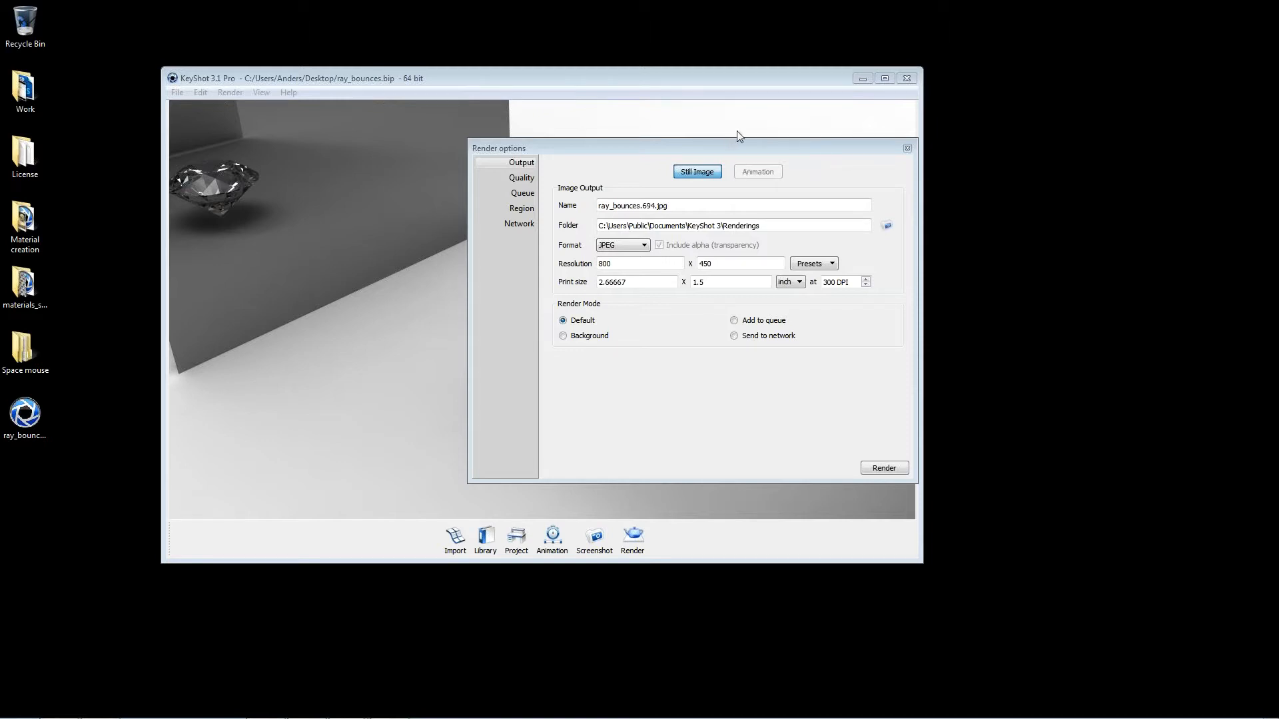
# Step: Enlarge the main window and set the render samples to 34 in the quality settings
pyautogui.moveTo(627, 148); pyautogui.dragTo(612, 175)
pyautogui.moveTo(925, 564); pyautogui.dragTo(1036, 632)
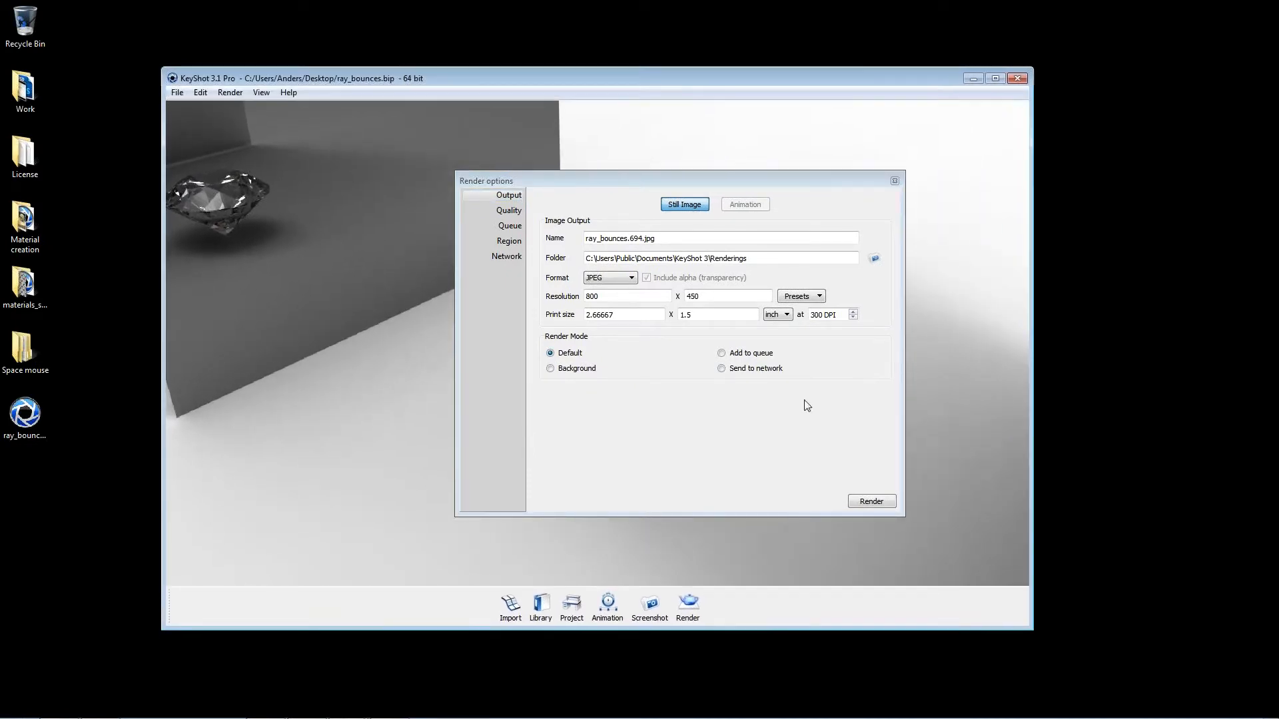
pyautogui.click(519, 211)
pyautogui.moveTo(555, 266)
pyautogui.mouseDown()
pyautogui.moveTo(651, 266)
pyautogui.moveTo(569, 266)
pyautogui.mouseUp()
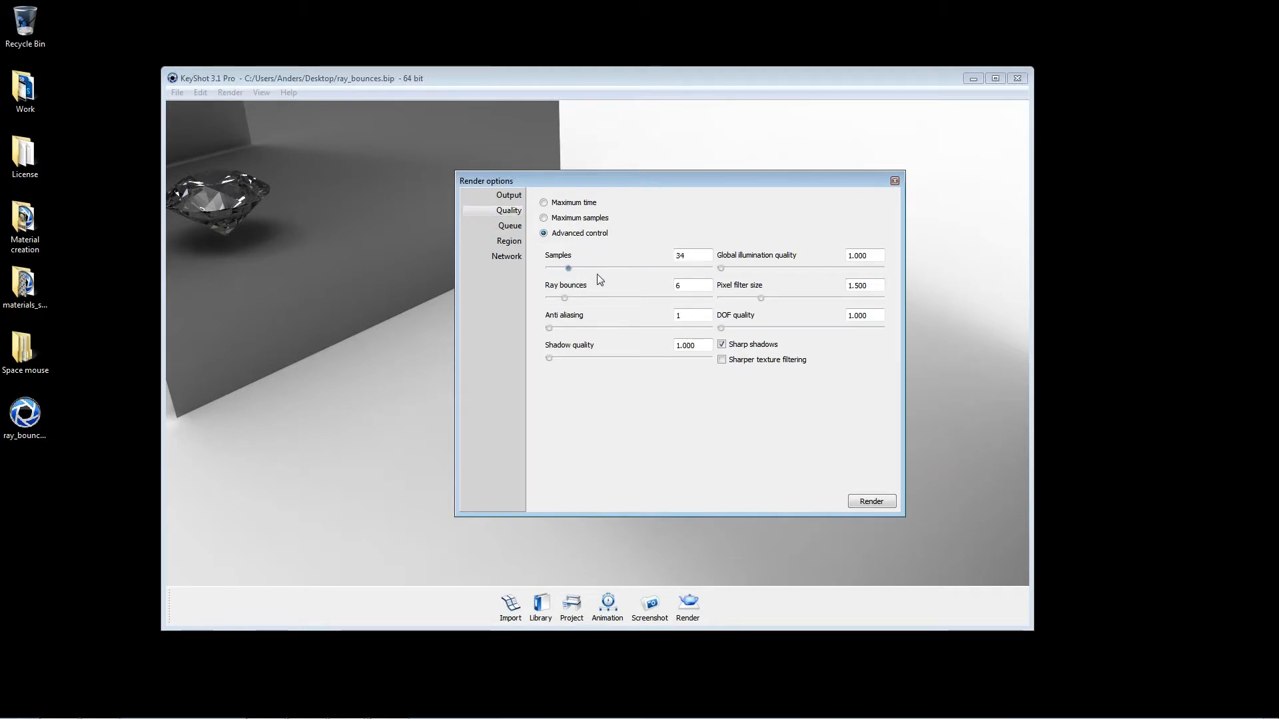
# Step: Look through the maximum samples and maximum time modes, then return to advanced control and set the samples to 16
pyautogui.click(696, 254)
pyautogui.press('BackSpace')
pyautogui.press('BackSpace')
pyautogui.click(577, 218)
pyautogui.click(571, 203)
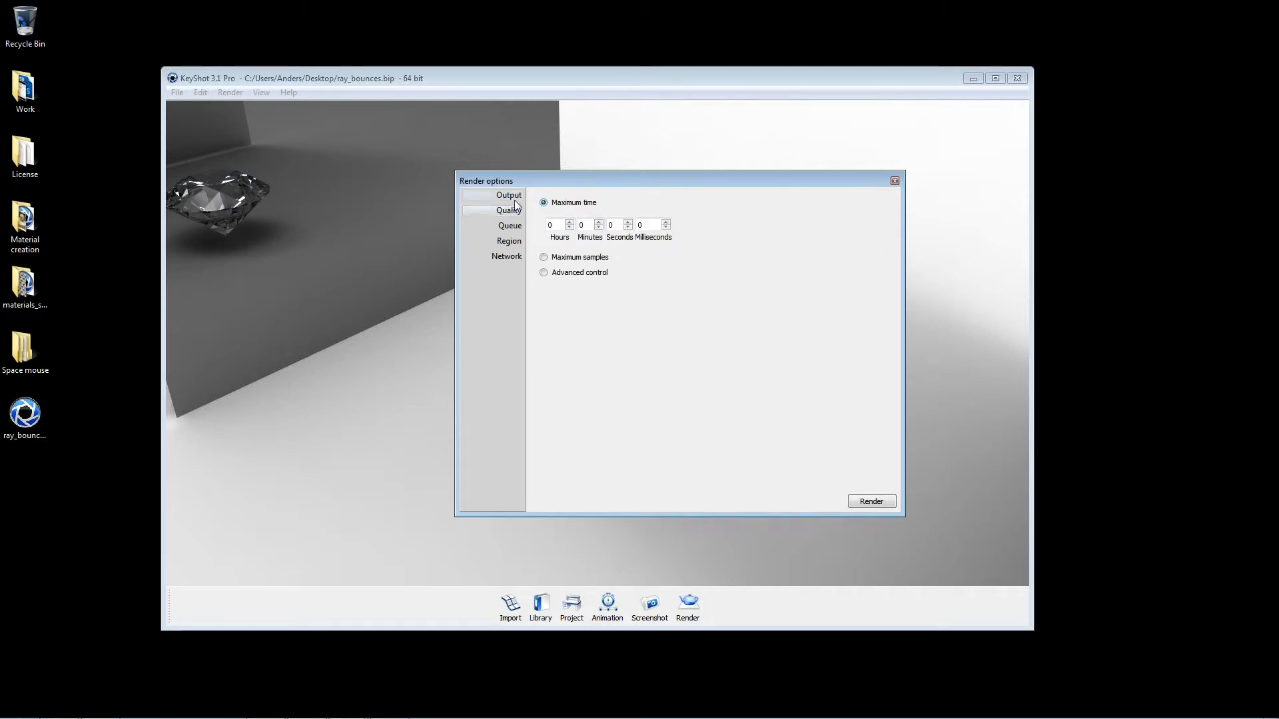
pyautogui.click(561, 272)
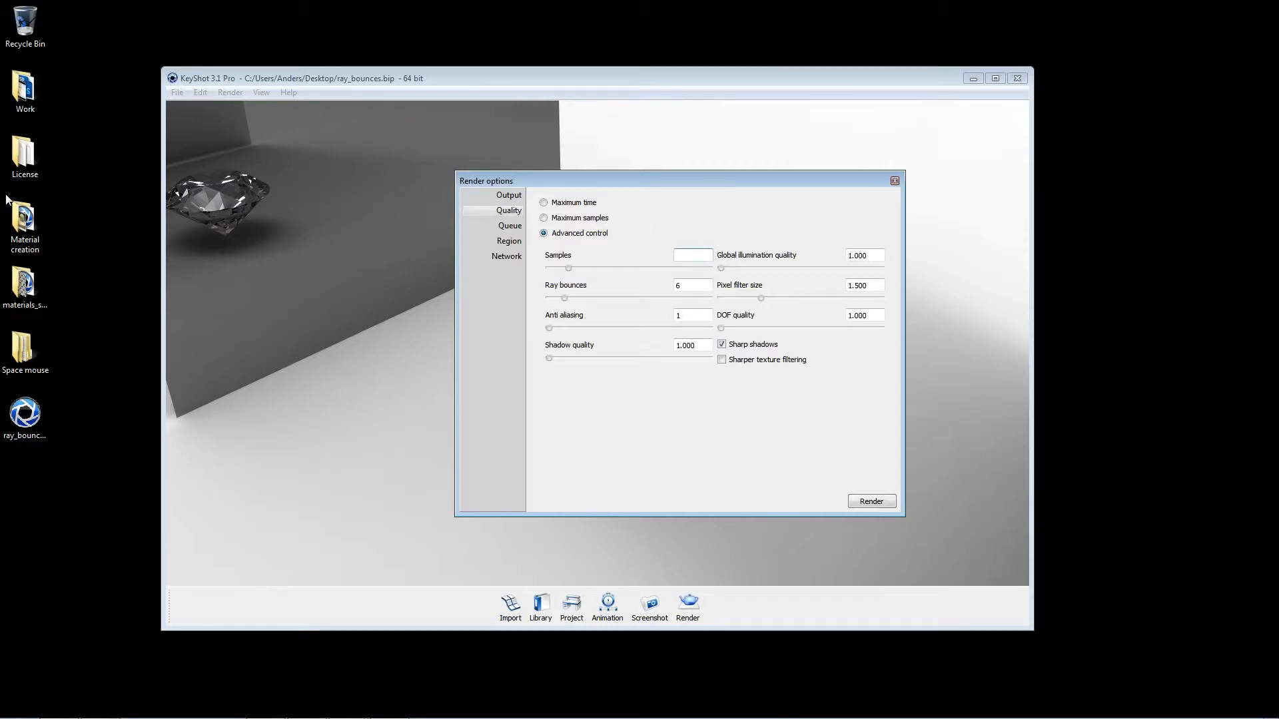
pyautogui.write('16')
pyautogui.press('Tab')
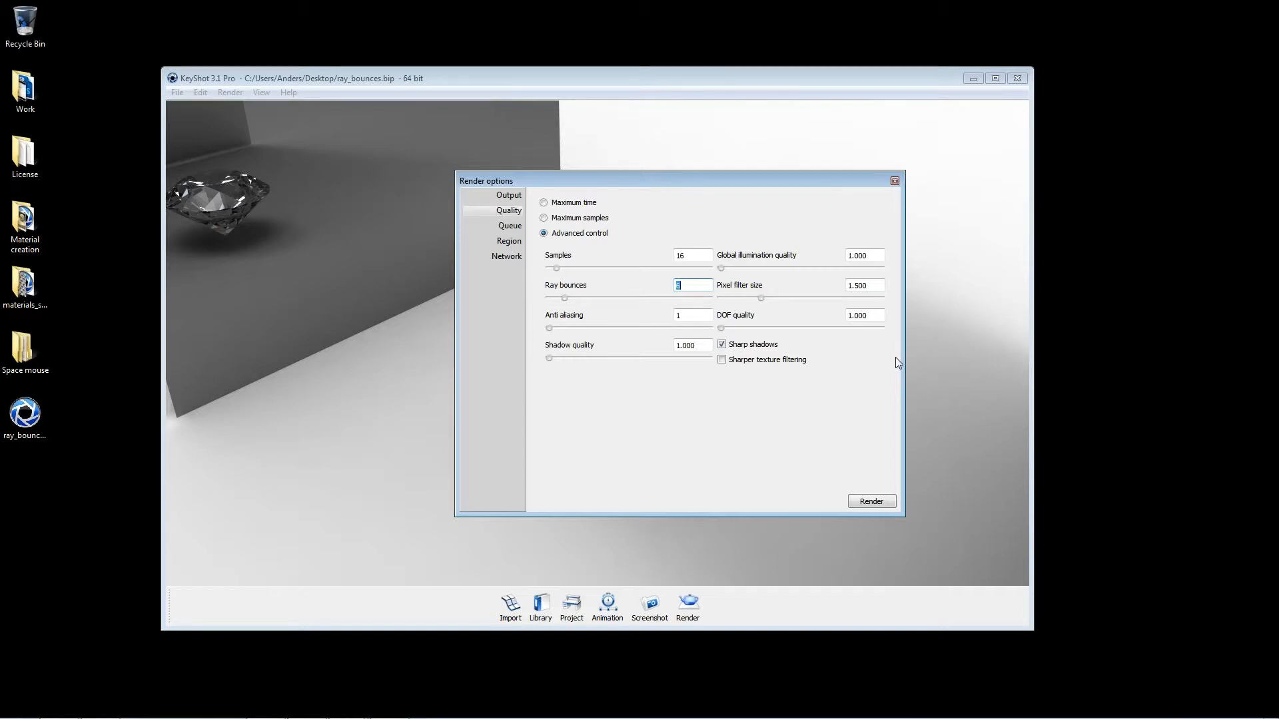
pyautogui.moveTo(816, 181); pyautogui.dragTo(898, 185)
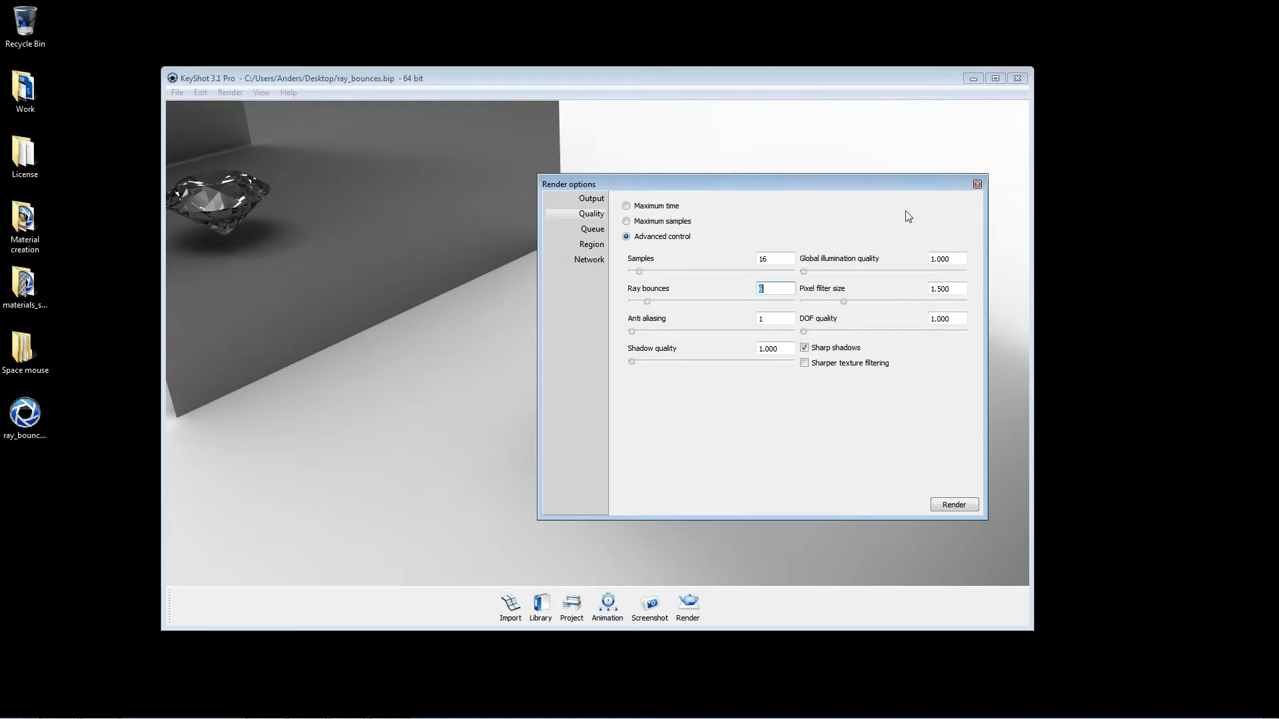
pyautogui.click(977, 185)
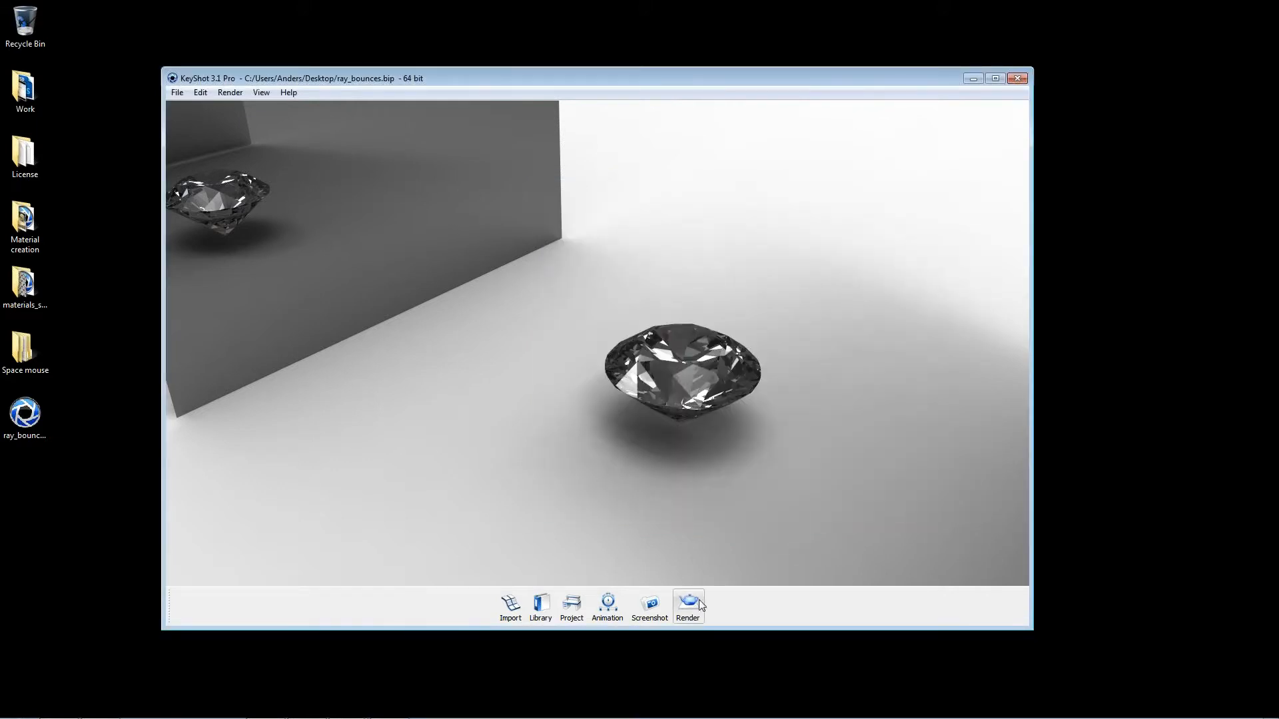
pyautogui.click(689, 603)
pyautogui.moveTo(751, 183); pyautogui.dragTo(686, 182)
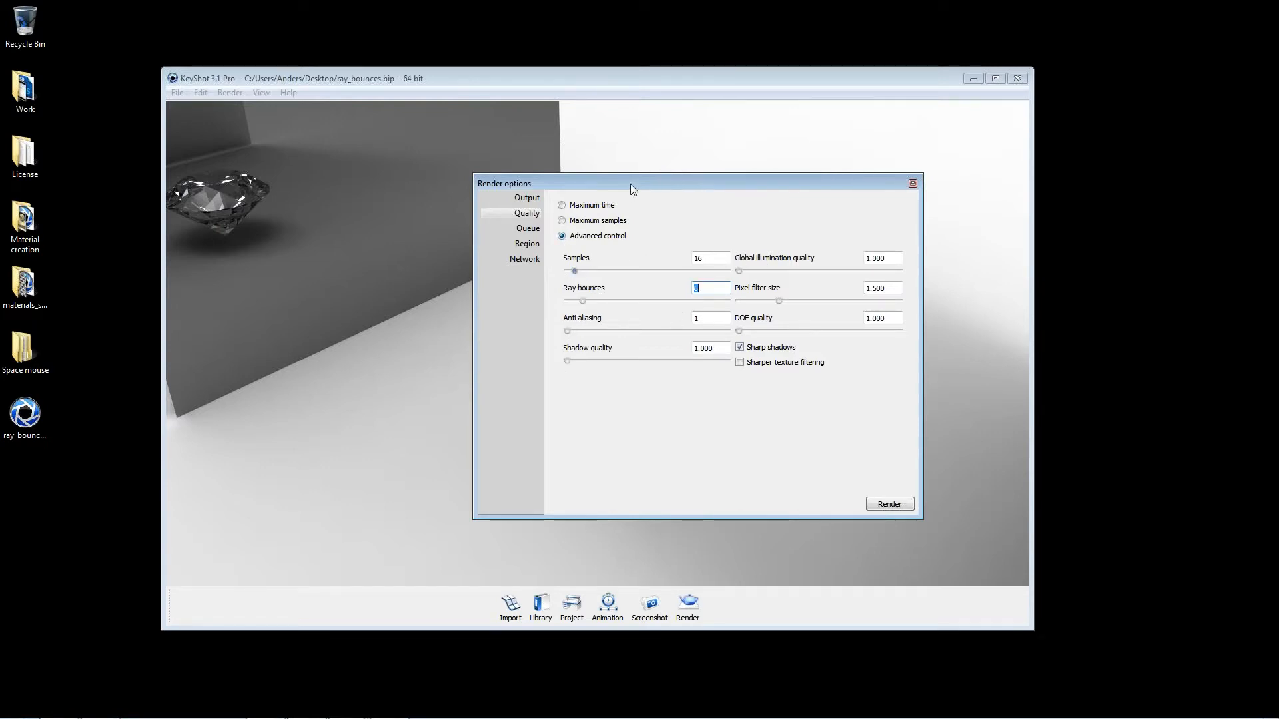
pyautogui.moveTo(631, 184); pyautogui.dragTo(525, 178)
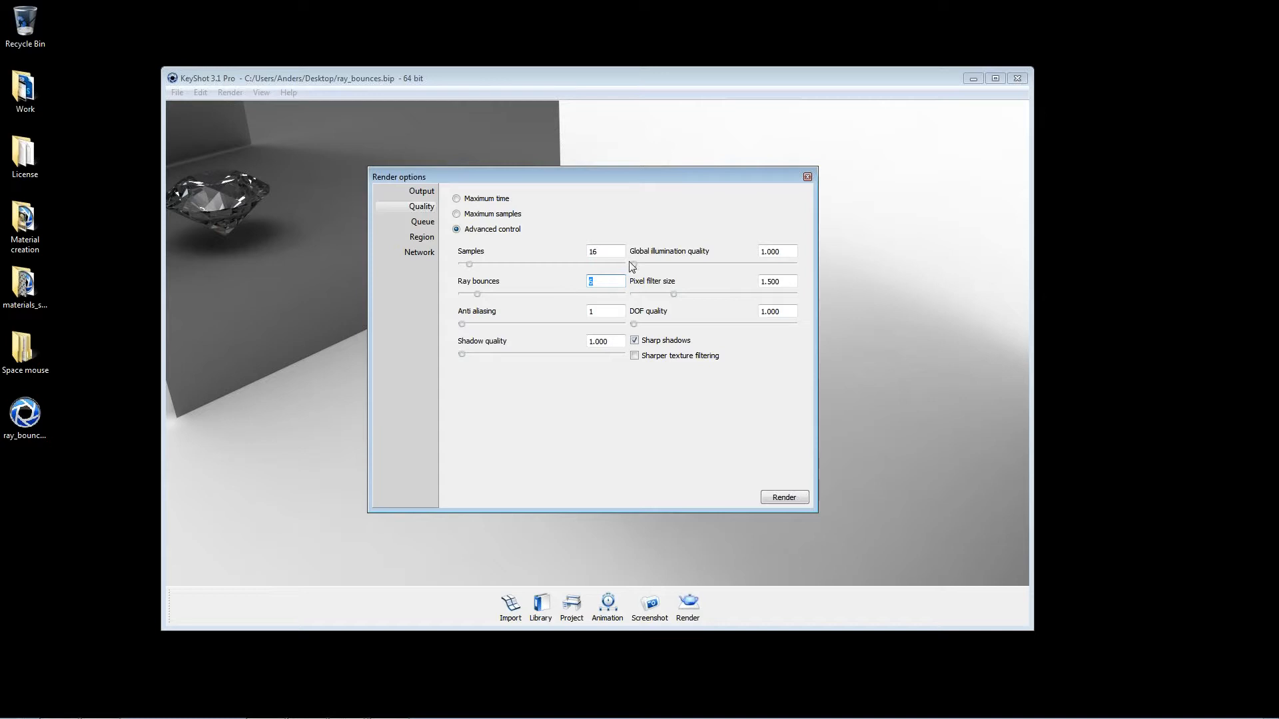
pyautogui.moveTo(638, 180); pyautogui.dragTo(895, 222)
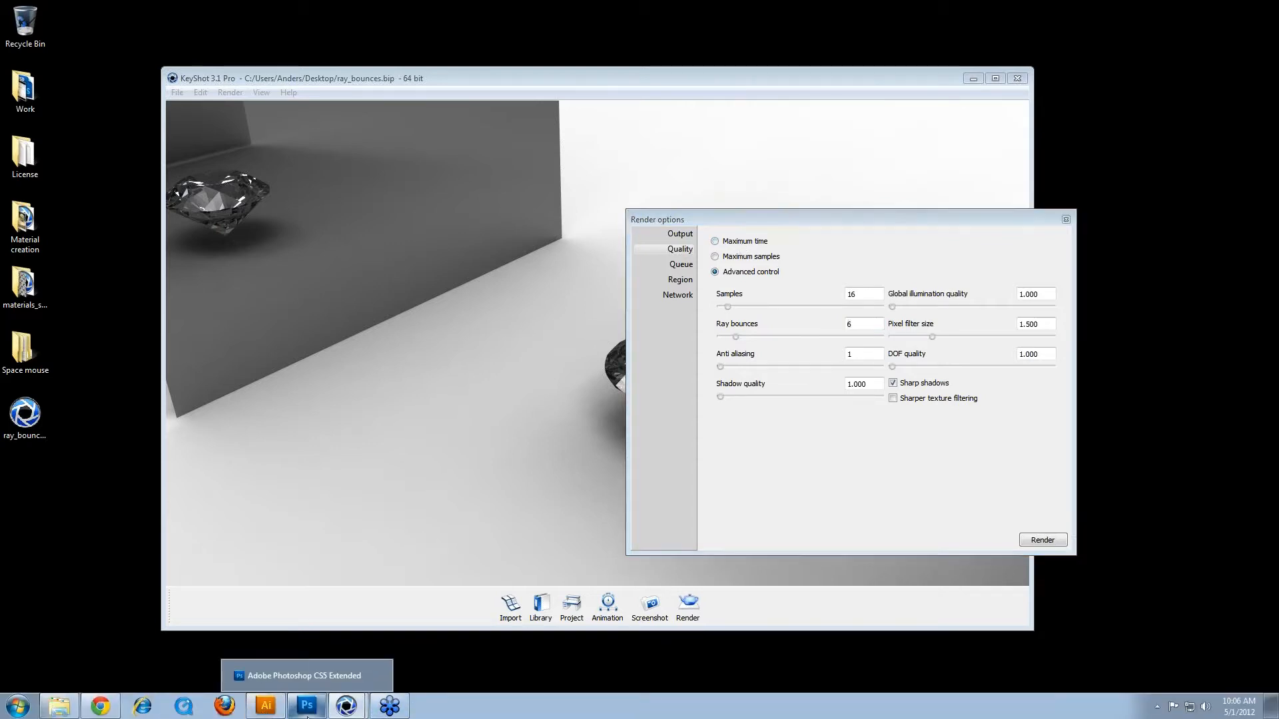
# Step: Switch to Photoshop, show the 16 layer in Samples.psd and return to the ray_bounces.bip window in KeyShot
pyautogui.click(307, 714)
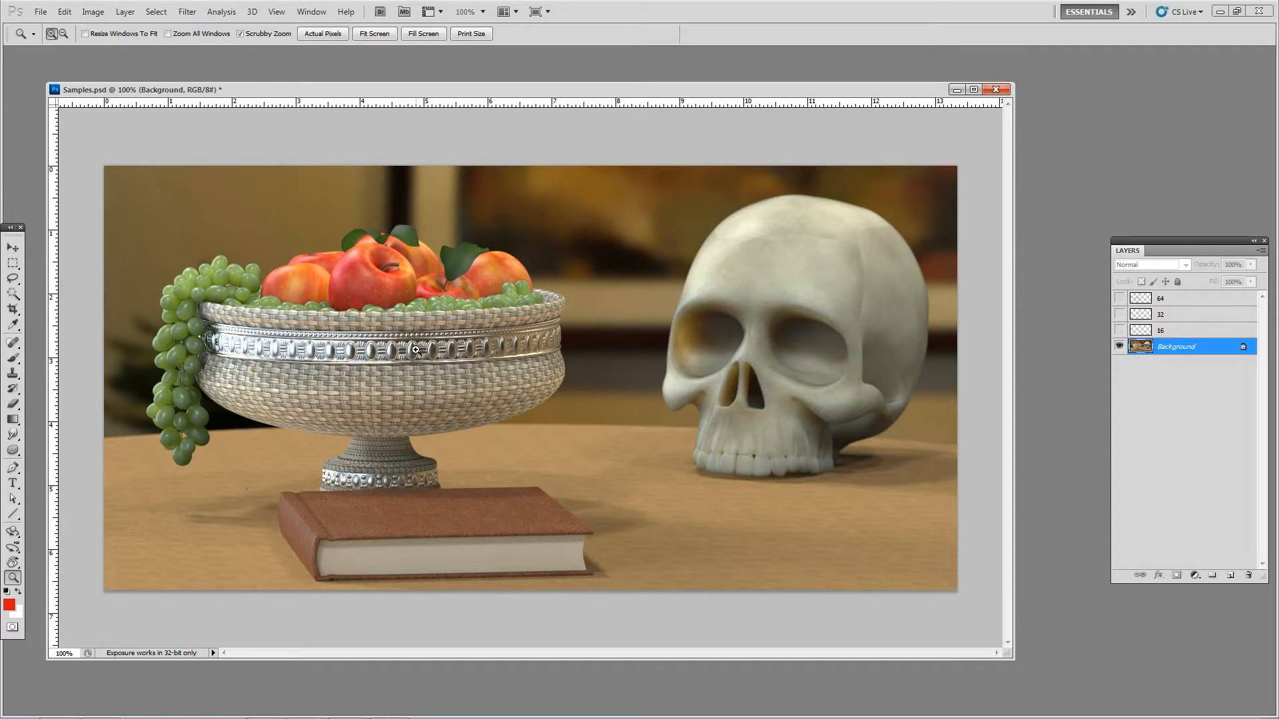
pyautogui.click(1120, 331)
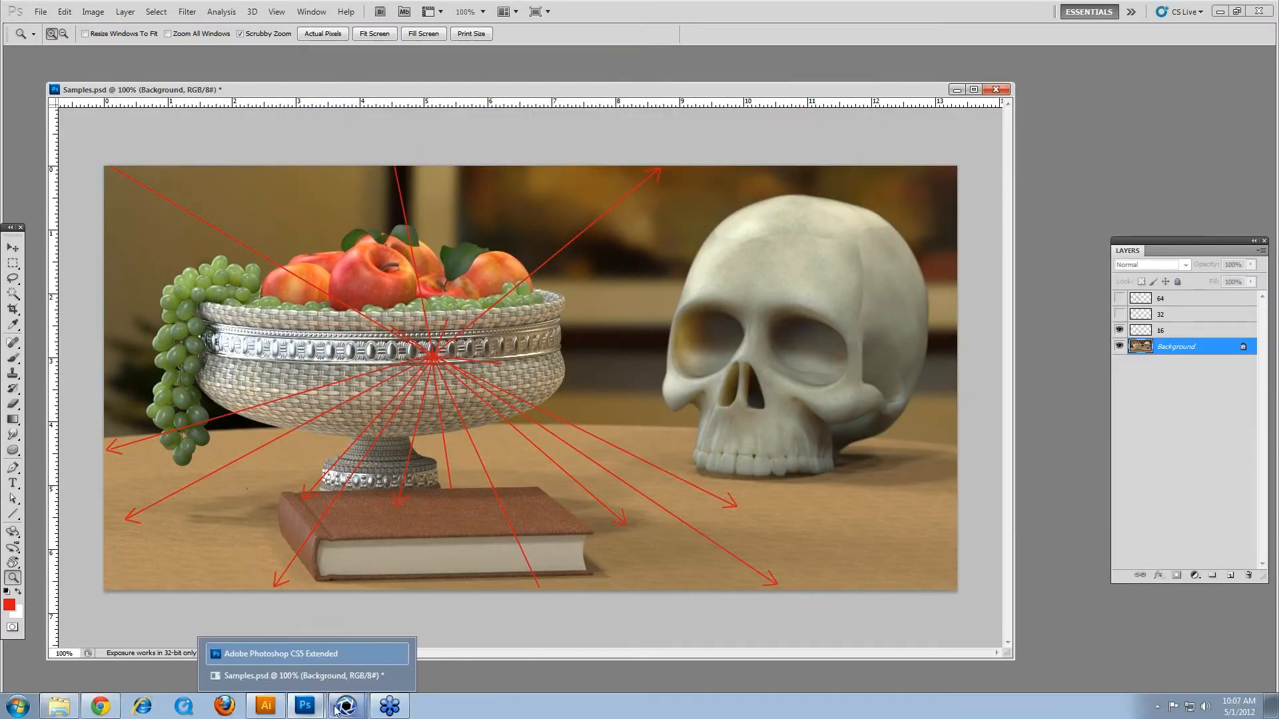
pyautogui.moveTo(347, 705)
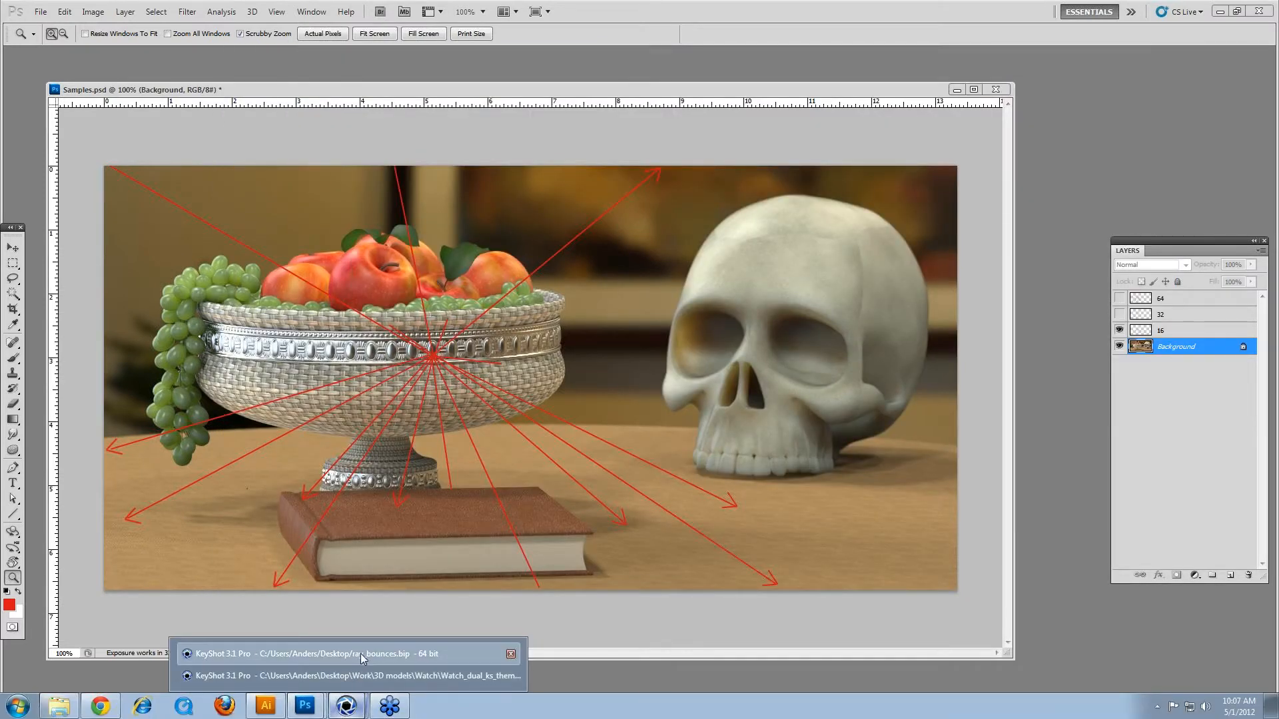
pyautogui.click(360, 656)
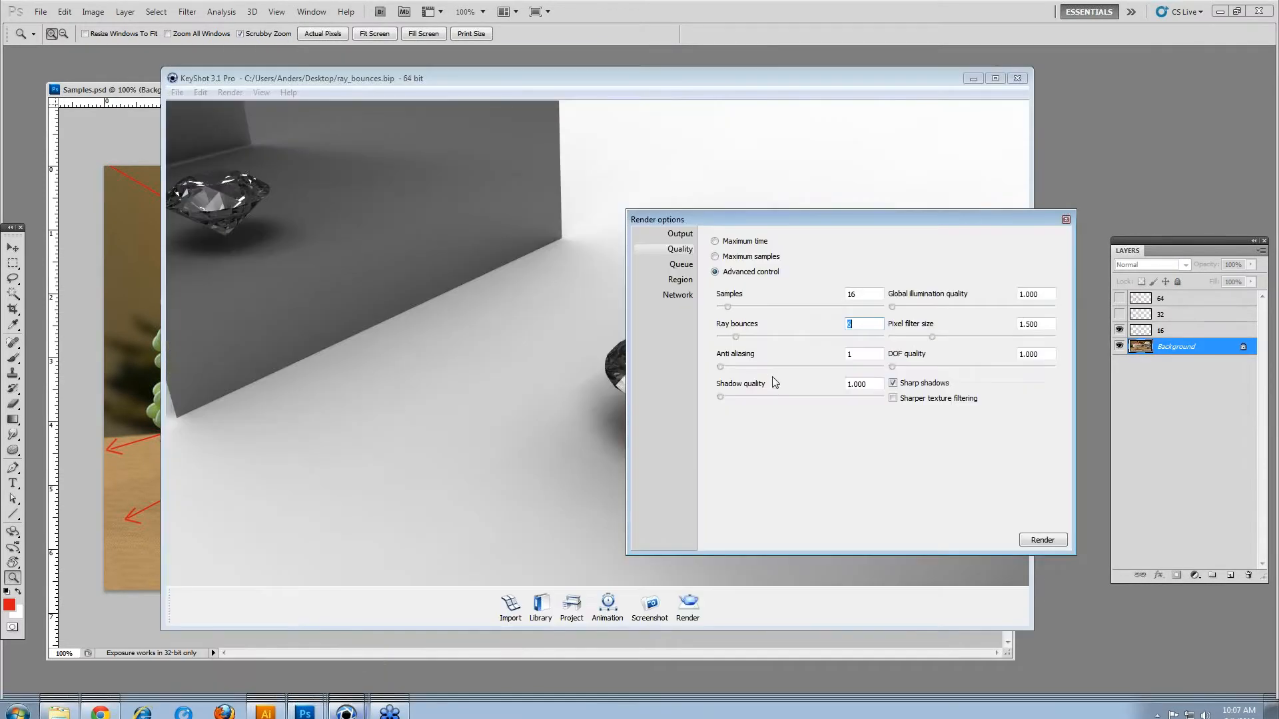
# Step: Switch back to Photoshop and open the Image Size settings of Samples.psd
pyautogui.click(152, 101)
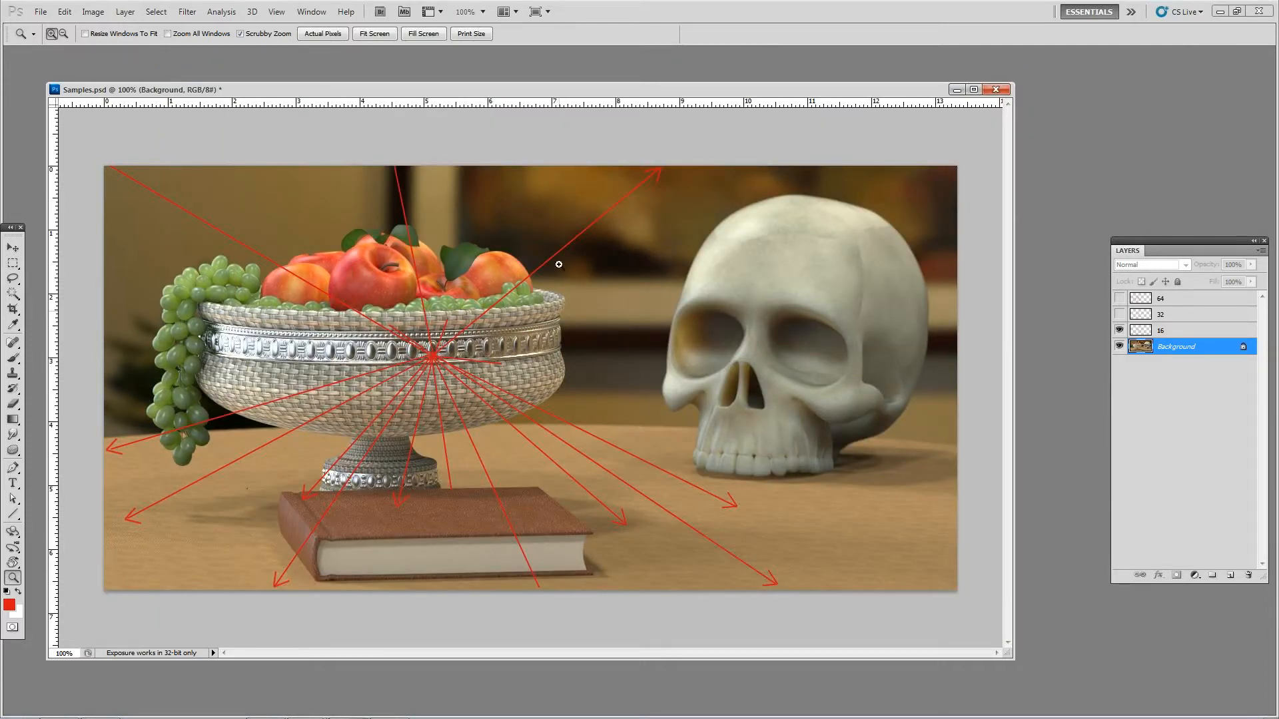
pyautogui.click(93, 11)
pyautogui.click(117, 111)
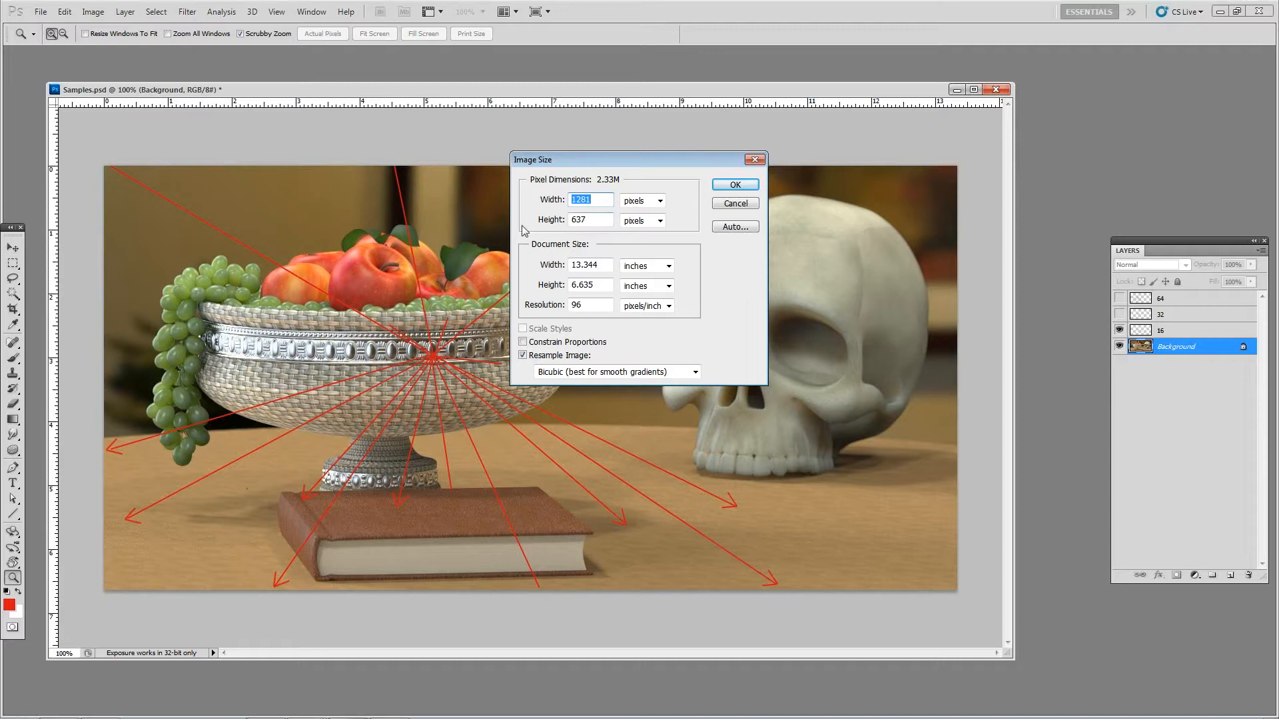
# Step: Launch the Windows Calculator from the Accessories programs
pyautogui.click(16, 705)
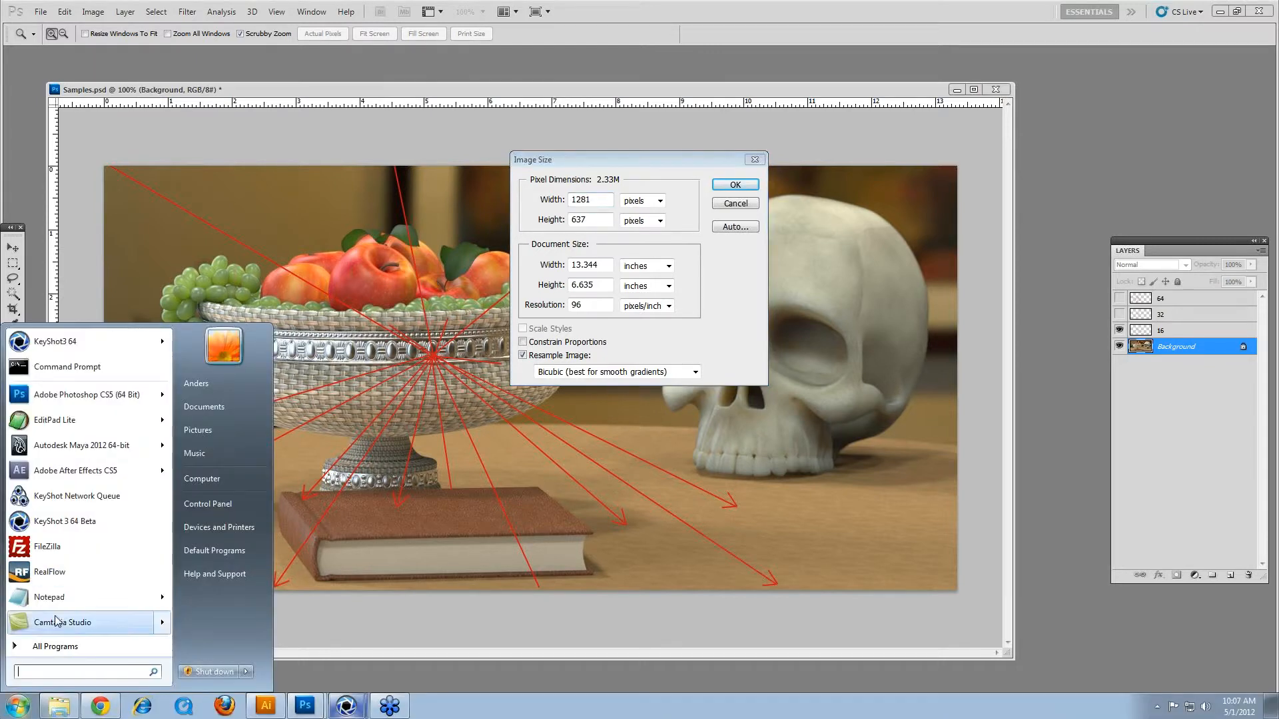
pyautogui.click(55, 640)
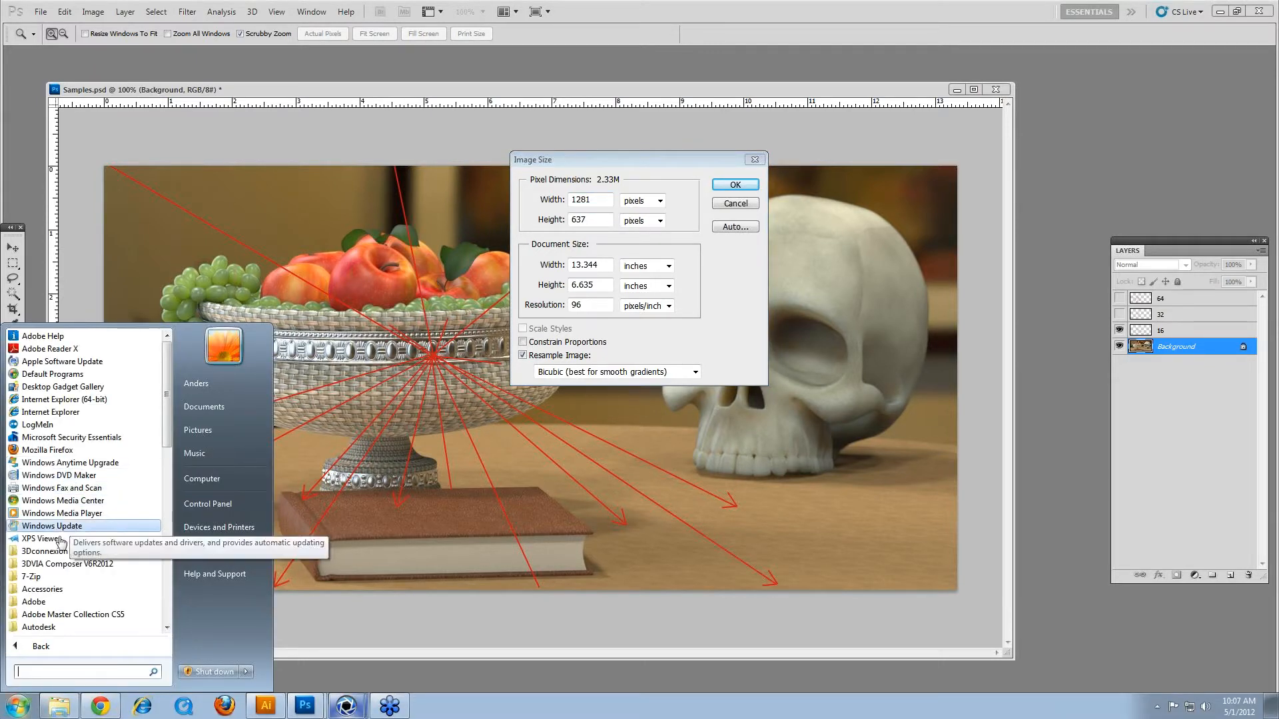
pyautogui.scroll(-1, 46, 534)
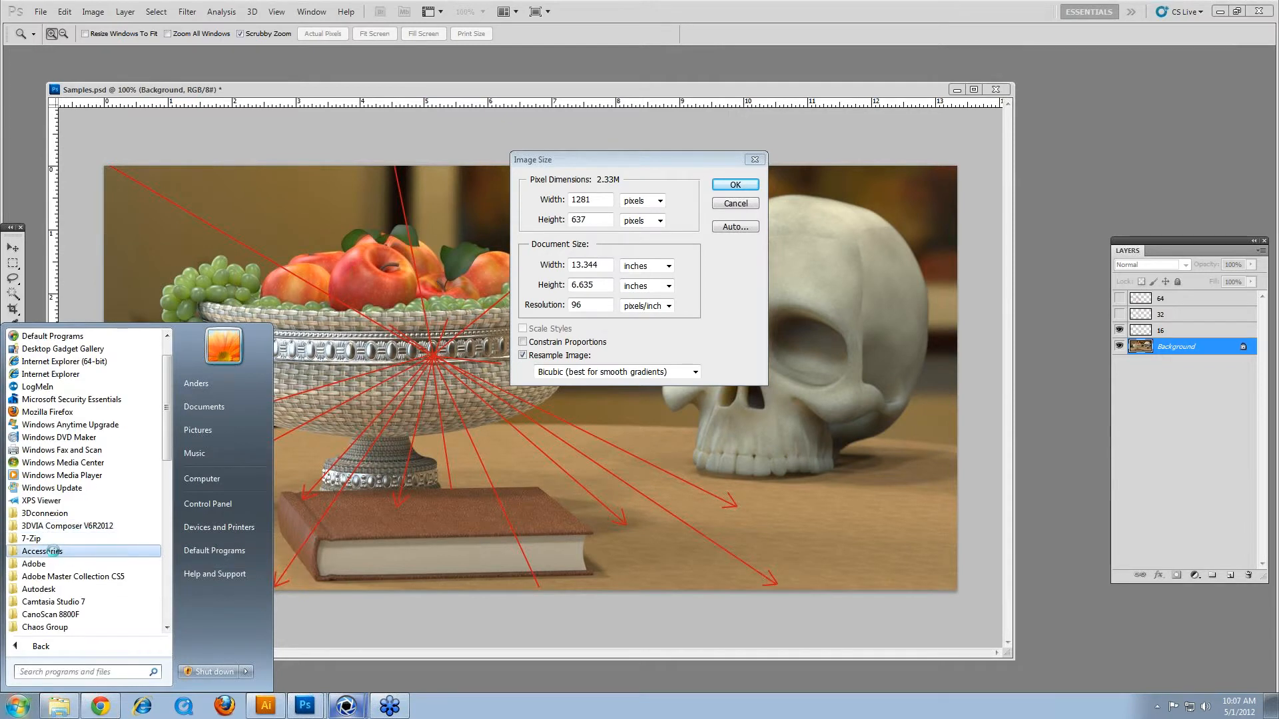
pyautogui.click(44, 551)
pyautogui.click(53, 387)
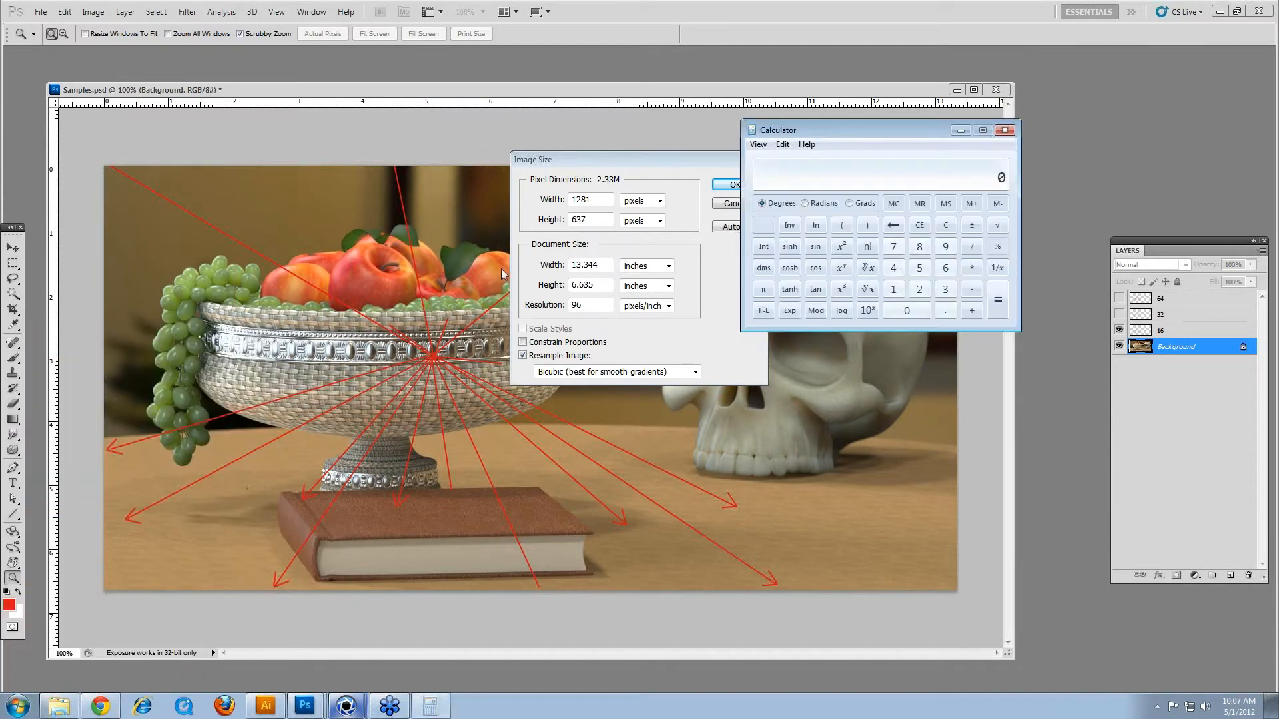
# Step: Calculate the image's total pixel count by multiplying 1281 by 637
pyautogui.click(894, 290)
pyautogui.click(919, 290)
pyautogui.click(919, 246)
pyautogui.click(893, 289)
pyautogui.click(972, 268)
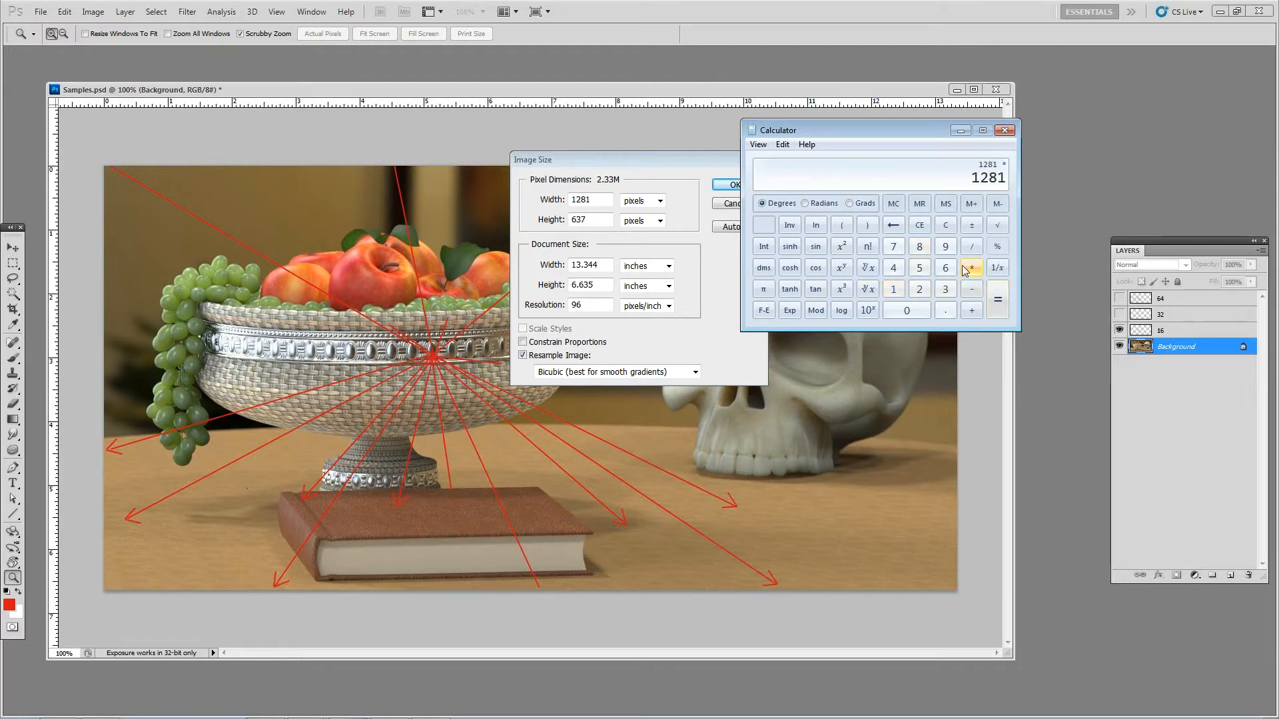
pyautogui.click(946, 270)
pyautogui.click(946, 289)
pyautogui.click(894, 247)
pyautogui.click(998, 299)
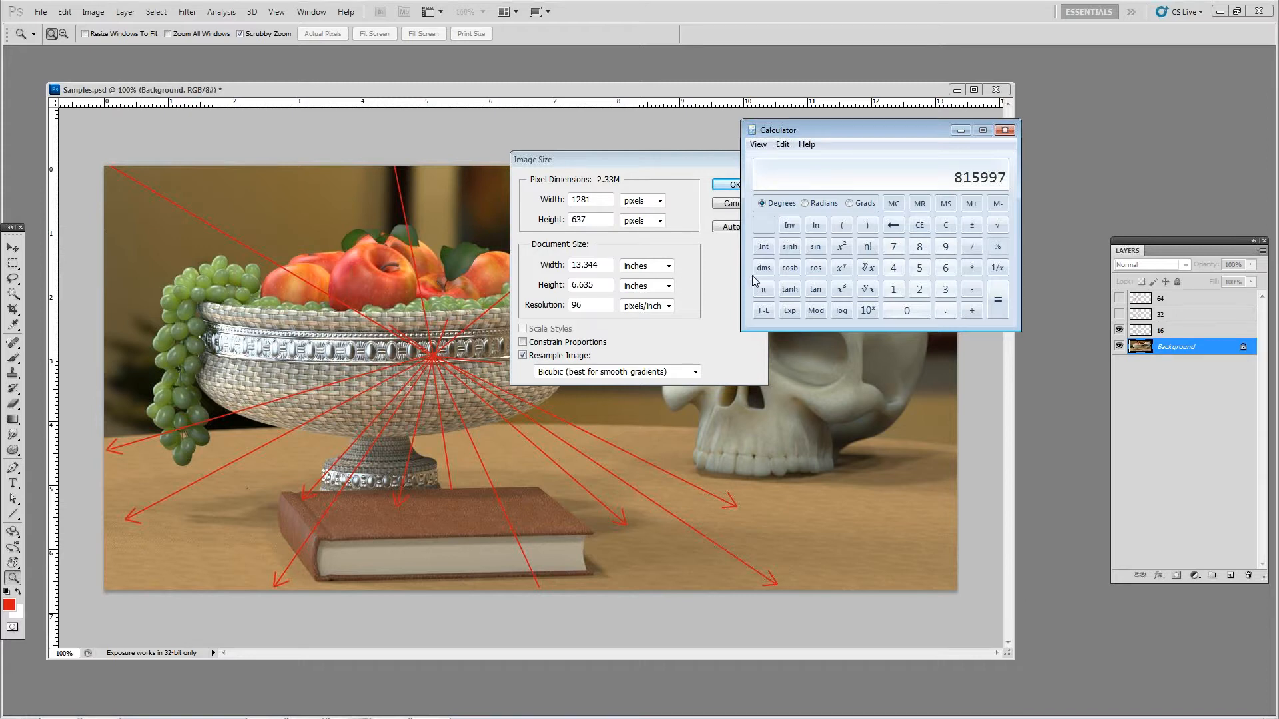
# Step: Multiply the pixel count by 16 samples and close both the Calculator and the Image Size settings
pyautogui.click(972, 267)
pyautogui.click(901, 289)
pyautogui.click(945, 268)
pyautogui.click(997, 300)
pyautogui.click(1004, 130)
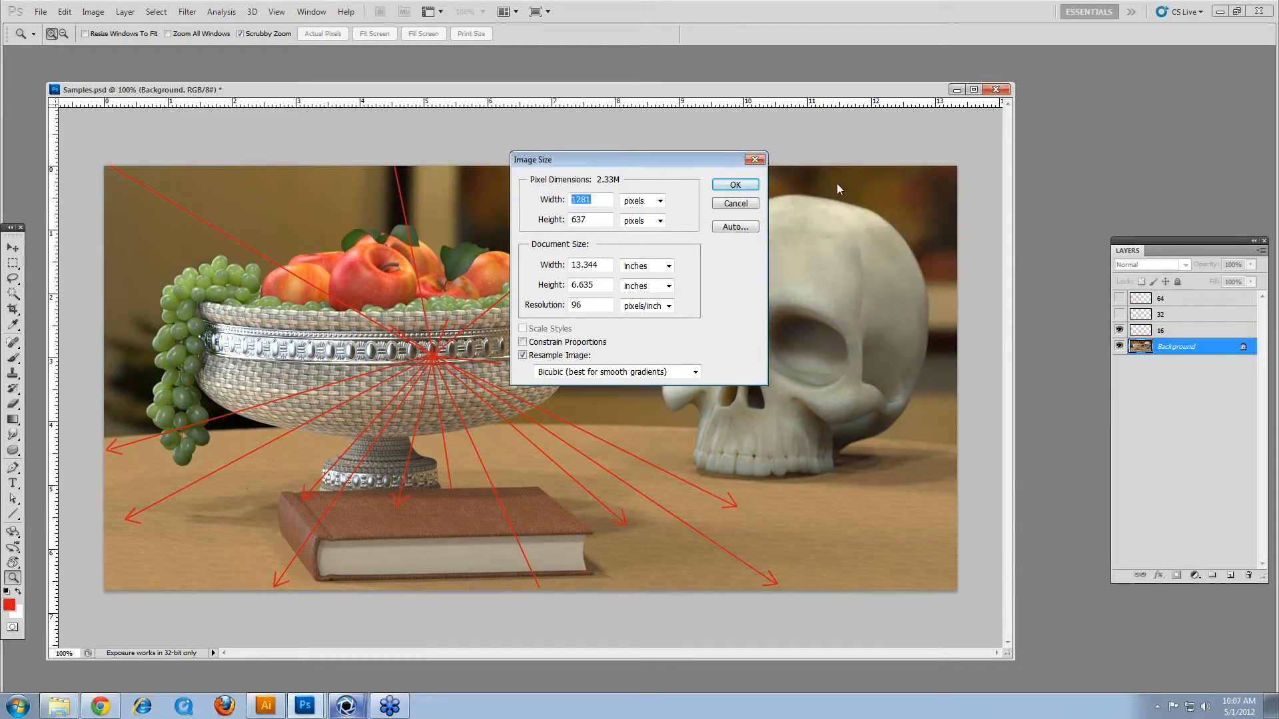
pyautogui.press('Escape')
# Step: Show the 32 and 64 layers to view the additional sample rays over the image
pyautogui.click(1176, 314)
pyautogui.click(1120, 314)
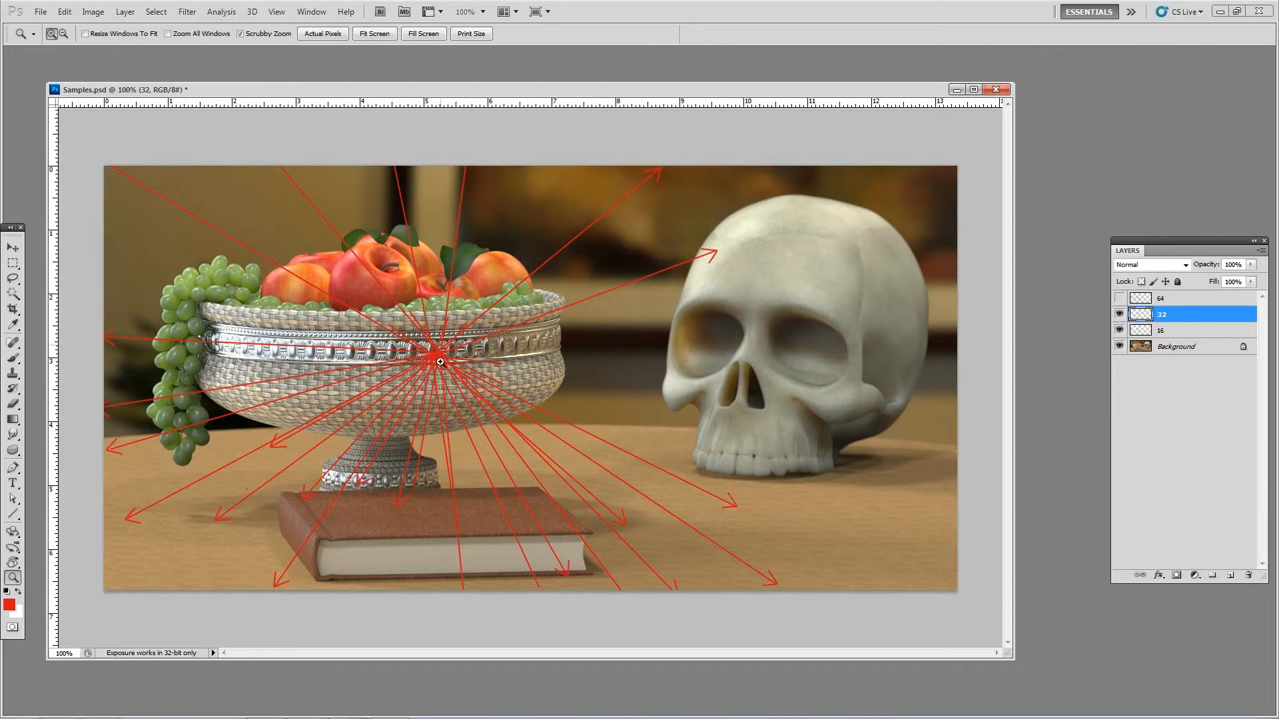
pyautogui.click(1119, 299)
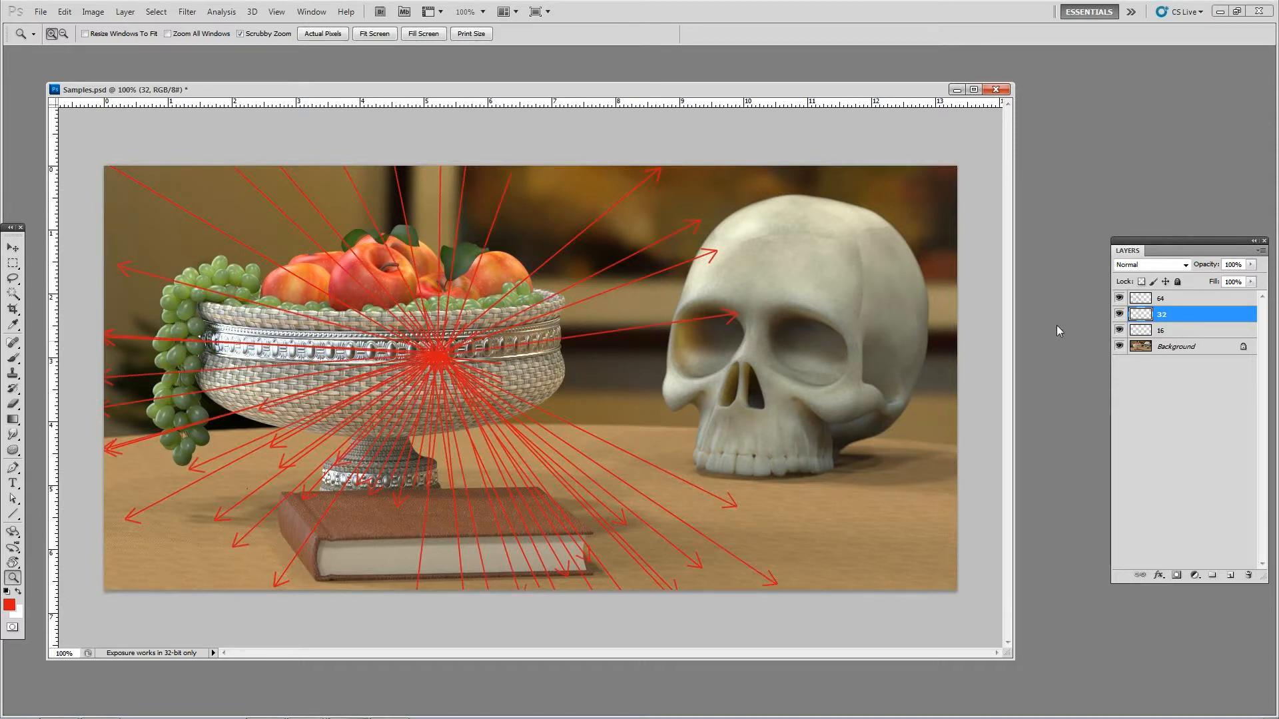
# Step: Hide the 32, 64 and 16 ray layers so only the background image is shown
pyautogui.click(1119, 315)
pyautogui.click(1119, 298)
pyautogui.click(1119, 331)
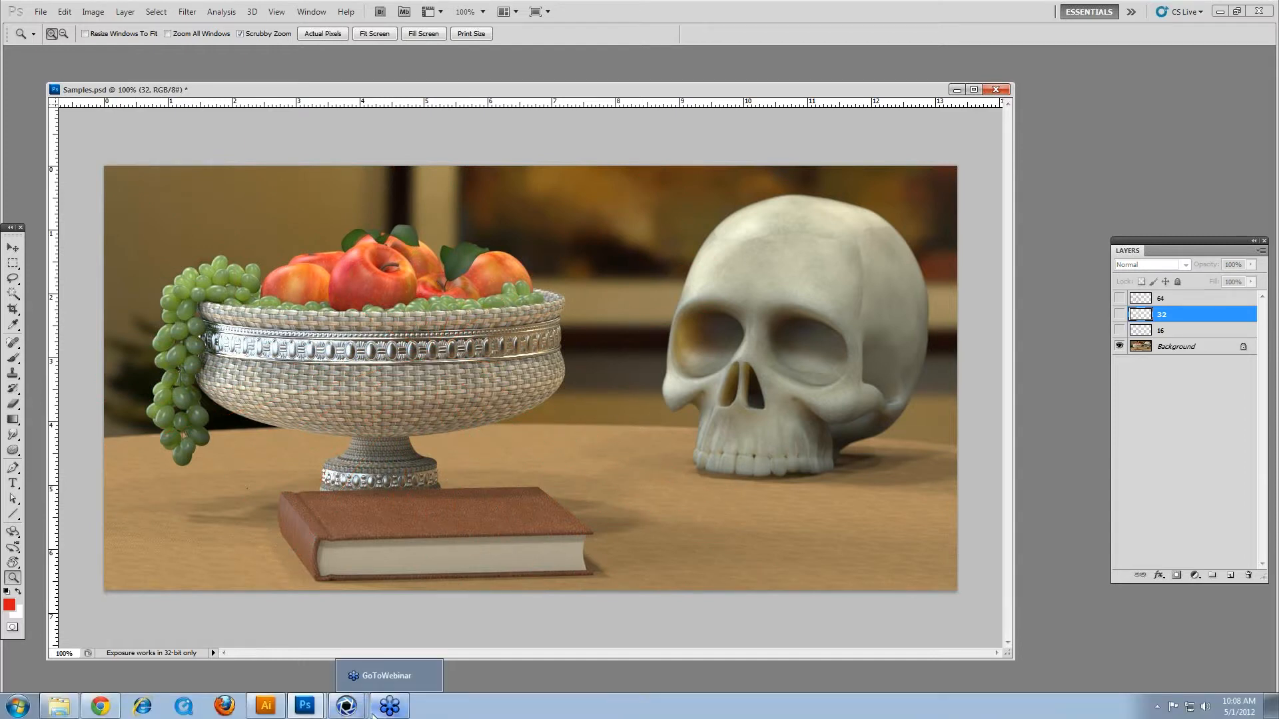
# Step: Switch to the ray_bounces.bip window in KeyShot and close the render options
pyautogui.moveTo(346, 706)
pyautogui.click(450, 651)
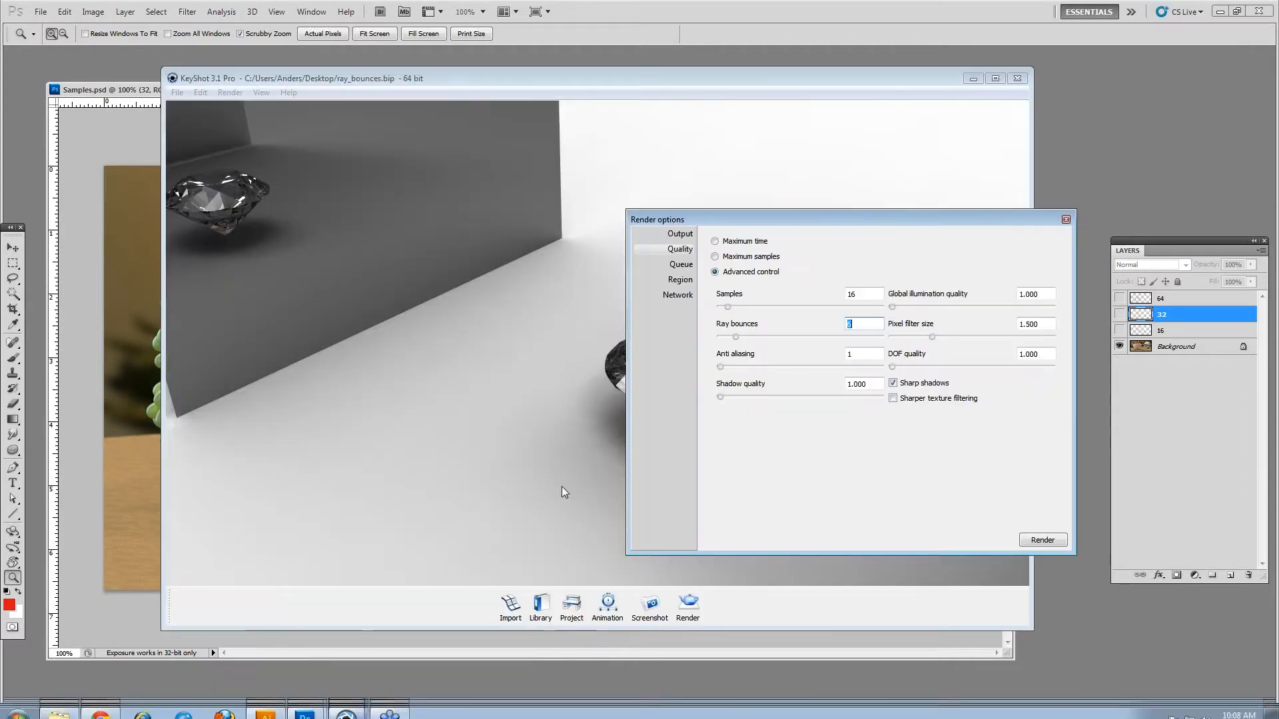
pyautogui.click(1066, 219)
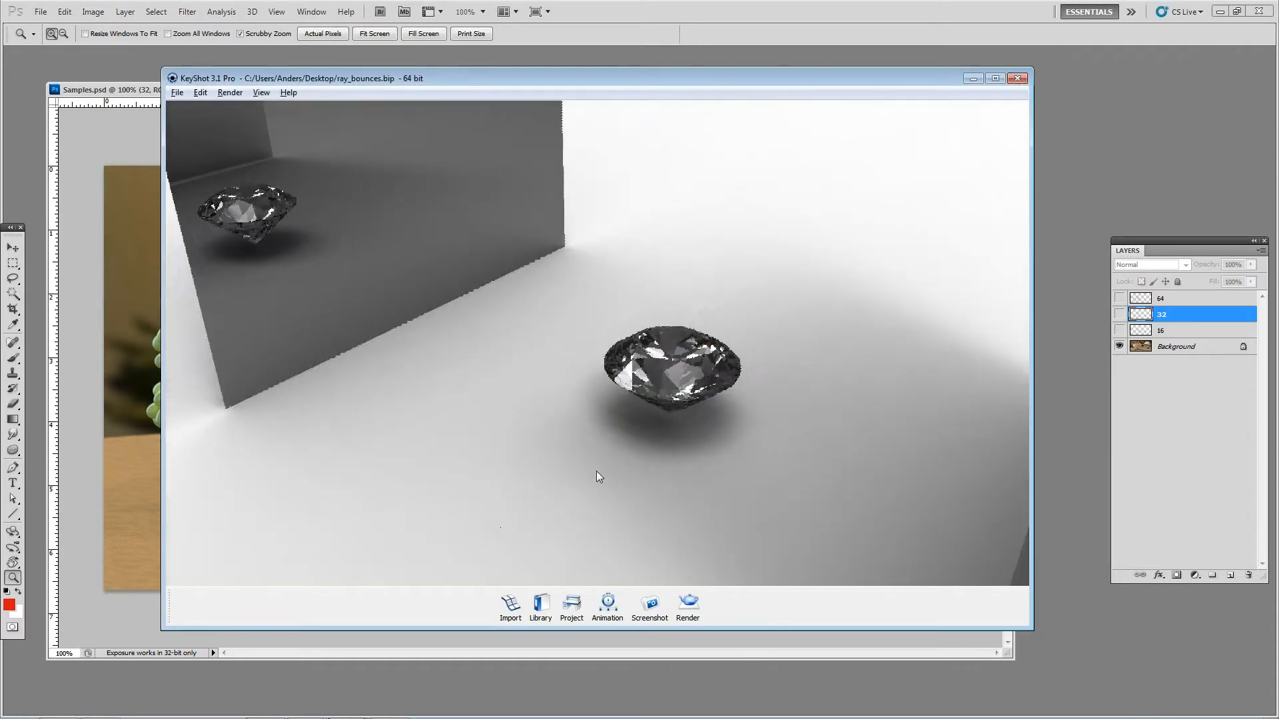
# Step: Import the ball model into the current scene with coordinates from the previous import and Y up orientation
pyautogui.hotkey('ctrl', 'i')
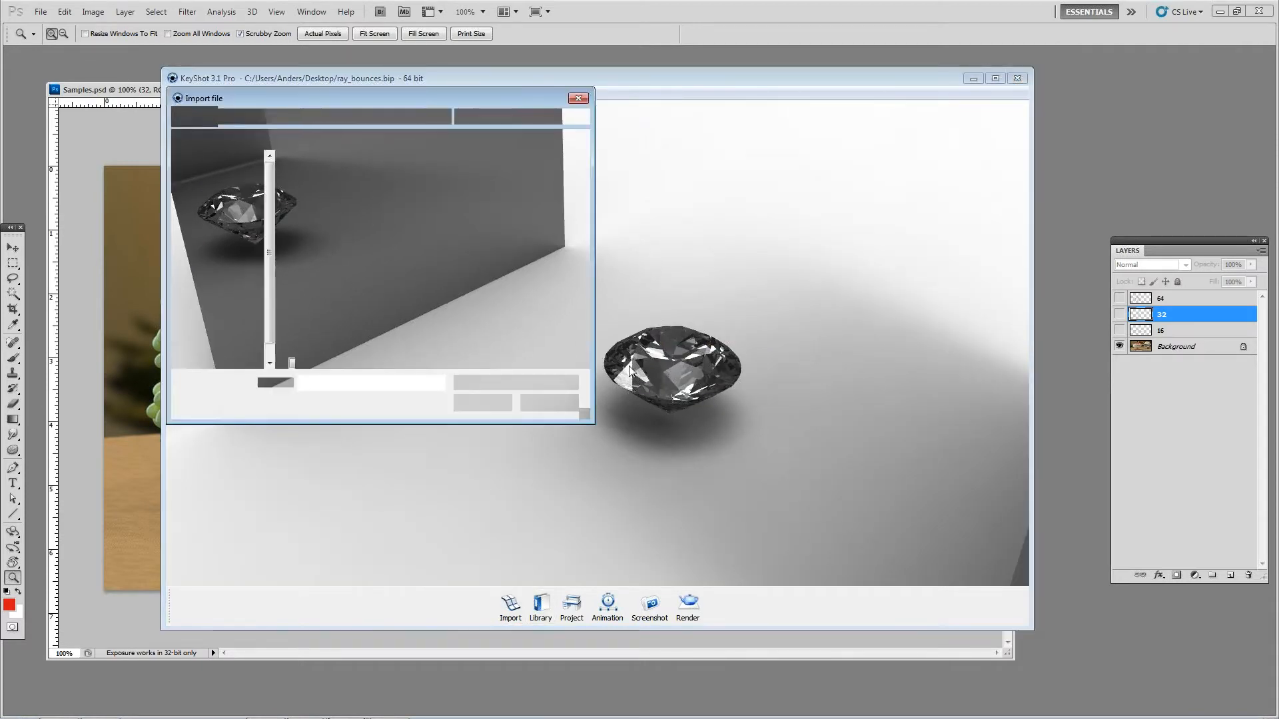
pyautogui.doubleClick(326, 220)
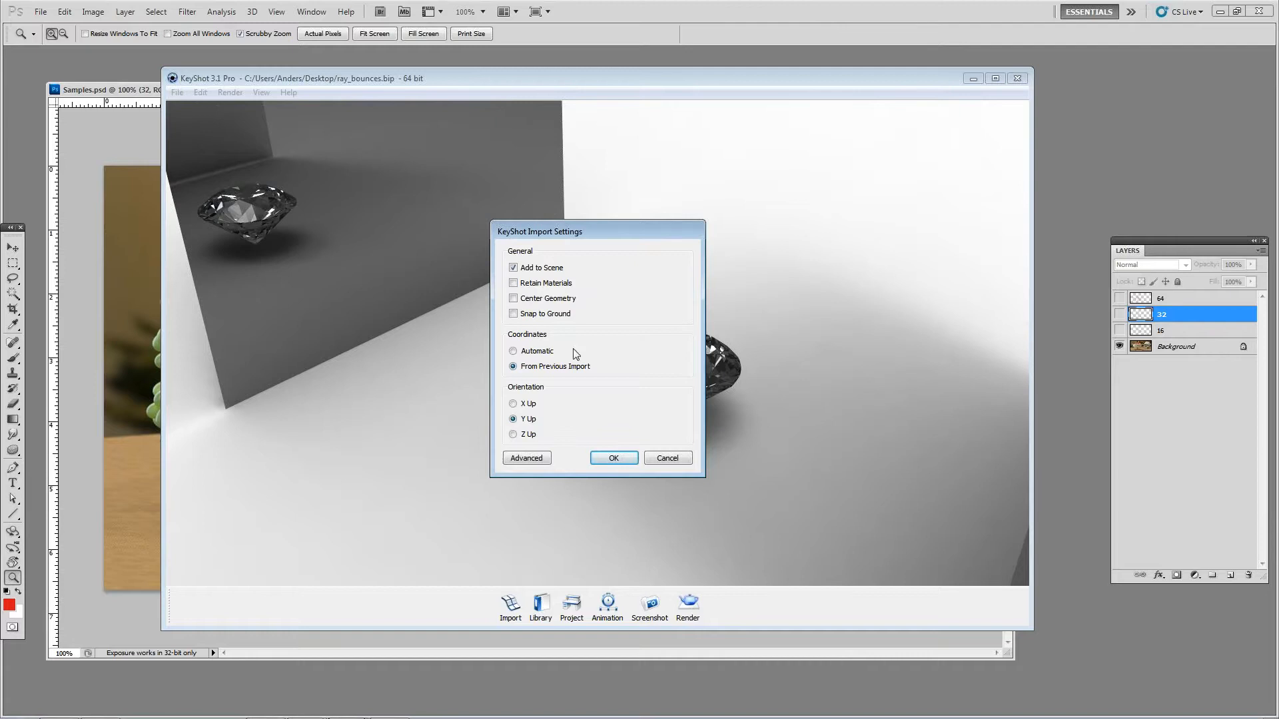
pyautogui.click(615, 458)
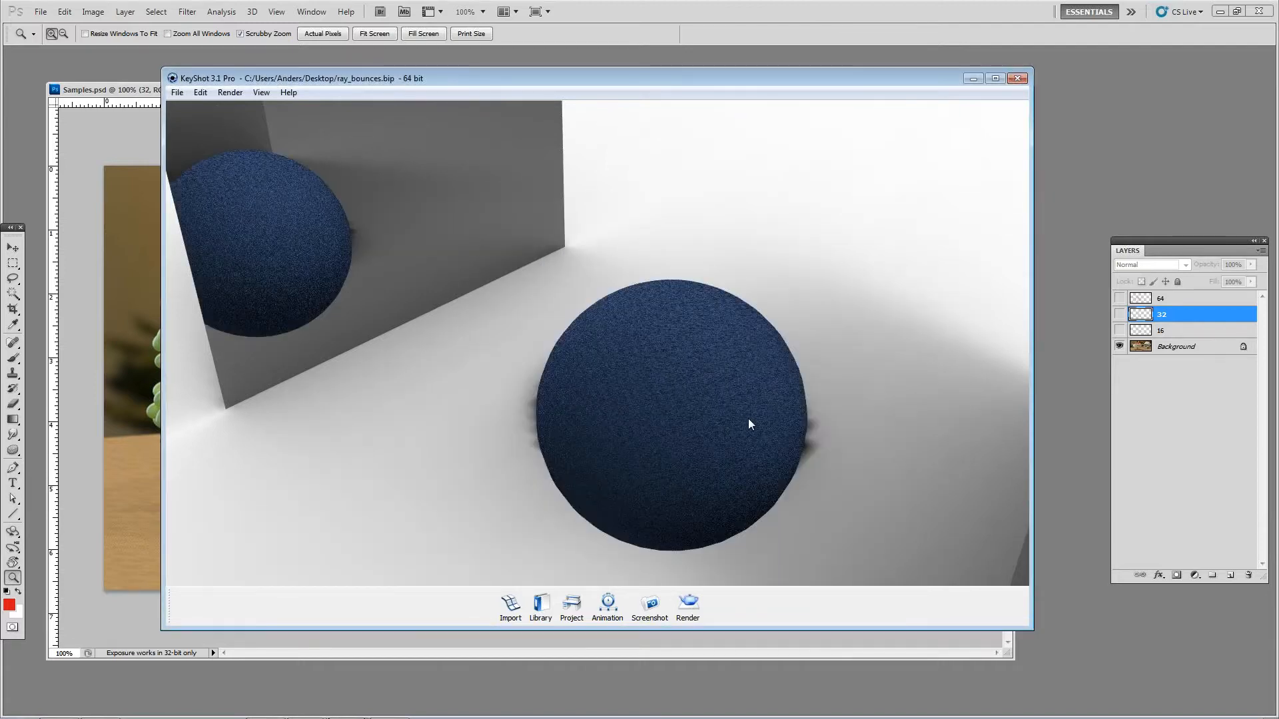
# Step: Move the blue ball so that it snaps to the ground and accept the new position
pyautogui.rightClick(654, 367)
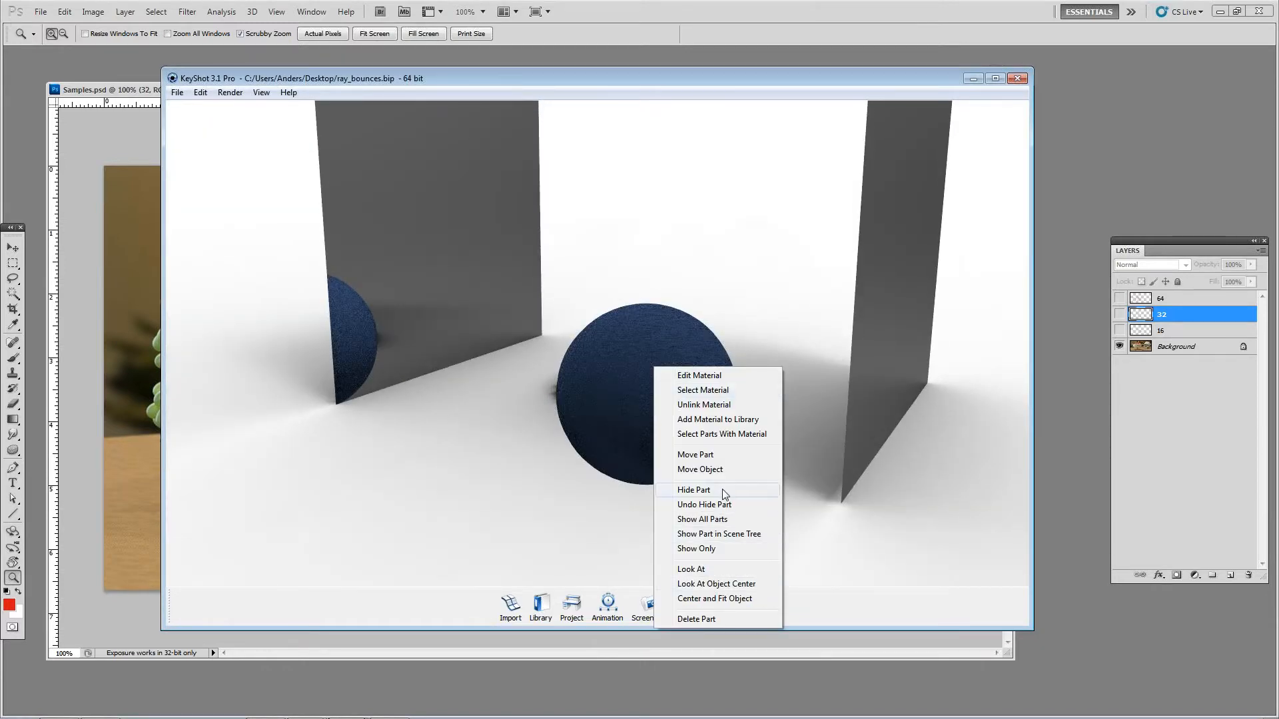
pyautogui.click(720, 472)
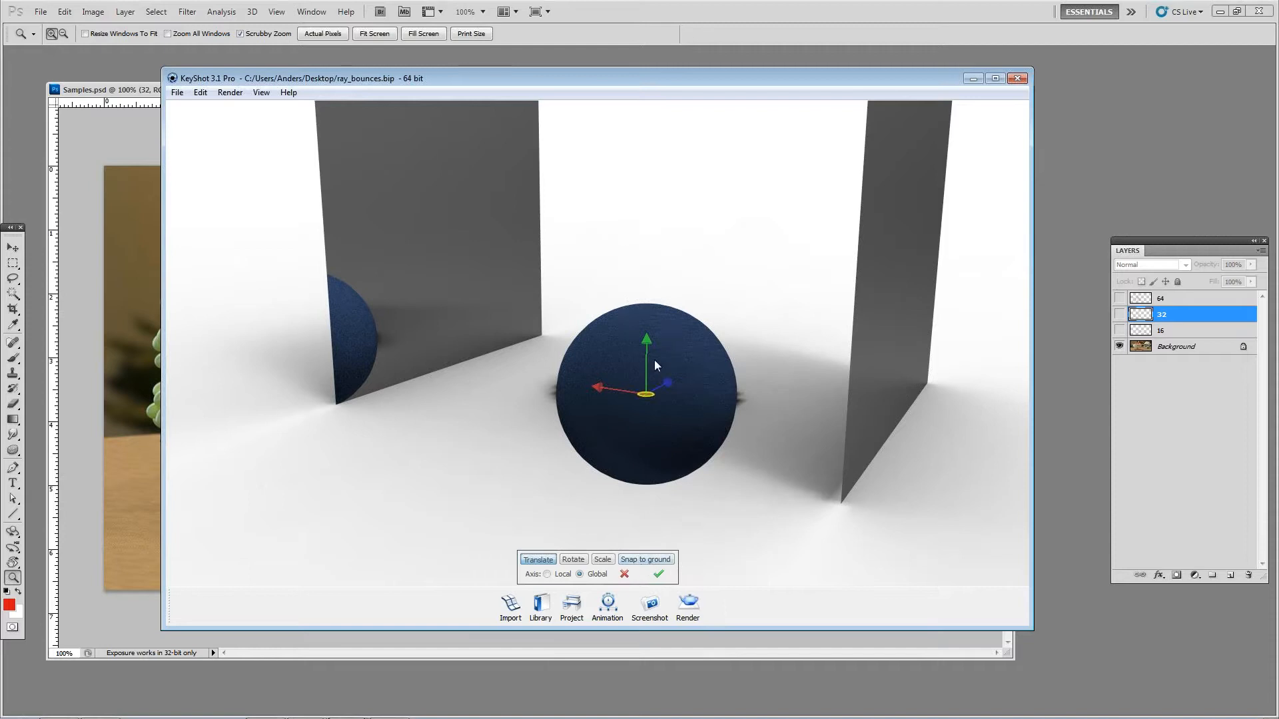
pyautogui.click(645, 560)
pyautogui.click(659, 574)
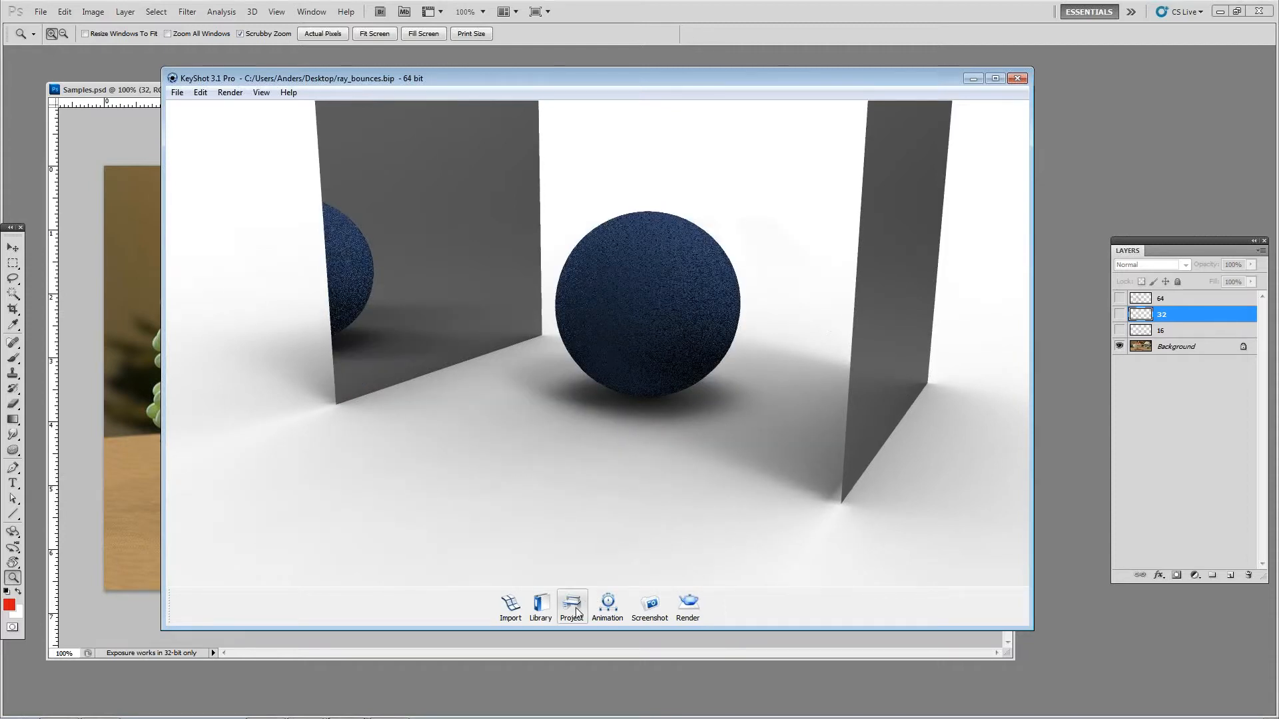
# Step: Duplicate the Sphere model and move the copy along the ground toward the camera, beside the original ball
pyautogui.click(572, 606)
pyautogui.click(825, 258)
pyautogui.rightClick(827, 260)
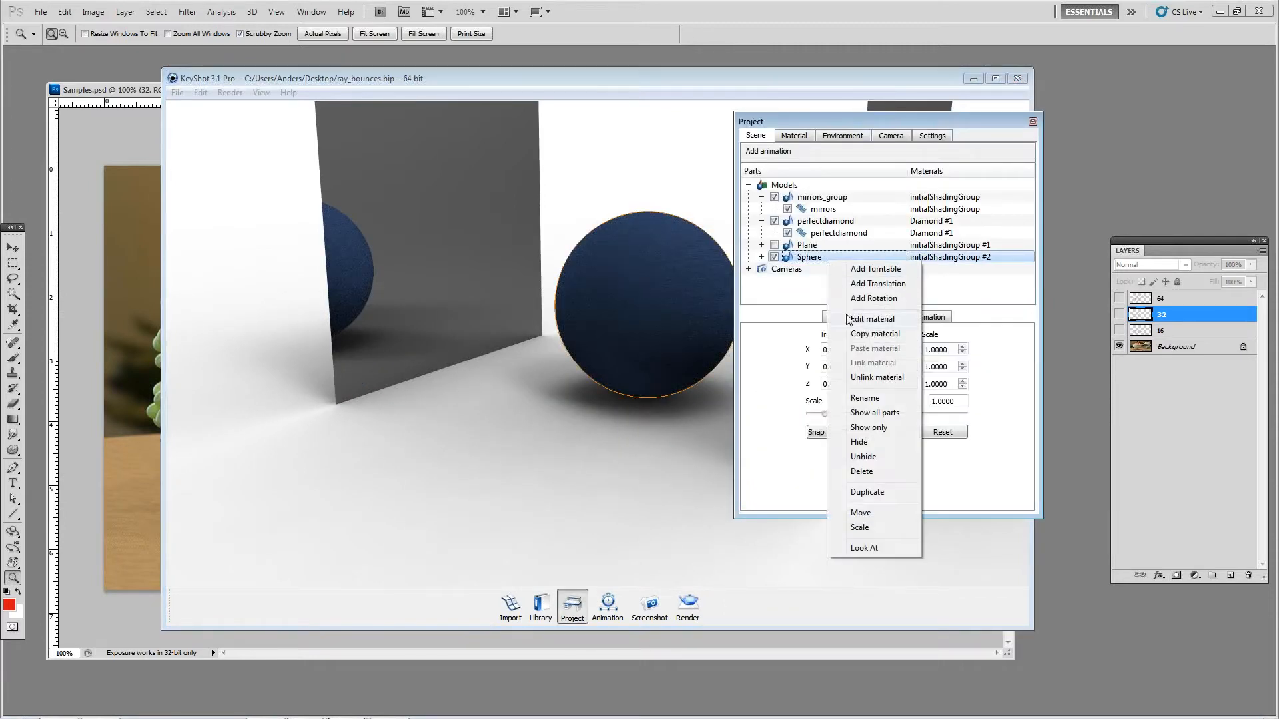
pyautogui.click(880, 491)
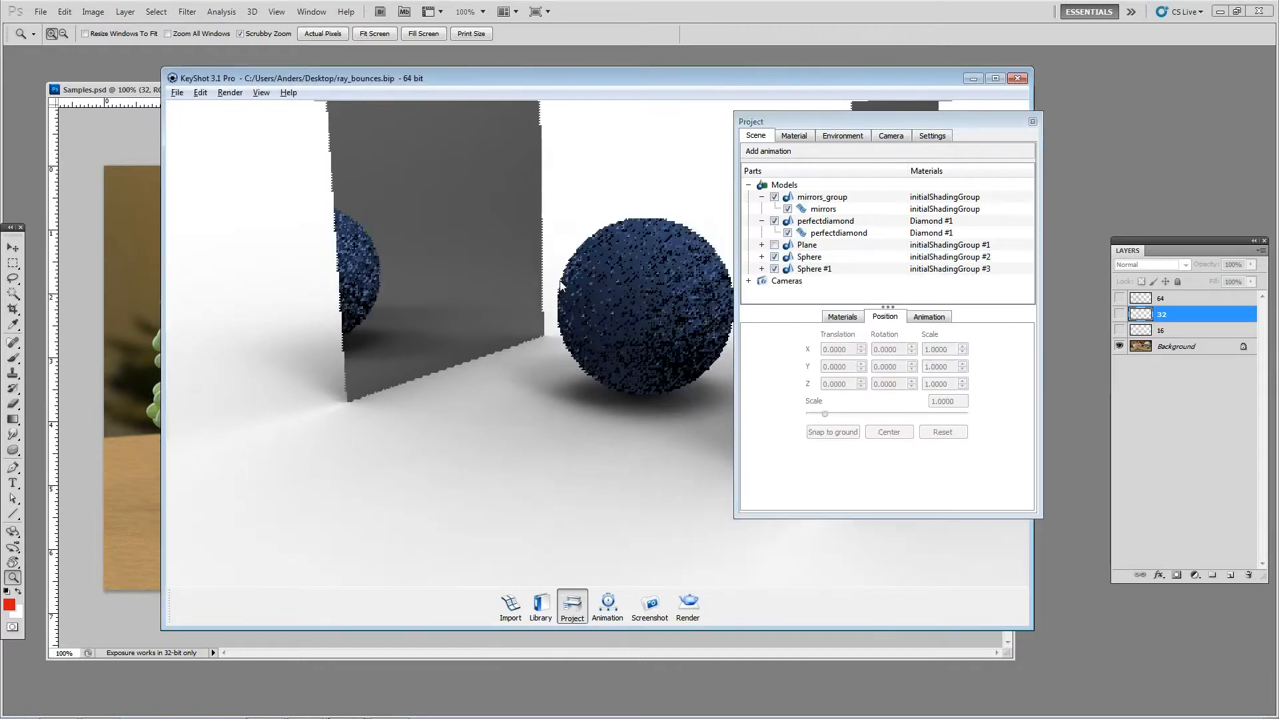
pyautogui.rightClick(640, 289)
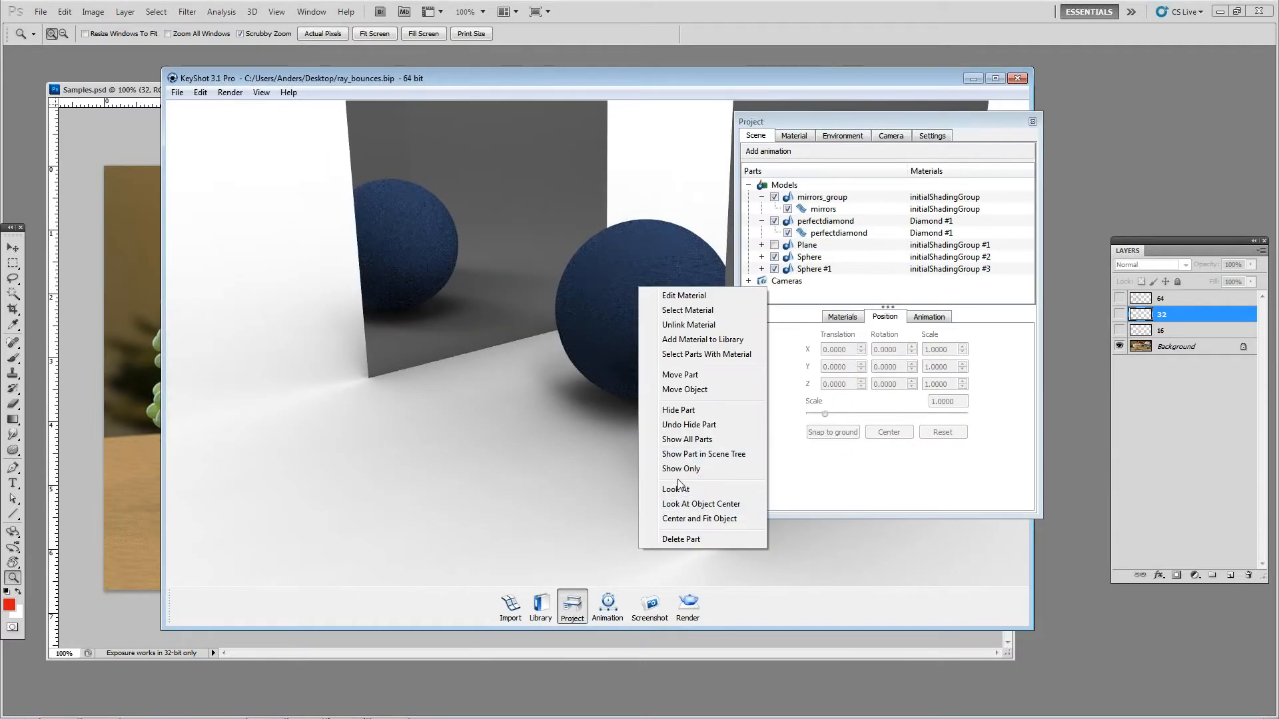
pyautogui.click(684, 389)
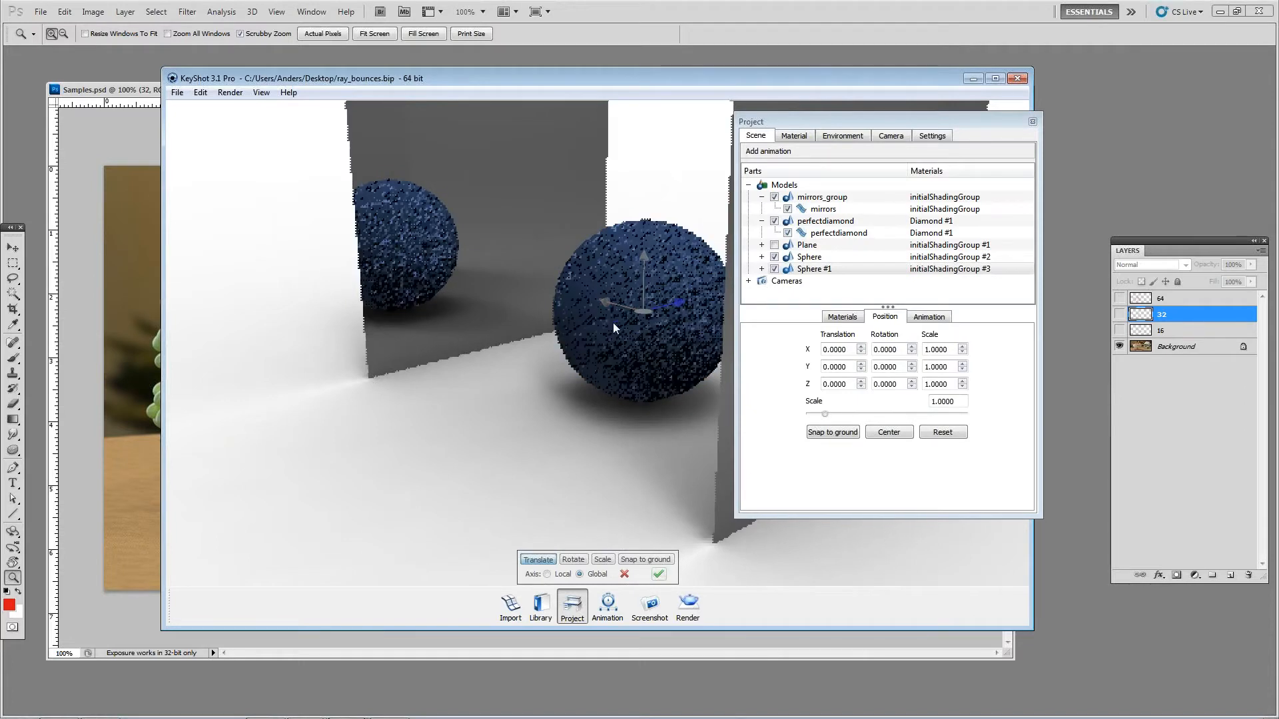
pyautogui.moveTo(613, 323); pyautogui.dragTo(414, 373)
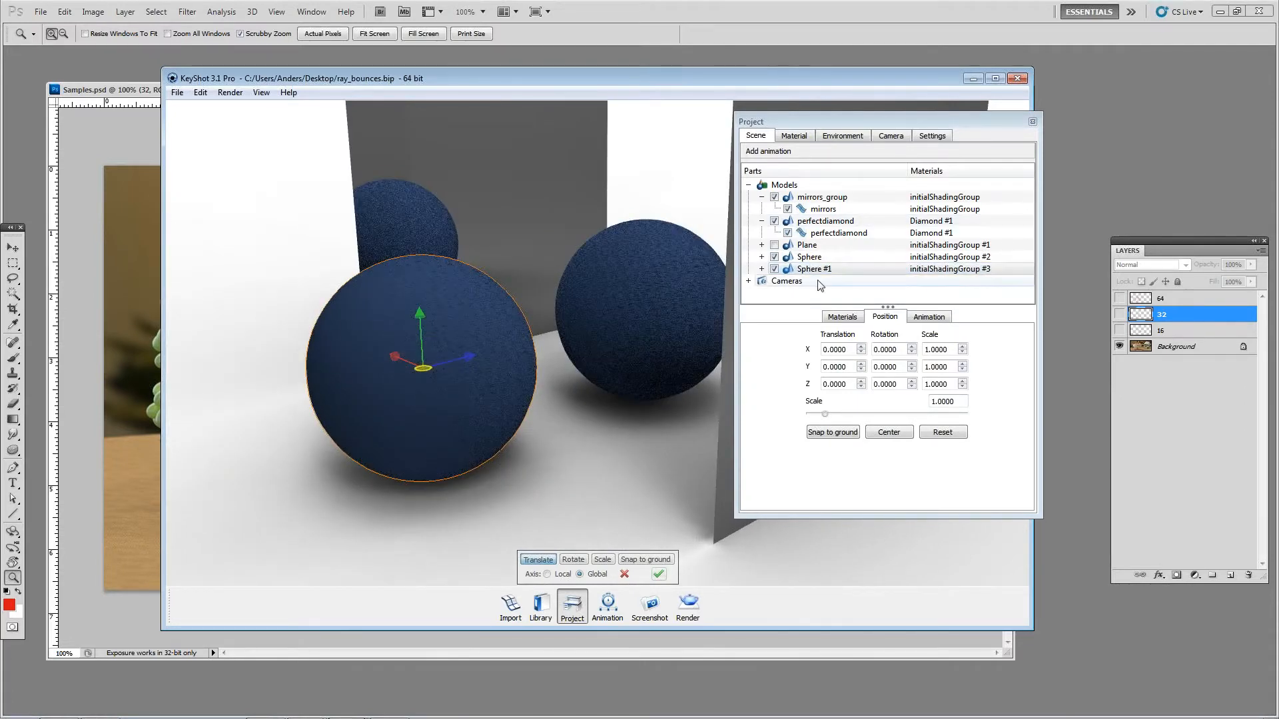
# Step: Duplicate the second ball and move the new copy farther out, extending the row to three balls
pyautogui.rightClick(838, 271)
pyautogui.click(878, 506)
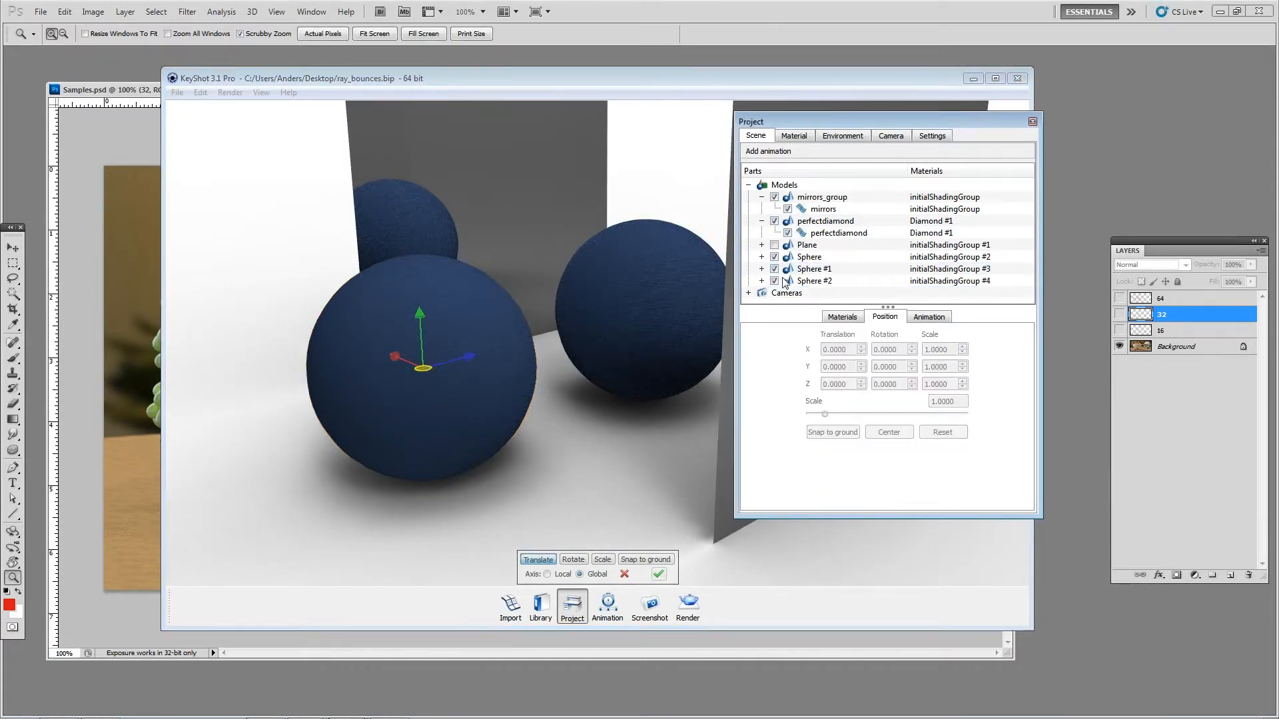
pyautogui.rightClick(818, 281)
pyautogui.click(852, 534)
pyautogui.moveTo(468, 368); pyautogui.dragTo(177, 431)
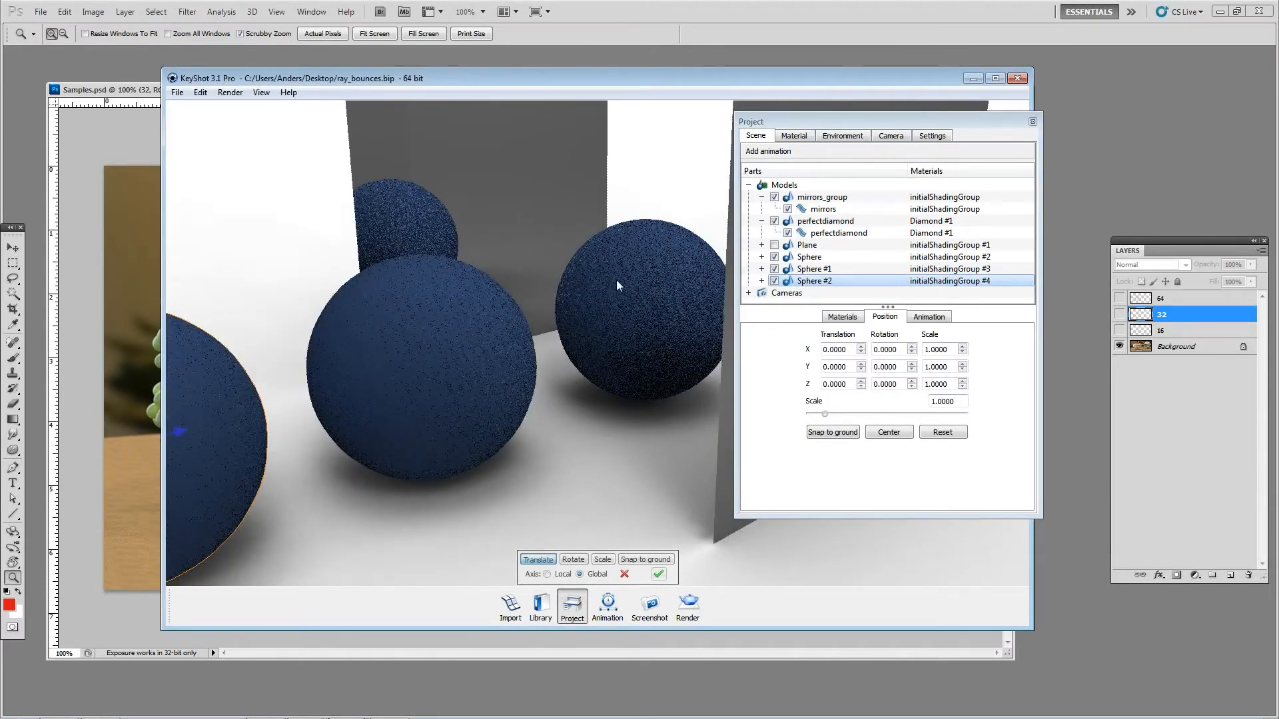
# Step: Hide the mirrors_group and perfectdiamond models and accept the third ball's new position
pyautogui.click(774, 197)
pyautogui.click(774, 221)
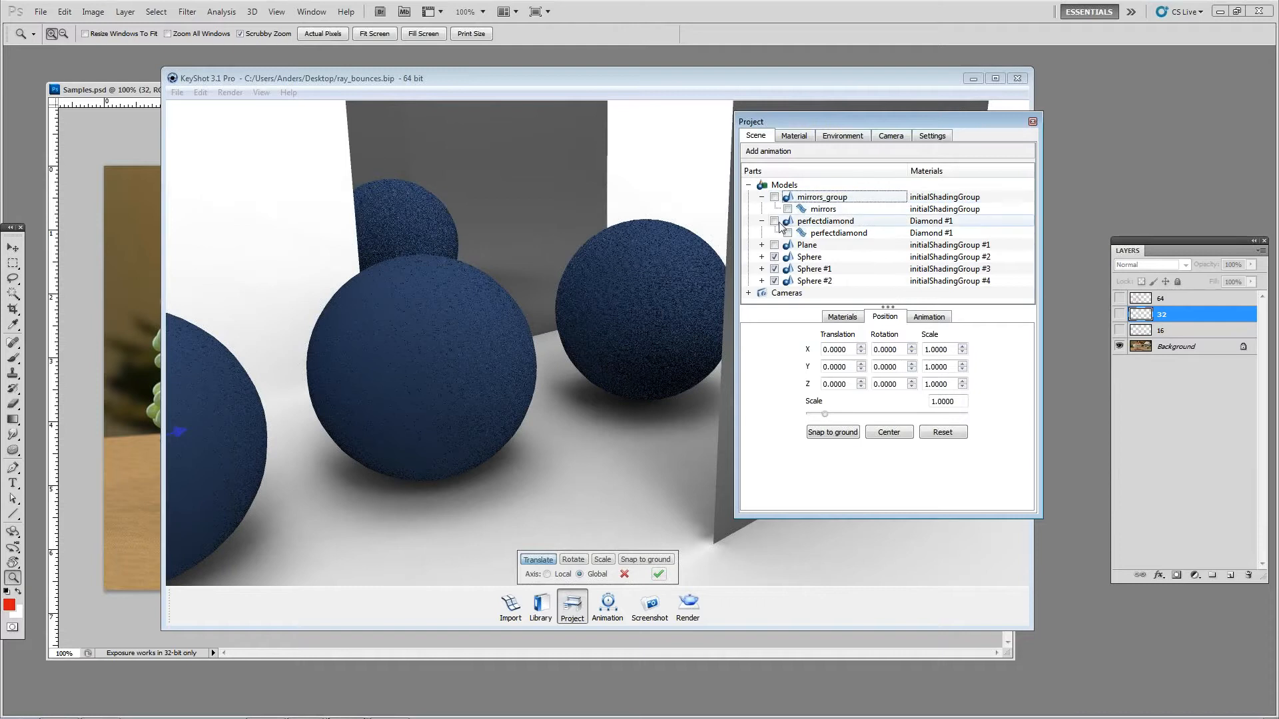
pyautogui.click(762, 221)
pyautogui.click(761, 197)
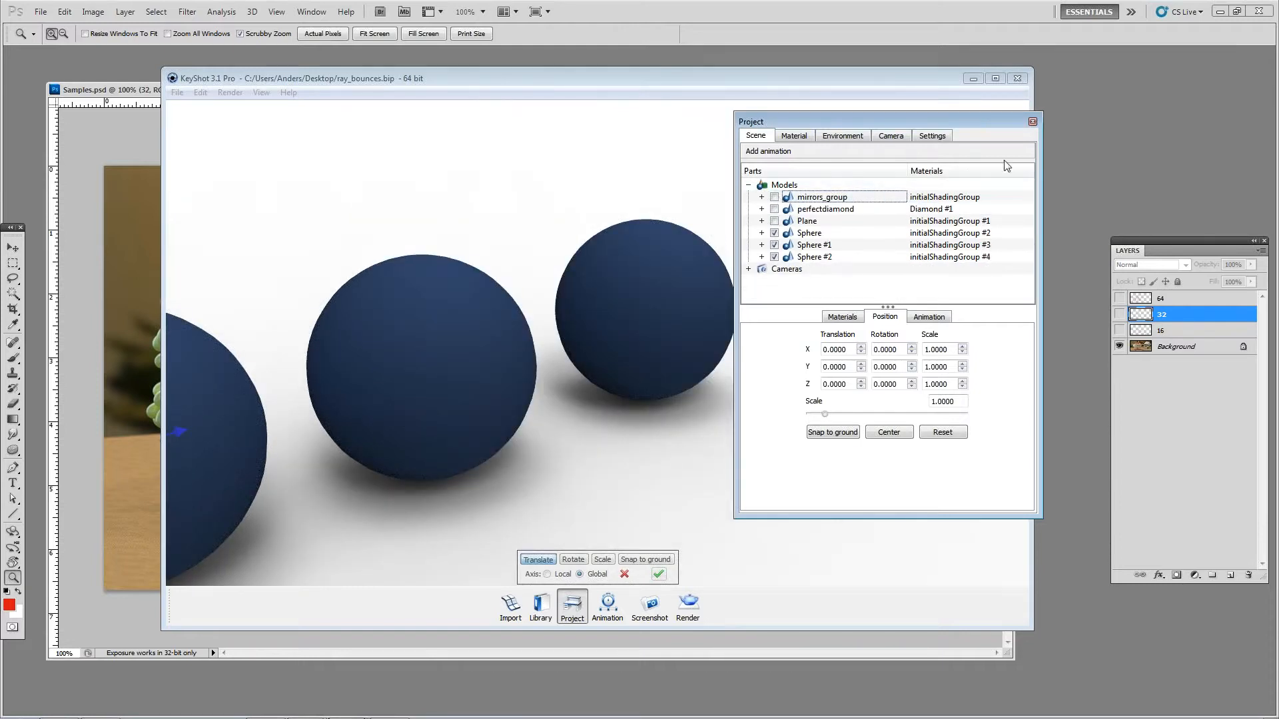
pyautogui.click(1033, 122)
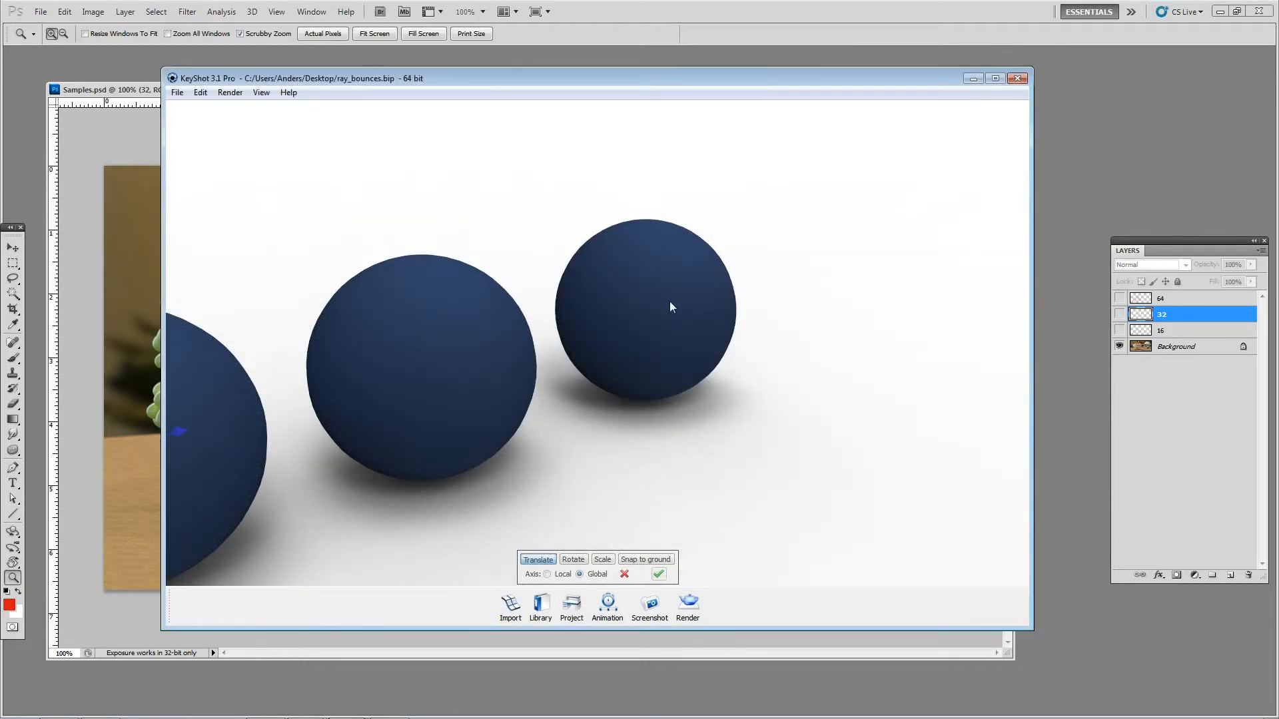
pyautogui.scroll(-5, 670, 303)
pyautogui.moveTo(605, 330); pyautogui.dragTo(686, 374)
pyautogui.scroll(1, 604, 365)
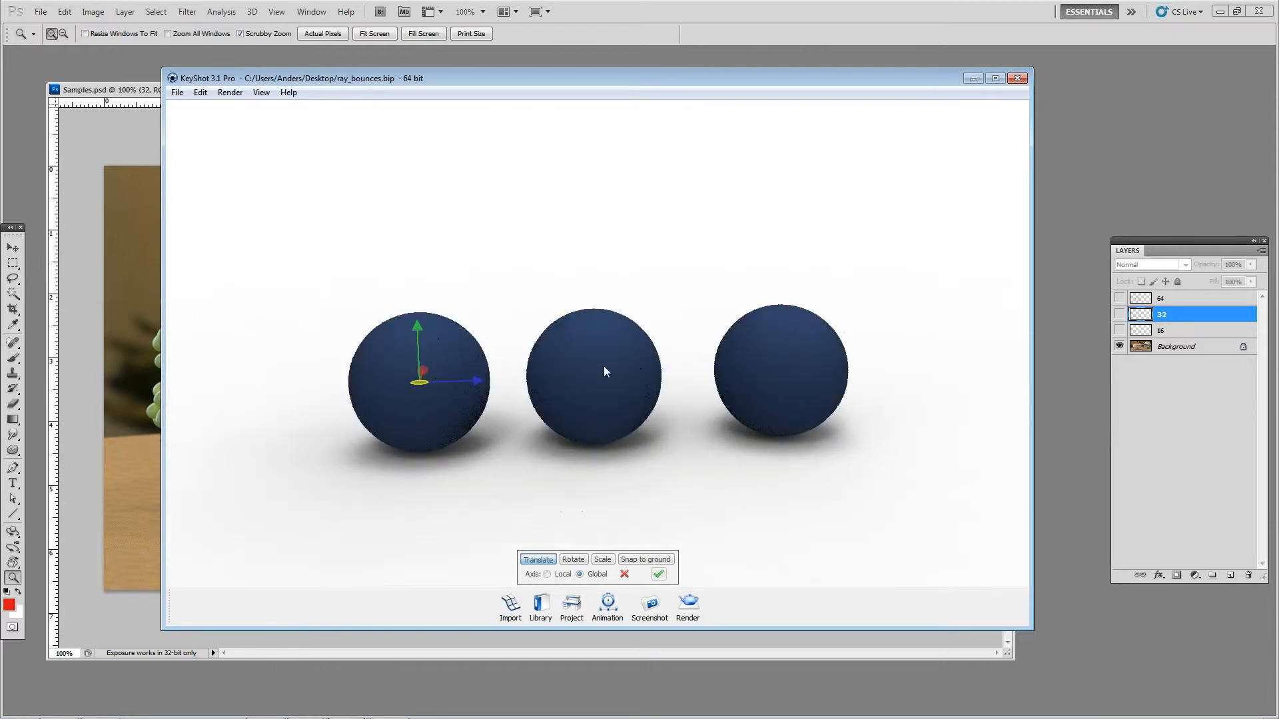
pyautogui.click(658, 574)
pyautogui.scroll(2, 433, 429)
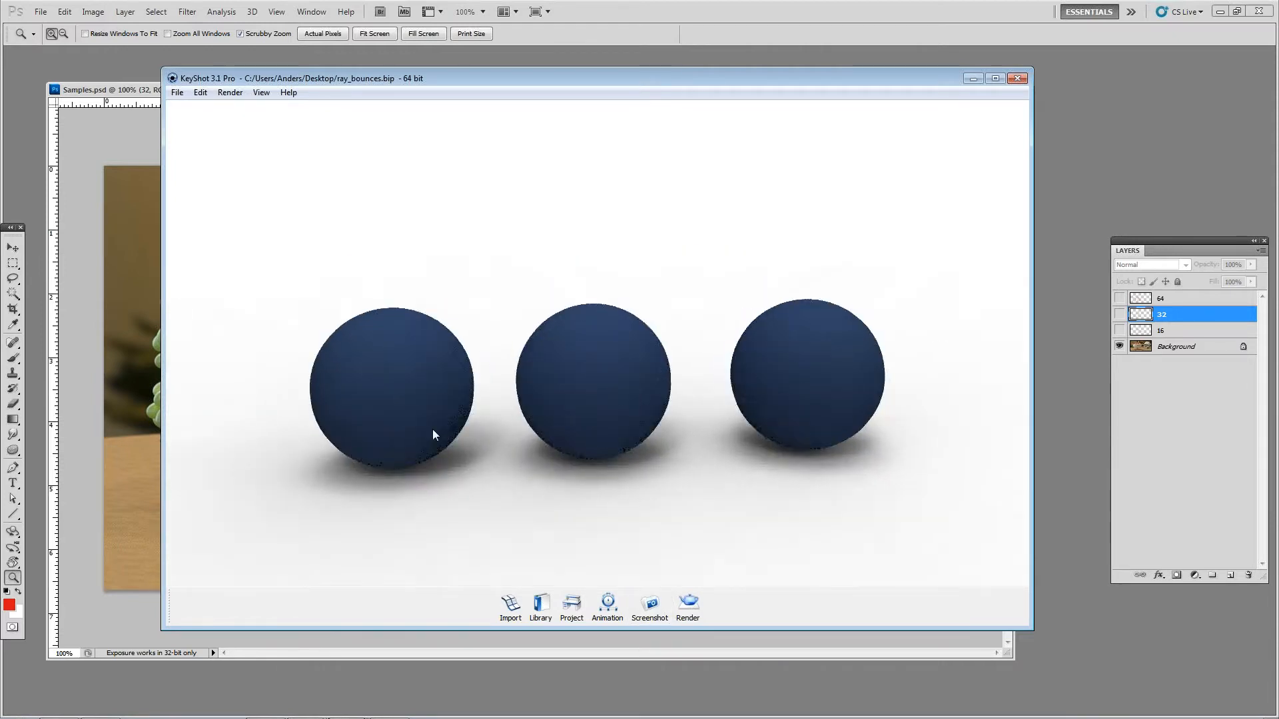
# Step: Change the left ball's material type to Metal and set its color to light grey with RGB 199, 199, 199
pyautogui.doubleClick(413, 374)
pyautogui.click(883, 190)
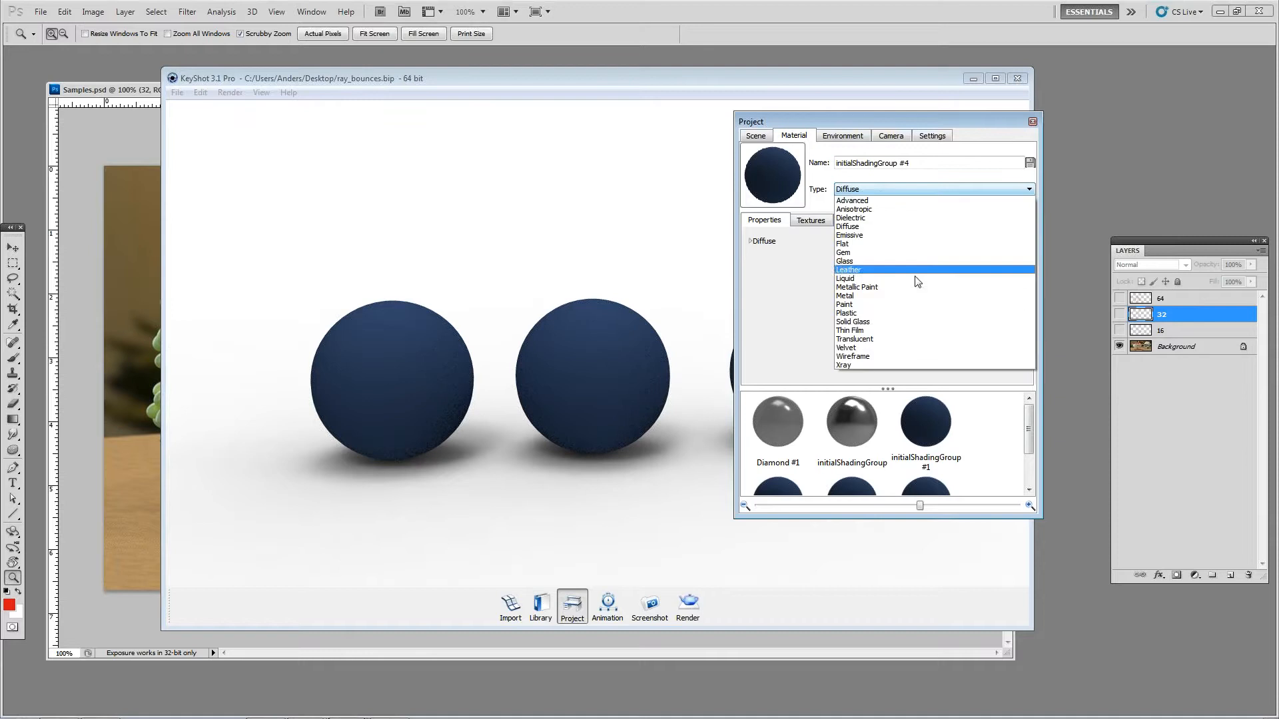
pyautogui.click(859, 296)
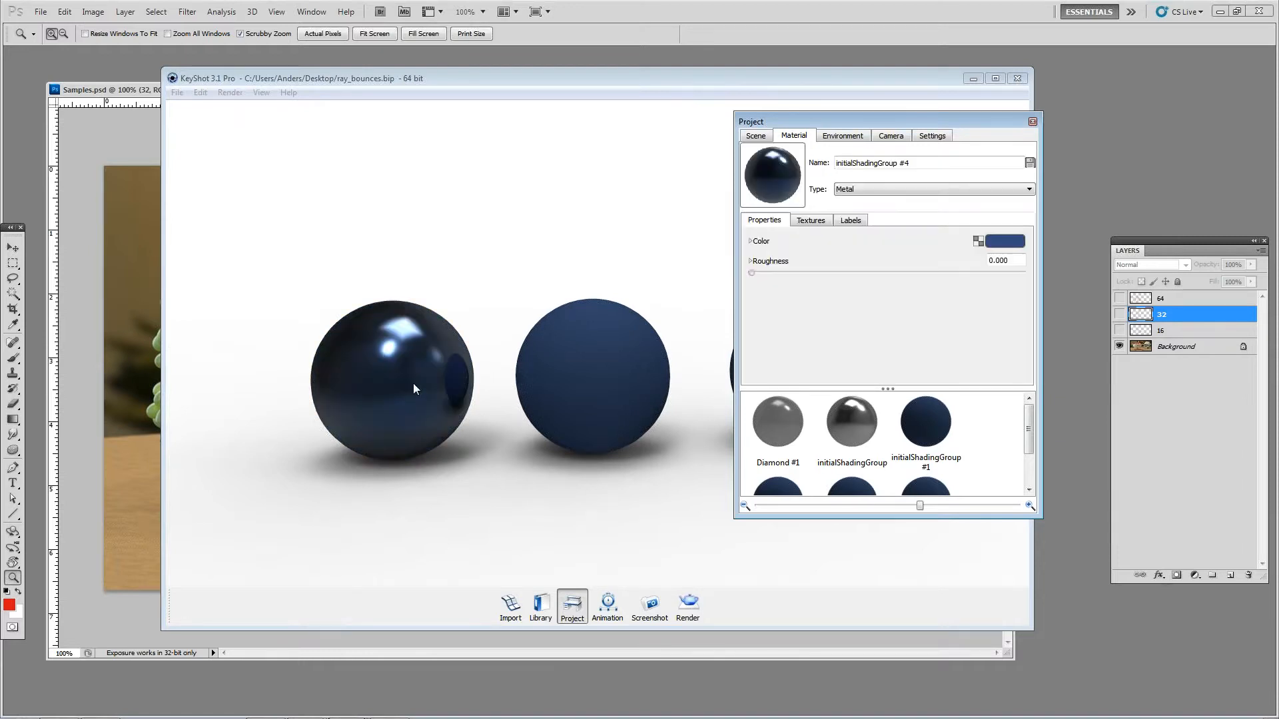
pyautogui.click(1004, 241)
pyautogui.click(1006, 341)
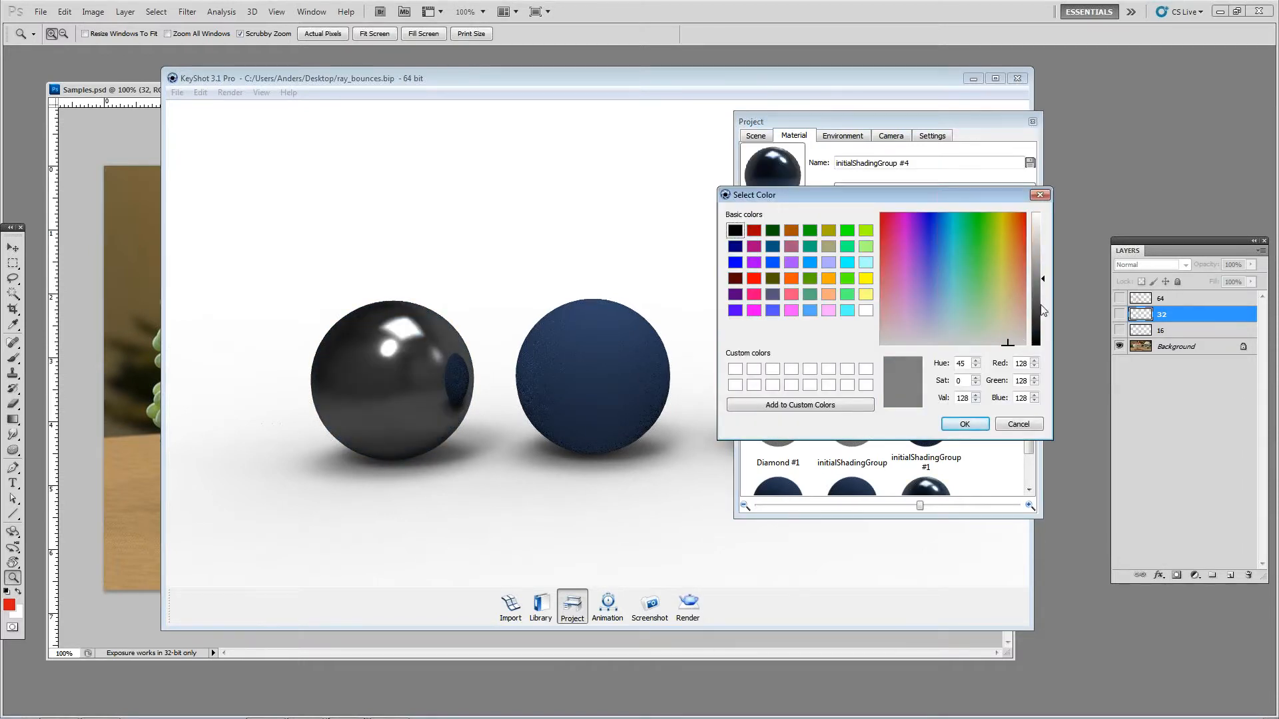
pyautogui.moveTo(1046, 297); pyautogui.dragTo(1039, 242)
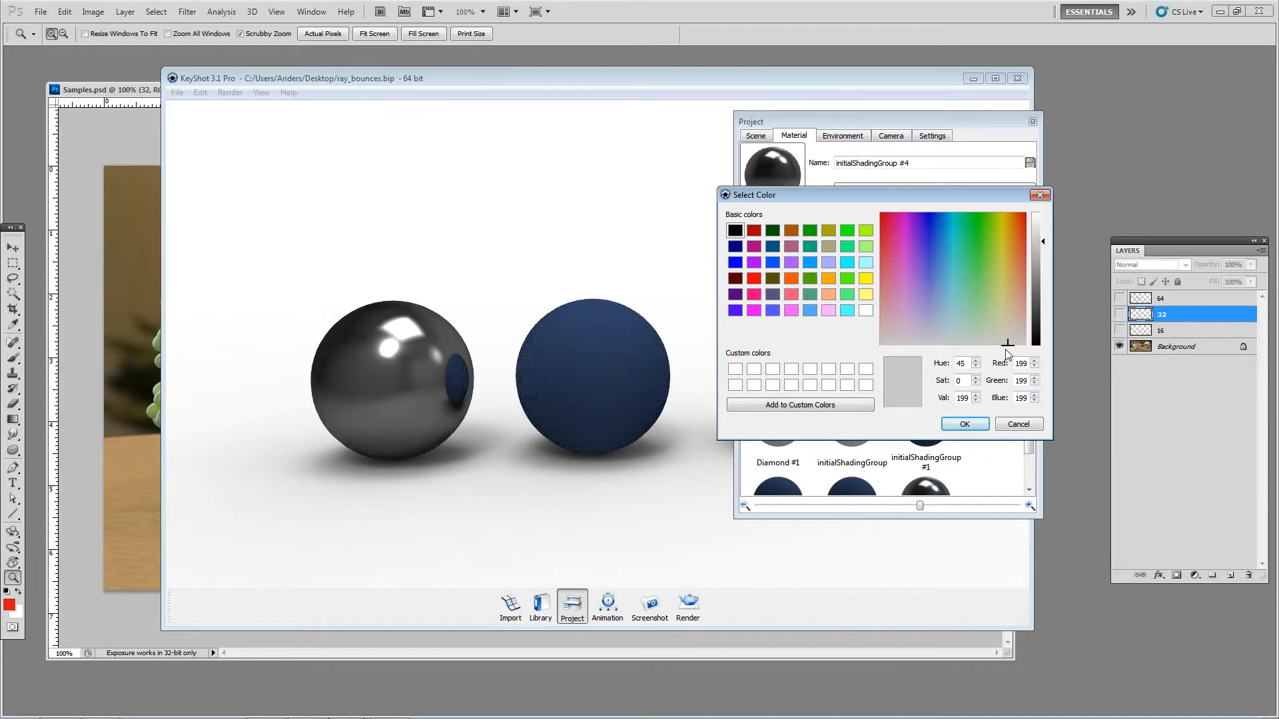
pyautogui.click(965, 424)
pyautogui.click(1033, 121)
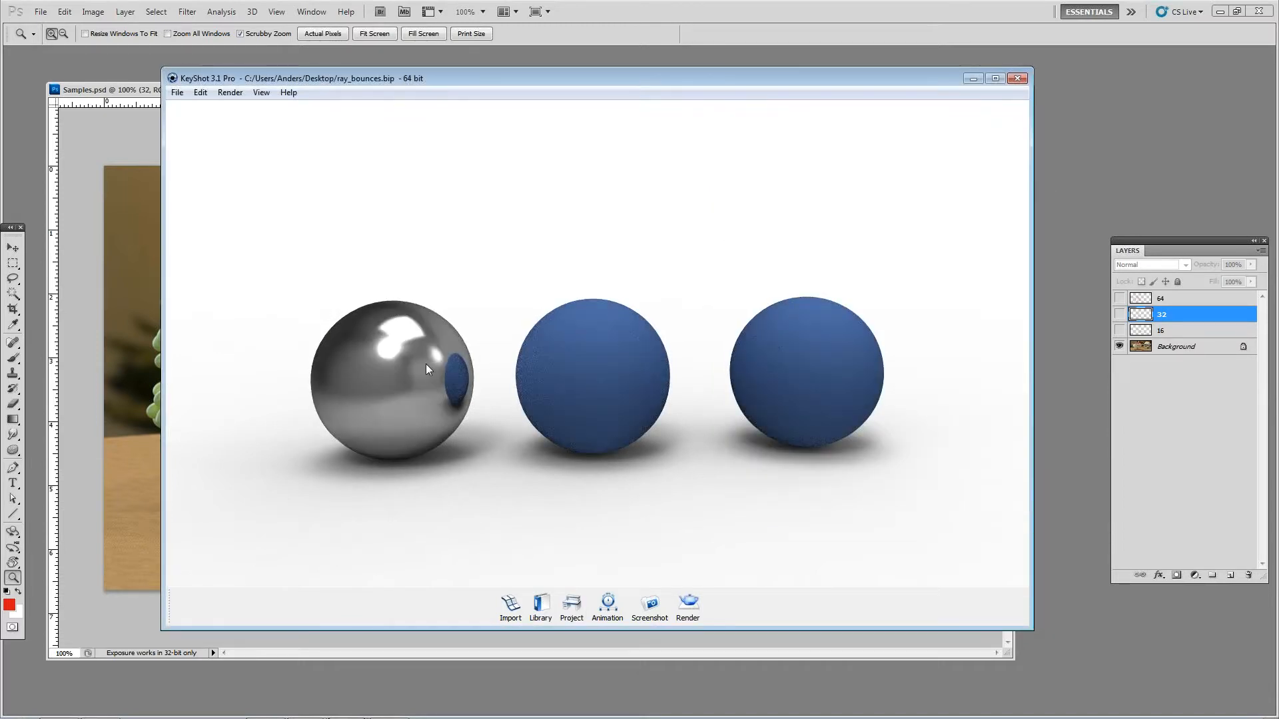
# Step: Apply the left ball's grey metal to the middle and right balls and unlink the material on both
pyautogui.keyDown('shift'); pyautogui.rightClick(586, 362); pyautogui.keyUp('shift')
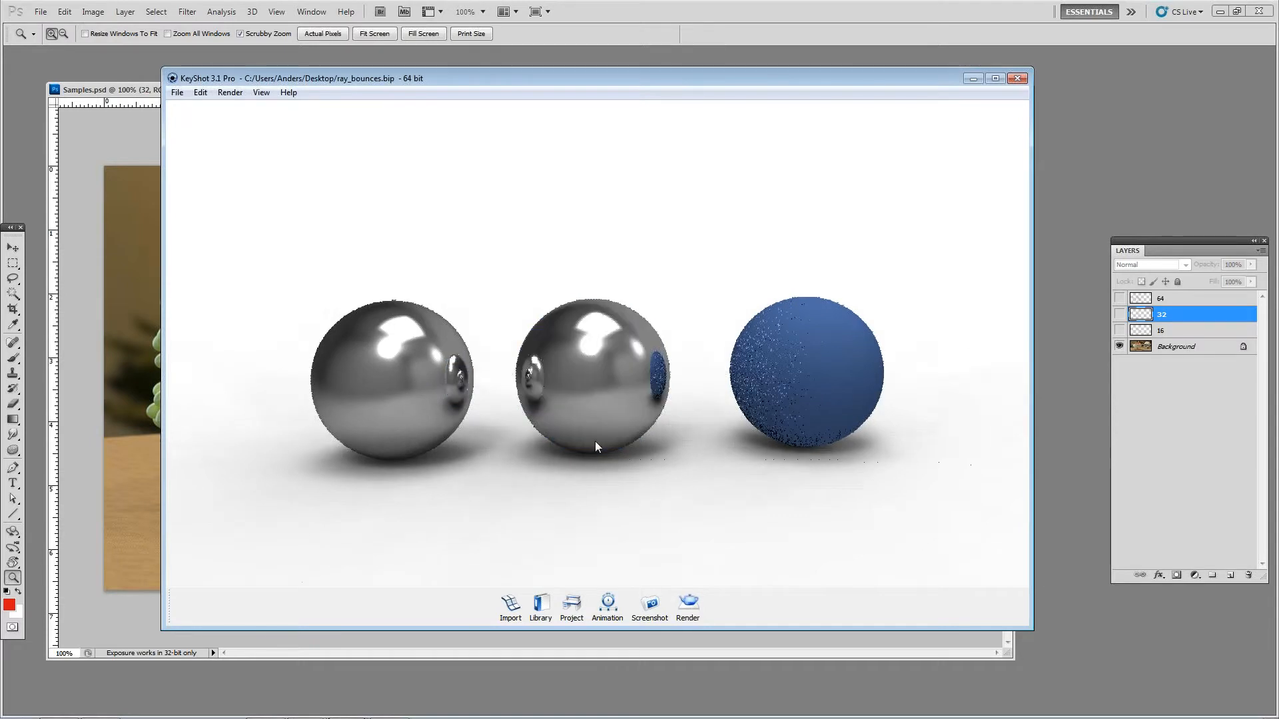
pyautogui.keyDown('shift'); pyautogui.rightClick(767, 381); pyautogui.keyUp('shift')
pyautogui.rightClick(639, 363)
pyautogui.click(684, 432)
pyautogui.rightClick(790, 354)
pyautogui.click(845, 423)
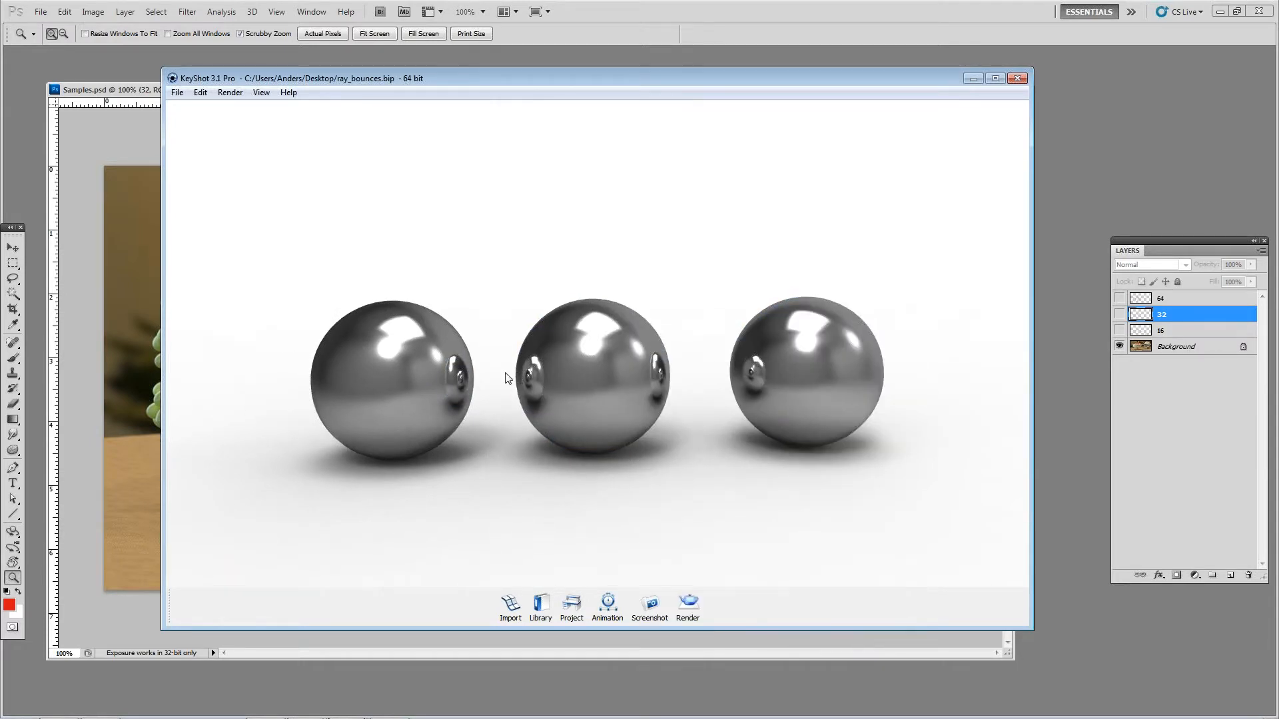
# Step: Set the roughness of the left ball's metal material to 0.080
pyautogui.doubleClick(420, 369)
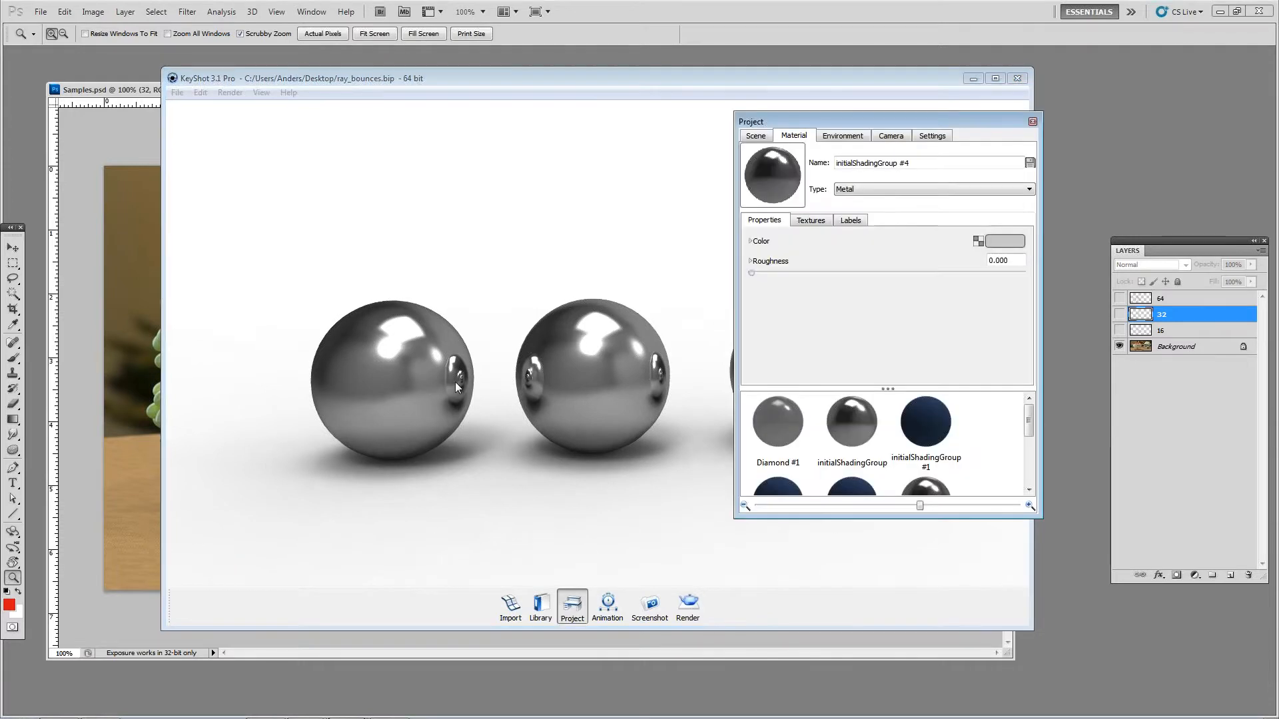
pyautogui.click(754, 273)
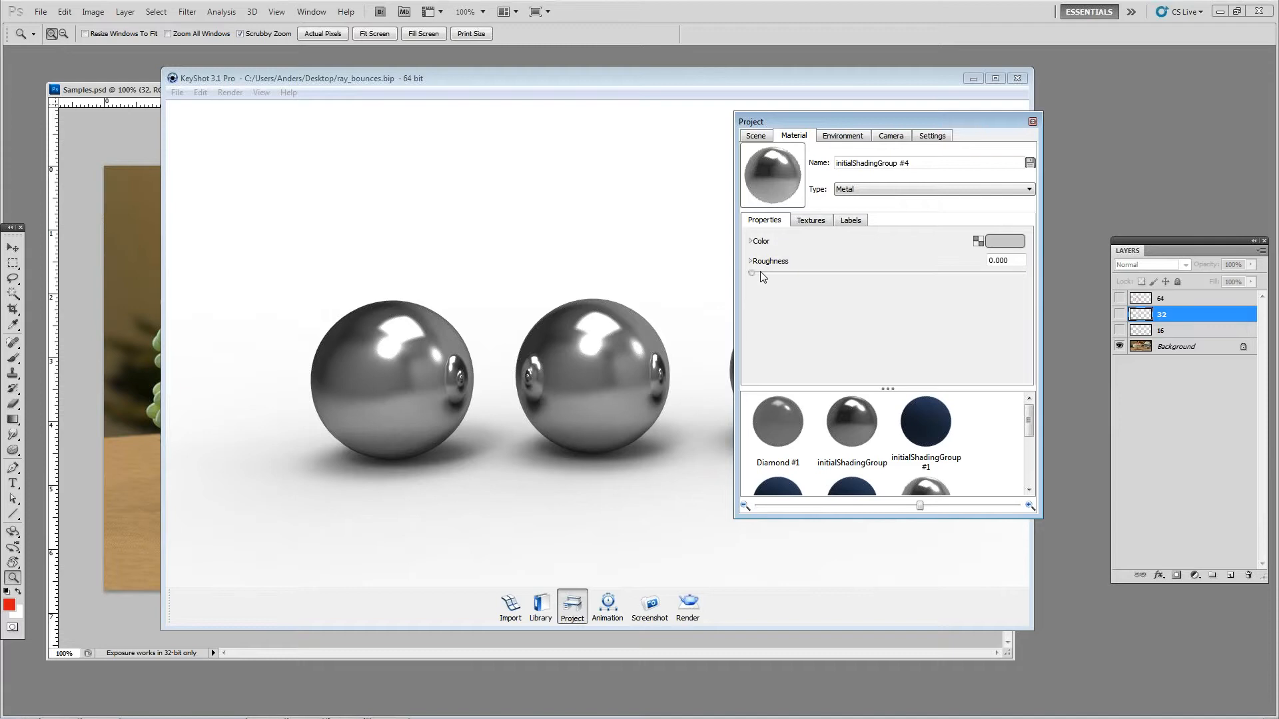
pyautogui.moveTo(749, 272); pyautogui.dragTo(796, 285)
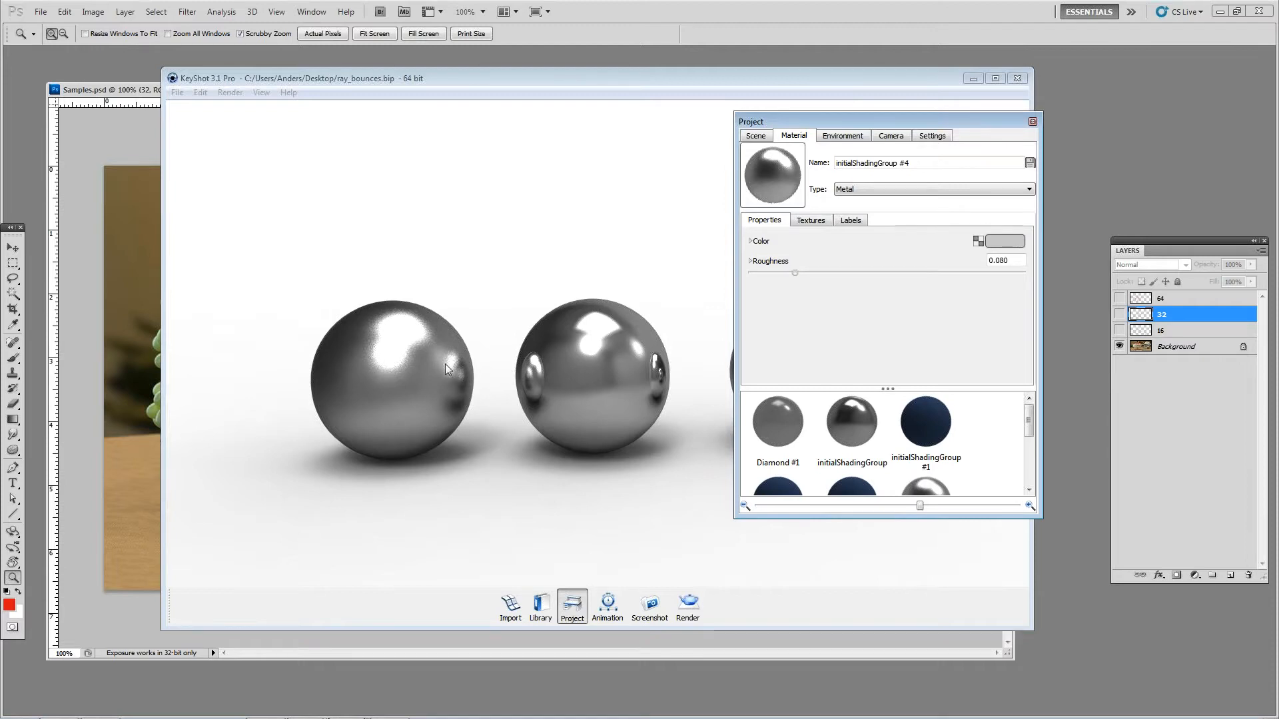
# Step: Copy the left ball's rough metal to the other two balls and unlink the middle ball's material
pyautogui.moveTo(448, 319); pyautogui.dragTo(412, 296, button='middle')
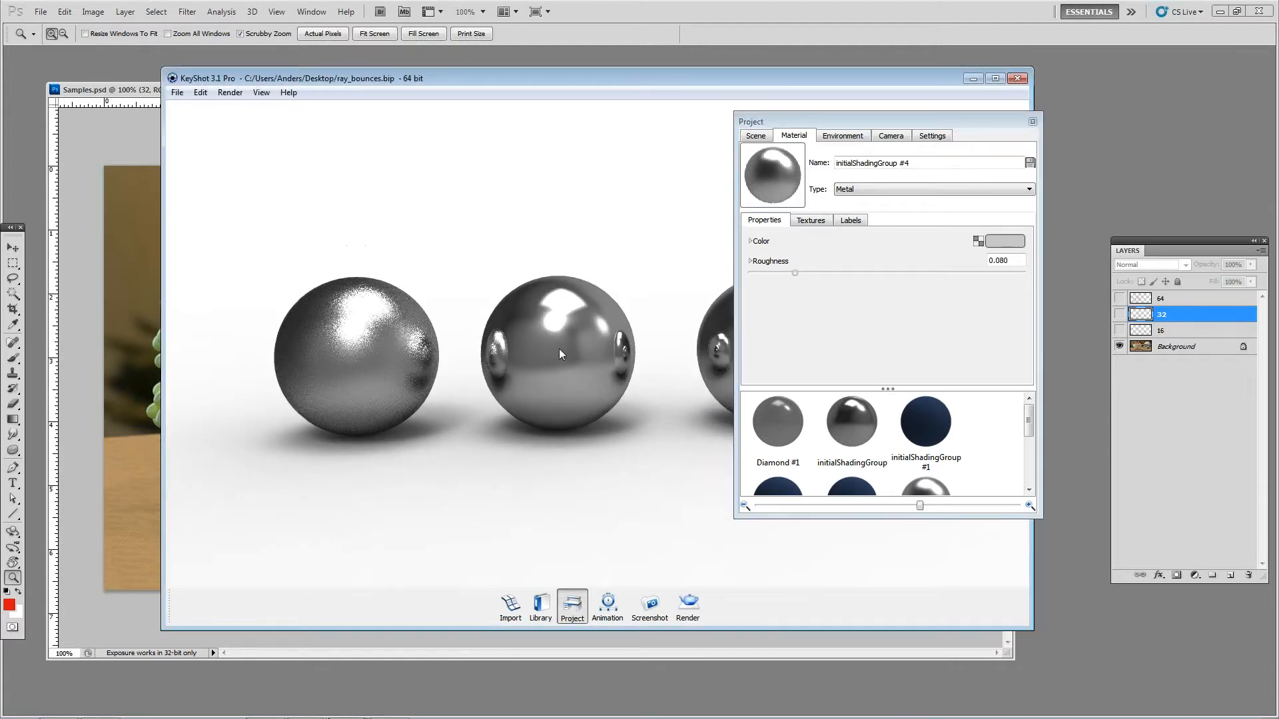
pyautogui.moveTo(559, 349); pyautogui.dragTo(470, 358, button='middle')
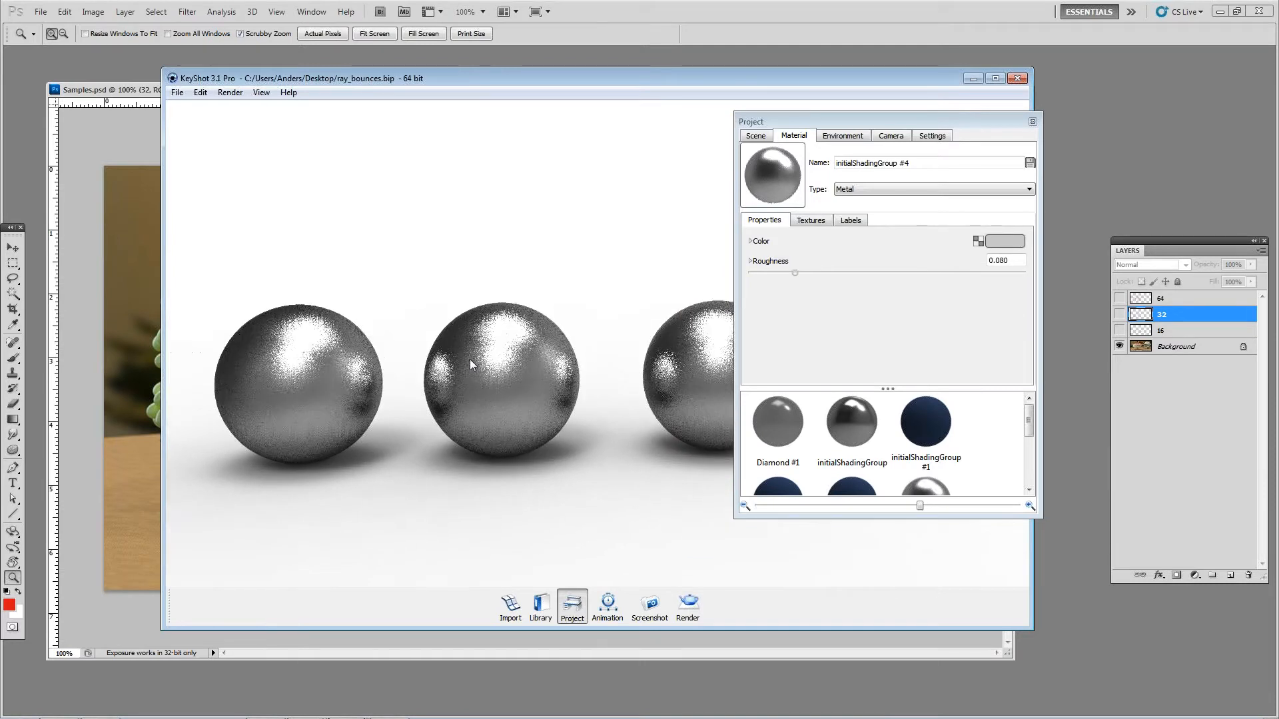
pyautogui.rightClick(520, 362)
pyautogui.click(563, 435)
# Step: Set the left ball's roughness to 0.166, then copy its material to the other two balls and unlink it there
pyautogui.doubleClick(326, 362)
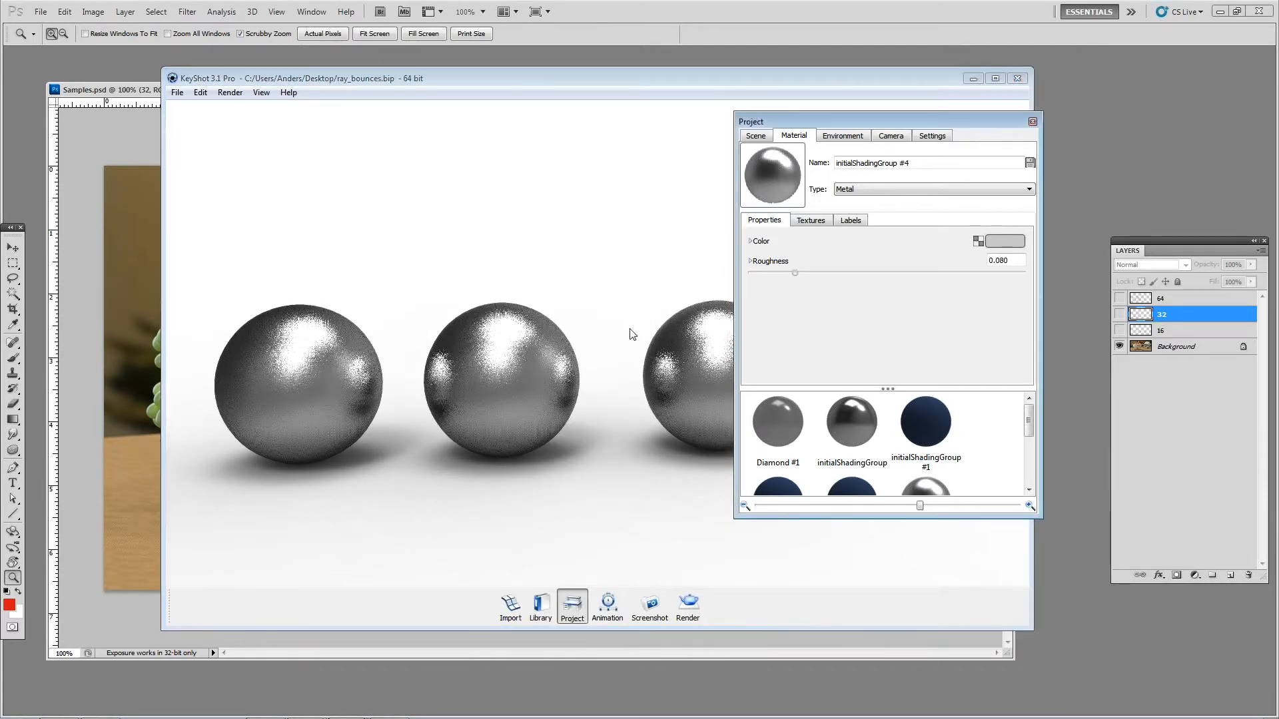
pyautogui.moveTo(797, 274); pyautogui.dragTo(841, 274)
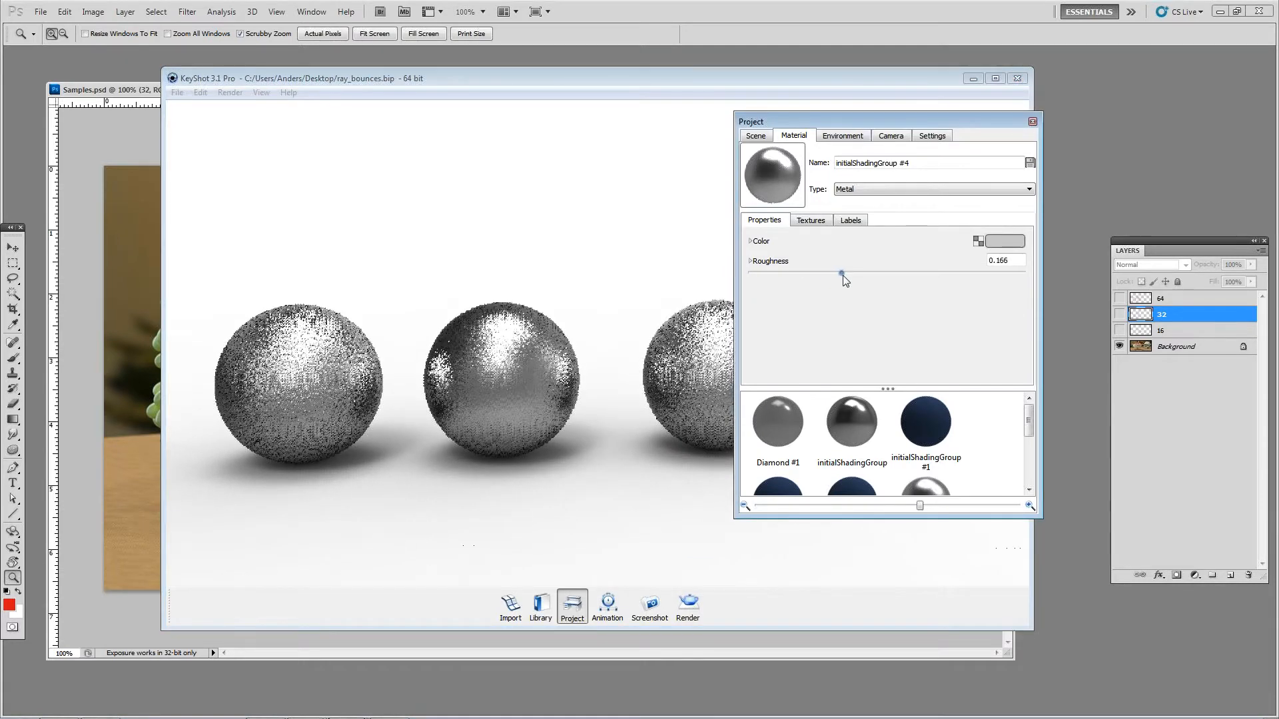
pyautogui.click(330, 377)
pyautogui.rightClick(525, 368)
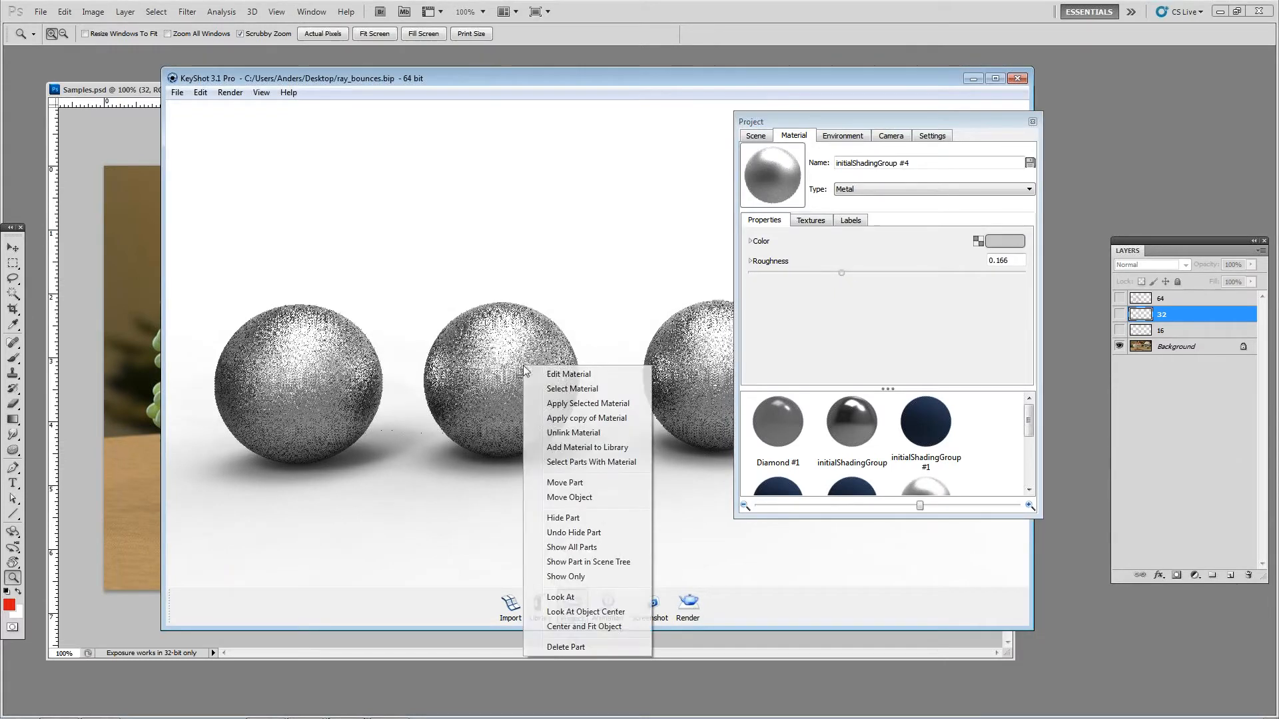
pyautogui.click(571, 434)
pyautogui.rightClick(689, 370)
pyautogui.click(718, 437)
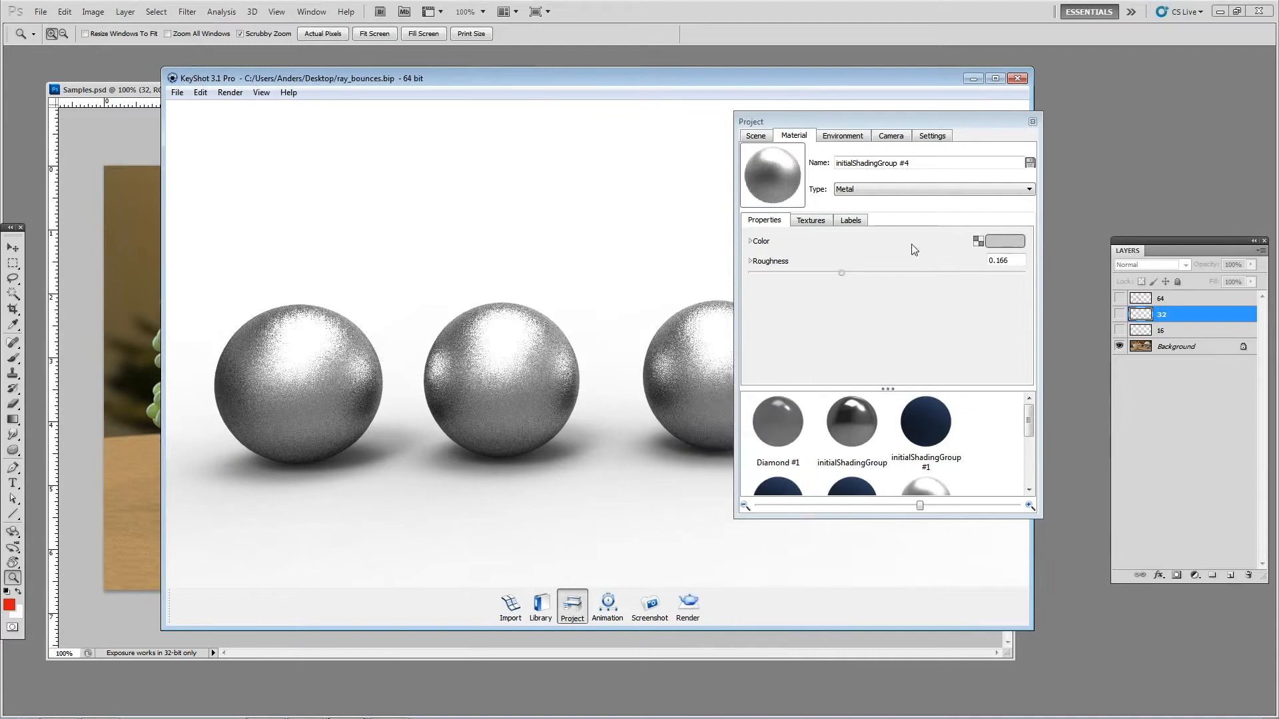
# Step: Unlink the materials of the middle and right balls again so each can be edited separately
pyautogui.click(1033, 121)
pyautogui.moveTo(642, 277); pyautogui.dragTo(833, 272, button='middle')
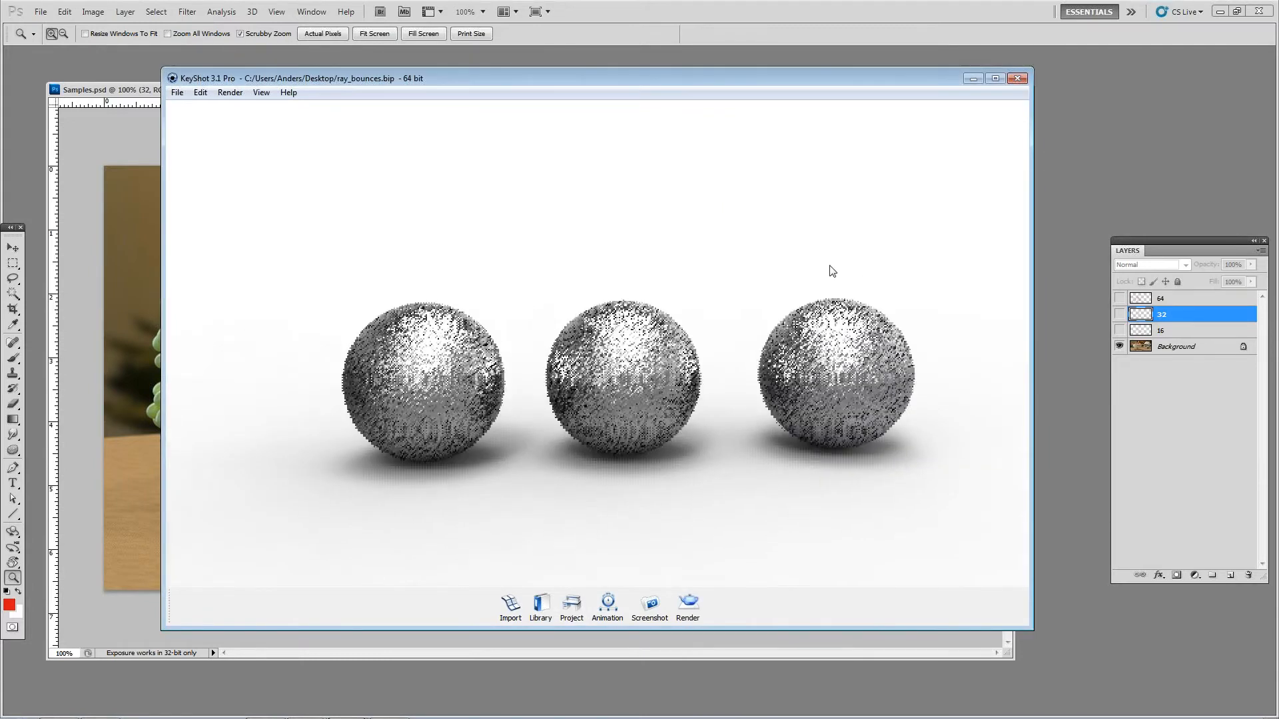
pyautogui.scroll(2, 730, 303)
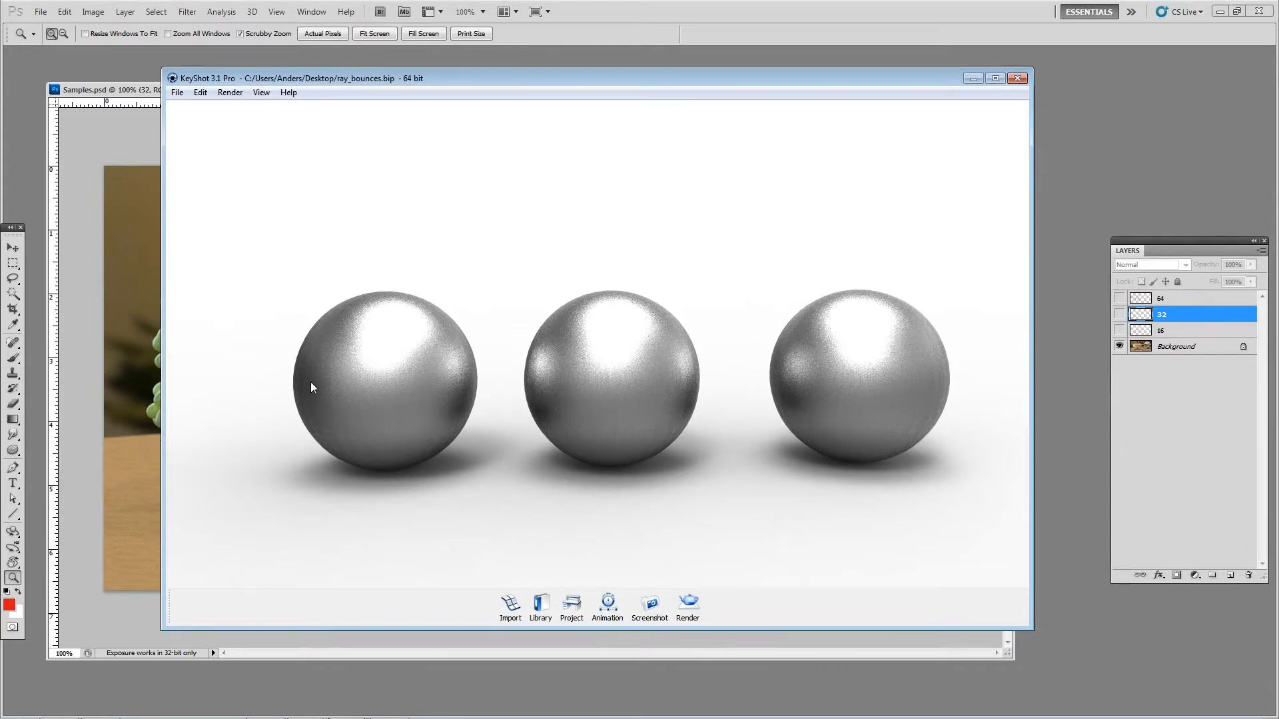
pyautogui.scroll(2, 310, 387)
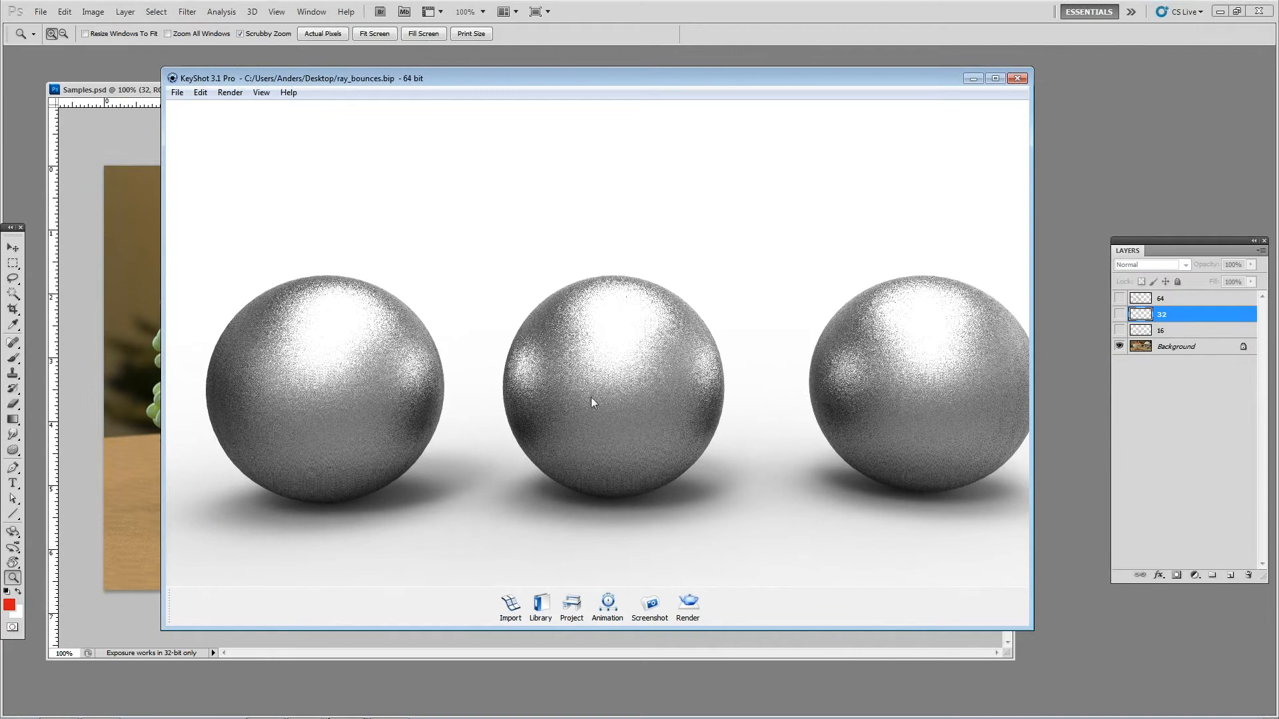
pyautogui.doubleClick(378, 353)
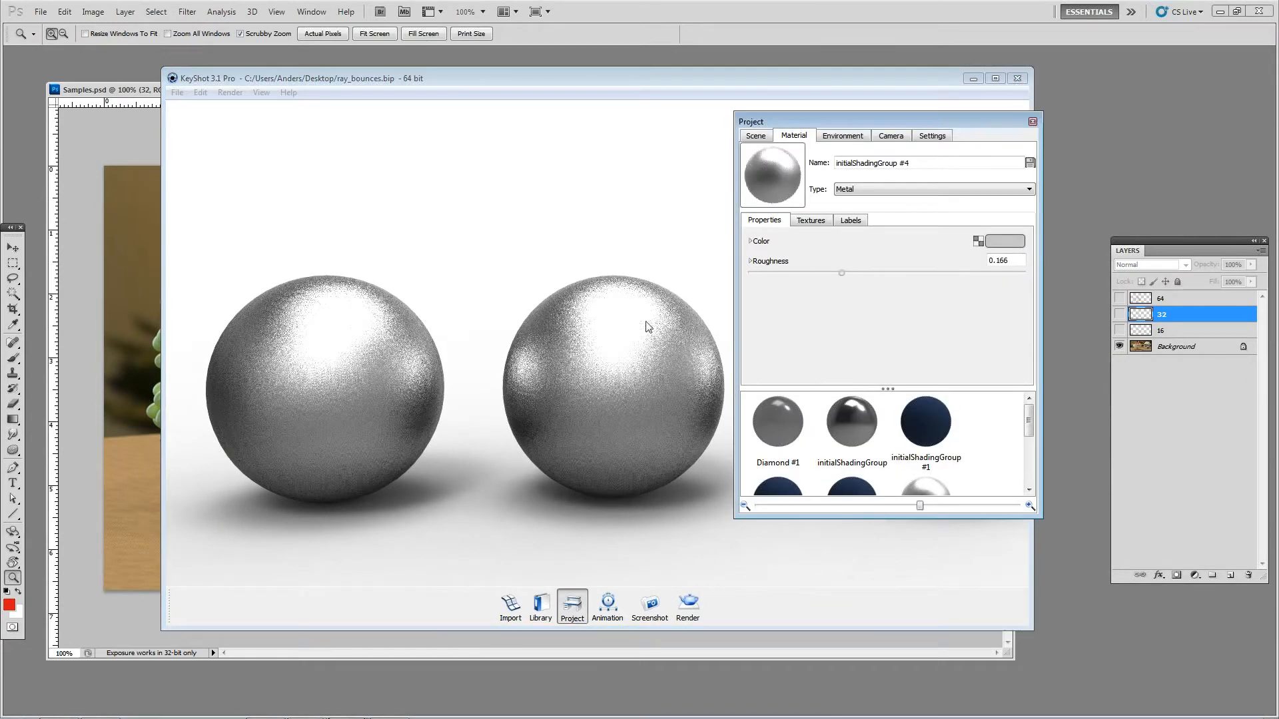
pyautogui.click(1032, 124)
pyautogui.rightClick(621, 331)
pyautogui.click(696, 399)
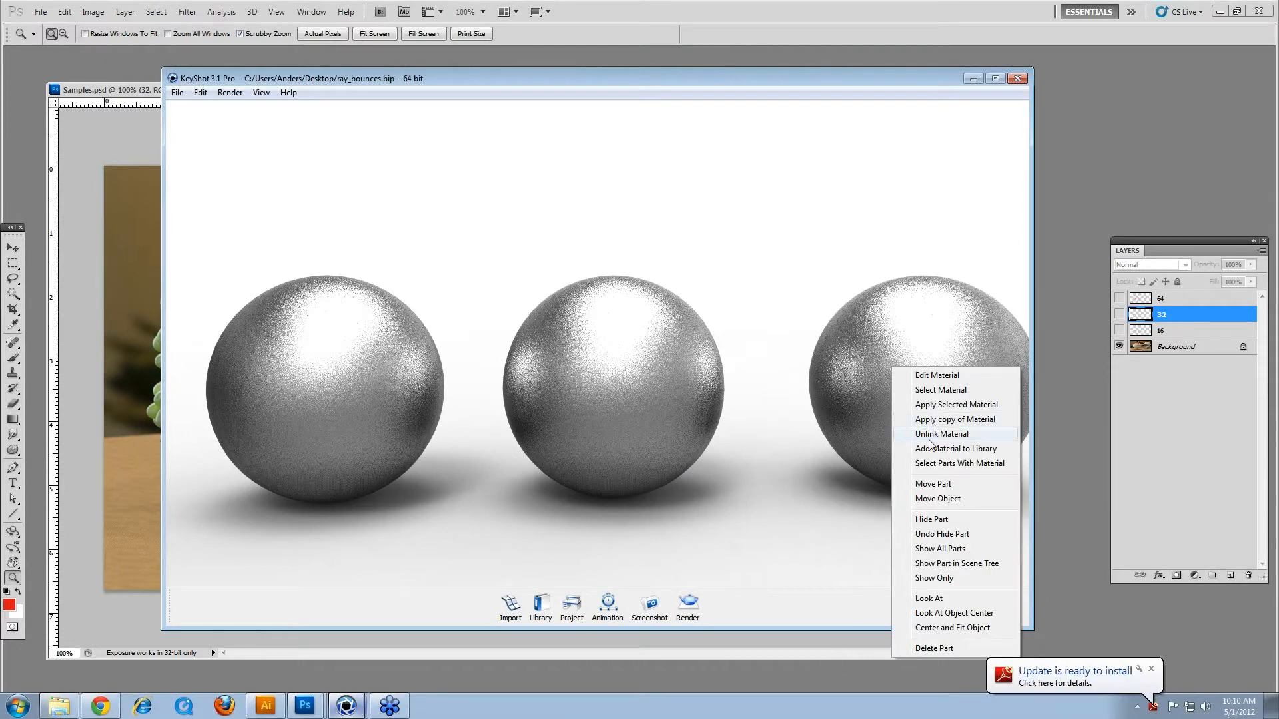
pyautogui.click(929, 437)
# Step: Set the samples of the left ball's rough metal material to 3
pyautogui.doubleClick(381, 421)
pyautogui.click(750, 261)
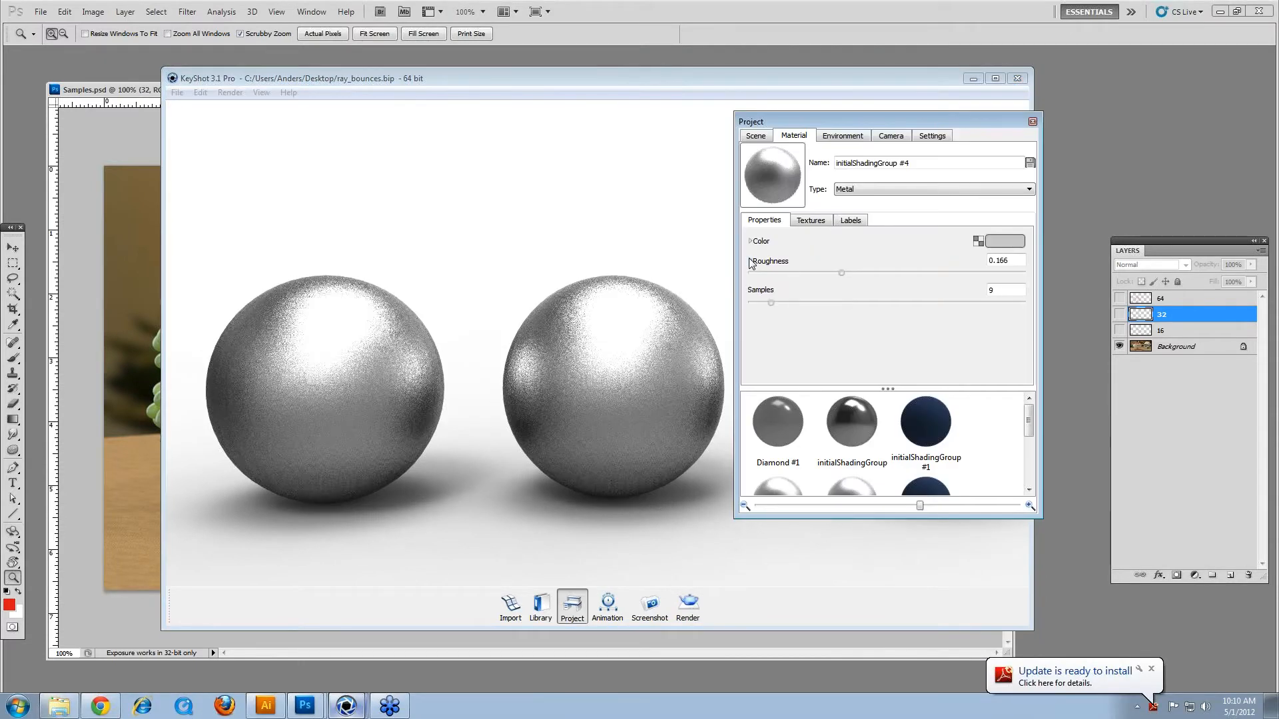
pyautogui.doubleClick(1005, 289)
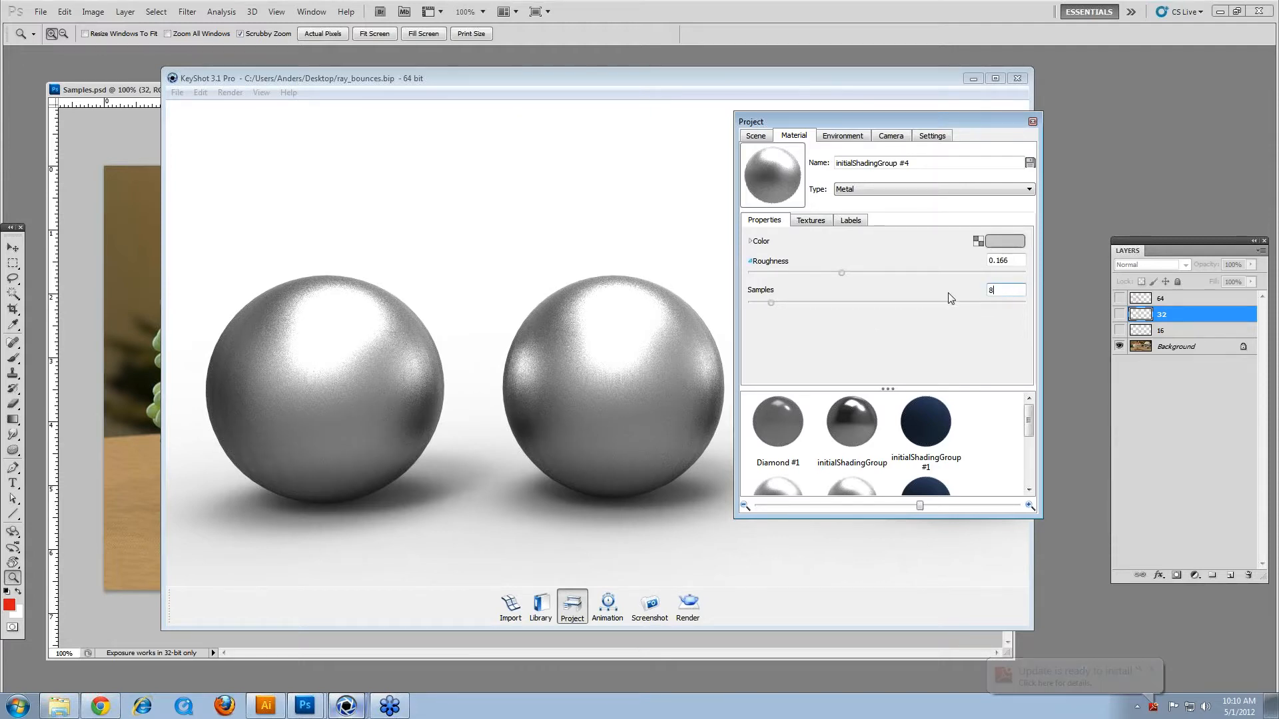
pyautogui.write('3')
pyautogui.press('Tab')
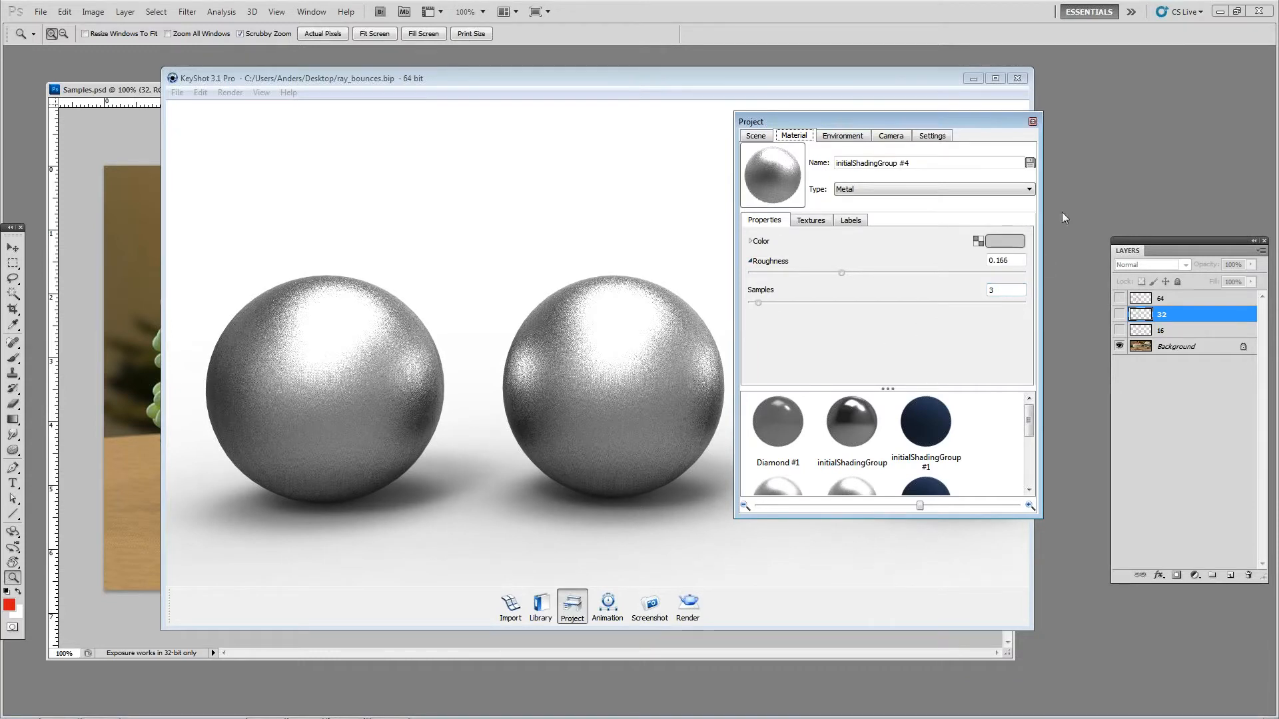
pyautogui.click(1032, 121)
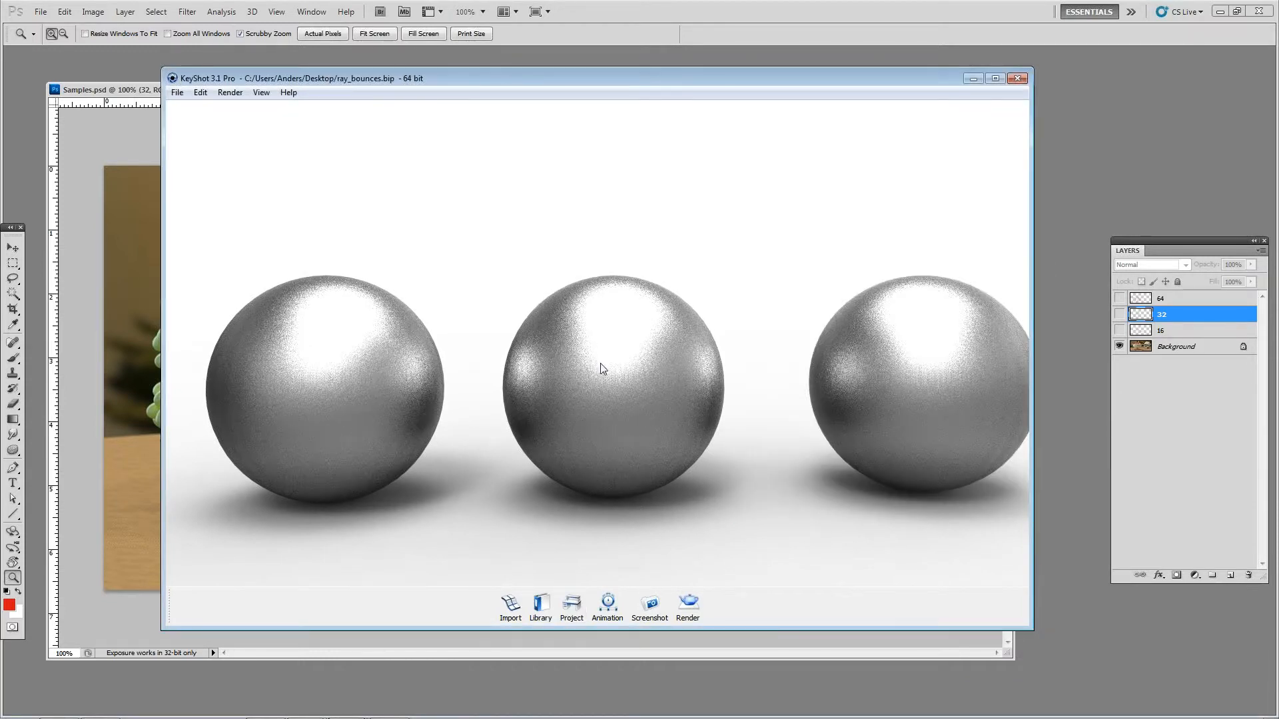
# Step: Open the middle ball's metal material and set its roughness to 0.161
pyautogui.rightClick(623, 377)
pyautogui.rightClick(611, 345)
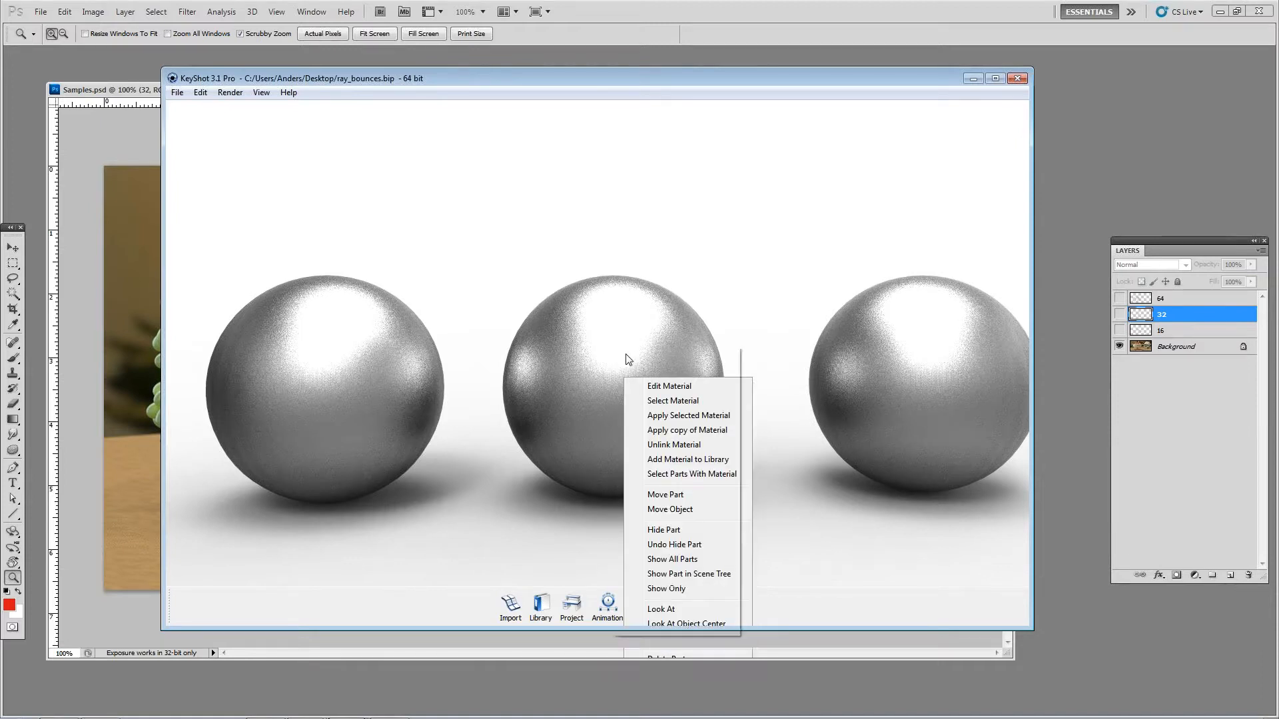
pyautogui.click(584, 331)
pyautogui.doubleClick(645, 328)
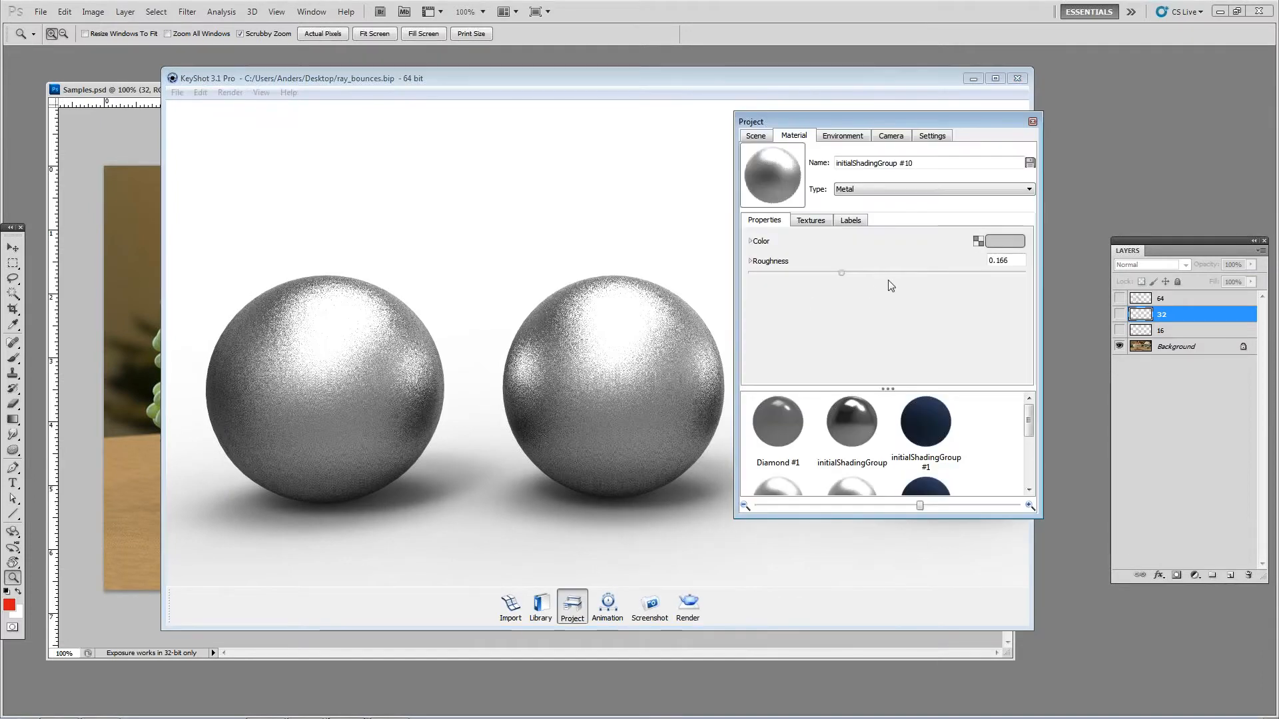
pyautogui.write('5')
pyautogui.press('Return')
pyautogui.press('Left')
pyautogui.press('Left')
pyautogui.press('Left')
pyautogui.hotkey('shift', 'Left')
pyautogui.hotkey('shift', 'Left')
pyautogui.moveTo(1023, 273); pyautogui.dragTo(839, 277)
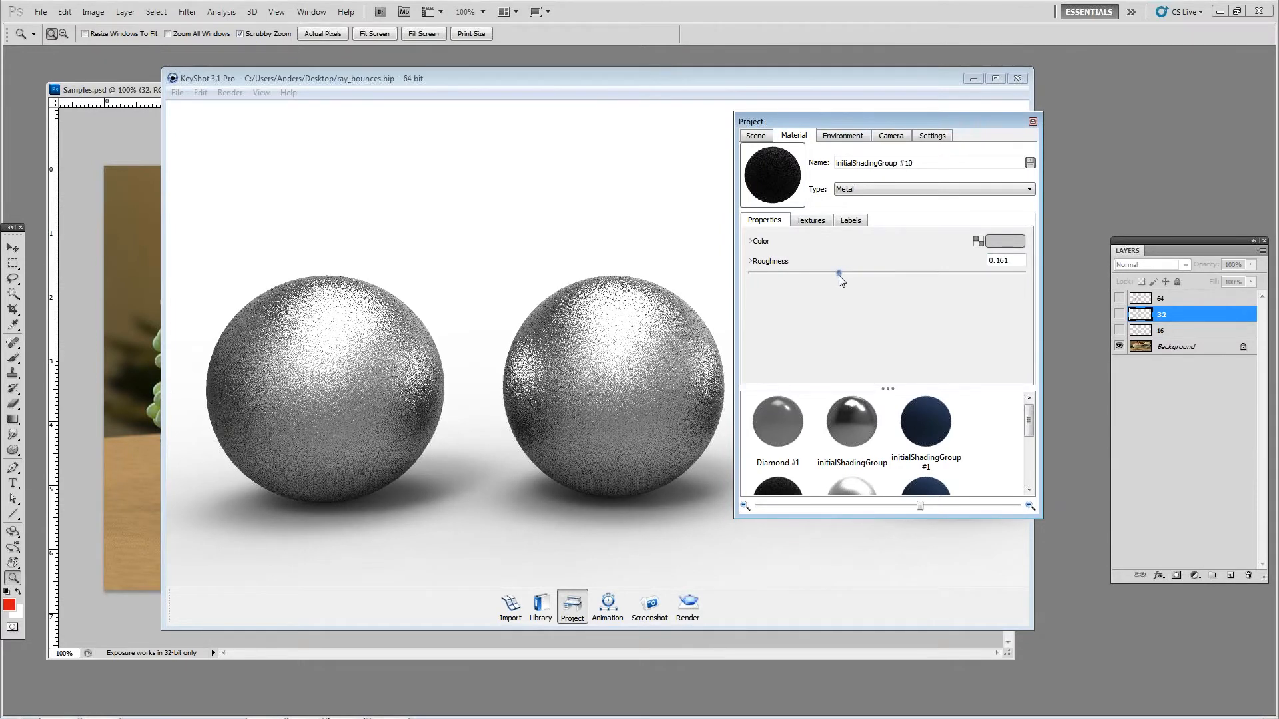
# Step: Set the roughness samples of the middle ball's metal material to 128
pyautogui.click(751, 261)
pyautogui.doubleClick(996, 291)
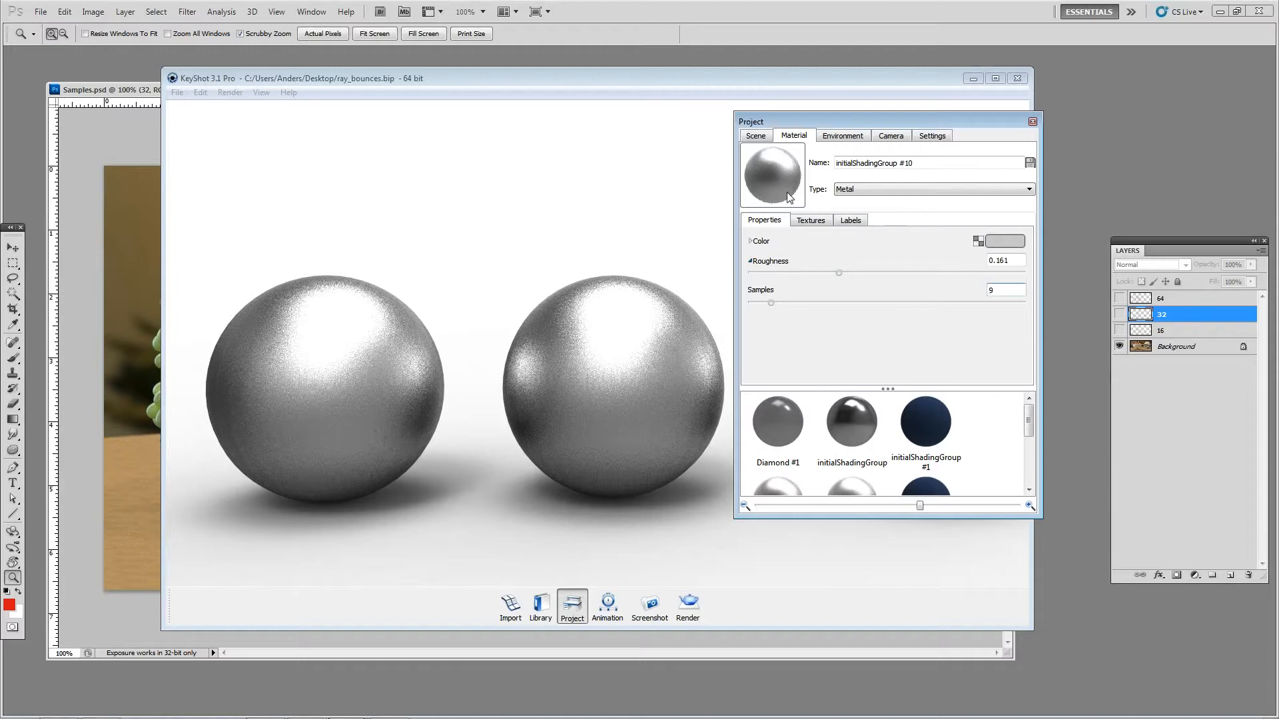
pyautogui.write('128')
pyautogui.press('Return')
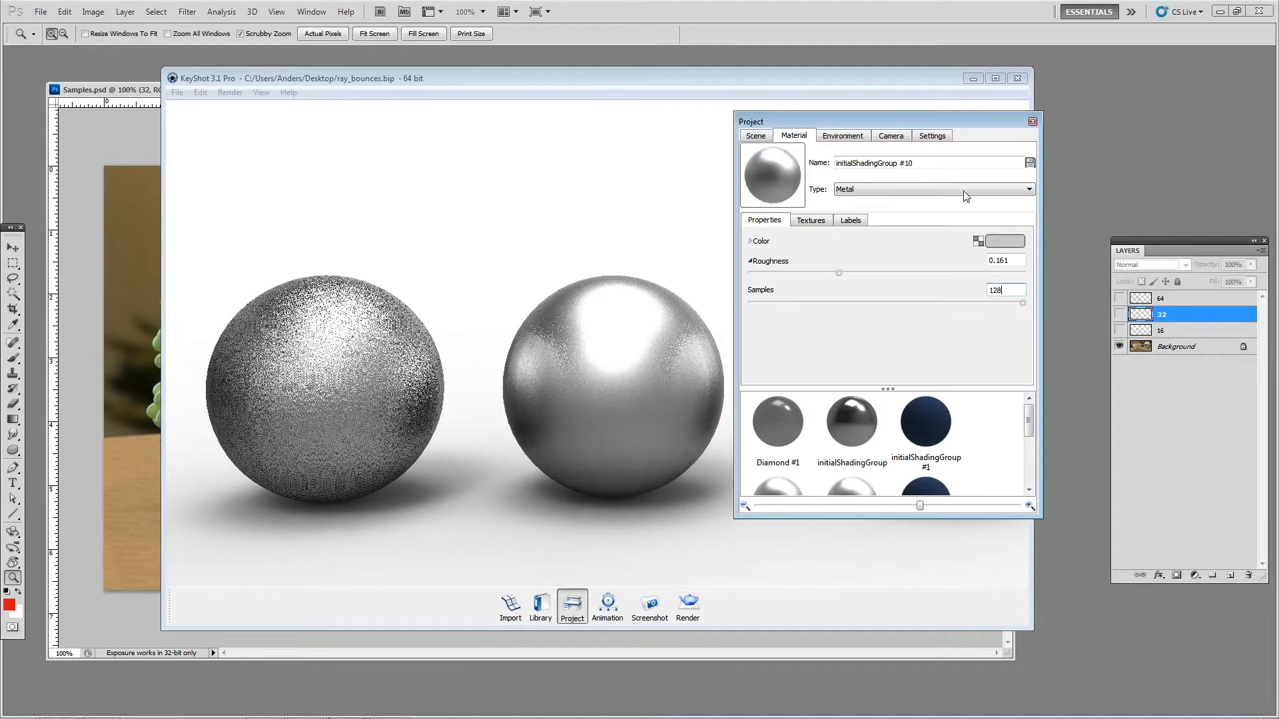
pyautogui.click(1033, 122)
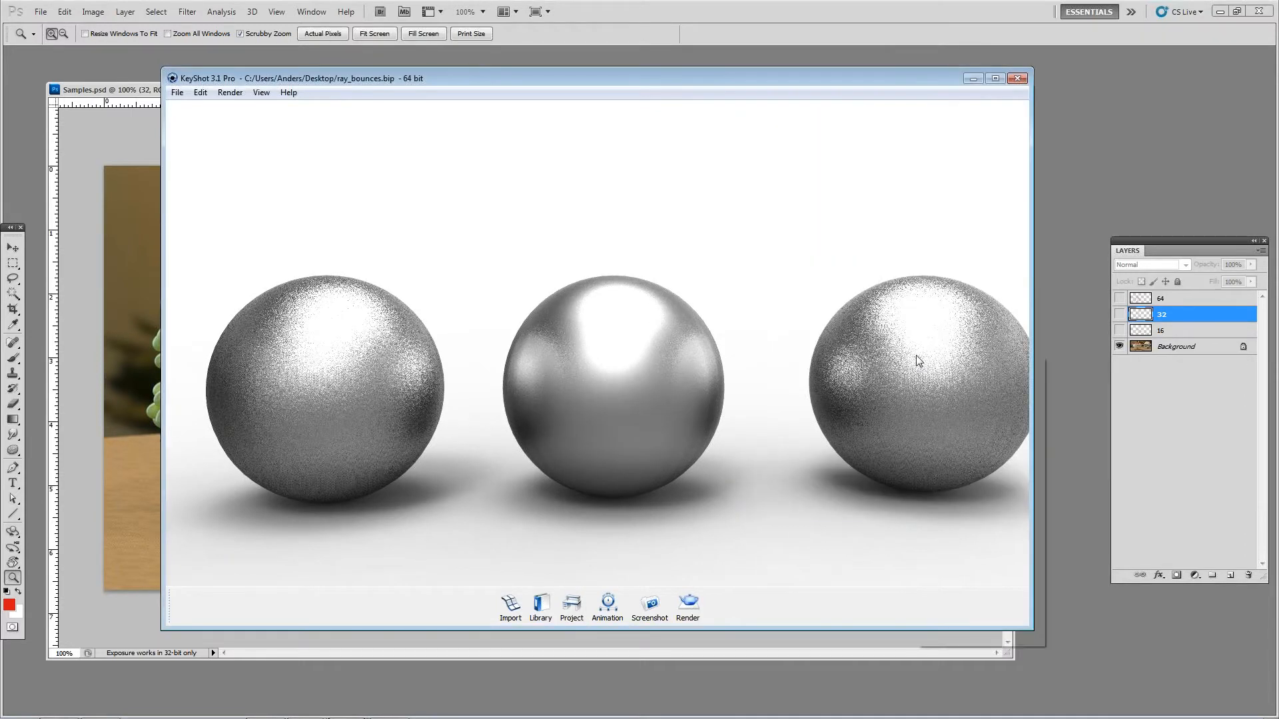
# Step: Set the roughness samples of the right ball's metal material to 64
pyautogui.rightClick(917, 360)
pyautogui.click(913, 344)
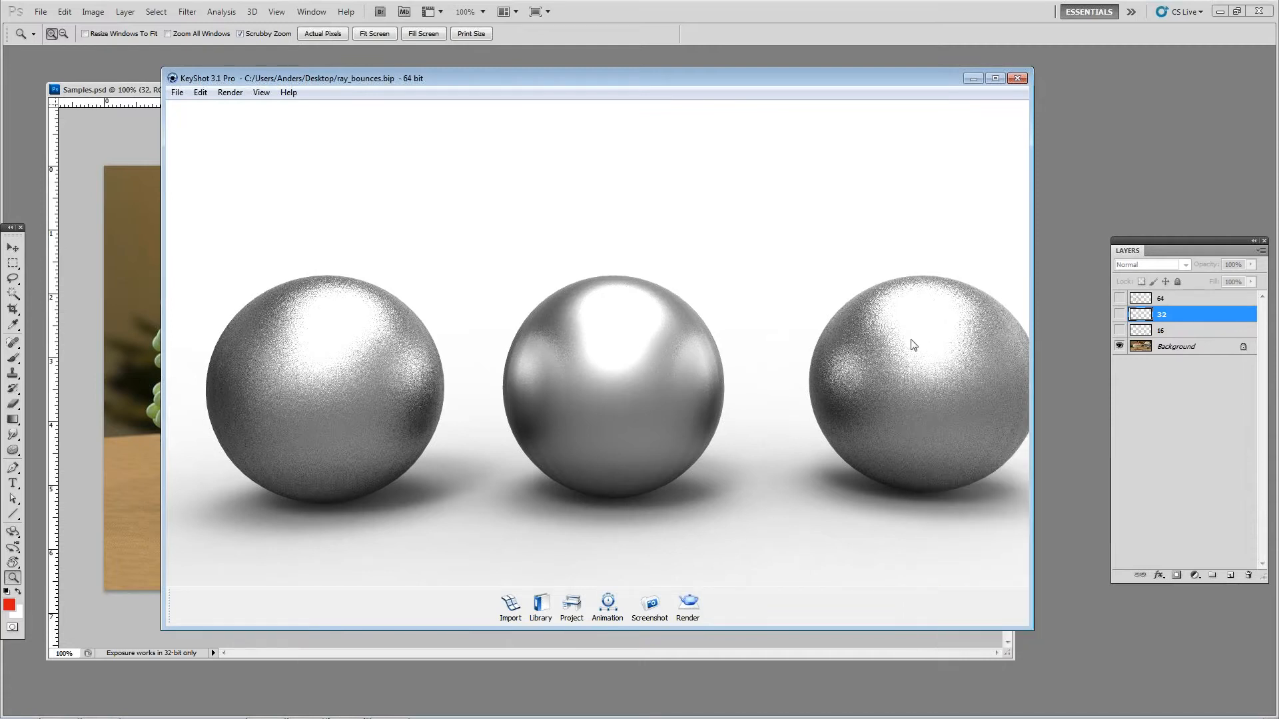
pyautogui.doubleClick(913, 344)
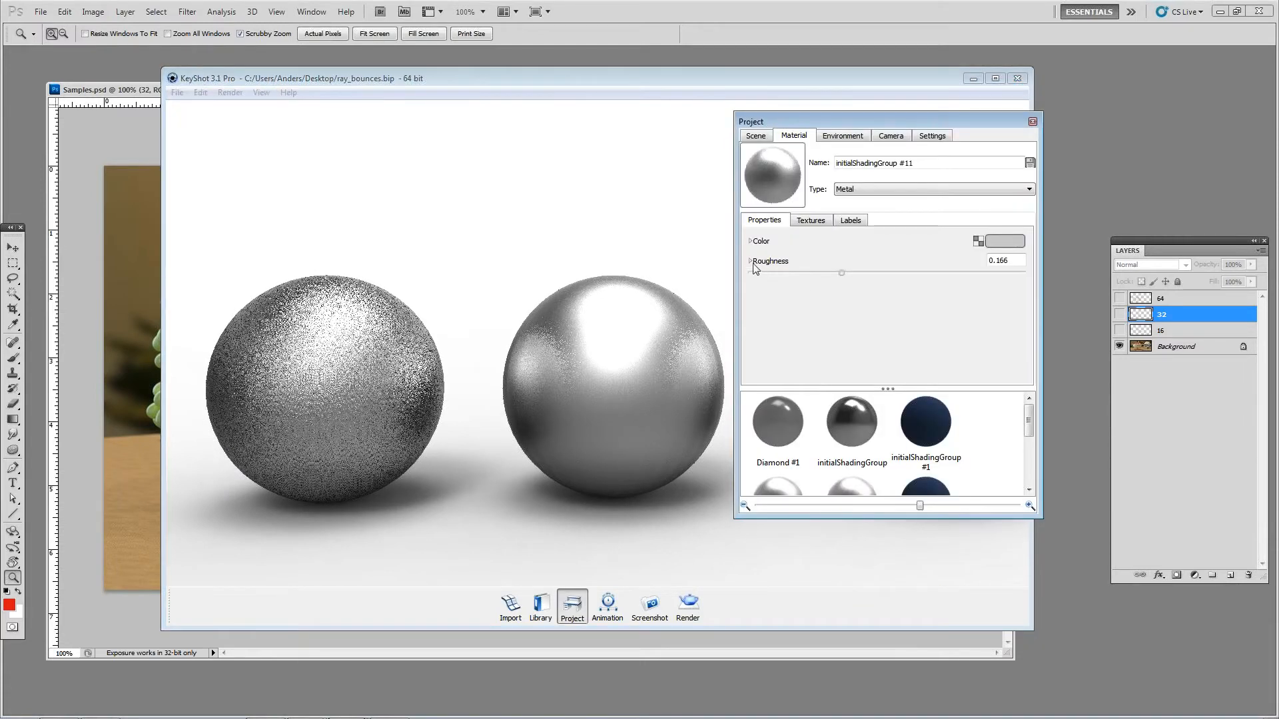
pyautogui.click(753, 264)
pyautogui.doubleClick(992, 289)
pyautogui.write('64')
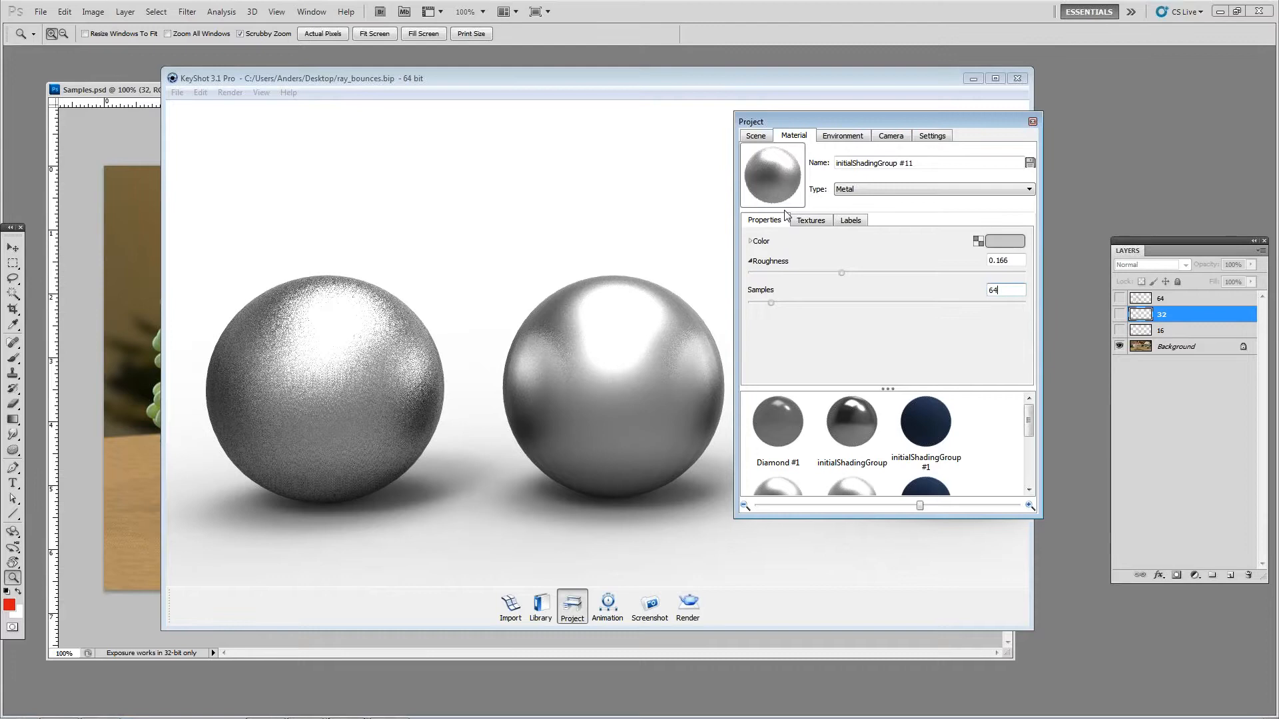
pyautogui.click(1033, 121)
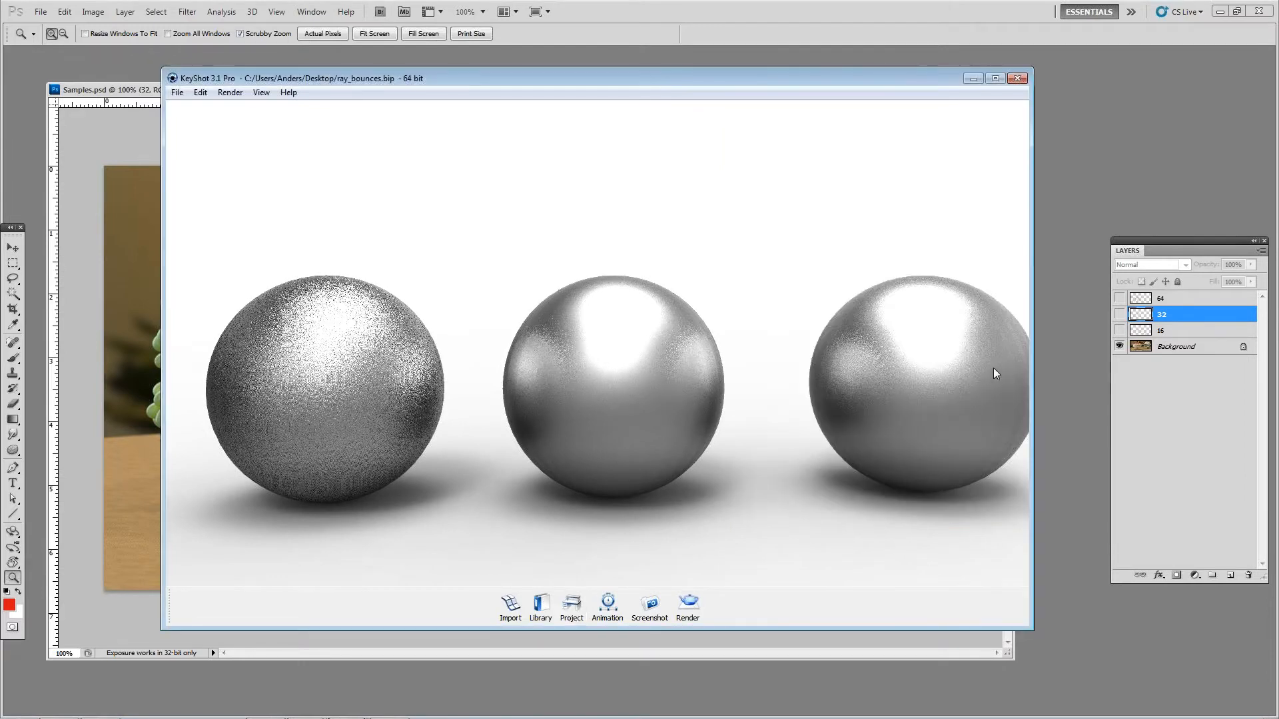
pyautogui.keyDown('alt'); pyautogui.moveTo(816, 373); pyautogui.dragTo(843, 406, button='right'); pyautogui.keyUp('alt')
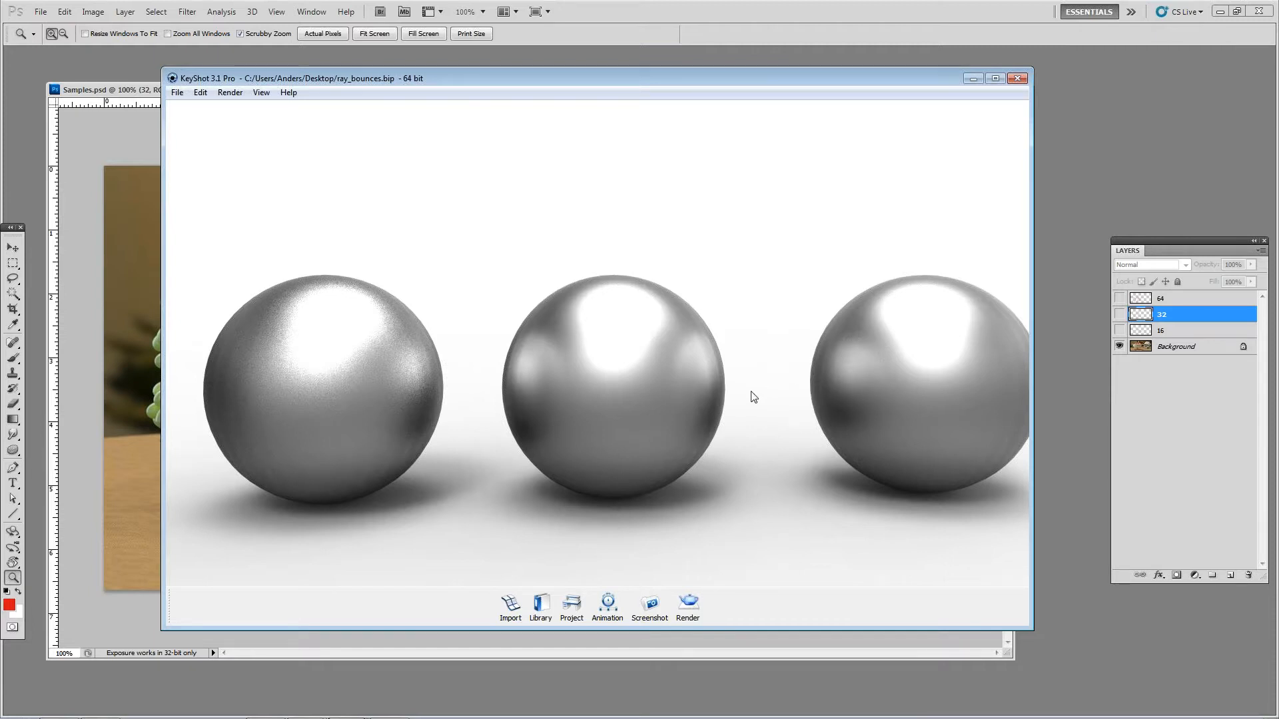
# Step: Switch to Samples.psd in Photoshop and show the 16, 32 and 64 layers
pyautogui.click(145, 102)
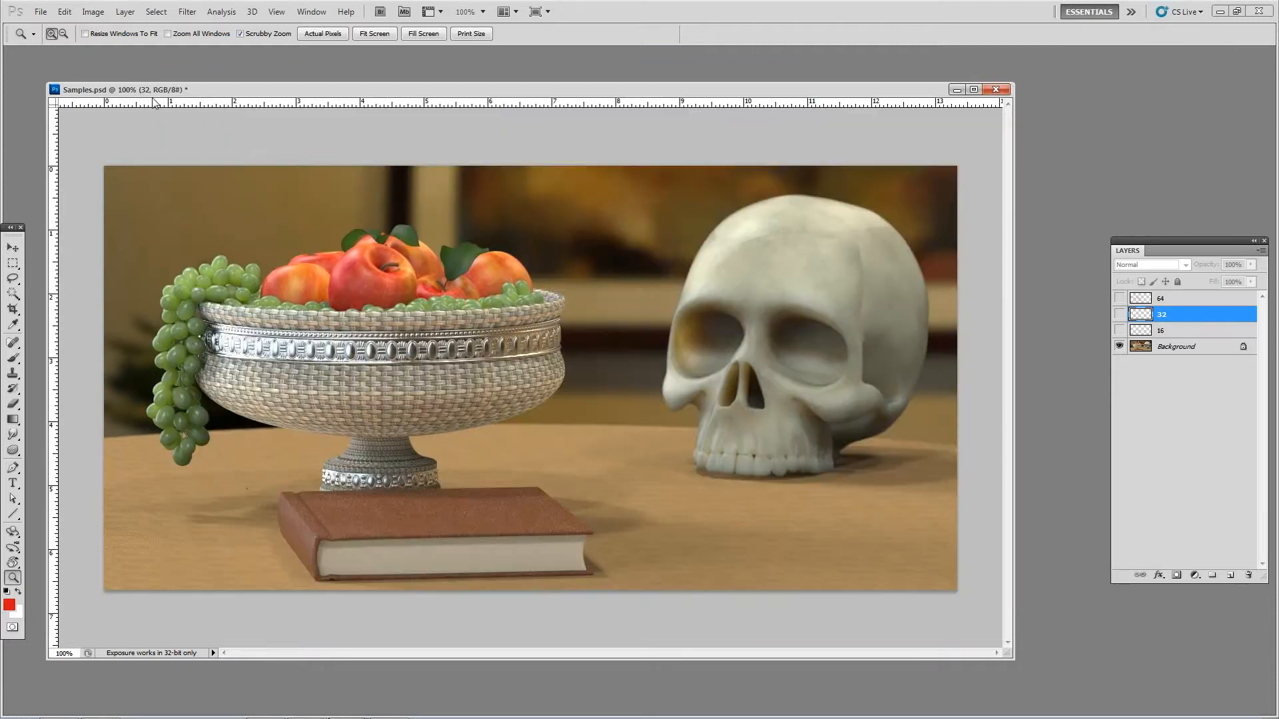
pyautogui.click(1120, 331)
pyautogui.click(1120, 315)
pyautogui.click(1119, 299)
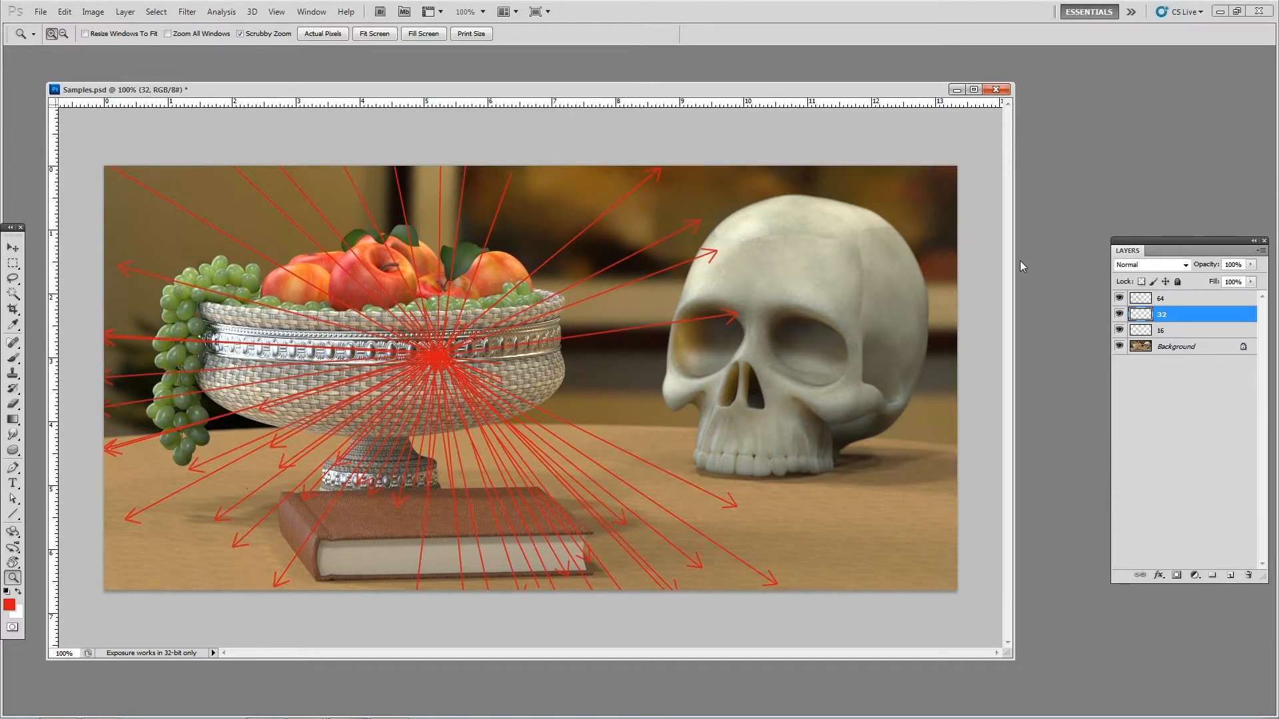
# Step: Return to the ray_bounces scene in KeyShot and view the samples setting of the left ball's material
pyautogui.moveTo(346, 707)
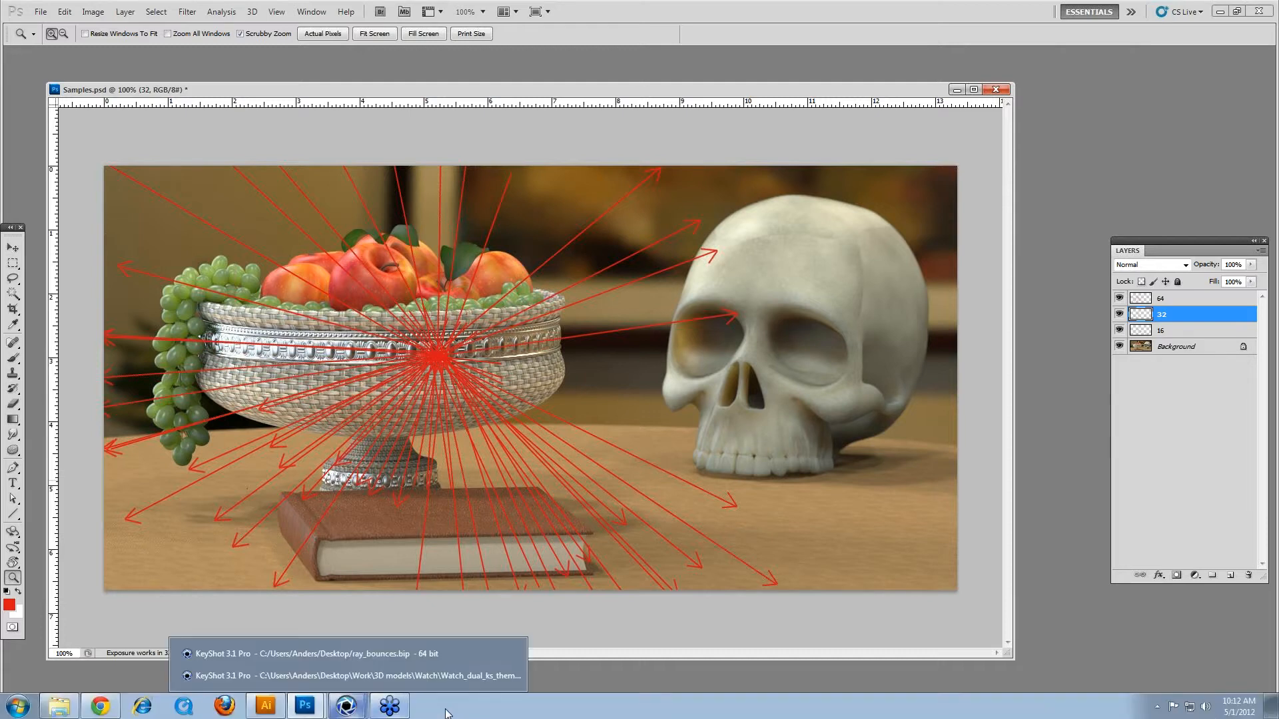
pyautogui.click(464, 678)
pyautogui.moveTo(346, 707)
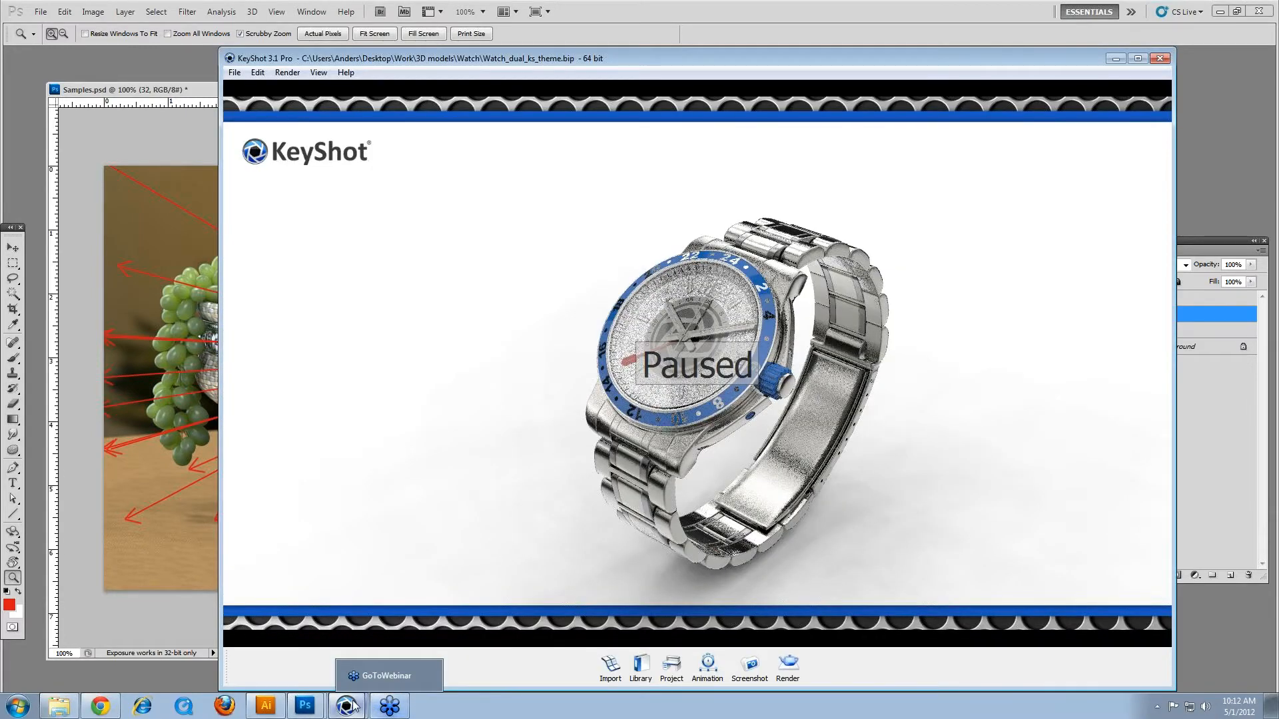
pyautogui.click(356, 646)
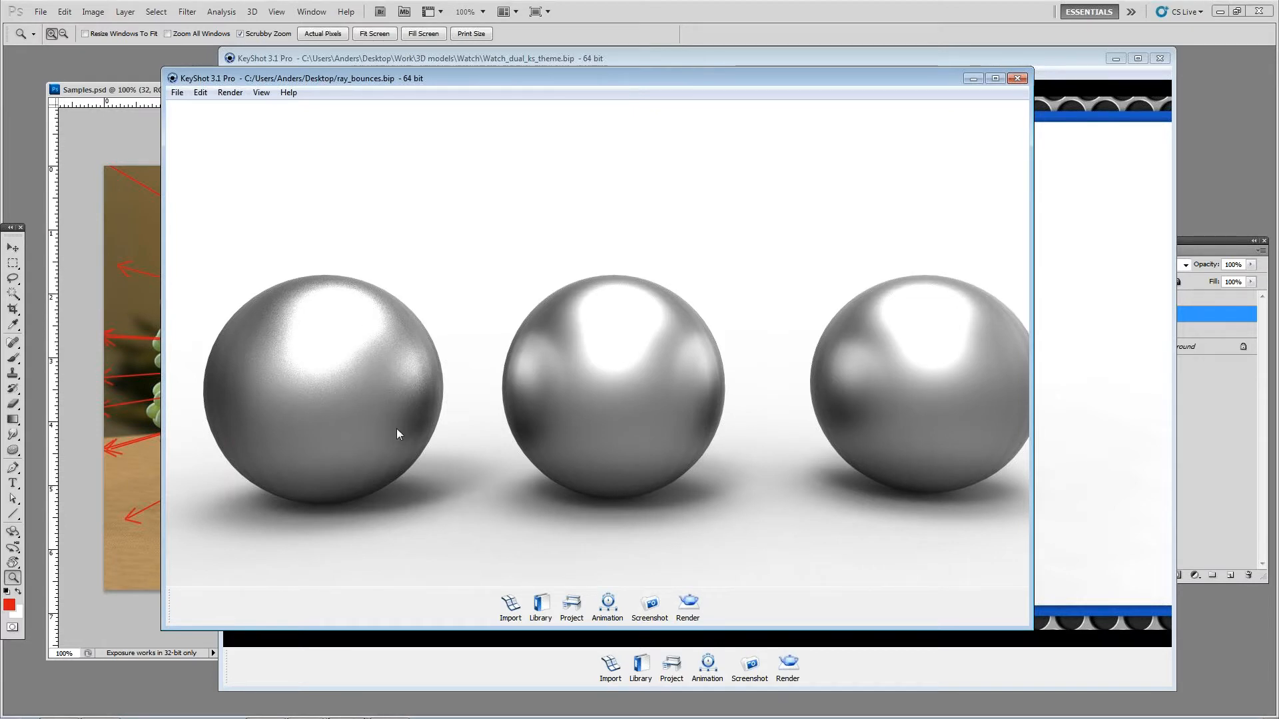
pyautogui.doubleClick(386, 380)
pyautogui.click(751, 261)
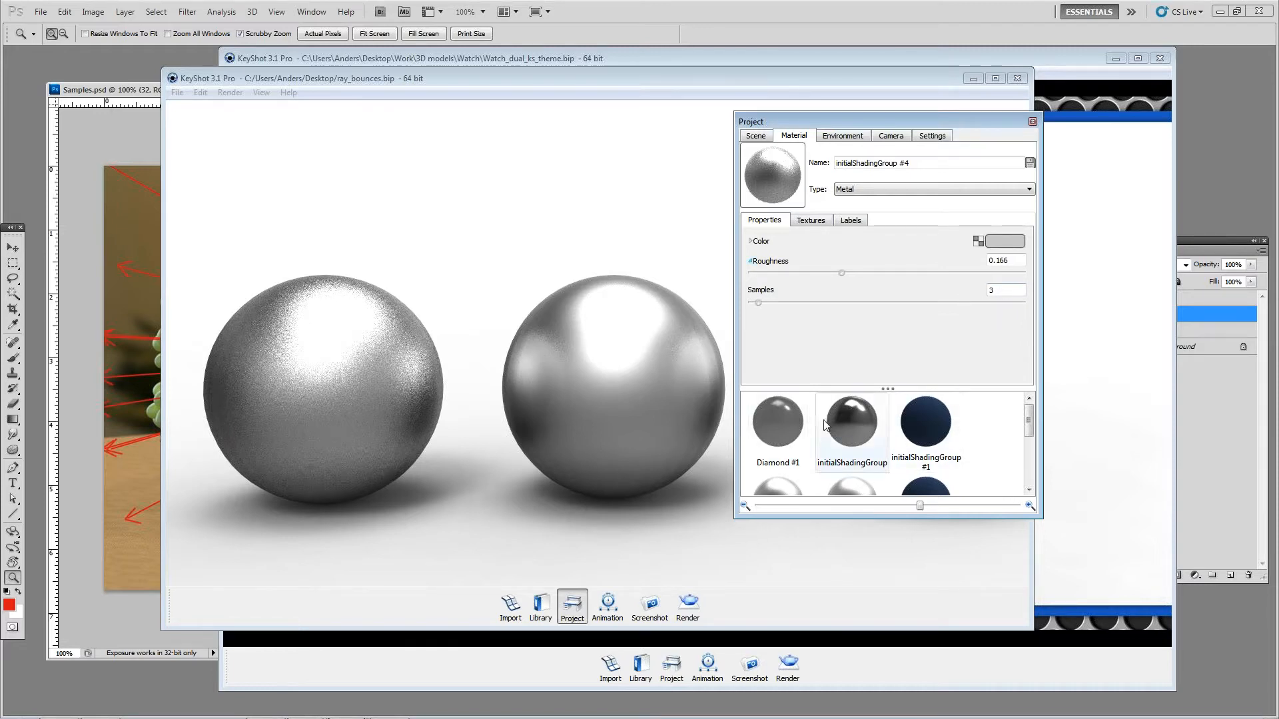
# Step: Examine the advanced quality controls in the render options of the ray_bounces scene and of the watch scene
pyautogui.click(689, 604)
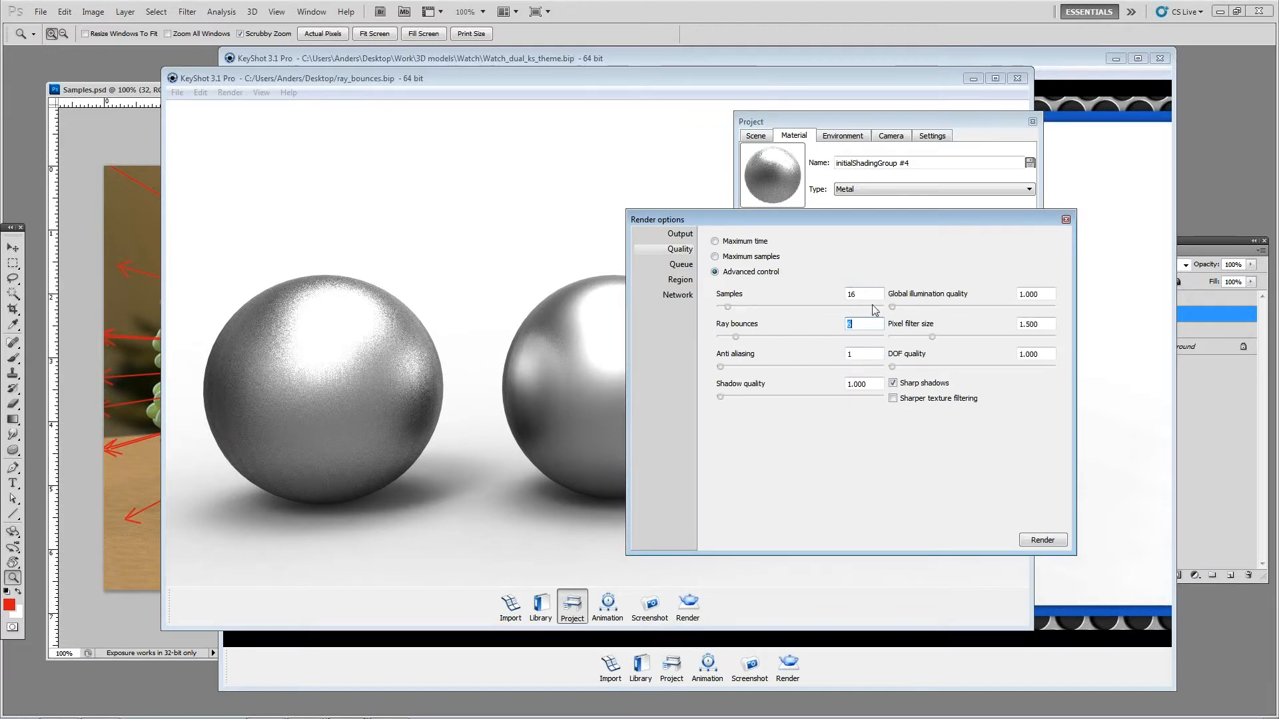
pyautogui.click(1066, 220)
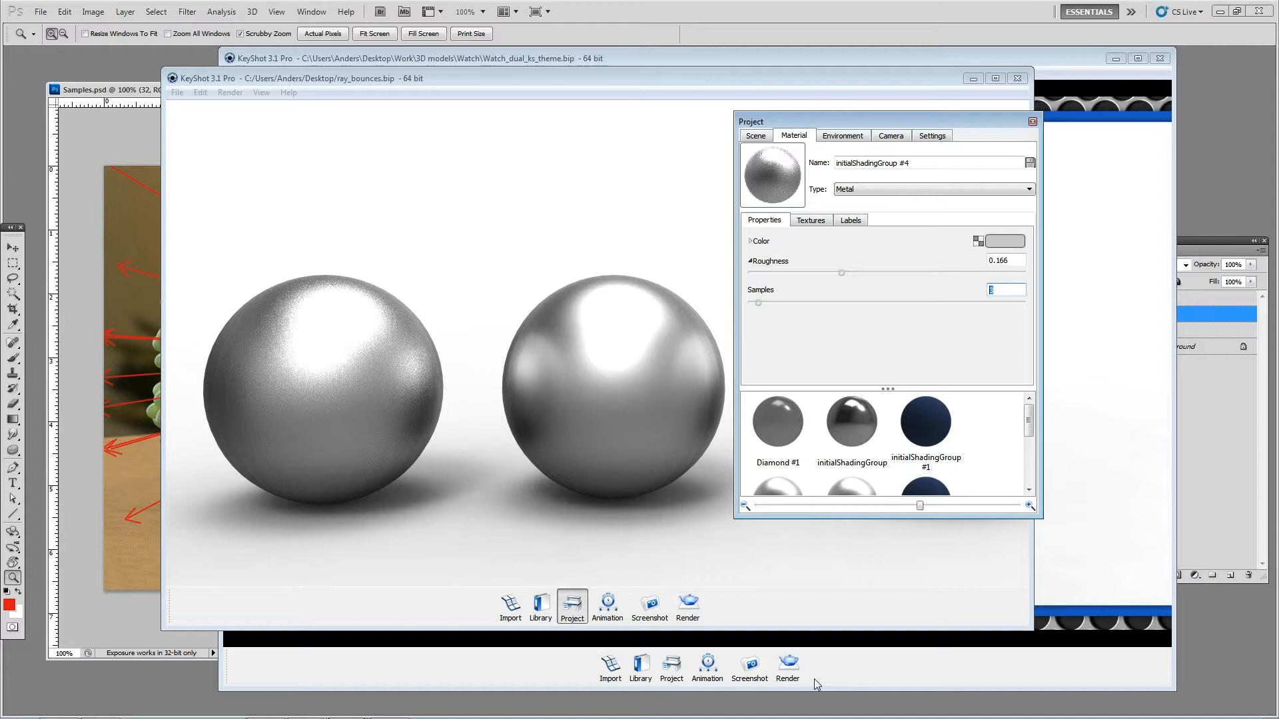
pyautogui.click(788, 666)
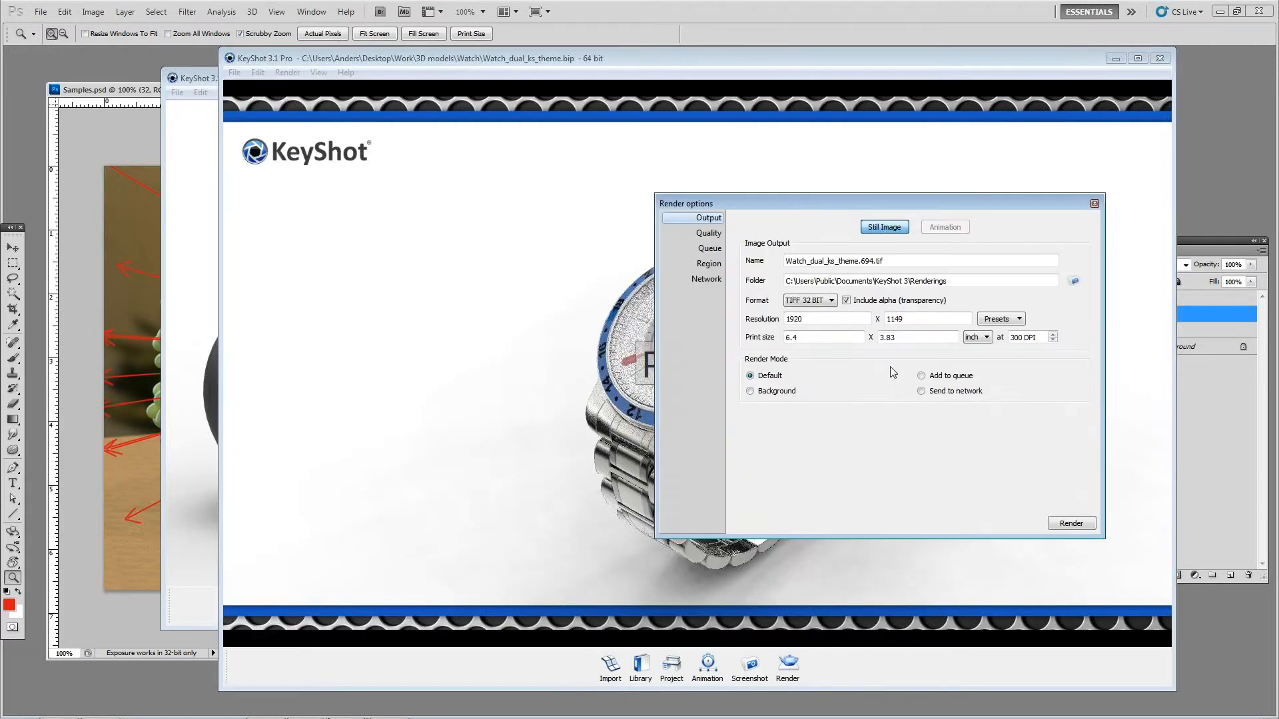
pyautogui.click(709, 233)
pyautogui.moveTo(891, 278); pyautogui.dragTo(789, 274)
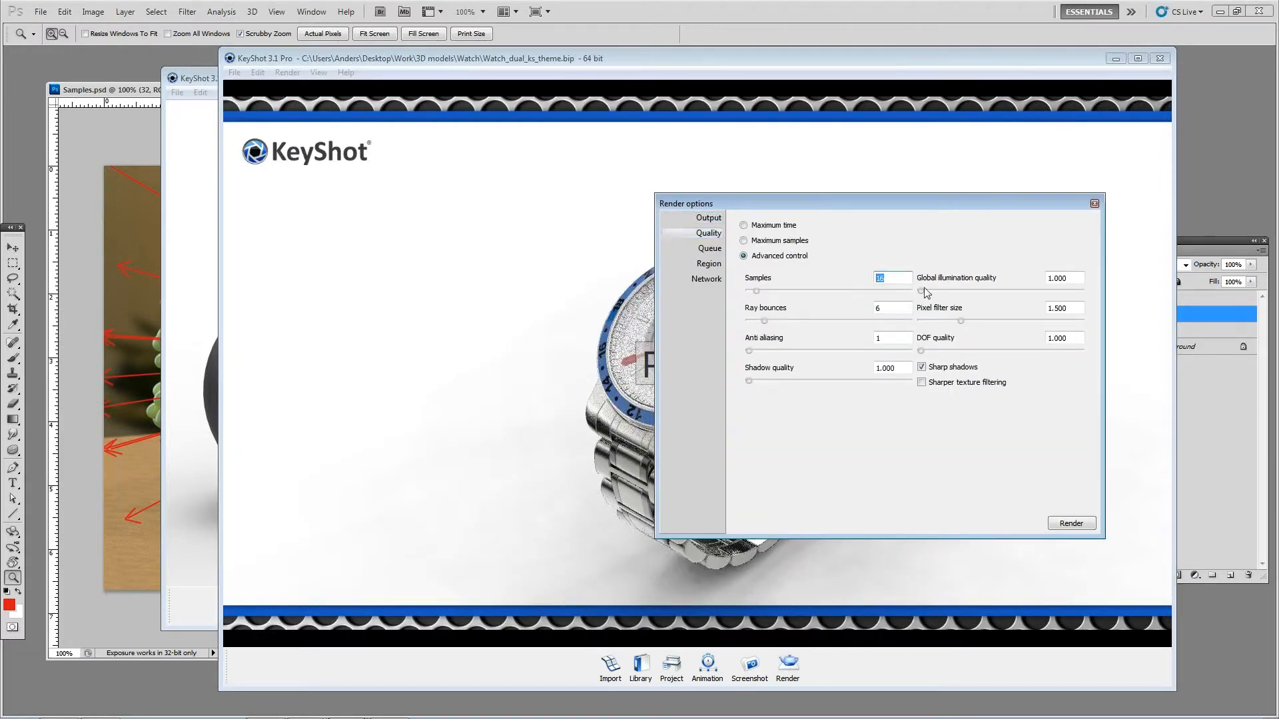
pyautogui.click(1096, 203)
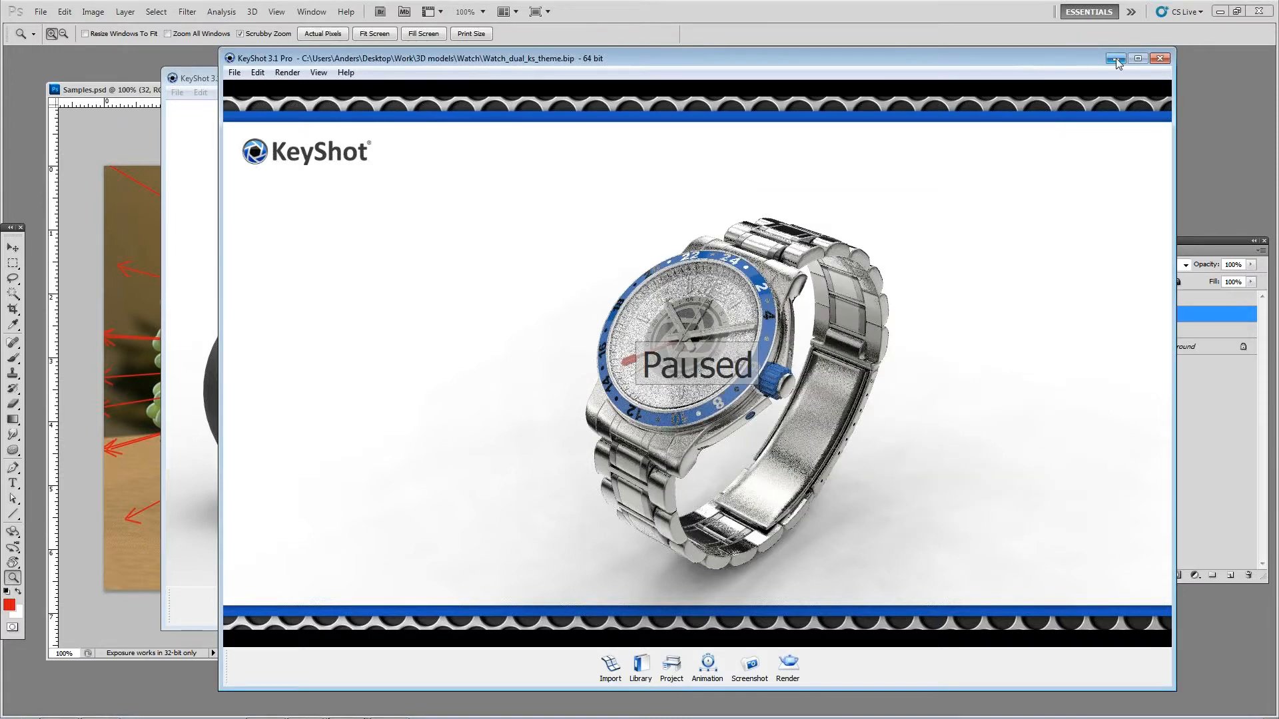
pyautogui.click(1116, 59)
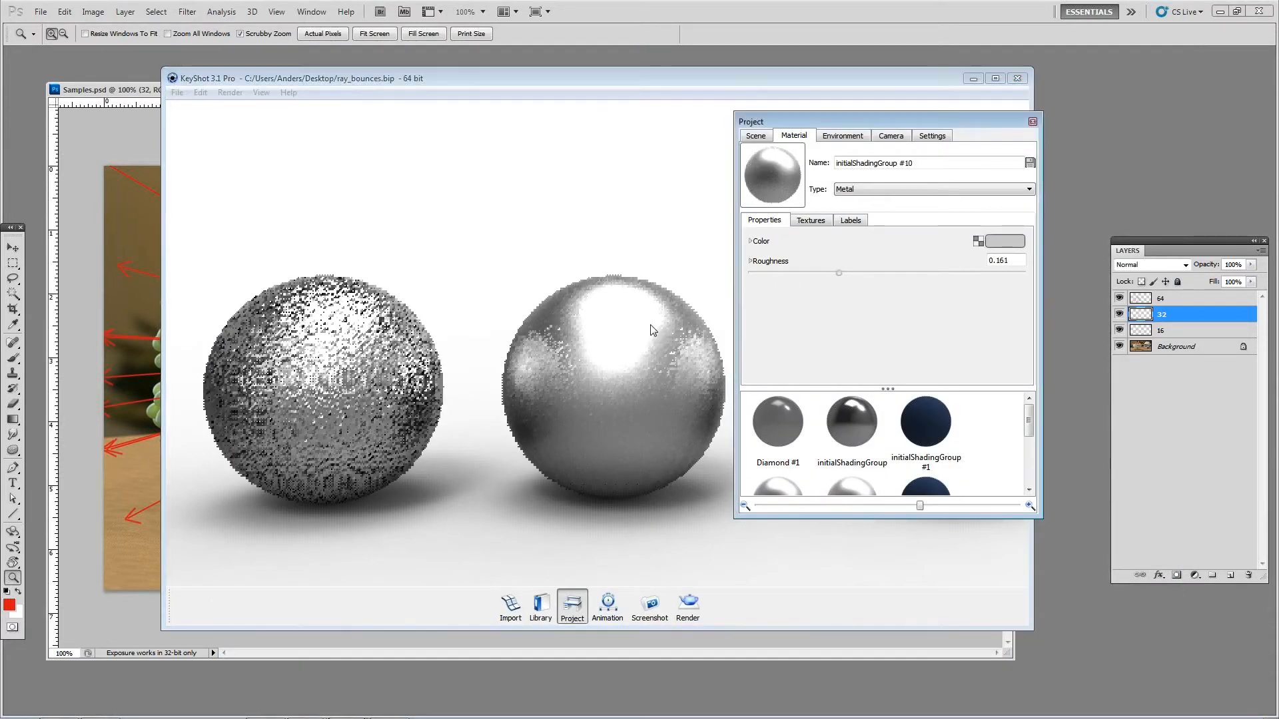
# Step: Set the roughness samples of the middle ball's metal material to 64
pyautogui.click(750, 261)
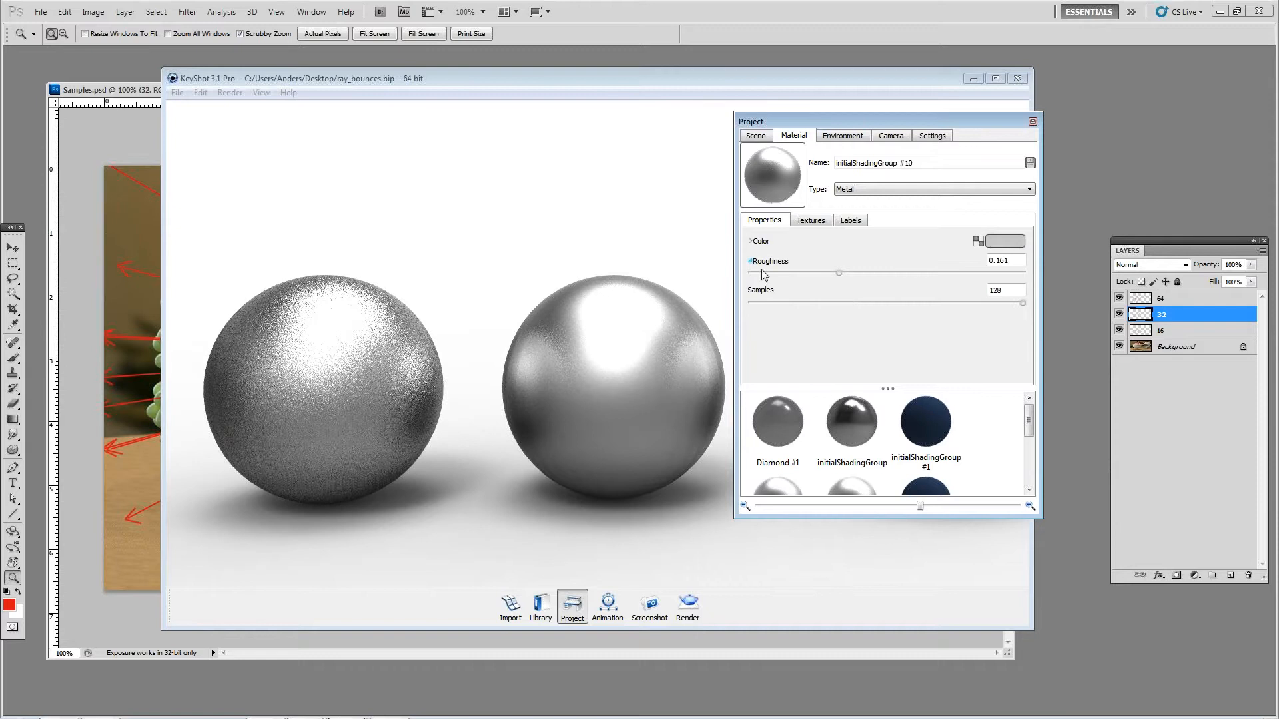
pyautogui.doubleClick(998, 291)
pyautogui.write('64')
pyautogui.press('Return')
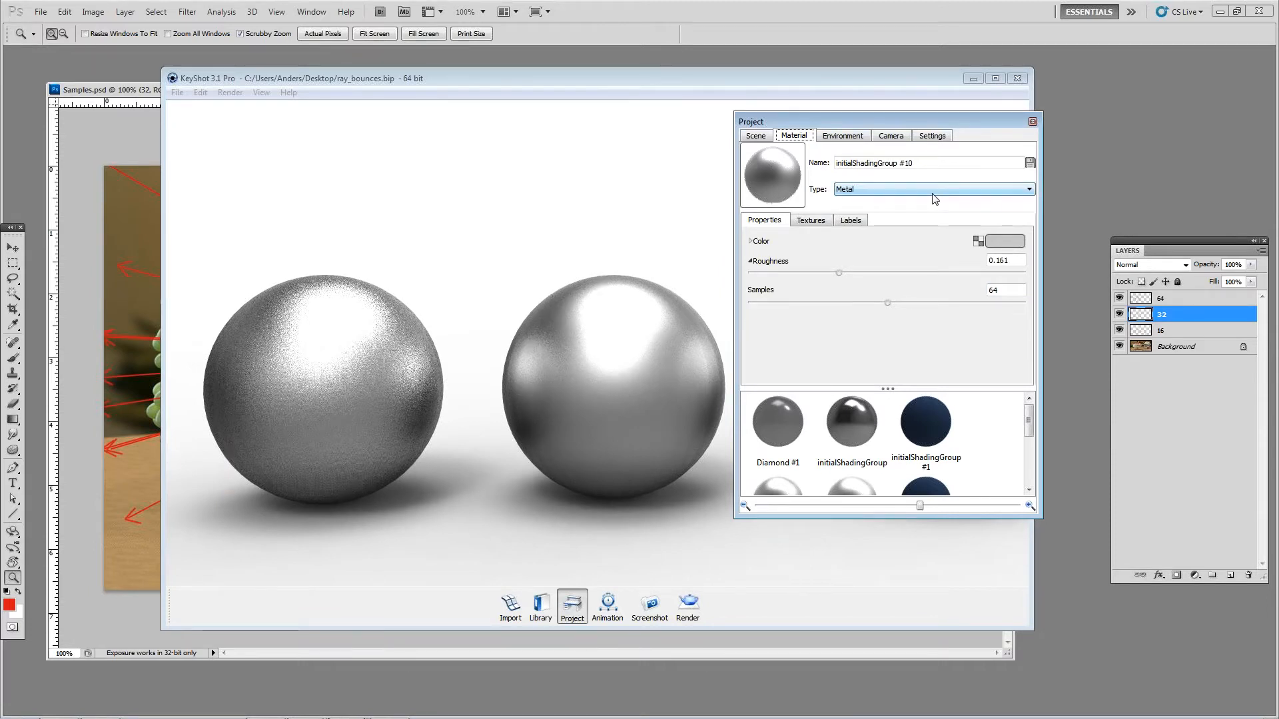
pyautogui.click(1036, 123)
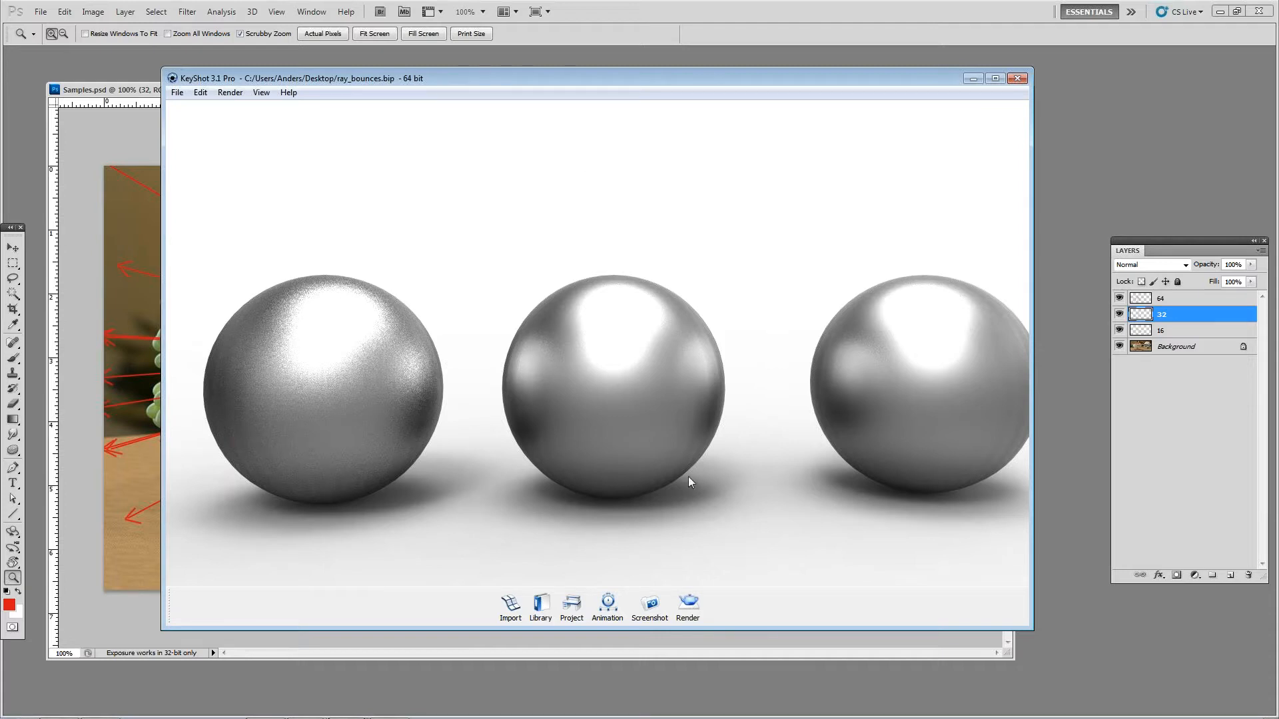
# Step: Hide the Sphere, Sphere #1 and Sphere #2 models in the scene
pyautogui.click(571, 605)
pyautogui.click(752, 138)
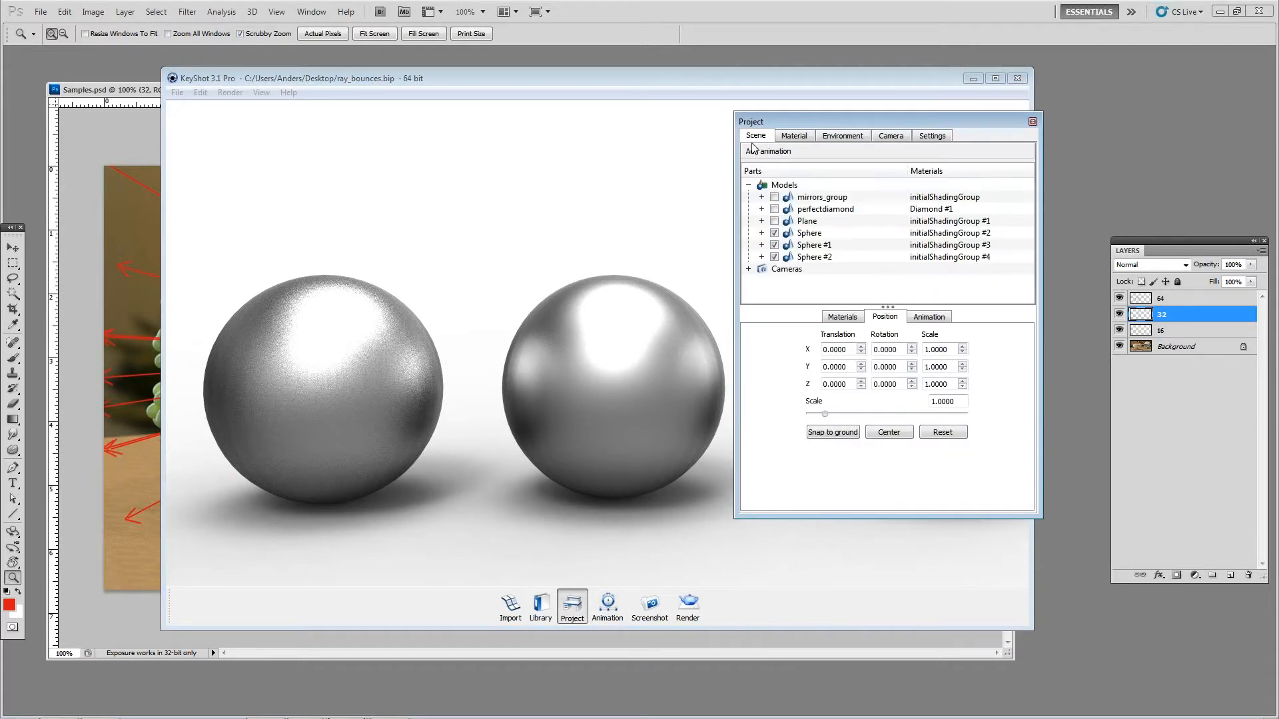
pyautogui.click(775, 232)
pyautogui.click(775, 244)
pyautogui.click(779, 259)
pyautogui.click(775, 258)
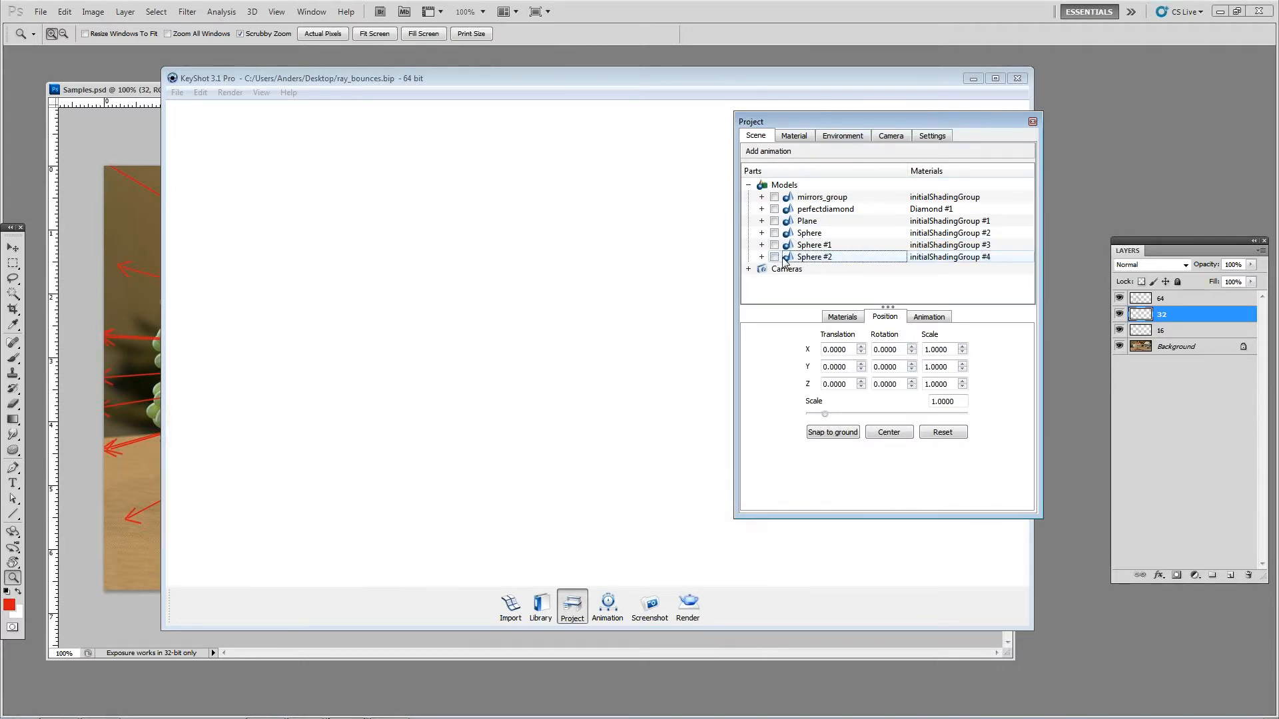
# Step: Show the perfectdiamond and mirrors_group models and frame the diamond between the mirrors
pyautogui.click(775, 209)
pyautogui.click(775, 197)
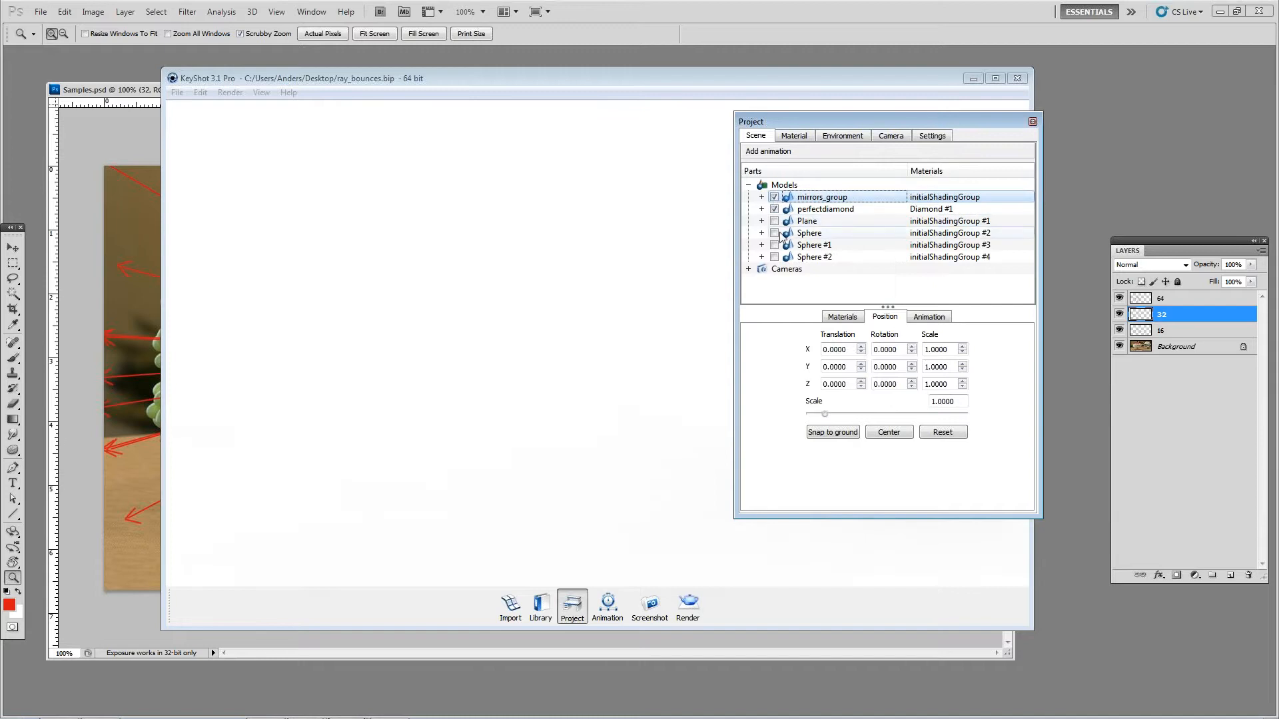
pyautogui.click(1033, 122)
pyautogui.moveTo(837, 238); pyautogui.dragTo(677, 288)
pyautogui.moveTo(618, 580); pyautogui.dragTo(865, 393)
# Step: Check the ray bounces setting in the real-time project settings and in the advanced control render options
pyautogui.click(571, 606)
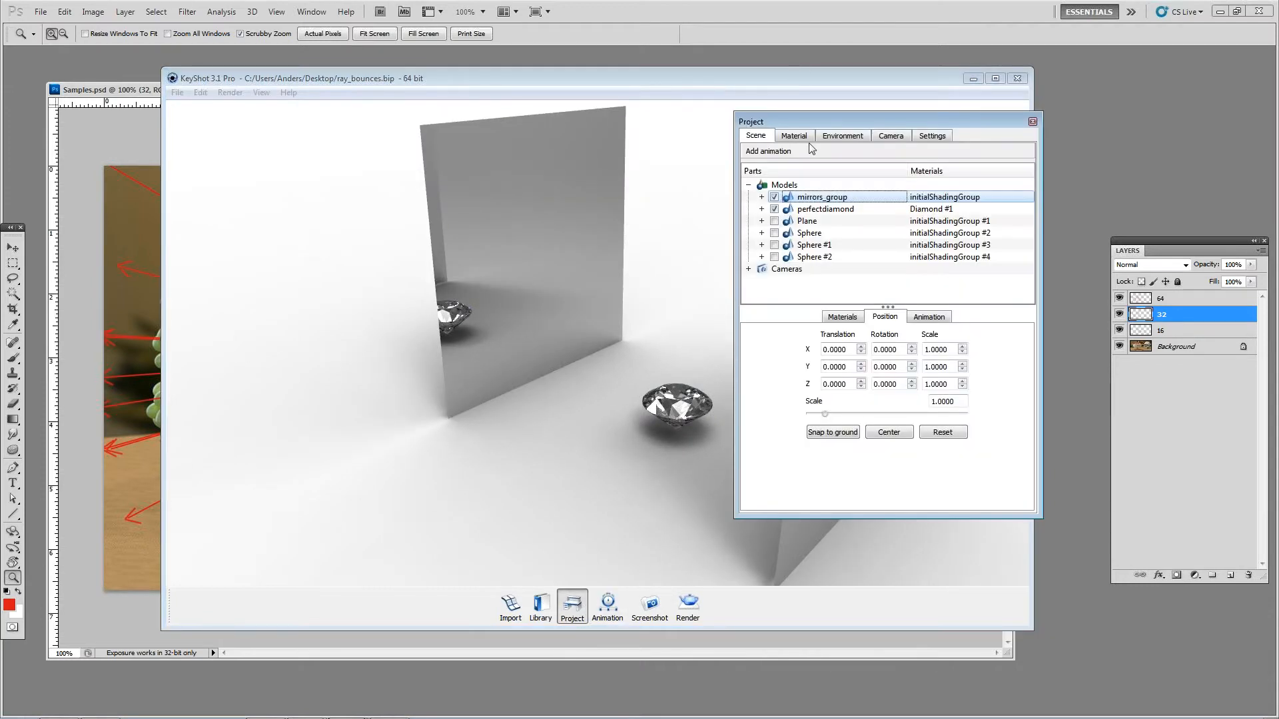
pyautogui.click(934, 136)
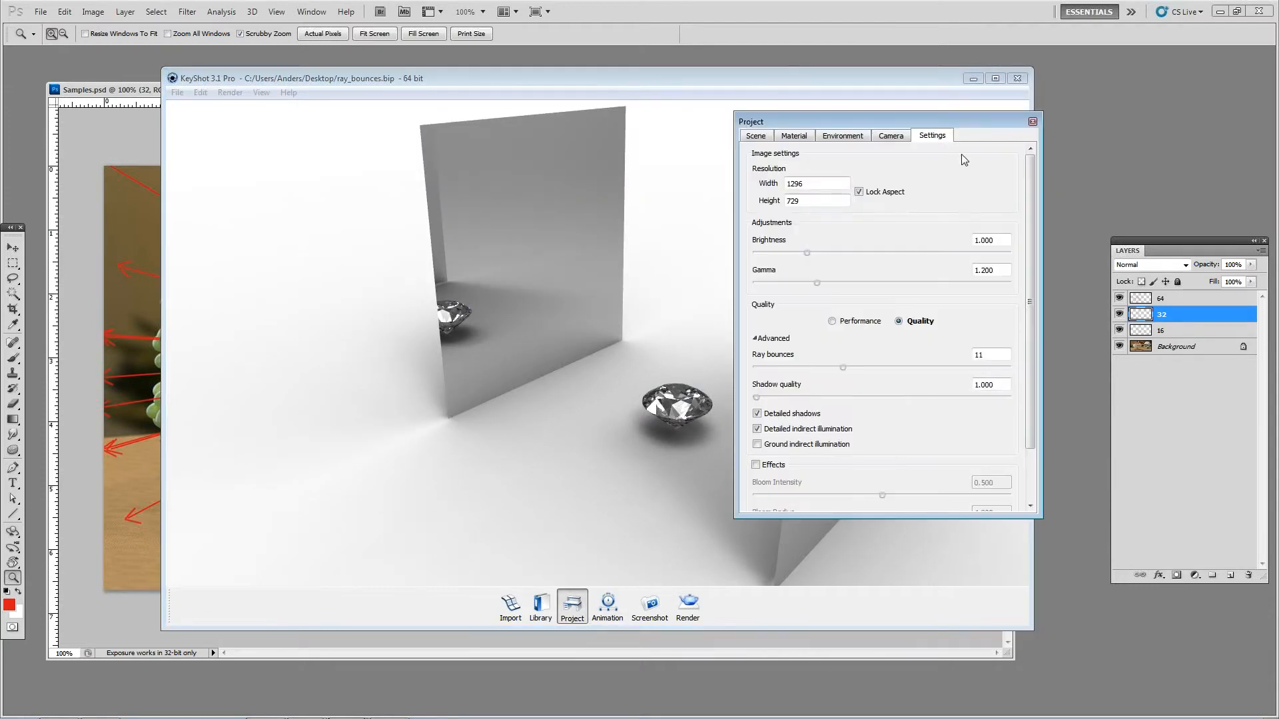
pyautogui.click(1033, 121)
pyautogui.click(688, 604)
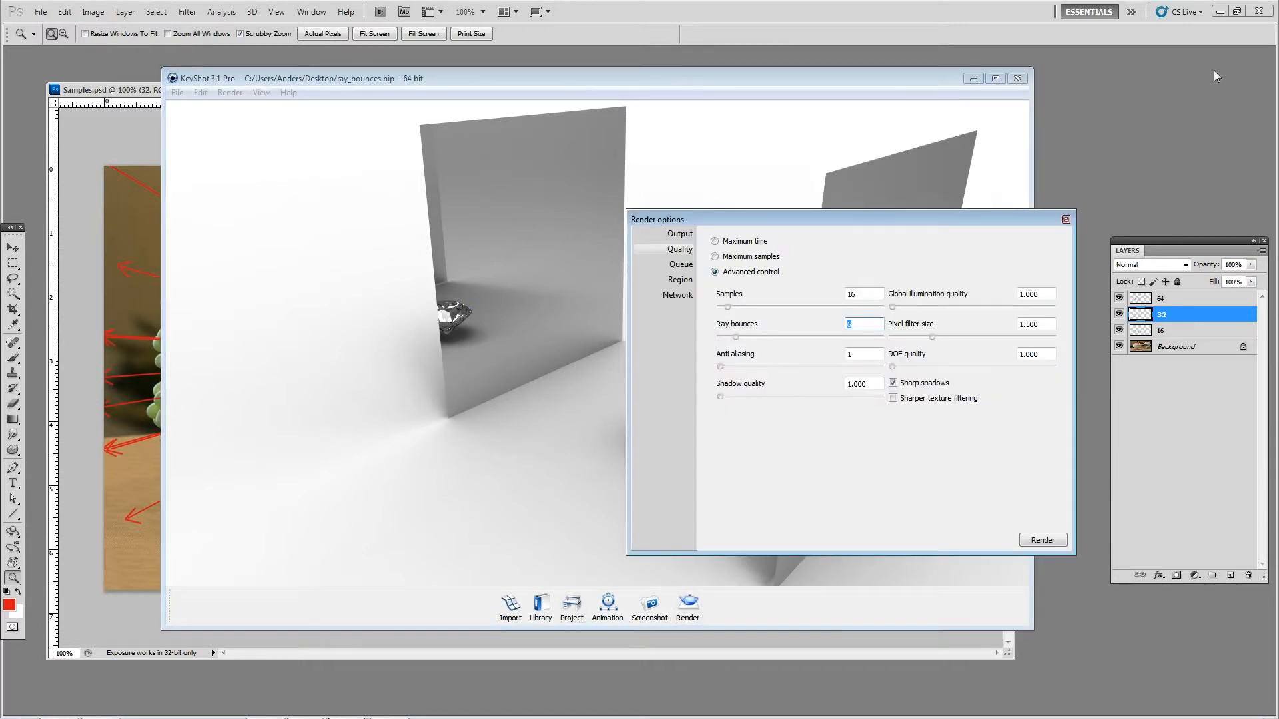
# Step: Minimize Photoshop, move the render options aside and frame the diamond close up with its repeated reflections in the mirror
pyautogui.click(1224, 14)
pyautogui.click(1222, 12)
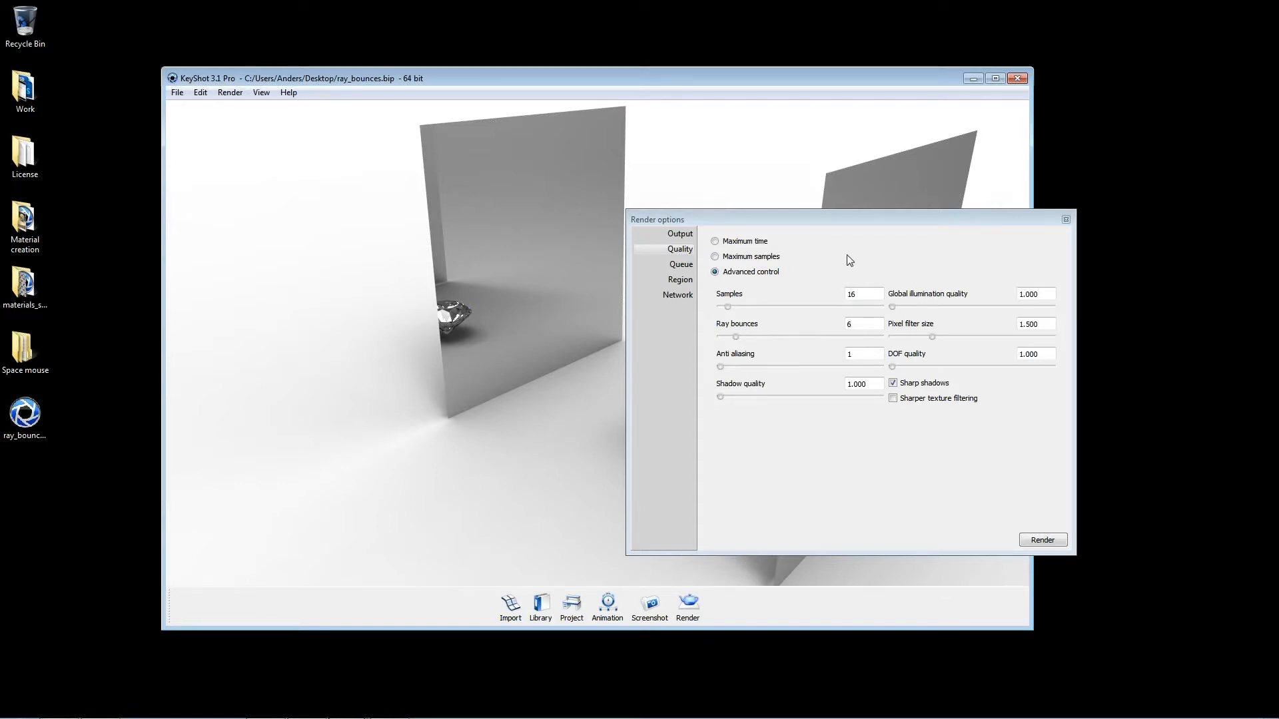
pyautogui.moveTo(804, 221); pyautogui.dragTo(961, 202)
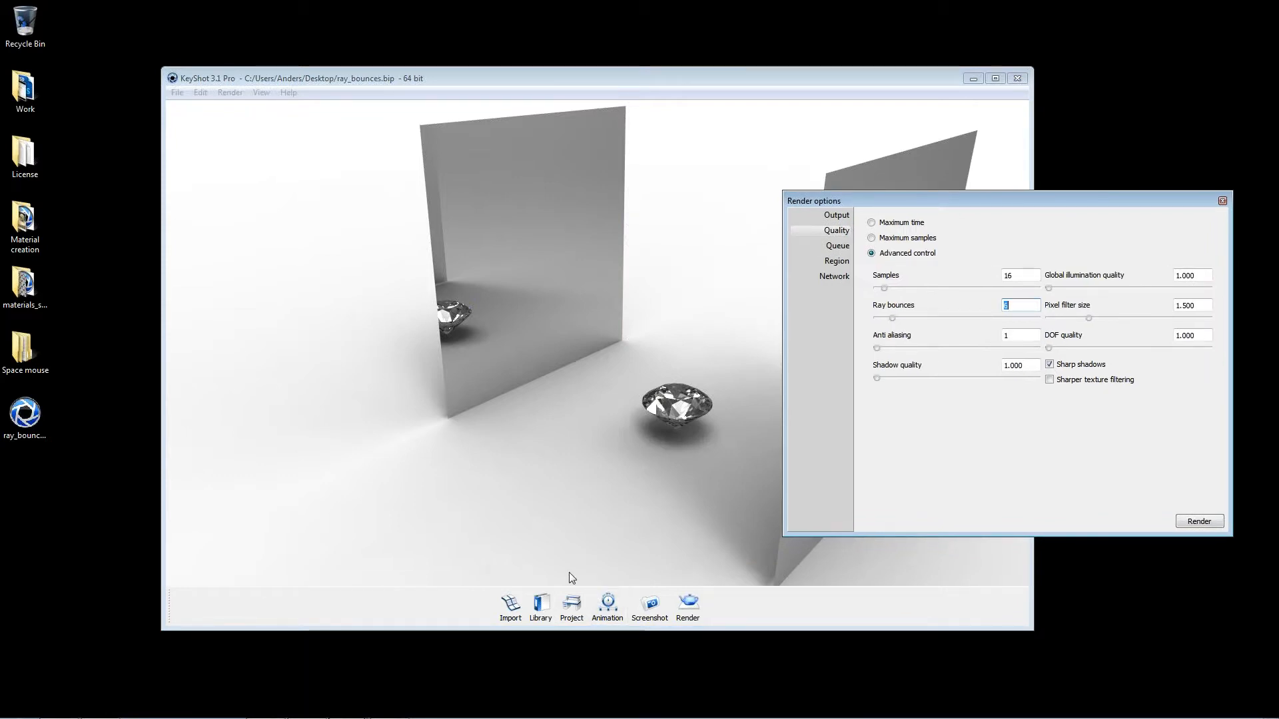
pyautogui.moveTo(419, 714)
pyautogui.moveTo(1114, 202); pyautogui.dragTo(1213, 303)
pyautogui.moveTo(626, 272); pyautogui.dragTo(644, 321)
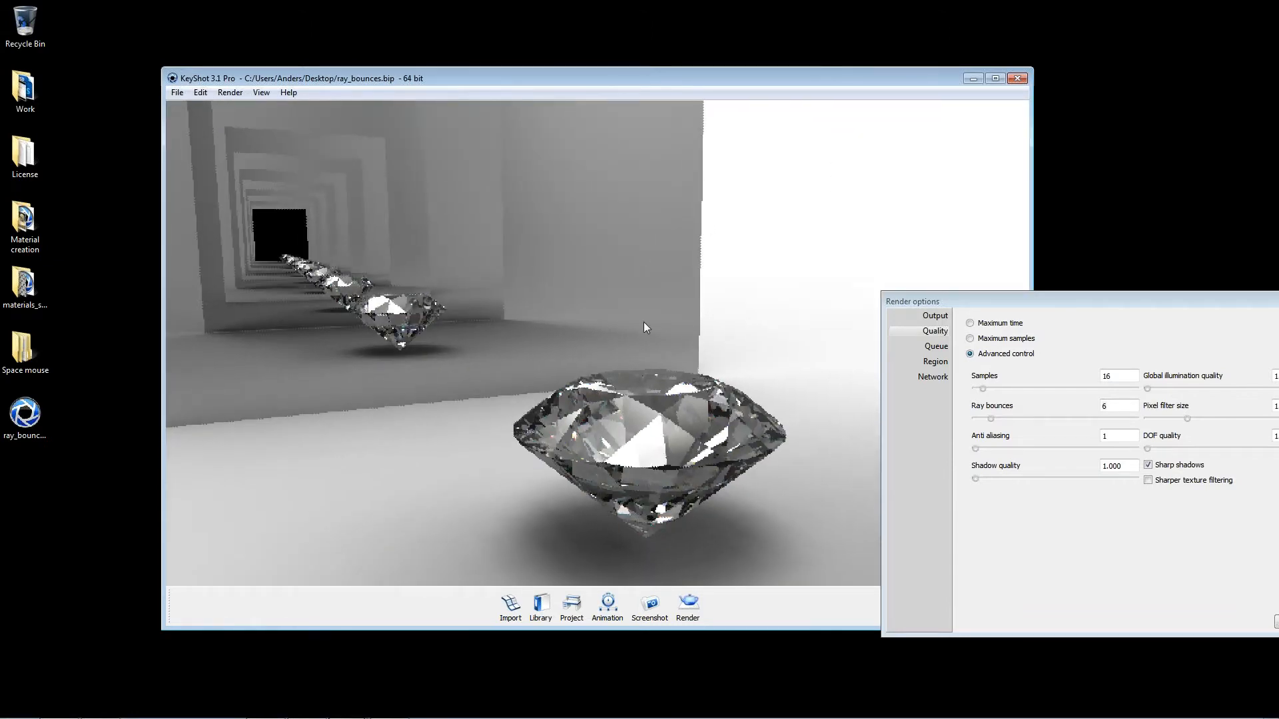
# Step: Place the real-time project settings beside the diamond and set the ray bounces to 2
pyautogui.click(572, 607)
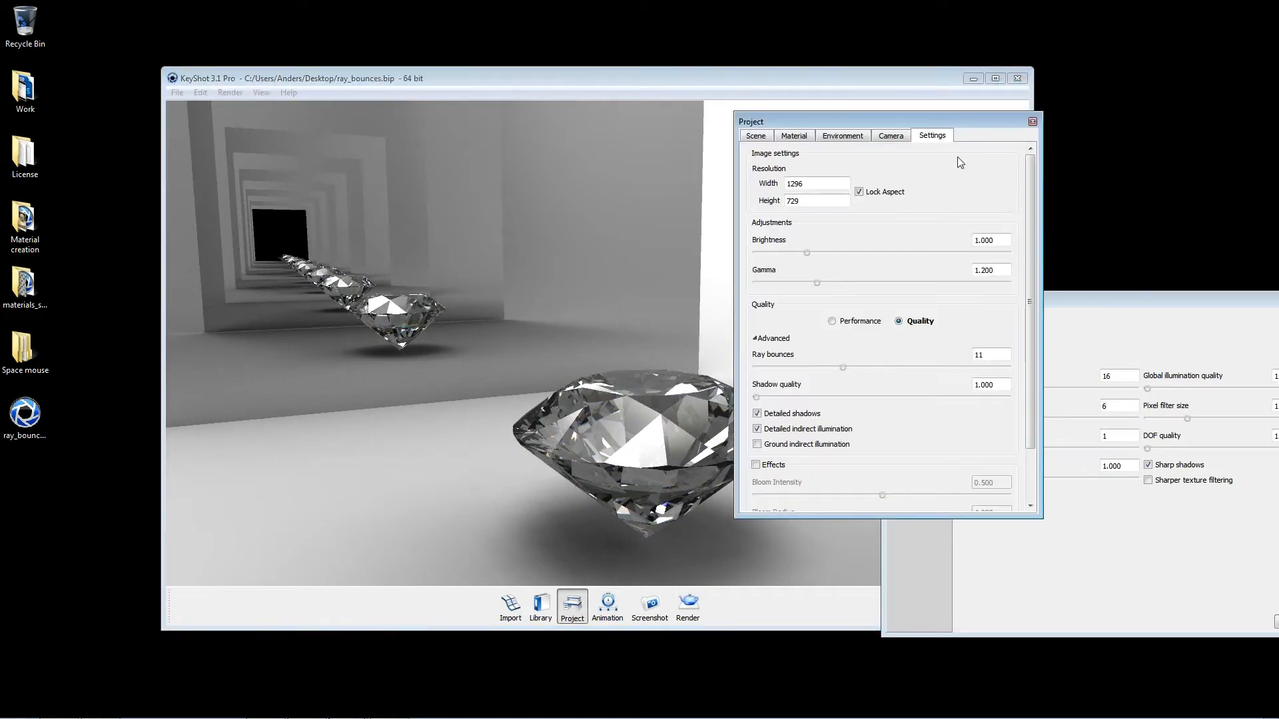
pyautogui.moveTo(1222, 298); pyautogui.dragTo(422, 425)
pyautogui.click(522, 425)
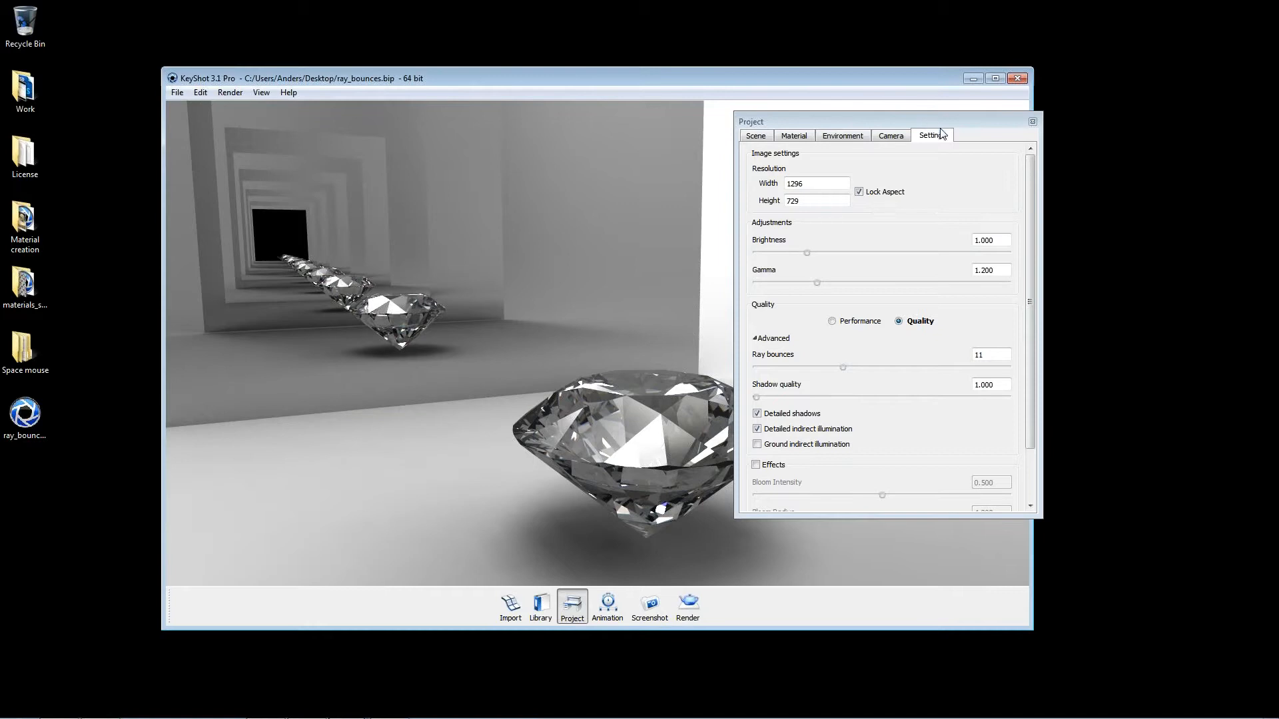
pyautogui.moveTo(939, 129); pyautogui.dragTo(1035, 159)
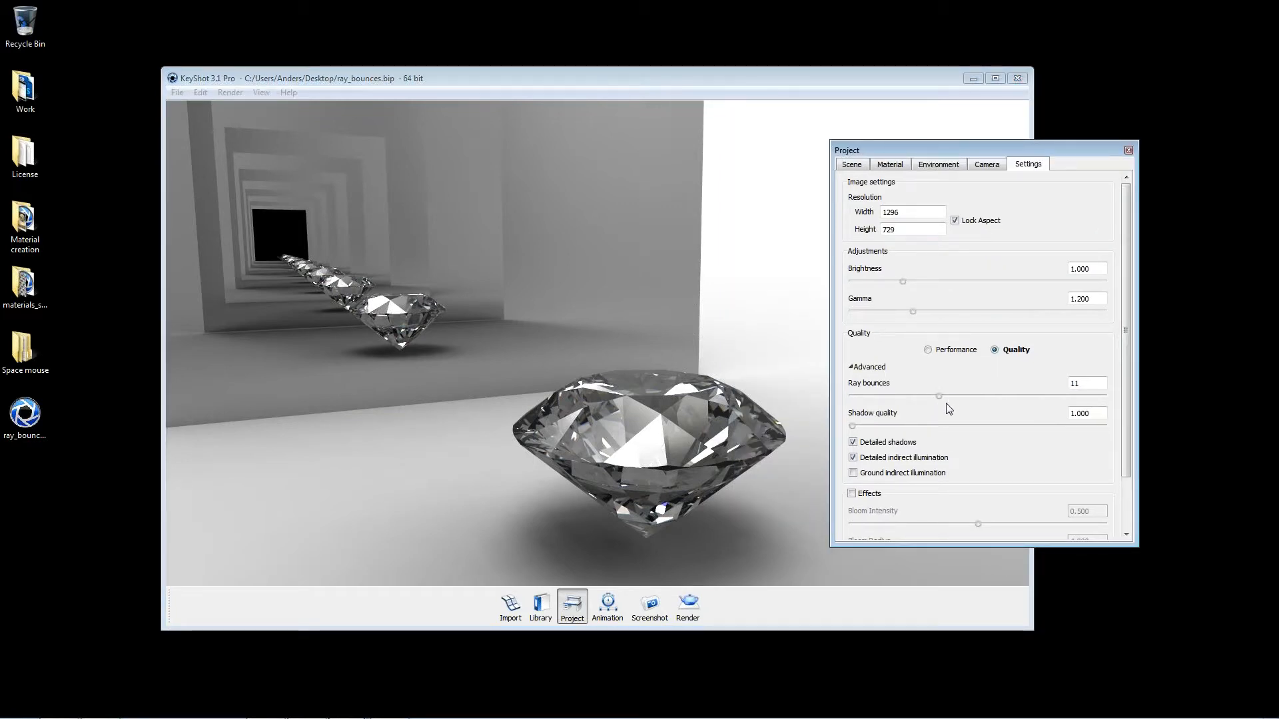
pyautogui.moveTo(939, 396); pyautogui.dragTo(860, 397)
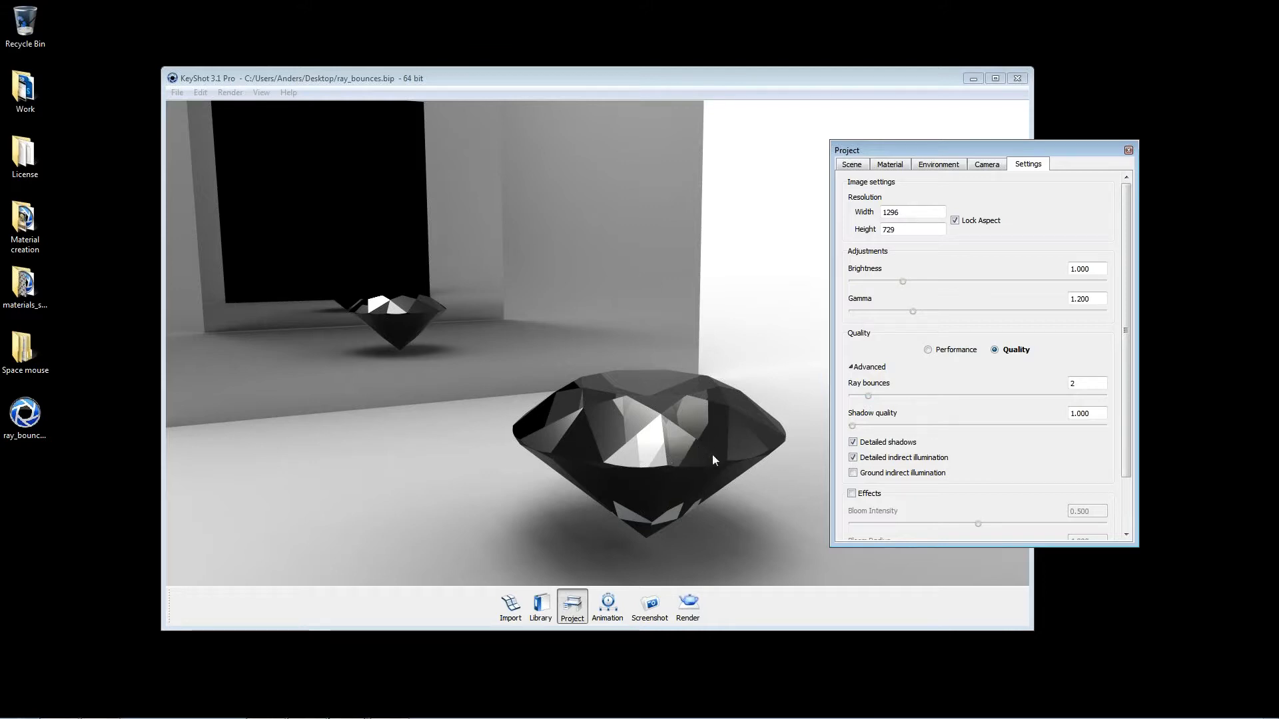
# Step: Raise the real-time ray bounces through 7, 9 and 14, settling on 13, and compare the diamond's reflections from different angles
pyautogui.moveTo(869, 396); pyautogui.dragTo(907, 398)
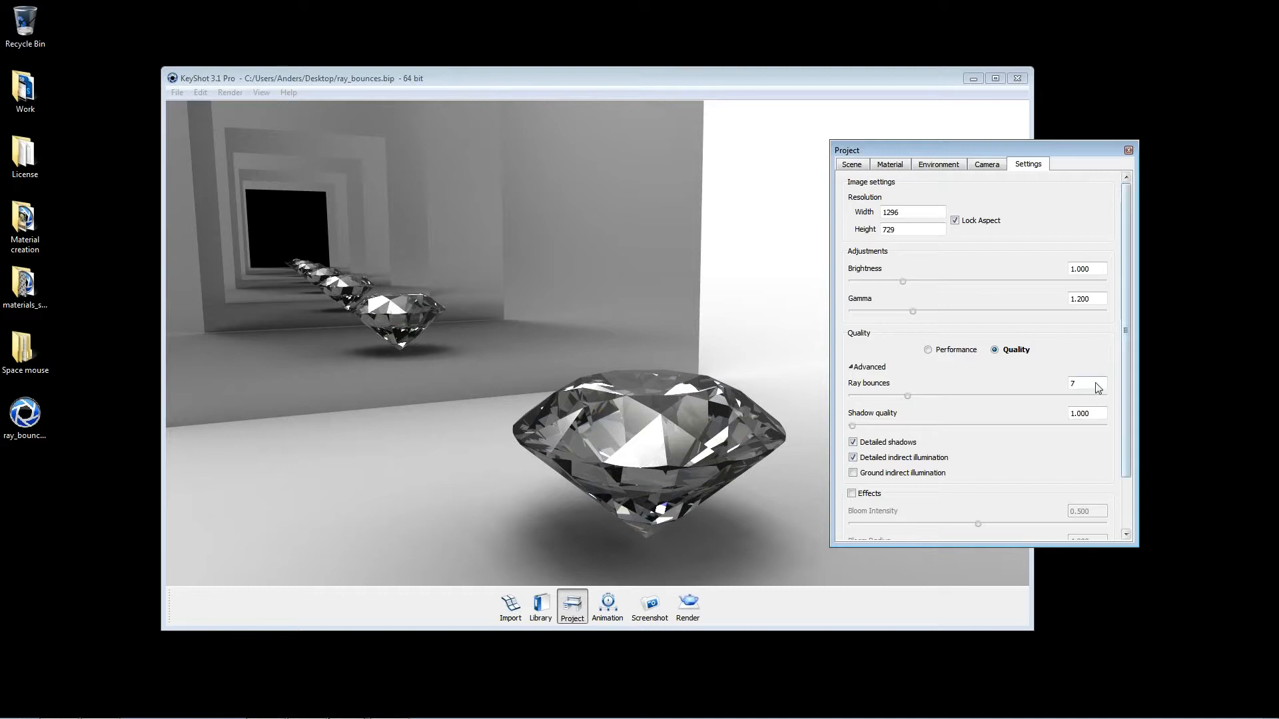
pyautogui.moveTo(909, 397); pyautogui.dragTo(923, 397)
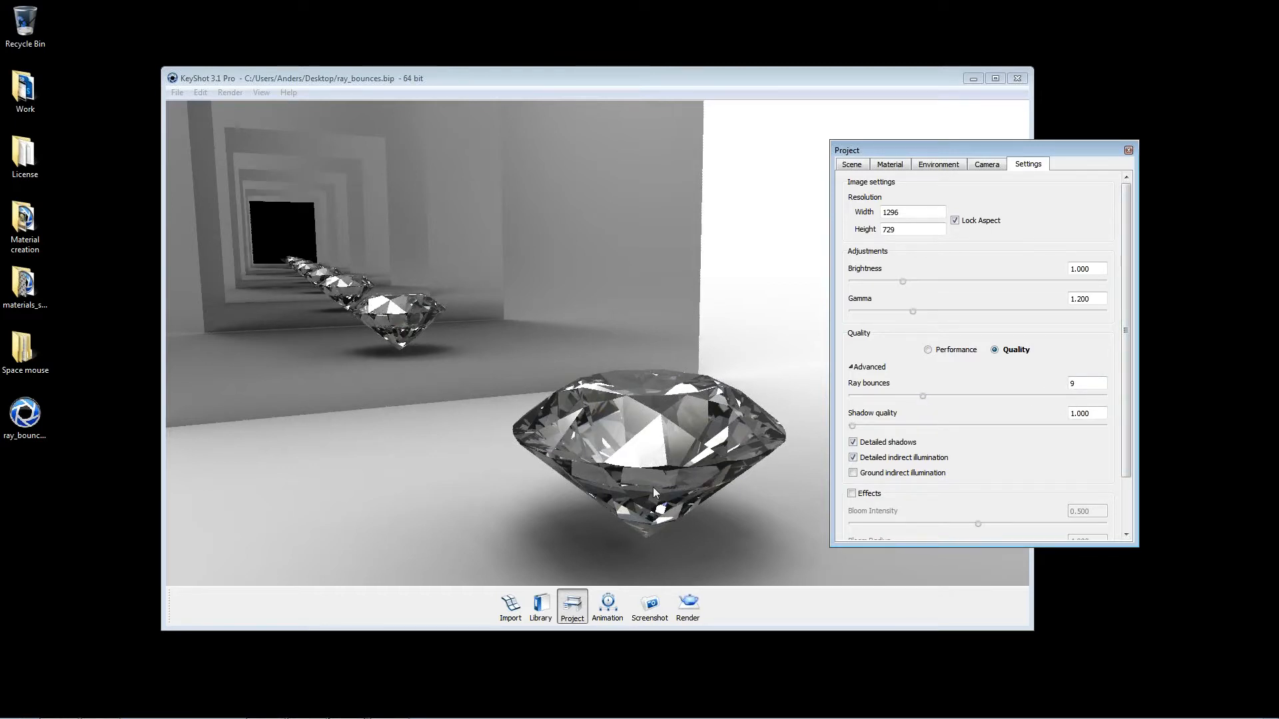
pyautogui.moveTo(686, 441); pyautogui.dragTo(707, 416)
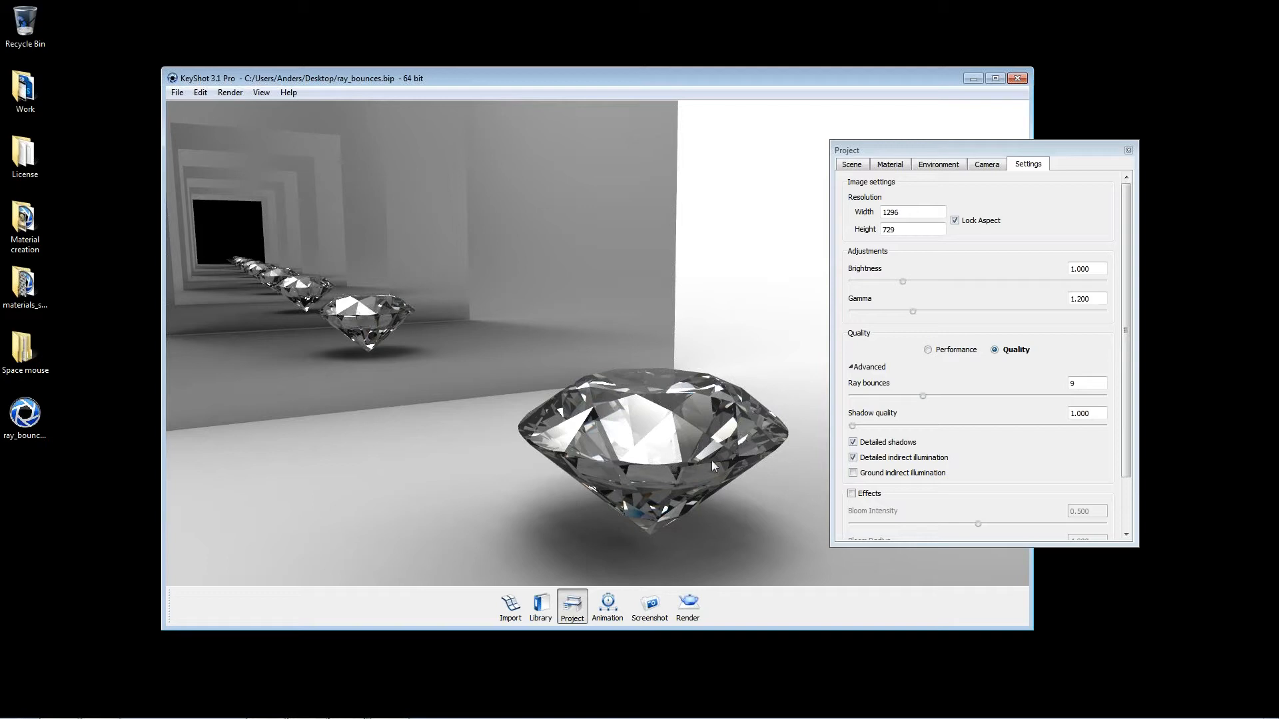
pyautogui.moveTo(711, 461); pyautogui.dragTo(557, 440)
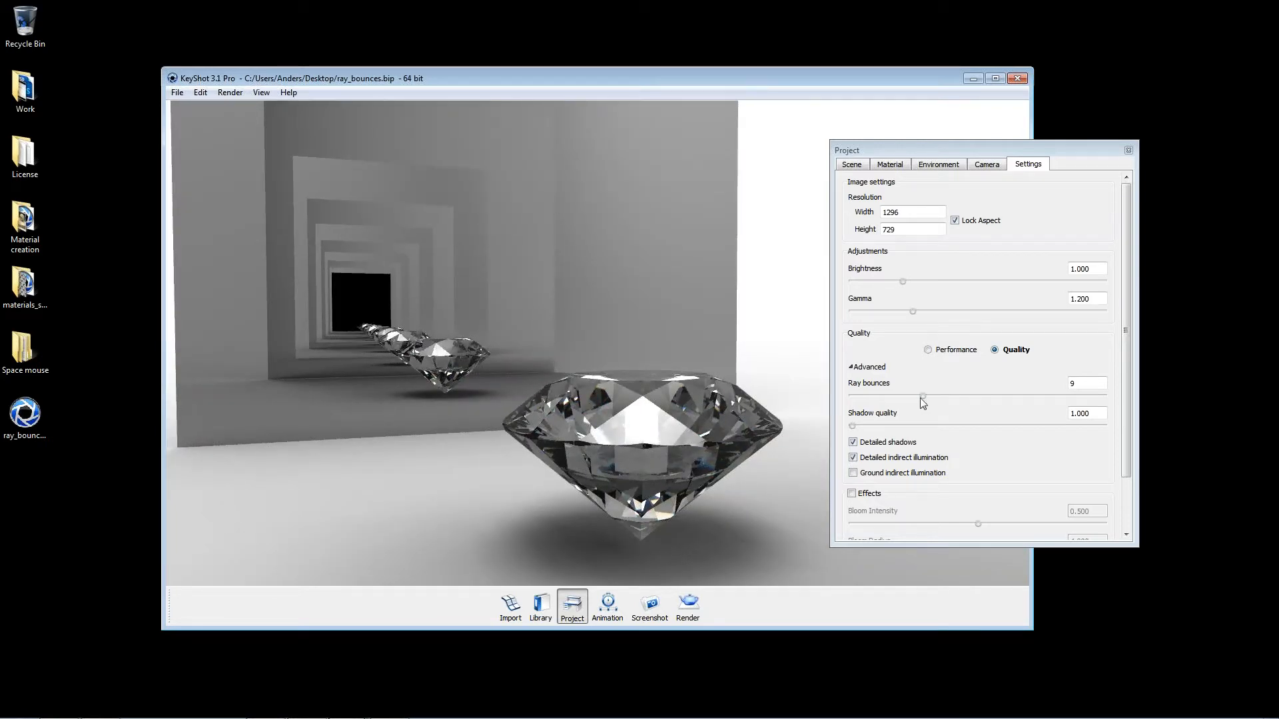
pyautogui.moveTo(924, 394); pyautogui.dragTo(963, 402)
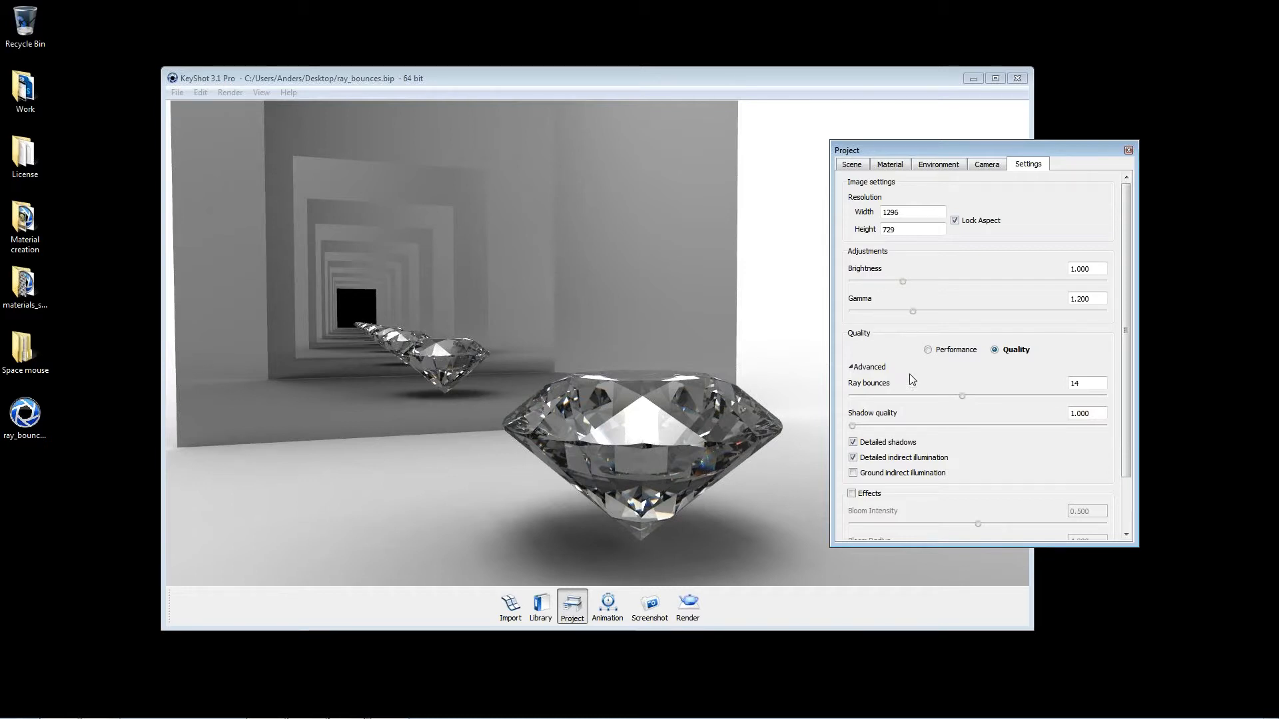
pyautogui.moveTo(959, 400); pyautogui.dragTo(957, 400)
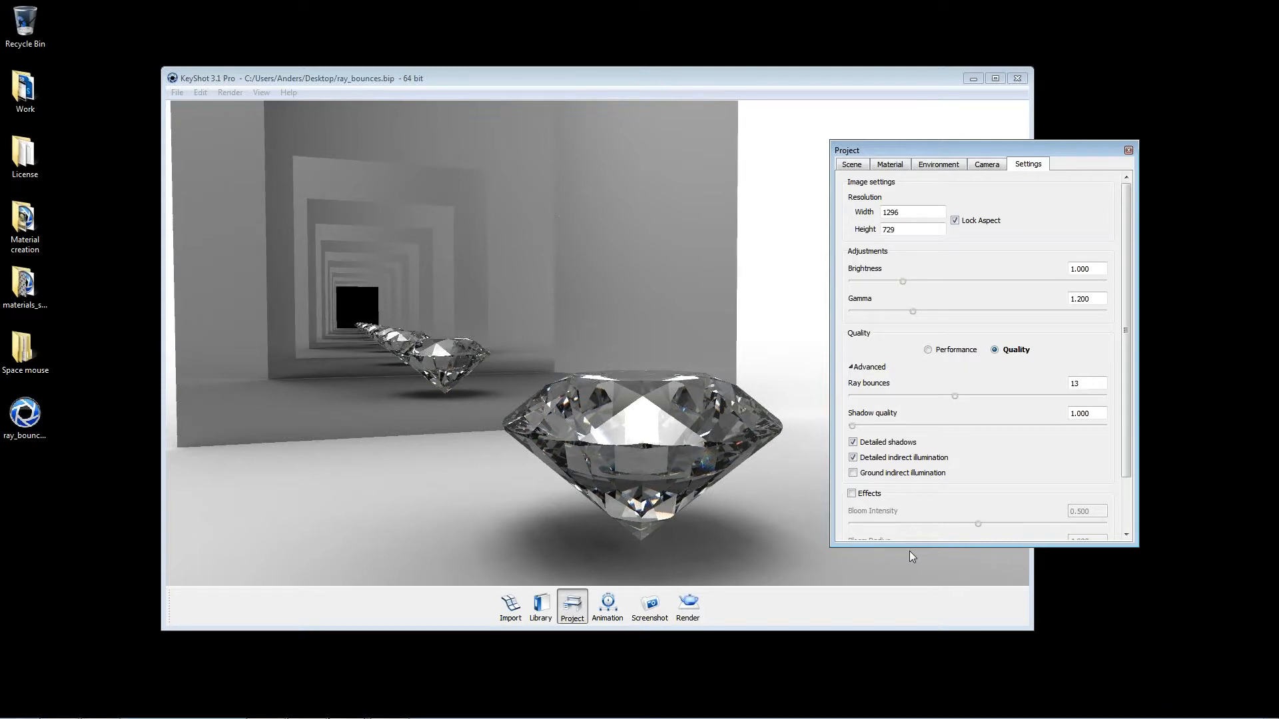
# Step: Lower the real-time ray bounces to 1 and then to 0 while viewing the diamond and mirror from farther away
pyautogui.moveTo(955, 398); pyautogui.dragTo(860, 398)
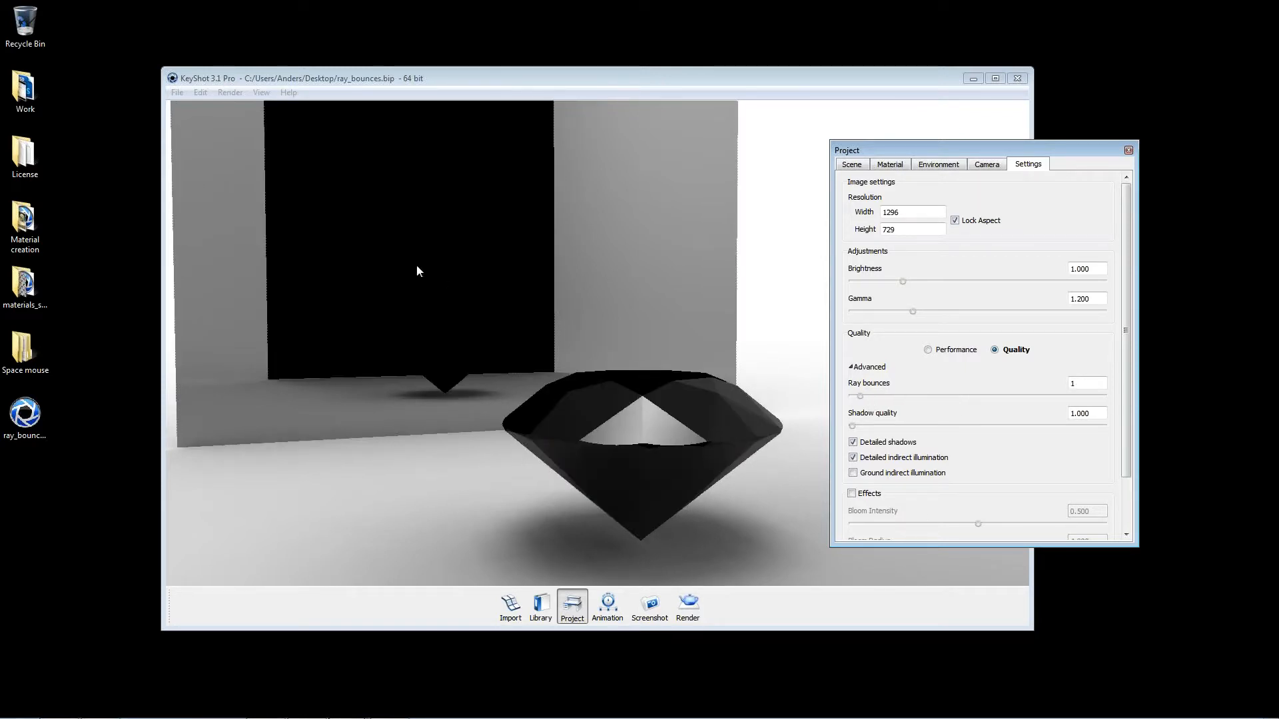
pyautogui.moveTo(513, 277); pyautogui.dragTo(594, 294)
pyautogui.moveTo(860, 398); pyautogui.dragTo(843, 397)
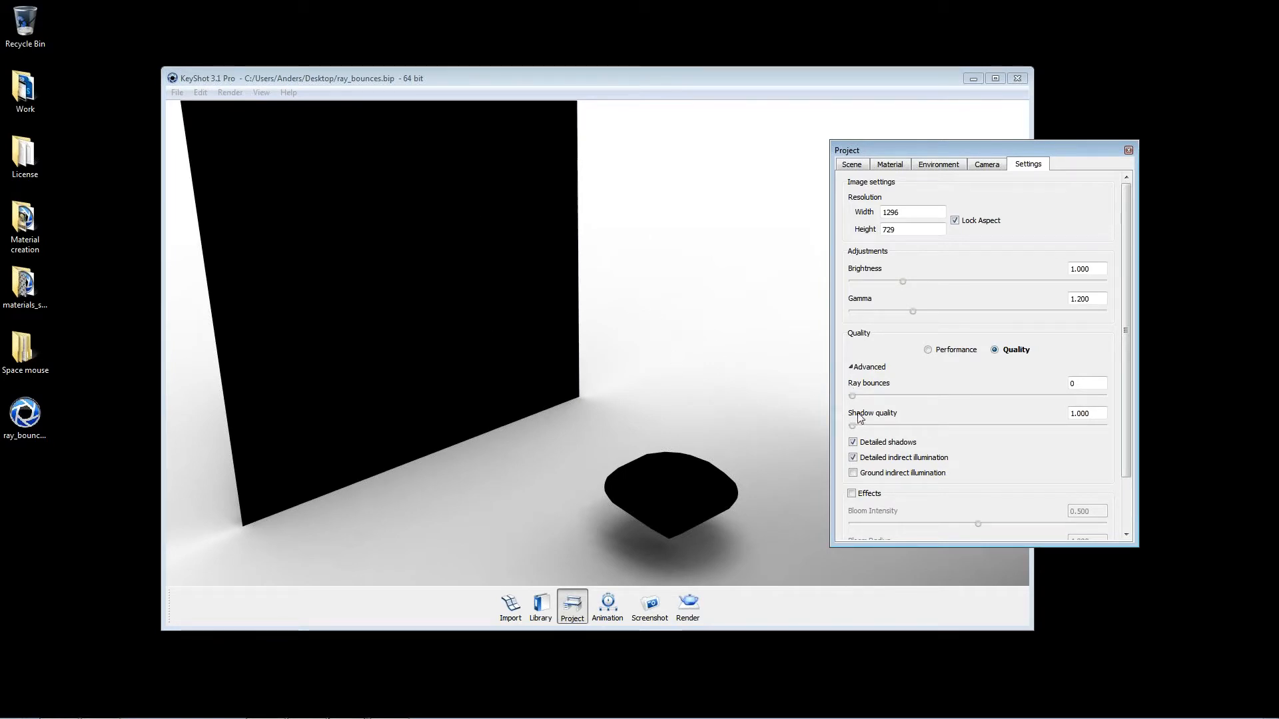
# Step: Raise the real-time ray bounces through 1, 2 and 7 to 8 and frame the diamond between both mirrors
pyautogui.moveTo(850, 397); pyautogui.dragTo(857, 397)
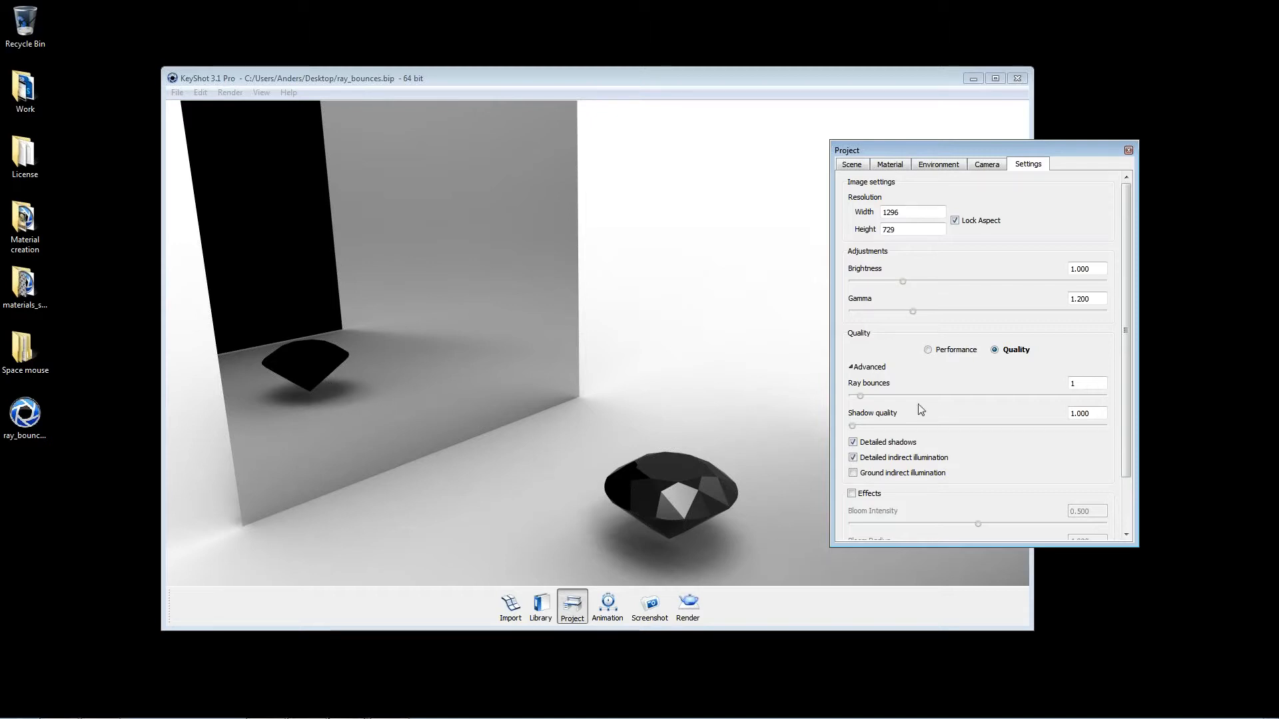
pyautogui.moveTo(859, 397); pyautogui.dragTo(868, 396)
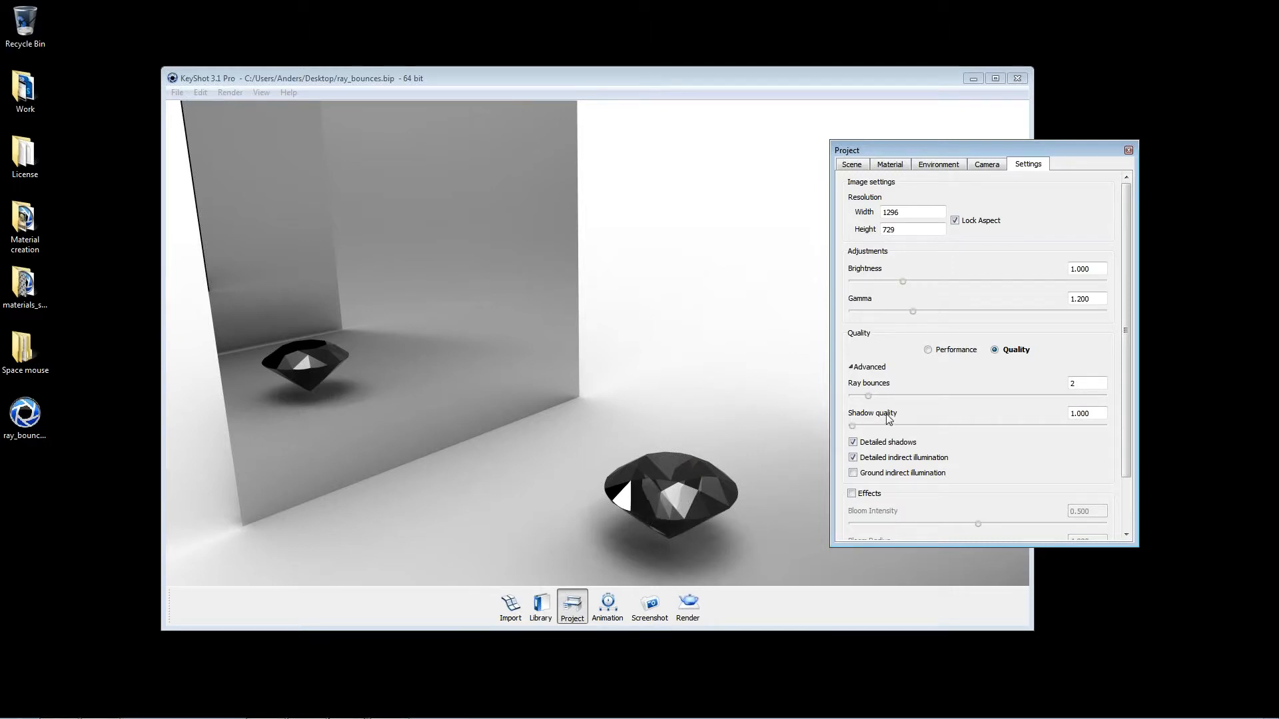
pyautogui.moveTo(868, 396); pyautogui.dragTo(905, 405)
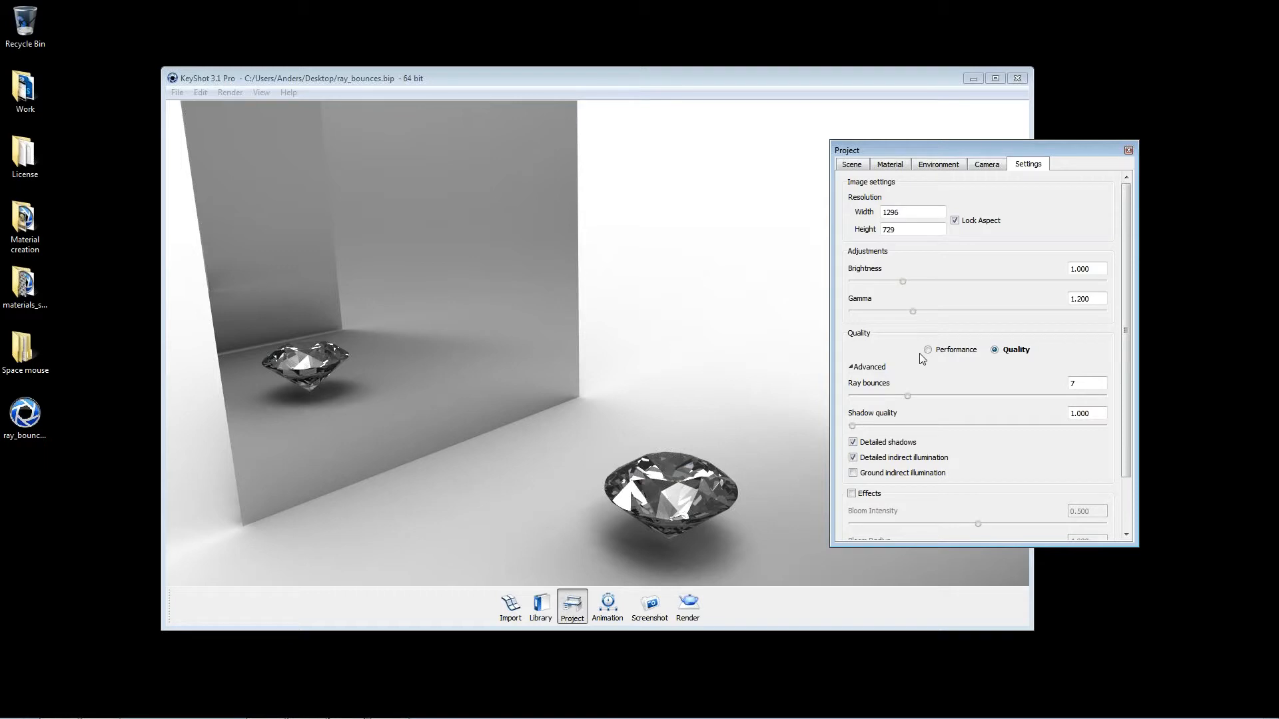
pyautogui.moveTo(717, 477); pyautogui.dragTo(680, 462)
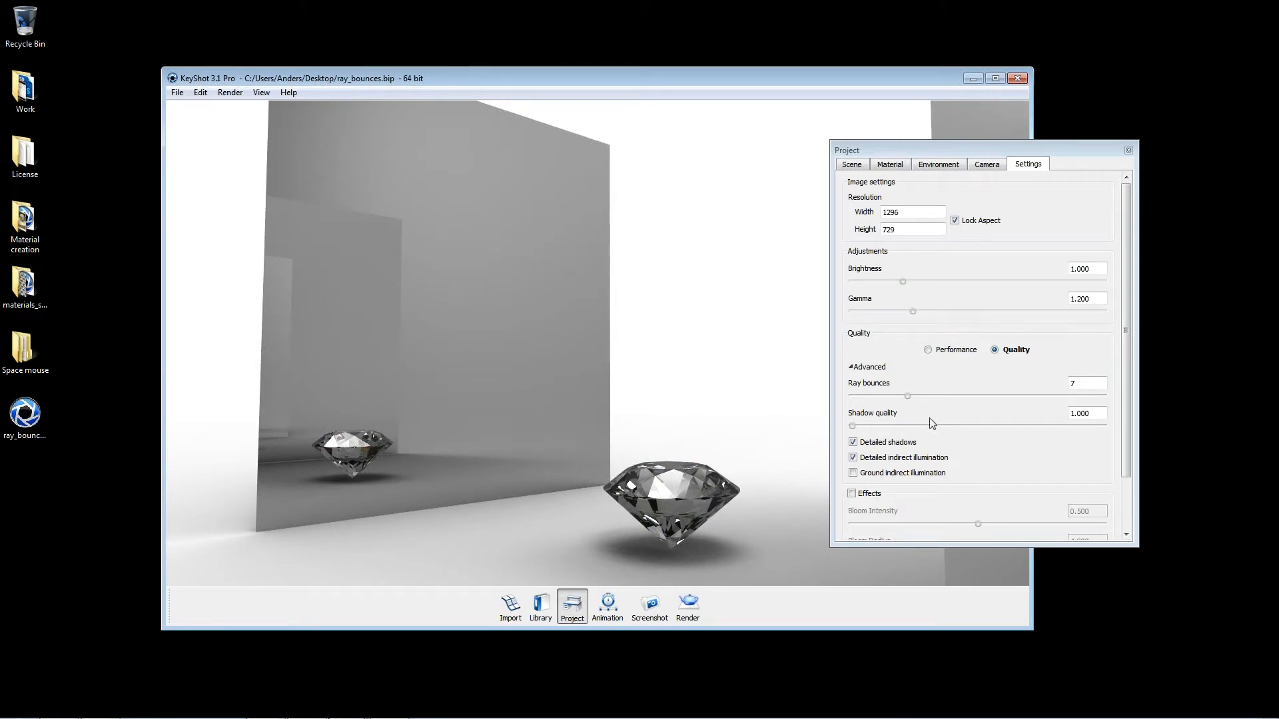
pyautogui.moveTo(627, 360); pyautogui.dragTo(482, 311)
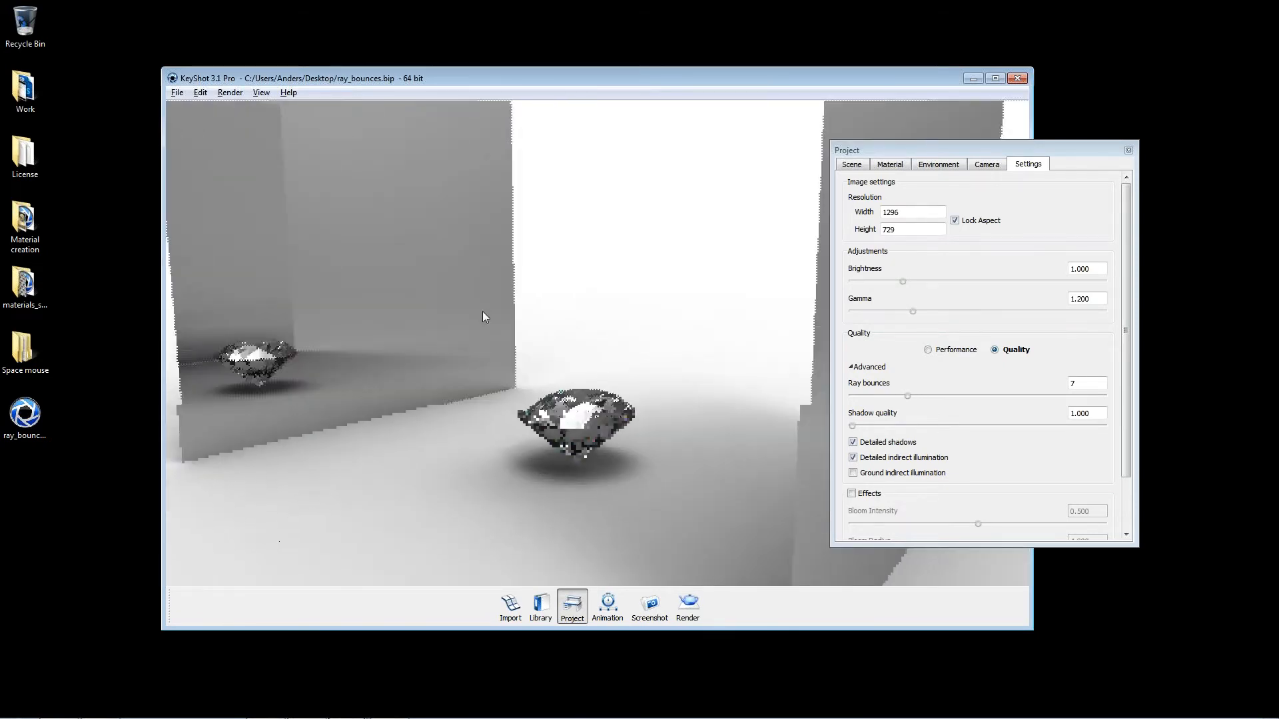
pyautogui.moveTo(906, 400)
pyautogui.mouseDown()
pyautogui.moveTo(890, 400)
pyautogui.moveTo(916, 397)
pyautogui.mouseUp()
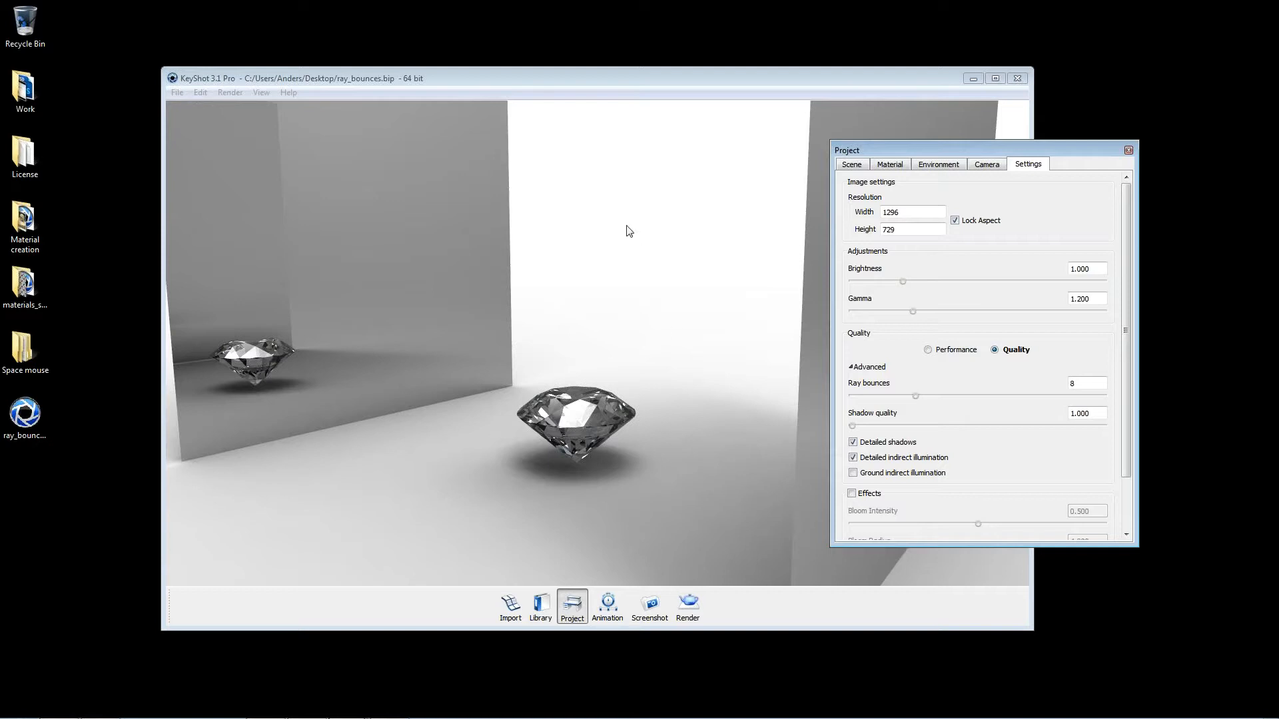
pyautogui.moveTo(550, 319); pyautogui.dragTo(543, 343, button='middle')
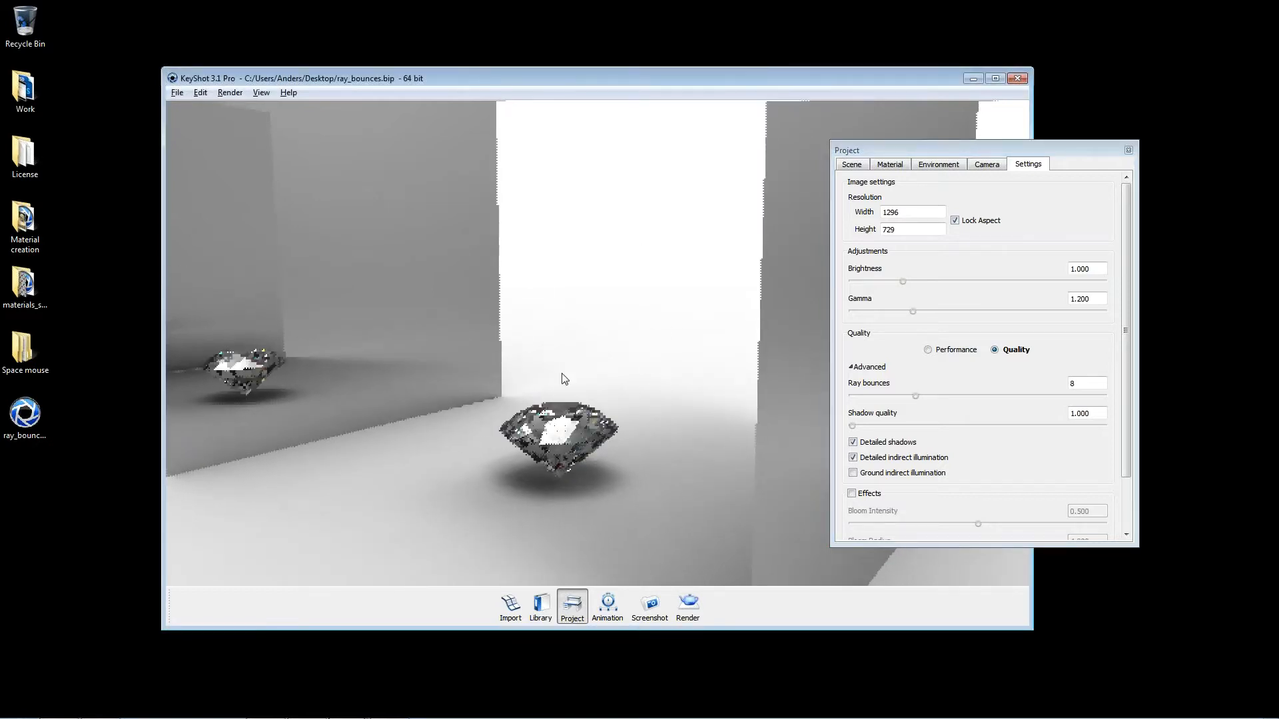
pyautogui.scroll(-2, 562, 374)
# Step: Switch to Samples.psd in Photoshop, hide the 64 and 32 layers and select the 16 layer
pyautogui.moveTo(595, 718)
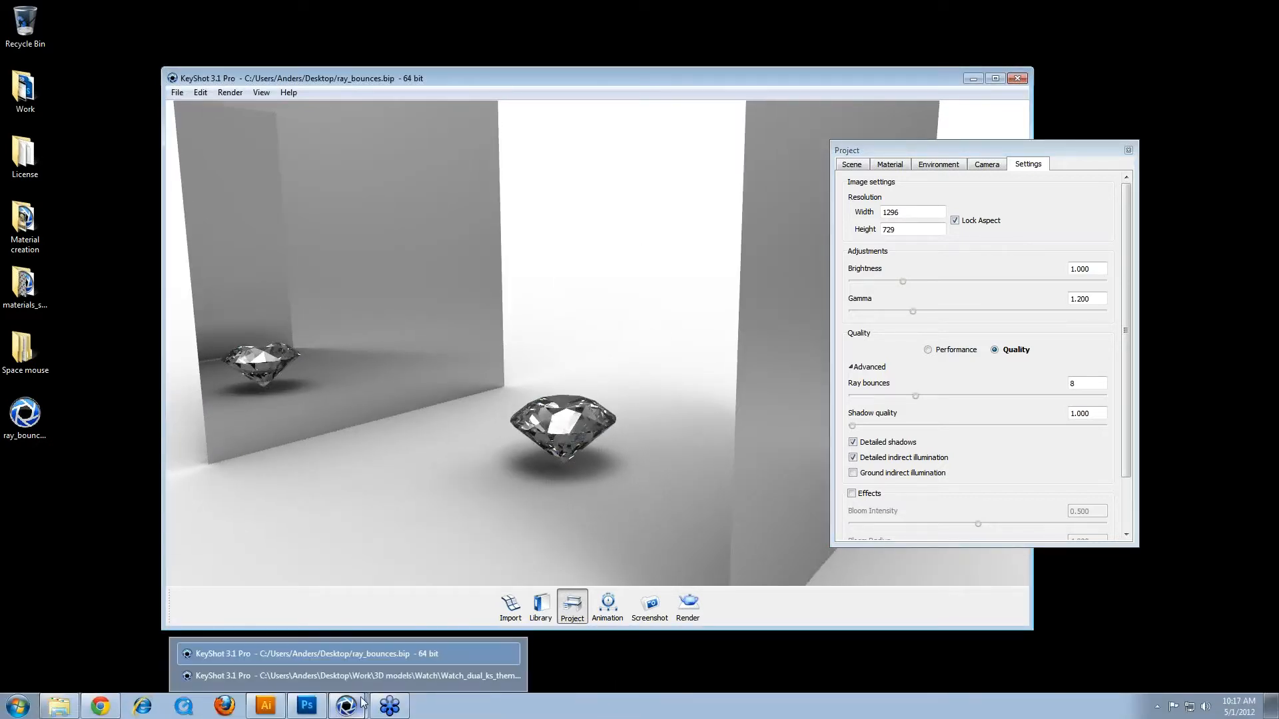
pyautogui.click(306, 707)
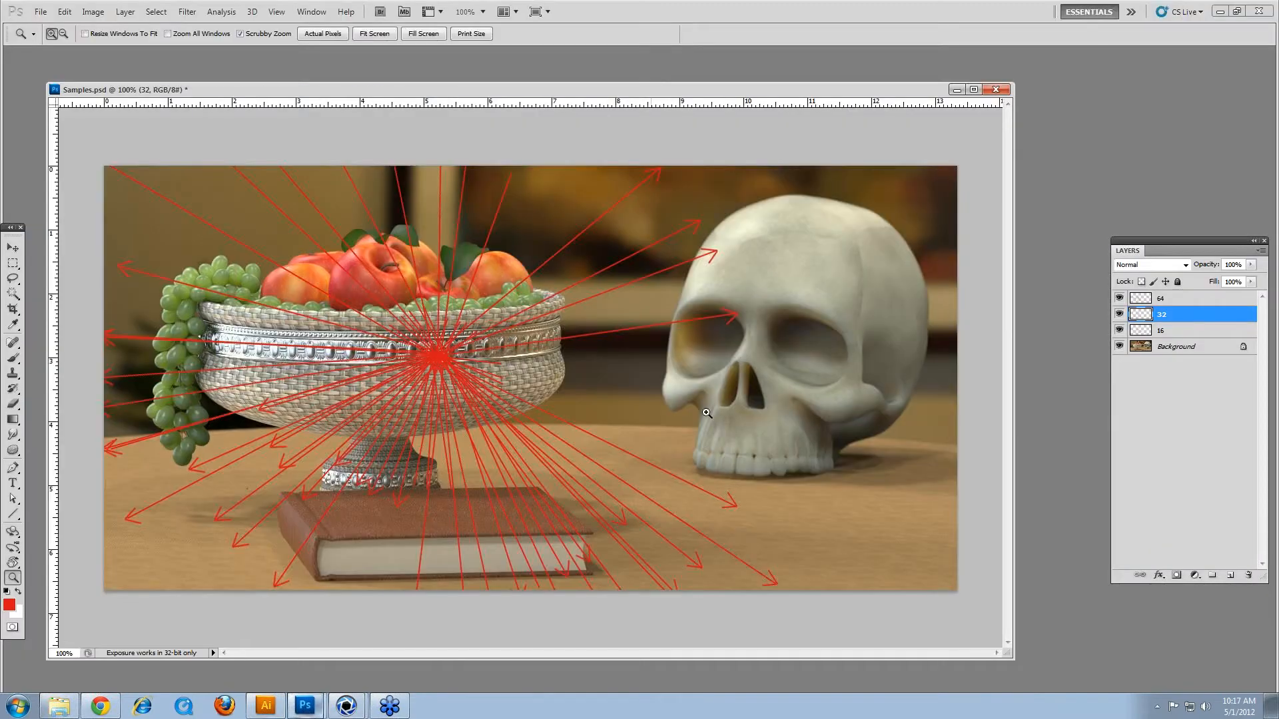
pyautogui.click(1120, 298)
pyautogui.click(1120, 298)
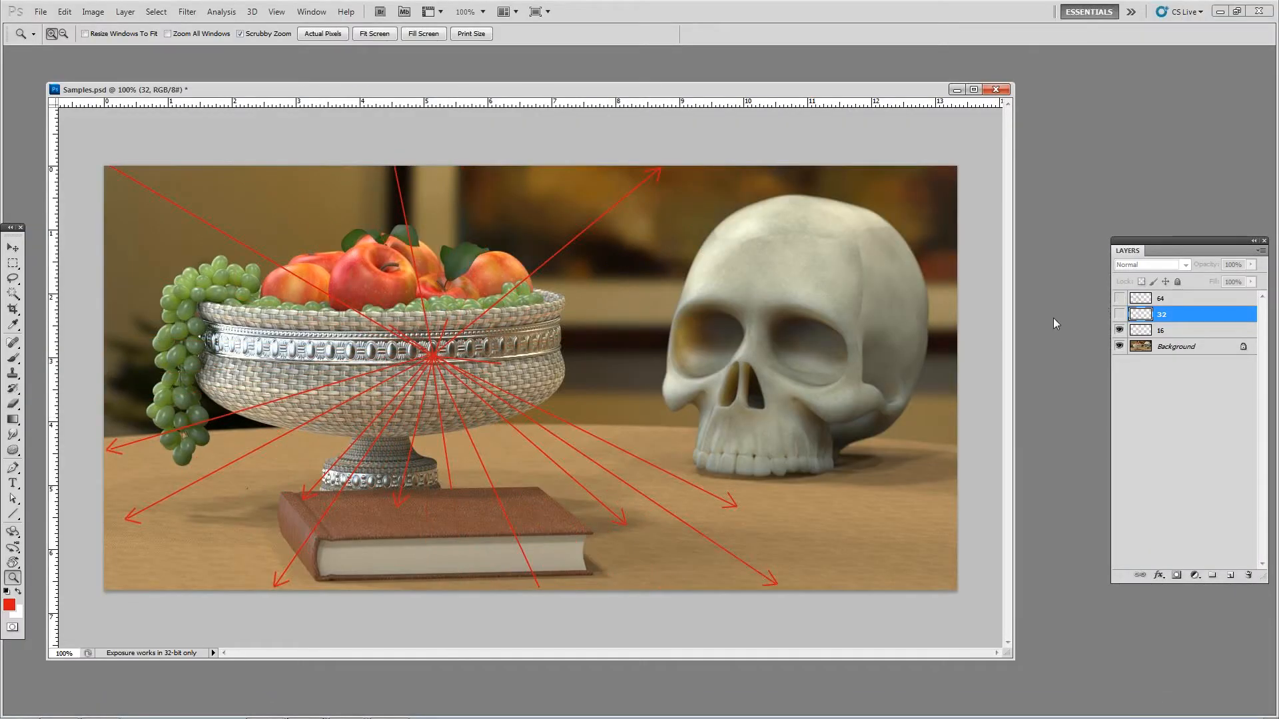
pyautogui.click(1159, 334)
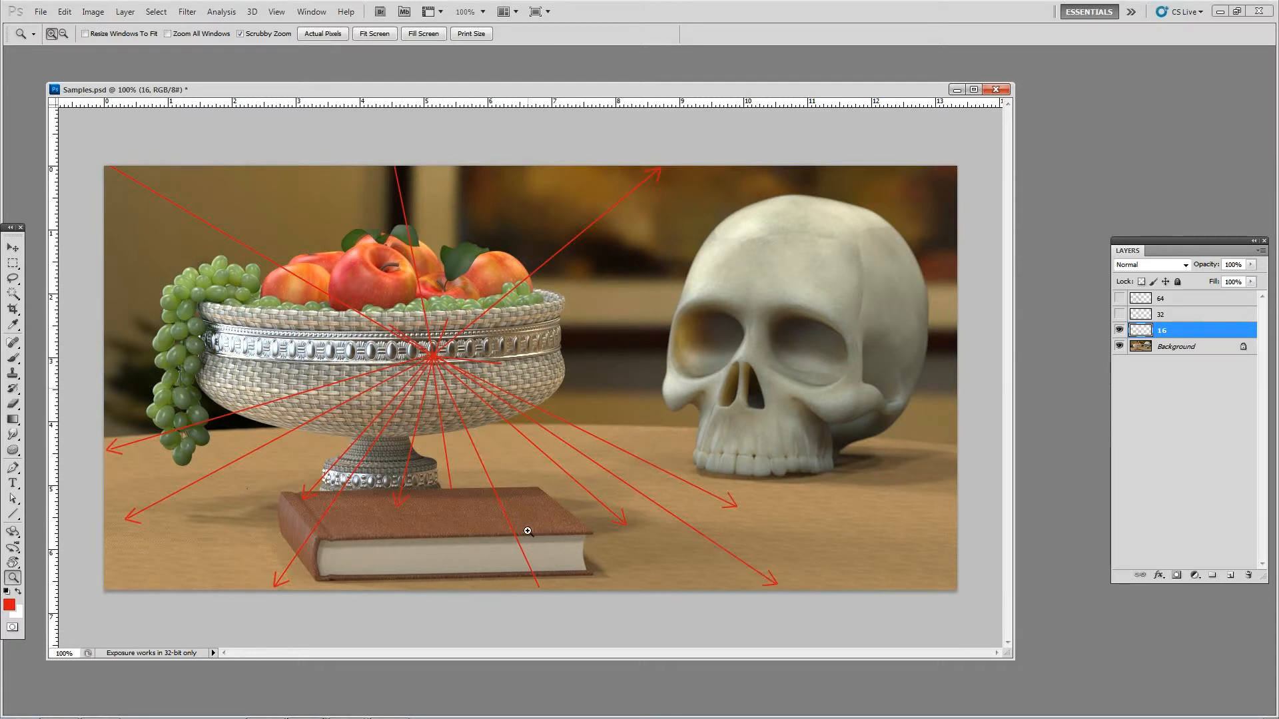
# Step: Pause KeyShot's real-time rendering of the ray_bounces scene with the render options open, and return to Samples.psd in Photoshop
pyautogui.moveTo(441, 714)
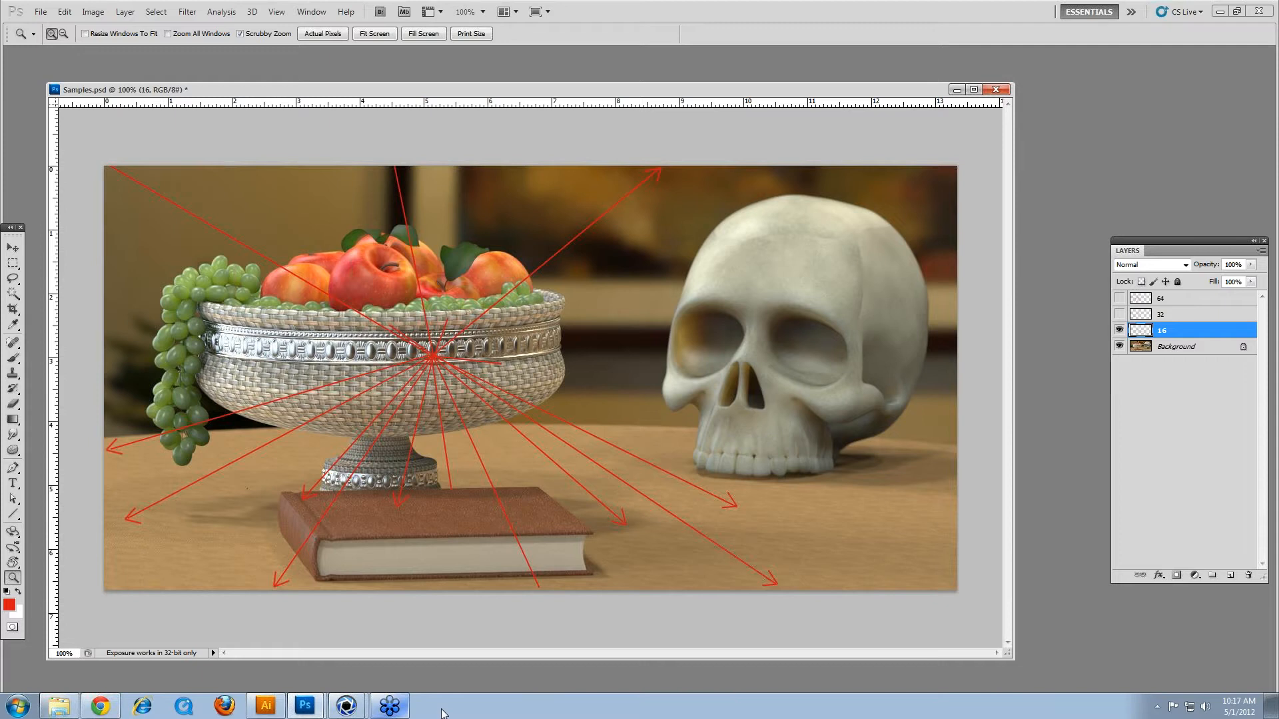
pyautogui.moveTo(346, 706)
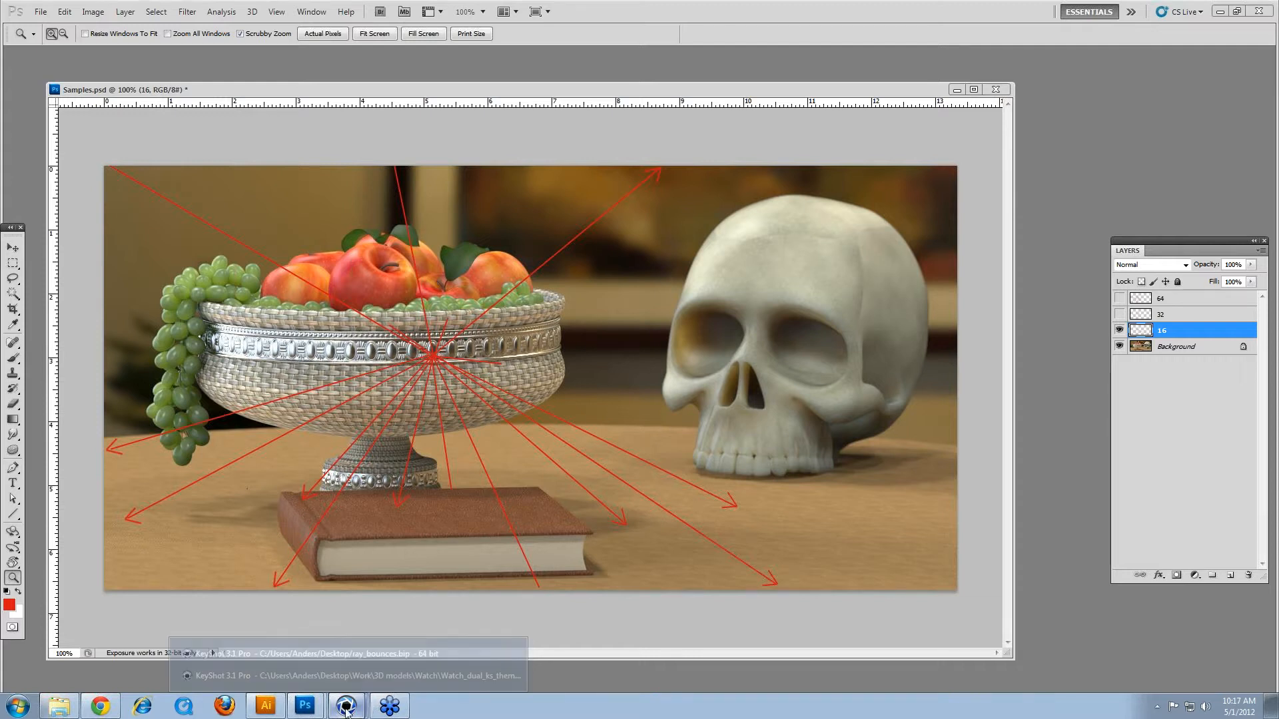
pyautogui.click(371, 654)
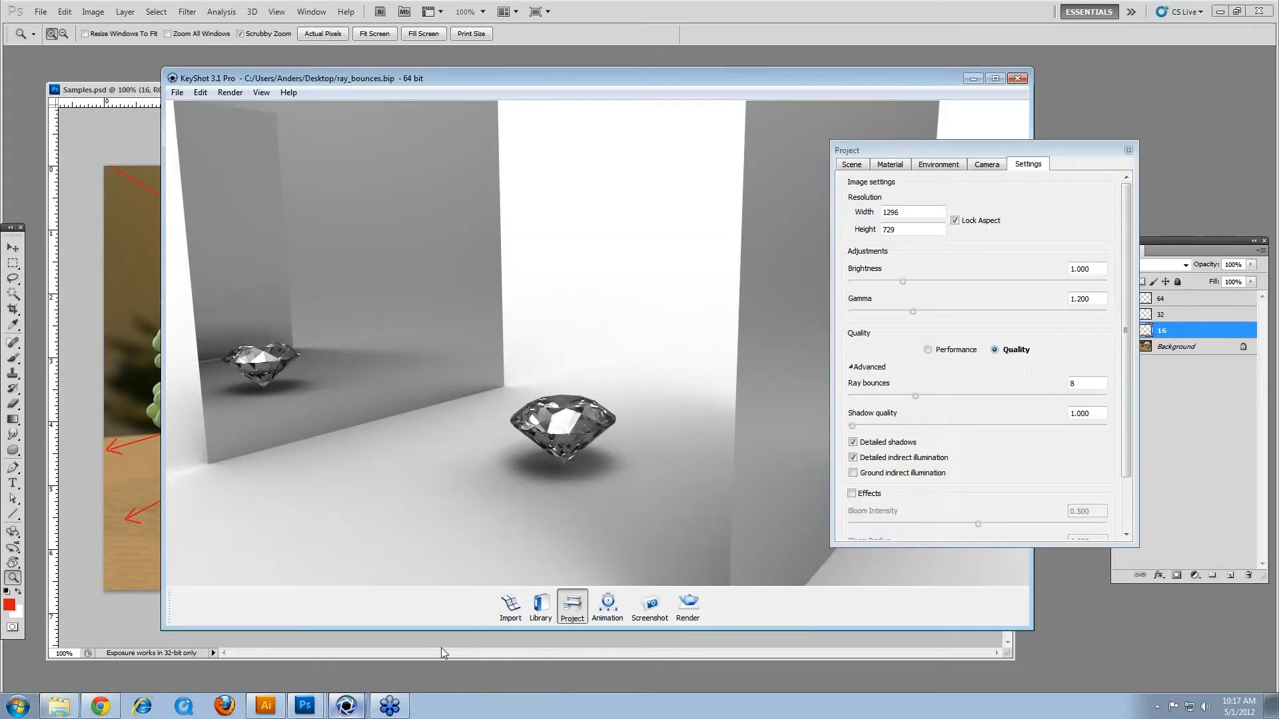
pyautogui.click(689, 603)
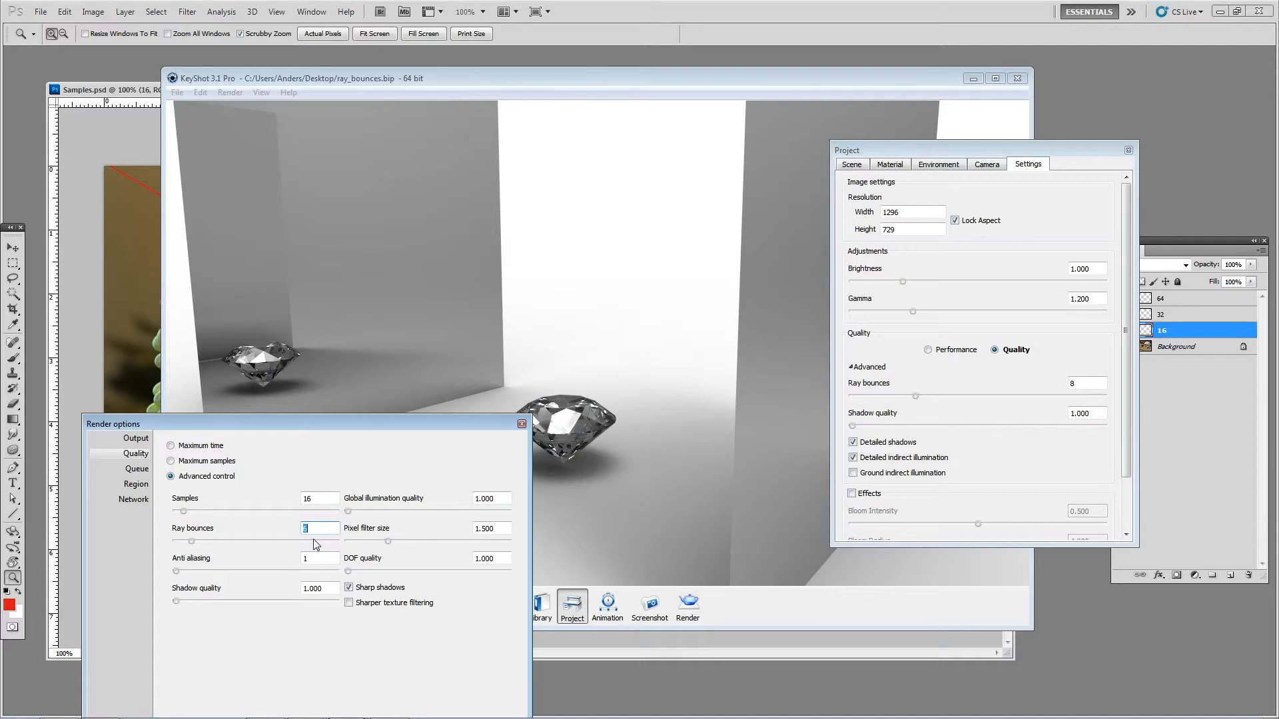
pyautogui.click(650, 82)
pyautogui.hotkey('shift', 'p')
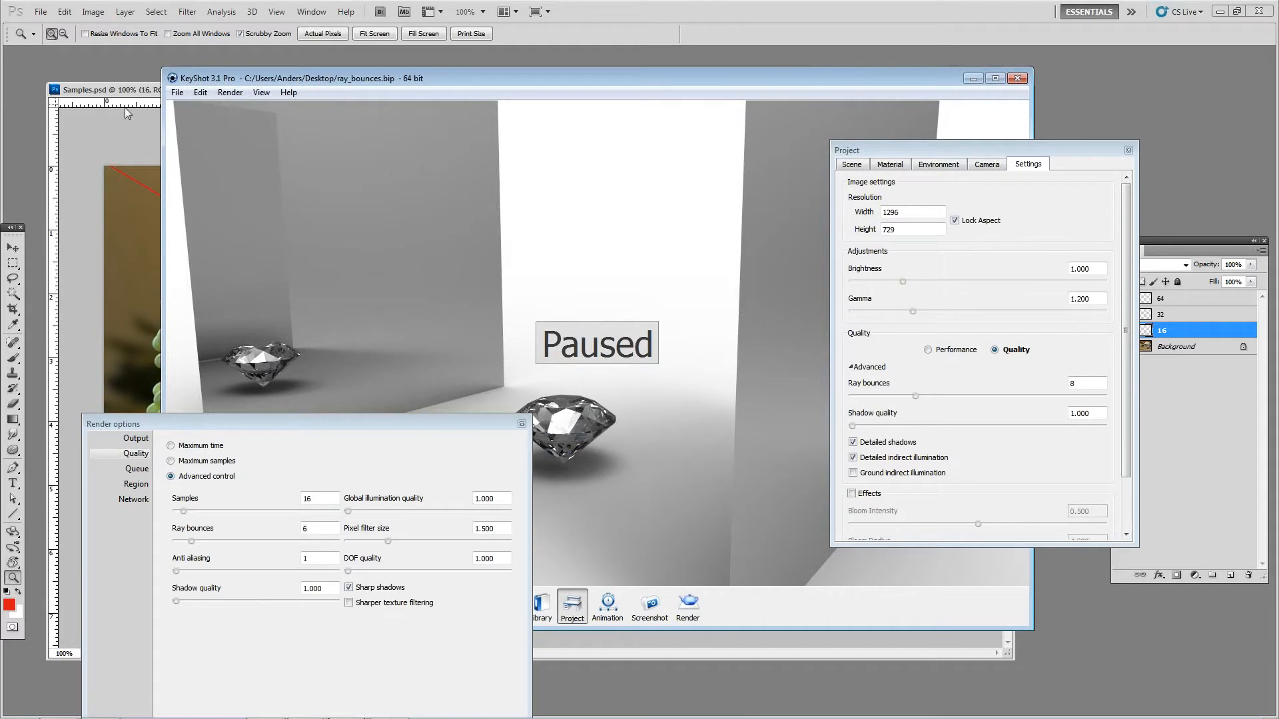
pyautogui.click(144, 91)
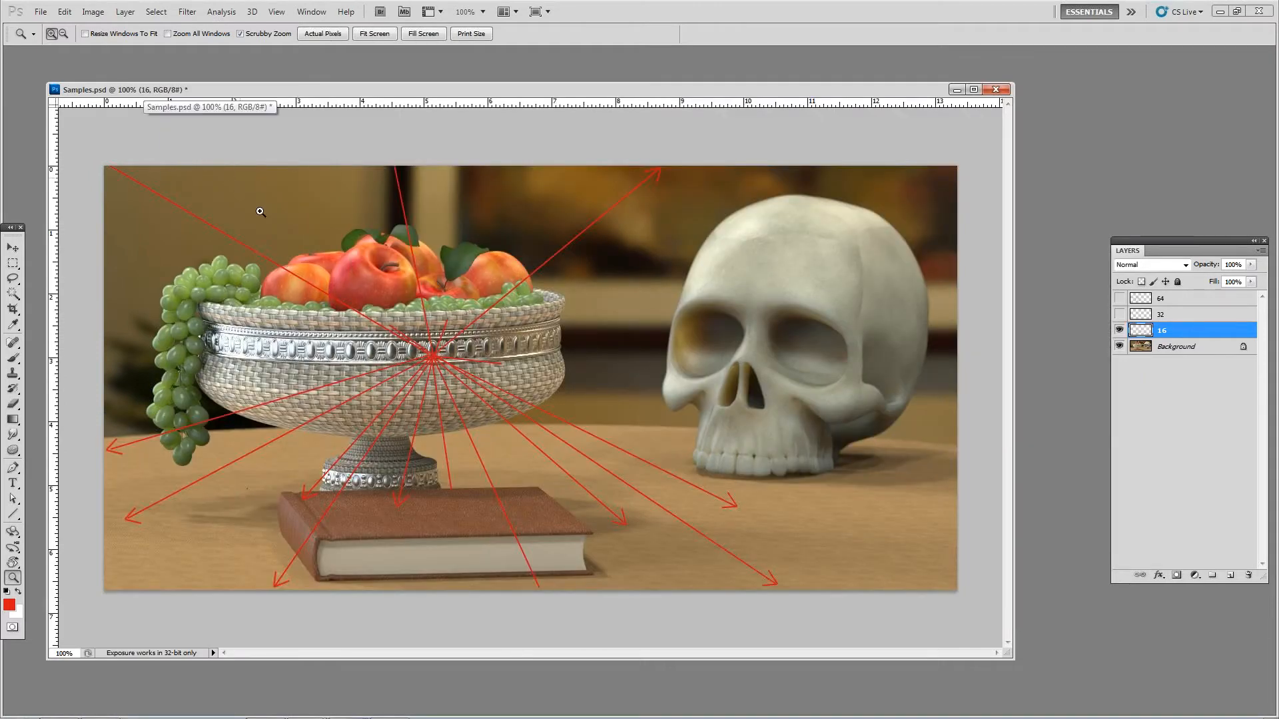
# Step: Create a new 3973 × 3973 pixel document at 72 pixels/inch in RGB Color with a white background
pyautogui.click(41, 12)
pyautogui.click(80, 25)
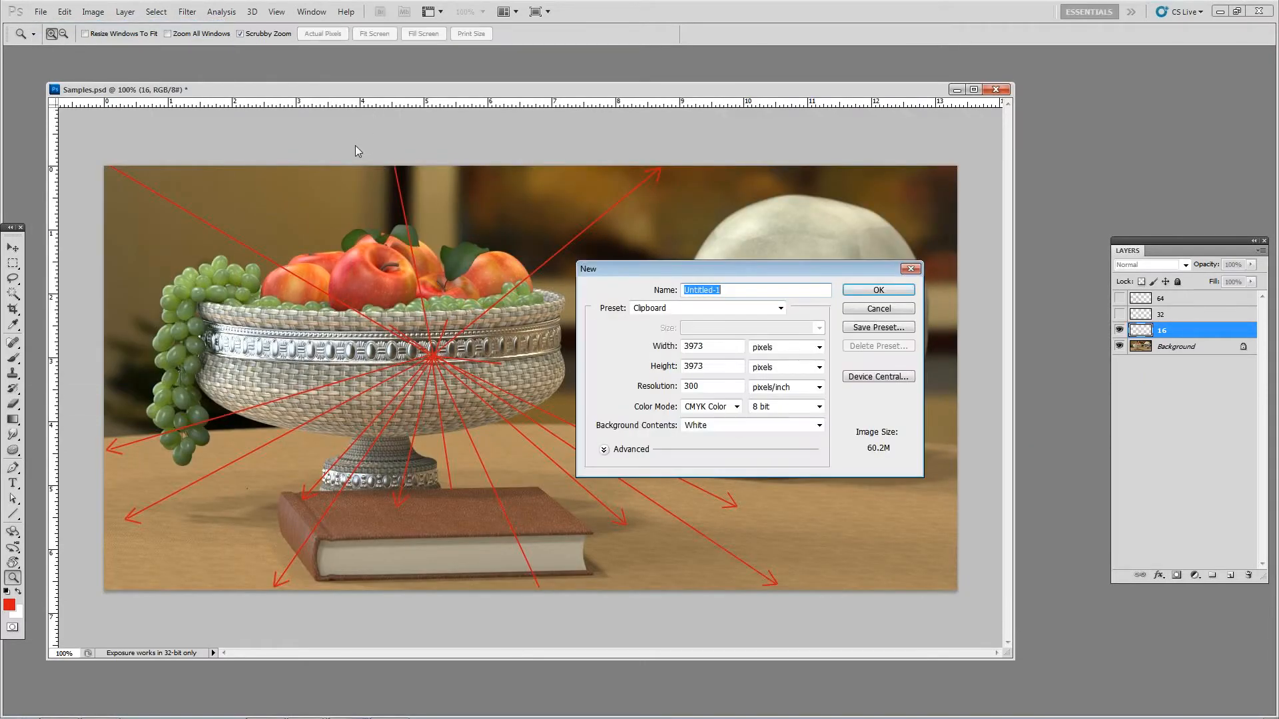
pyautogui.click(726, 346)
pyautogui.moveTo(712, 387); pyautogui.dragTo(656, 378)
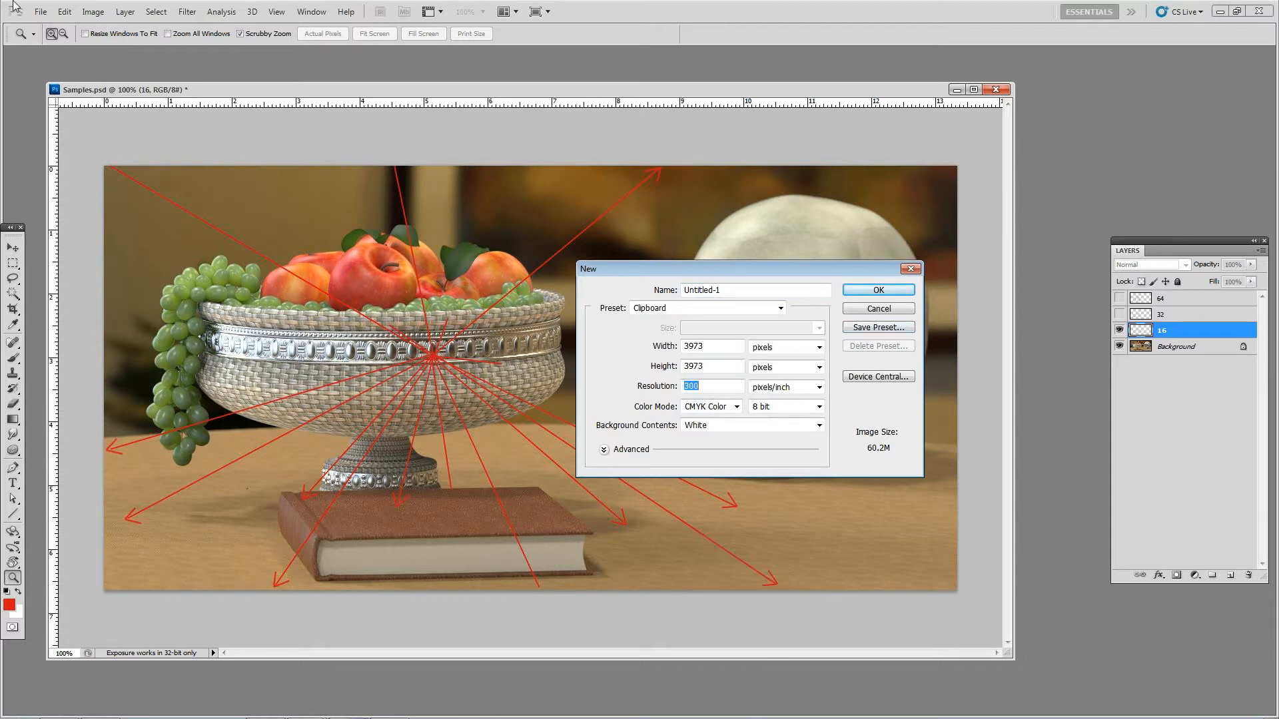
pyautogui.write('5')
pyautogui.write('72')
pyautogui.click(736, 407)
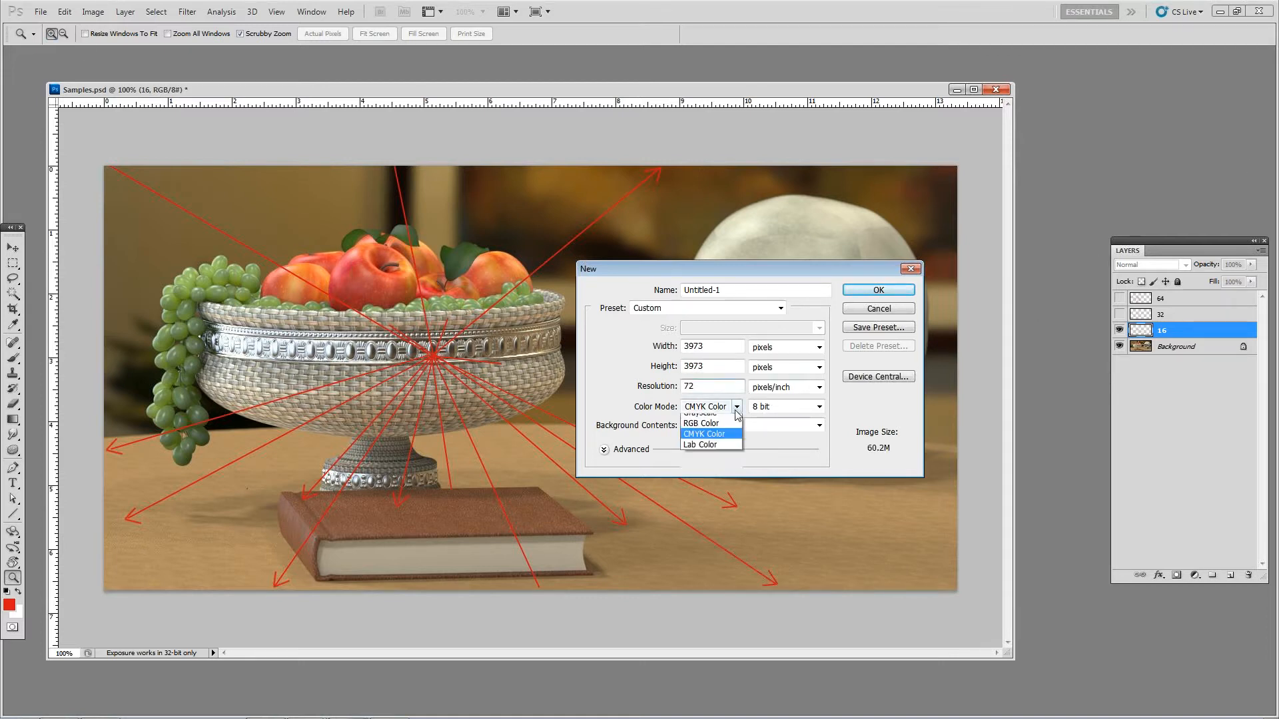
pyautogui.click(706, 442)
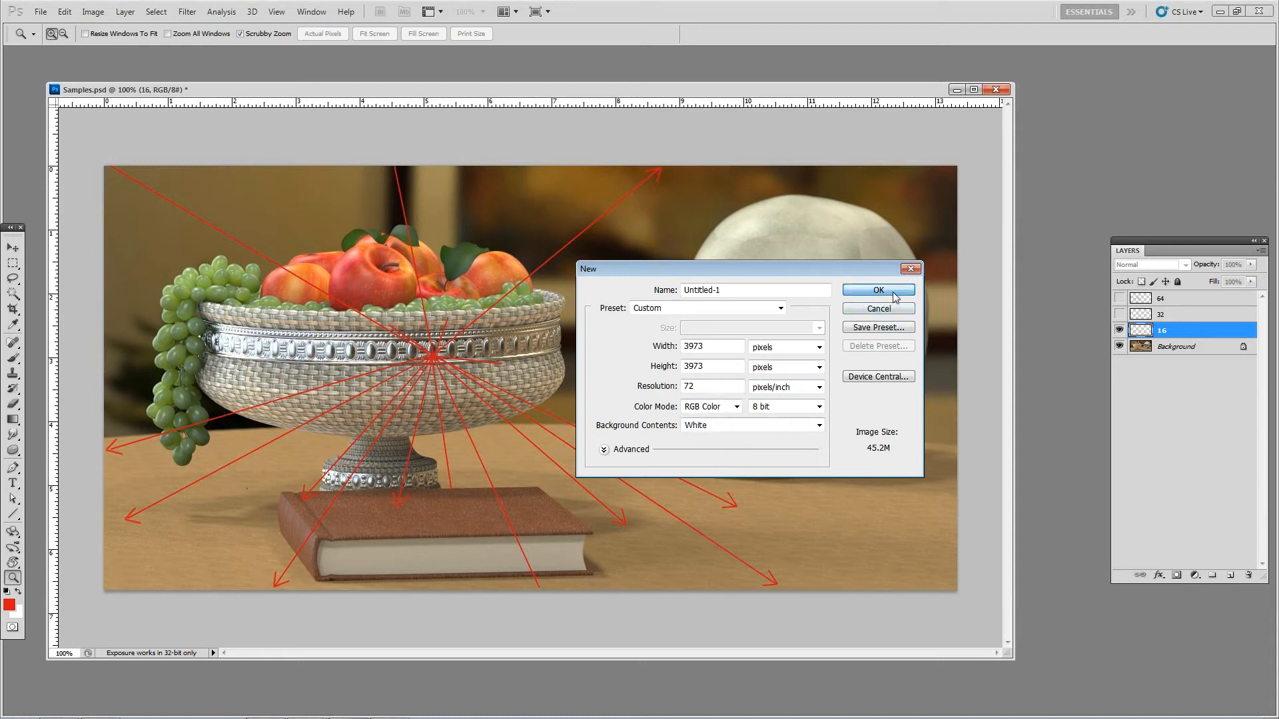
pyautogui.click(899, 290)
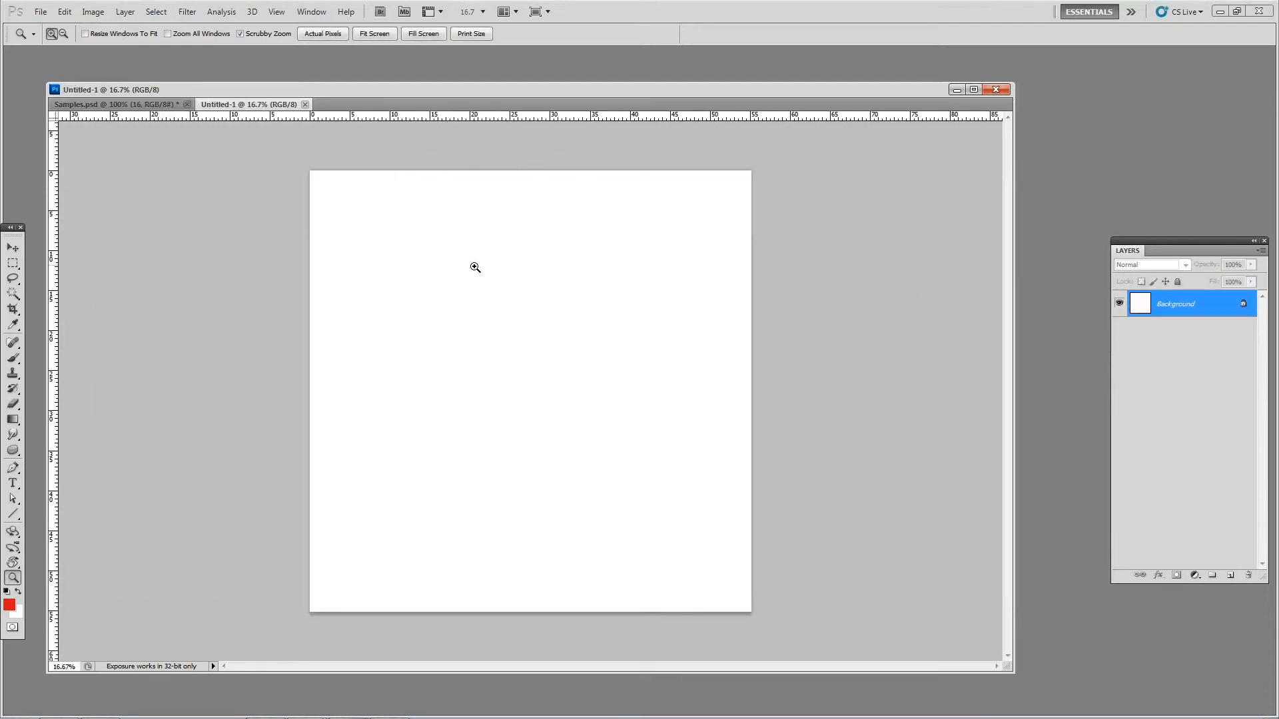
# Step: Try to add an "A" text layer on the blank canvas and raise its font size to 50 and then 30
pyautogui.click(13, 483)
pyautogui.click(459, 316)
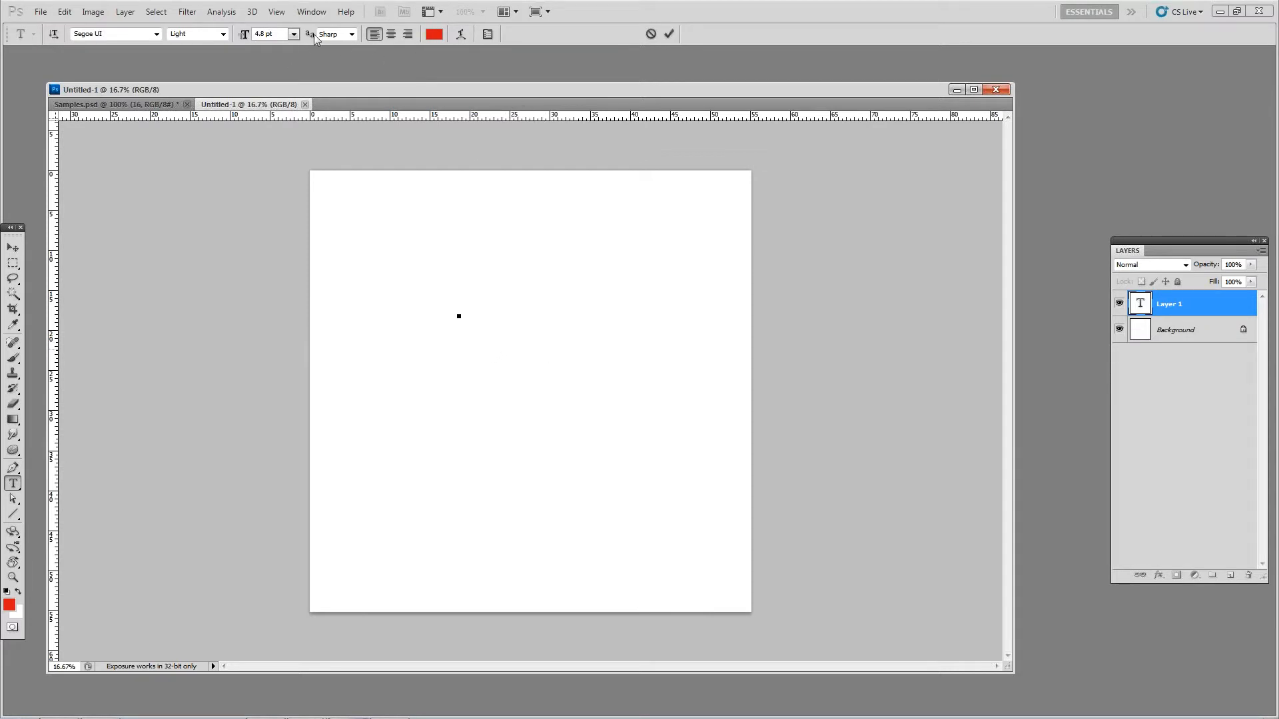
pyautogui.moveTo(284, 32); pyautogui.dragTo(196, 31)
pyautogui.press('Up')
pyautogui.press('Up')
pyautogui.press('Up')
pyautogui.press('Up')
pyautogui.write('50')
pyautogui.press('Tab')
pyautogui.click(269, 33)
pyautogui.write('30')
pyautogui.press('Tab')
pyautogui.click(13, 248)
pyautogui.click(13, 483)
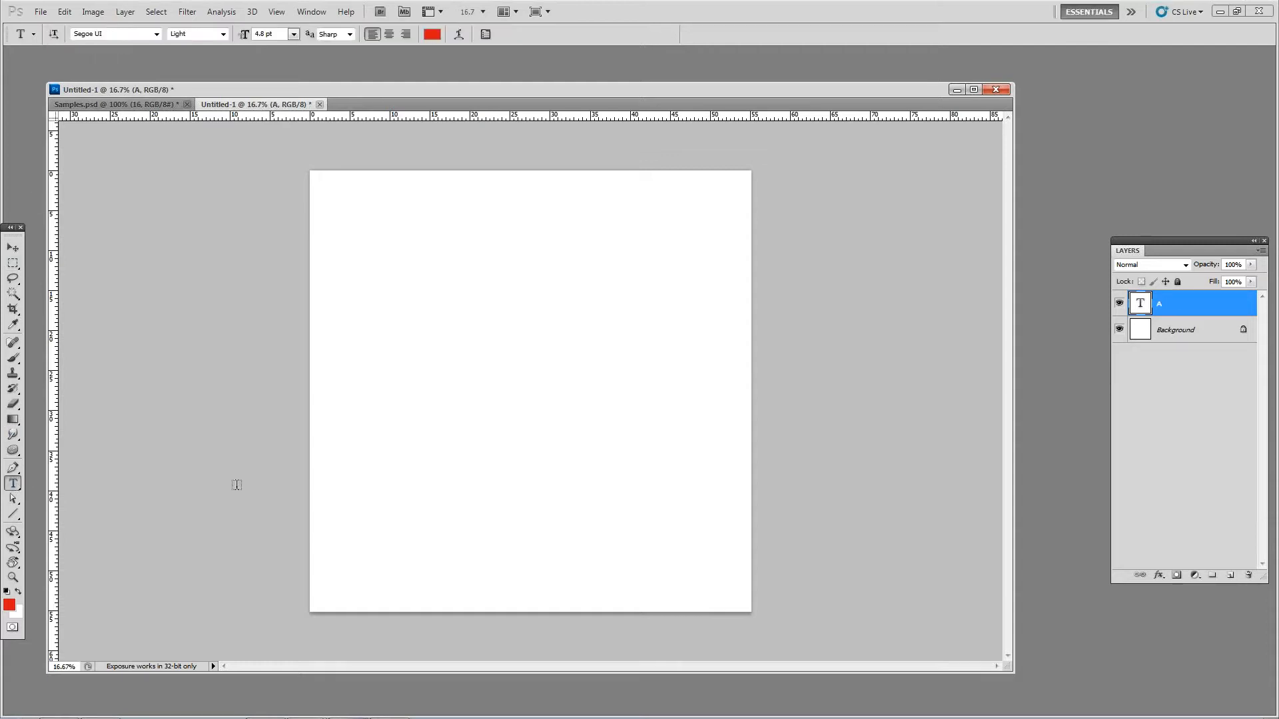
# Step: Delete the extra empty text layer and close the untitled document without saving it
pyautogui.click(423, 454)
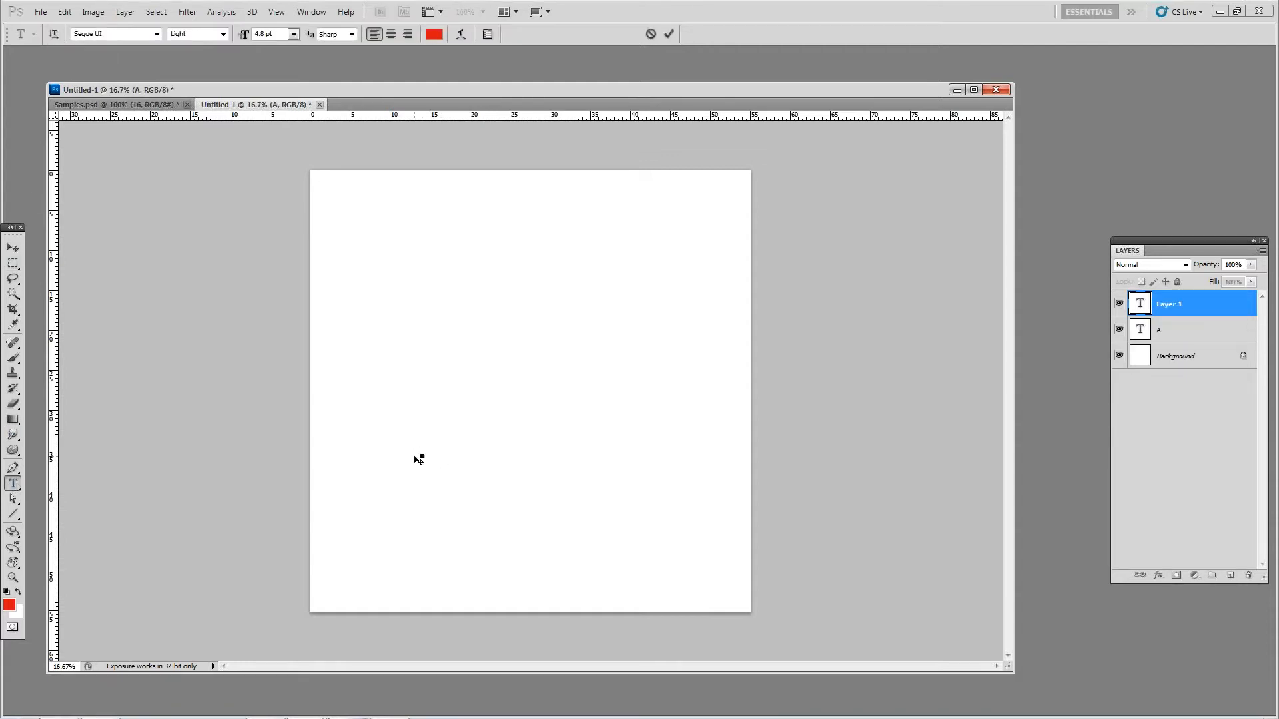
pyautogui.click(1252, 576)
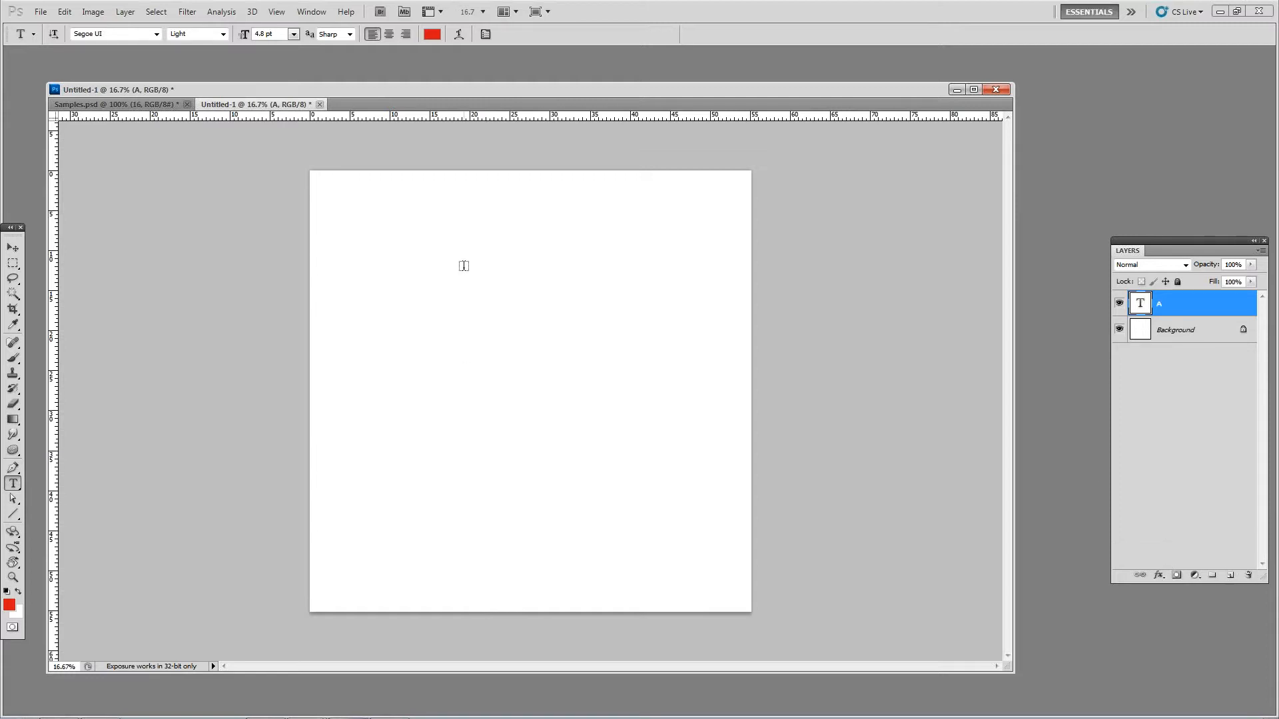
pyautogui.click(320, 104)
pyautogui.click(641, 275)
# Step: Create a new document 3000 pixels wide and 3000 pixels high
pyautogui.click(36, 12)
pyautogui.click(53, 38)
pyautogui.moveTo(708, 347); pyautogui.dragTo(685, 342)
pyautogui.write('3000')
pyautogui.press('Tab')
pyautogui.write('3000')
pyautogui.press('Return')
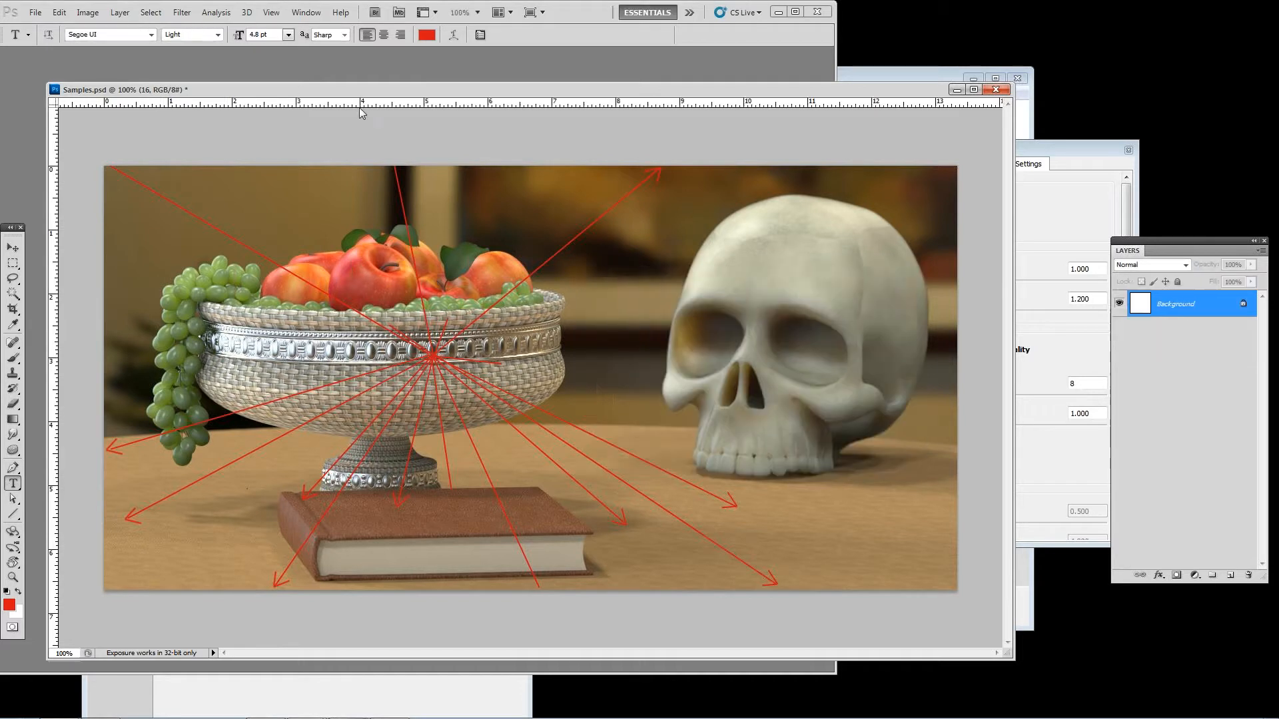
# Step: Start a text layer on the canvas, set its font size to 1017.8 pt and enter "Anti"
pyautogui.click(394, 377)
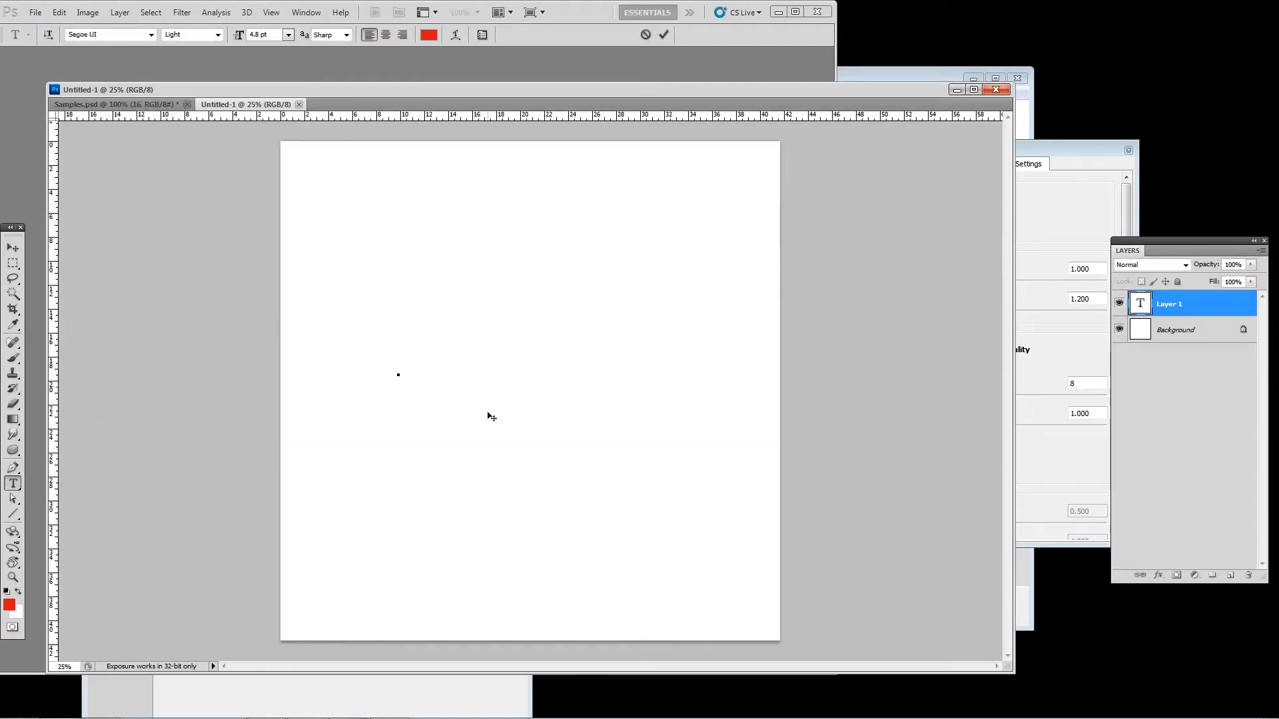
pyautogui.click(303, 12)
pyautogui.click(319, 160)
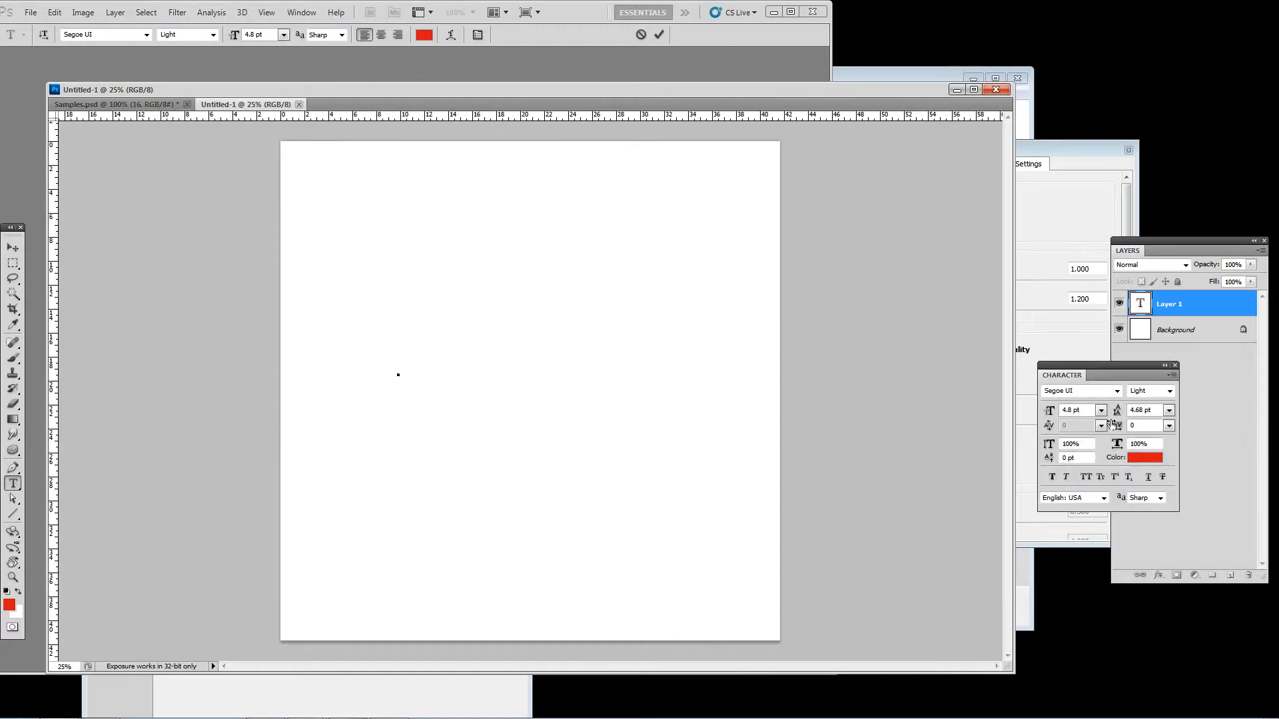
pyautogui.moveTo(1117, 411); pyautogui.dragTo(1275, 478)
pyautogui.moveTo(1051, 411); pyautogui.dragTo(4, 326)
pyautogui.write('Anti')
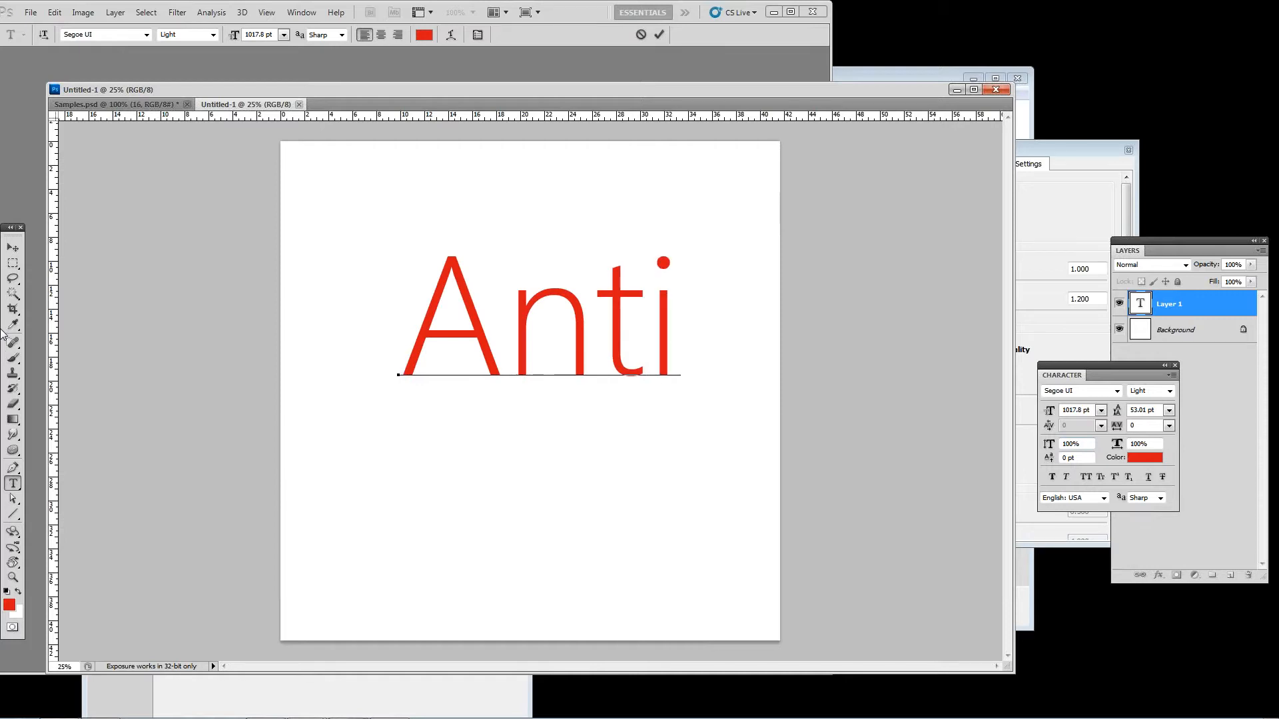
# Step: Increase the text's leading to 228.01 pt and add "Aliasing" as a second line below "Anti"
pyautogui.hotkey('ctrl', 'a')
pyautogui.moveTo(1118, 411); pyautogui.dragTo(1204, 442)
pyautogui.click(674, 338)
pyautogui.press('Return')
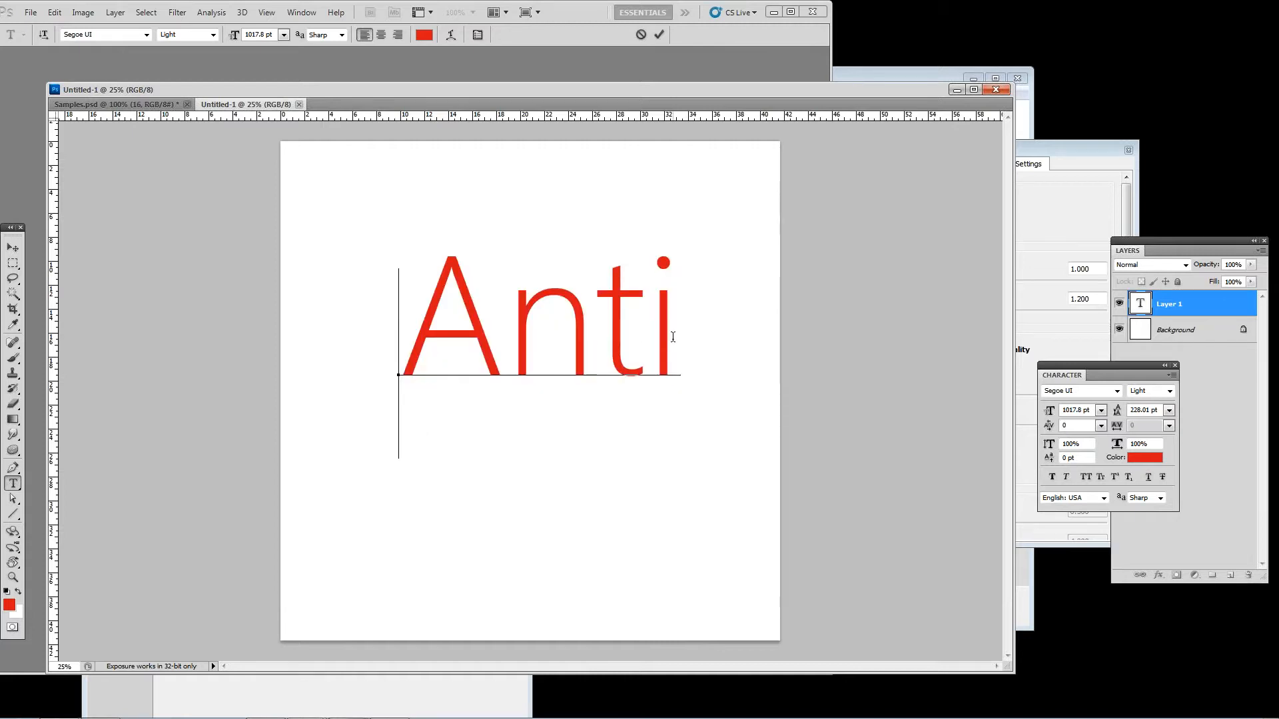
pyautogui.write('Aliasing')
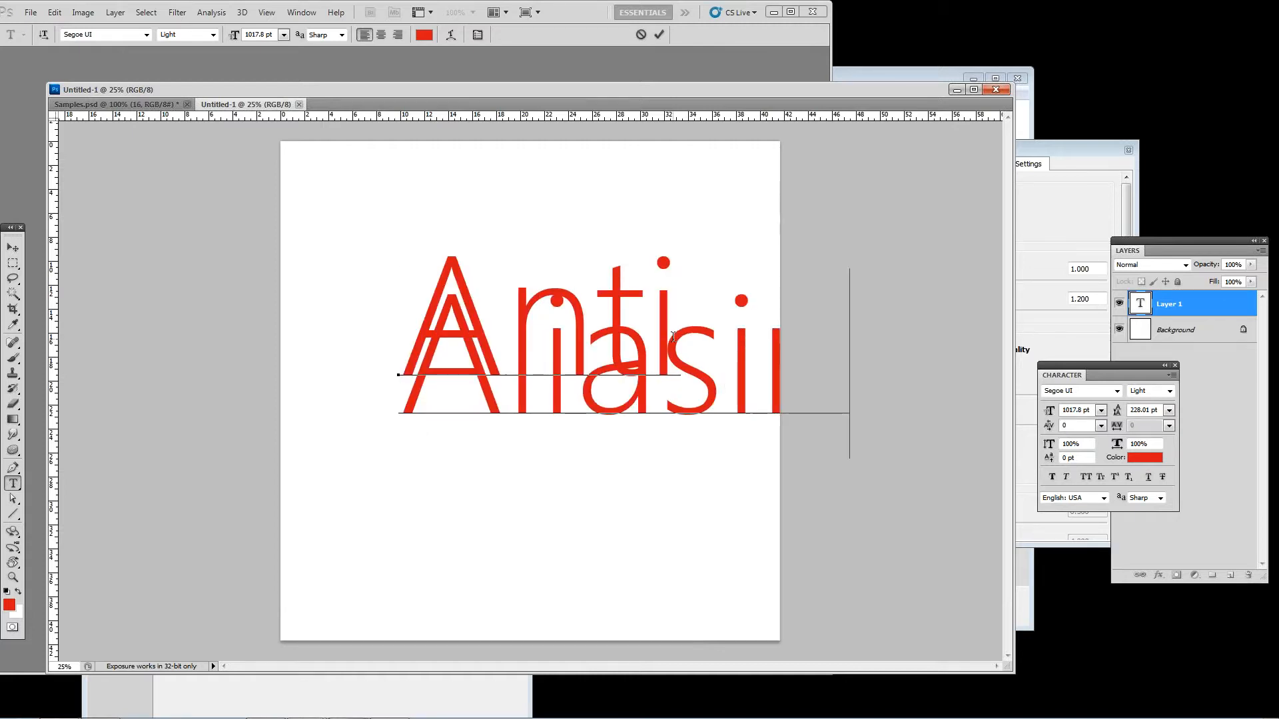
# Step: Set the leading of both text lines to 965.01 pt and move the text block left on the canvas
pyautogui.hotkey('ctrl', 'a')
pyautogui.moveTo(1118, 411); pyautogui.dragTo(1276, 433)
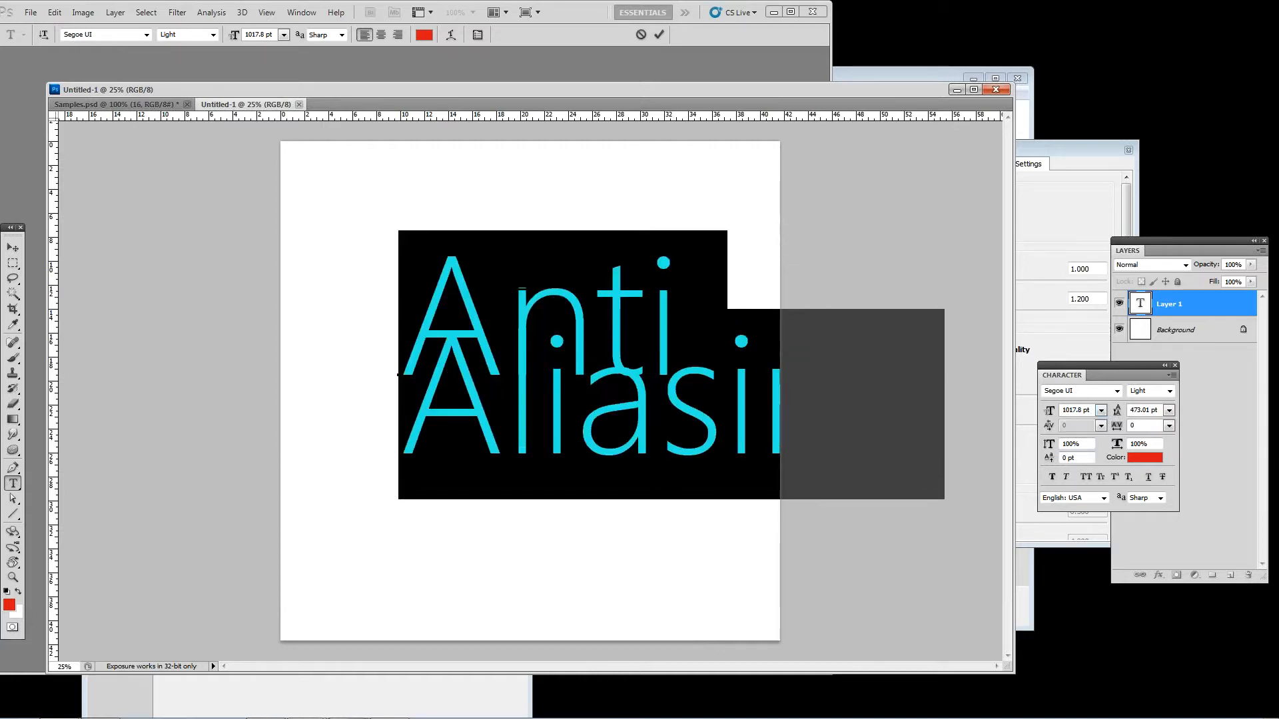
pyautogui.moveTo(1114, 410); pyautogui.dragTo(1277, 471)
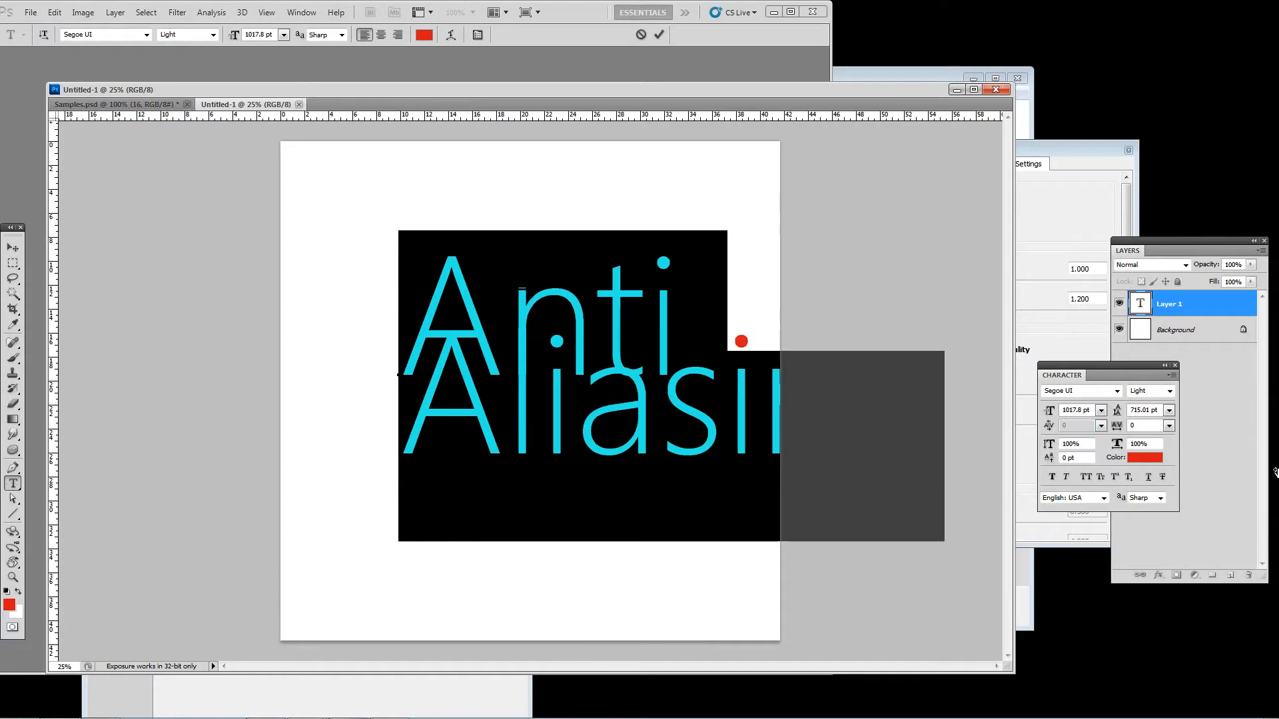
pyautogui.moveTo(1117, 411); pyautogui.dragTo(1277, 427)
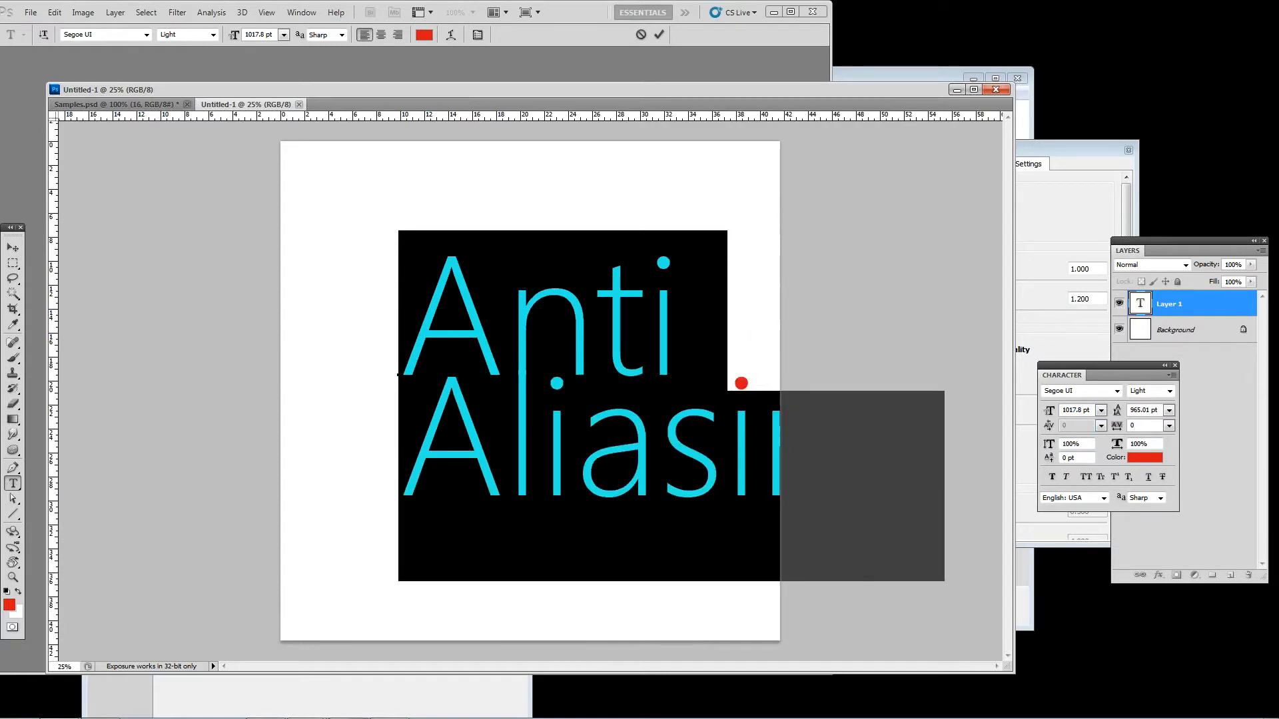
pyautogui.click(13, 248)
pyautogui.moveTo(429, 338); pyautogui.dragTo(353, 332)
# Step: Examine the pixels along the slanted edge of the letter A at 1200% magnification
pyautogui.click(14, 577)
pyautogui.click(323, 360)
pyautogui.click(323, 360)
pyautogui.click(323, 360)
pyautogui.click(323, 359)
pyautogui.click(323, 360)
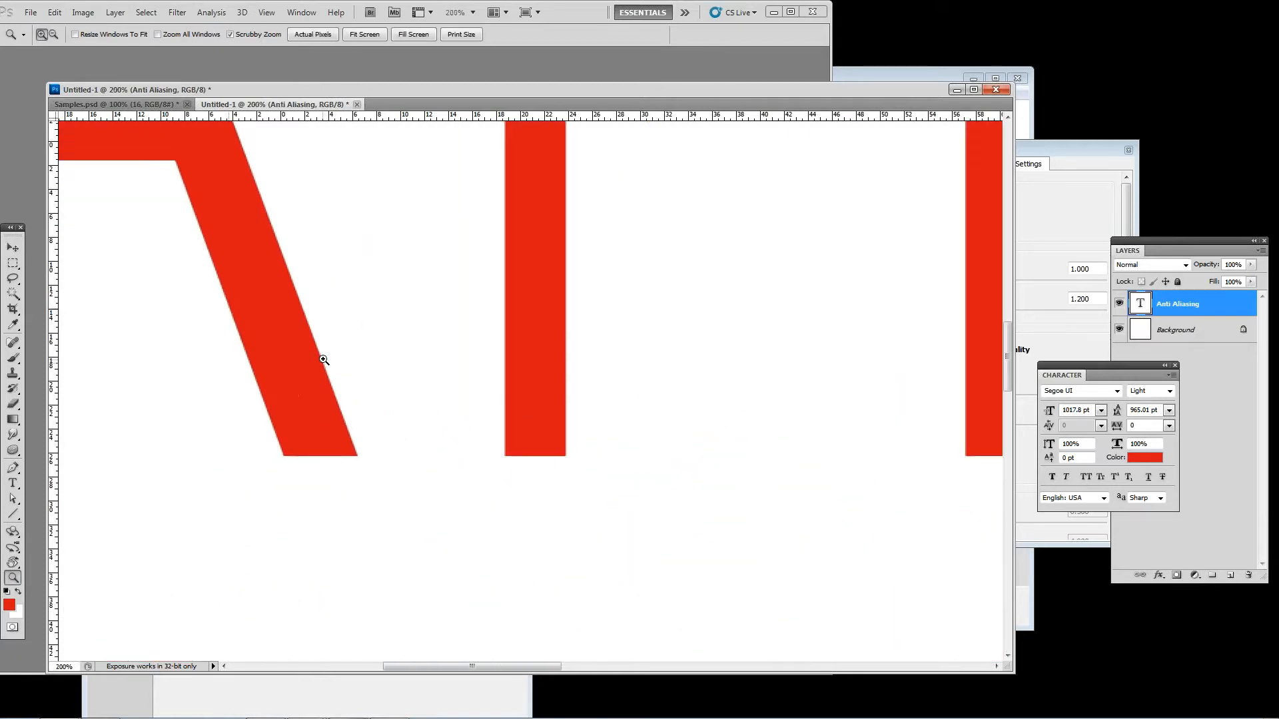
pyautogui.click(323, 360)
pyautogui.moveTo(365, 331); pyautogui.dragTo(508, 522)
pyautogui.click(429, 423)
pyautogui.click(429, 423)
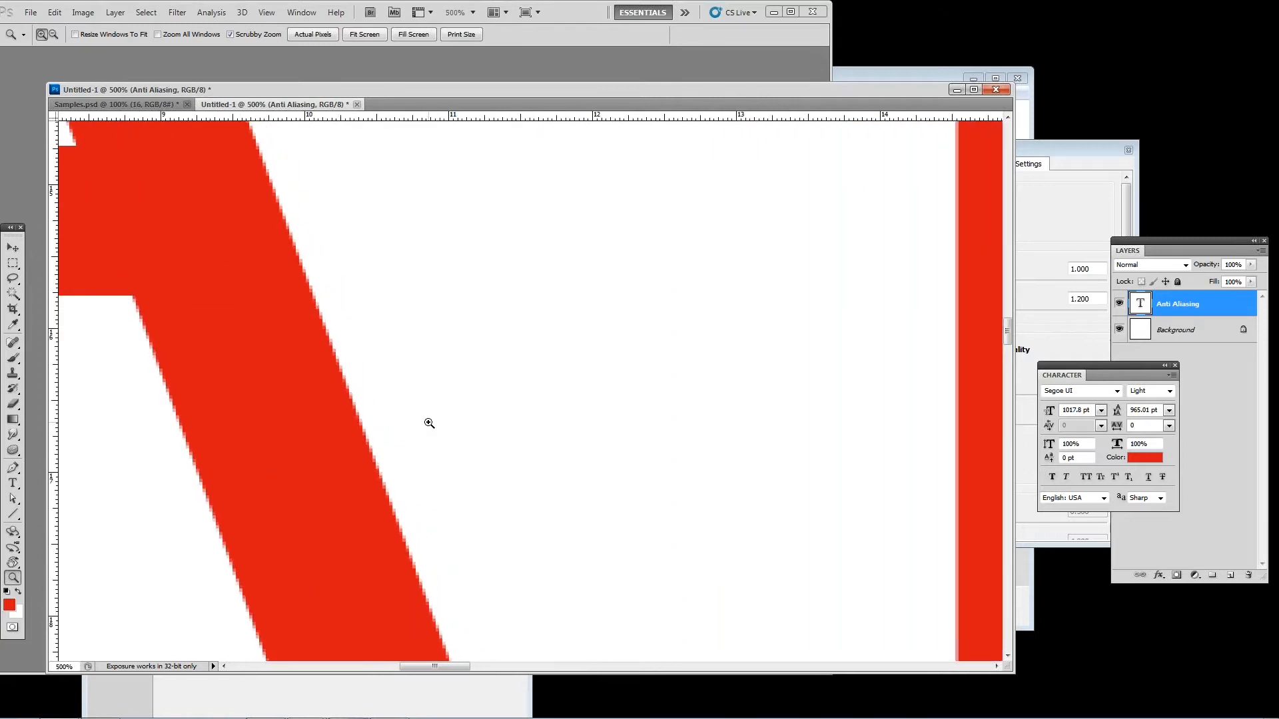
pyautogui.click(429, 423)
pyautogui.click(429, 423)
pyautogui.click(429, 423)
pyautogui.click(429, 423)
pyautogui.moveTo(440, 389); pyautogui.dragTo(443, 389)
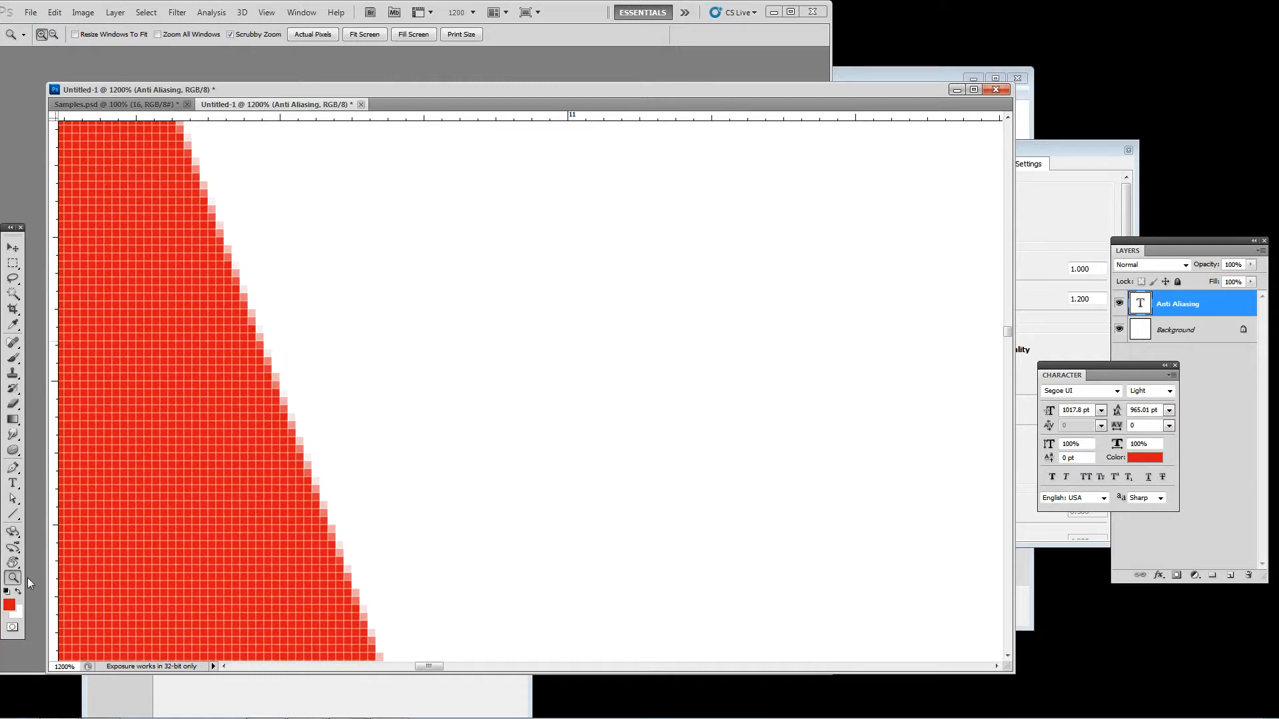
# Step: Sample several pixels along the letter A's edge in the color picker and accept white (ffffff) as the foreground color
pyautogui.click(9, 605)
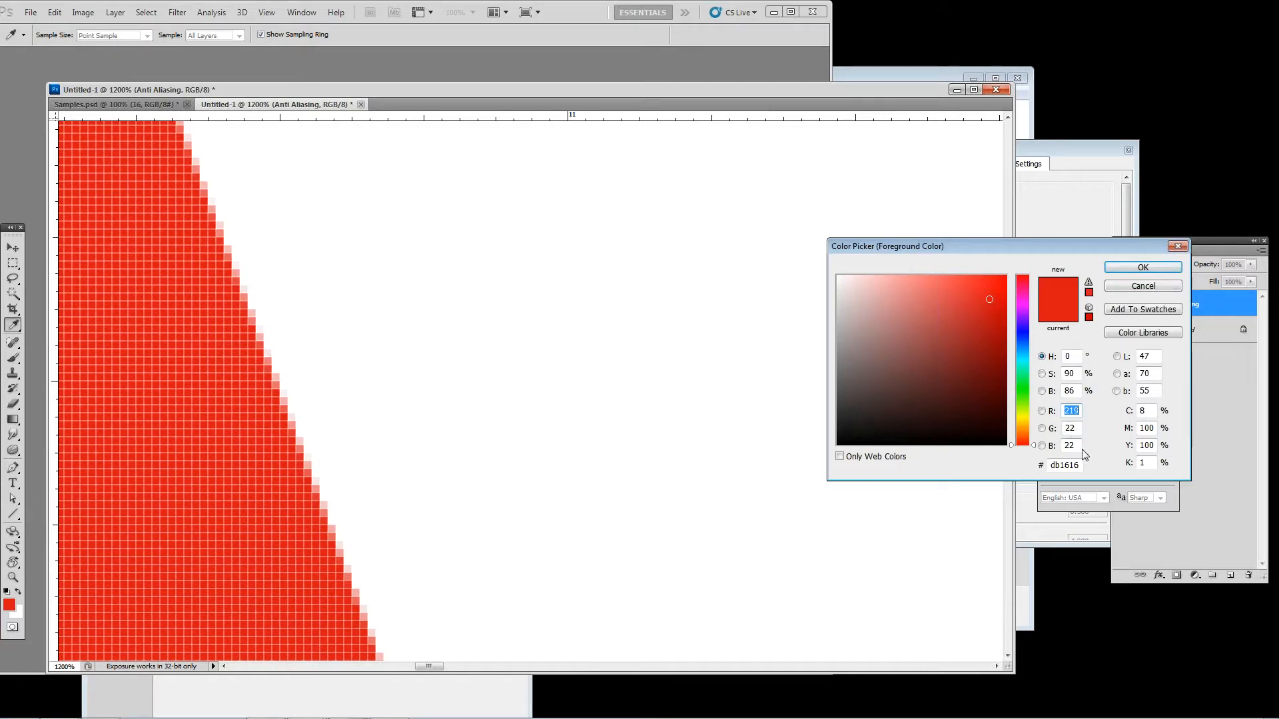
pyautogui.click(258, 316)
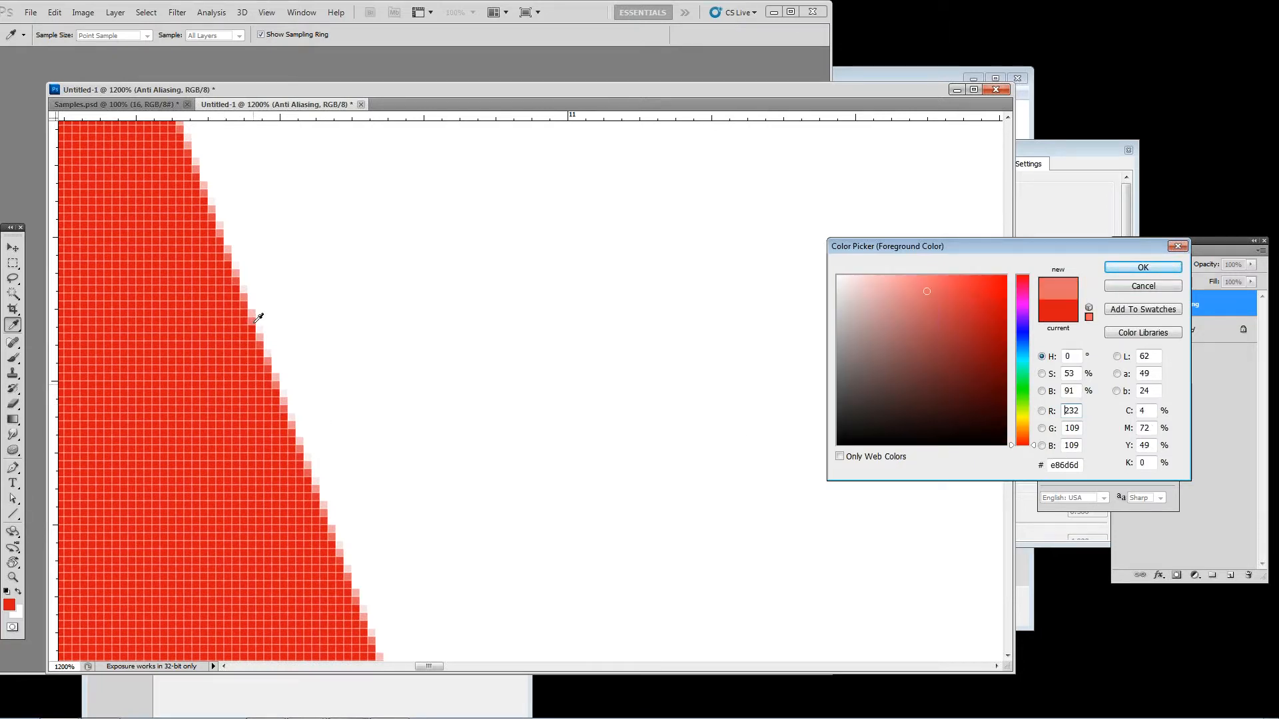
pyautogui.doubleClick(1079, 411)
pyautogui.doubleClick(1074, 428)
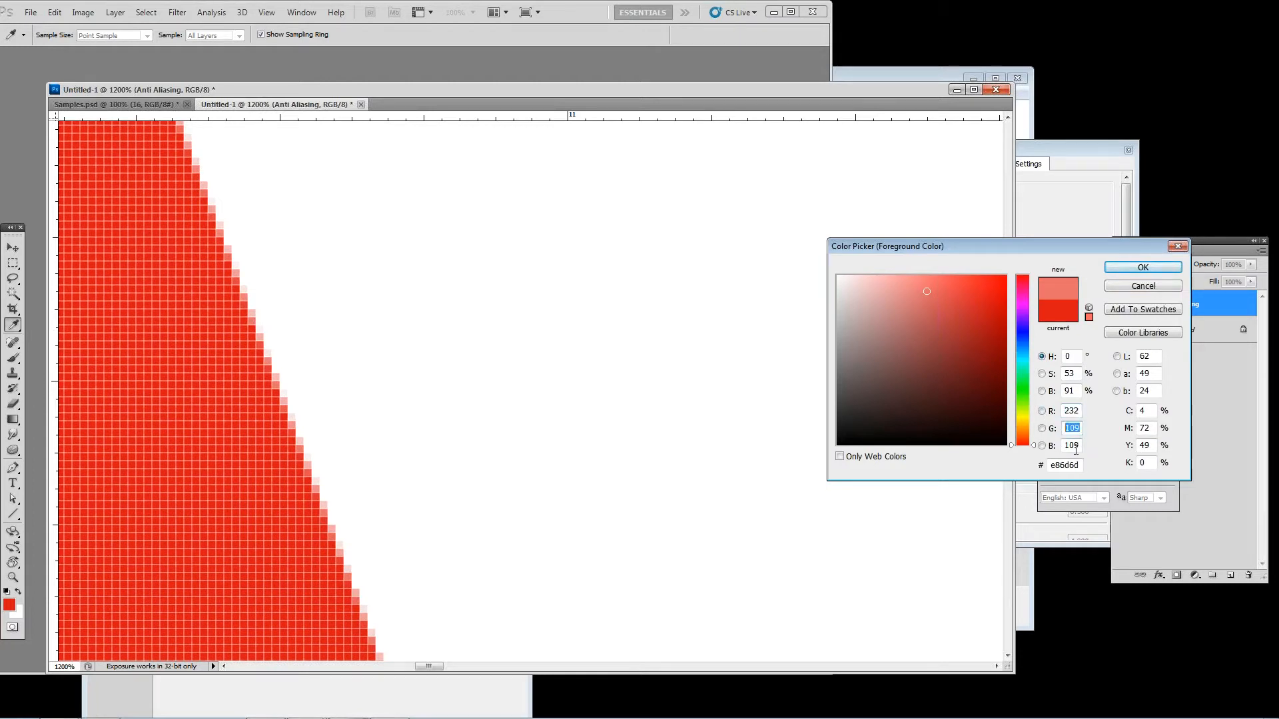
pyautogui.click(277, 377)
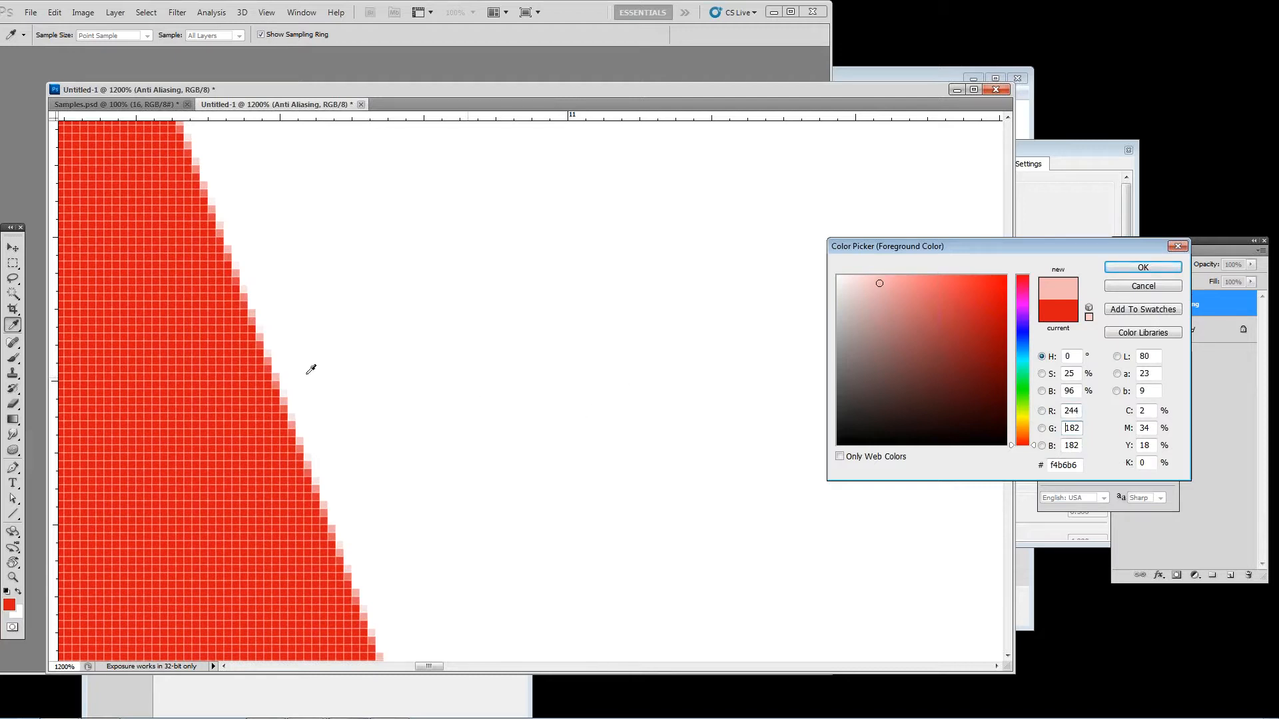
pyautogui.click(278, 367)
pyautogui.click(275, 374)
pyautogui.click(280, 366)
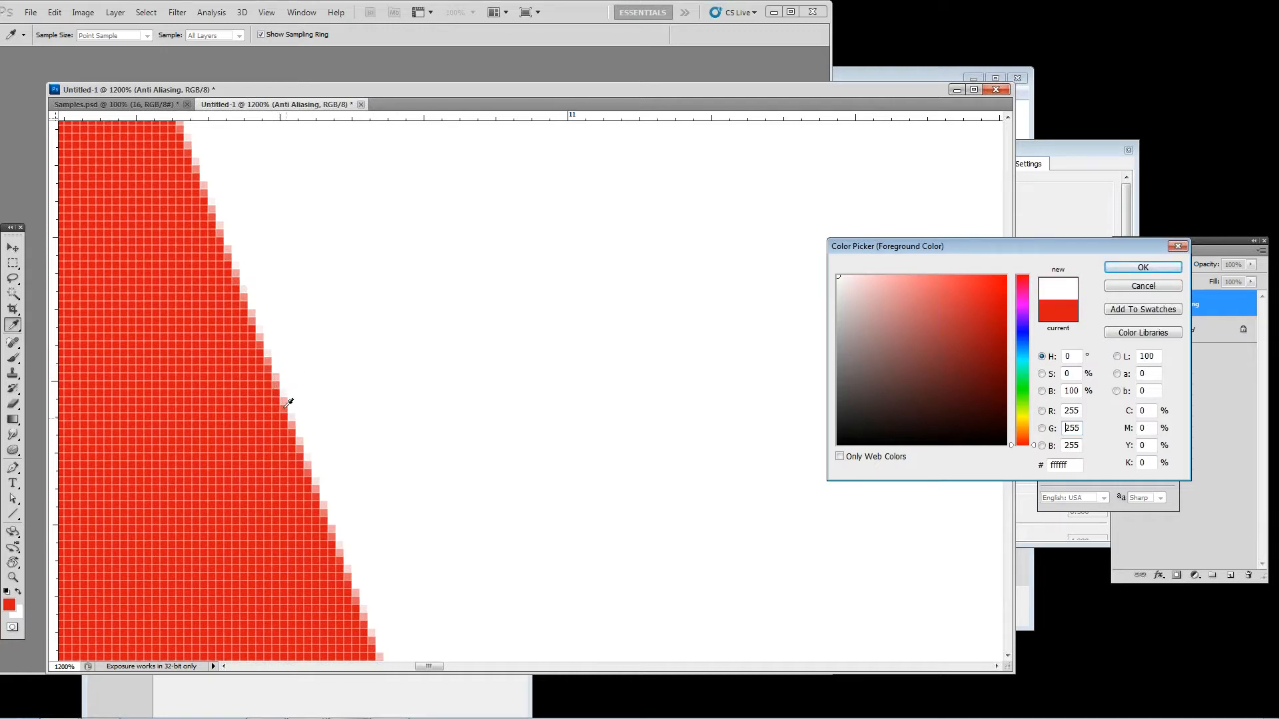
pyautogui.click(1138, 268)
# Step: Set the whole text's anti-aliasing method to None and inspect the letter A's slanted edge at 400% magnification
pyautogui.press('z')
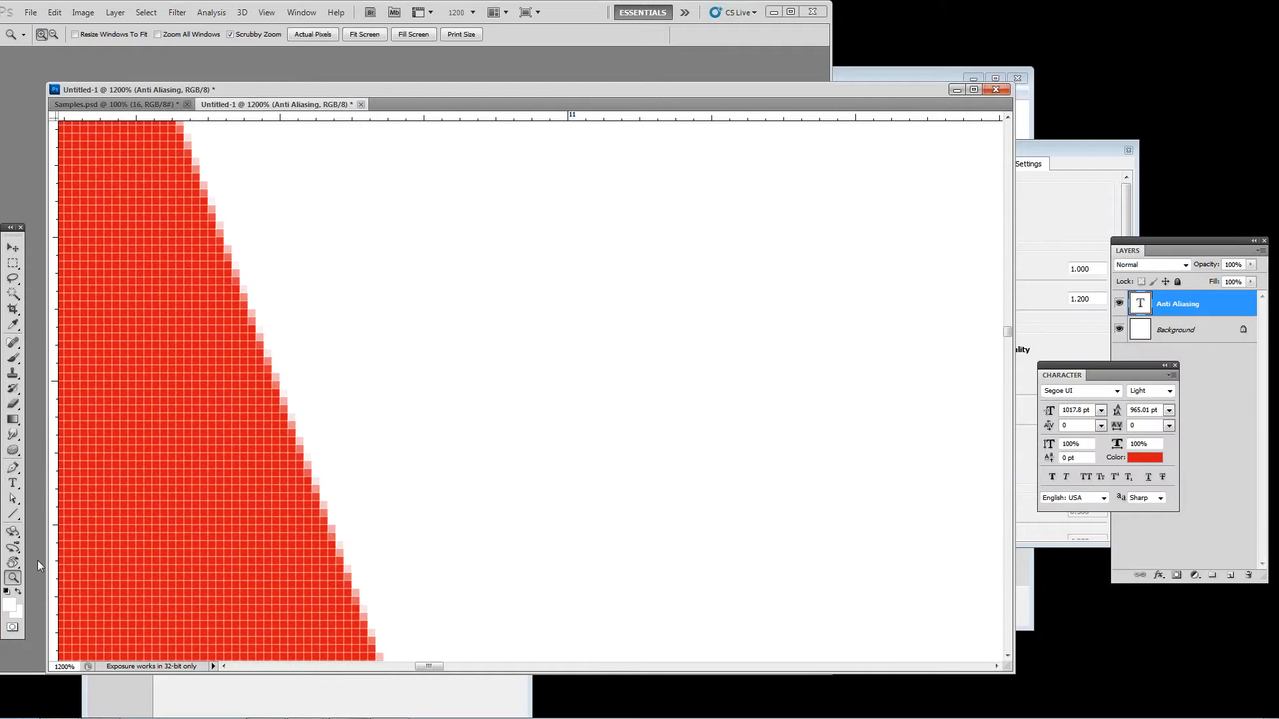
pyautogui.keyDown('alt'); pyautogui.scroll(-7, 321, 517); pyautogui.keyUp('alt')
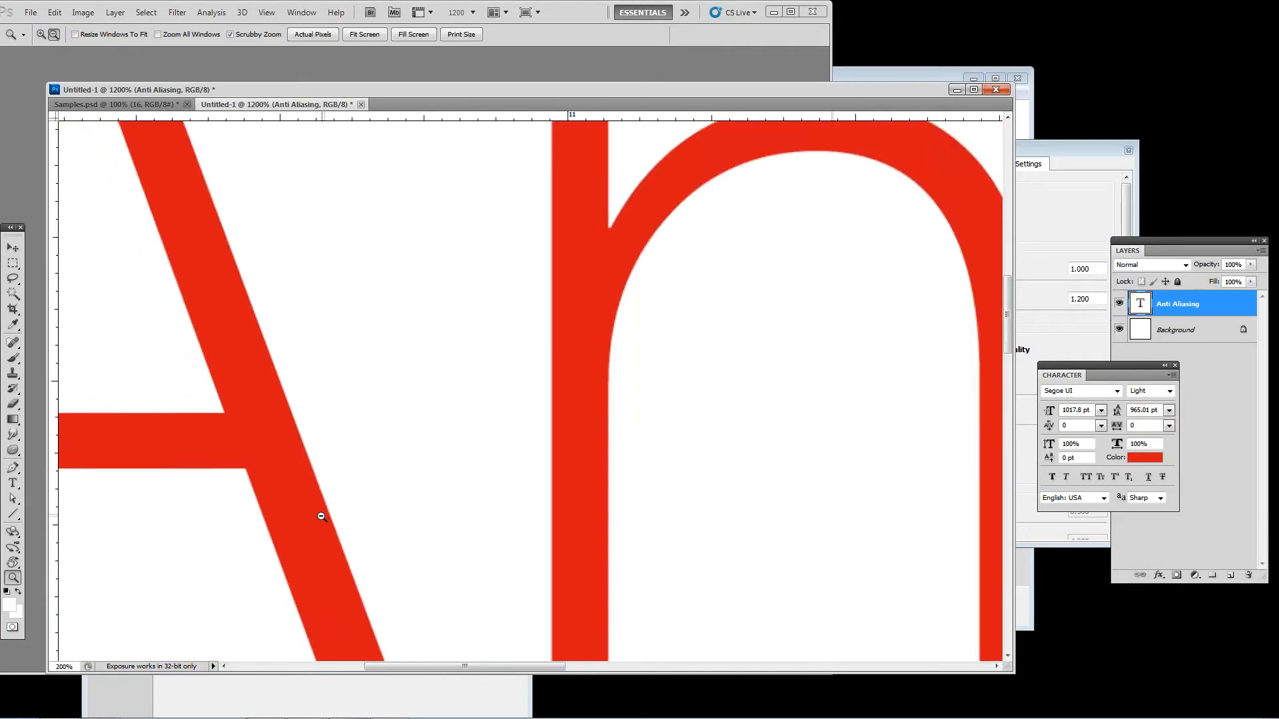
pyautogui.keyDown('alt'); pyautogui.click(321, 517); pyautogui.keyUp('alt')
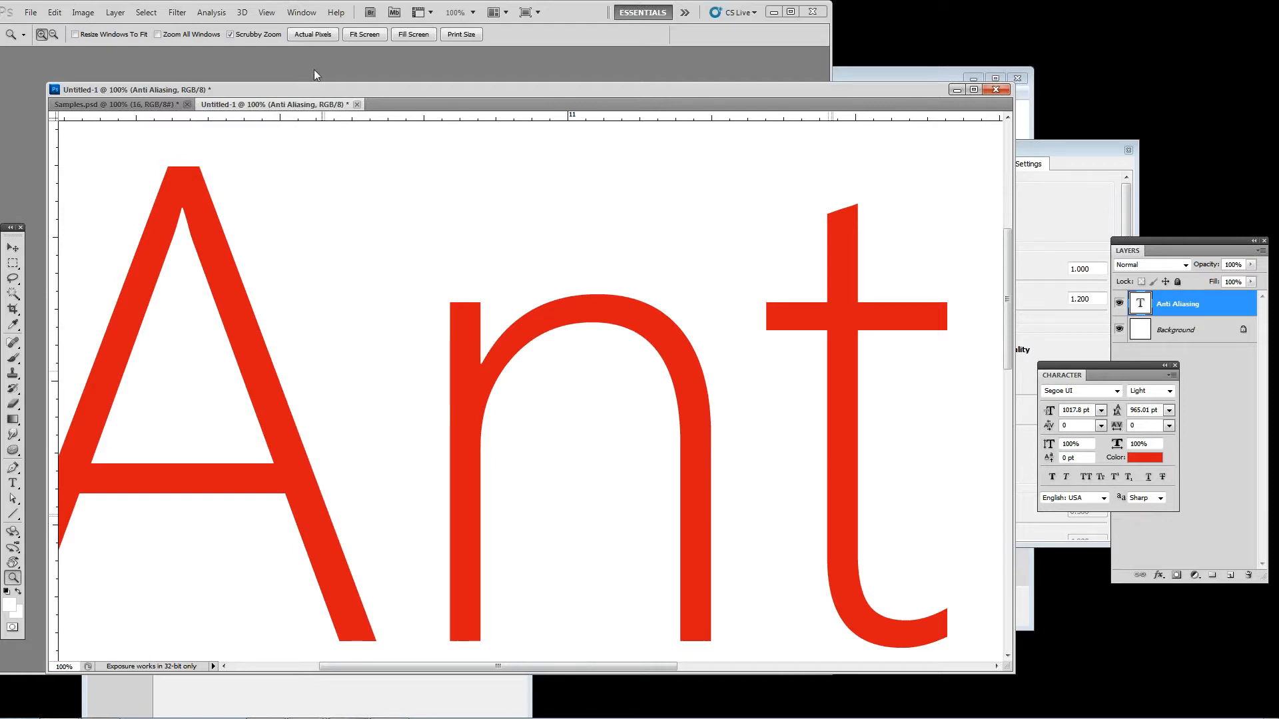
pyautogui.click(12, 484)
pyautogui.doubleClick(186, 442)
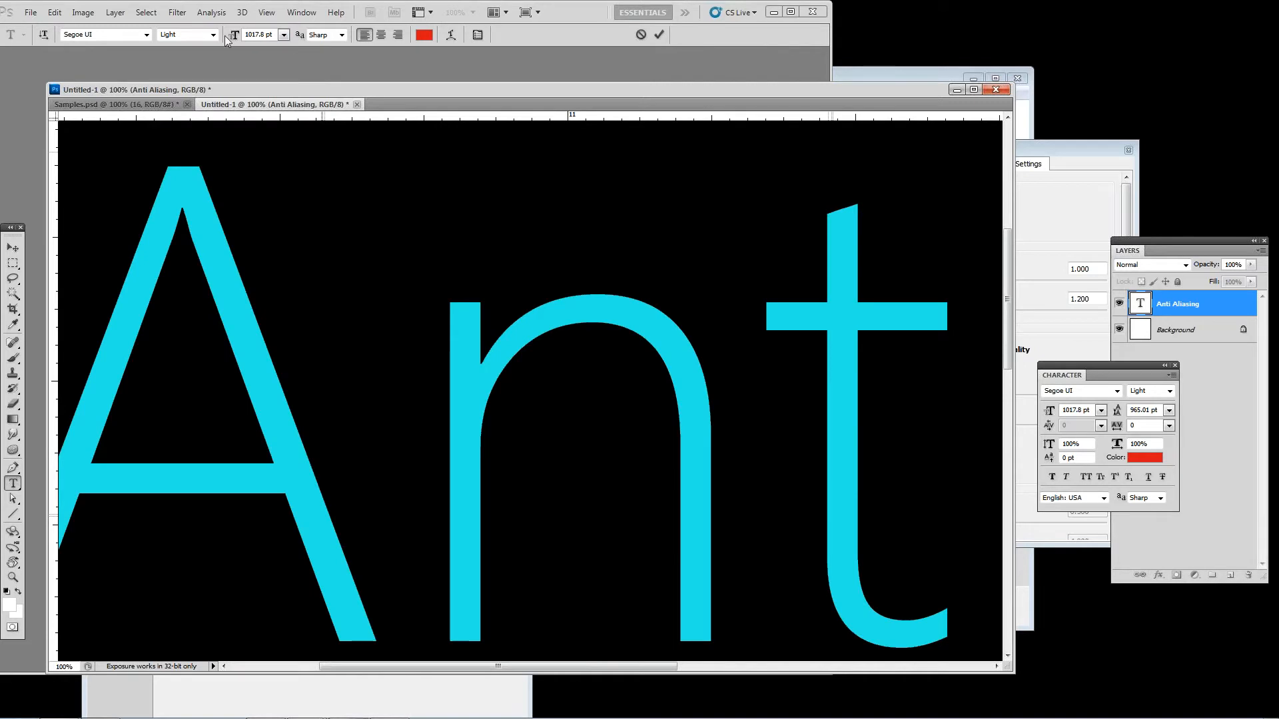
pyautogui.click(342, 36)
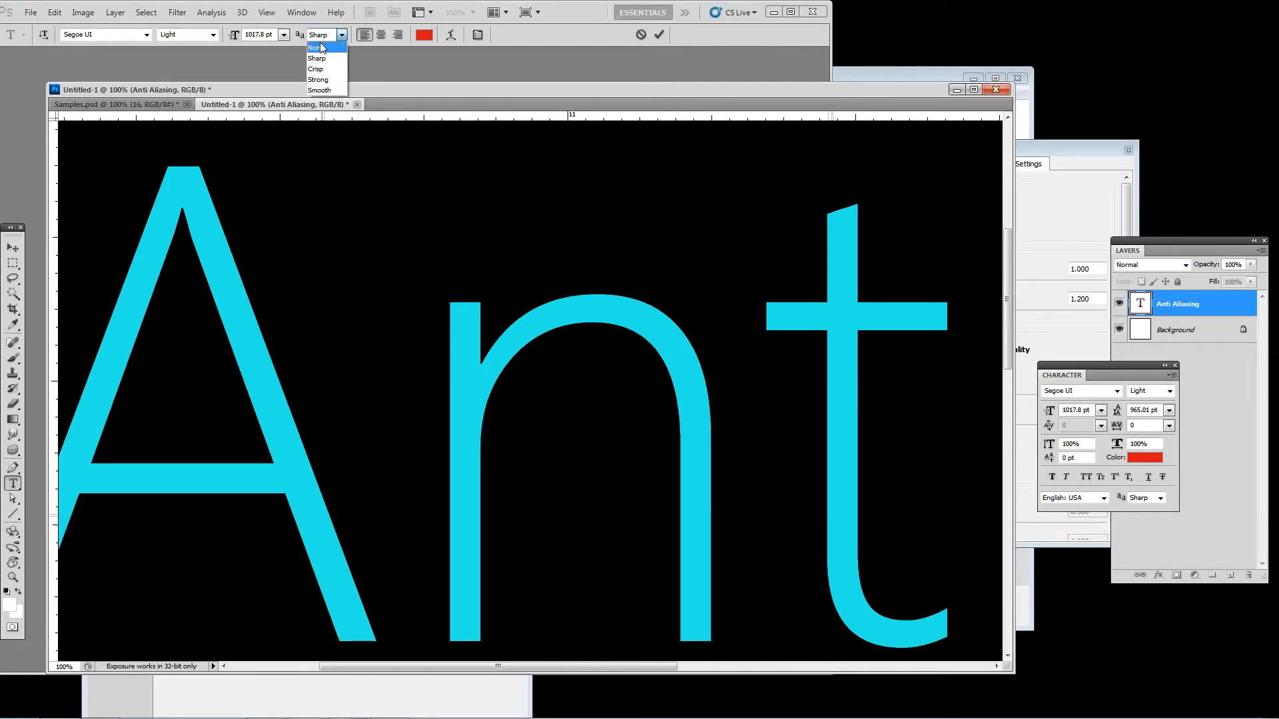
pyautogui.click(322, 47)
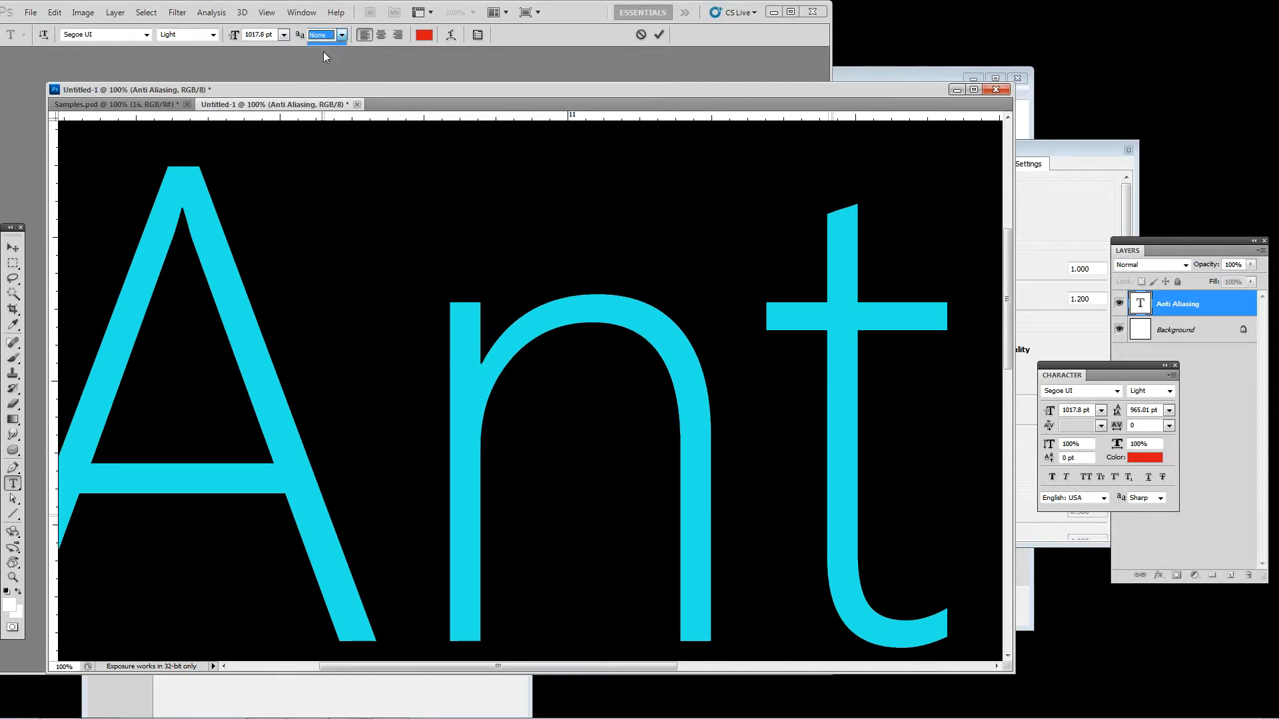
pyautogui.click(12, 248)
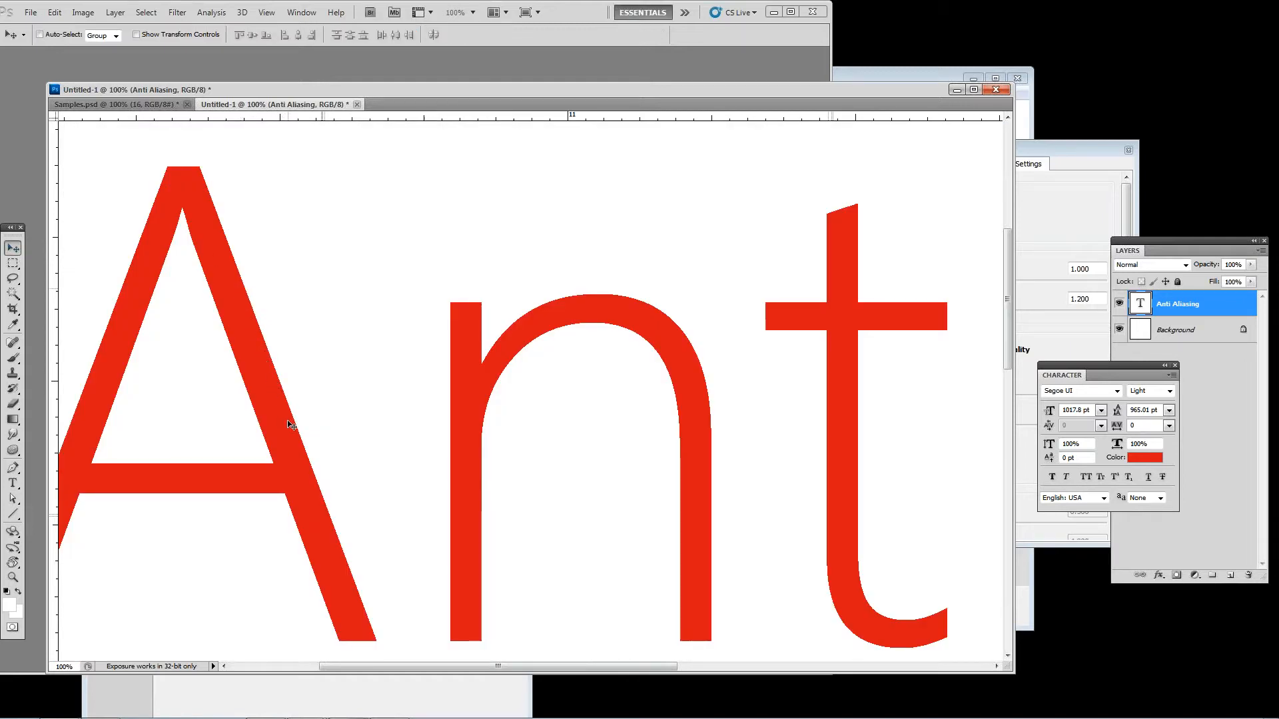
pyautogui.click(12, 577)
pyautogui.click(241, 459)
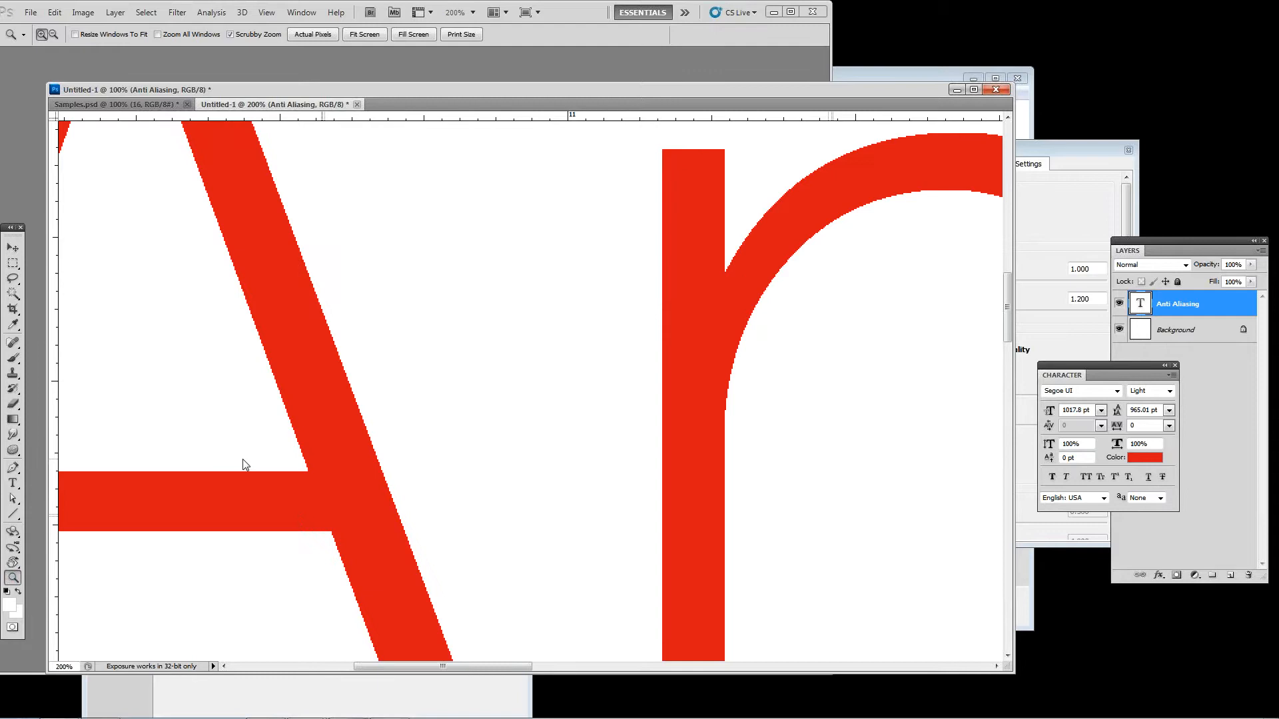
pyautogui.click(313, 412)
pyautogui.moveTo(448, 420); pyautogui.dragTo(463, 552)
# Step: Compare different anti-aliasing methods on the red text's slanted edge and set its anti-aliasing to Strong
pyautogui.click(13, 483)
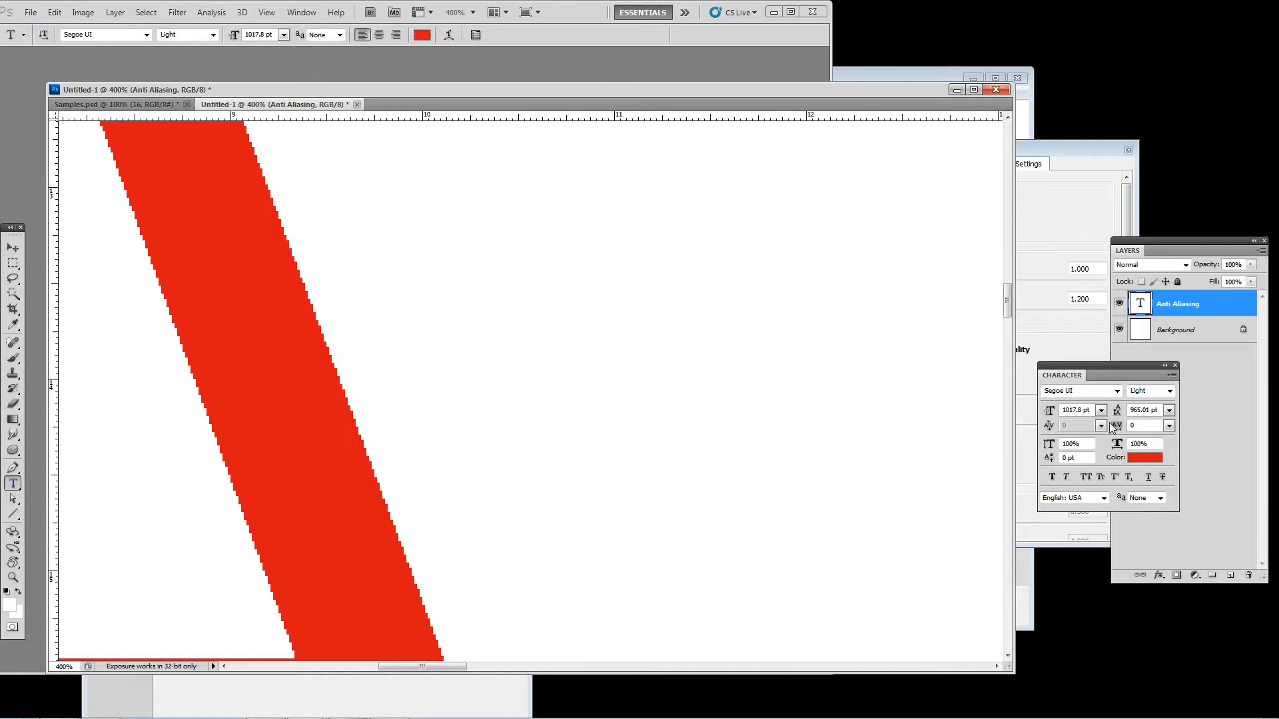
pyautogui.moveTo(1126, 365); pyautogui.dragTo(1015, 339)
pyautogui.click(1034, 472)
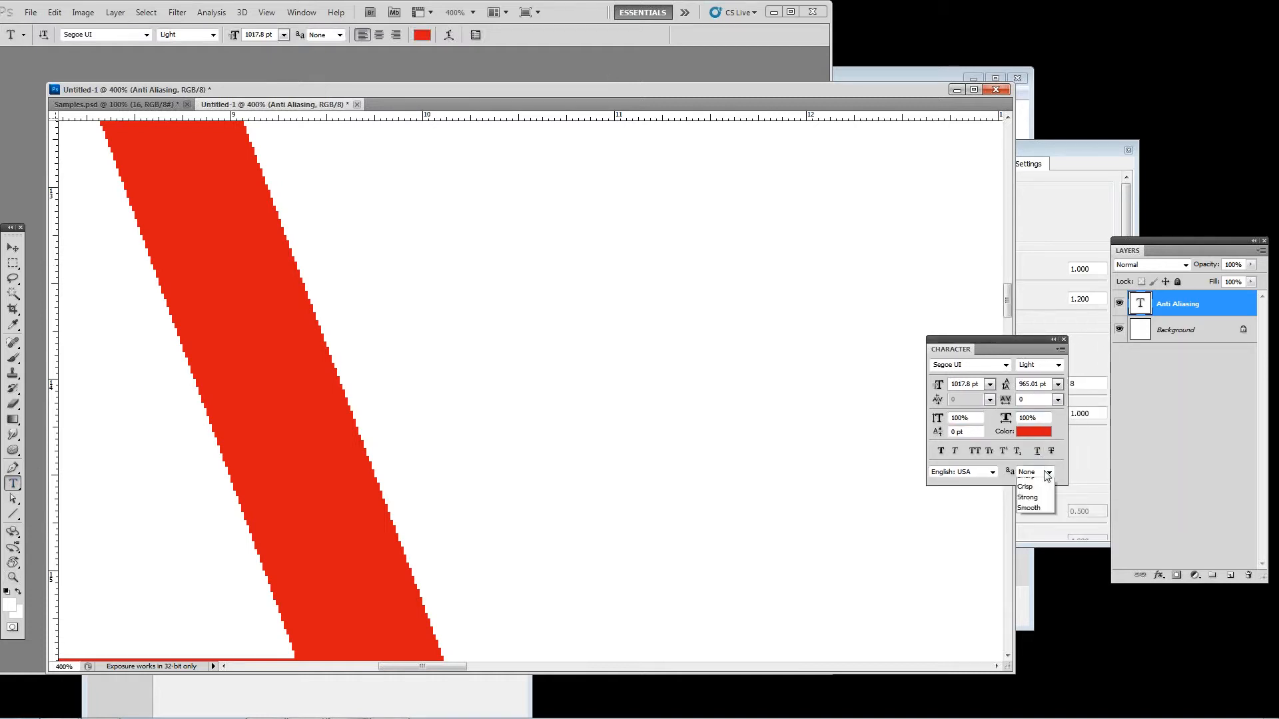
pyautogui.click(1032, 494)
pyautogui.click(1036, 472)
pyautogui.click(1042, 513)
pyautogui.click(1035, 471)
pyautogui.click(1040, 485)
pyautogui.click(1036, 472)
pyautogui.click(1039, 513)
# Step: Float the anti-aliasing text document in its own window and minimize it to bring Samples.psd into view
pyautogui.moveTo(292, 103); pyautogui.dragTo(329, 253)
pyautogui.moveTo(1090, 254); pyautogui.dragTo(994, 276)
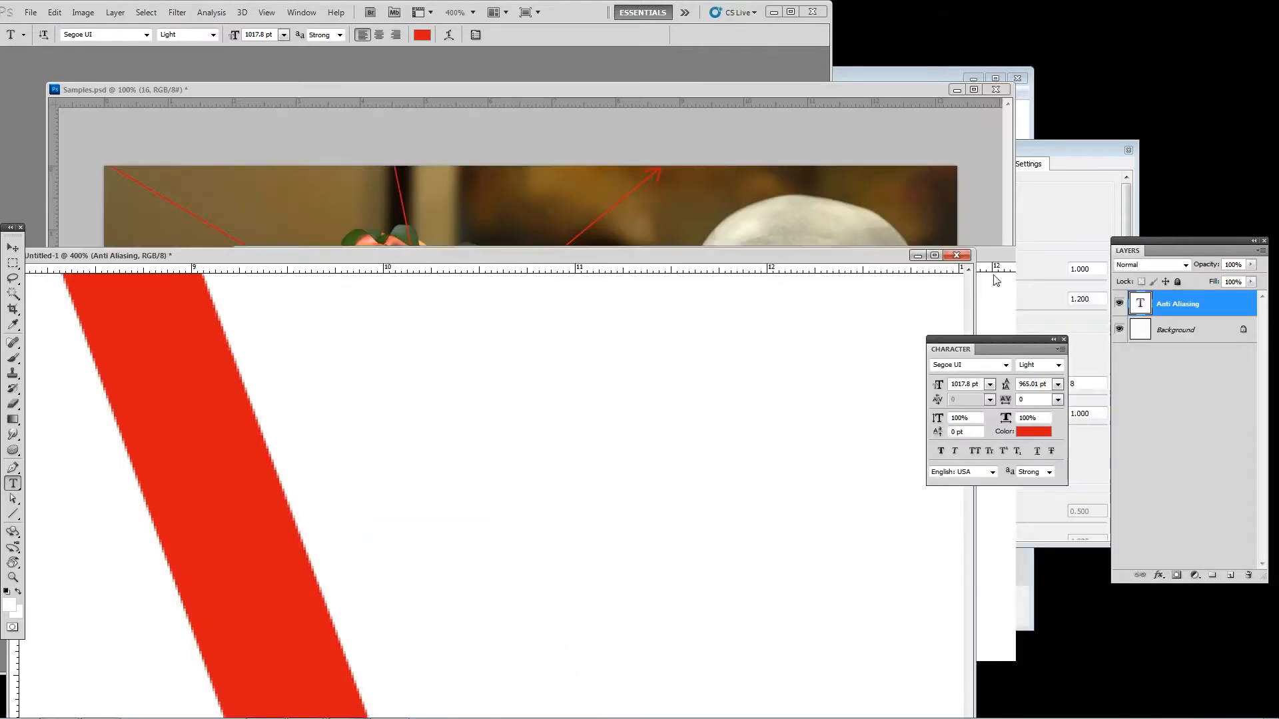
pyautogui.click(918, 255)
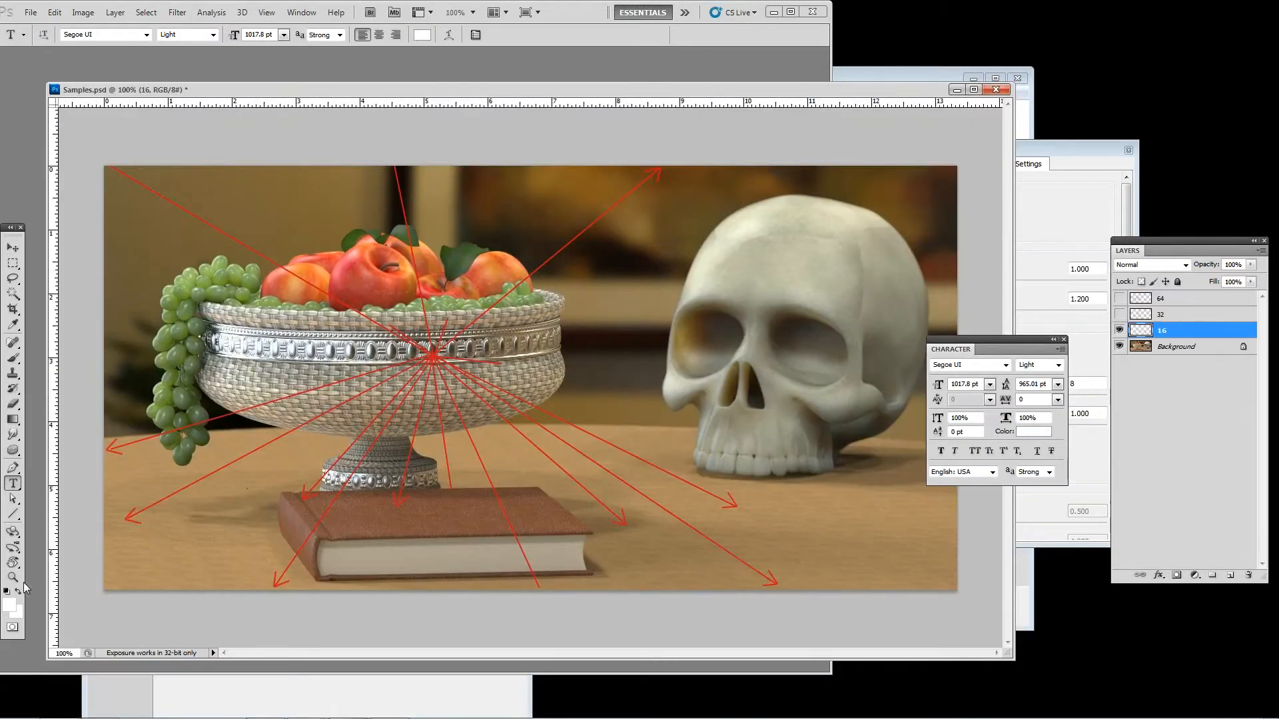
# Step: Examine the fruit bowl and book in Samples.psd at 300% and 200% magnification, ending at 100%
pyautogui.click(13, 578)
pyautogui.click(152, 355)
pyautogui.click(149, 353)
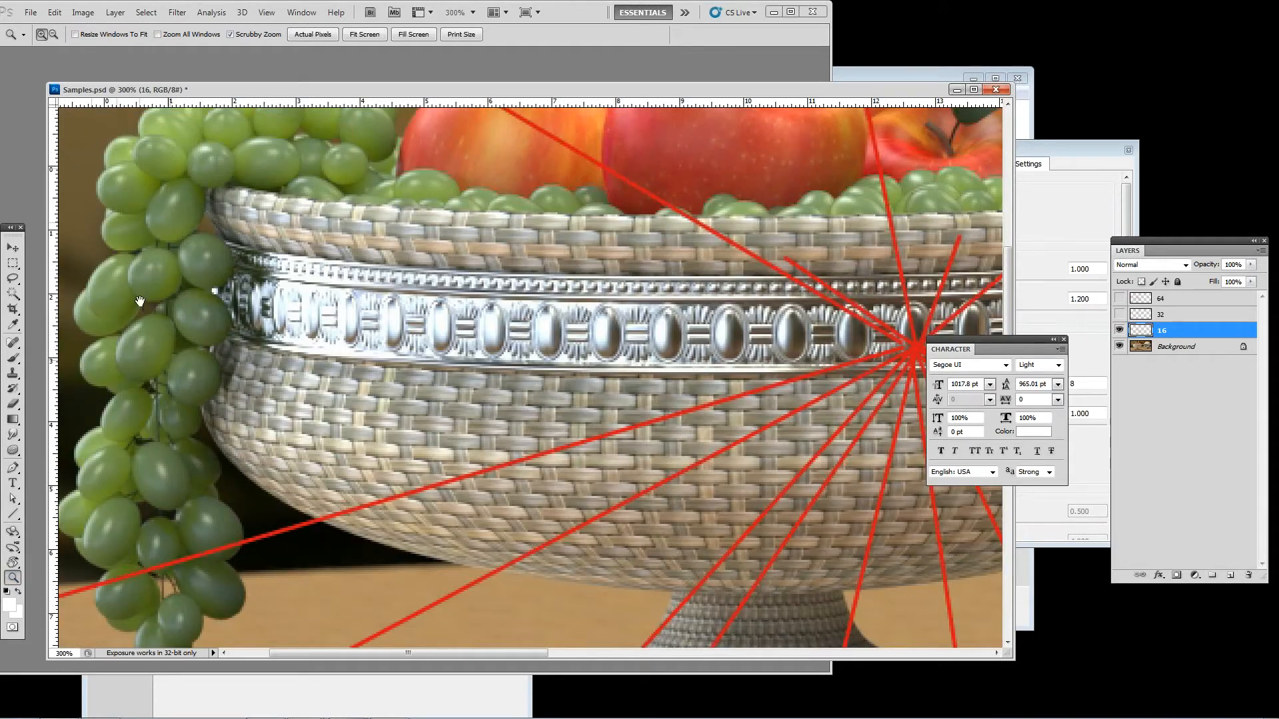
pyautogui.moveTo(250, 350); pyautogui.dragTo(430, 468)
pyautogui.hotkey('ctrl', '-')
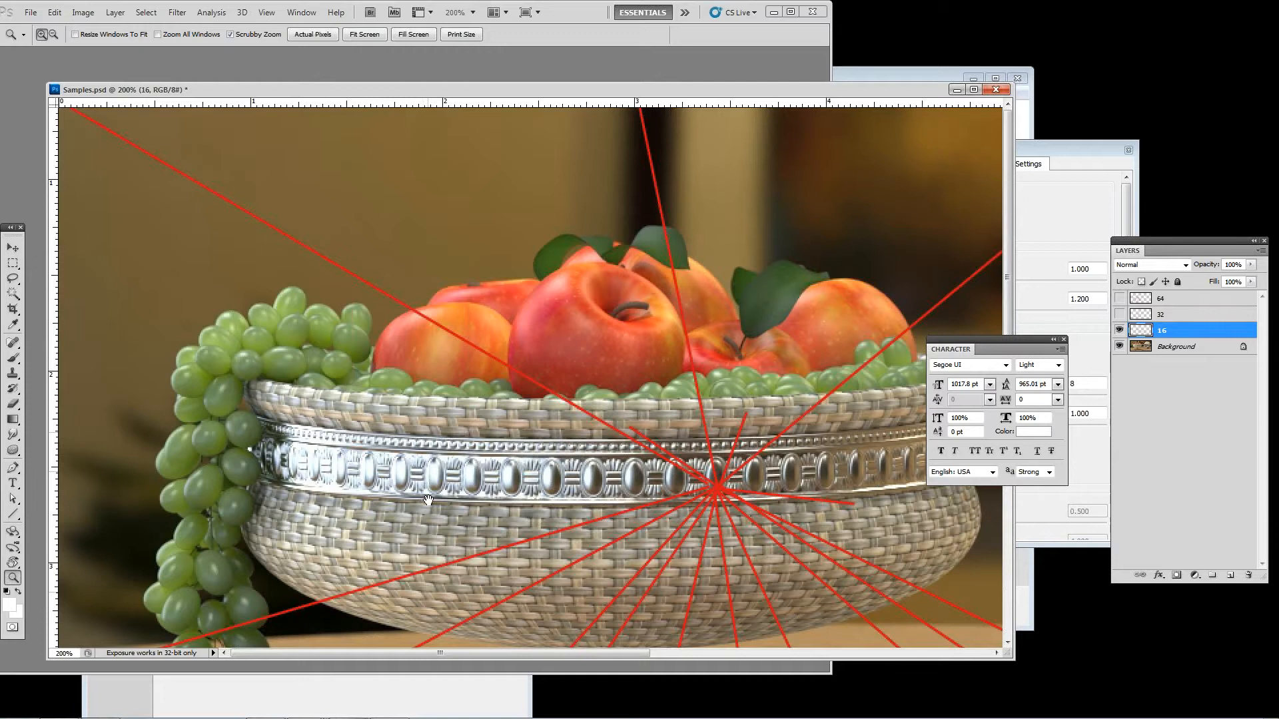
pyautogui.scroll(-2, 427, 501)
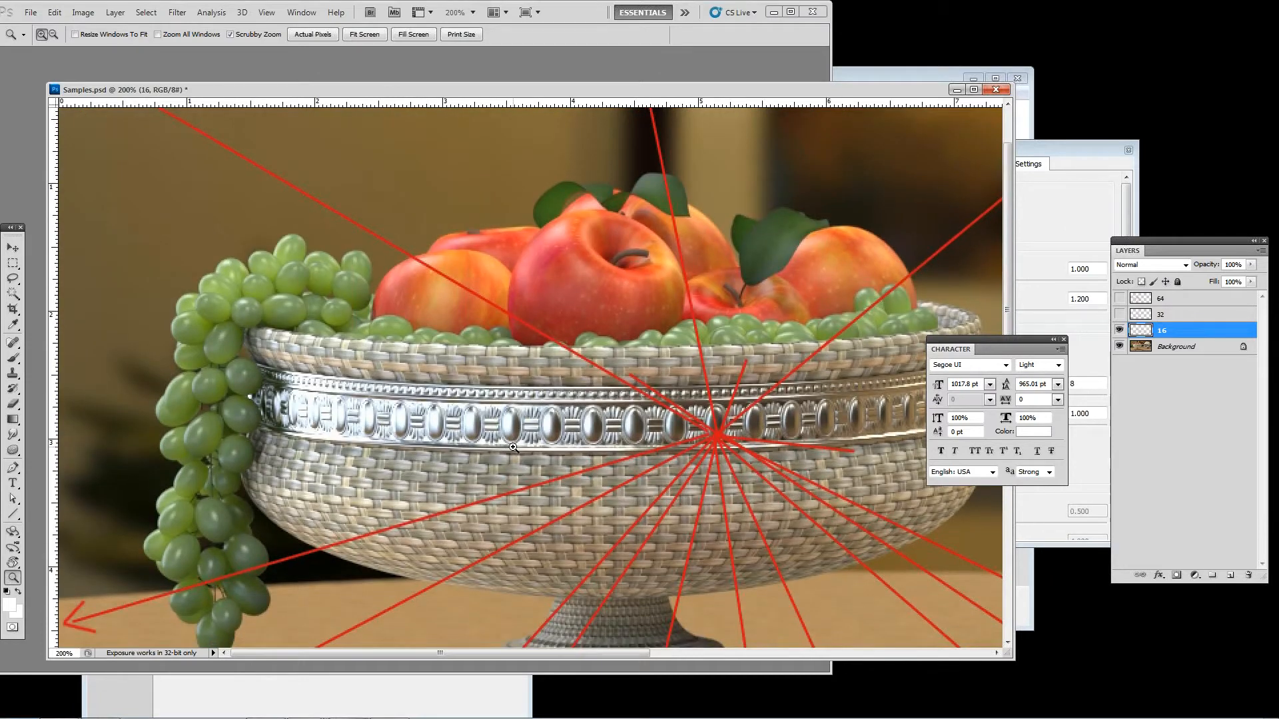
pyautogui.click(791, 11)
pyautogui.scroll(-6, 615, 469)
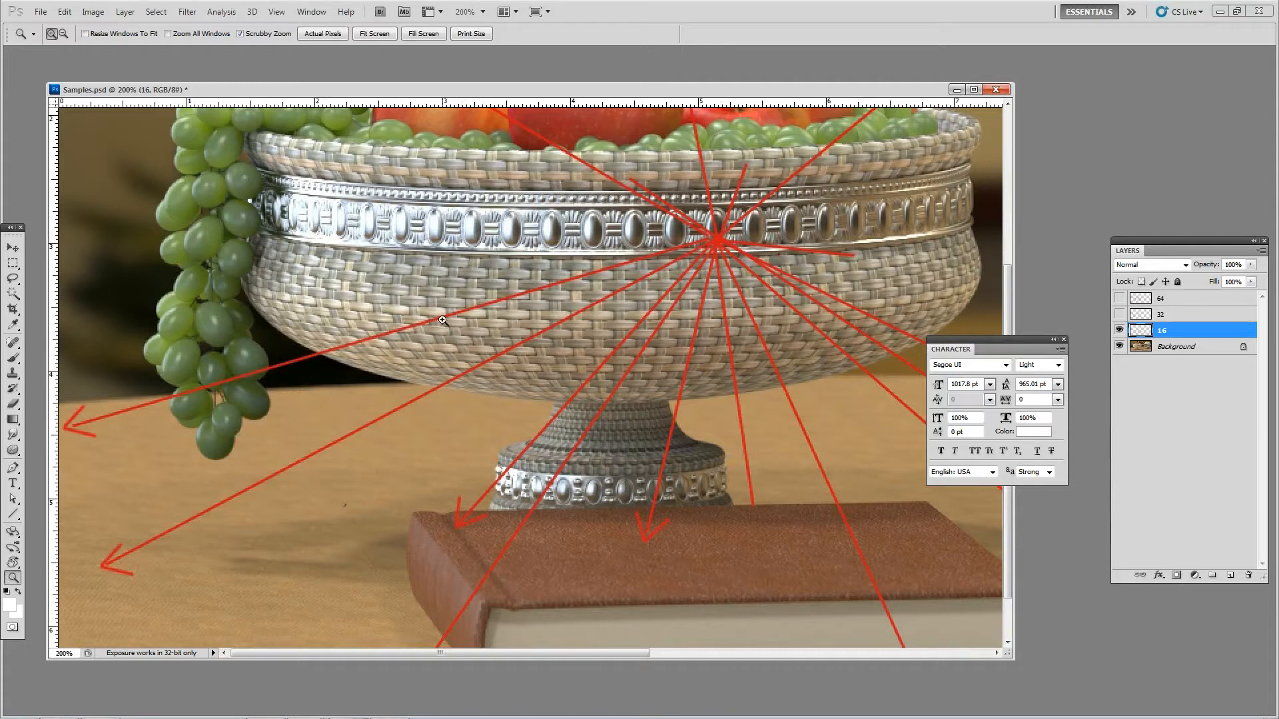
pyautogui.click(323, 34)
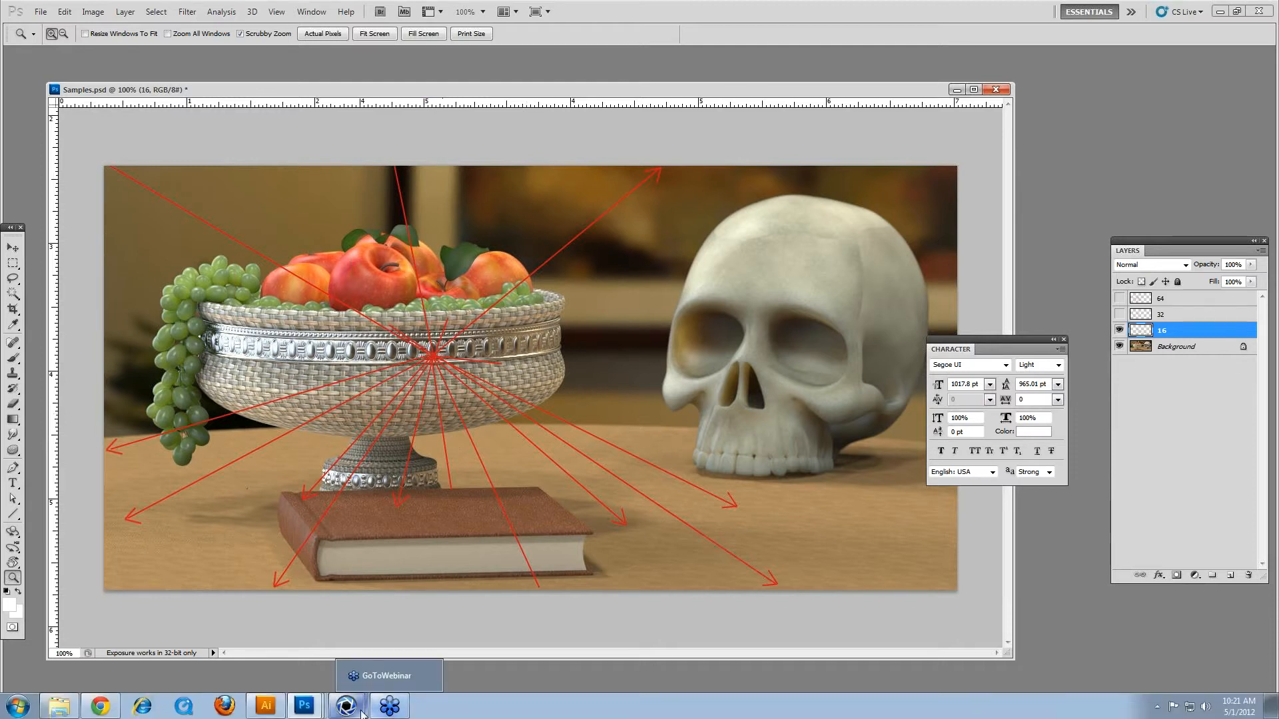
# Step: Switch to KeyShot's ray_bounces.bip scene and minimize Photoshop and the watch scene window
pyautogui.moveTo(347, 706)
pyautogui.click(438, 682)
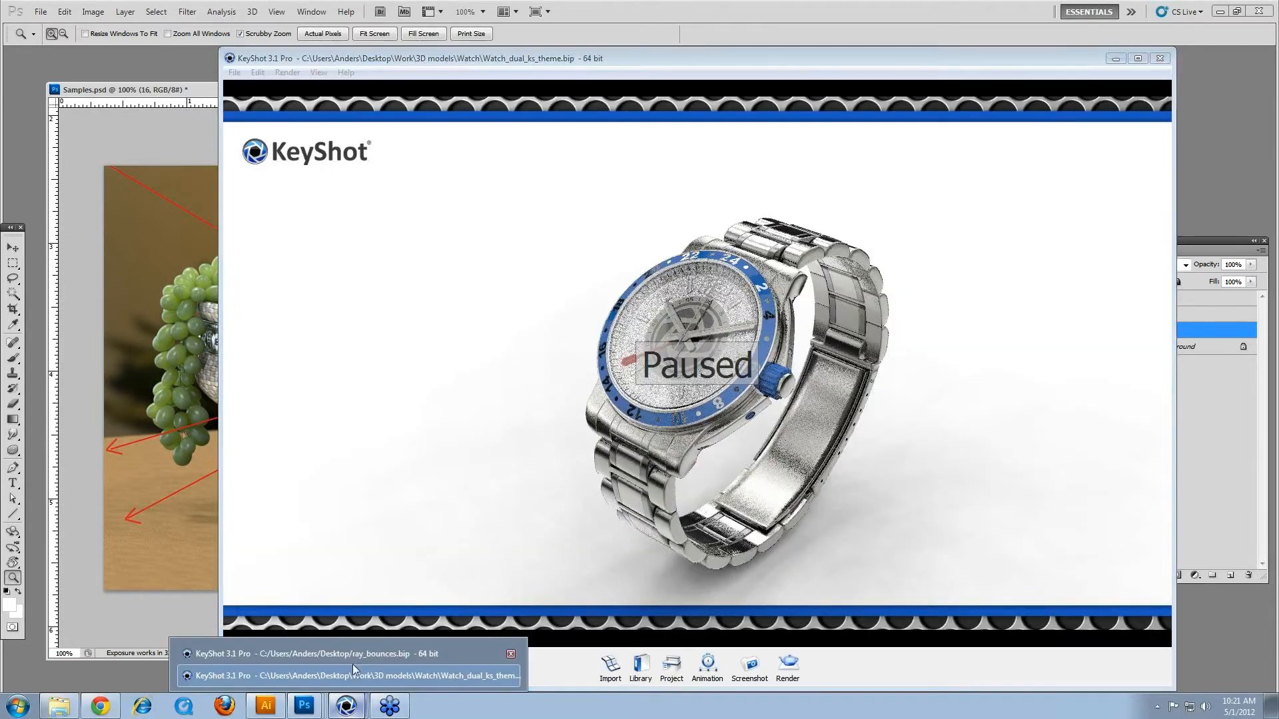
pyautogui.click(354, 665)
pyautogui.moveTo(330, 422); pyautogui.dragTo(912, 310)
pyautogui.moveTo(746, 77); pyautogui.dragTo(638, 88)
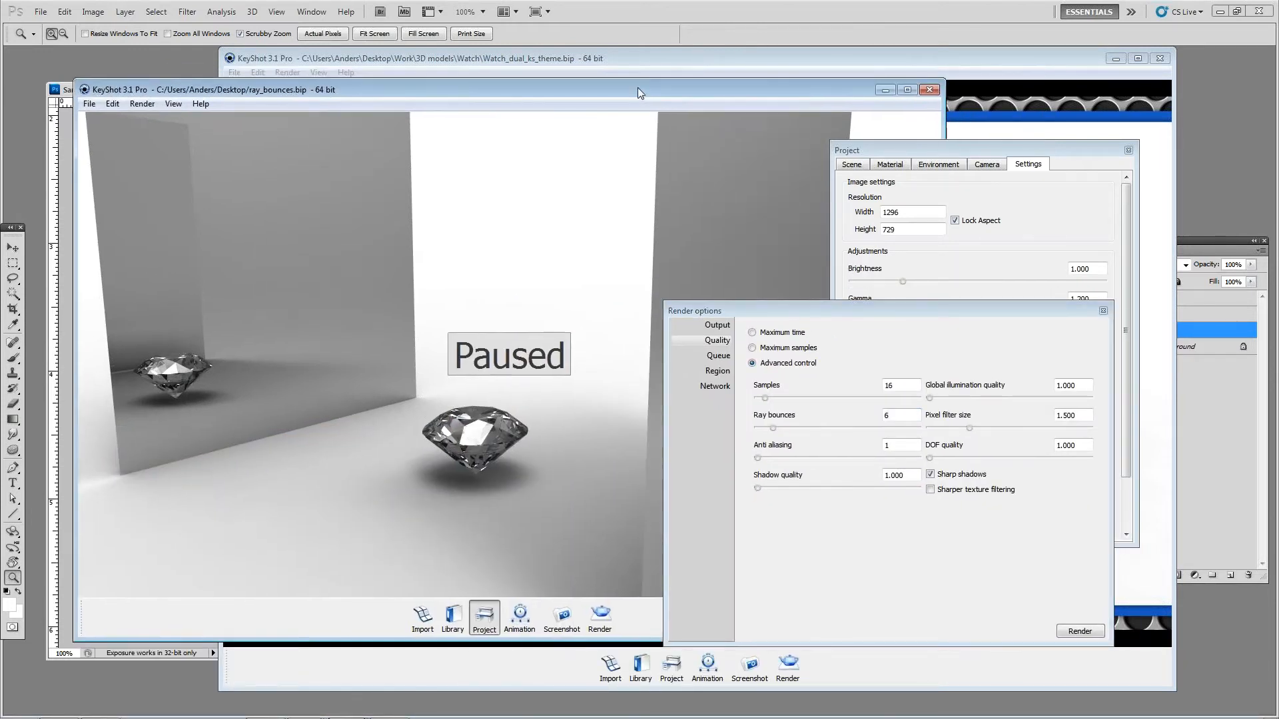
pyautogui.click(1220, 11)
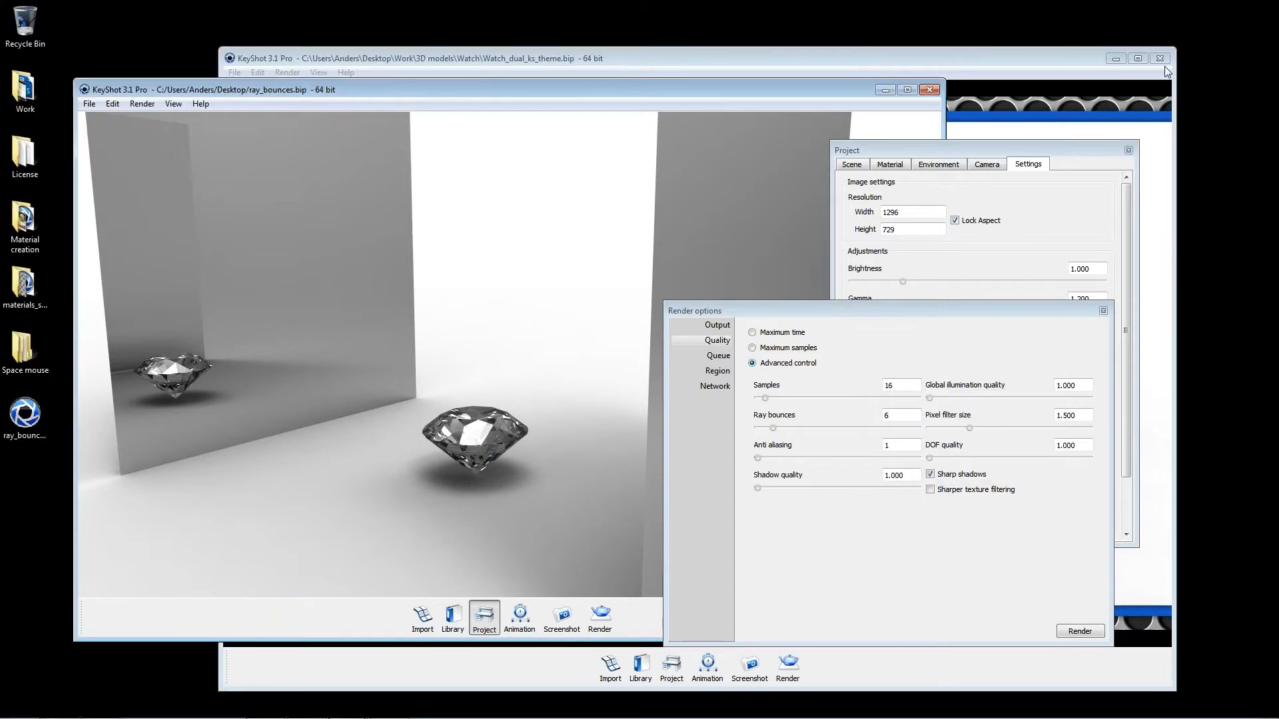
pyautogui.click(1124, 60)
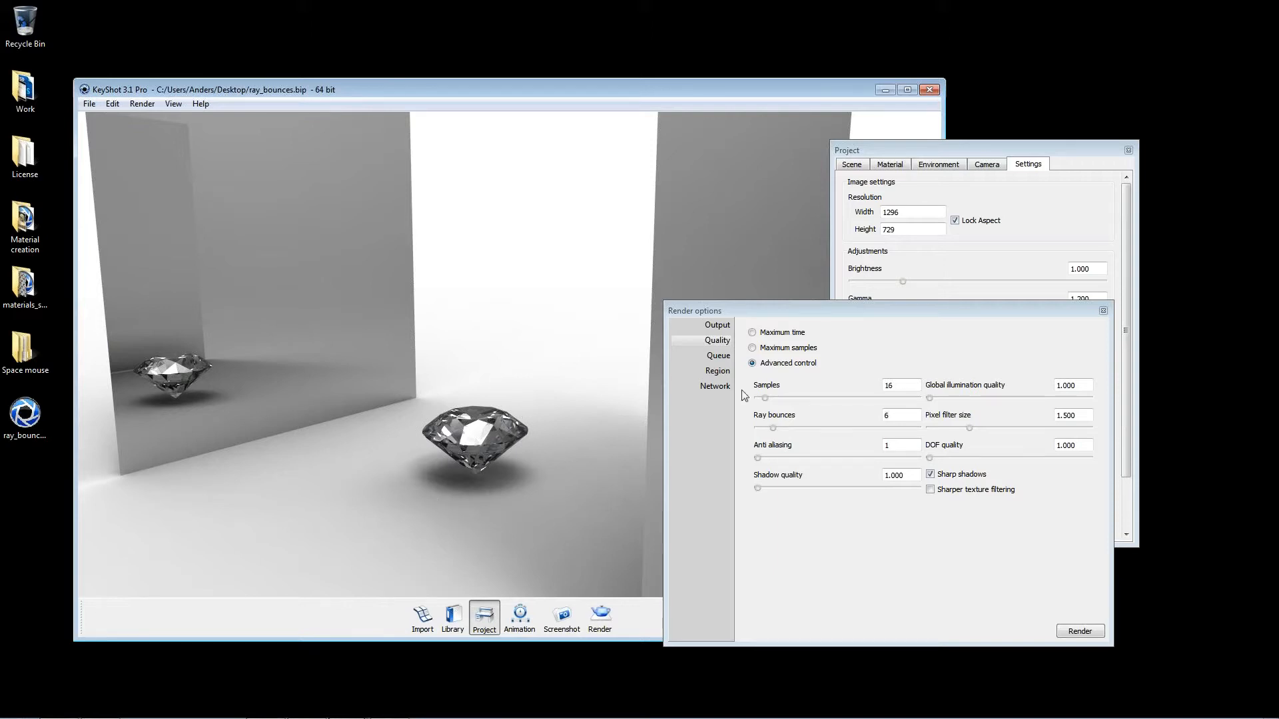
# Step: Close the project settings and hide the gray walls and floor around the diamond
pyautogui.click(1128, 150)
pyautogui.moveTo(1007, 305); pyautogui.dragTo(959, 192)
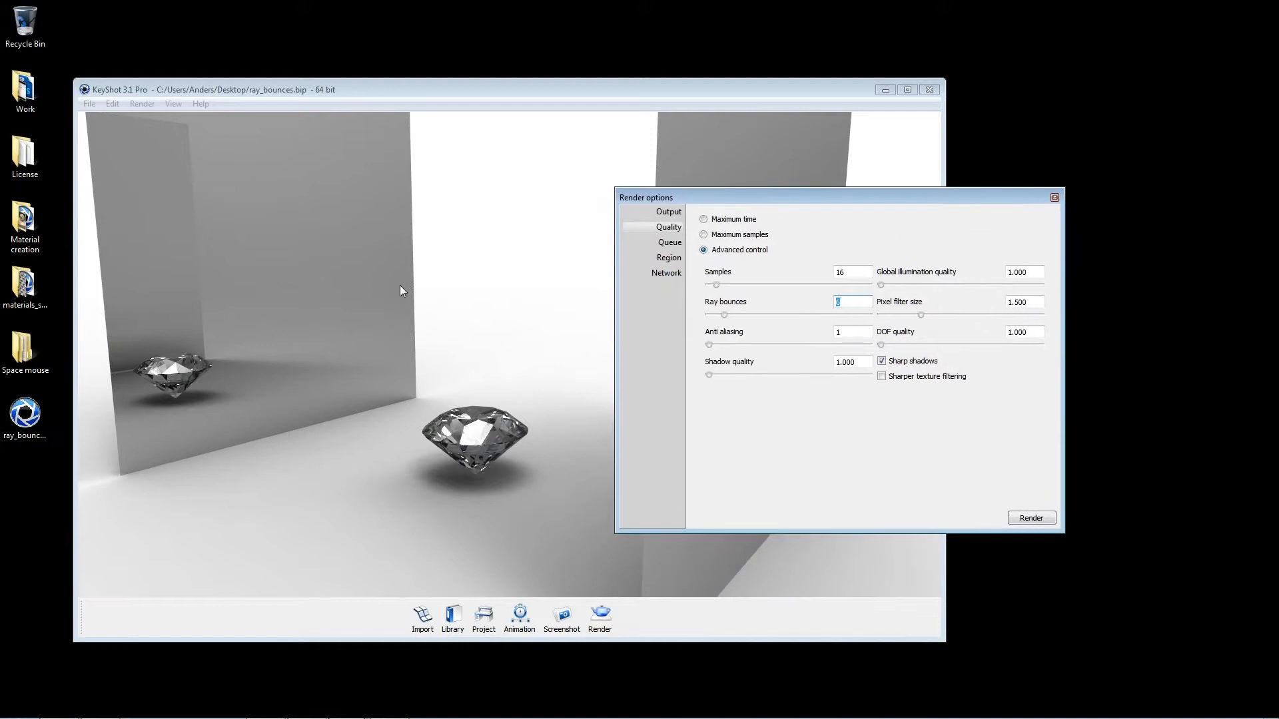
pyautogui.rightClick(745, 141)
pyautogui.click(826, 291)
pyautogui.rightClick(293, 266)
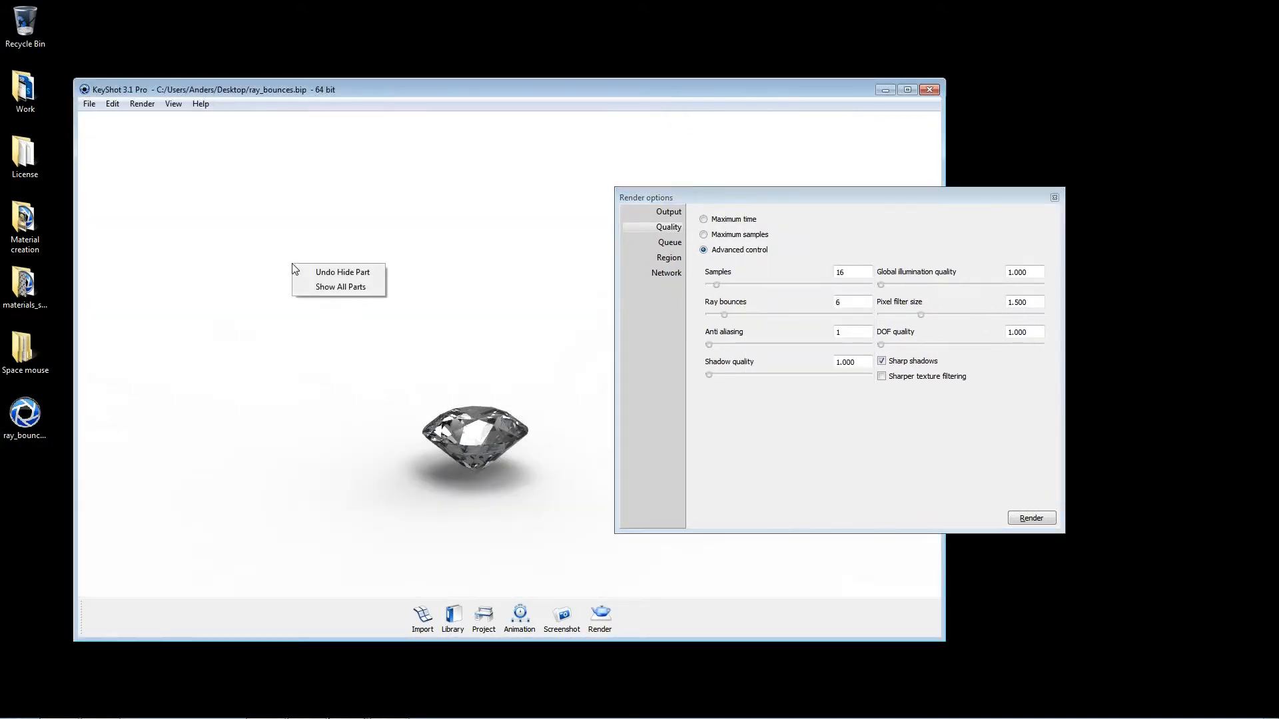
pyautogui.click(420, 232)
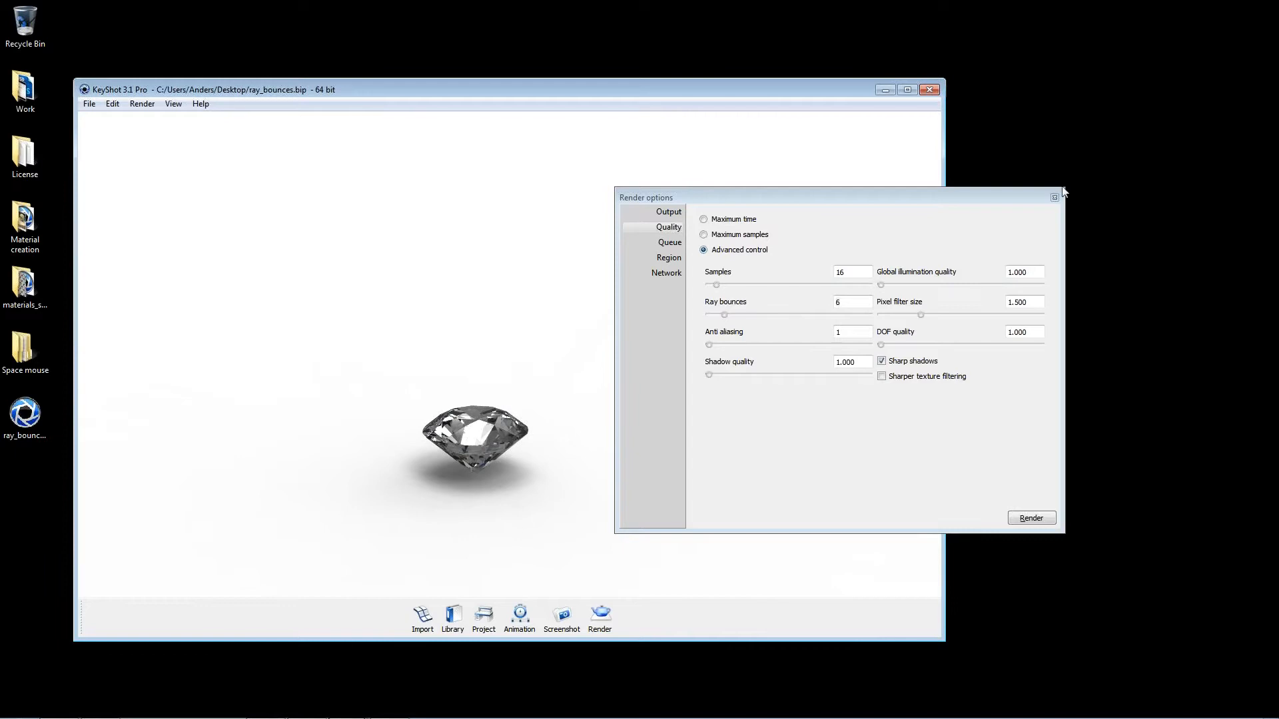
# Step: Close the render options, enlarge the KeyShot window and frame the diamond in close-up
pyautogui.click(1054, 198)
pyautogui.moveTo(941, 638); pyautogui.dragTo(1271, 681)
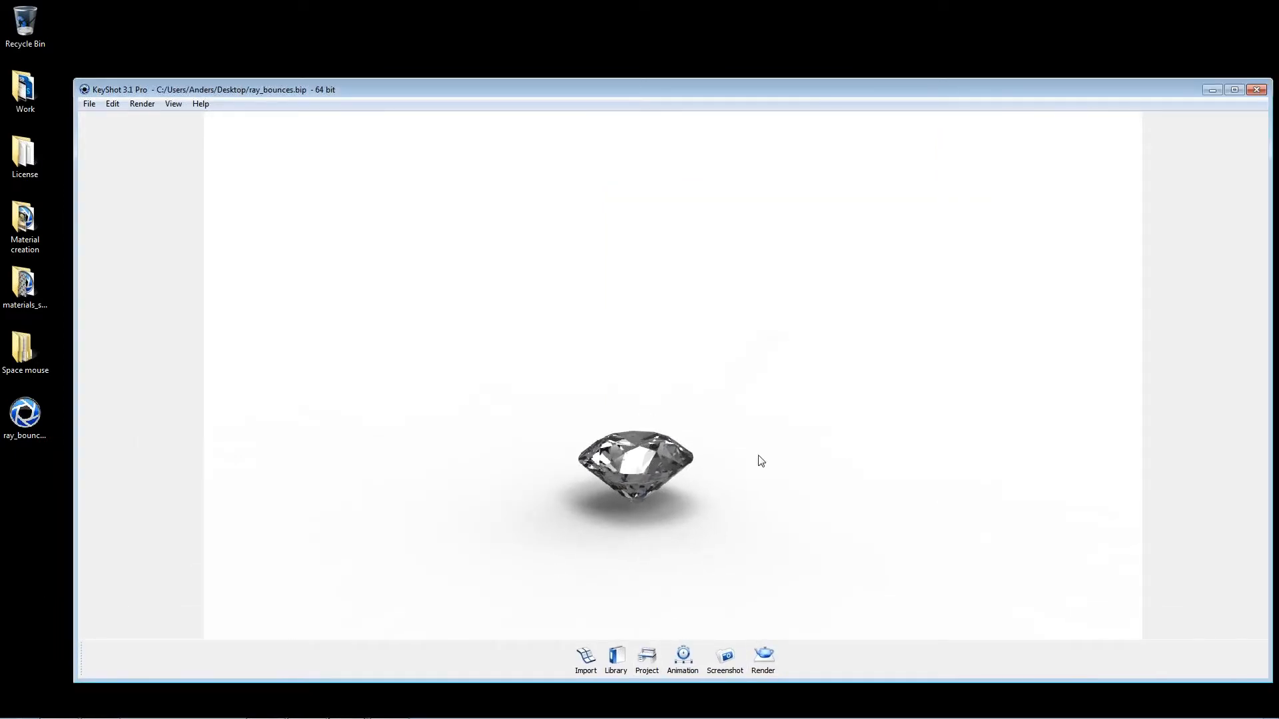
pyautogui.scroll(3, 744, 408)
pyautogui.moveTo(744, 408); pyautogui.dragTo(713, 266, button='middle')
pyautogui.scroll(3, 646, 391)
pyautogui.moveTo(646, 390); pyautogui.dragTo(691, 397)
pyautogui.scroll(5, 694, 400)
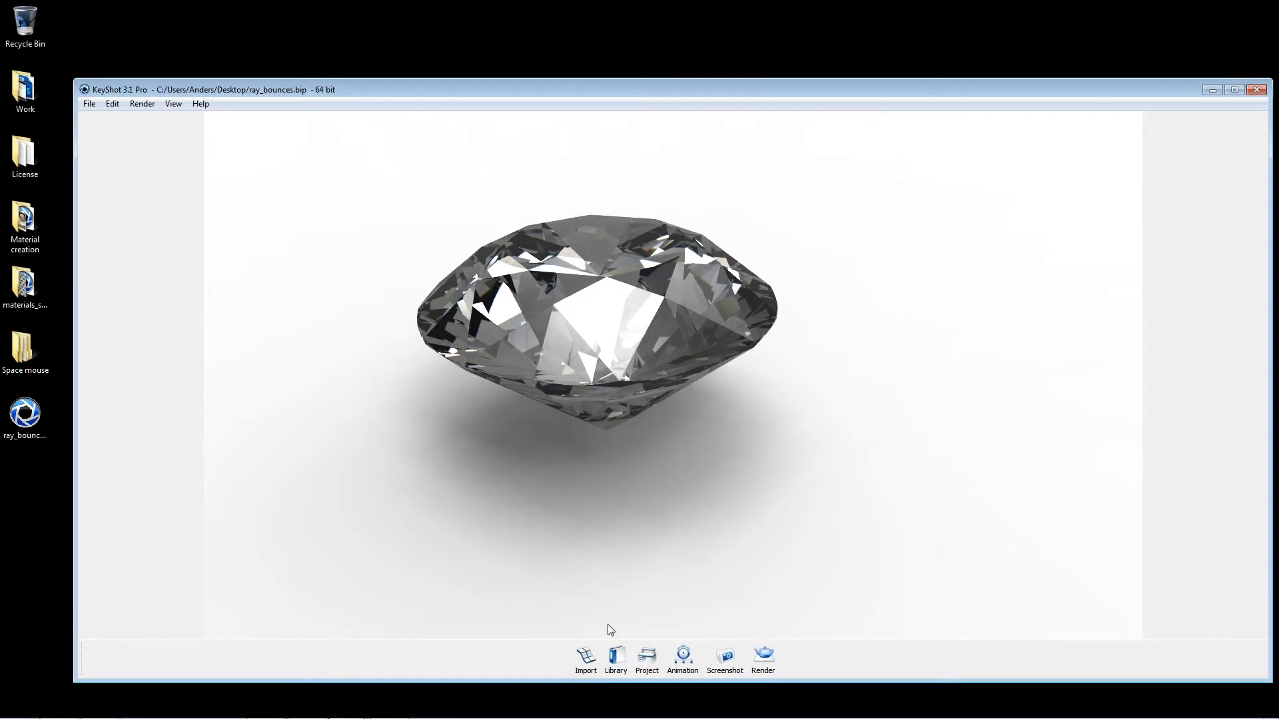
pyautogui.moveTo(846, 502); pyautogui.dragTo(598, 439)
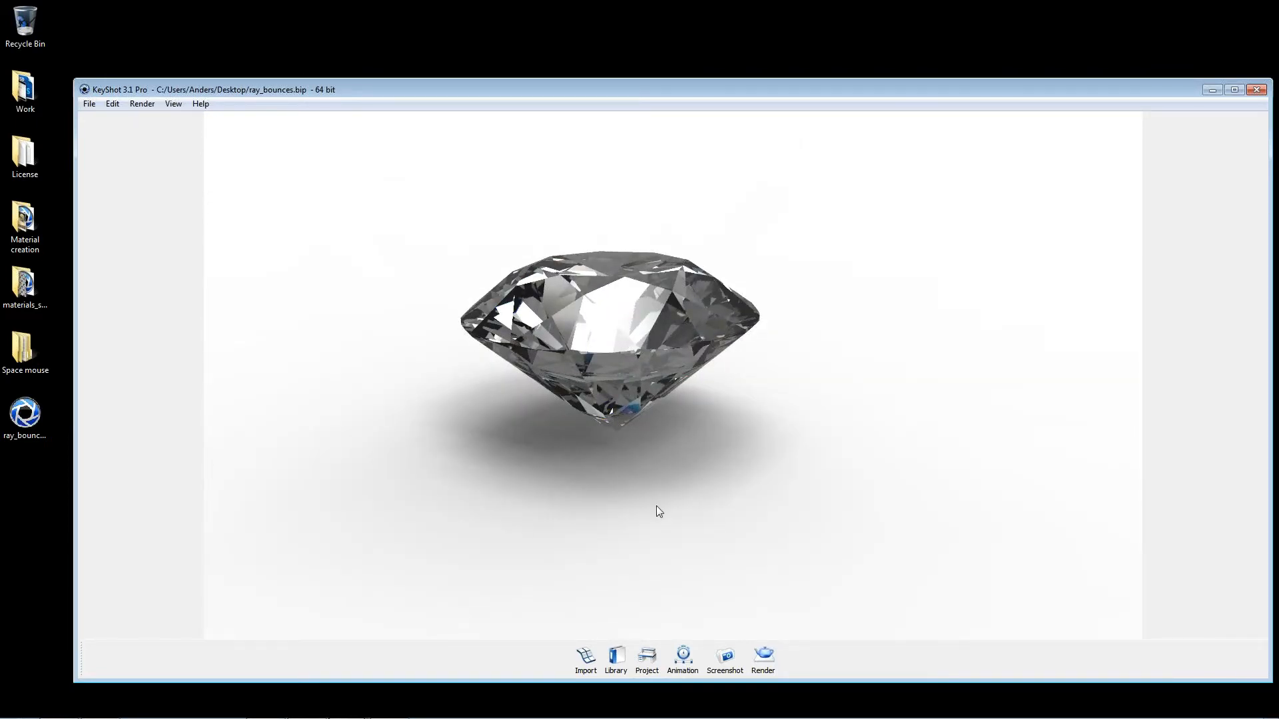
# Step: Open the project settings and examine the diamond's ground shadow from a closer, lower camera angle
pyautogui.click(646, 658)
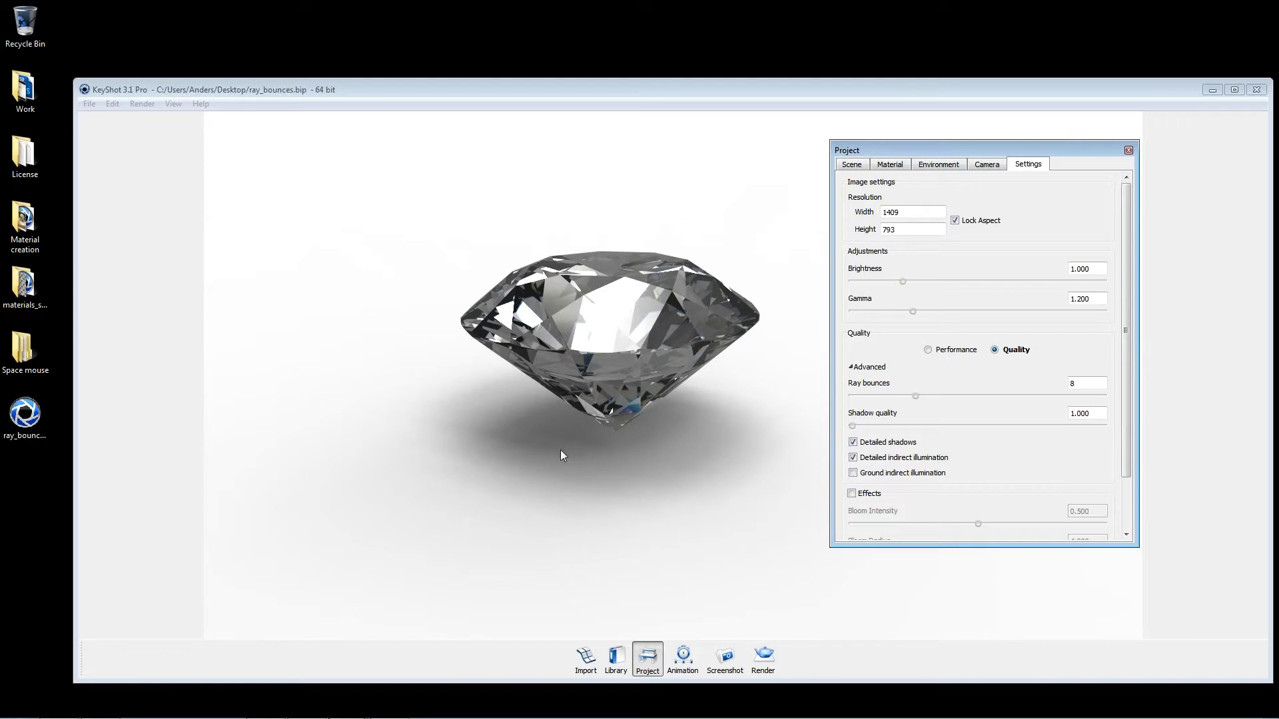
pyautogui.click(615, 441)
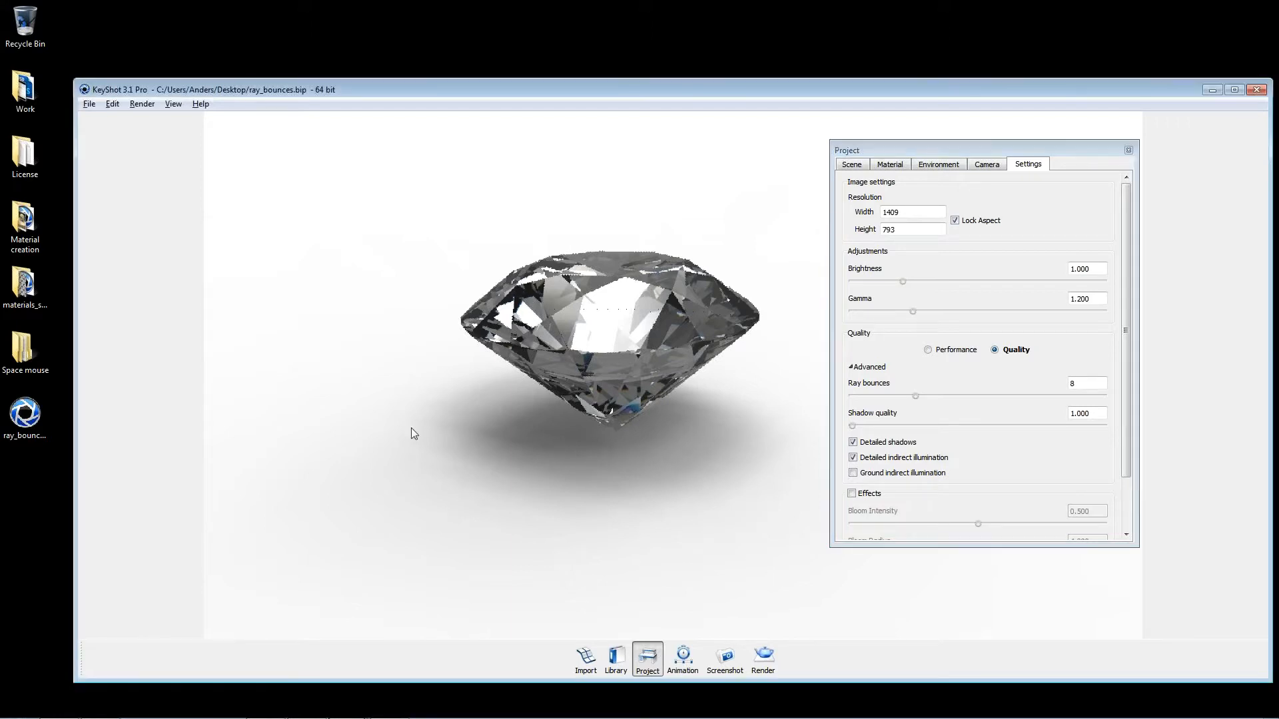
pyautogui.scroll(3, 563, 479)
pyautogui.scroll(3, 593, 420)
pyautogui.moveTo(593, 416); pyautogui.dragTo(665, 442)
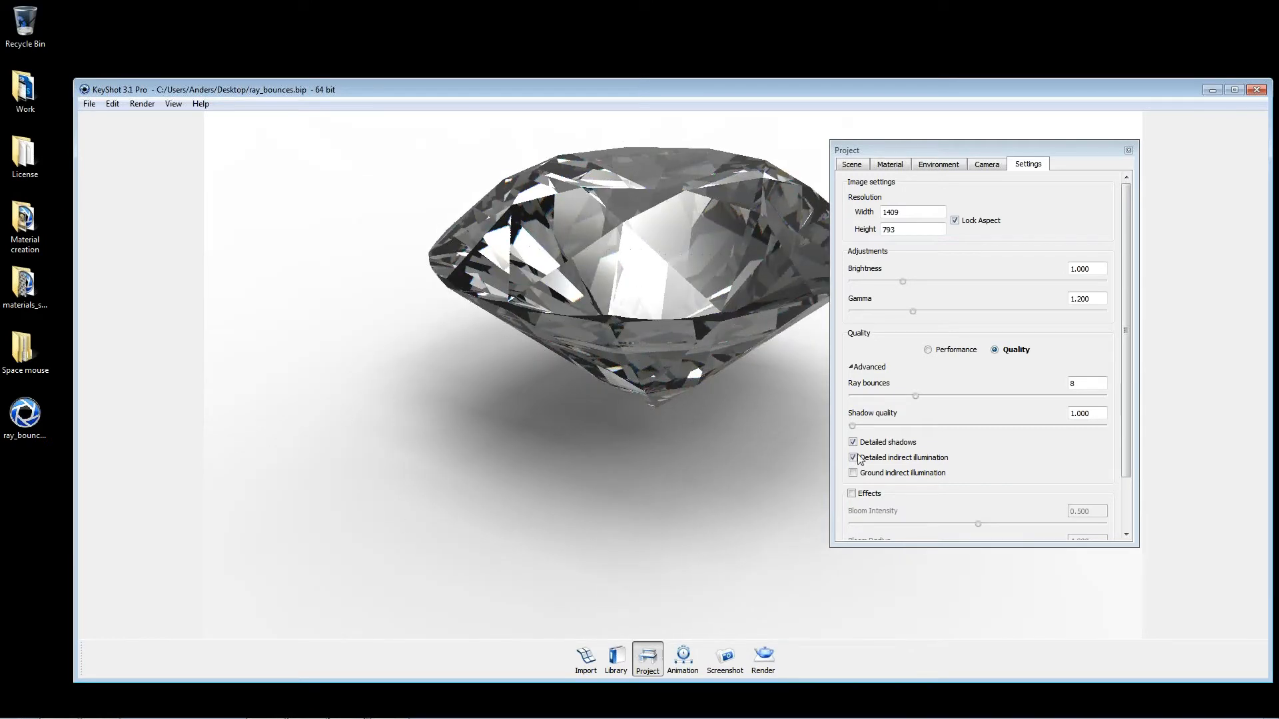
pyautogui.moveTo(557, 402); pyautogui.dragTo(779, 367)
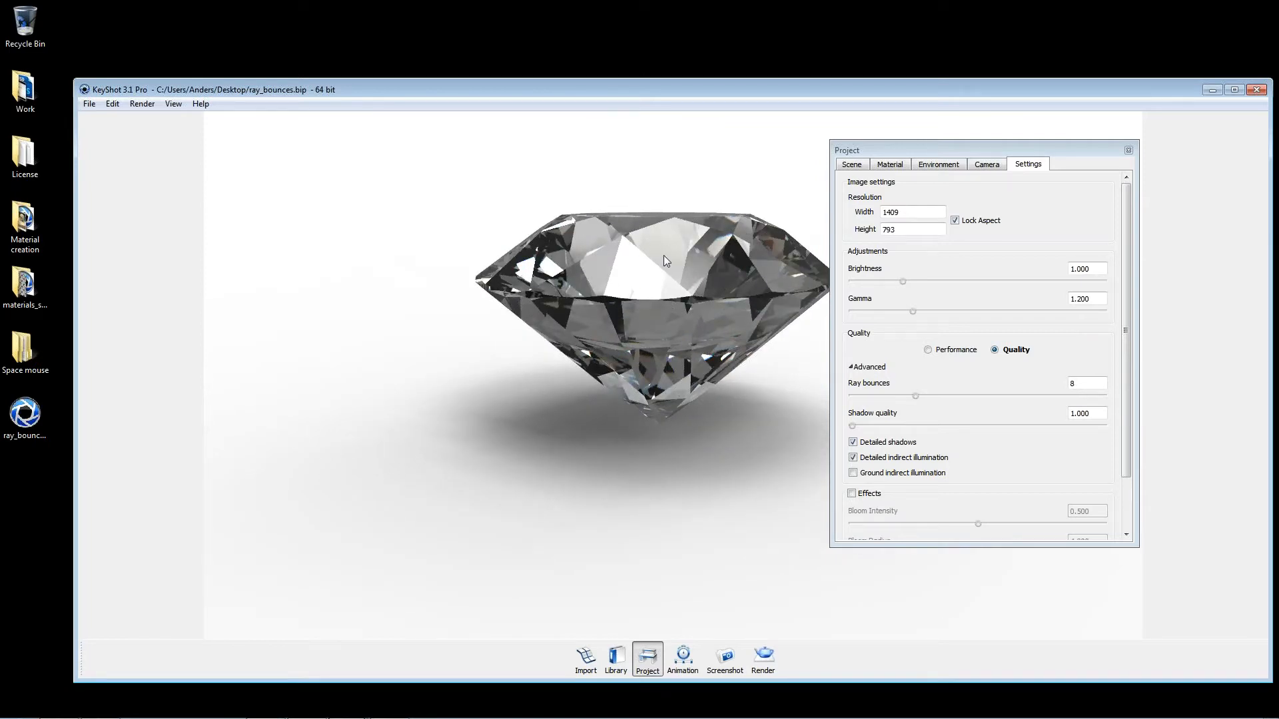
# Step: Try a shadow quality of 5.000 on the diamond's ground shadow, then reset it to 1.000
pyautogui.click(955, 168)
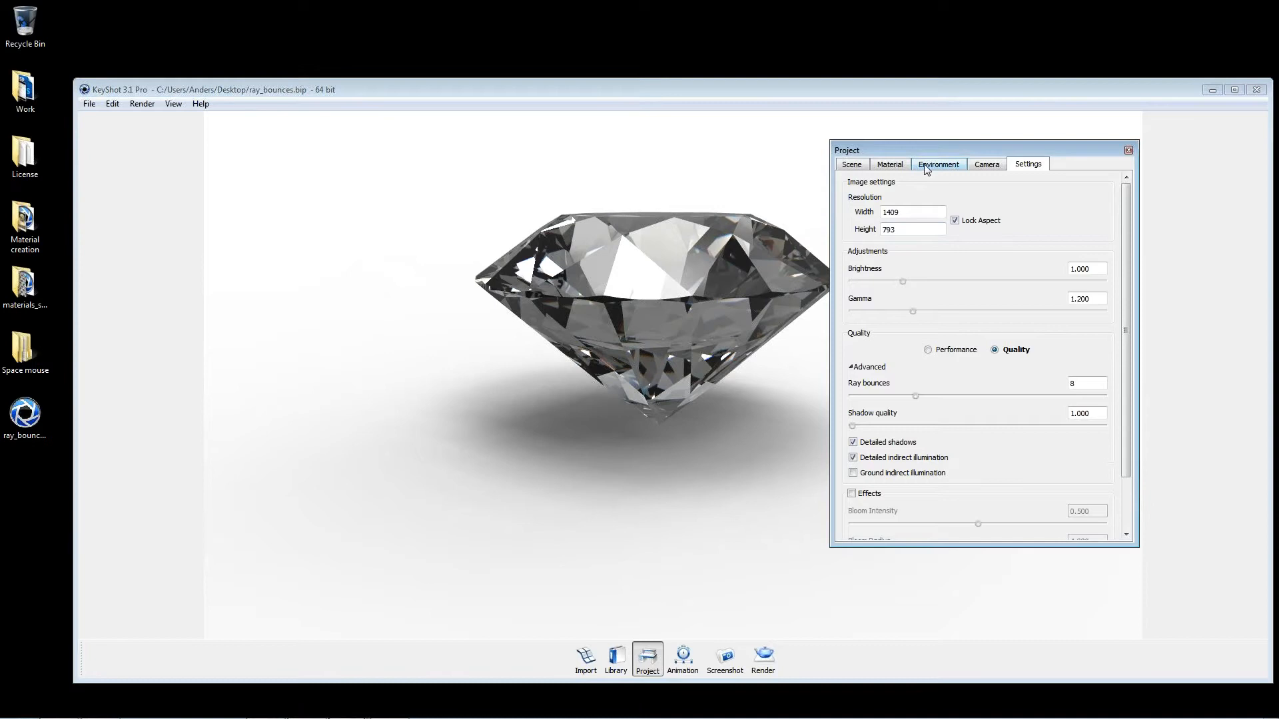
pyautogui.click(1030, 164)
pyautogui.moveTo(853, 426); pyautogui.dragTo(1058, 428)
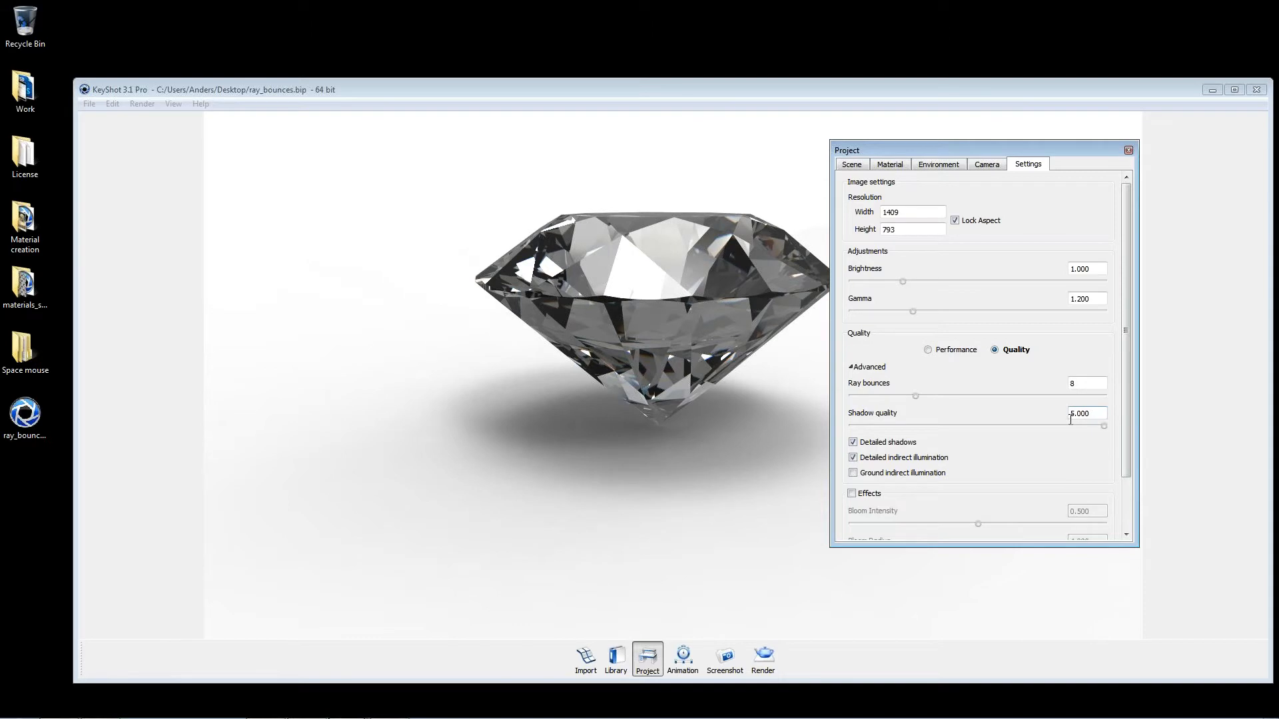
pyautogui.moveTo(629, 406); pyautogui.dragTo(462, 354)
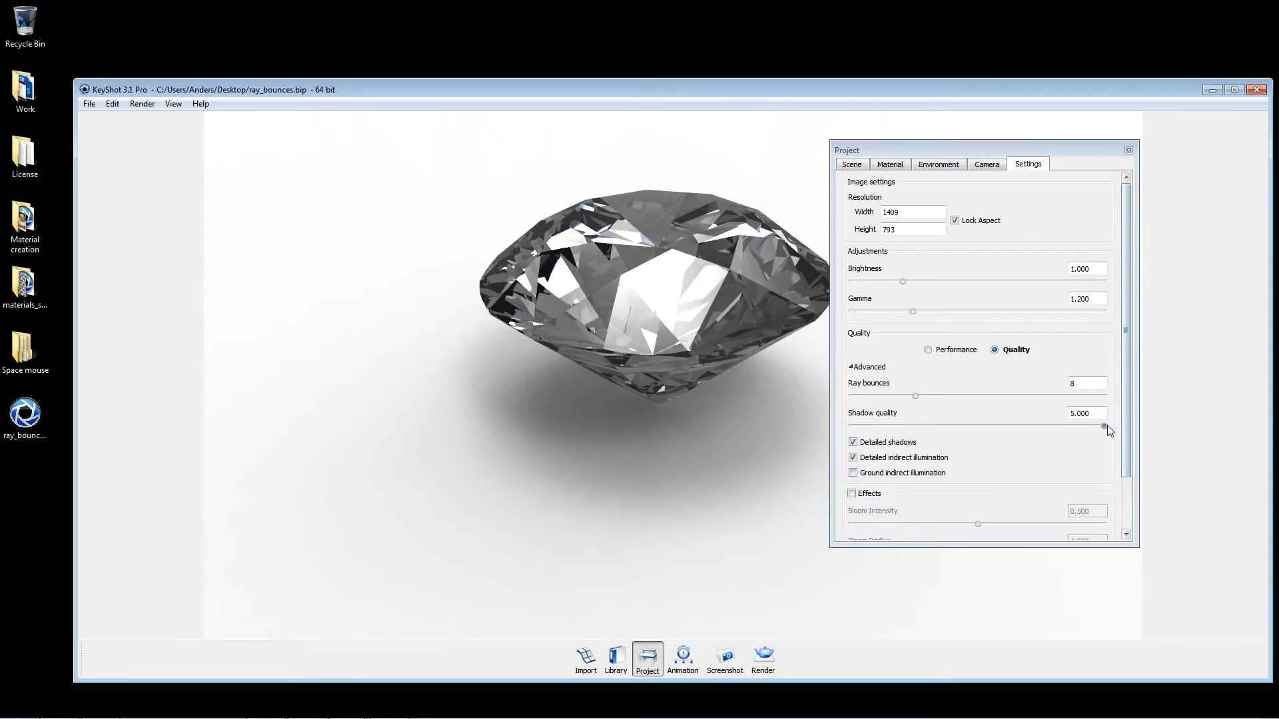
pyautogui.moveTo(1104, 426); pyautogui.dragTo(693, 419)
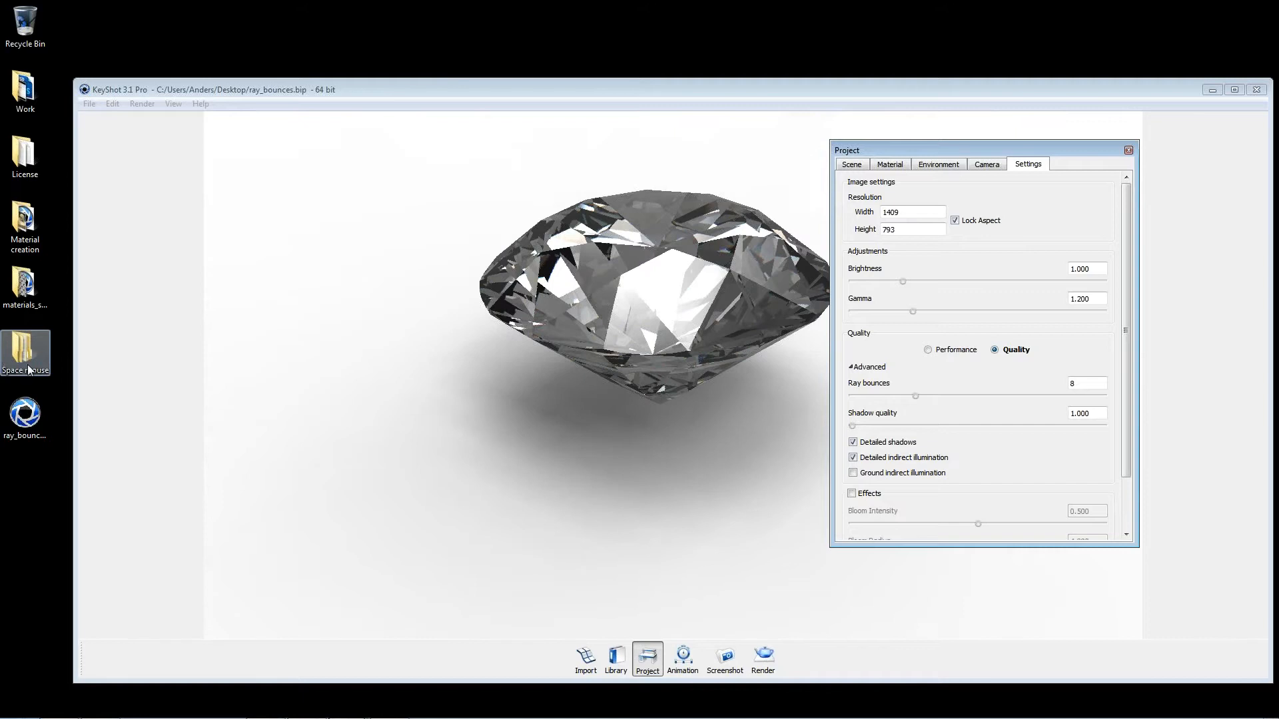
# Step: Reduce the environment's ground size to 5.000 and view the diamond's shadow from farther away
pyautogui.click(945, 167)
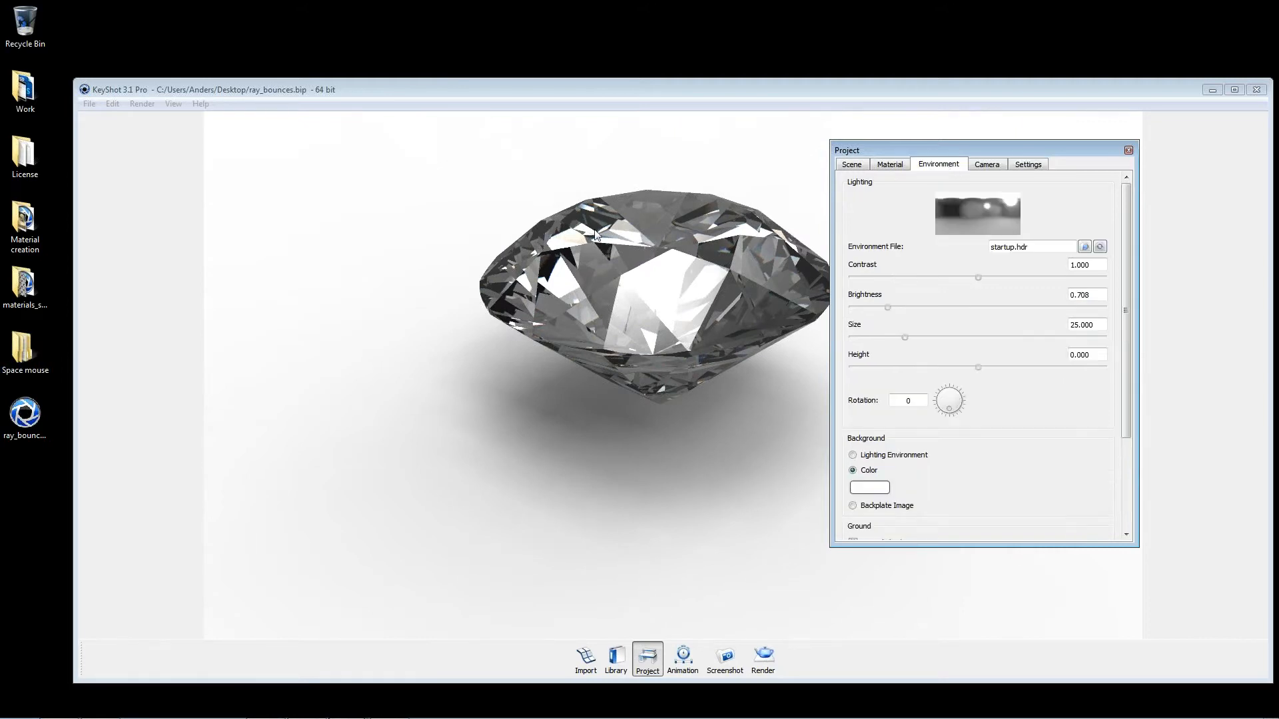
pyautogui.scroll(-3, 1040, 415)
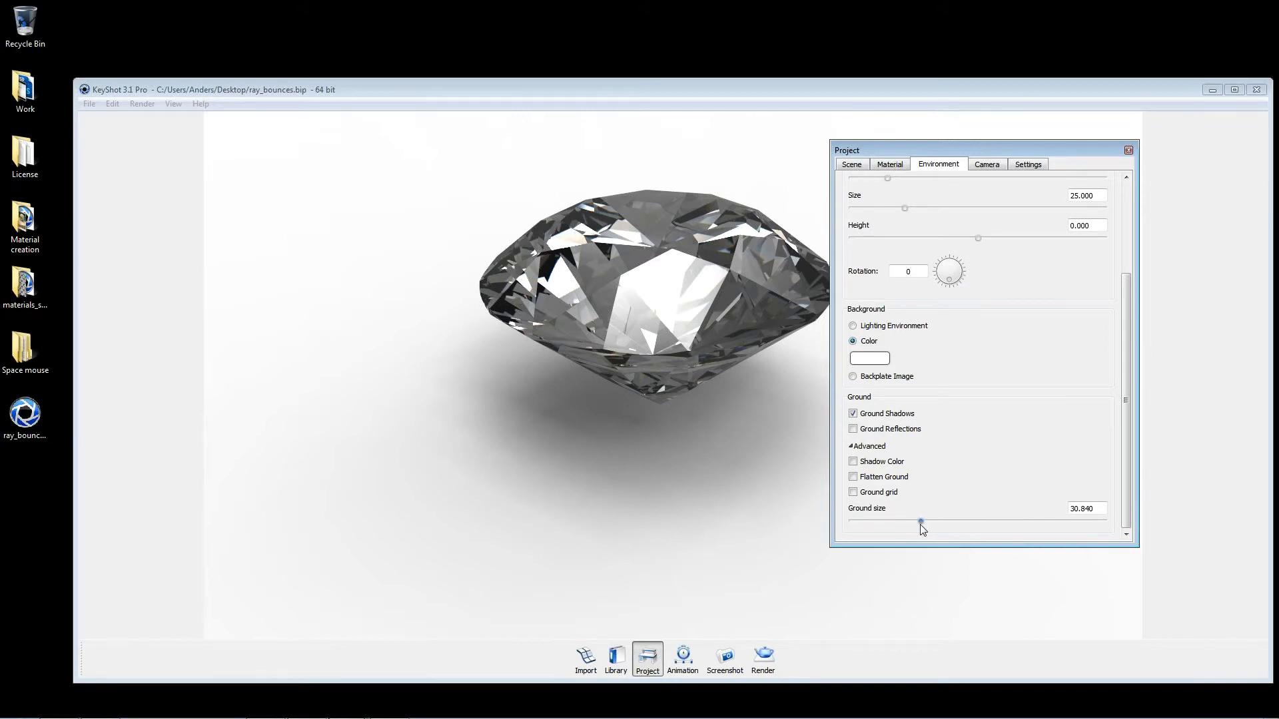
pyautogui.moveTo(922, 525); pyautogui.dragTo(849, 518)
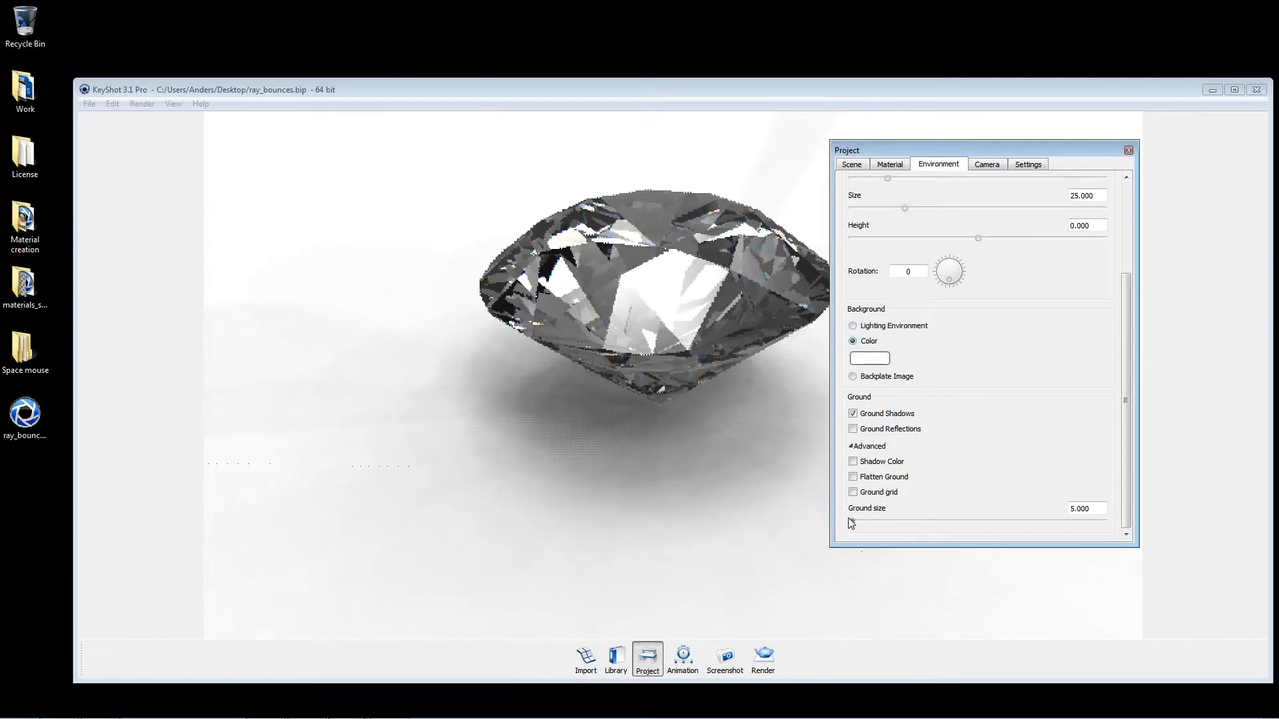
pyautogui.click(716, 407)
pyautogui.scroll(-3, 716, 407)
pyautogui.scroll(-3, 409, 296)
# Step: Show all hidden parts and hide the foreground spheres that block the view of the diamond
pyautogui.rightClick(619, 261)
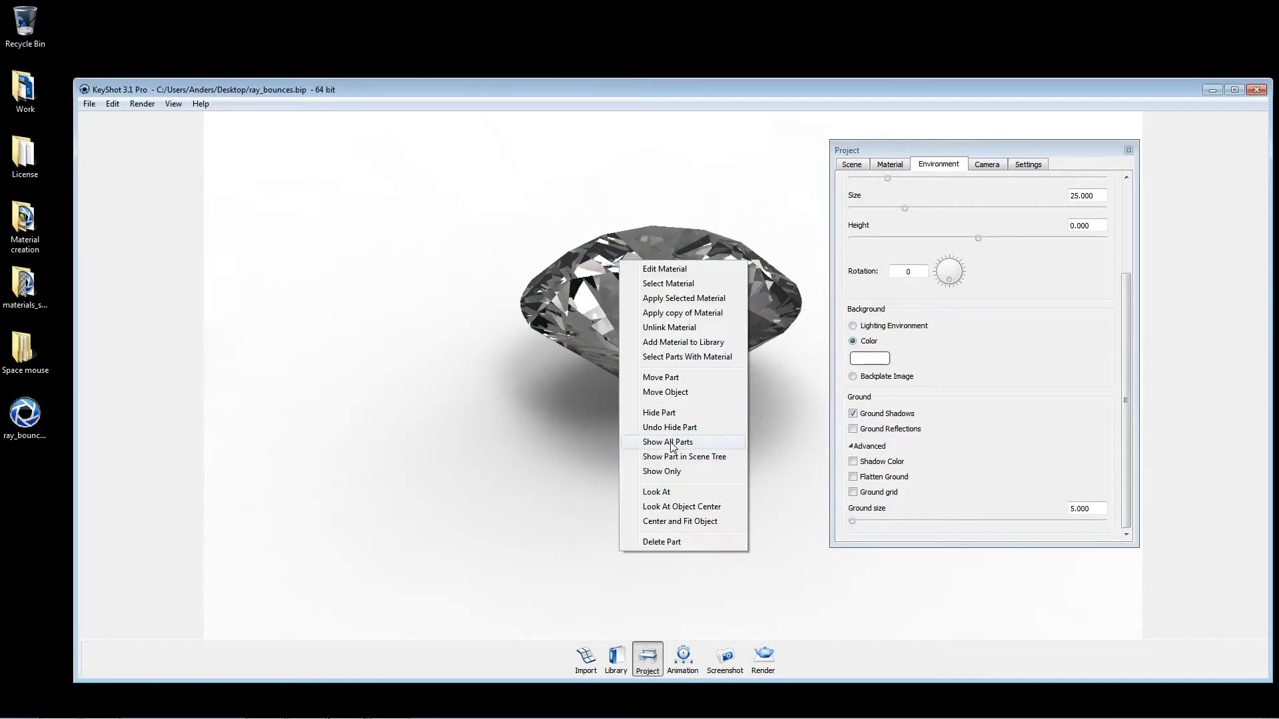
pyautogui.click(670, 444)
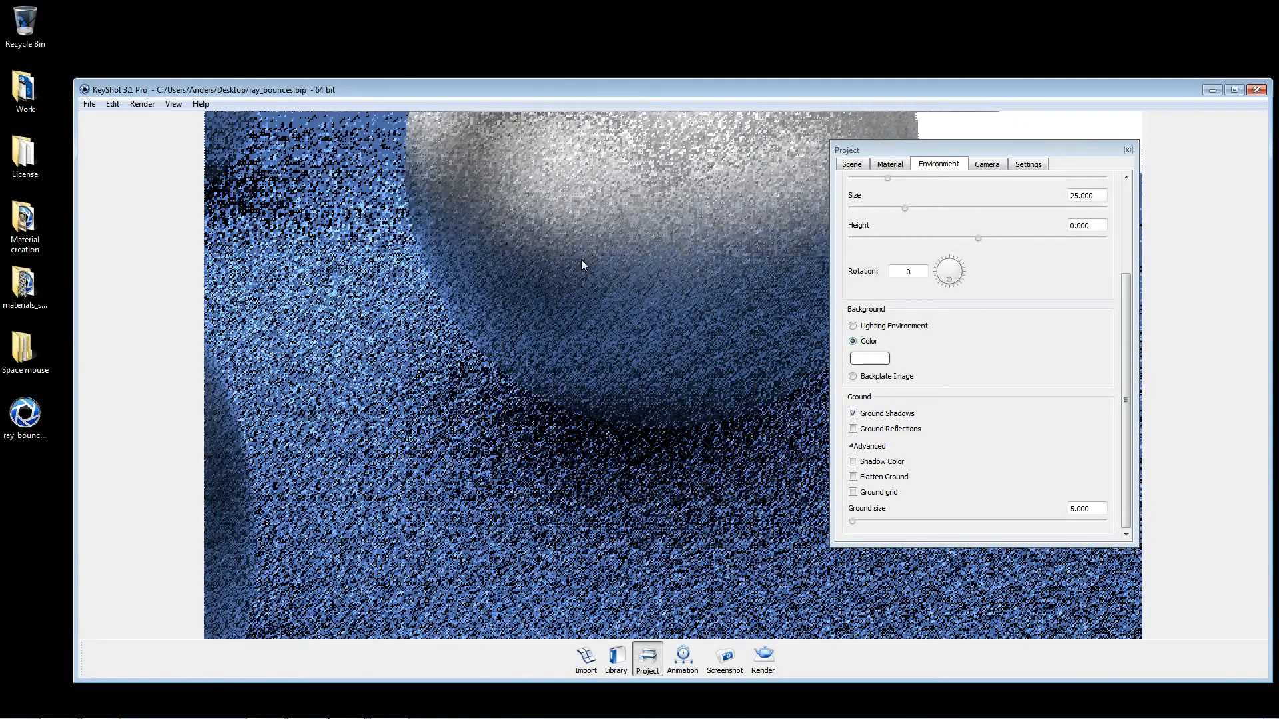
pyautogui.scroll(-5, 581, 264)
pyautogui.rightClick(539, 444)
pyautogui.click(575, 365)
pyautogui.rightClick(238, 512)
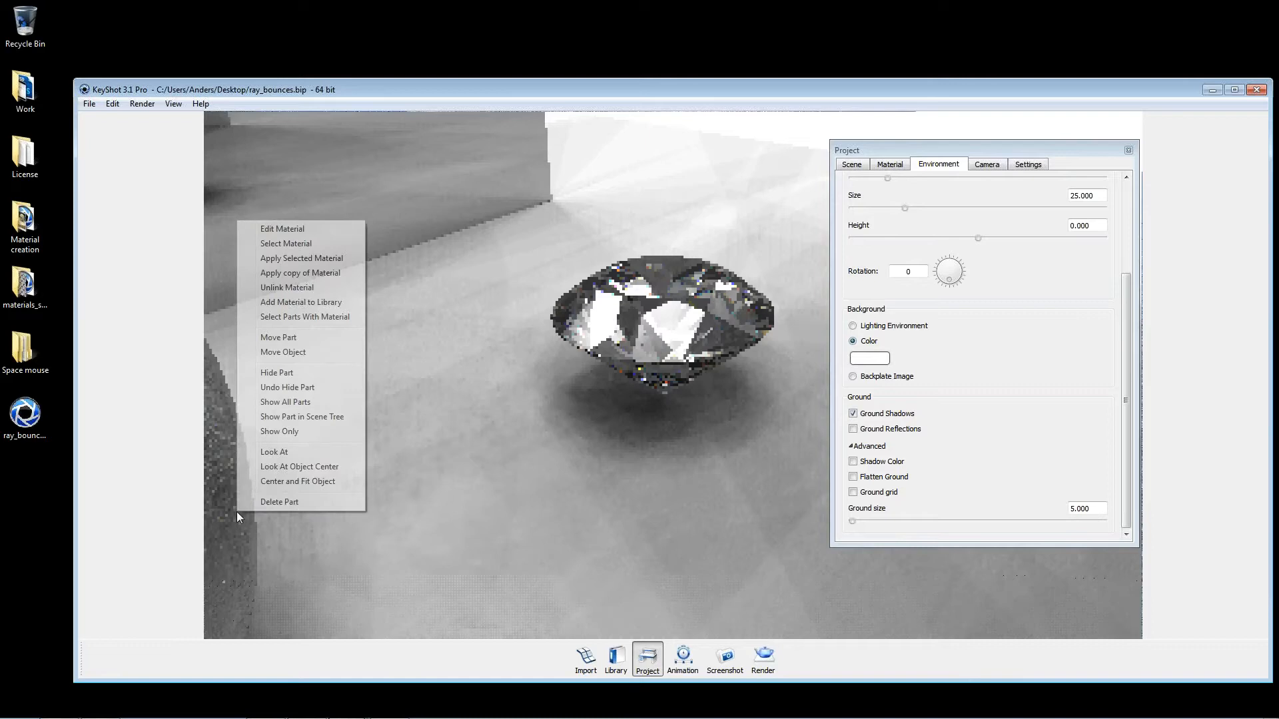
pyautogui.click(312, 387)
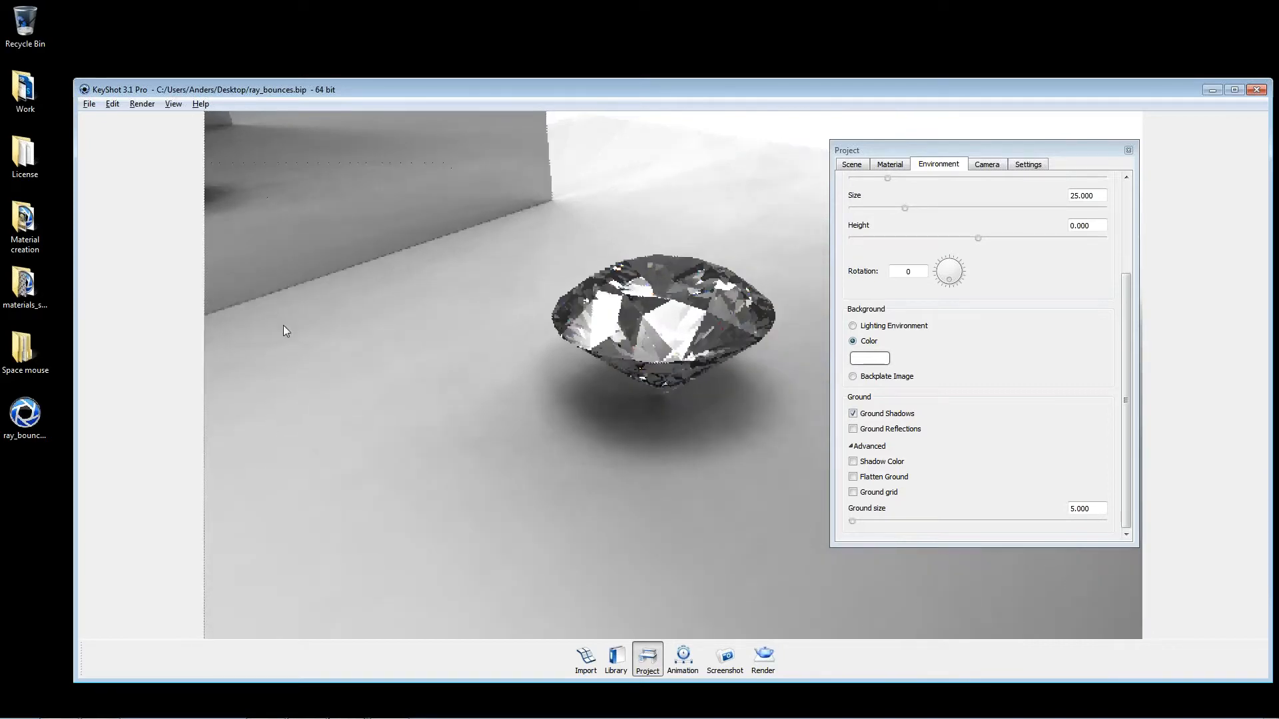
# Step: Frame the whole scene with the mirror walls, the diamond and the silver sphere in view
pyautogui.moveTo(282, 325); pyautogui.dragTo(421, 296)
pyautogui.scroll(-6, 513, 281)
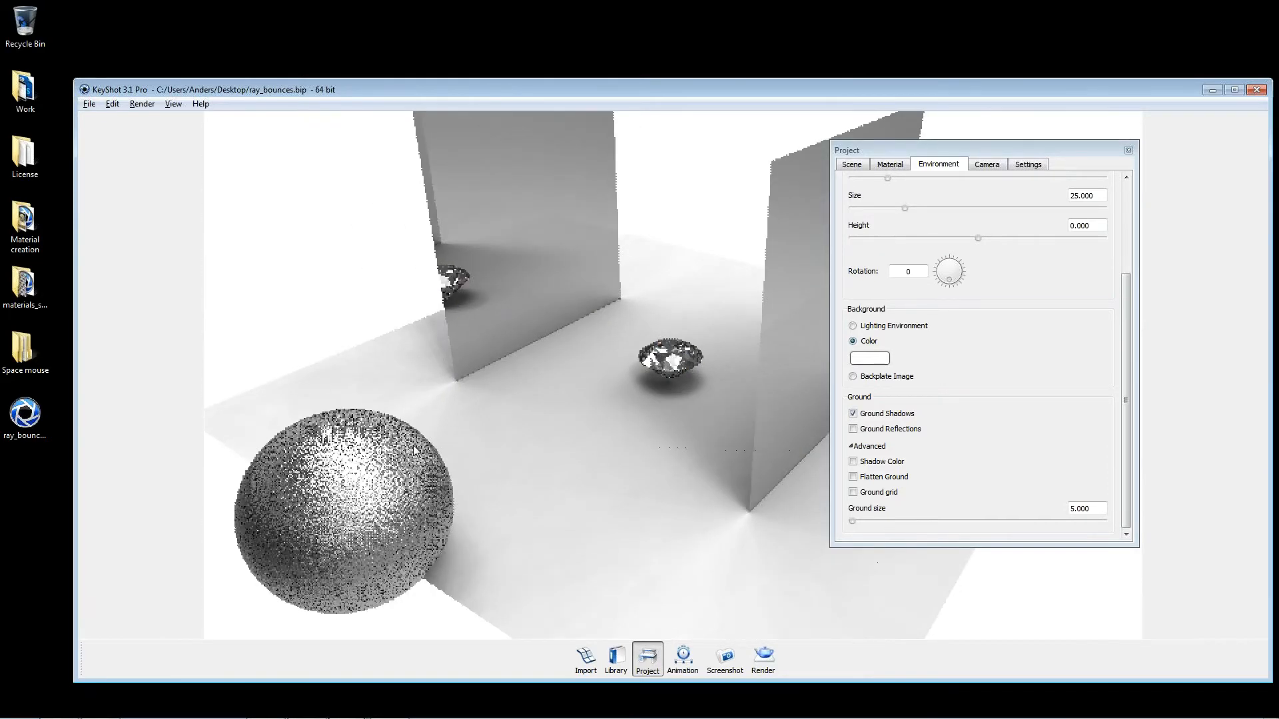
pyautogui.rightClick(393, 465)
pyautogui.click(430, 495)
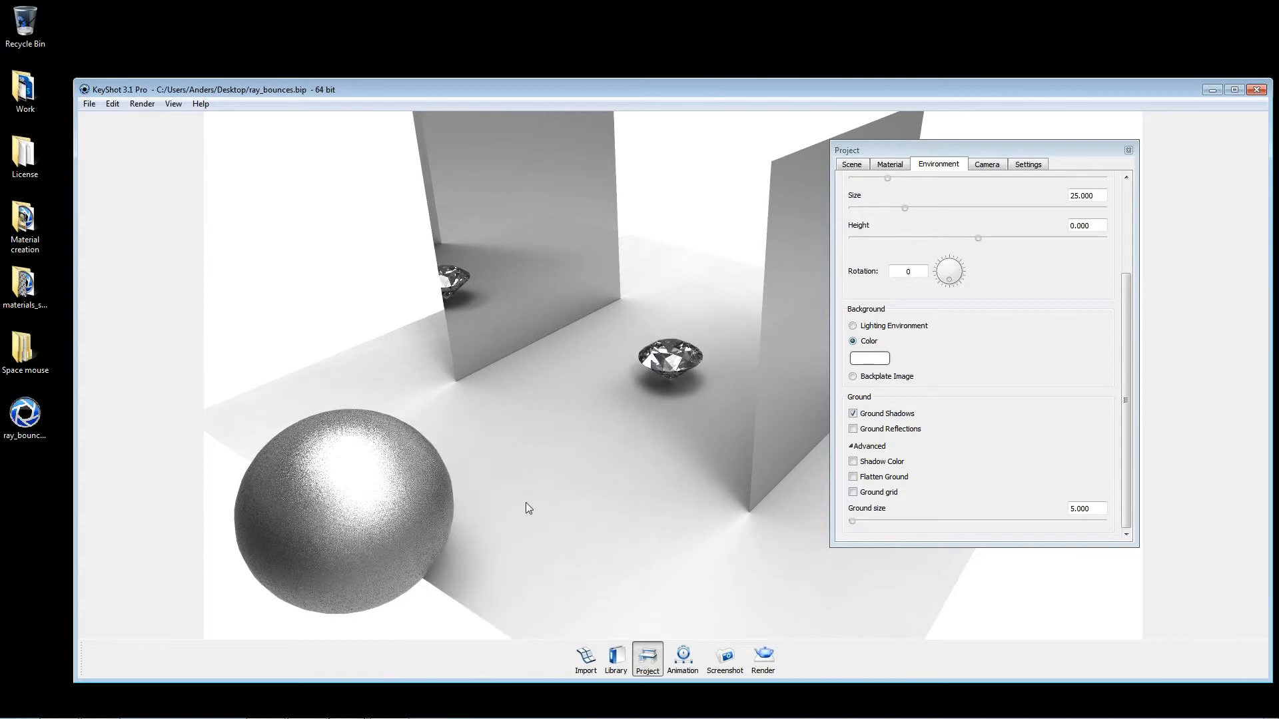
# Step: Try several ground sizes with both mirror walls in view, ending at 15.545
pyautogui.scroll(-5, 579, 463)
pyautogui.moveTo(518, 429); pyautogui.dragTo(478, 447)
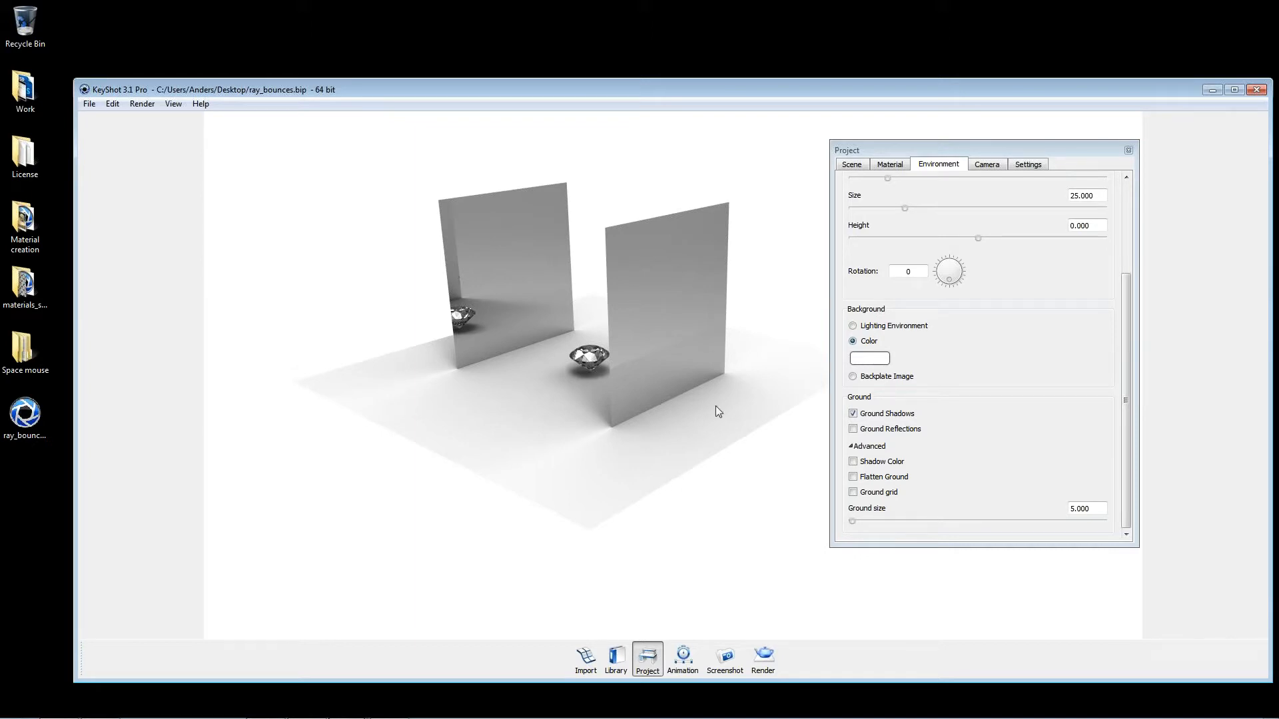
pyautogui.click(853, 520)
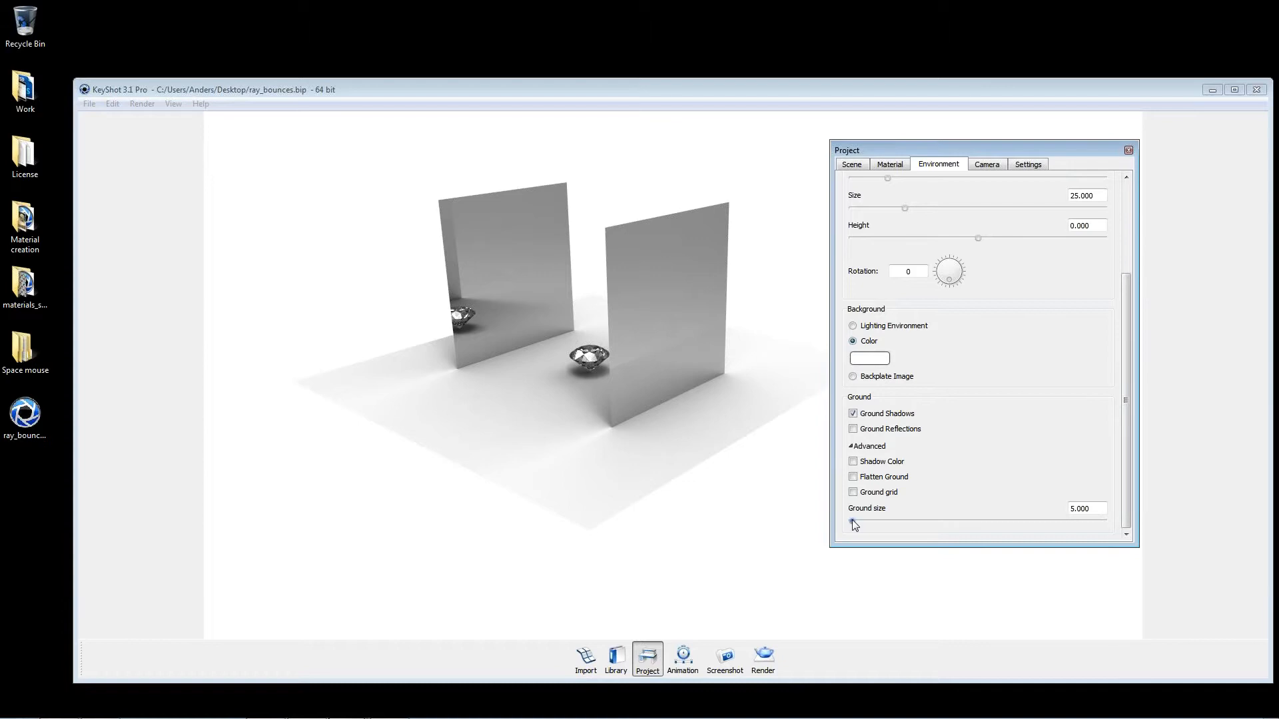
pyautogui.moveTo(852, 521); pyautogui.dragTo(860, 520)
pyautogui.moveTo(866, 518); pyautogui.dragTo(788, 526)
pyautogui.moveTo(857, 519); pyautogui.dragTo(875, 519)
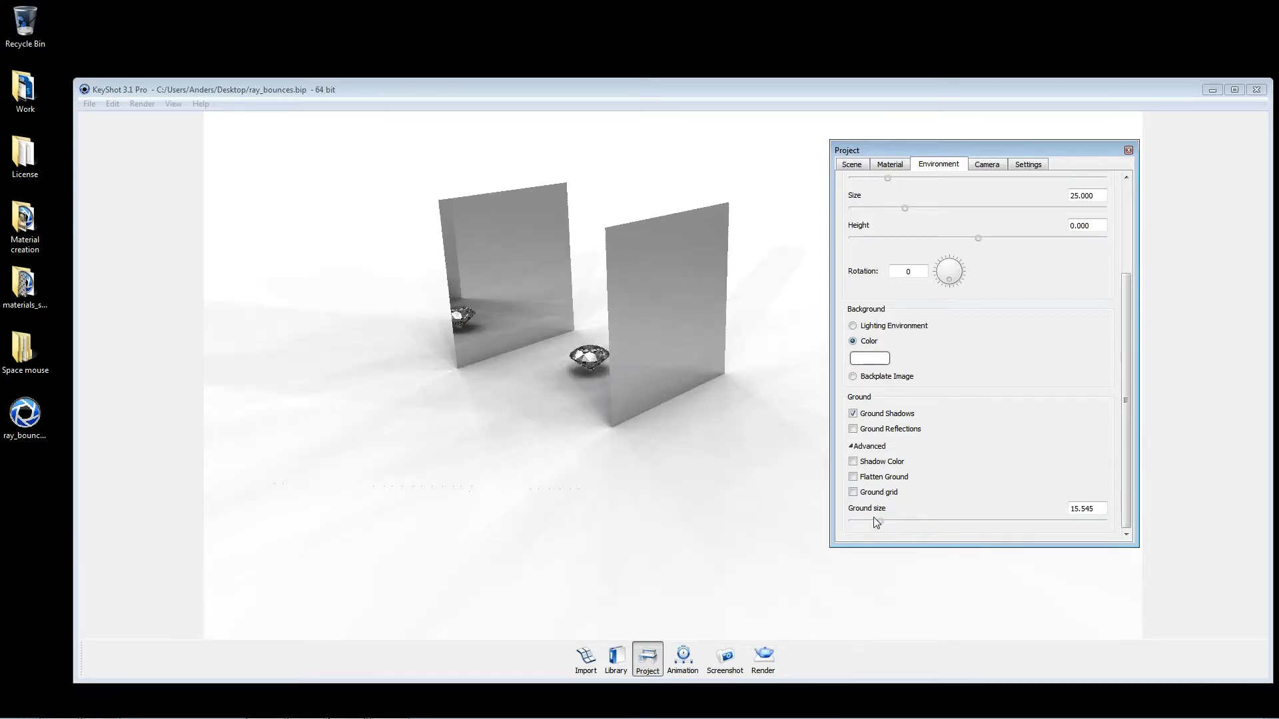
# Step: Raise the real-time shadow quality to 3.212 while viewing the diamond's ground shadow up close
pyautogui.click(1041, 164)
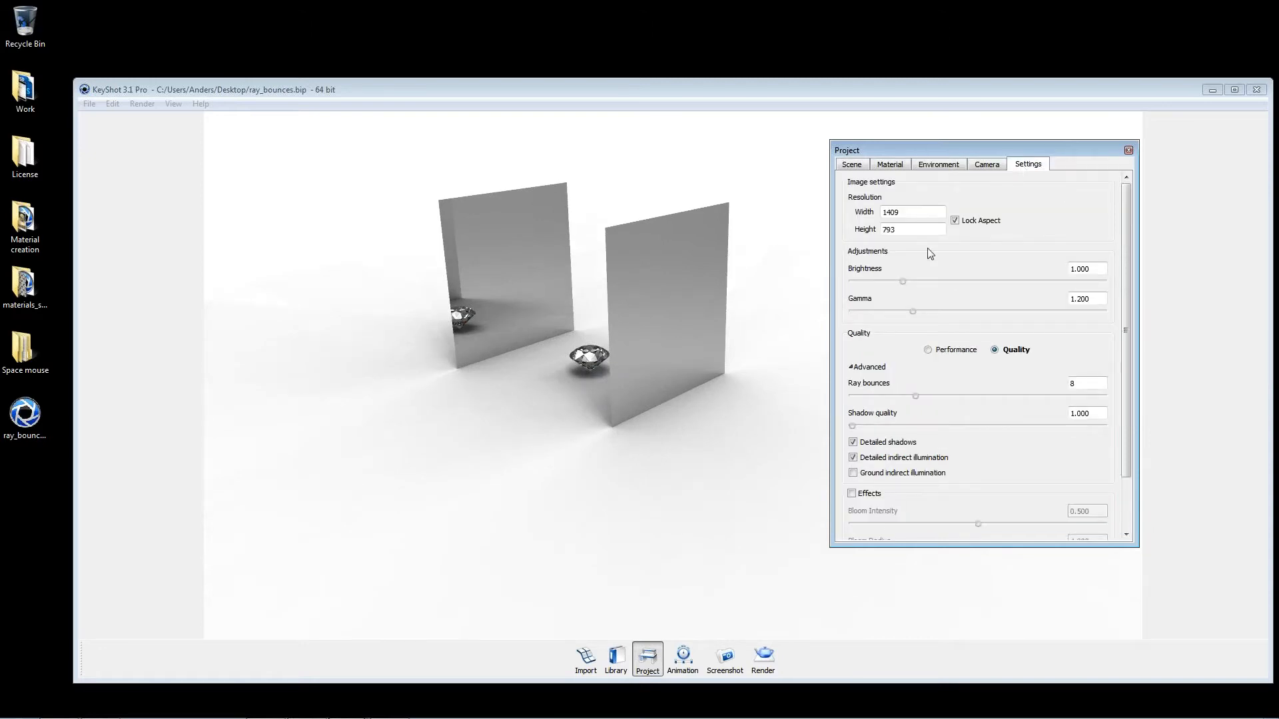
pyautogui.scroll(8, 561, 380)
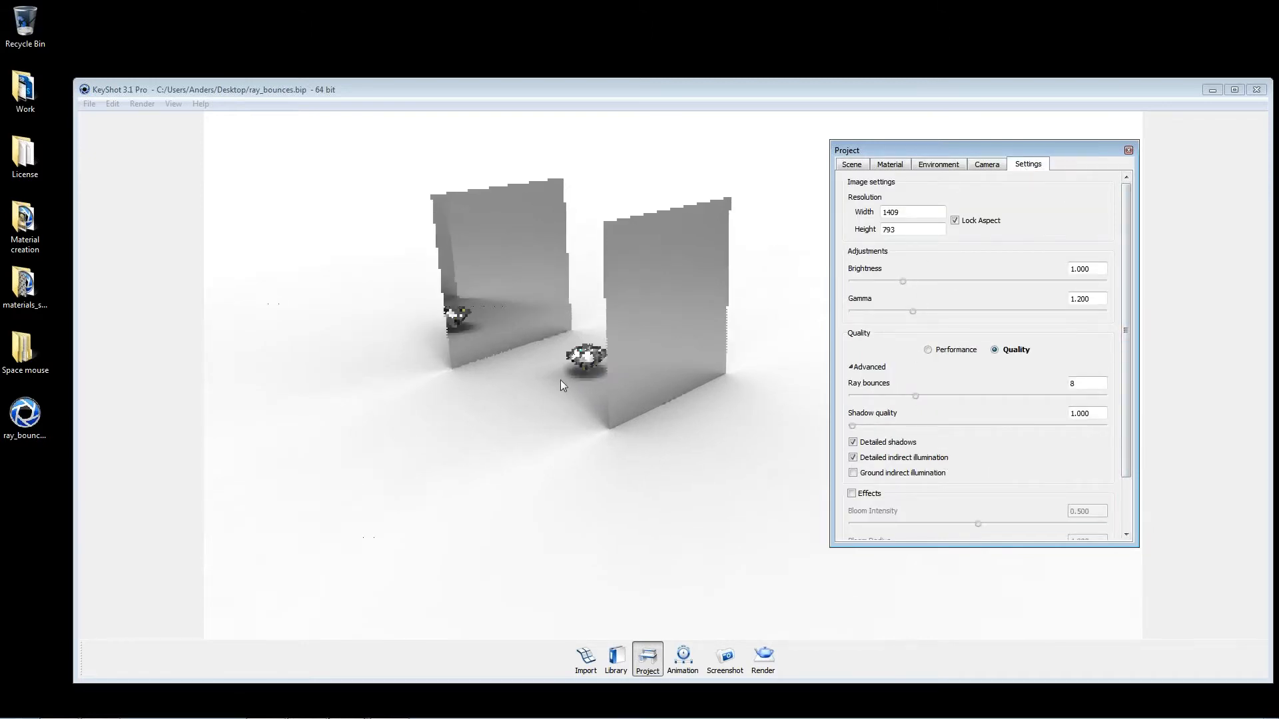
pyautogui.moveTo(797, 478); pyautogui.dragTo(808, 389)
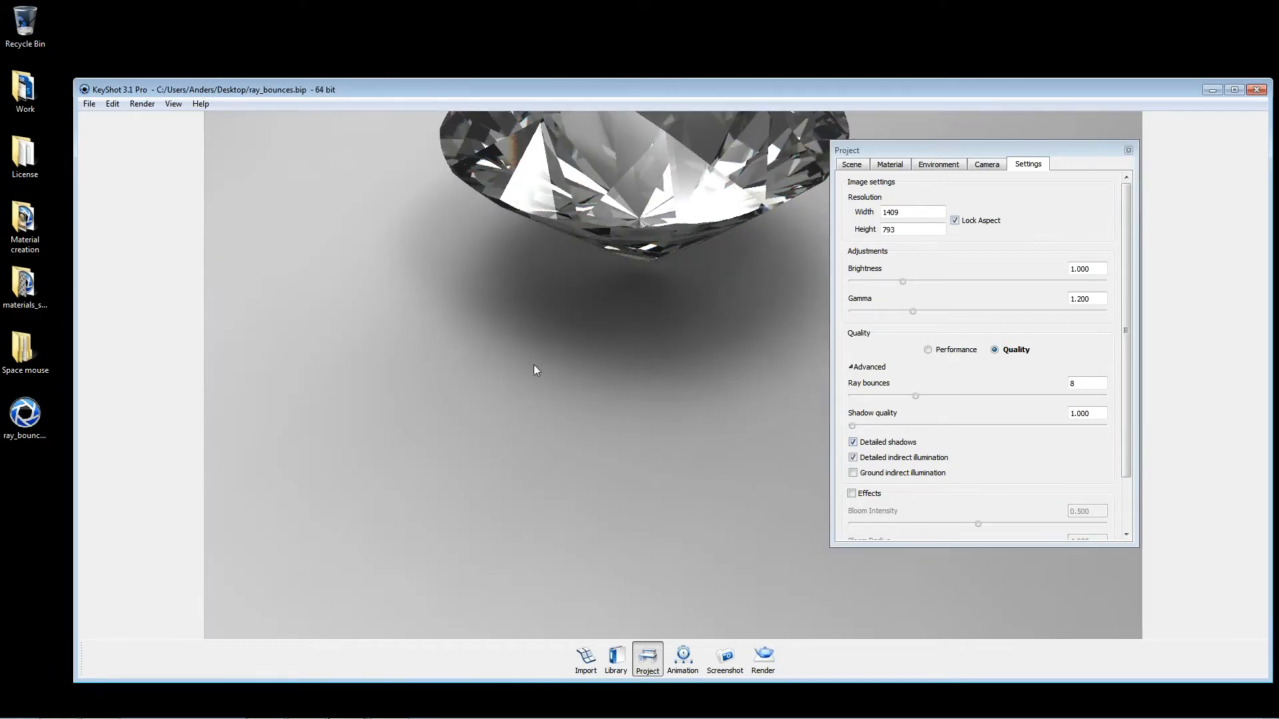
pyautogui.click(852, 427)
pyautogui.moveTo(852, 426); pyautogui.dragTo(970, 426)
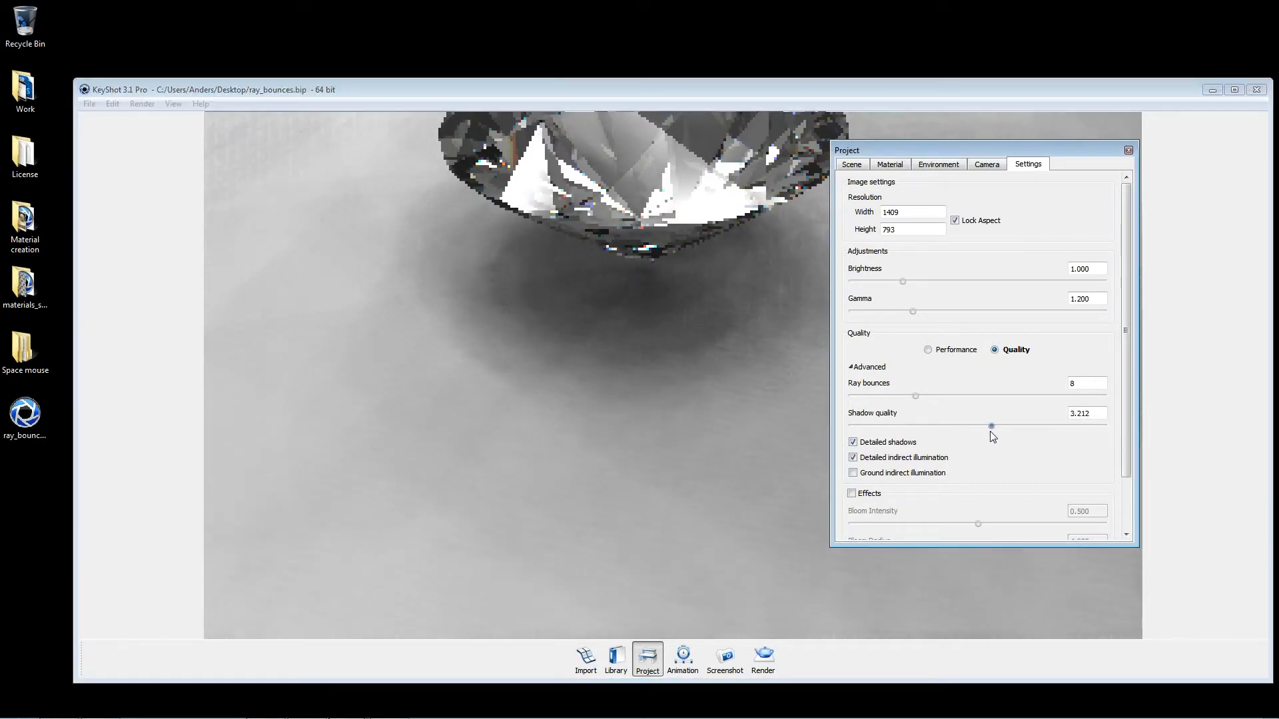
pyautogui.moveTo(1096, 412); pyautogui.dragTo(1066, 412)
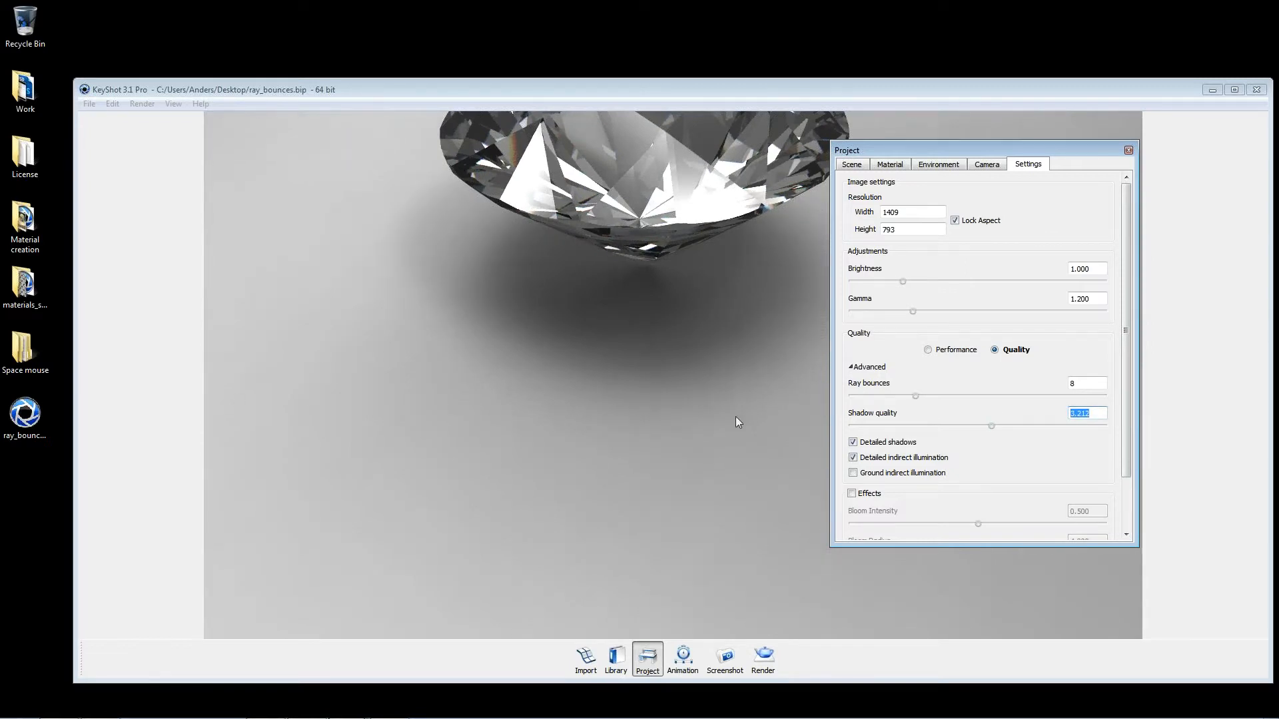
pyautogui.click(763, 658)
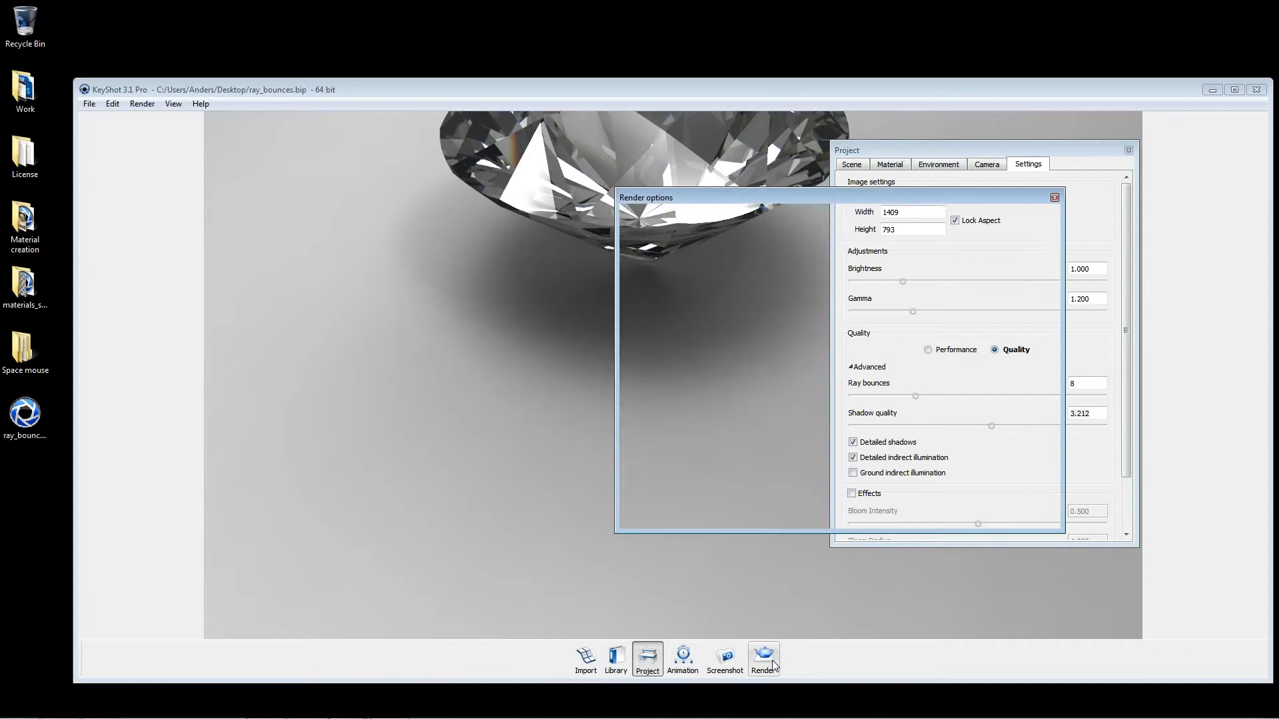
pyautogui.click(1054, 198)
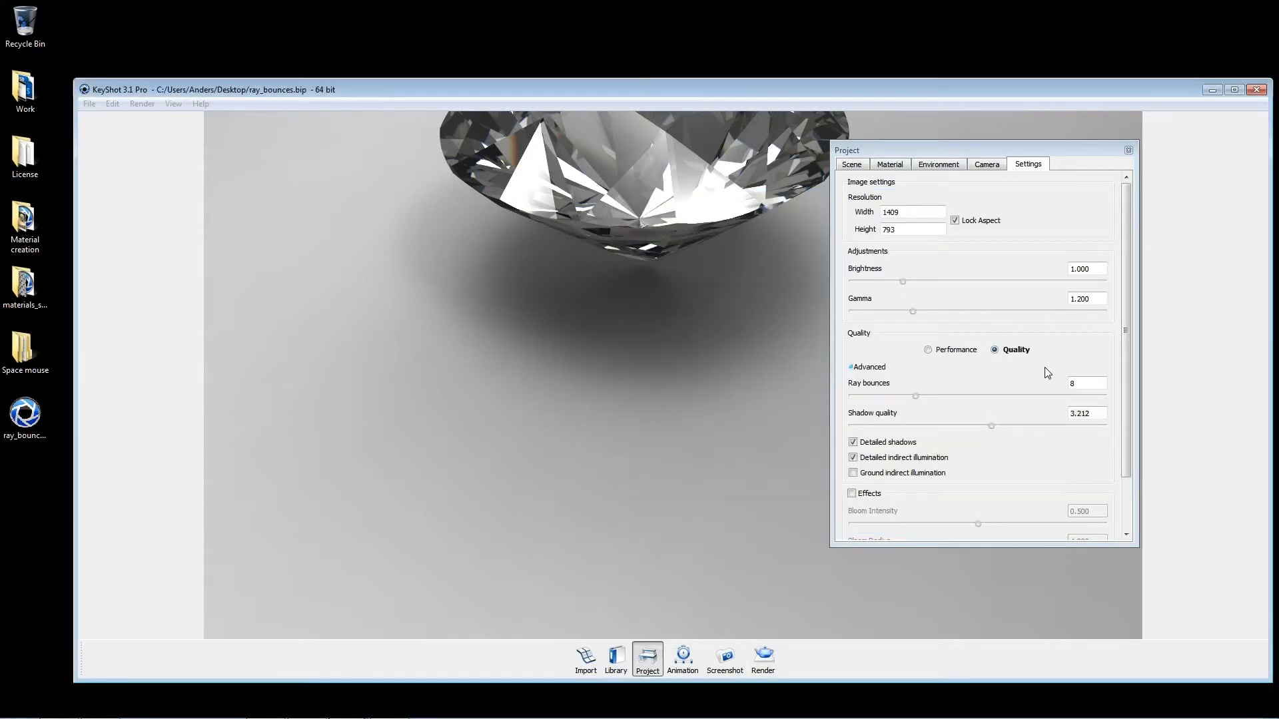
# Step: Reset the real-time shadow quality to 1 and view the mirror walls and diamond from farther away
pyautogui.doubleClick(1102, 414)
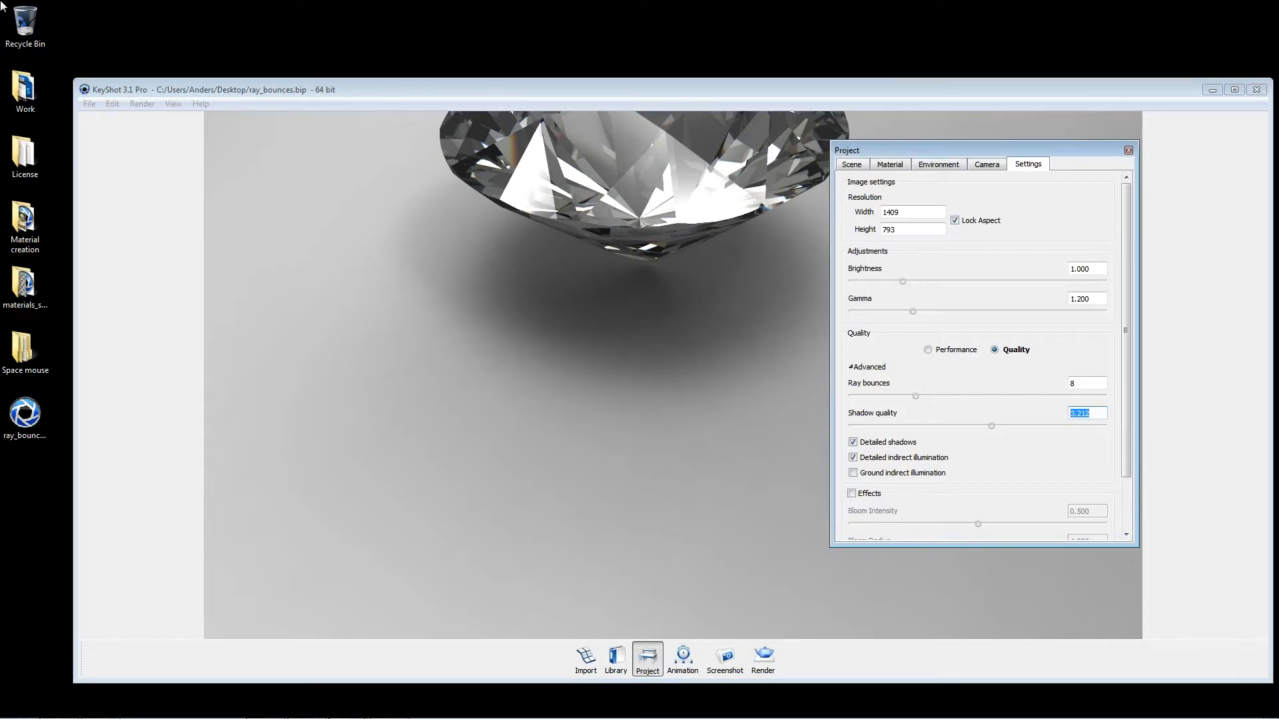
pyautogui.write('1')
pyautogui.moveTo(788, 345); pyautogui.dragTo(686, 263)
pyautogui.scroll(-10, 685, 262)
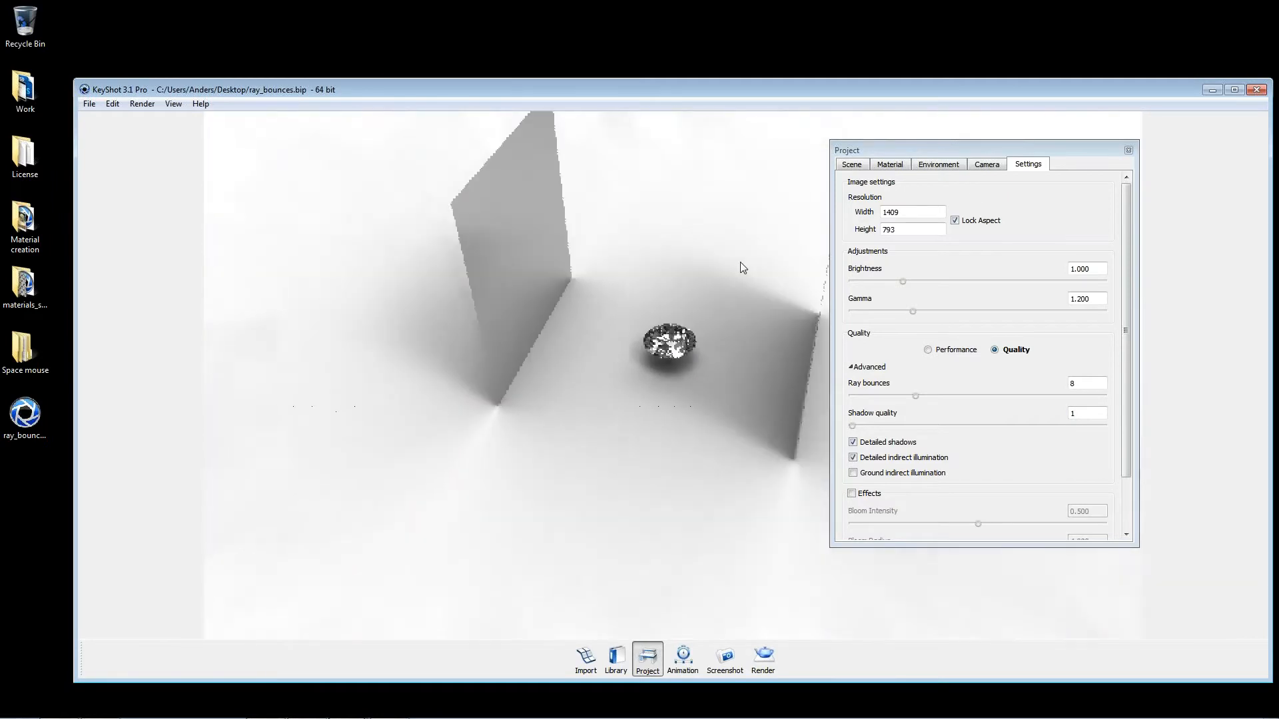
# Step: Reduce the environment's ground size to 5.000 and examine the diamond's shadow up close
pyautogui.click(941, 164)
pyautogui.moveTo(881, 522); pyautogui.dragTo(852, 522)
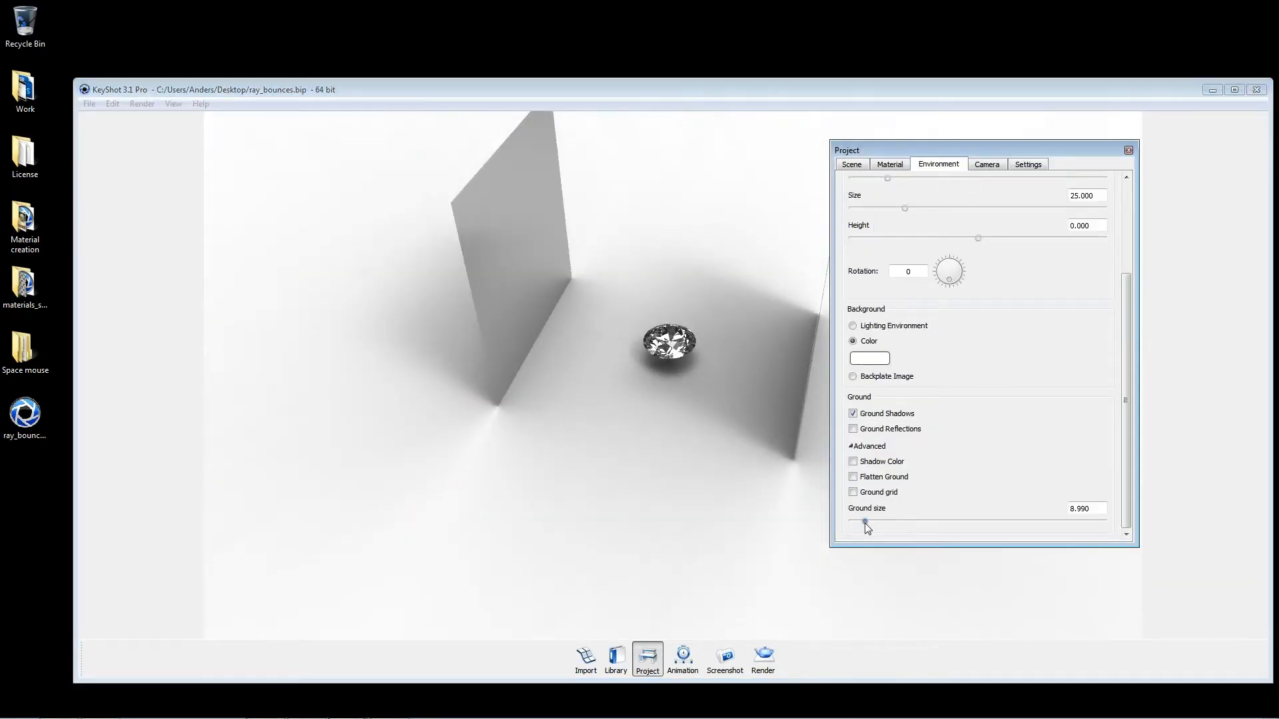
pyautogui.moveTo(430, 438); pyautogui.dragTo(488, 289)
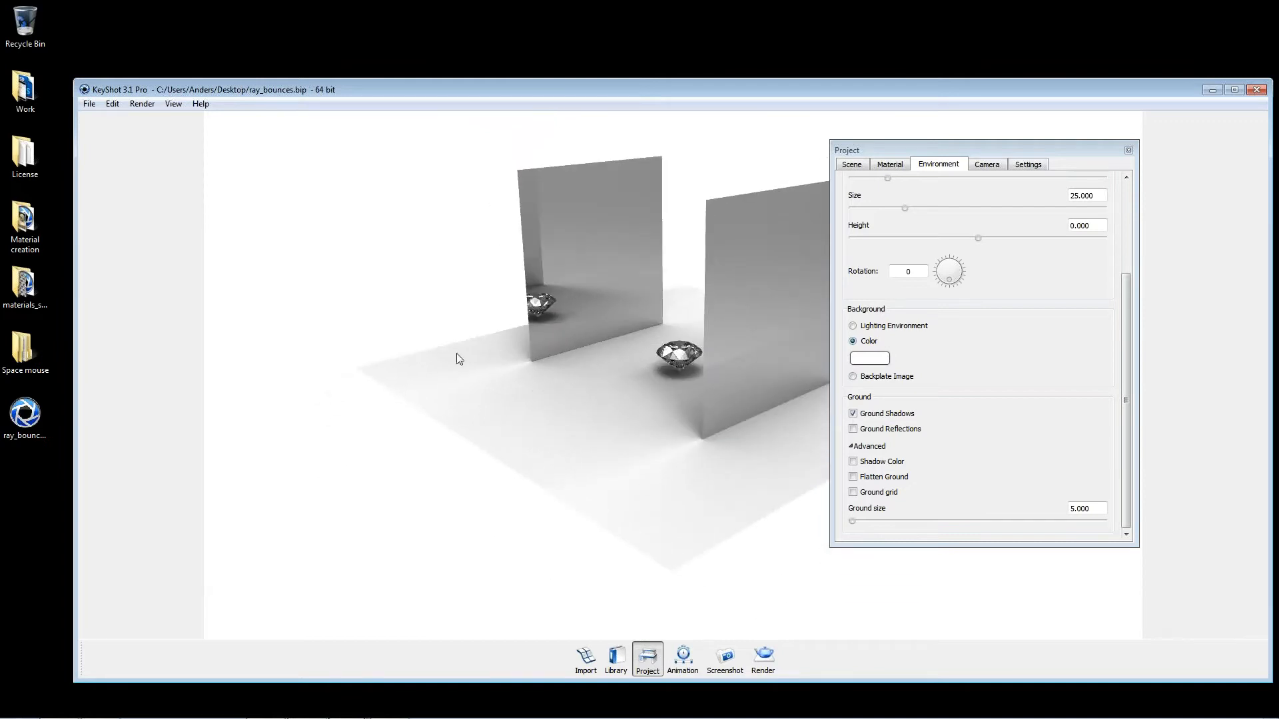
pyautogui.scroll(10, 700, 393)
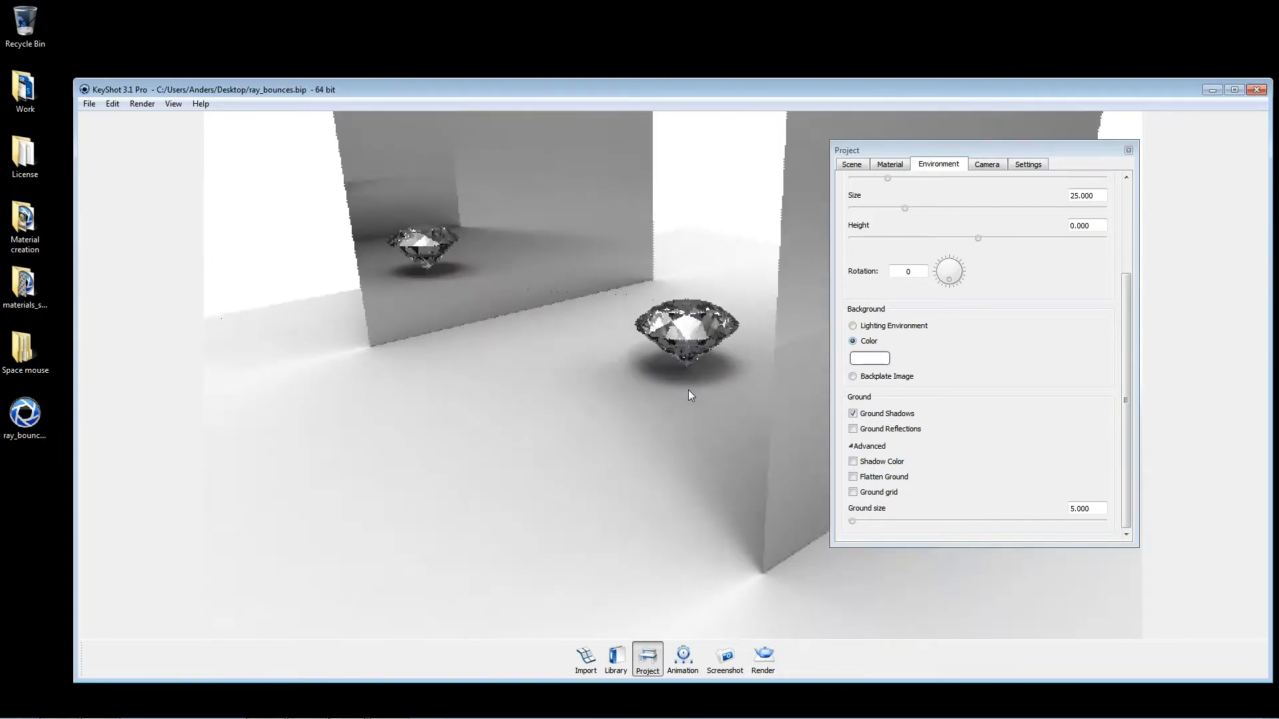
pyautogui.scroll(-10, 681, 387)
pyautogui.moveTo(699, 400); pyautogui.dragTo(738, 407)
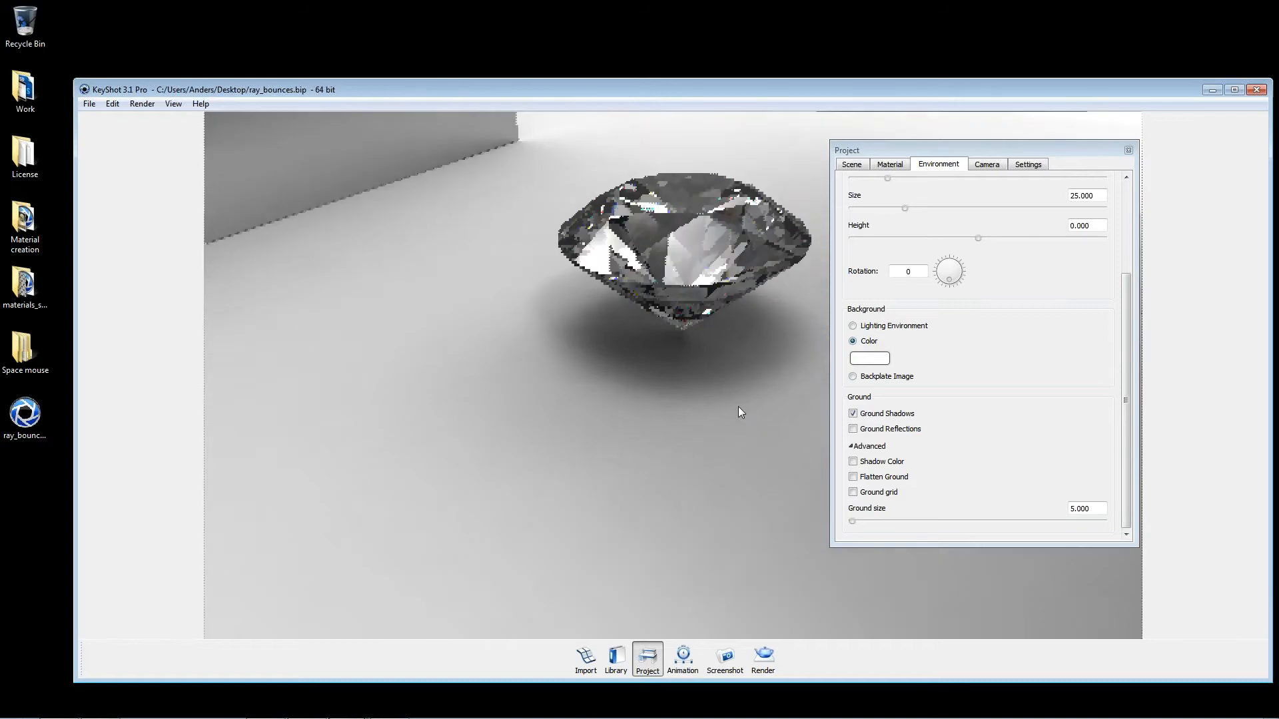
pyautogui.scroll(6, 725, 406)
pyautogui.scroll(-2, 658, 408)
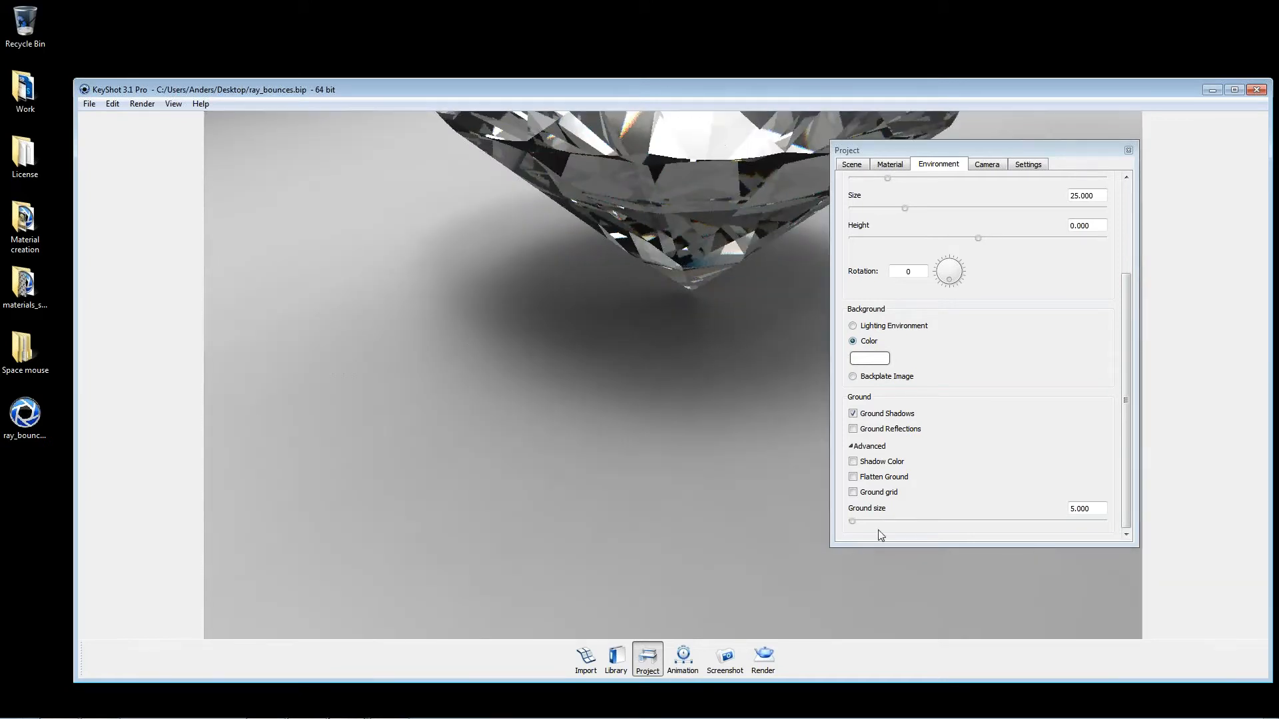
# Step: Try a ground size of 100.000 on the diamond's shadow, then reduce it so the ground extends moderately beyond the mirror walls
pyautogui.moveTo(854, 522); pyautogui.dragTo(1104, 521)
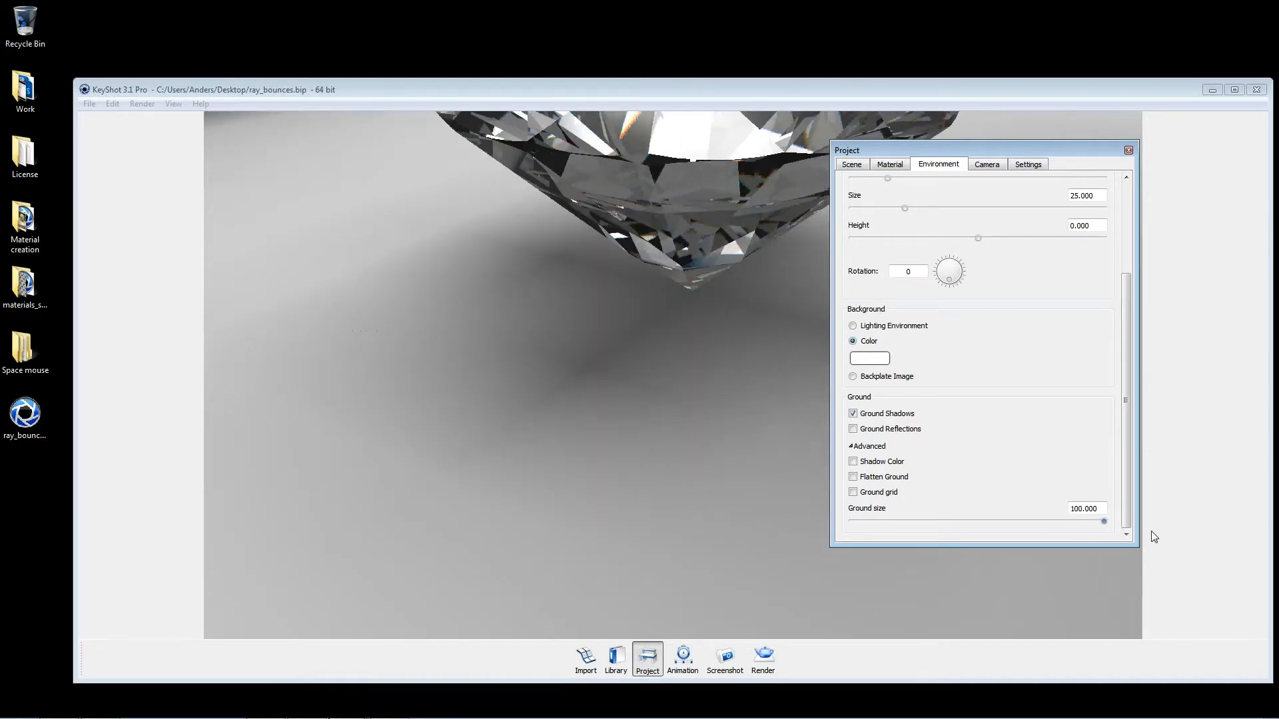
pyautogui.click(516, 320)
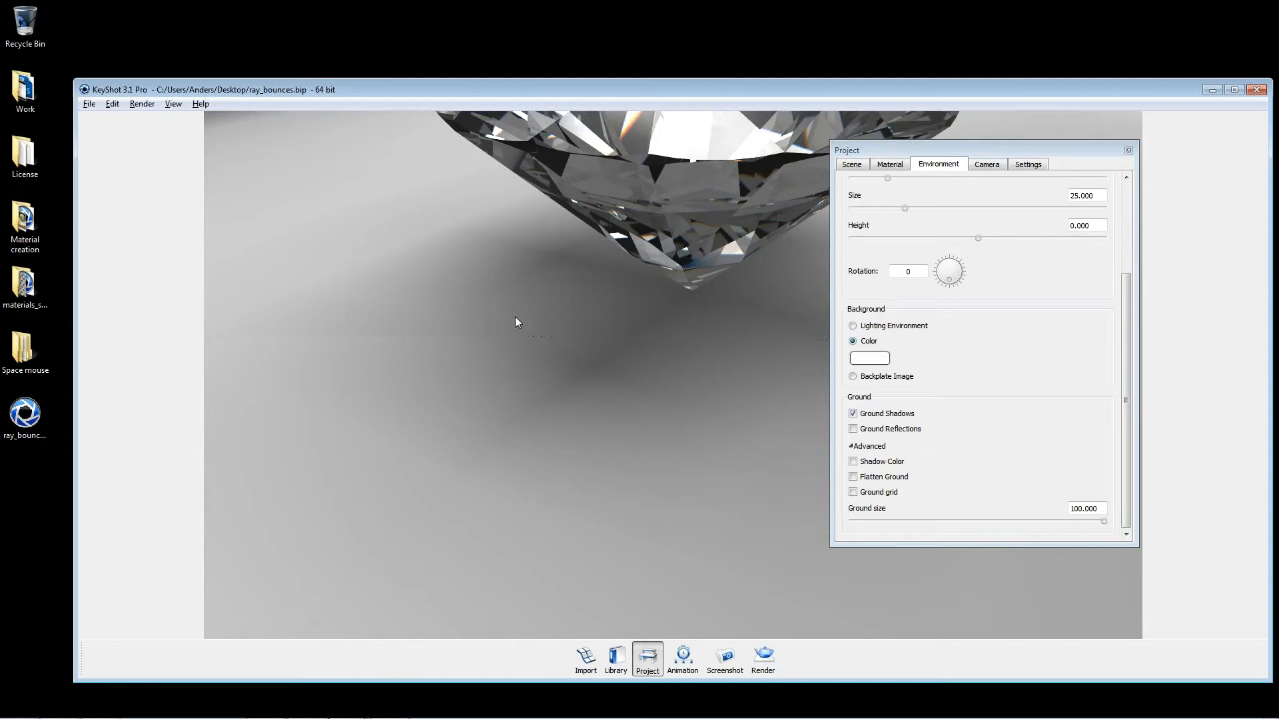
pyautogui.scroll(-15, 517, 320)
pyautogui.scroll(-3, 672, 353)
pyautogui.moveTo(657, 429); pyautogui.dragTo(750, 339)
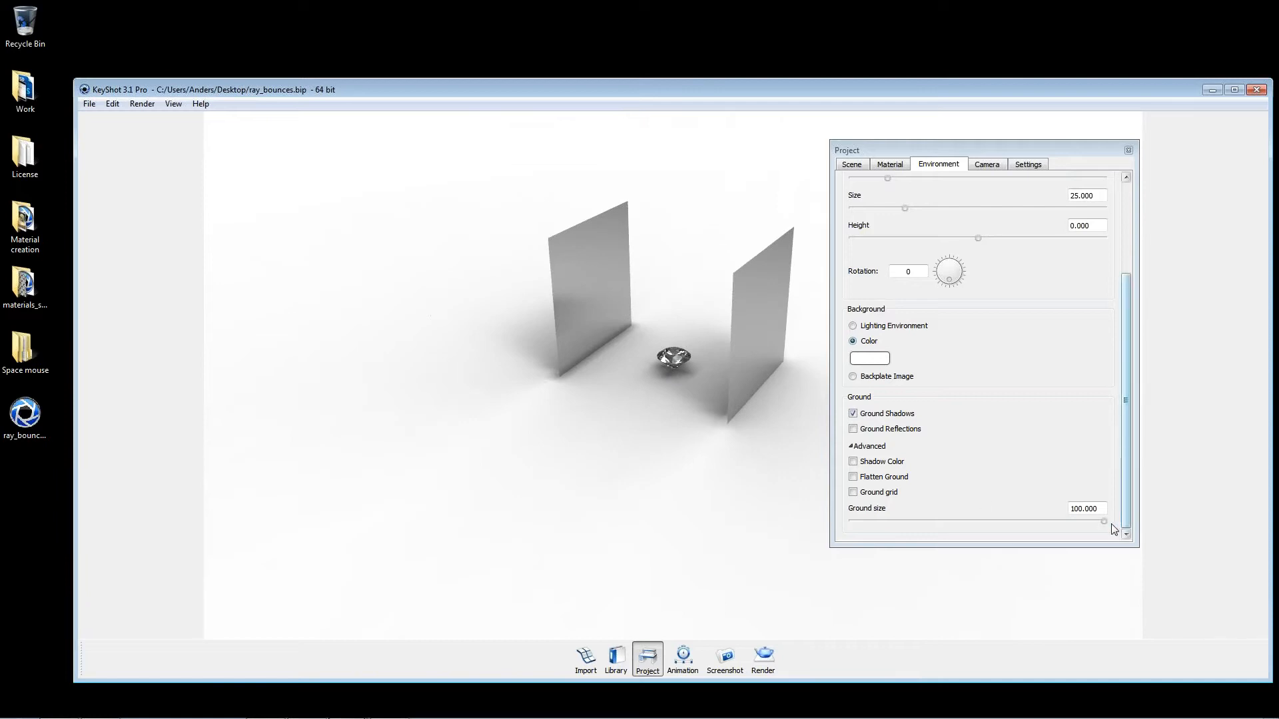
pyautogui.moveTo(1104, 522); pyautogui.dragTo(870, 520)
# Step: Set the real-time shadow quality to 2
pyautogui.click(1042, 163)
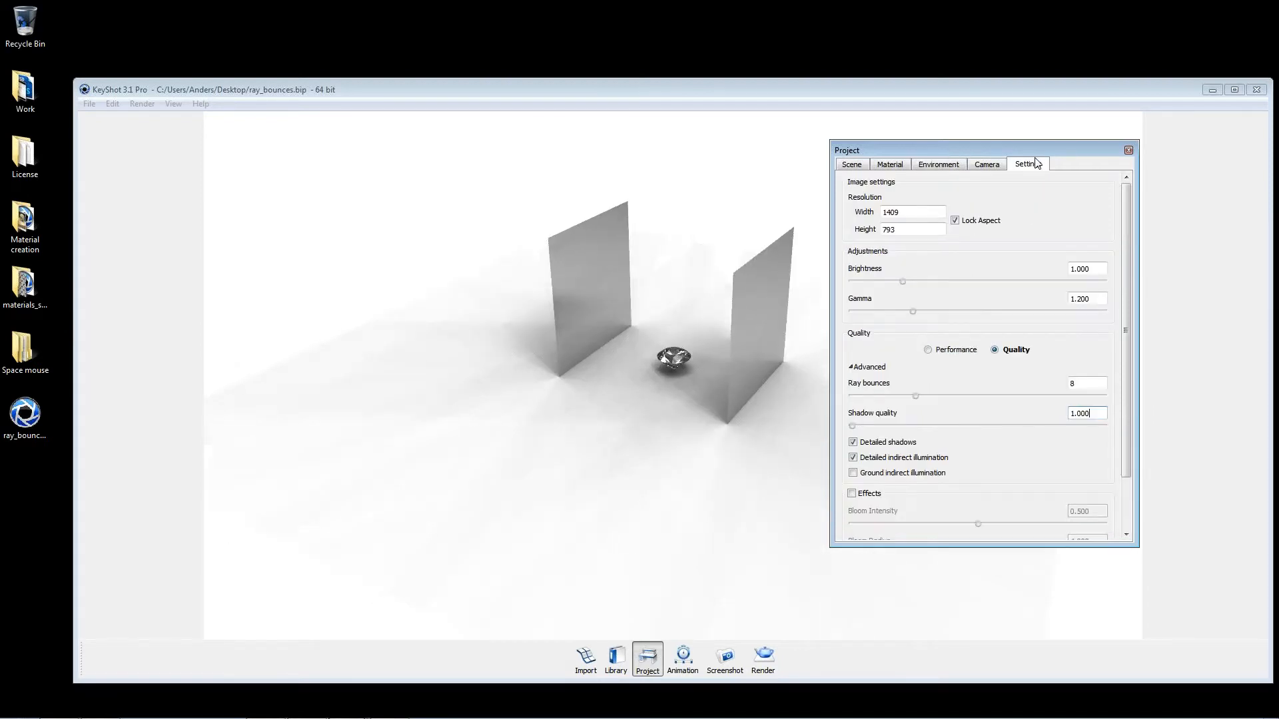
pyautogui.moveTo(852, 425); pyautogui.dragTo(897, 424)
pyautogui.doubleClick(1084, 414)
pyautogui.write('2')
# Step: Set the shadow quality in the render options to 2 and return to the scene
pyautogui.click(763, 660)
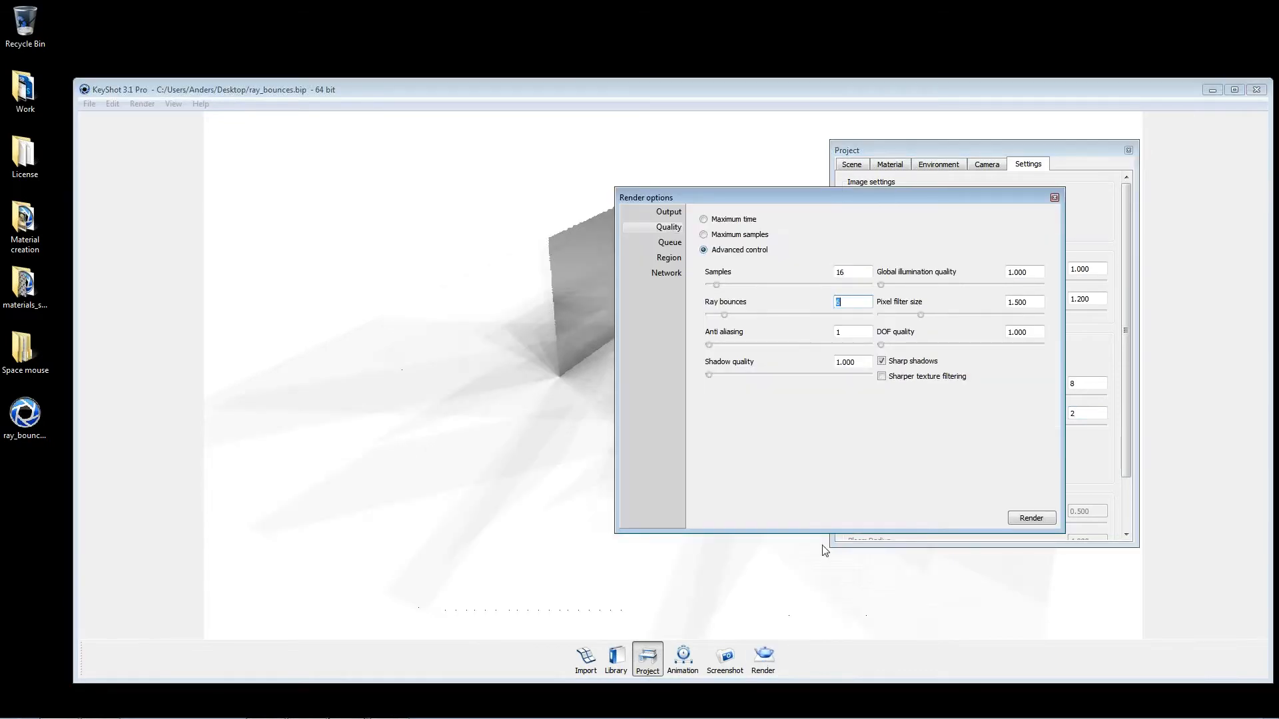
pyautogui.doubleClick(862, 358)
pyautogui.write('2')
pyautogui.press('Tab')
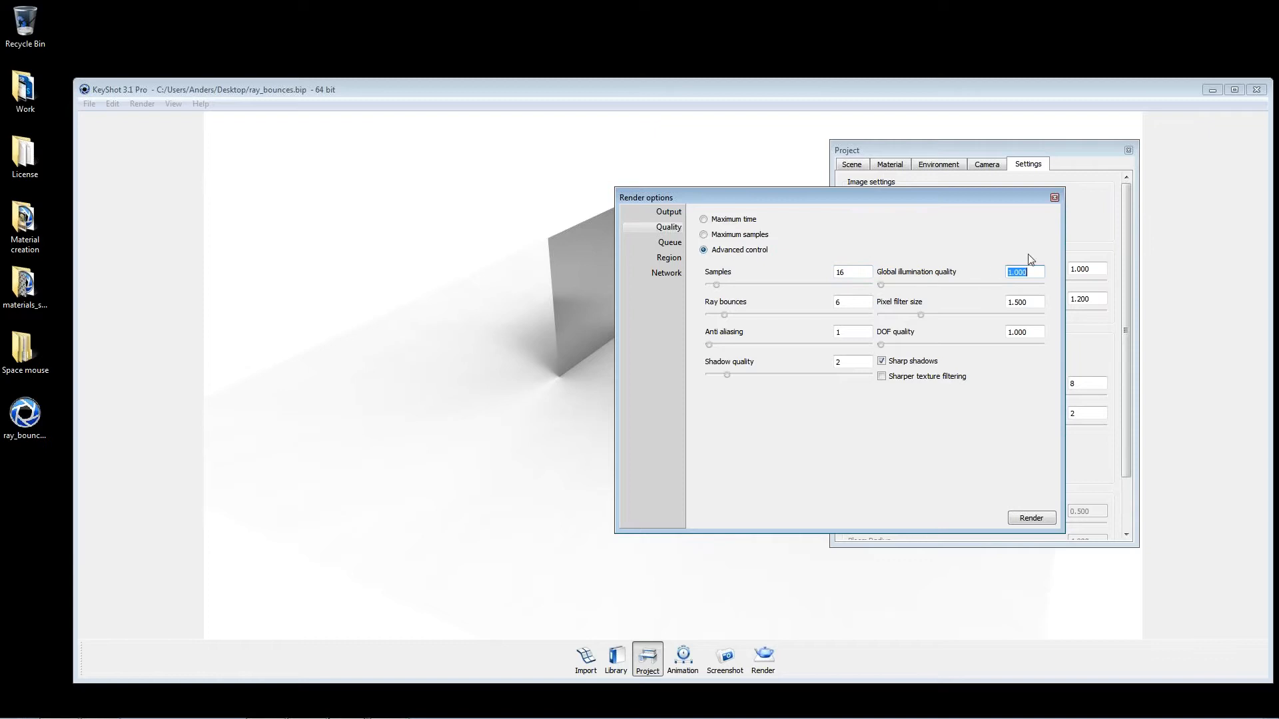
pyautogui.click(1054, 198)
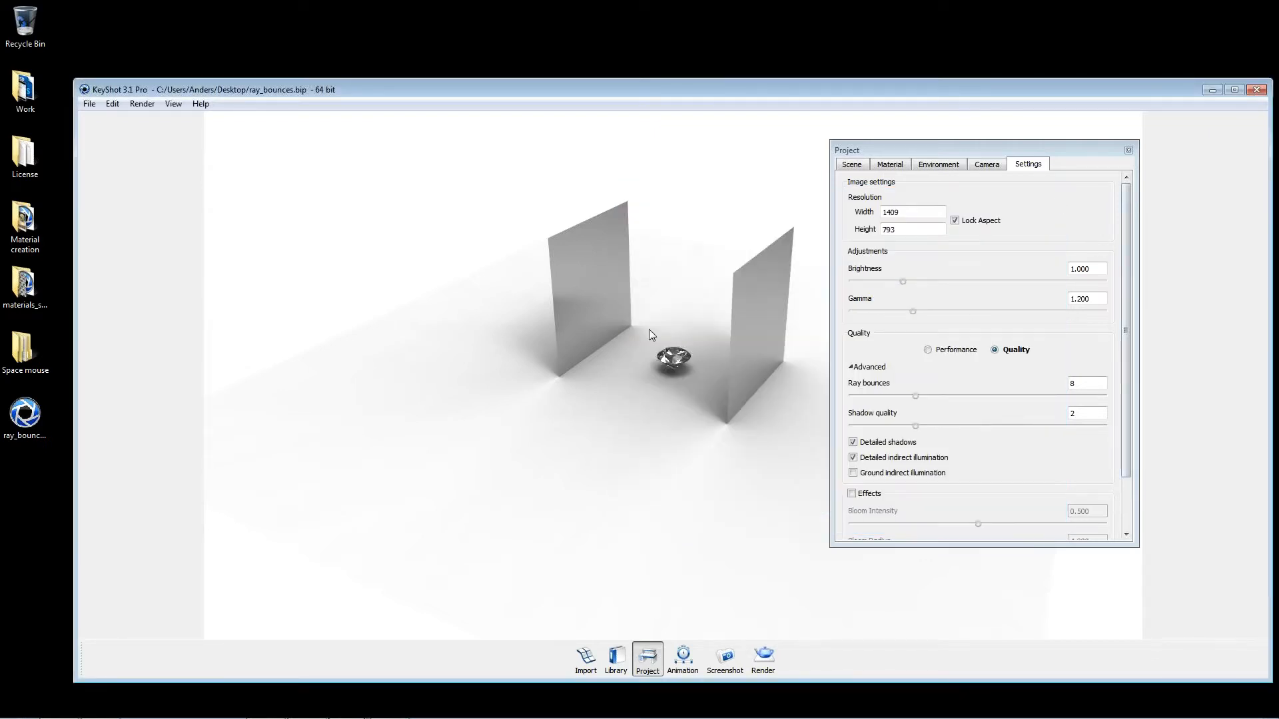
# Step: Make the Plane model visible beneath the mirror walls and the diamond
pyautogui.moveTo(646, 335); pyautogui.dragTo(770, 266)
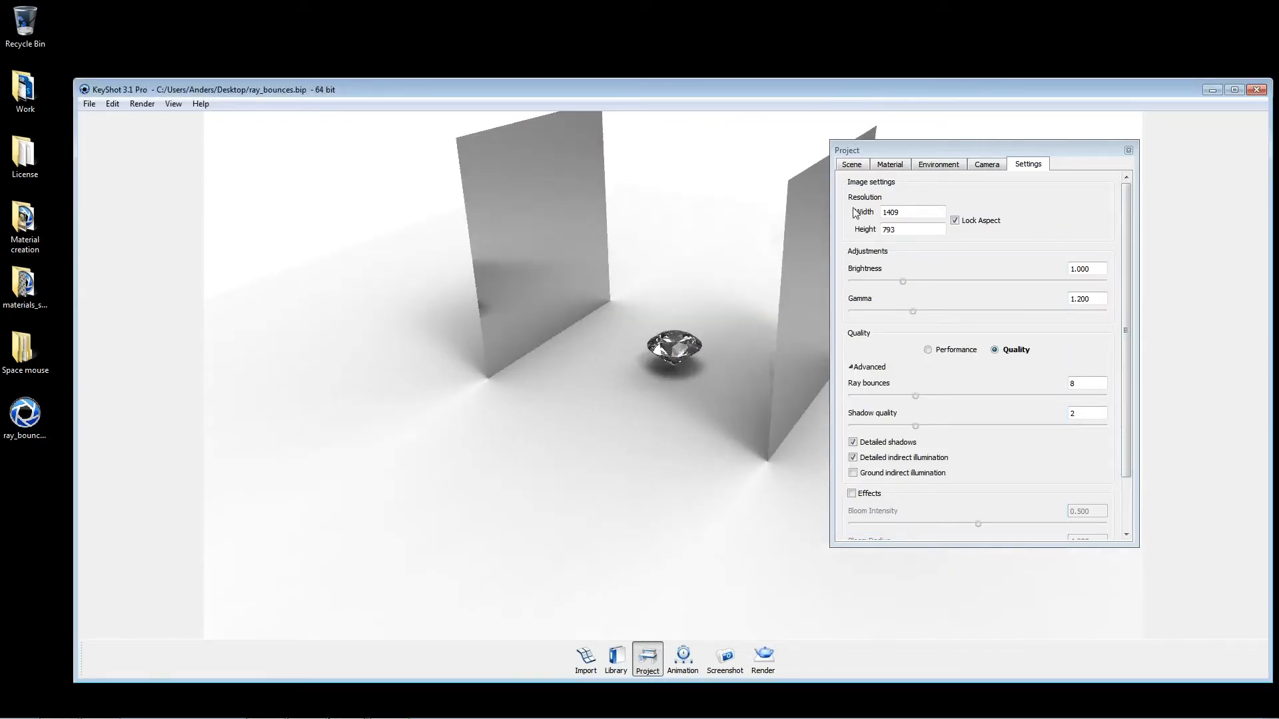
pyautogui.click(852, 164)
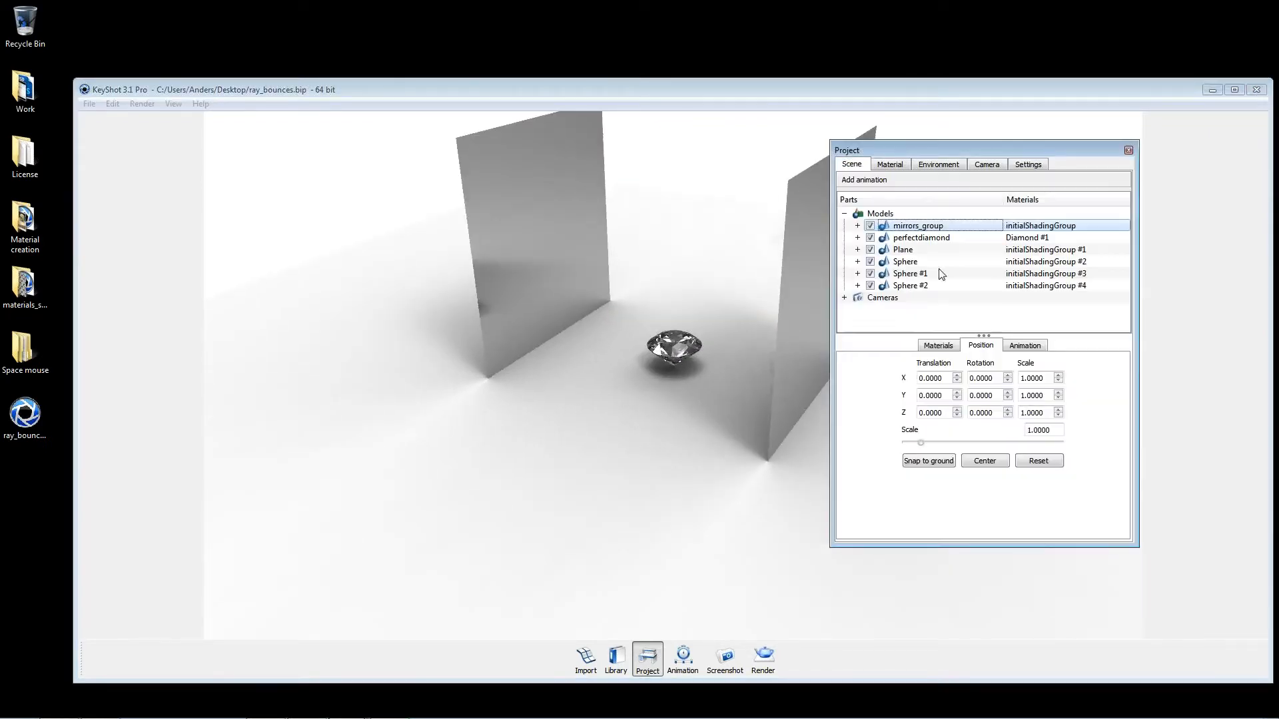
pyautogui.click(873, 250)
pyautogui.moveTo(658, 280); pyautogui.dragTo(801, 234)
# Step: Hide the mirror walls and frame the diamond closely on the blue plane
pyautogui.rightClick(811, 243)
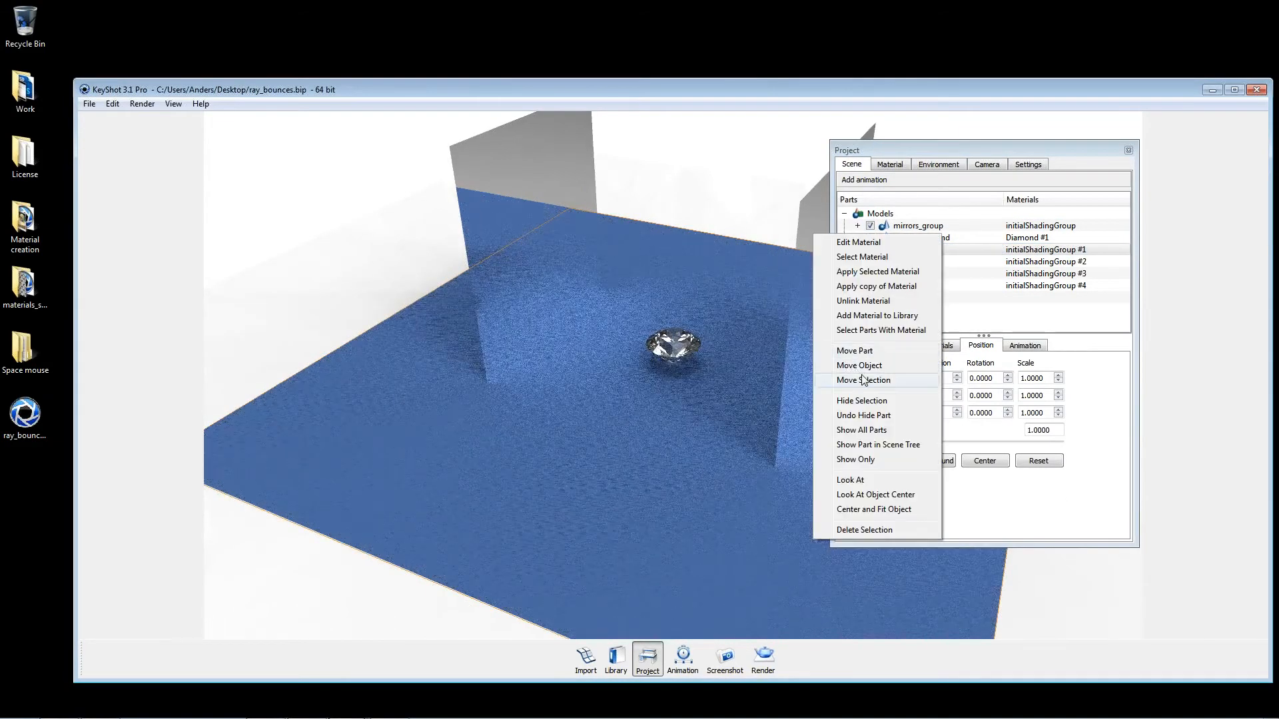
pyautogui.click(866, 416)
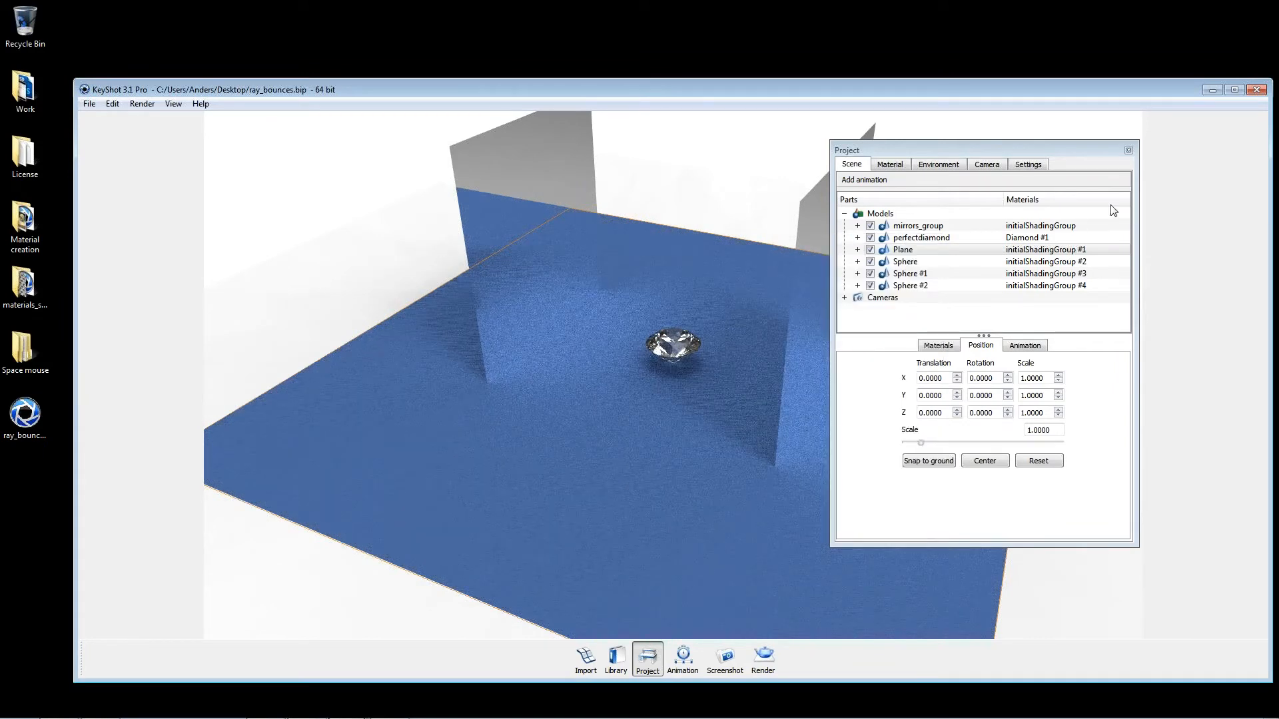
pyautogui.click(1128, 150)
pyautogui.rightClick(838, 194)
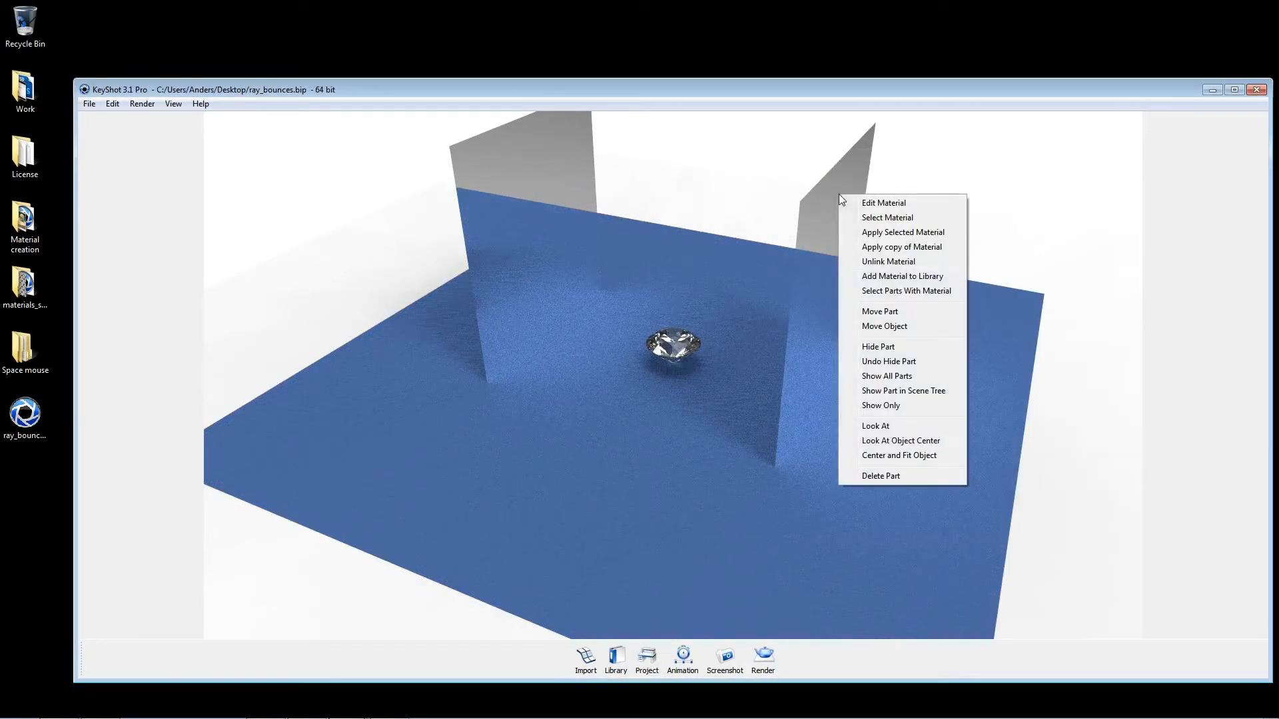
pyautogui.click(883, 359)
pyautogui.rightClick(838, 254)
pyautogui.click(880, 405)
pyautogui.moveTo(837, 373); pyautogui.dragTo(674, 359)
pyautogui.scroll(6, 673, 355)
# Step: Change the diamond's material type to Diffuse with a red color of RGB 230, 4, 4
pyautogui.doubleClick(729, 318)
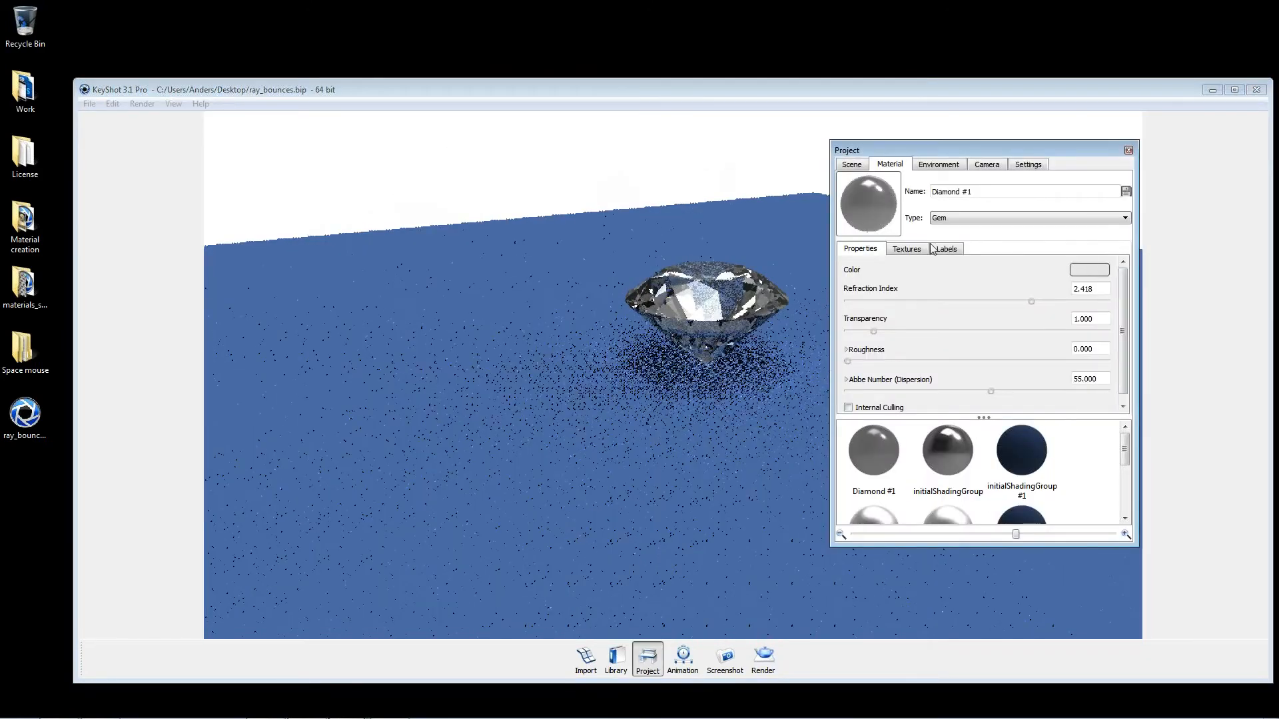
pyautogui.click(961, 217)
pyautogui.click(970, 251)
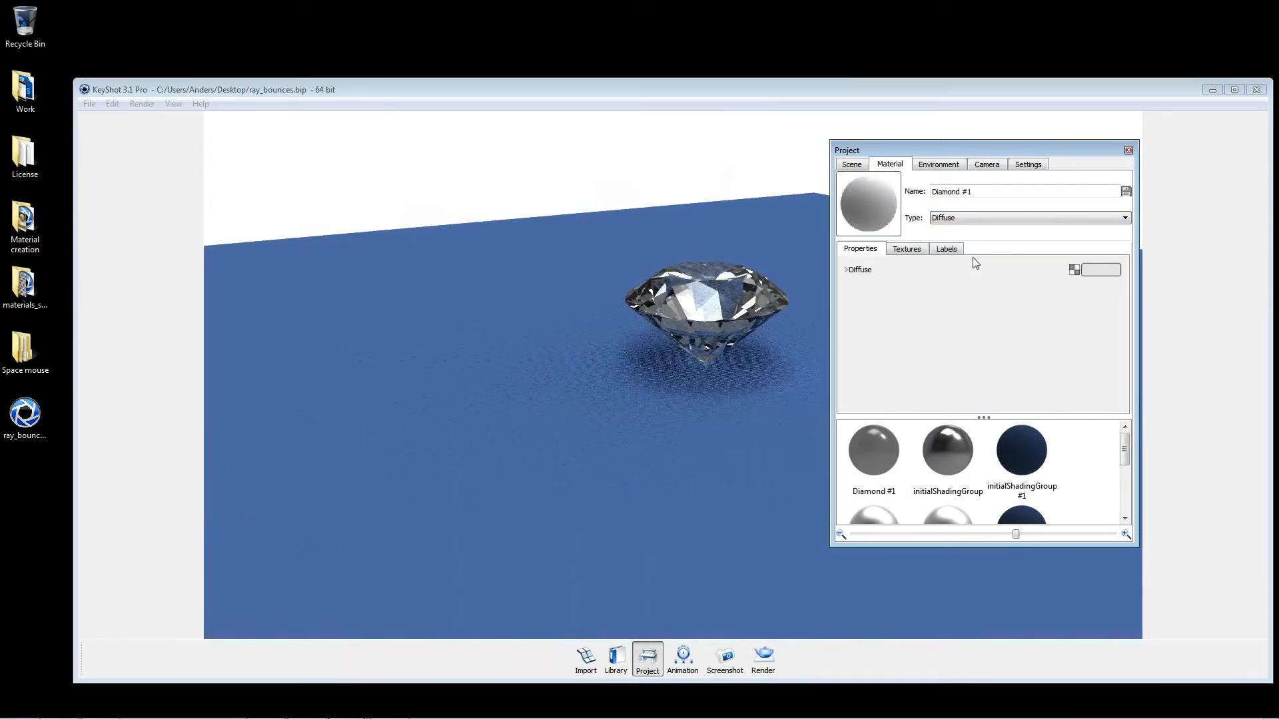
pyautogui.click(1093, 269)
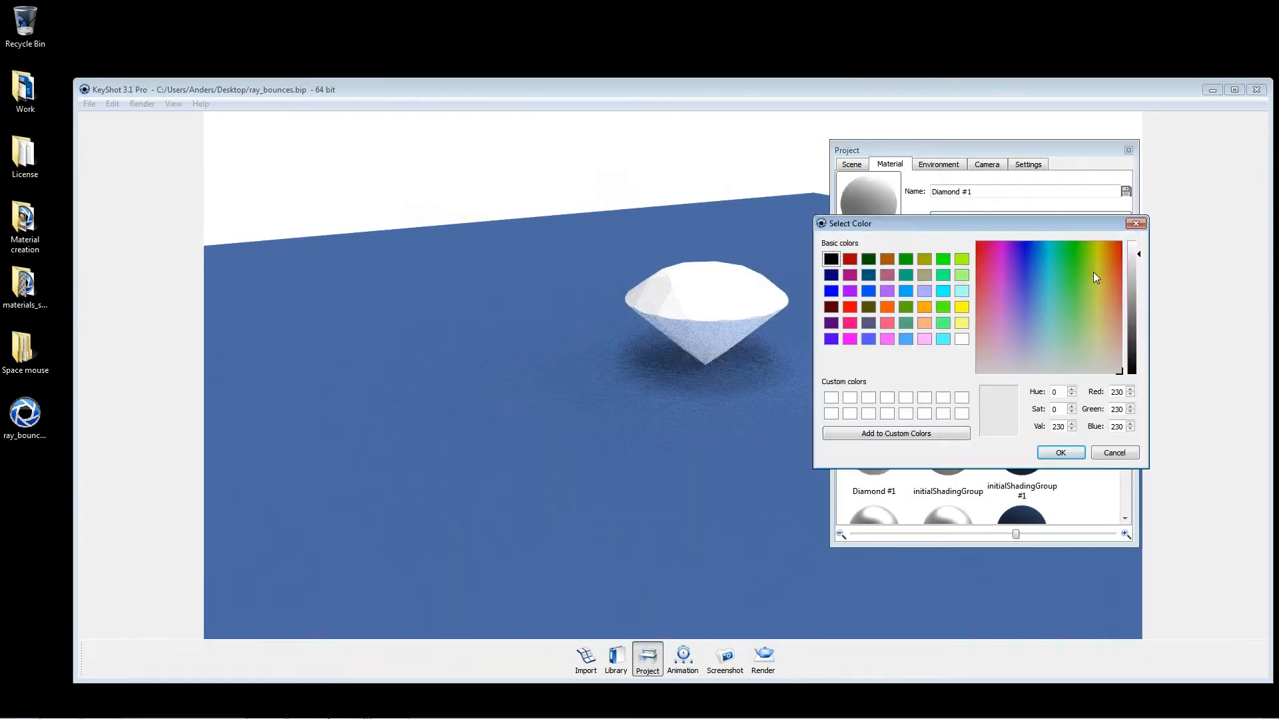
pyautogui.moveTo(1090, 266); pyautogui.dragTo(1129, 244)
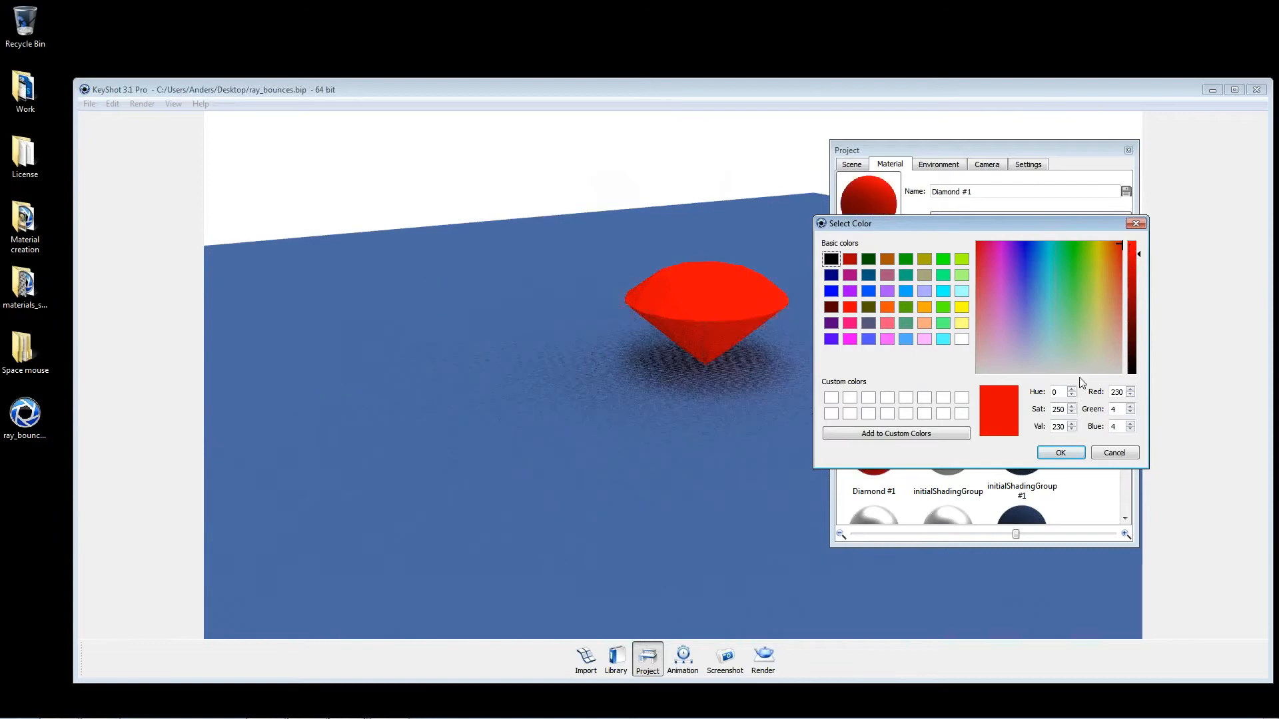
pyautogui.click(1064, 453)
# Step: Turn off detailed indirect illumination in the real-time quality settings
pyautogui.doubleClick(741, 391)
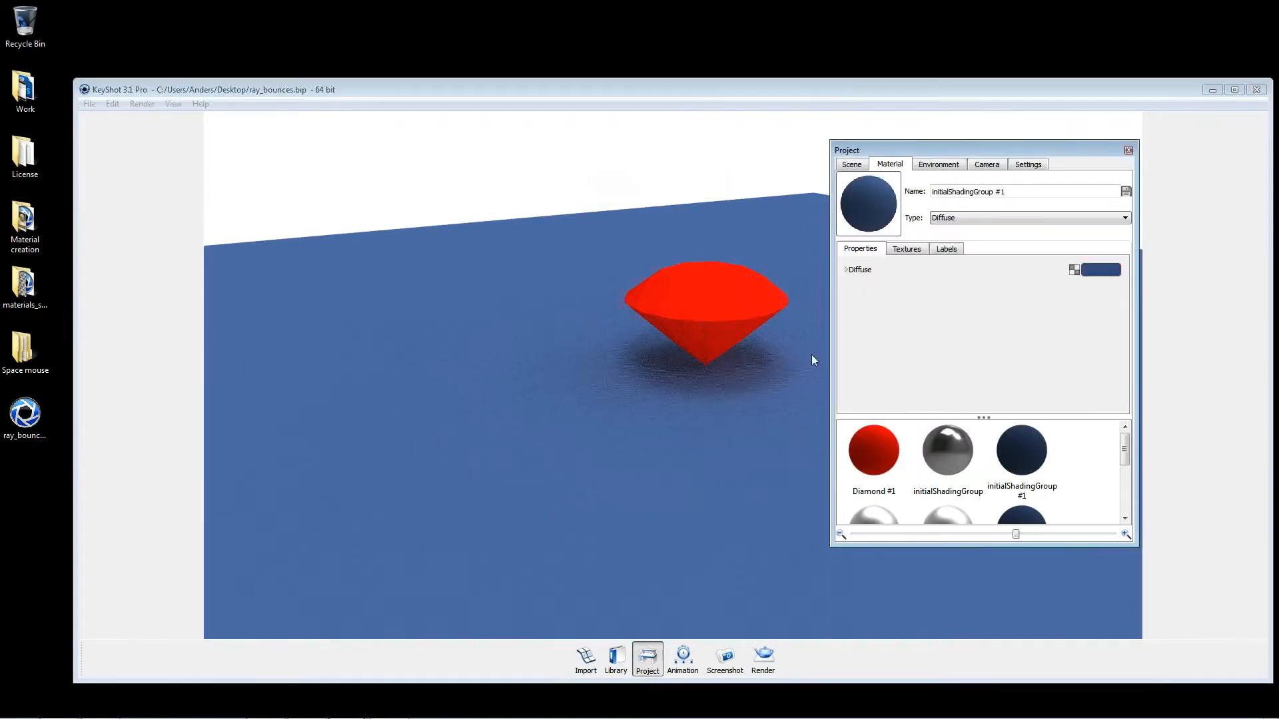
pyautogui.click(1028, 164)
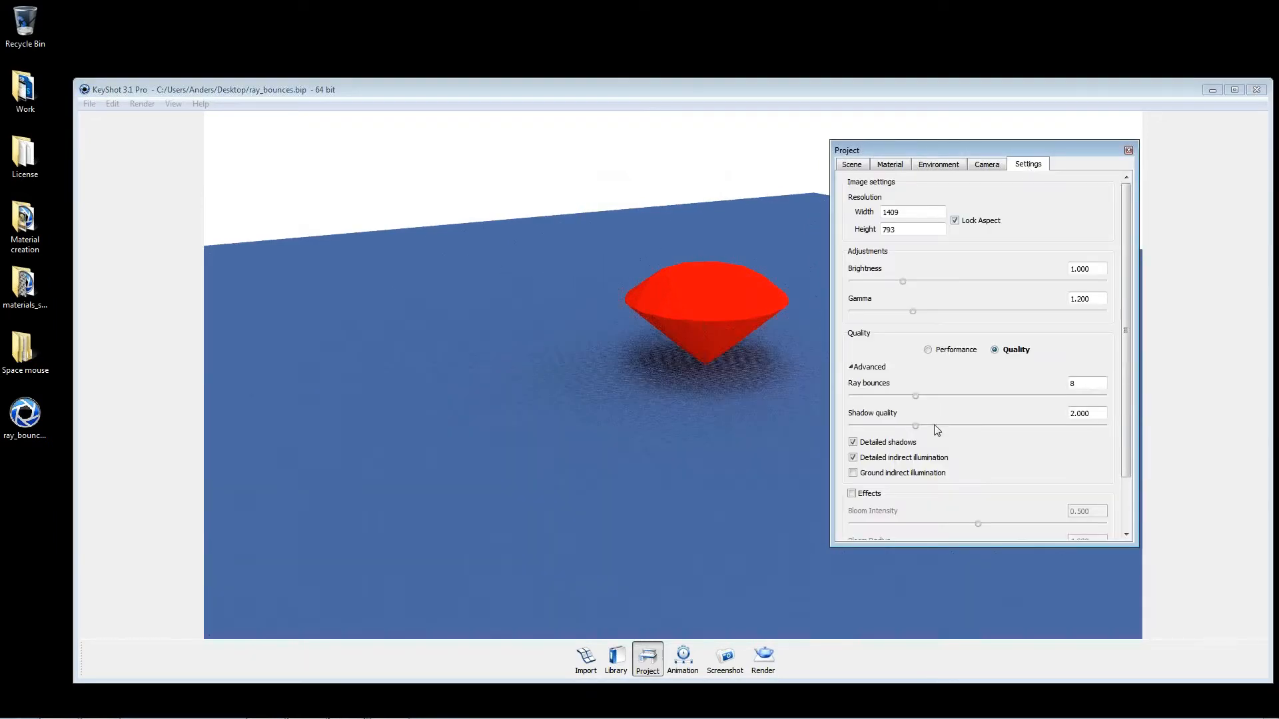
# Step: Change the diffuse color of the blue plane to a light gray of RGB 190, 190, 190
pyautogui.doubleClick(578, 273)
pyautogui.click(1074, 268)
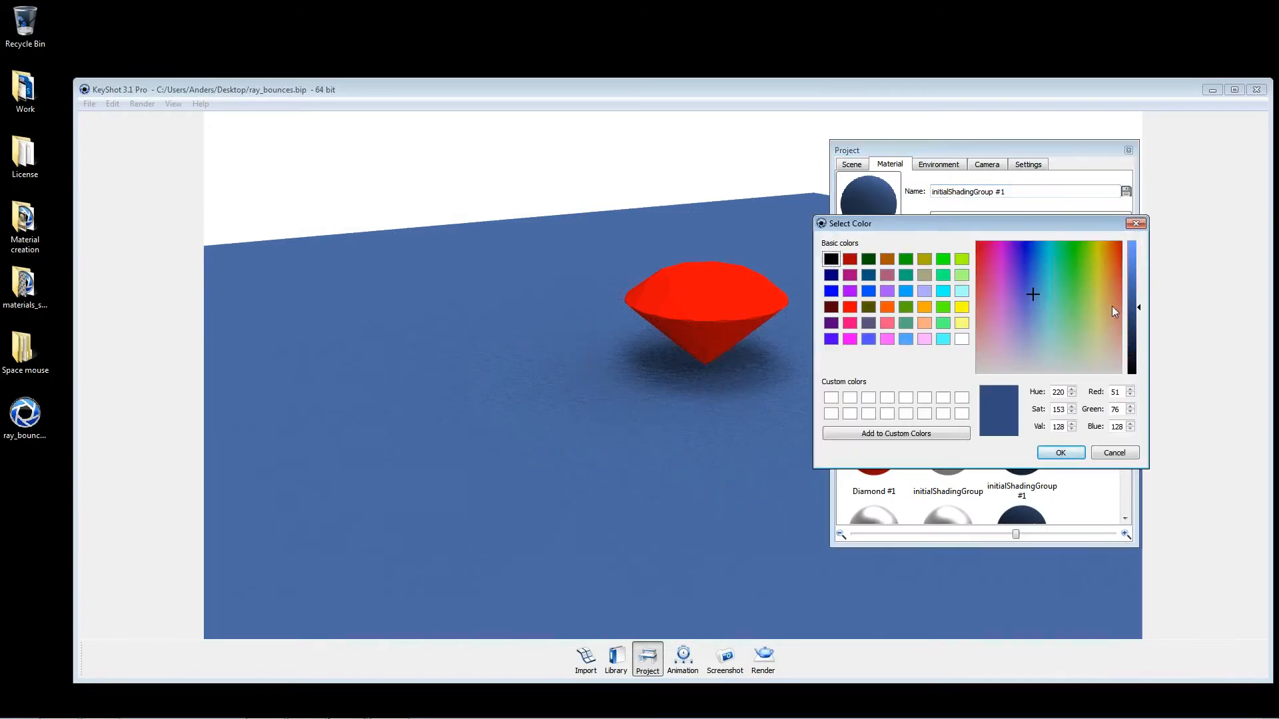
pyautogui.moveTo(1113, 308); pyautogui.dragTo(1098, 400)
pyautogui.click(1134, 281)
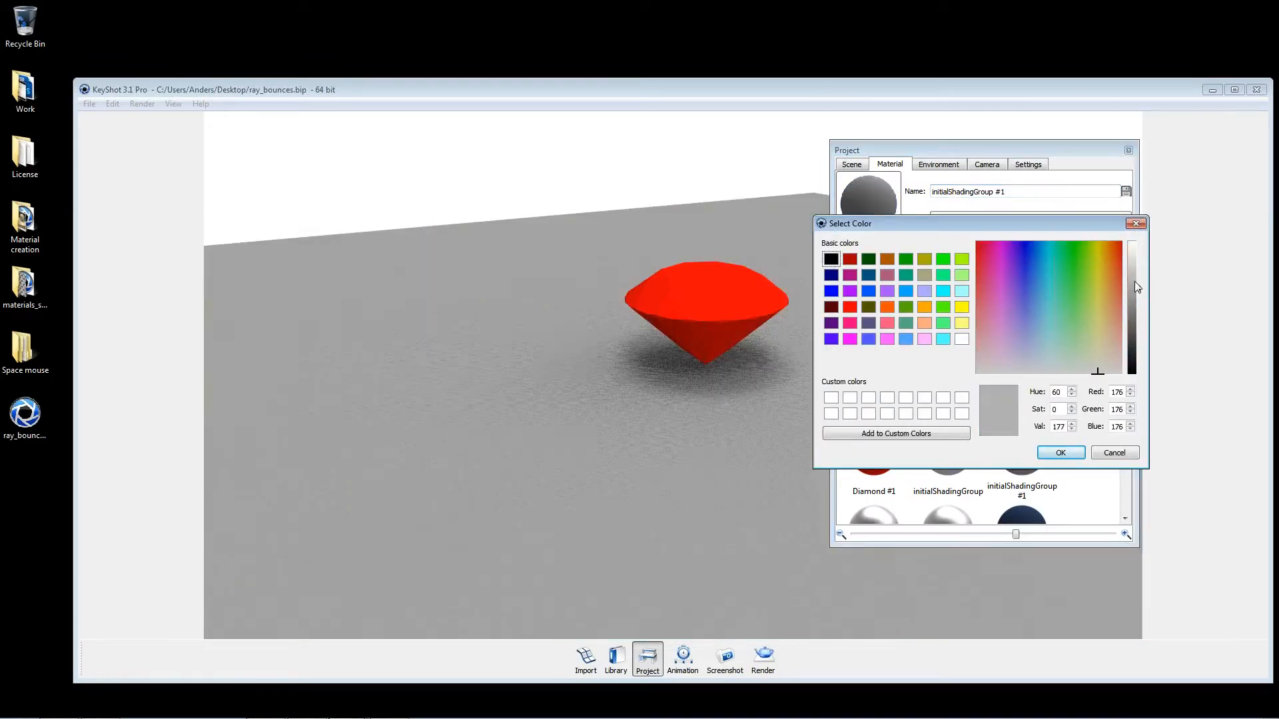
pyautogui.moveTo(1138, 280); pyautogui.dragTo(1135, 274)
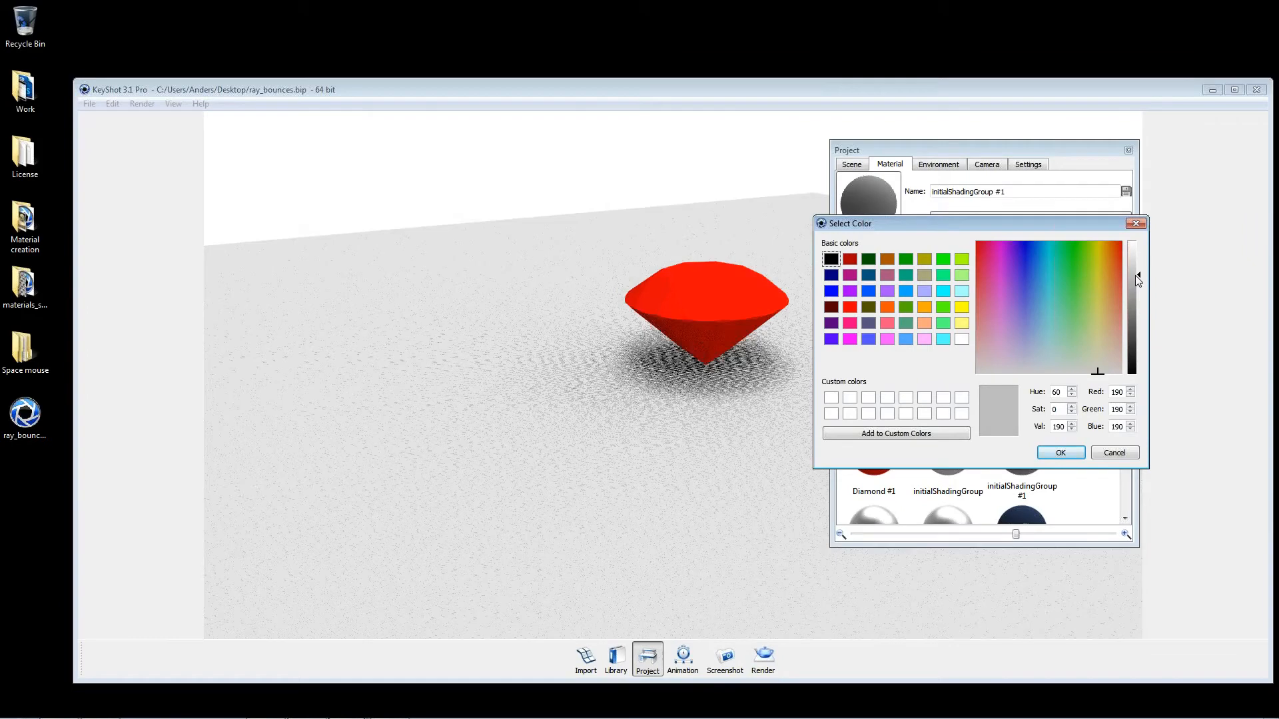
pyautogui.click(1062, 453)
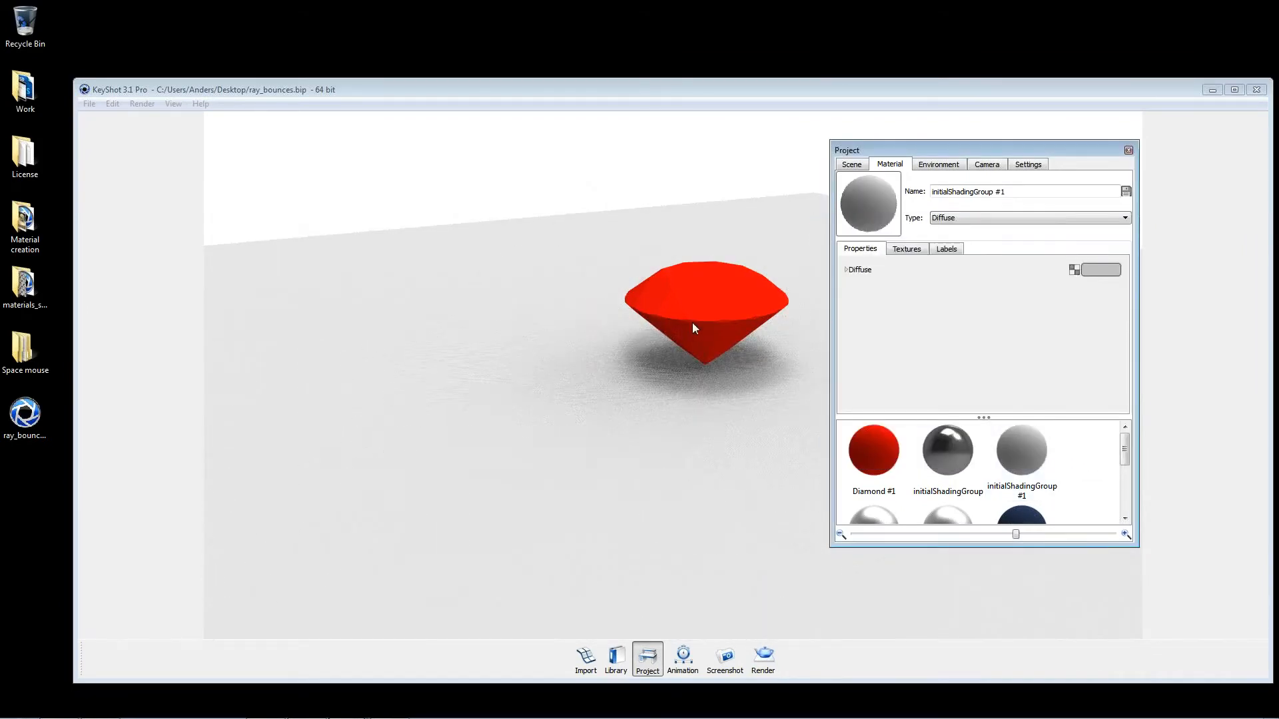
# Step: Frame the red diamond more closely and turn on detailed indirect illumination in the real-time quality settings
pyautogui.moveTo(693, 323); pyautogui.dragTo(453, 377, button='middle')
pyautogui.scroll(5, 523, 414)
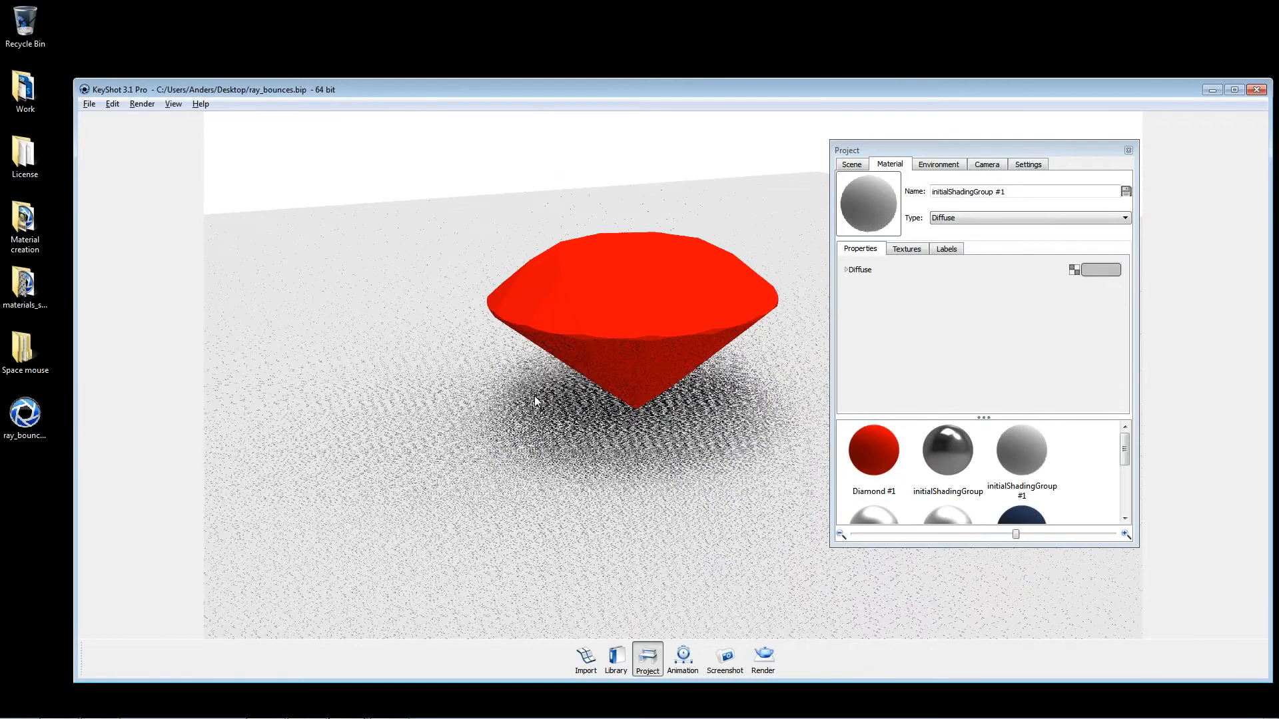
pyautogui.scroll(2, 516, 385)
pyautogui.click(1028, 164)
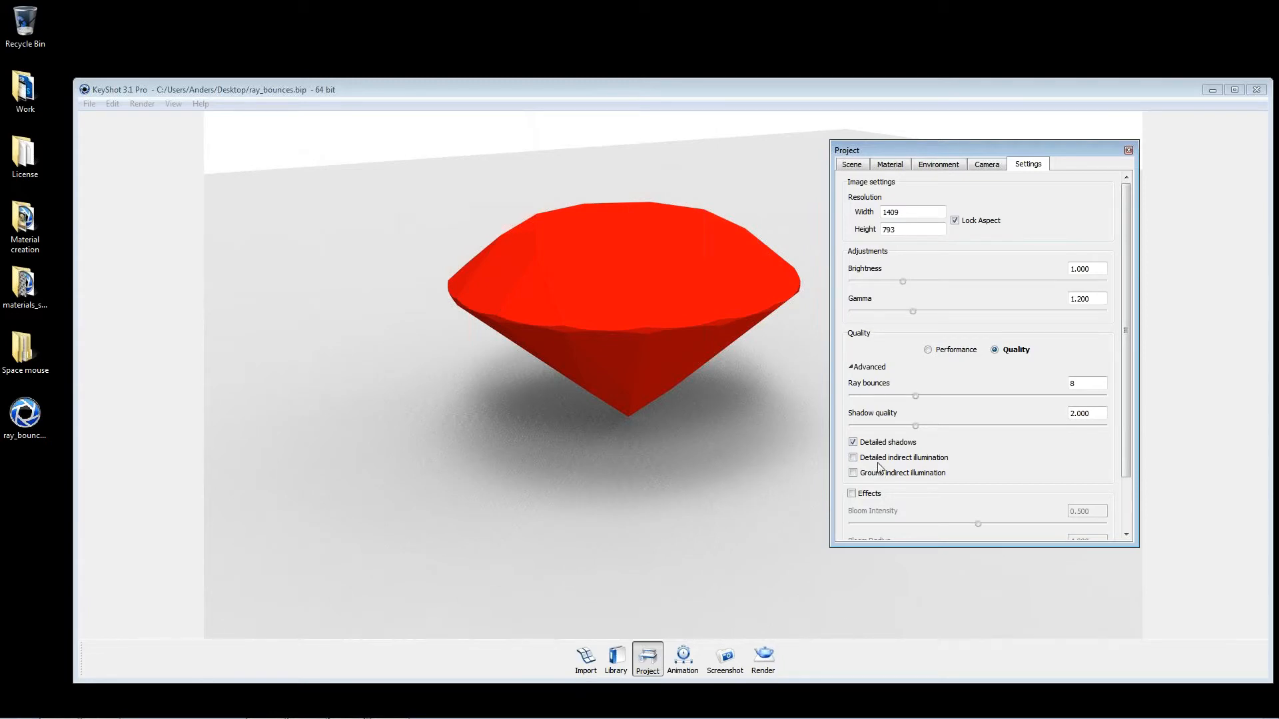
pyautogui.click(853, 457)
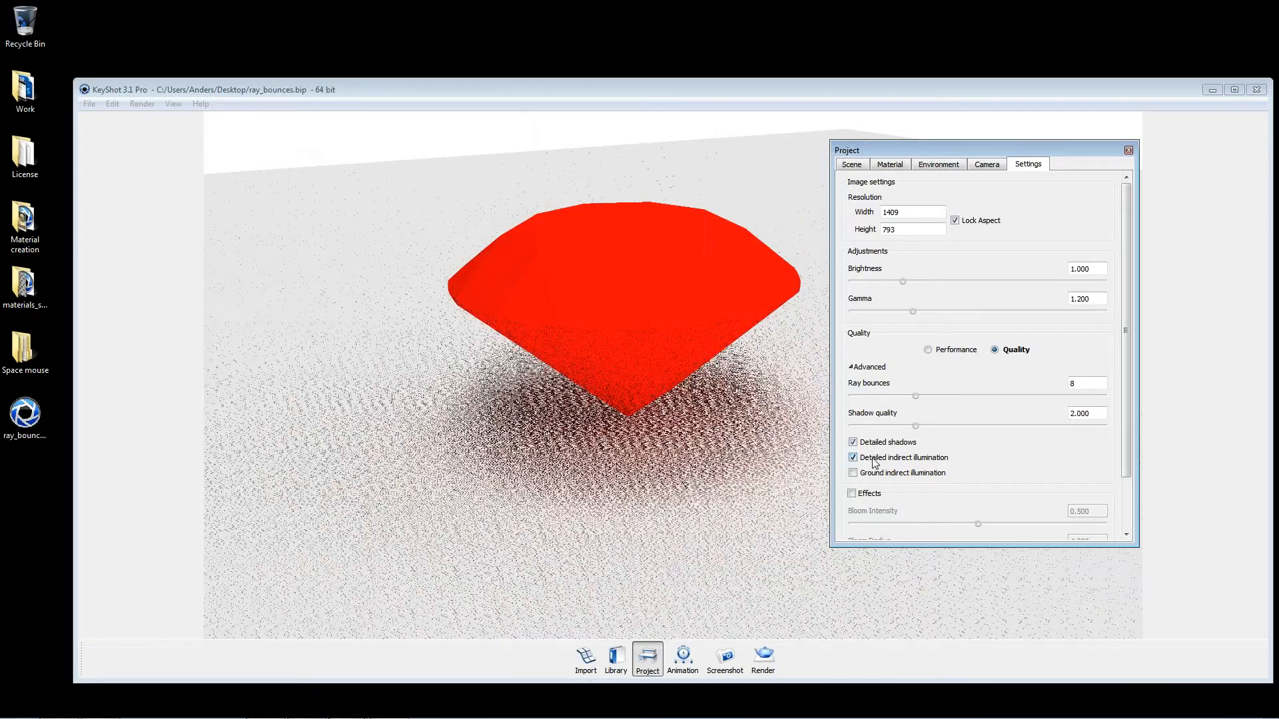
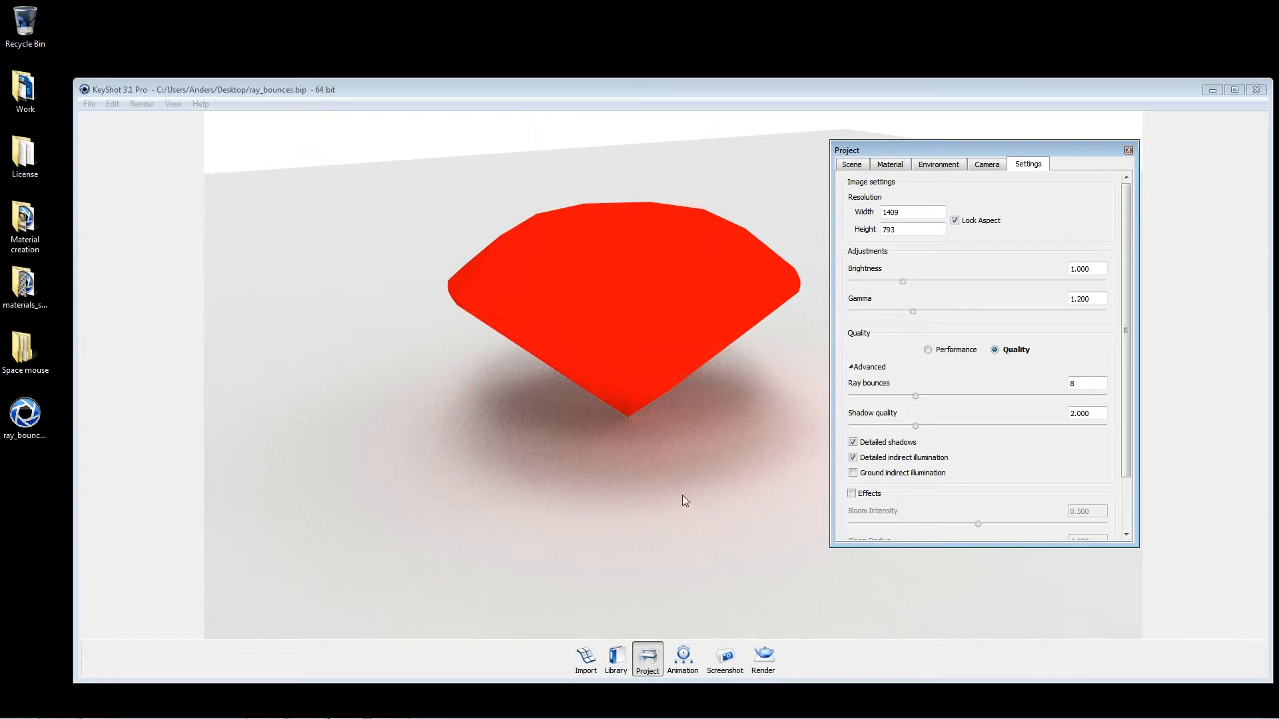
# Step: Turn detailed indirect illumination off and back on to compare its effect on the diamond and plane
pyautogui.click(865, 458)
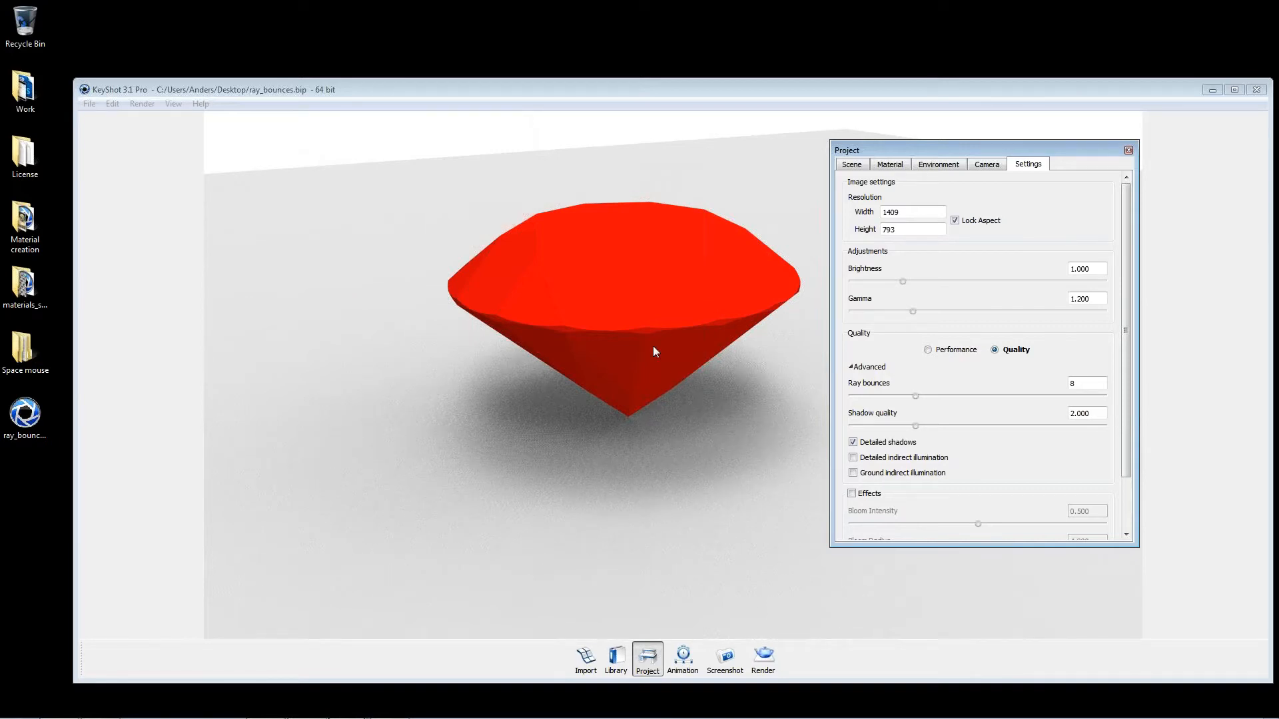
pyautogui.click(854, 457)
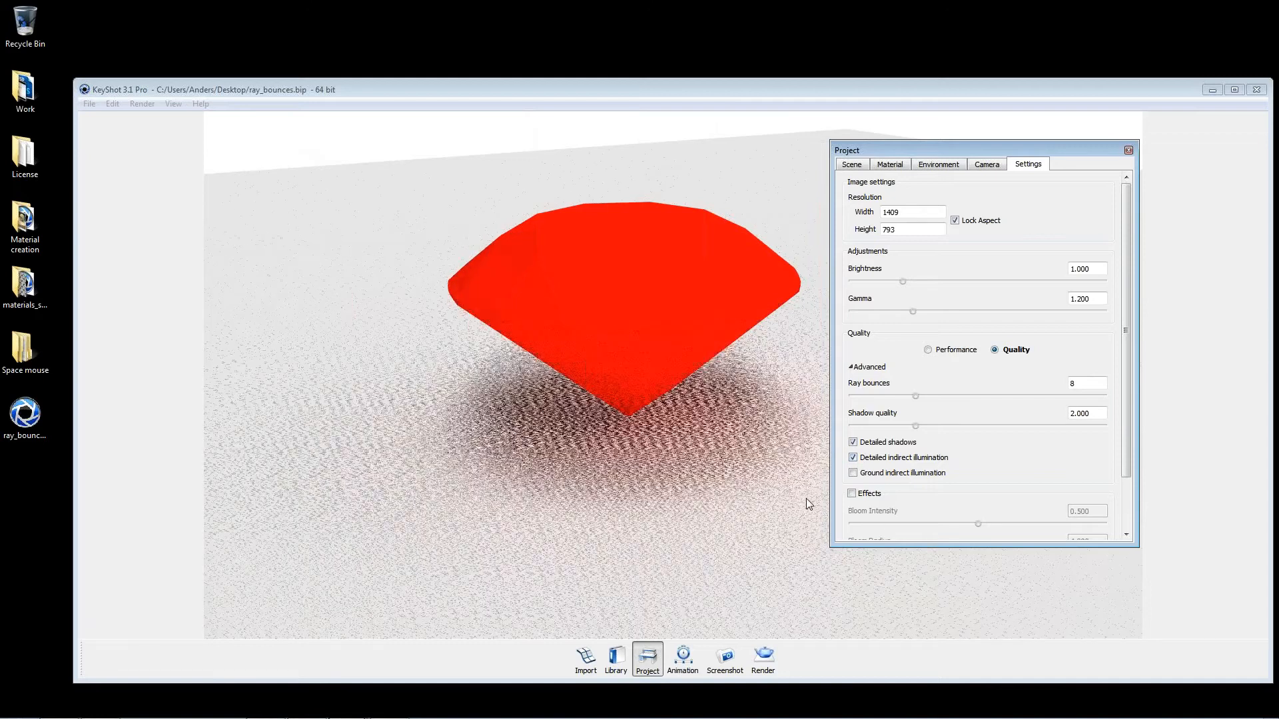
# Step: Open the render options beside the project settings to compare their quality controls, and close the project settings
pyautogui.hotkey('ctrl', 'p')
pyautogui.moveTo(889, 200); pyautogui.dragTo(332, 259)
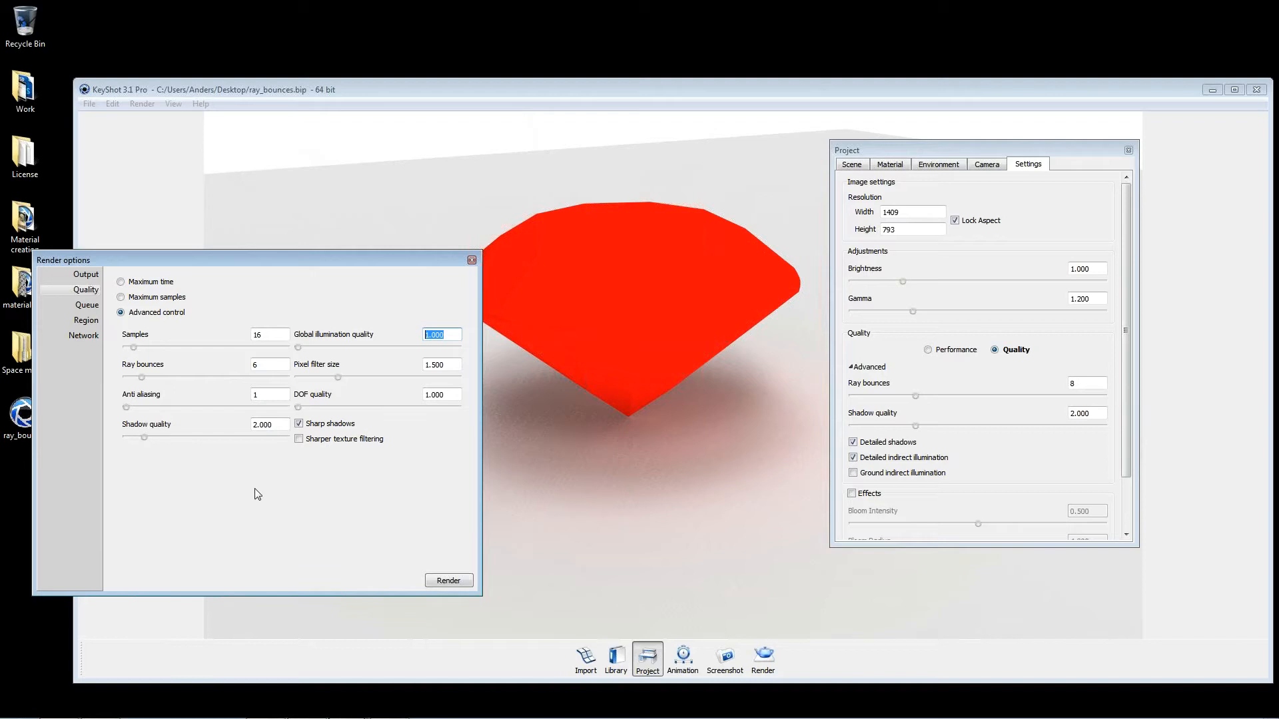
pyautogui.moveTo(385, 264); pyautogui.dragTo(617, 278)
pyautogui.moveTo(936, 152); pyautogui.dragTo(827, 214)
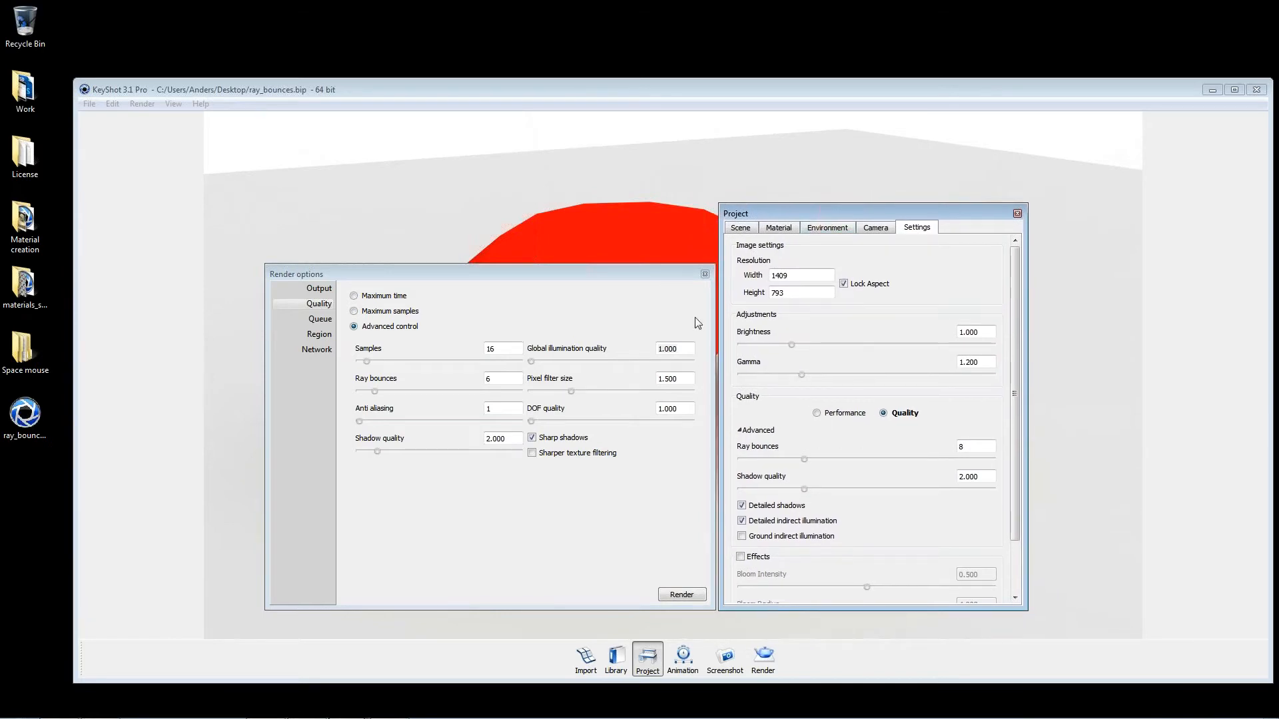
pyautogui.doubleClick(670, 349)
pyautogui.moveTo(661, 274); pyautogui.dragTo(478, 224)
pyautogui.click(1017, 213)
# Step: Set the global illumination quality to 2 in the advanced render quality options
pyautogui.moveTo(645, 285); pyautogui.dragTo(634, 265)
pyautogui.moveTo(713, 359); pyautogui.dragTo(658, 320)
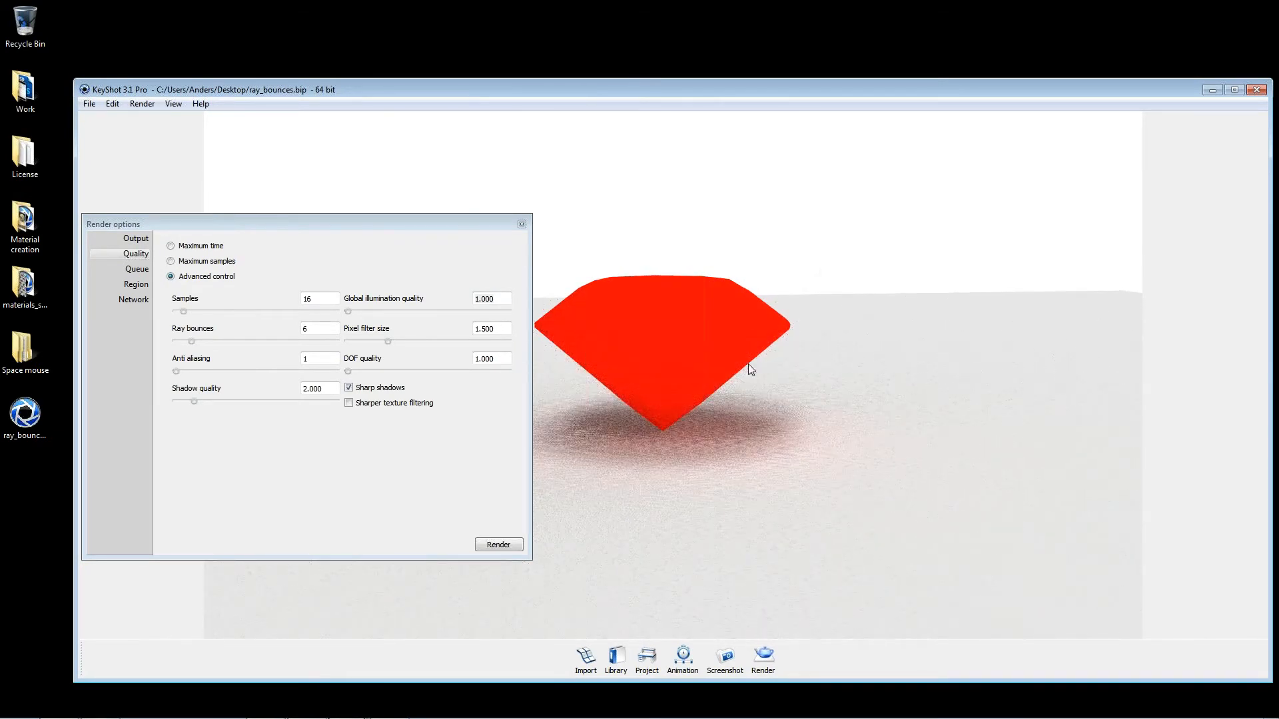
pyautogui.moveTo(717, 359); pyautogui.dragTo(701, 348)
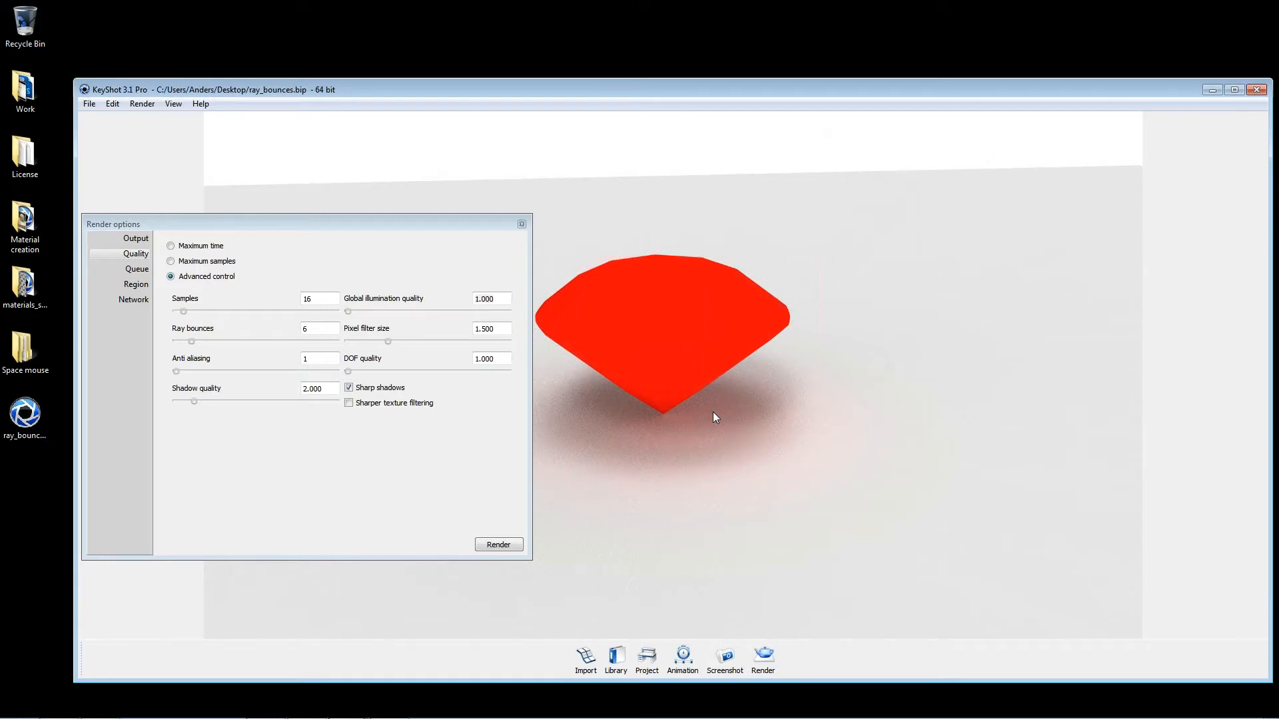
pyautogui.doubleClick(493, 299)
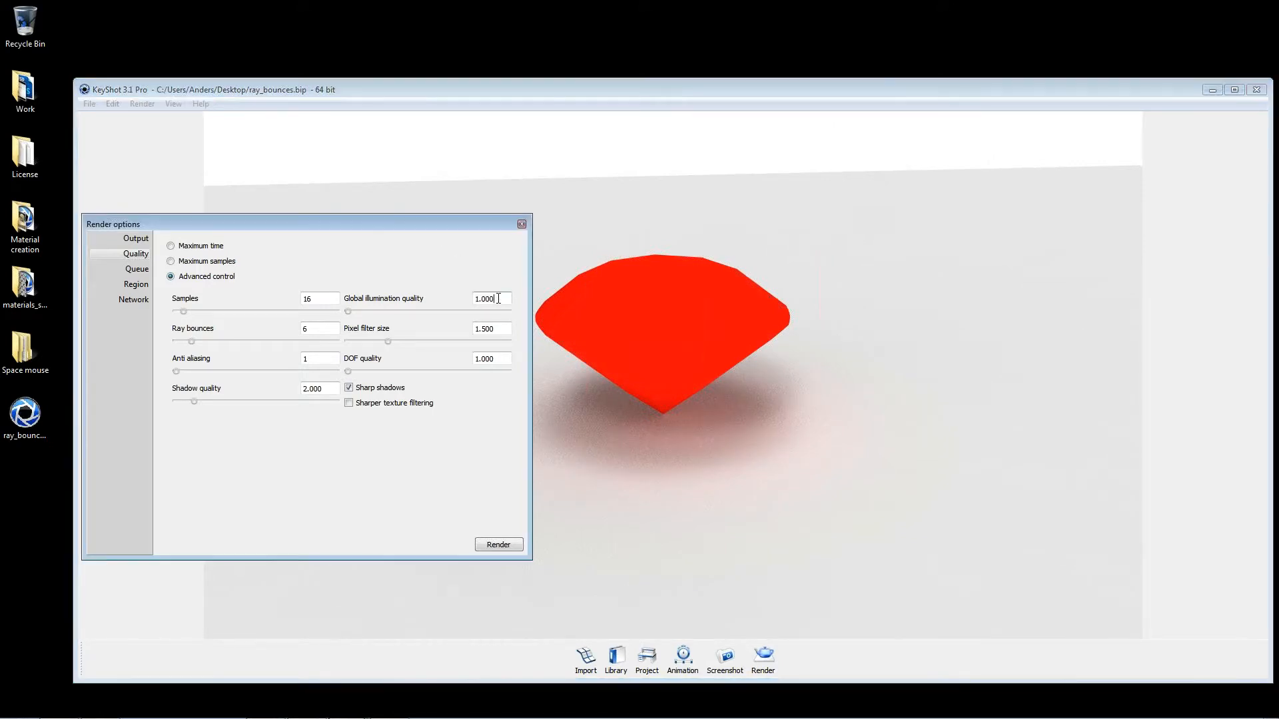
pyautogui.write('2')
pyautogui.press('Tab')
# Step: Enable region render and size the region to about 216 by 202 around the diamond's tip and its shadow
pyautogui.click(126, 285)
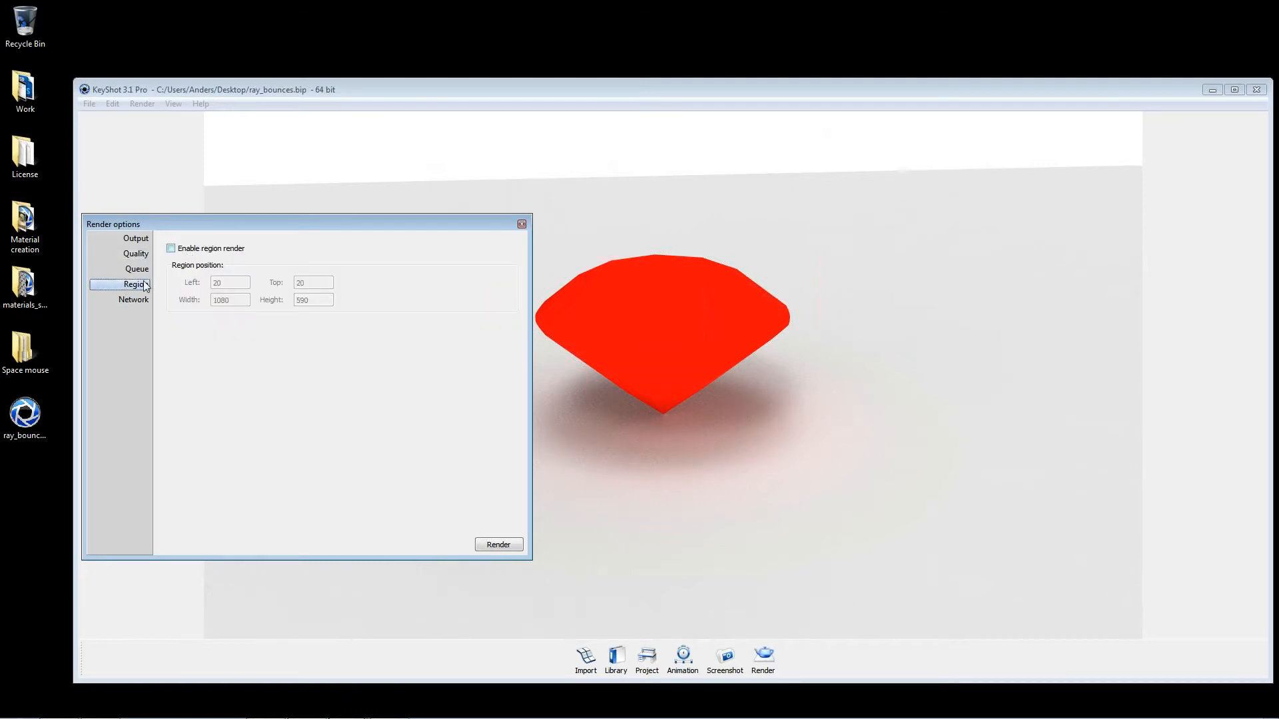
pyautogui.click(170, 249)
pyautogui.moveTo(215, 123); pyautogui.dragTo(618, 357)
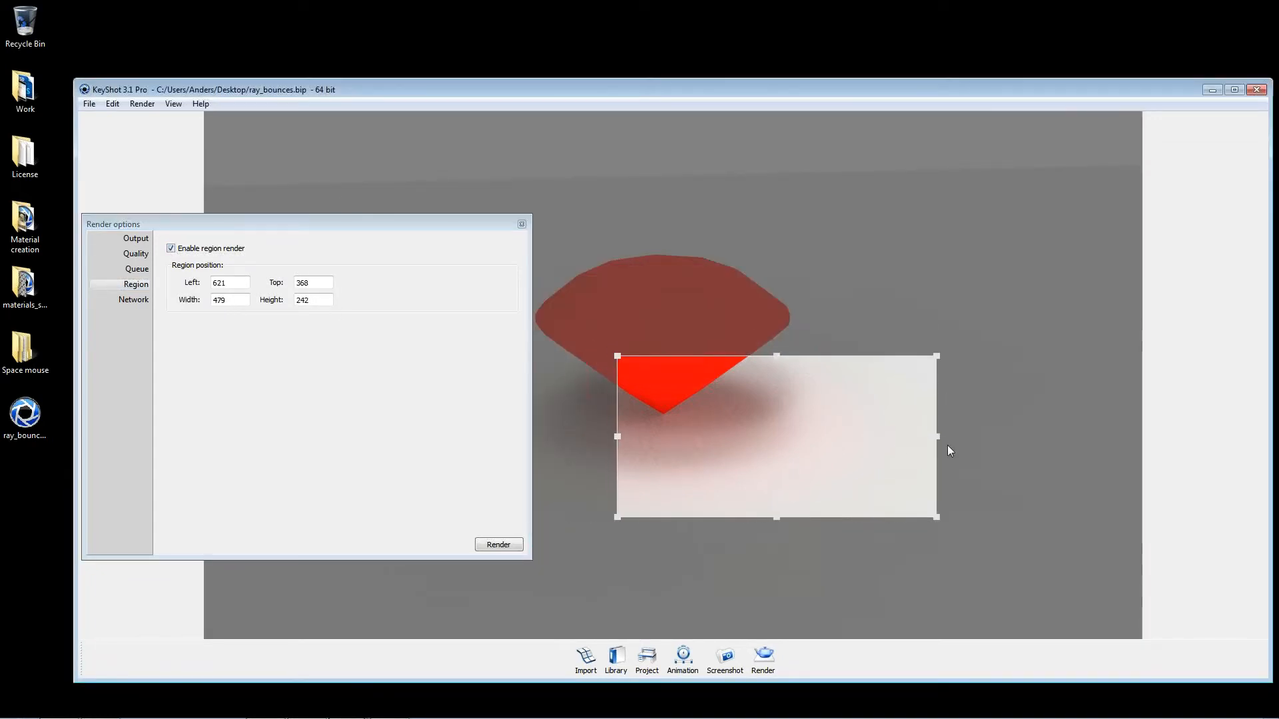
pyautogui.moveTo(938, 437); pyautogui.dragTo(761, 438)
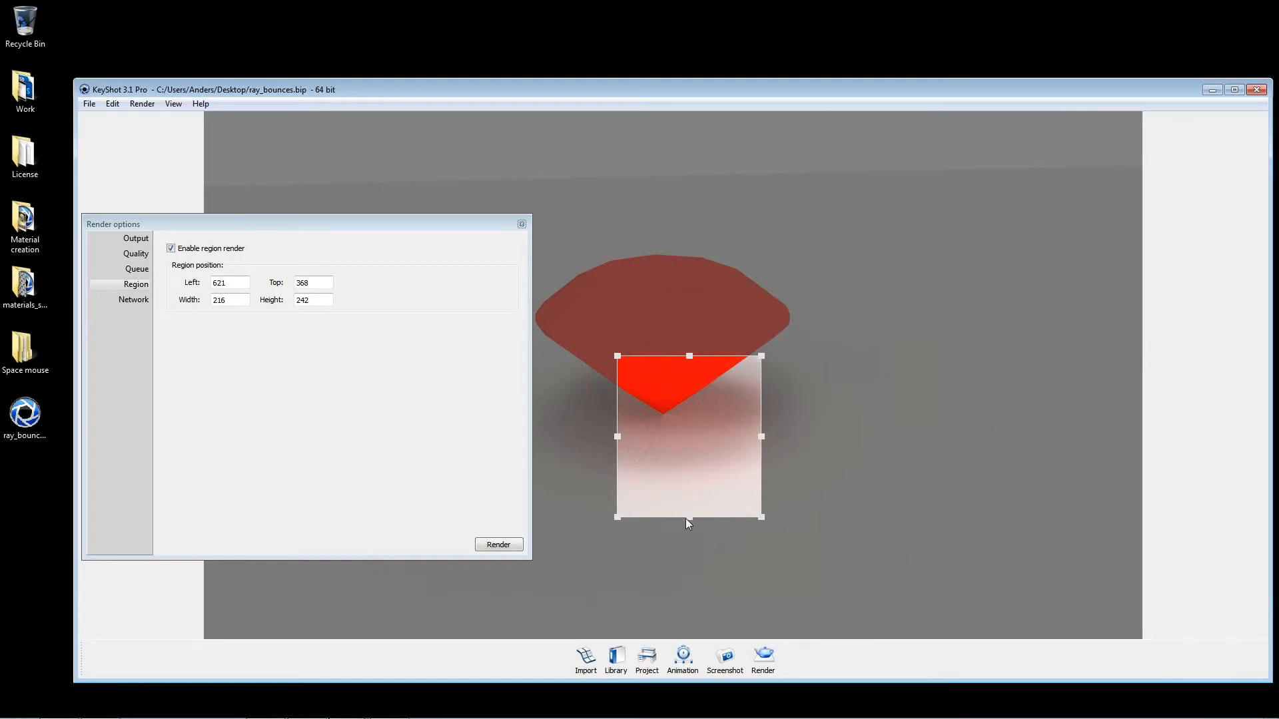
pyautogui.moveTo(687, 519); pyautogui.dragTo(688, 491)
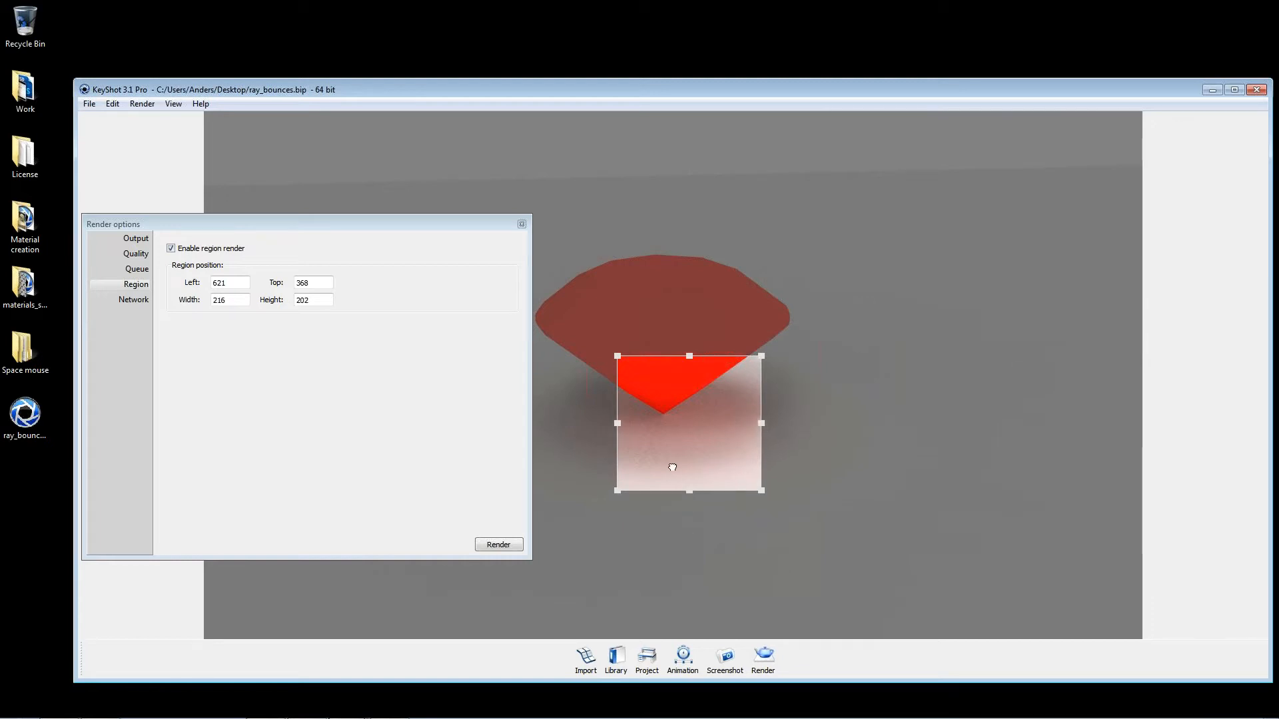
# Step: Render the selected region with the current quality settings and close the finished render output
pyautogui.click(136, 240)
pyautogui.click(137, 254)
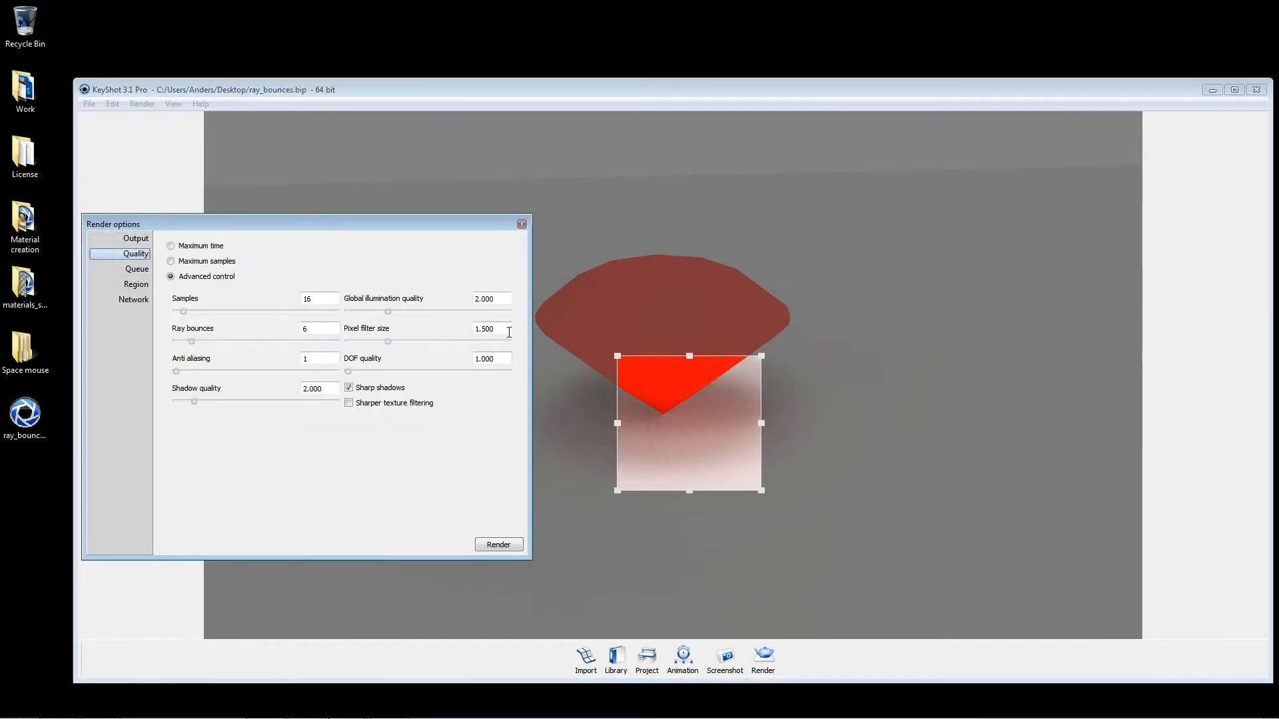
pyautogui.click(506, 299)
pyautogui.click(493, 544)
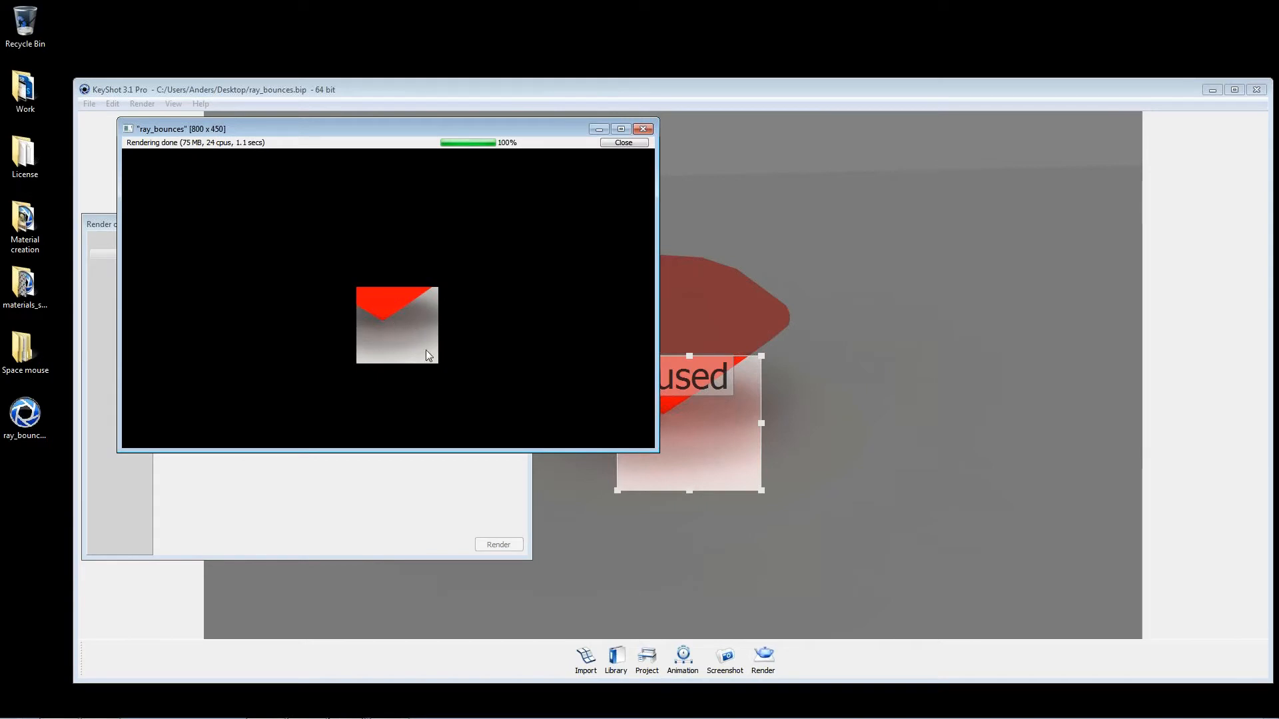
pyautogui.click(630, 143)
pyautogui.click(281, 273)
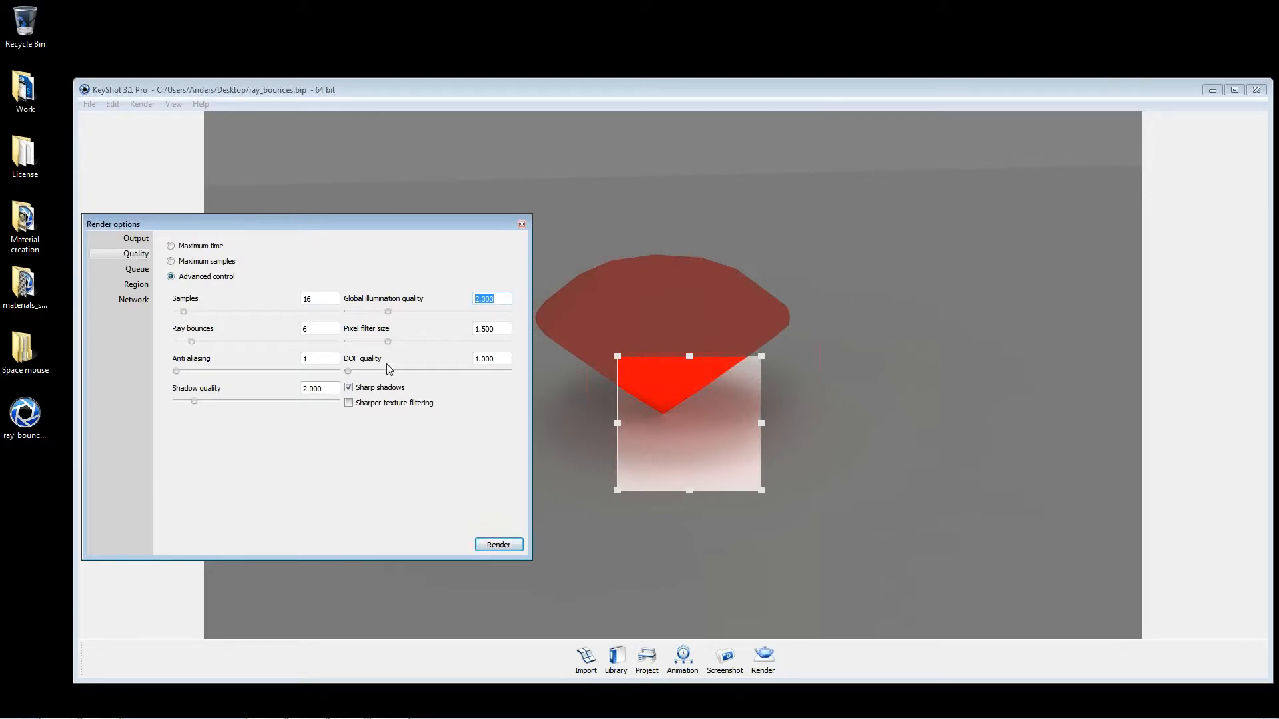
# Step: Disable region render and return to the render quality options
pyautogui.click(145, 278)
pyautogui.click(144, 292)
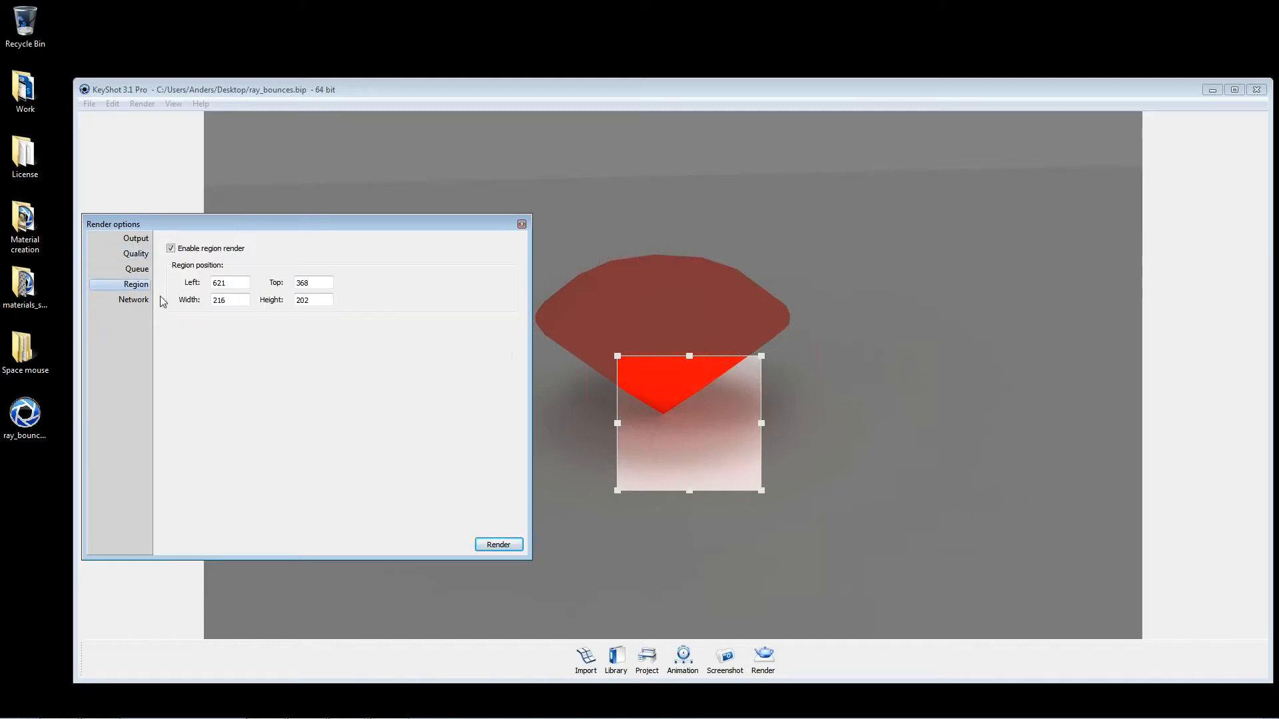
pyautogui.click(177, 249)
pyautogui.click(171, 248)
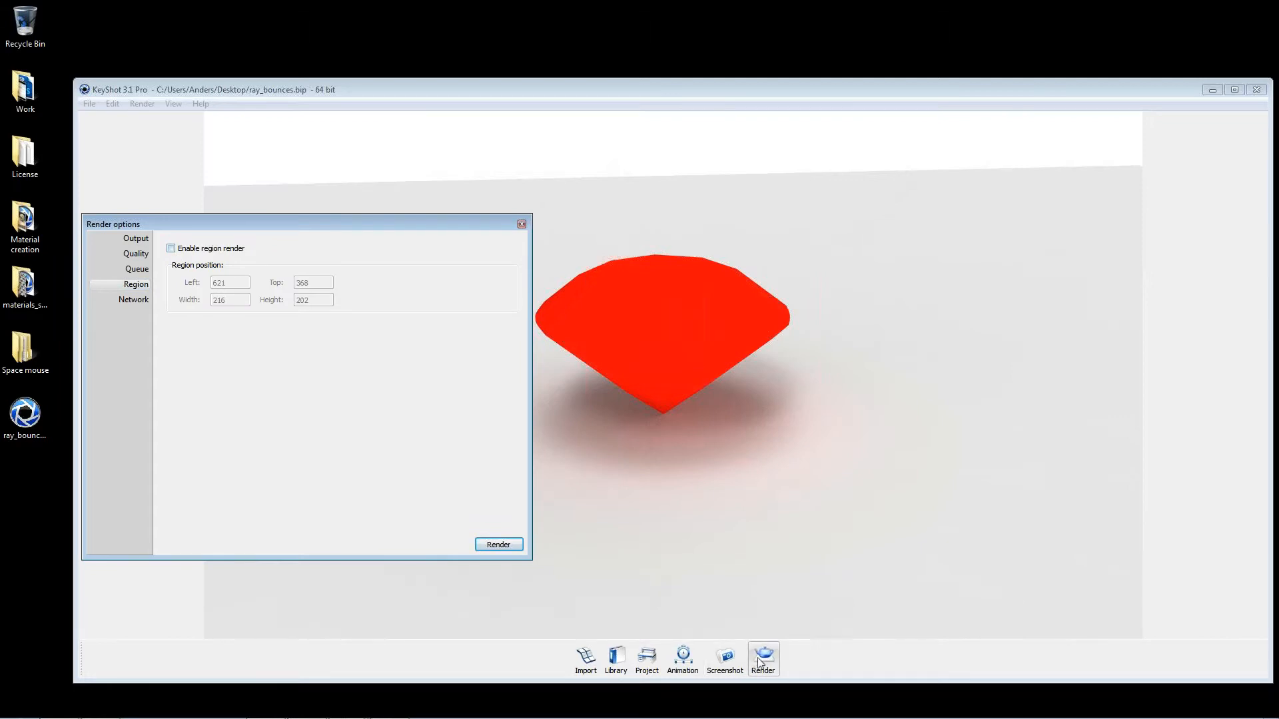
pyautogui.click(147, 240)
pyautogui.click(137, 254)
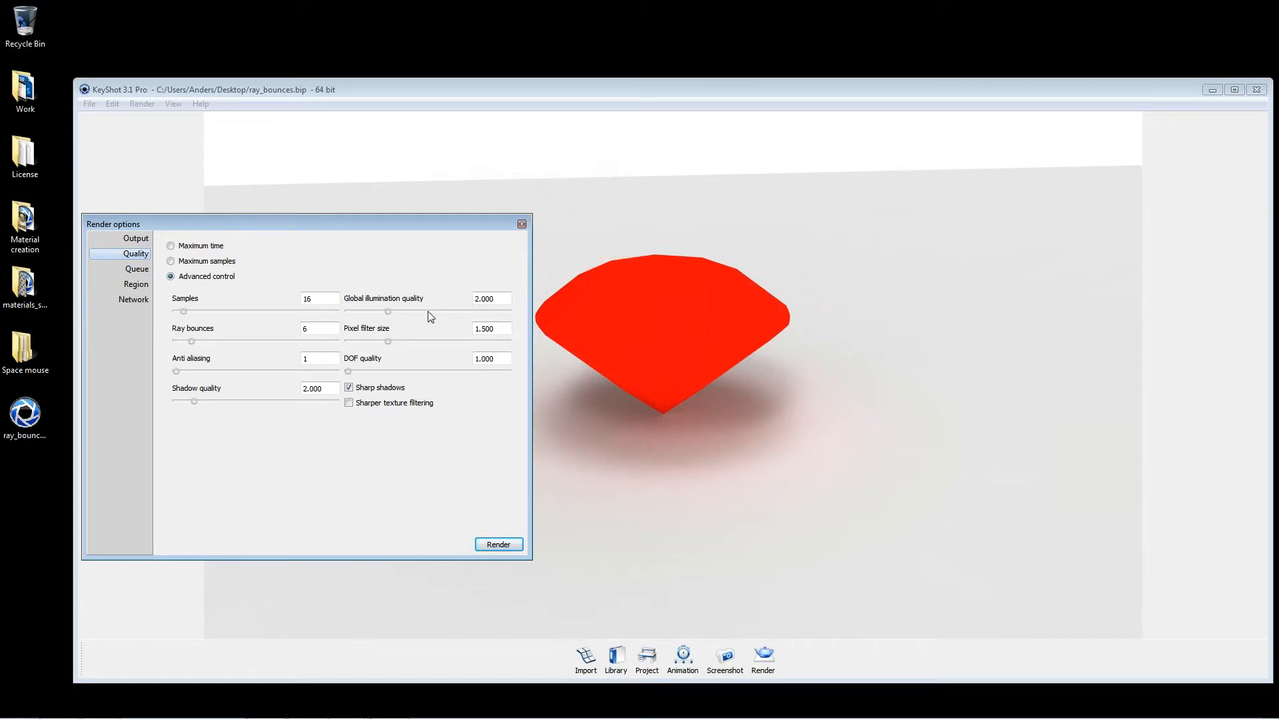
# Step: Try a pixel filter size of 3 and set it back to 1.5
pyautogui.moveTo(684, 285); pyautogui.dragTo(779, 329)
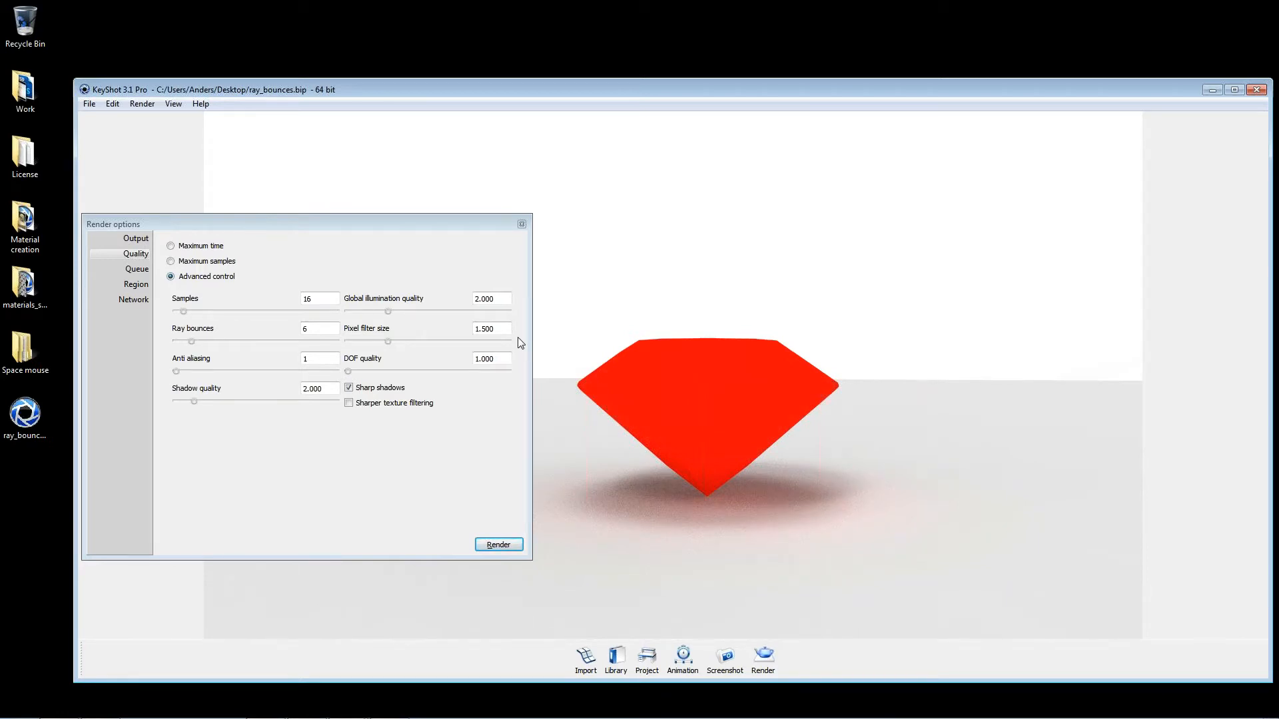
pyautogui.moveTo(501, 330); pyautogui.dragTo(390, 313)
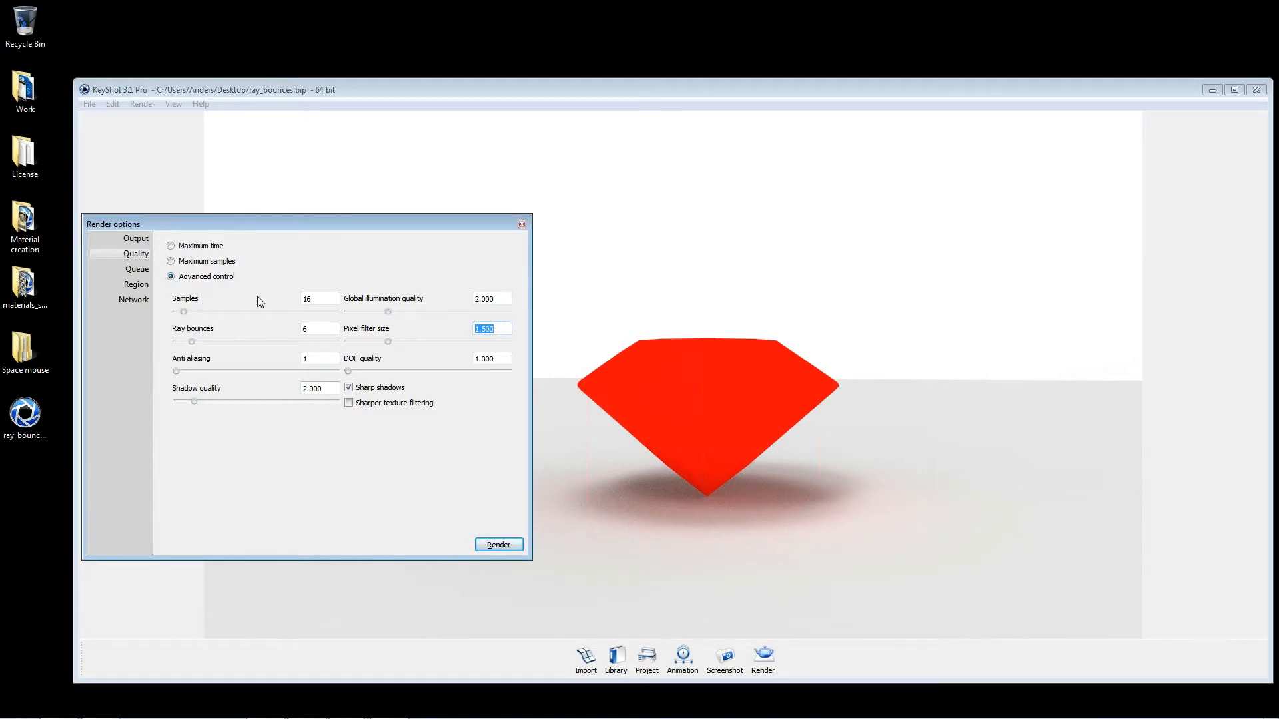
pyautogui.write('3')
pyautogui.press('Tab')
pyautogui.hotkey('shift', 'Tab')
pyautogui.press('Tab')
# Step: Close the render options and enable depth of field for the camera in the project settings
pyautogui.moveTo(435, 225); pyautogui.dragTo(490, 165)
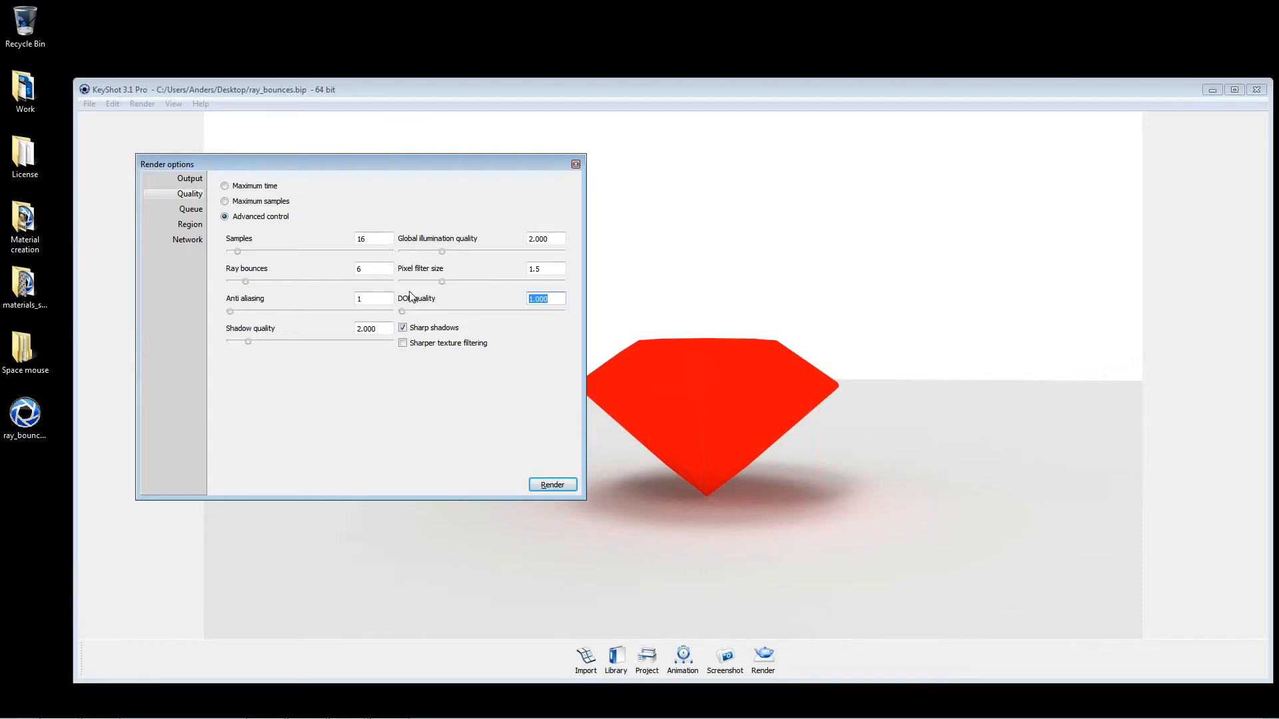
pyautogui.click(575, 164)
pyautogui.click(647, 658)
pyautogui.moveTo(666, 165); pyautogui.dragTo(628, 353)
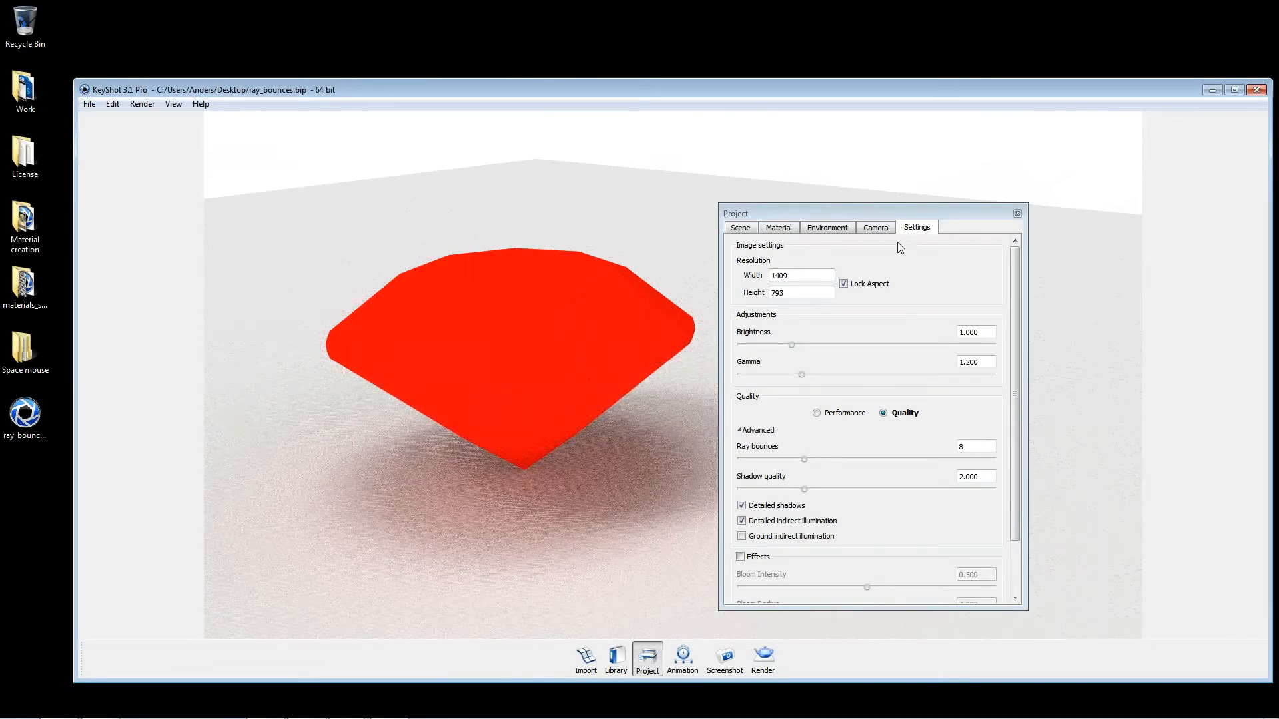
pyautogui.click(876, 228)
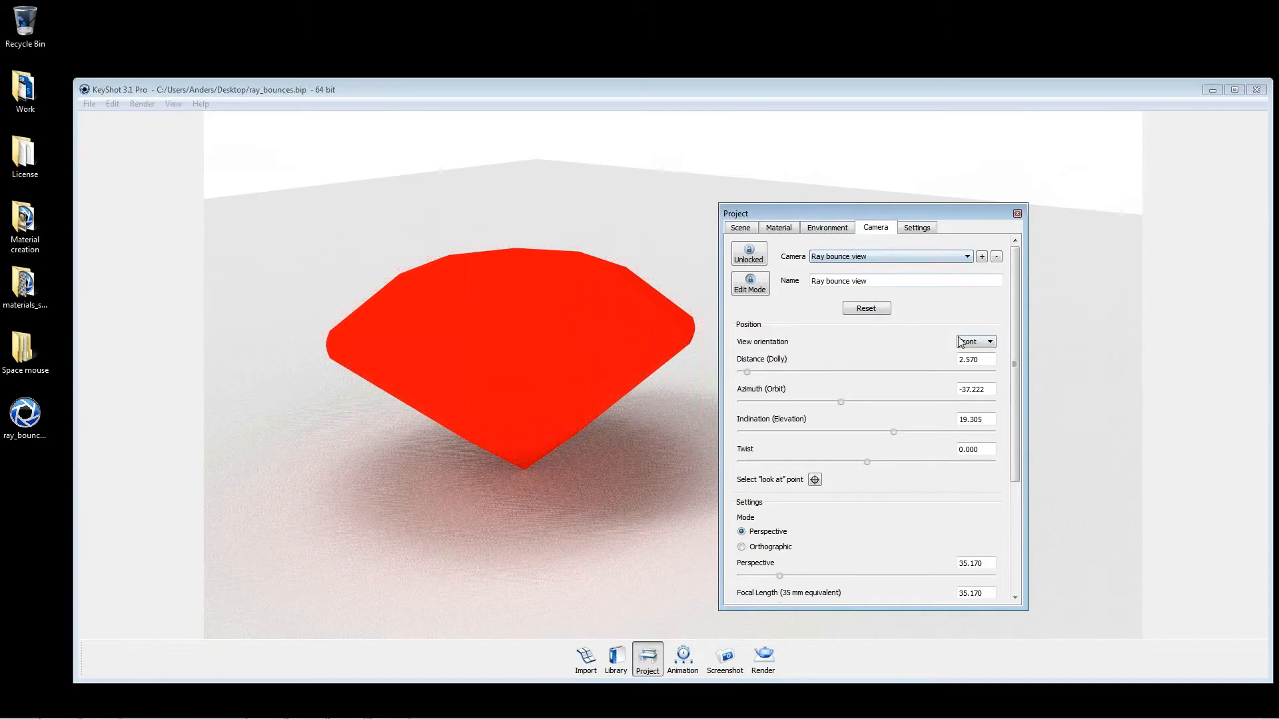
pyautogui.moveTo(910, 214); pyautogui.dragTo(1002, 156)
pyautogui.scroll(-2, 1007, 284)
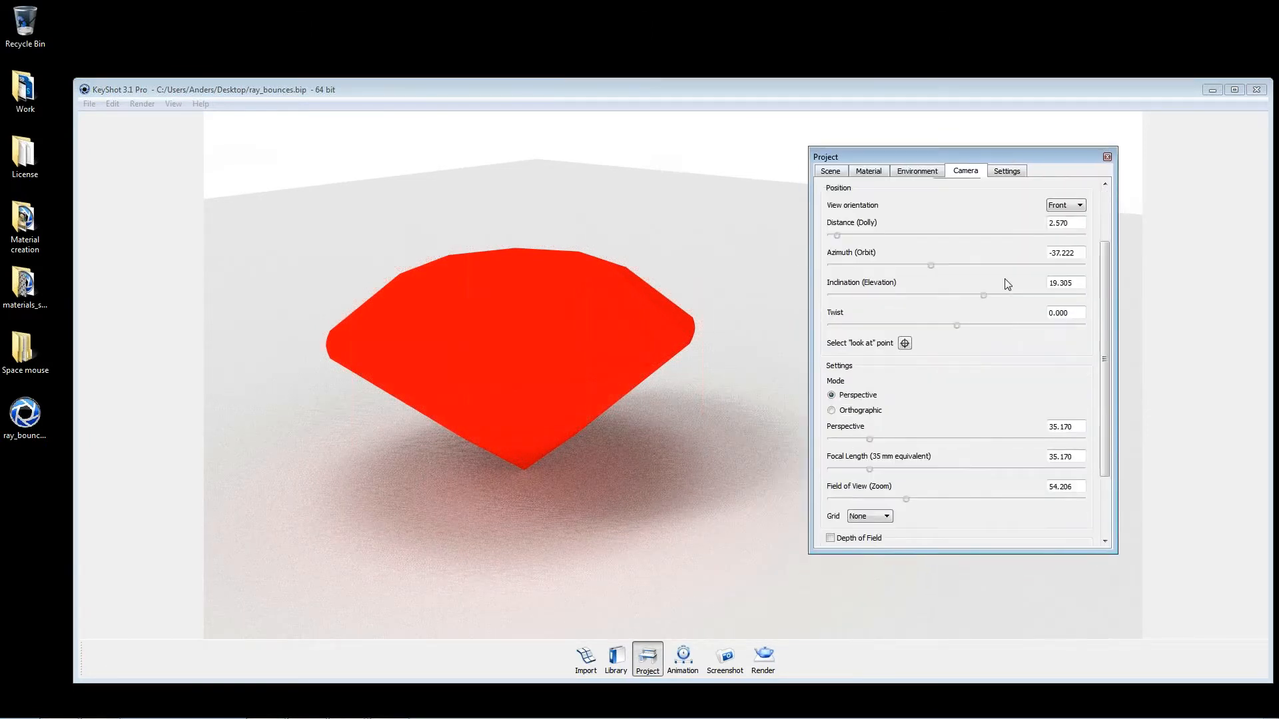
pyautogui.scroll(-2, 1007, 284)
pyautogui.click(841, 460)
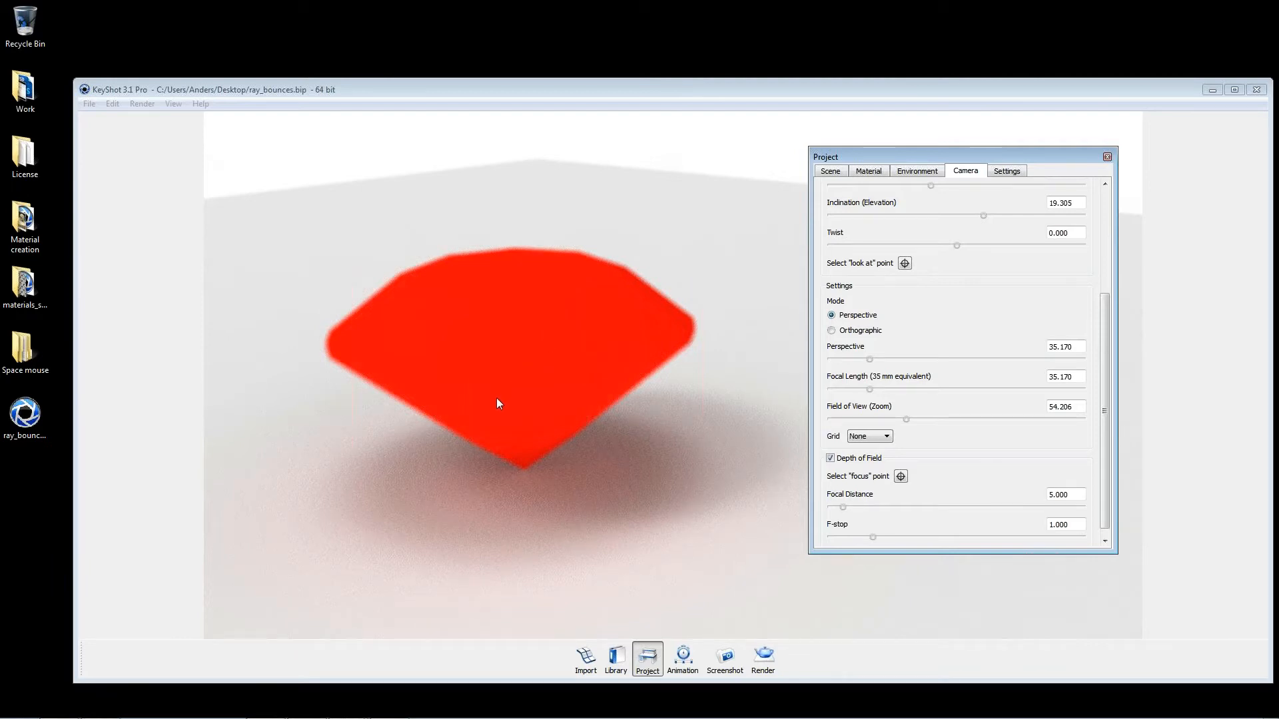
# Step: Switch to Samples.psd in Photoshop and hide the arrow overlay layer "16"
pyautogui.click(592, 93)
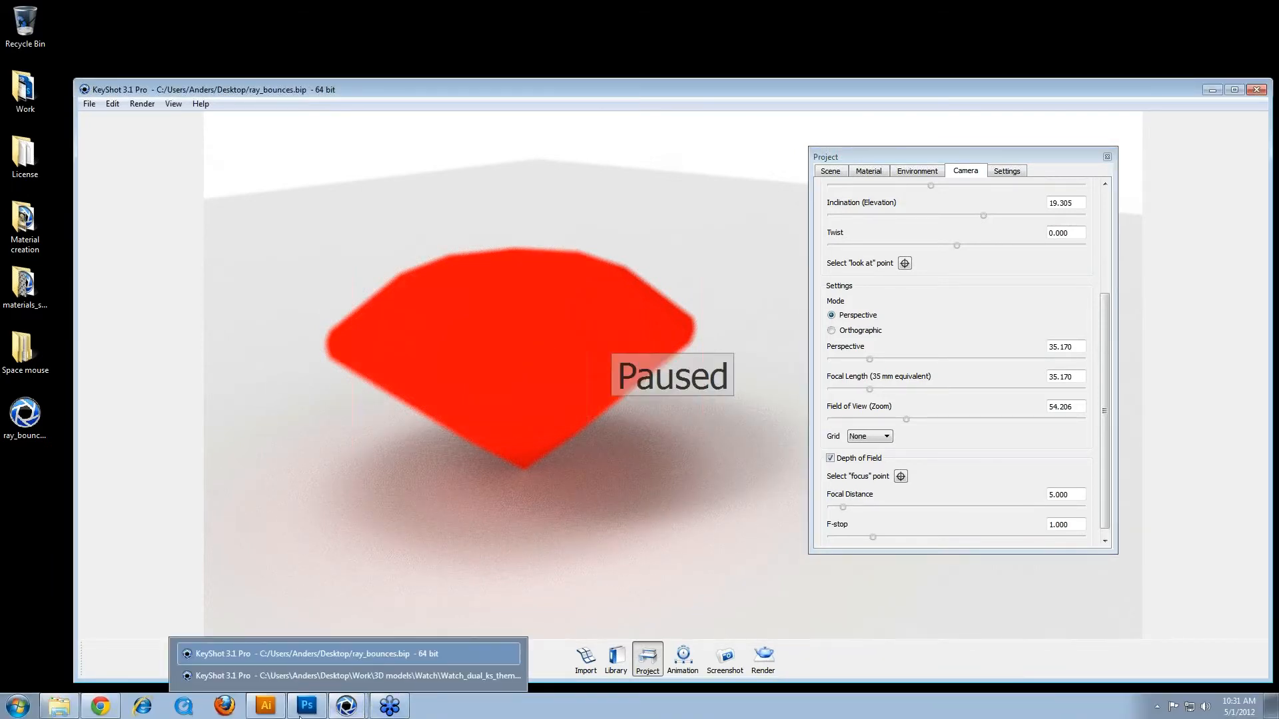
pyautogui.click(306, 706)
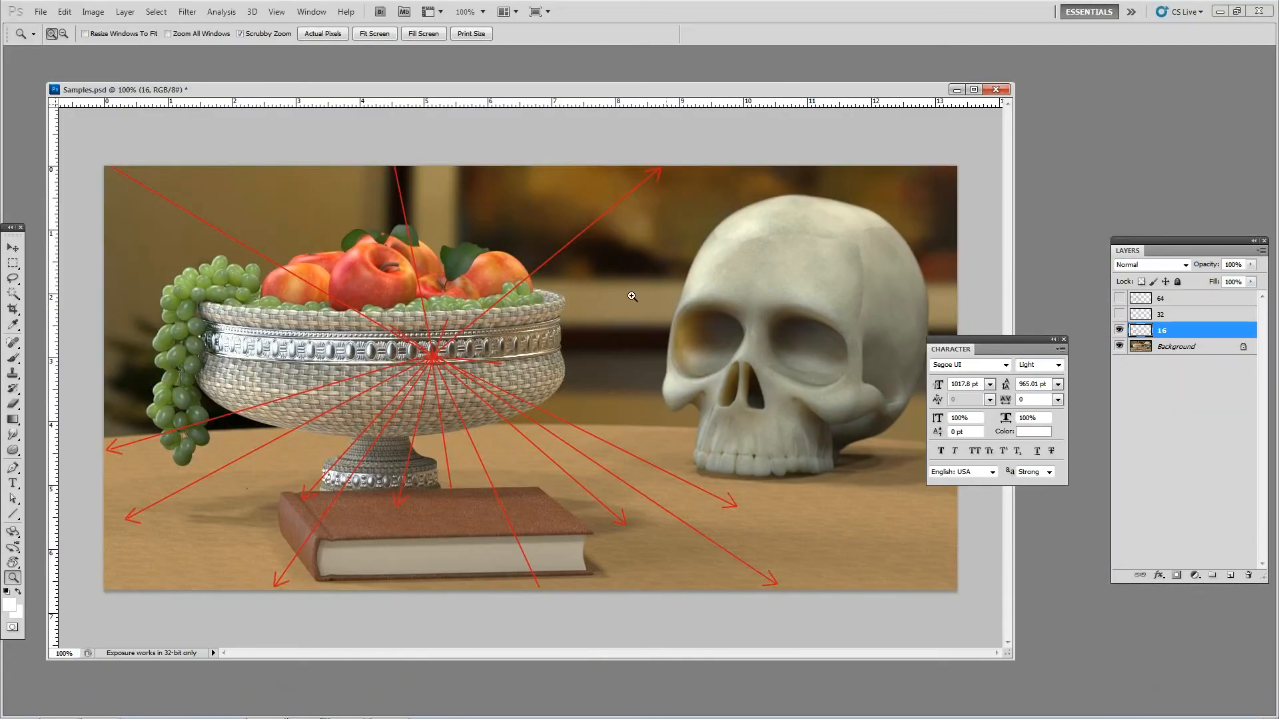
pyautogui.click(1119, 330)
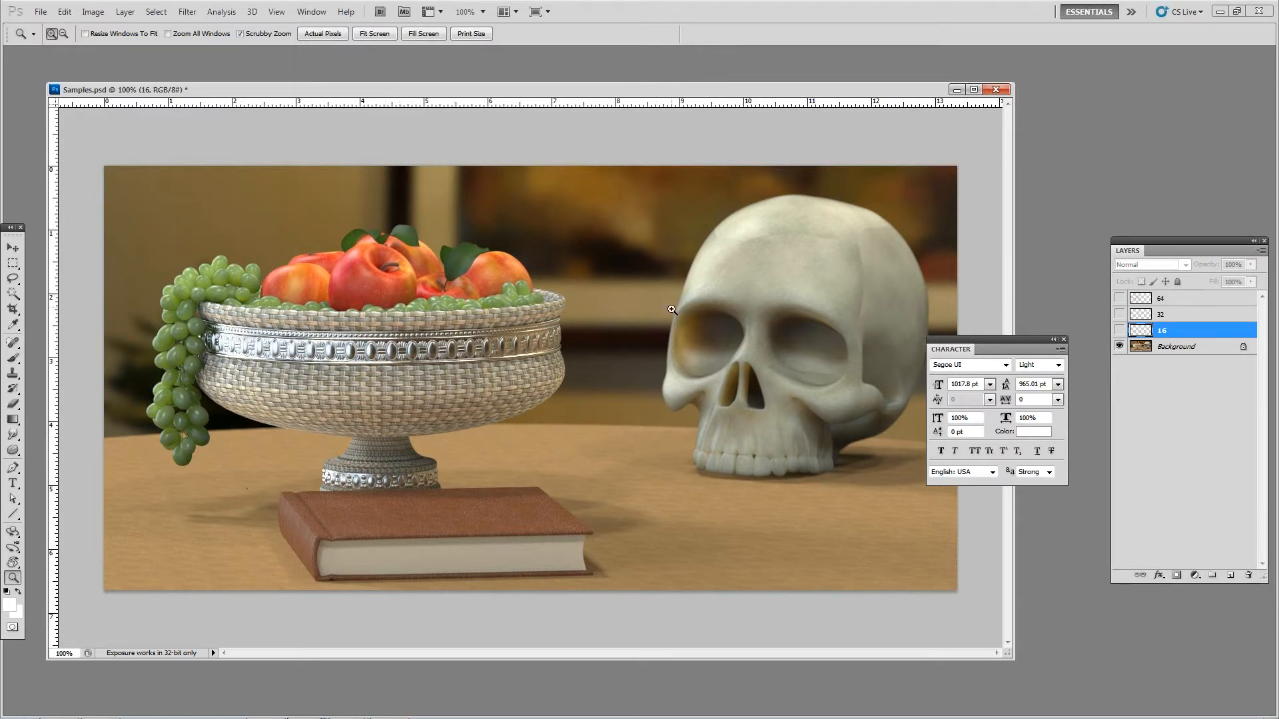
# Step: Inspect the out-of-focus background and skull beside the fruit bowl at 200% zoom, and return to 100%
pyautogui.click(608, 226)
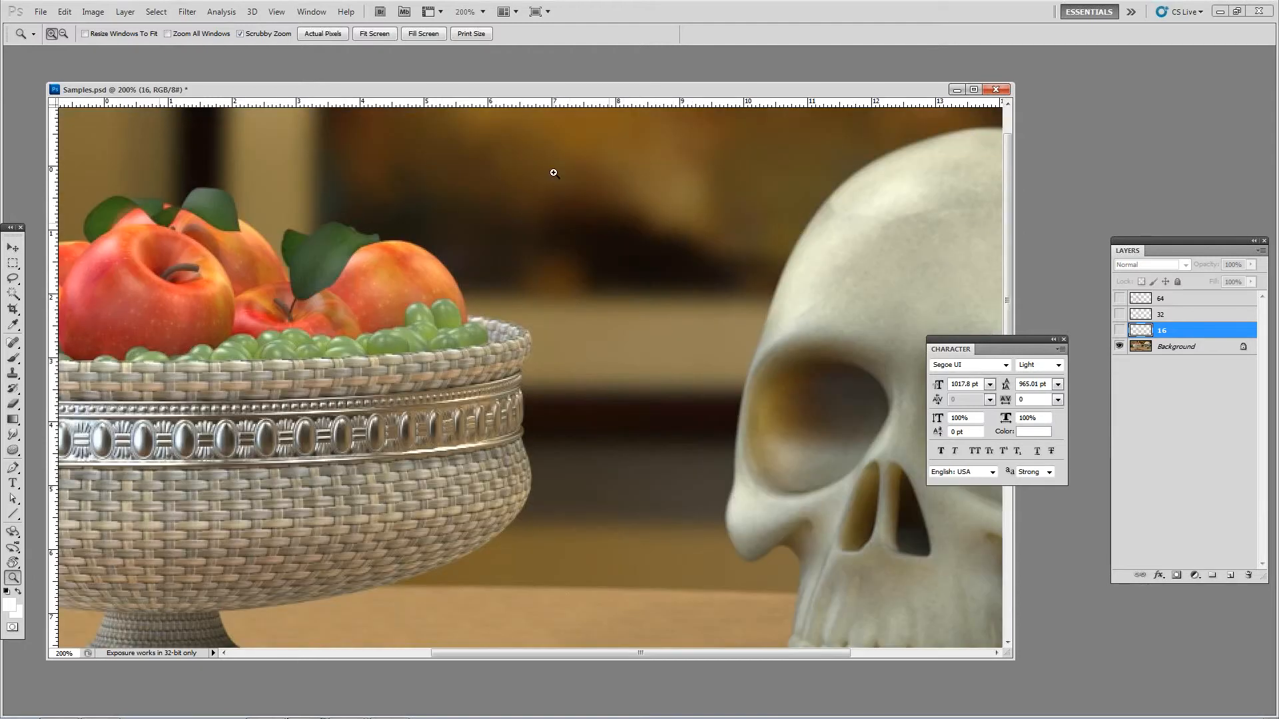
pyautogui.moveTo(785, 248); pyautogui.dragTo(525, 280)
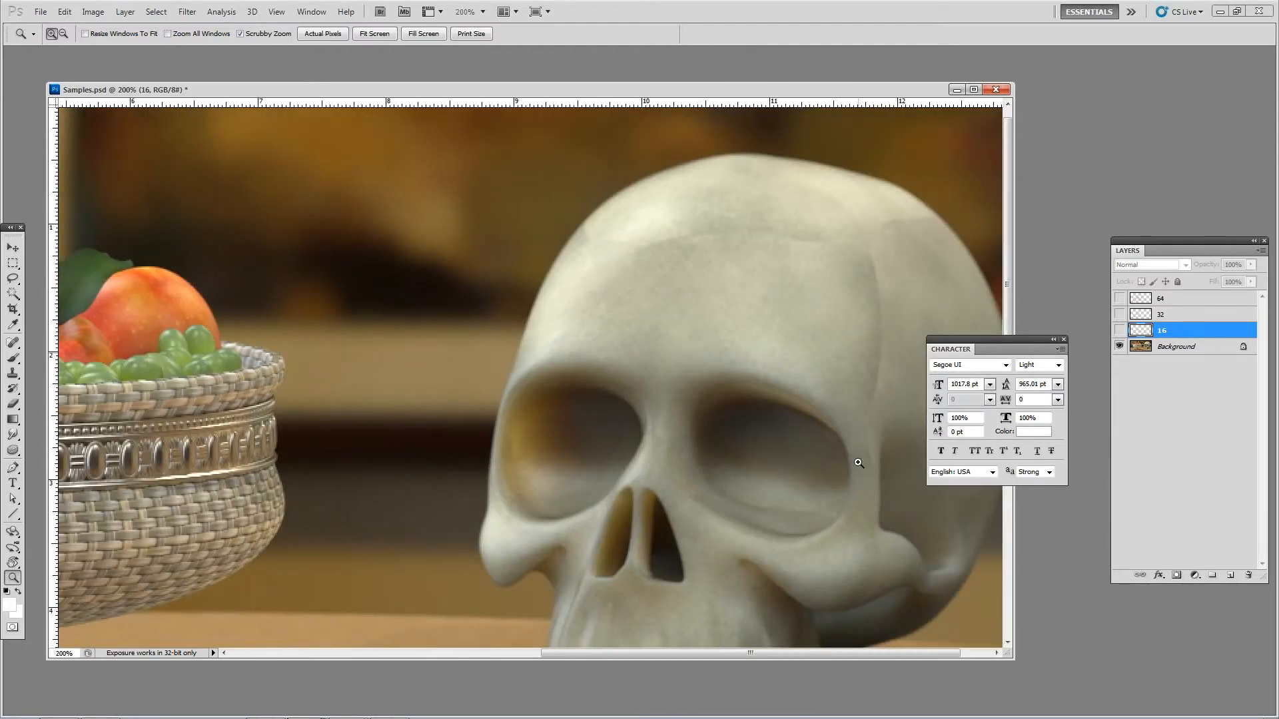
pyautogui.moveTo(824, 312); pyautogui.dragTo(744, 204)
pyautogui.moveTo(405, 485); pyautogui.dragTo(657, 442)
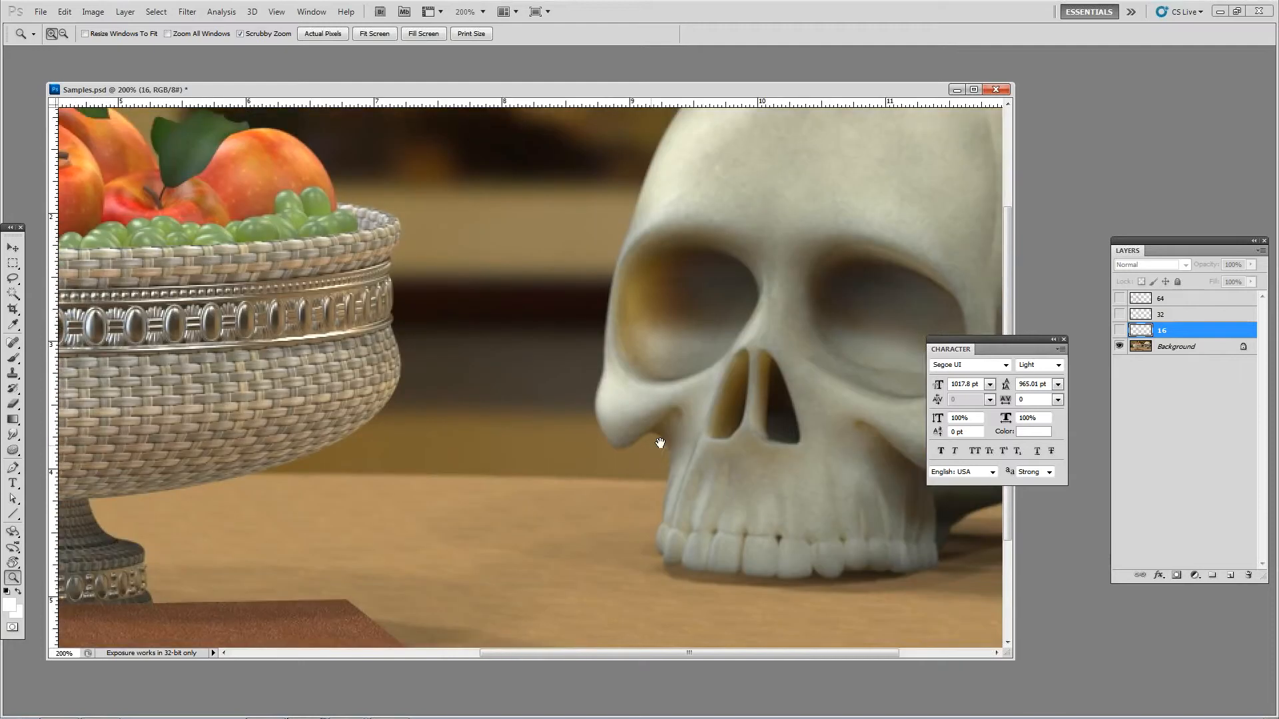
pyautogui.keyDown('alt'); pyautogui.click(672, 385); pyautogui.keyUp('alt')
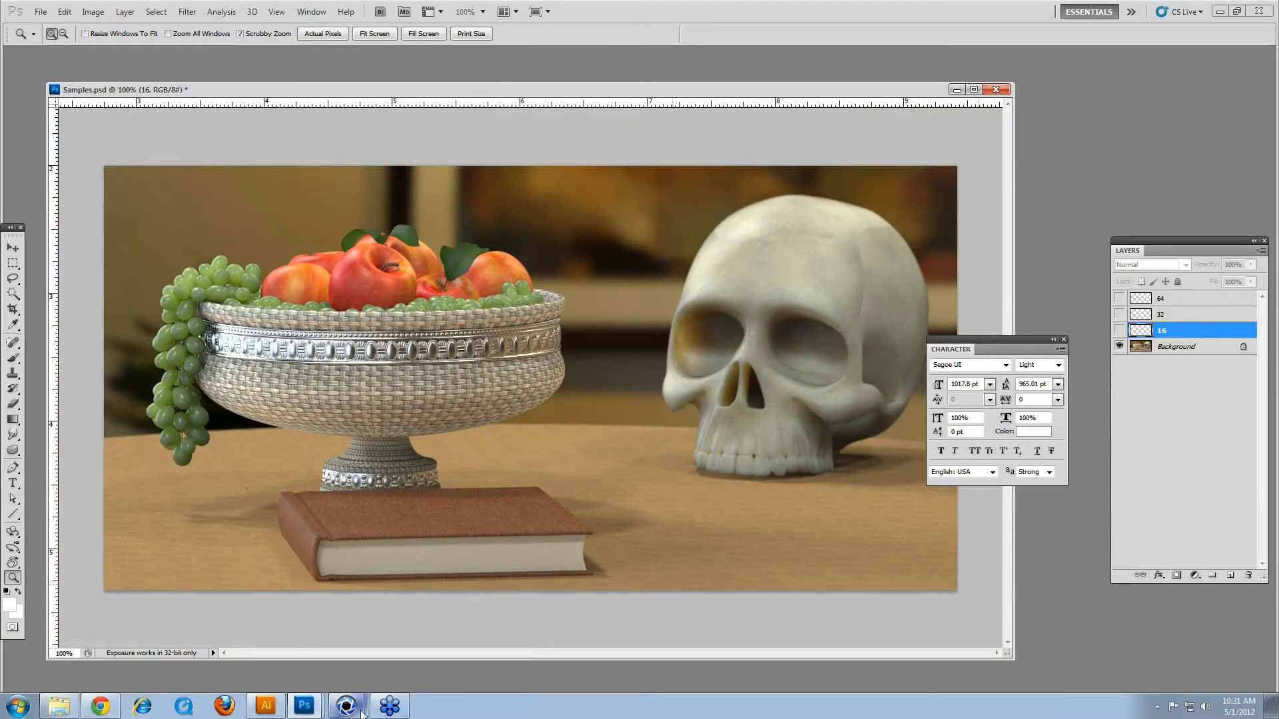
# Step: Switch back to the ray_bounces scene in KeyShot and pick a depth-of-field focus point on the diamond's front, about 2.13 away
pyautogui.moveTo(347, 706)
pyautogui.click(373, 654)
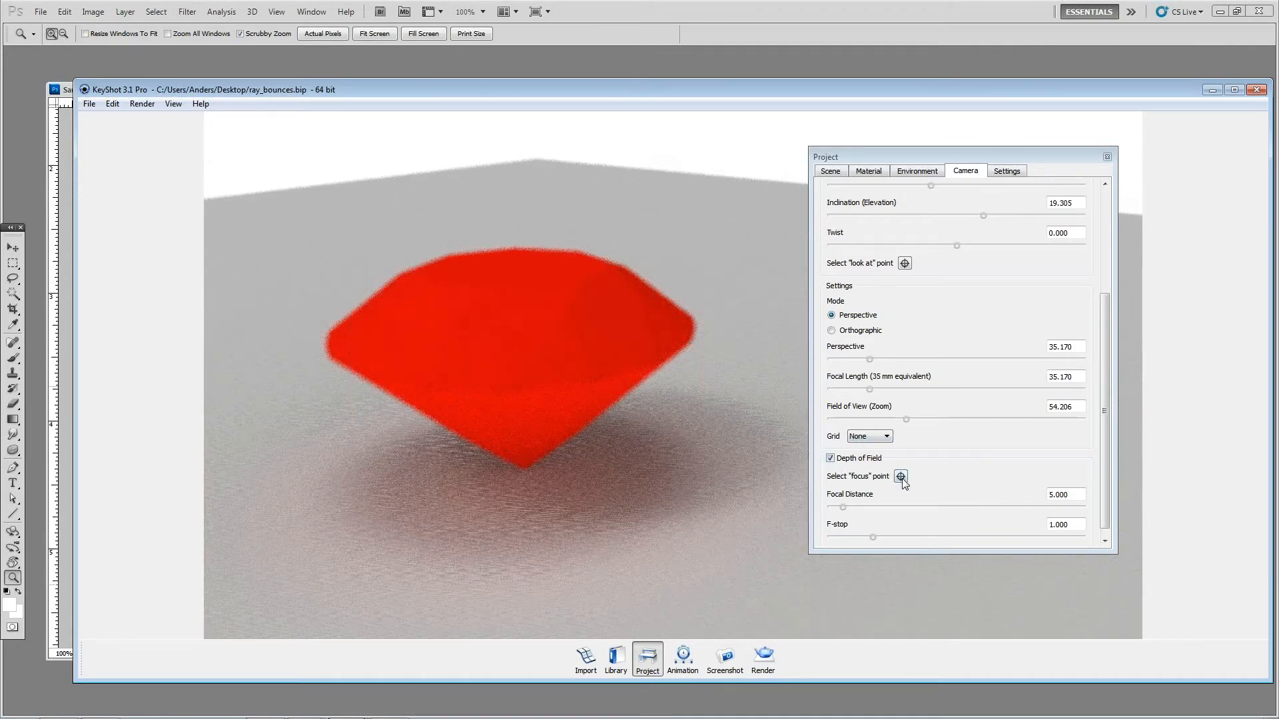
pyautogui.click(901, 477)
pyautogui.click(502, 376)
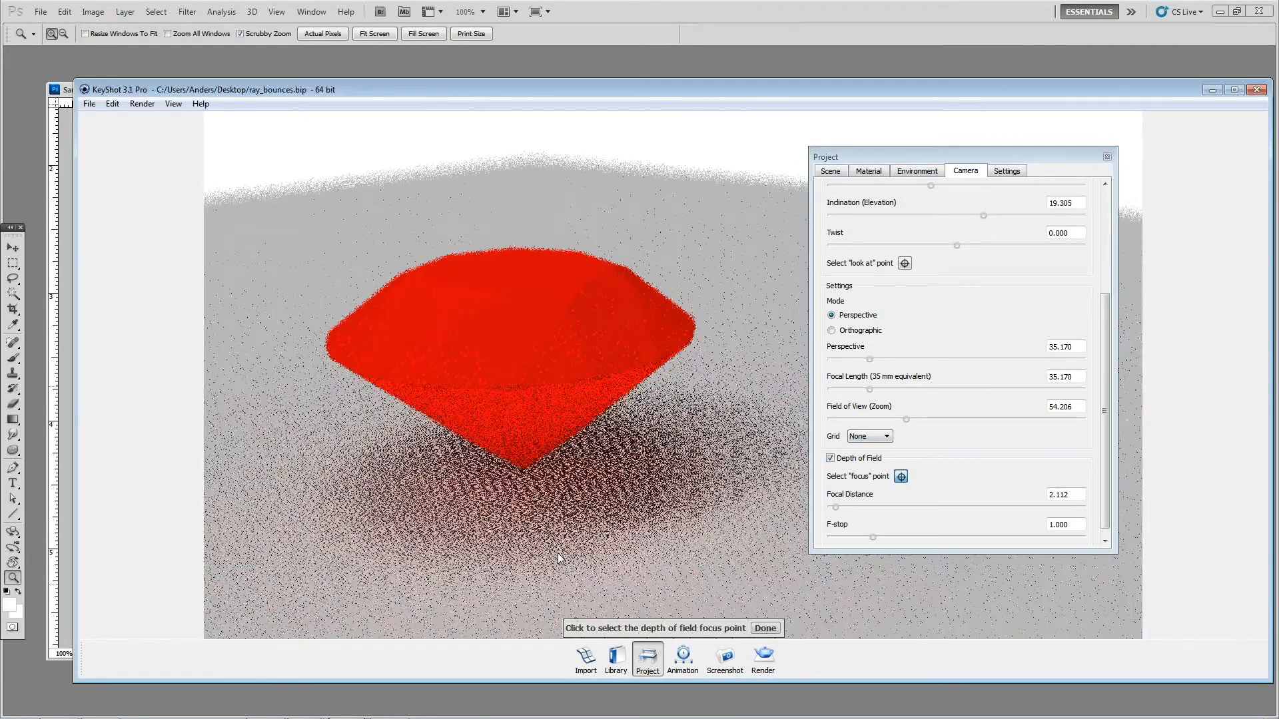
pyautogui.click(496, 369)
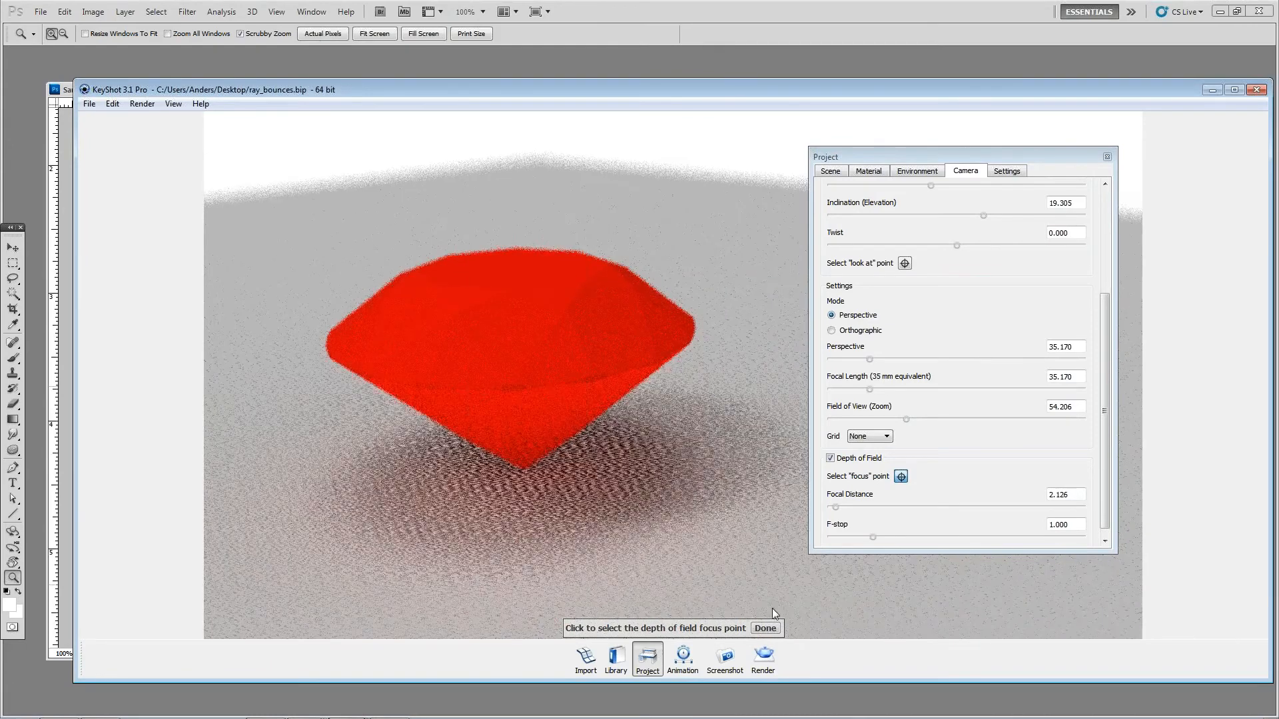
# Step: Try camera f-stops of about 0.34 and 2.97, settle on about 1.26, and close the focus picking and project settings
pyautogui.moveTo(873, 538); pyautogui.dragTo(845, 541)
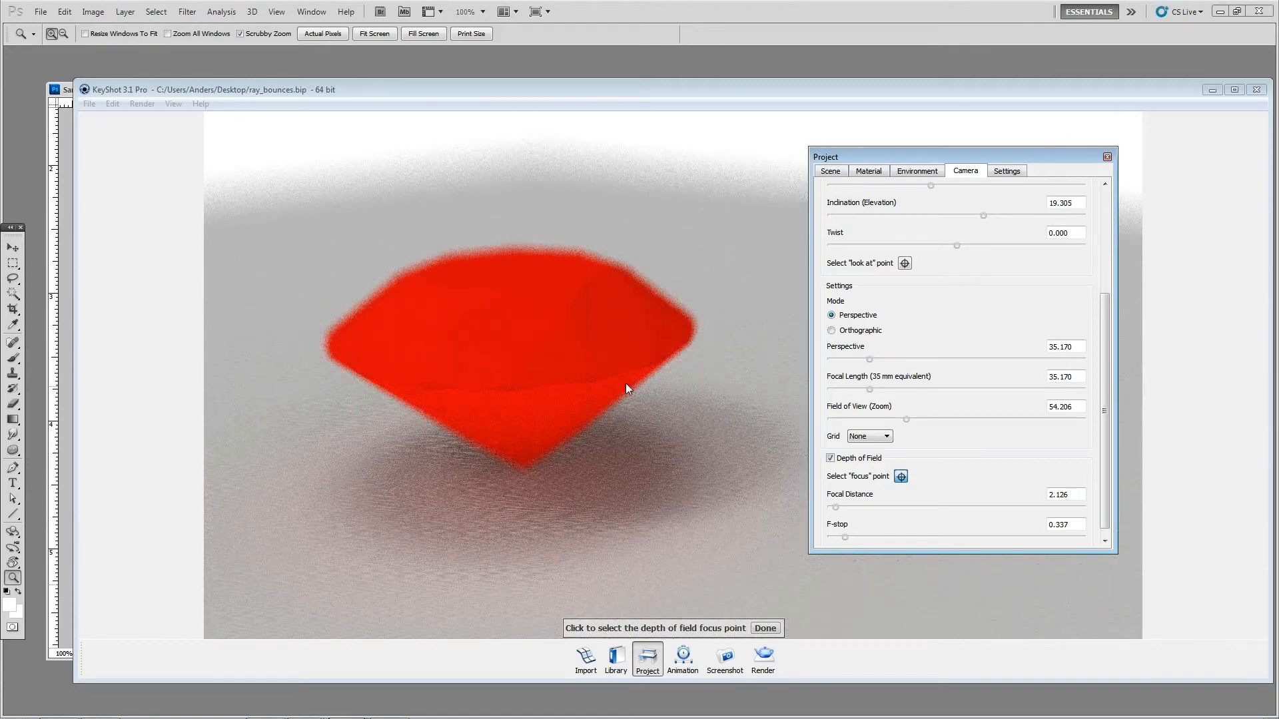
pyautogui.moveTo(845, 537); pyautogui.dragTo(955, 536)
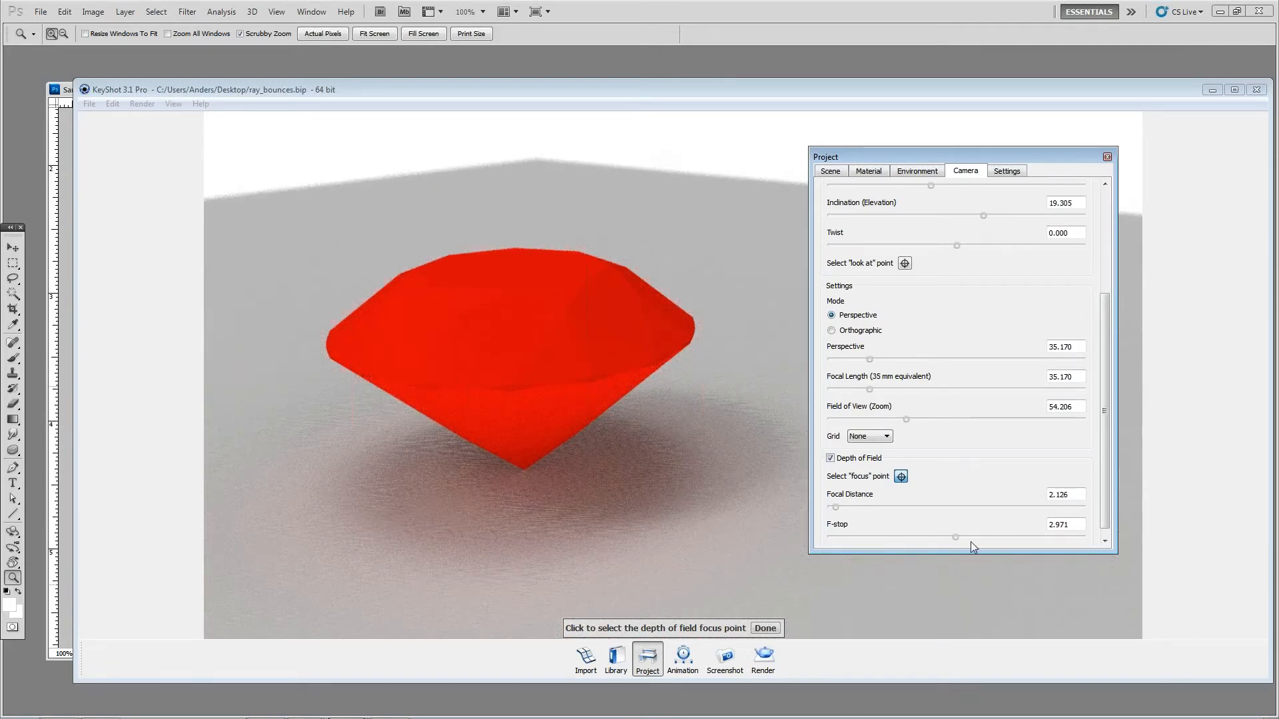
pyautogui.moveTo(956, 540); pyautogui.dragTo(884, 537)
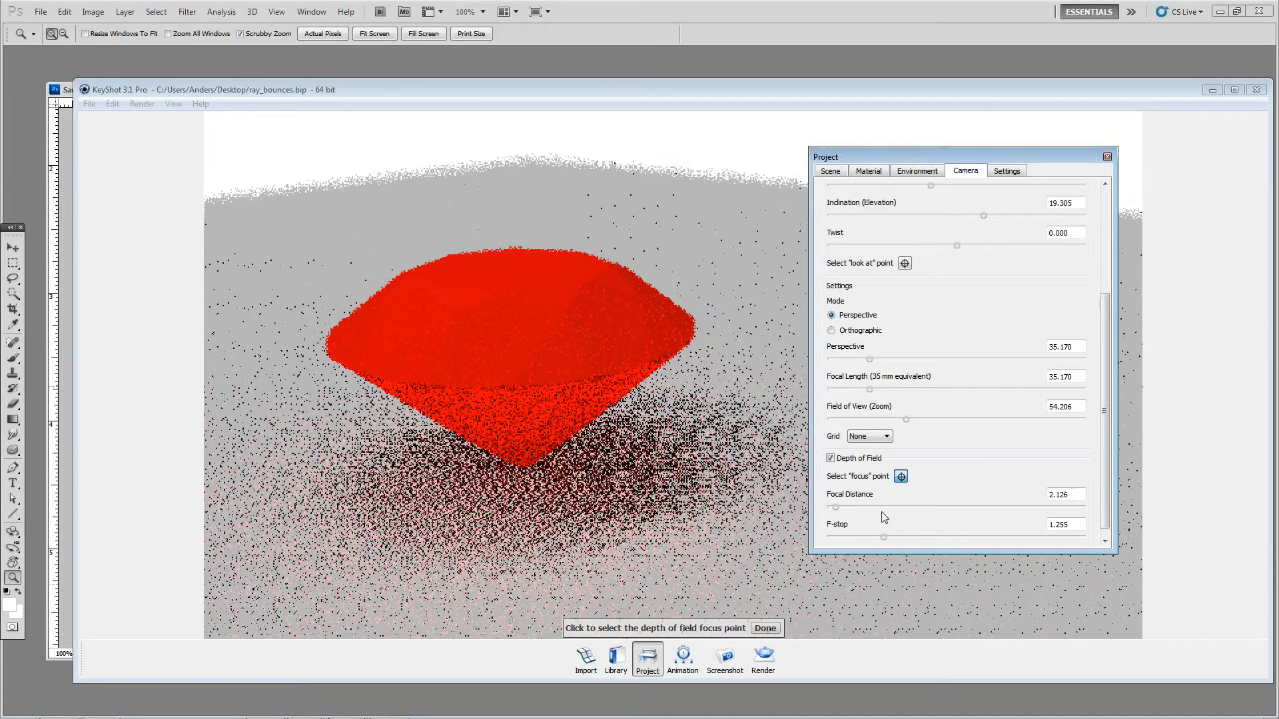
pyautogui.click(768, 630)
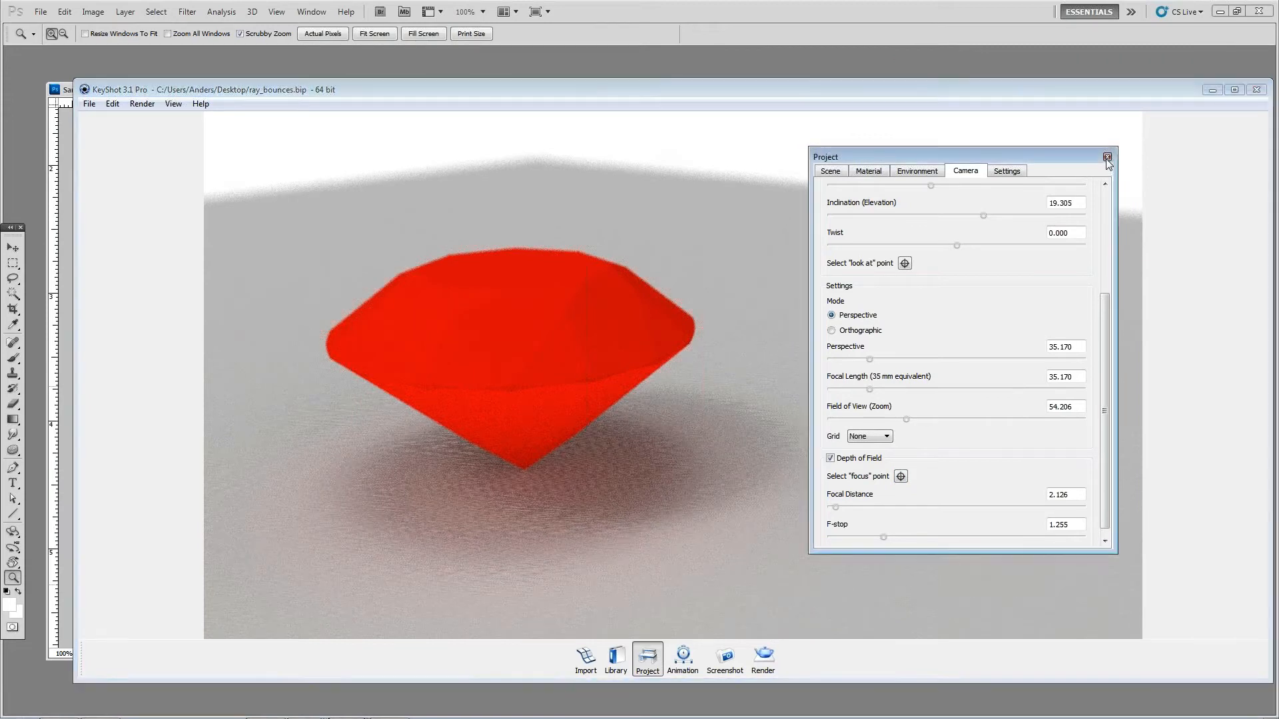
pyautogui.click(1107, 157)
# Step: Open the render options and set the DOF quality to 3.0
pyautogui.click(763, 656)
pyautogui.moveTo(484, 169); pyautogui.dragTo(992, 198)
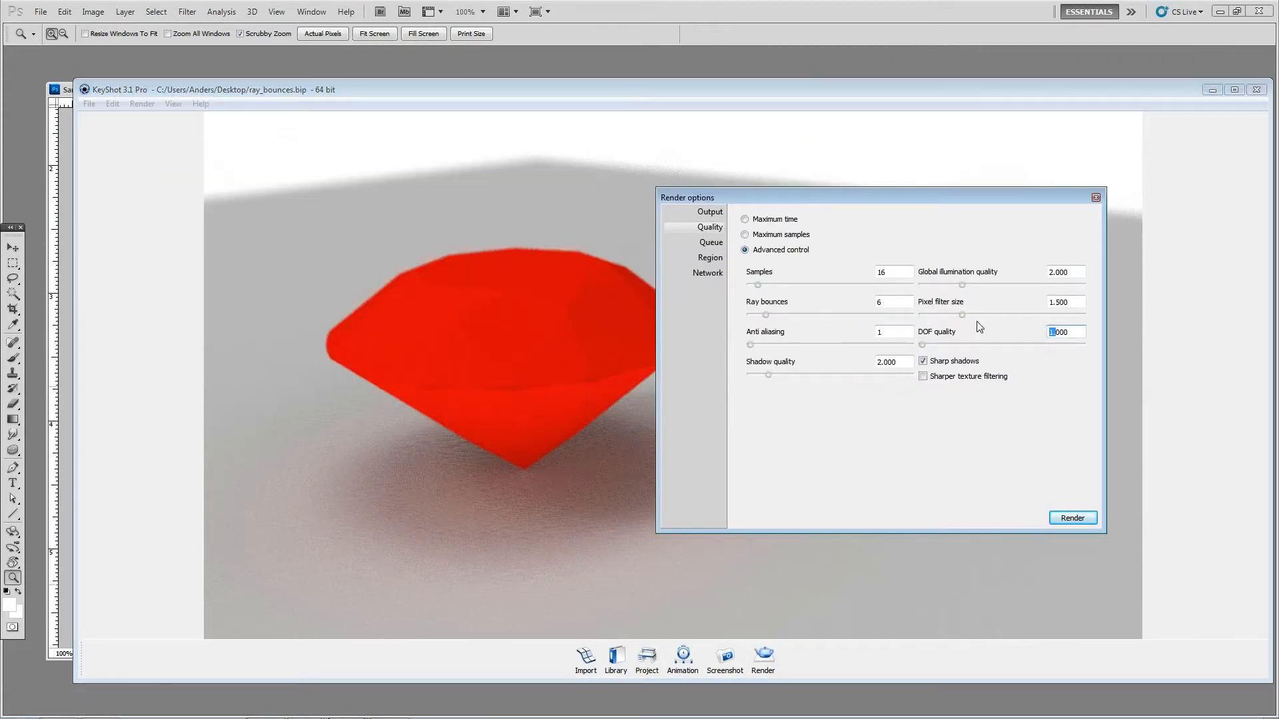
pyautogui.moveTo(1083, 333); pyautogui.dragTo(0, 1)
pyautogui.write('3.0')
pyautogui.press('Tab')
# Step: Set the DOF quality to 5, start a test render of the scene, and stop and close it
pyautogui.click(1059, 332)
pyautogui.write('5')
pyautogui.press('Return')
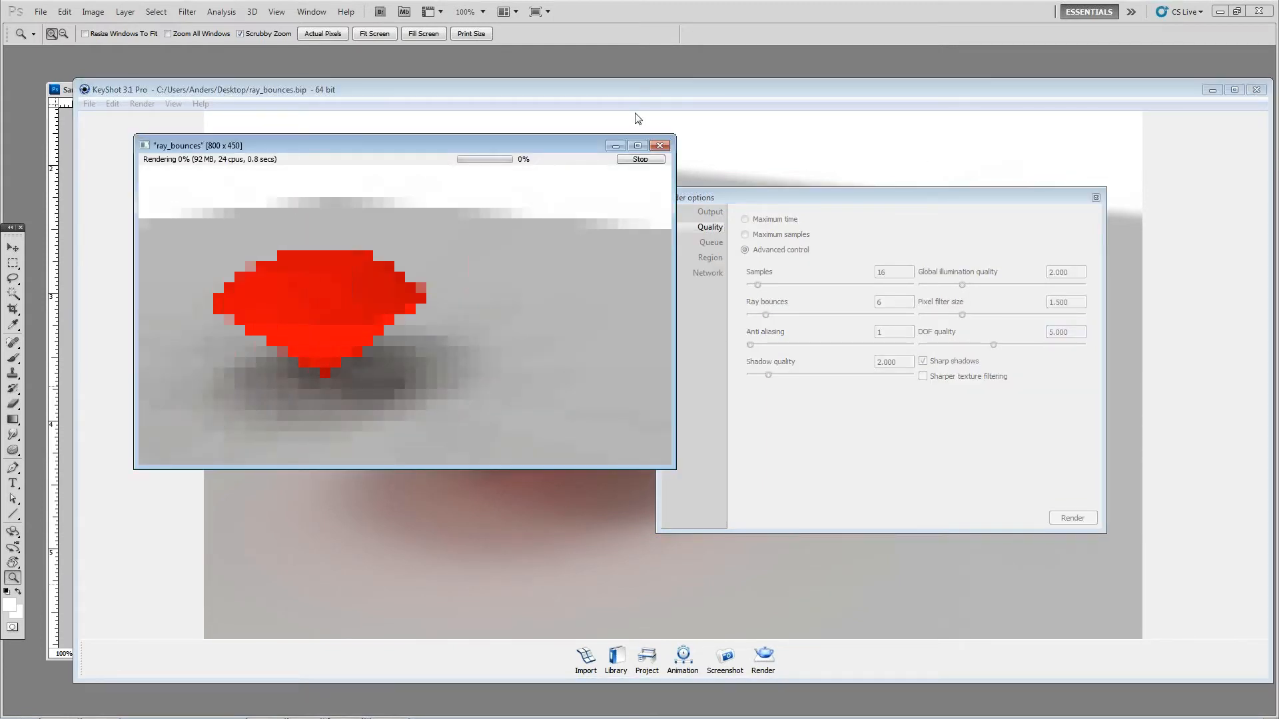
pyautogui.click(640, 160)
pyautogui.click(393, 329)
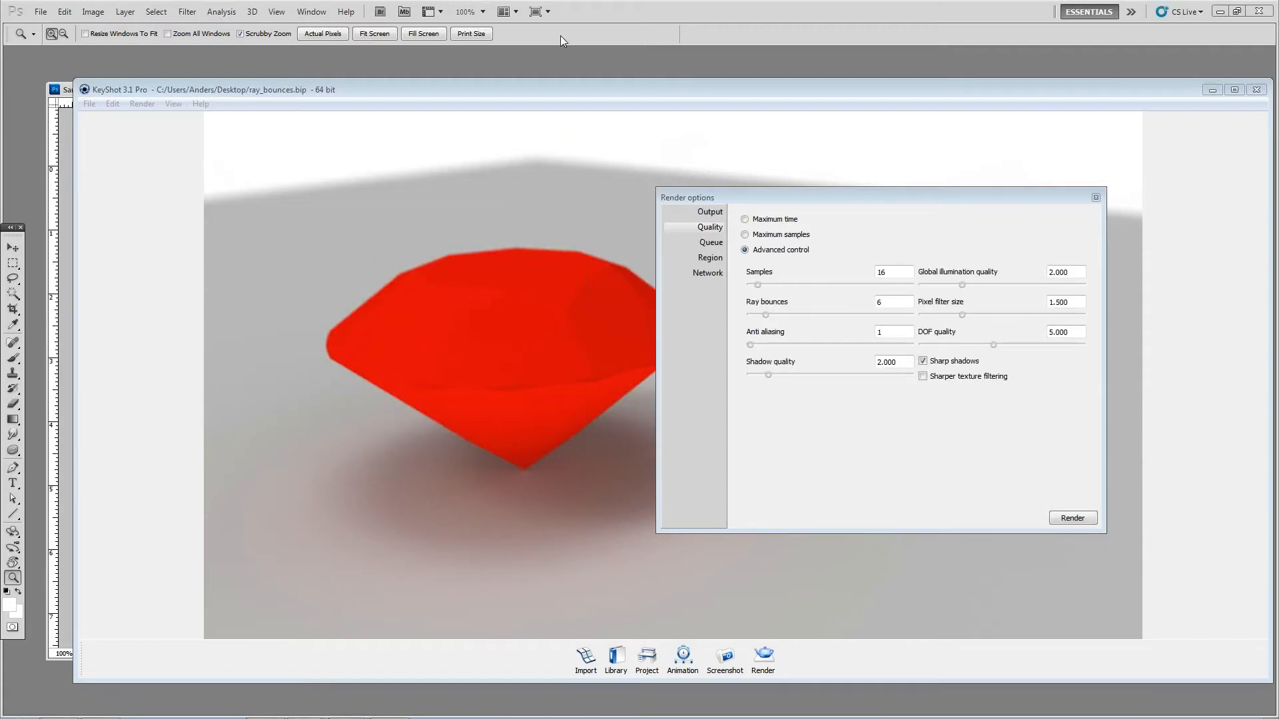
# Step: Turn off sharp shadows, check the diamond's shadow from a lower camera angle, and turn sharp shadows back on
pyautogui.click(956, 361)
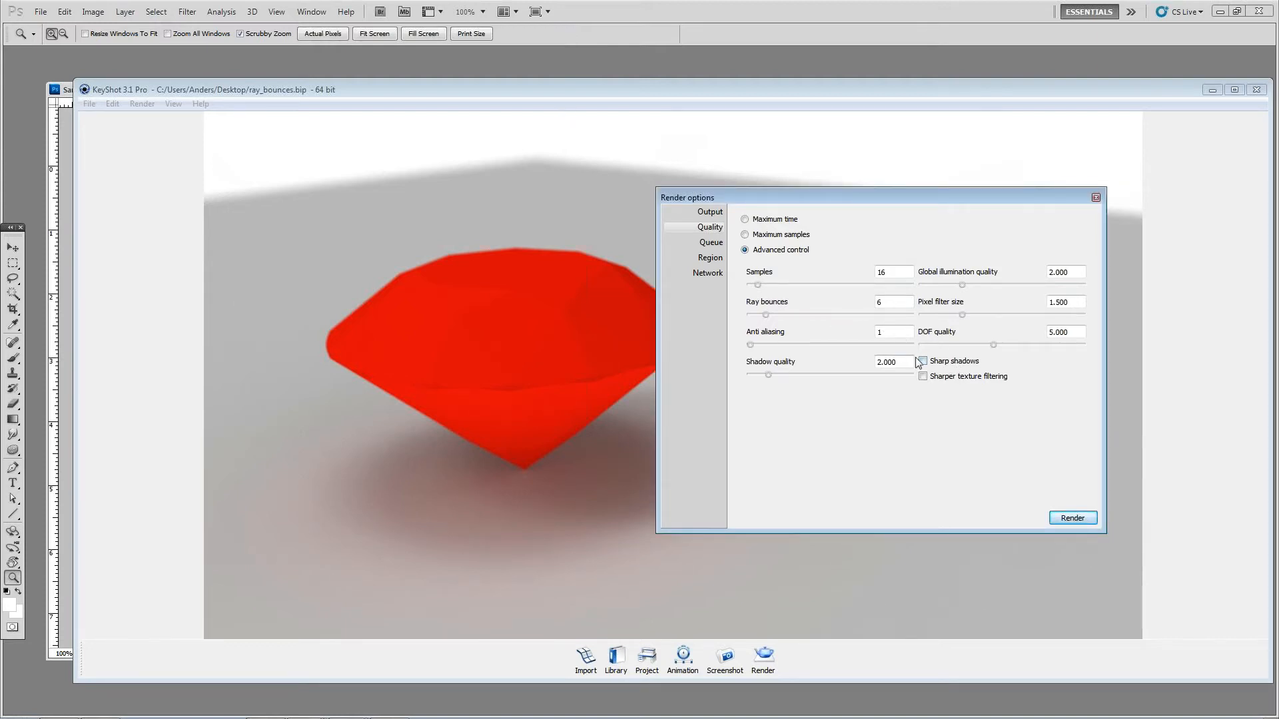
pyautogui.moveTo(566, 349); pyautogui.dragTo(418, 280)
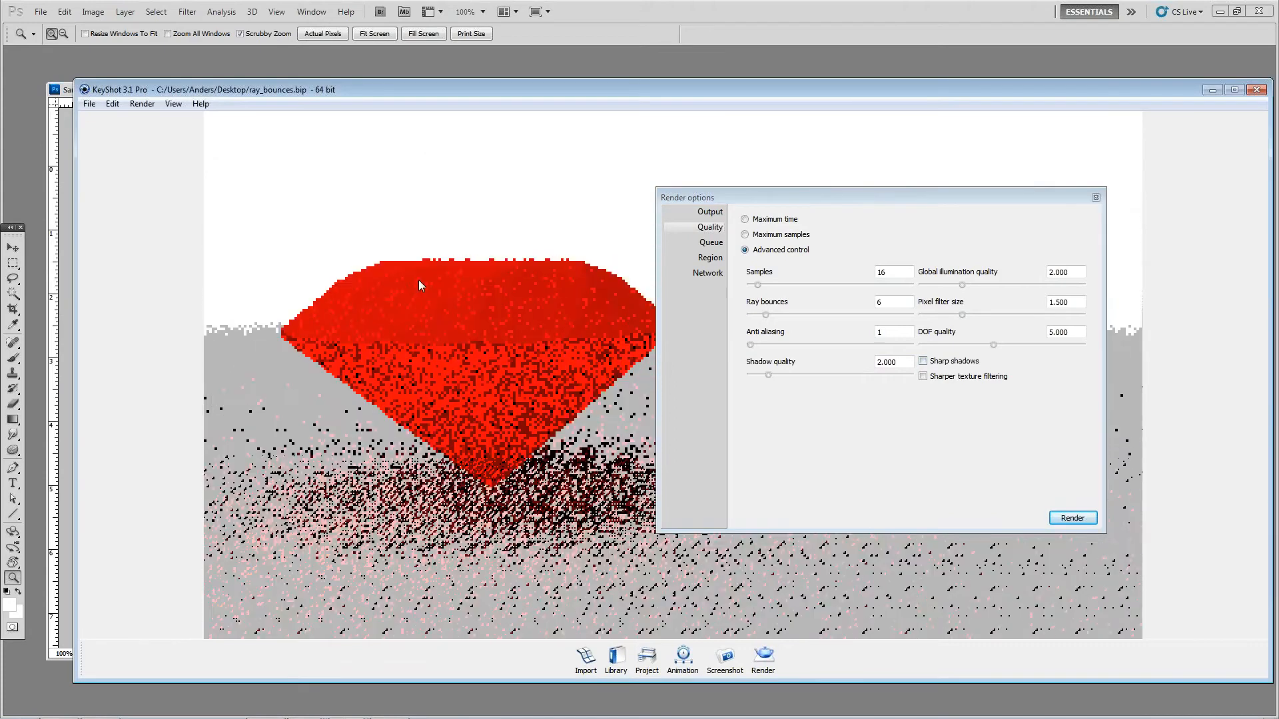
pyautogui.click(1095, 199)
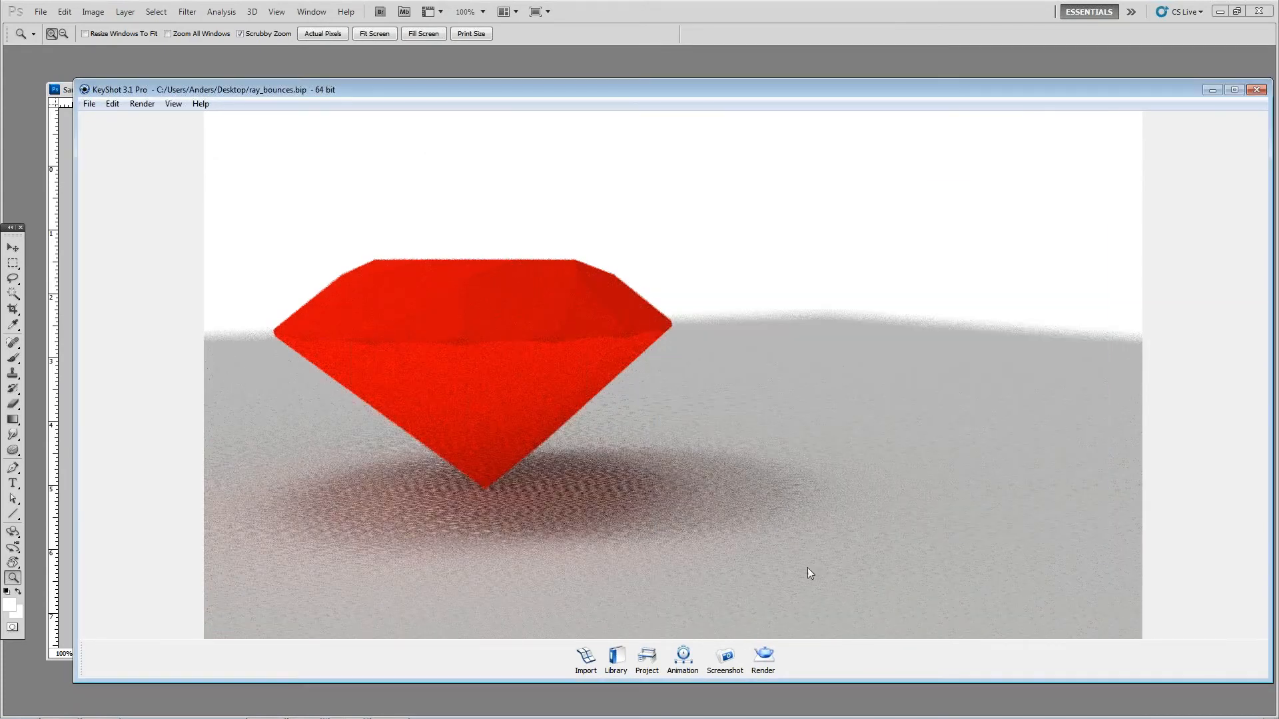
pyautogui.click(764, 656)
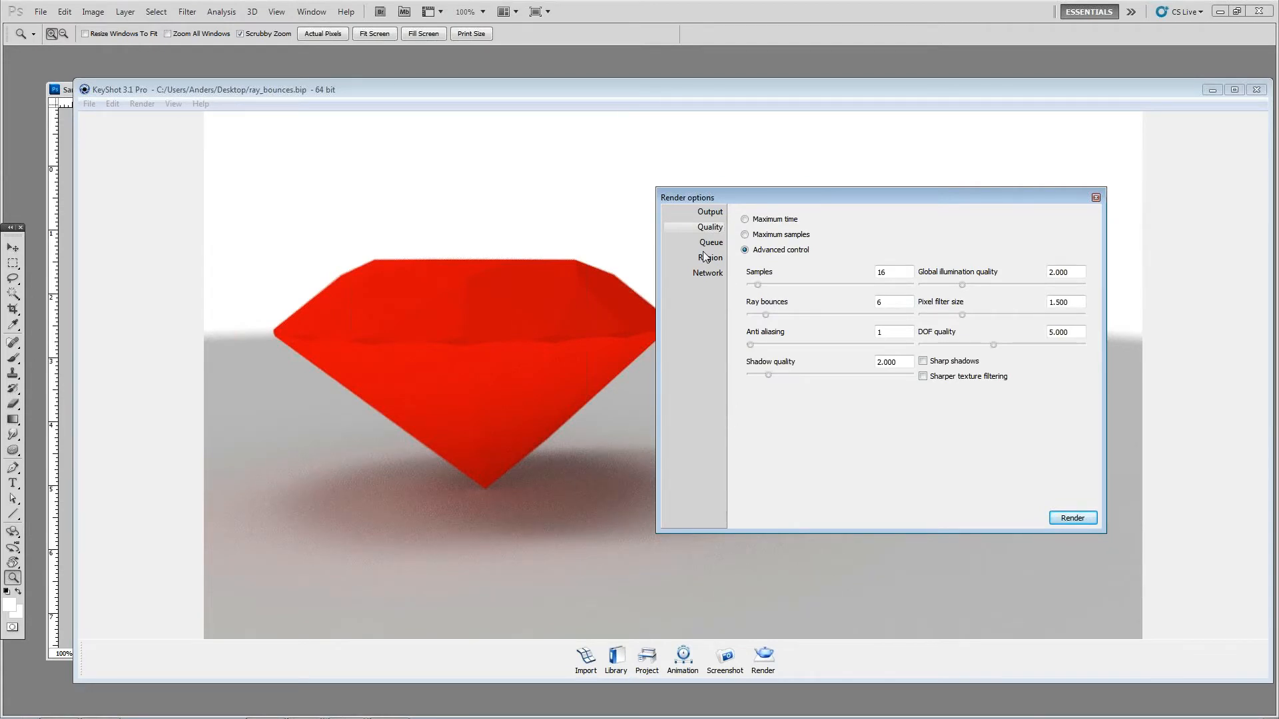
pyautogui.click(923, 361)
# Step: Turn off the camera's depth of field and enable sharper texture filtering in the render options, closing both dialogs
pyautogui.click(647, 658)
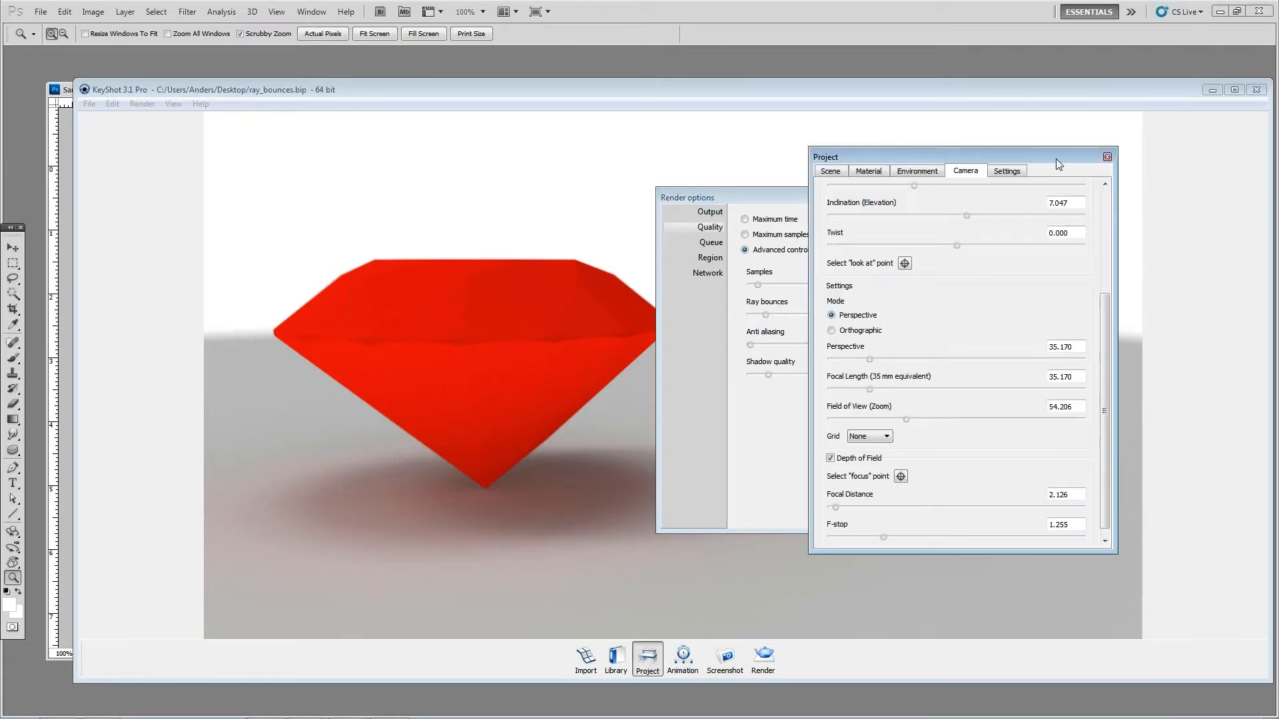
pyautogui.click(864, 460)
pyautogui.click(1107, 157)
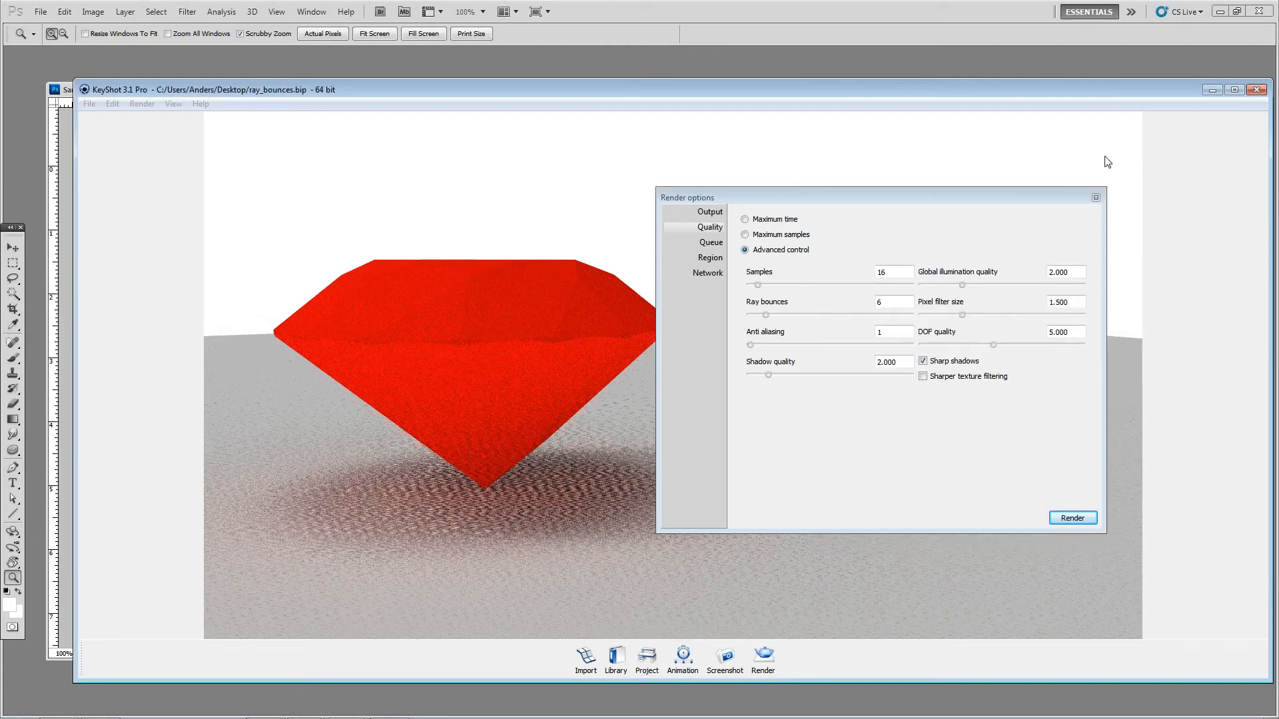
pyautogui.click(967, 377)
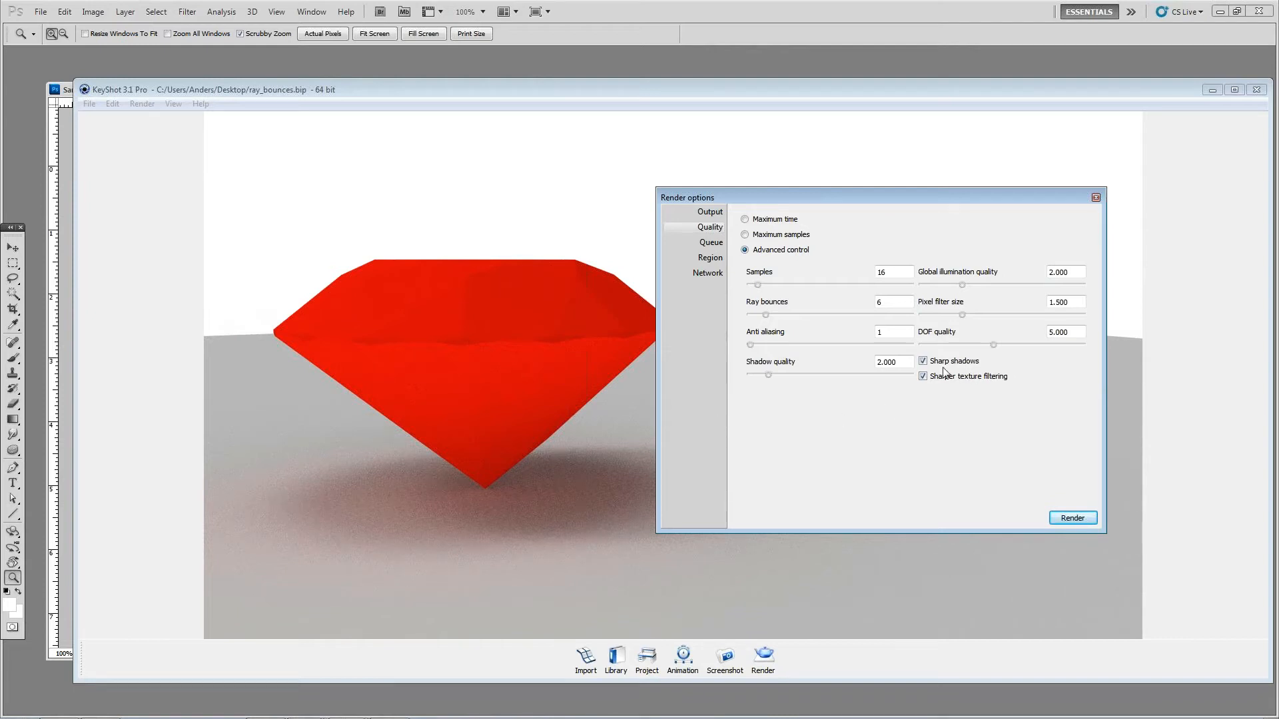
pyautogui.click(1096, 197)
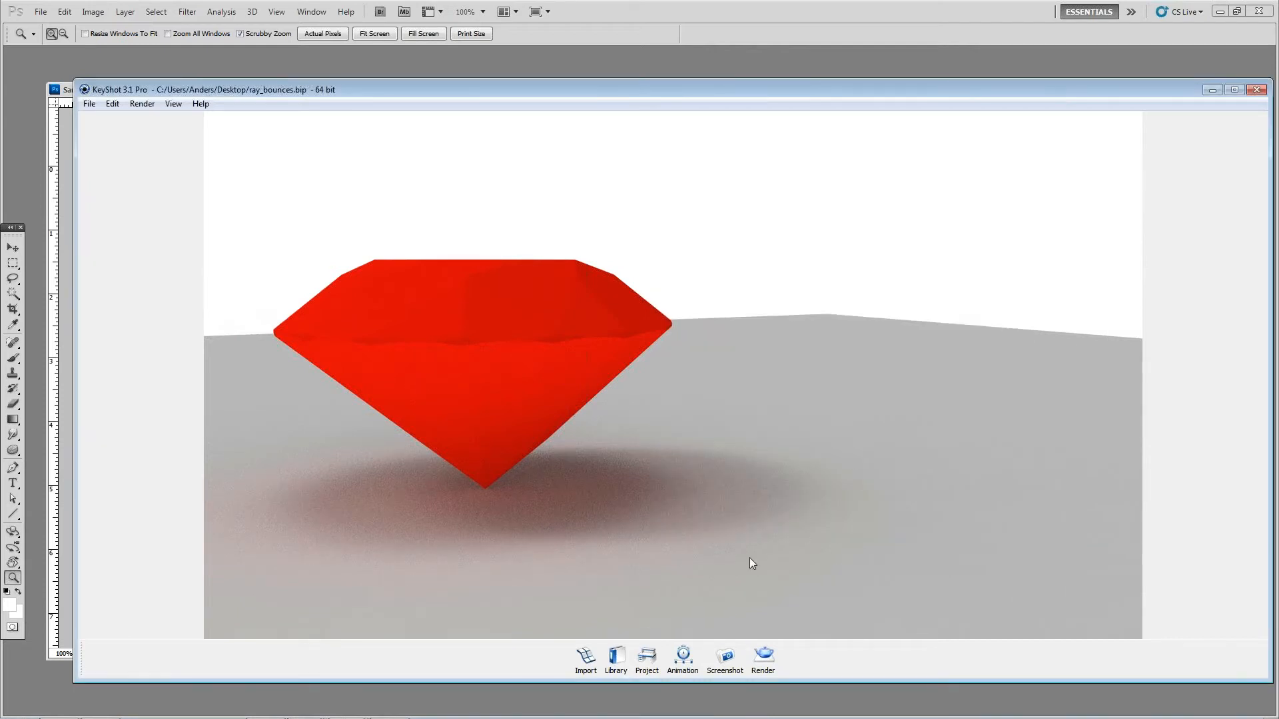
# Step: Apply the Light Oak material from the library's Wood category to the ground plane under the diamond
pyautogui.click(627, 670)
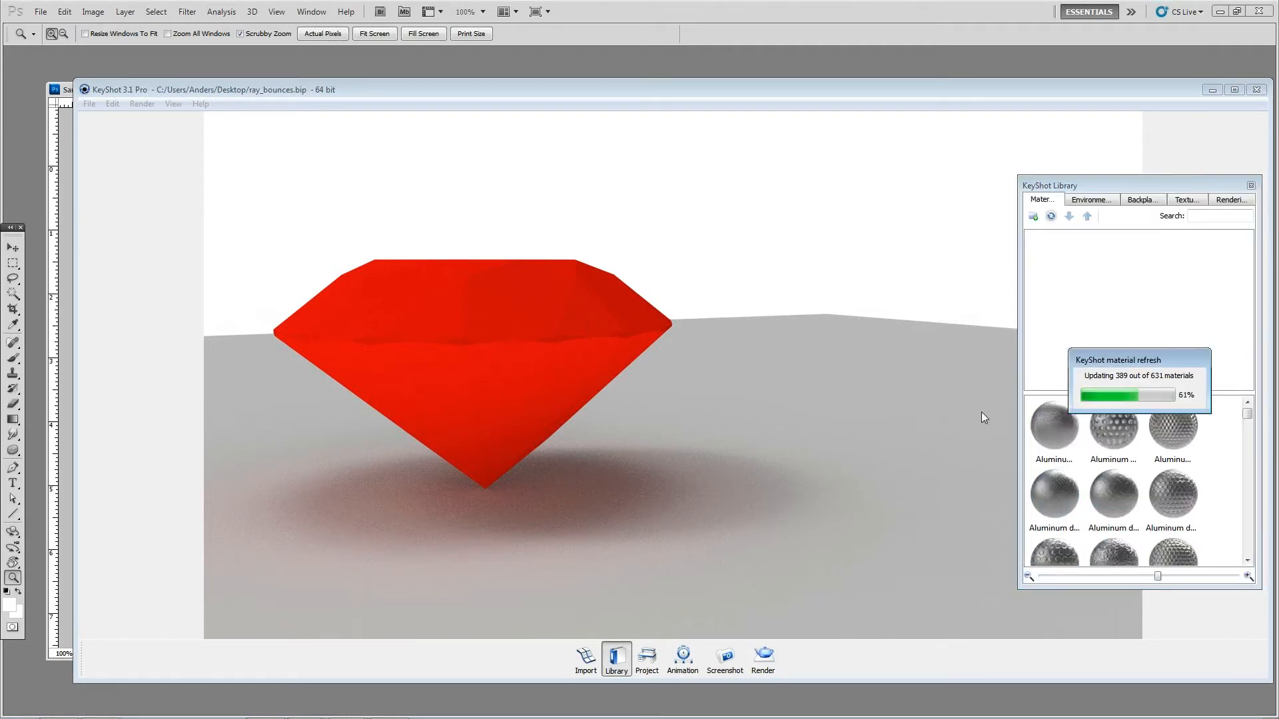
pyautogui.moveTo(1248, 315); pyautogui.dragTo(1250, 377)
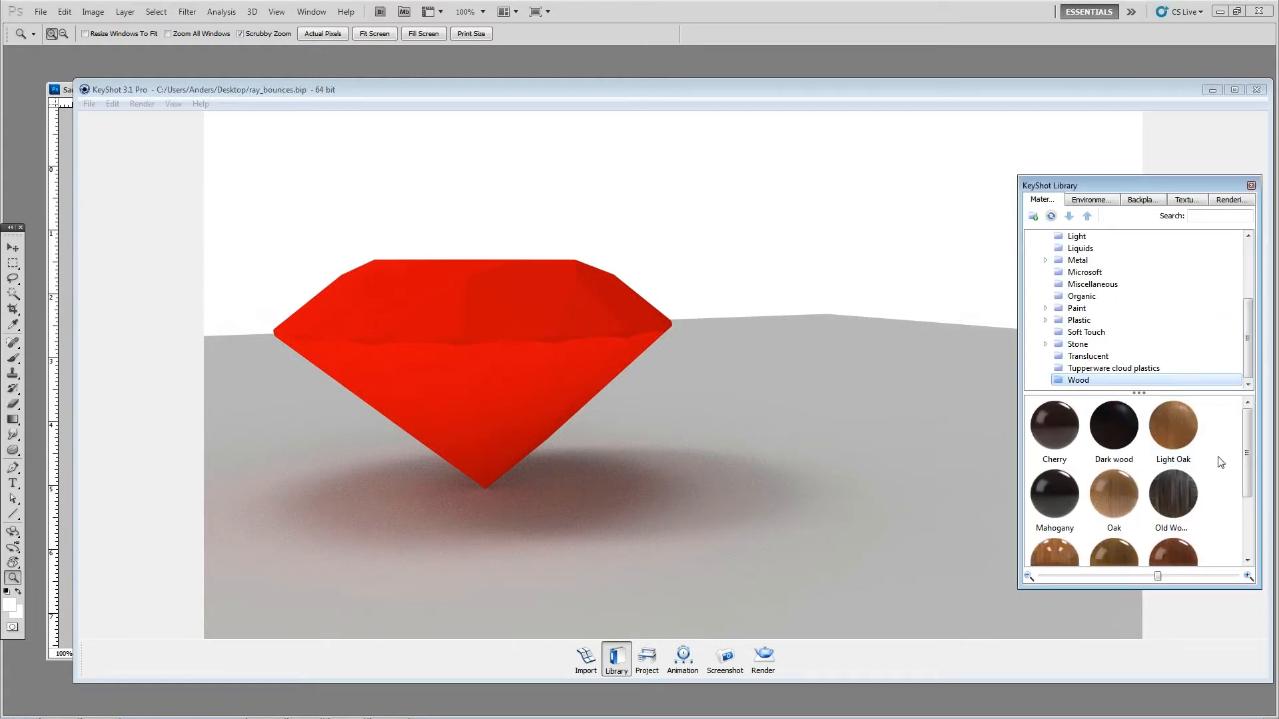
pyautogui.moveTo(1196, 415)
pyautogui.moveTo(1195, 413); pyautogui.dragTo(822, 384)
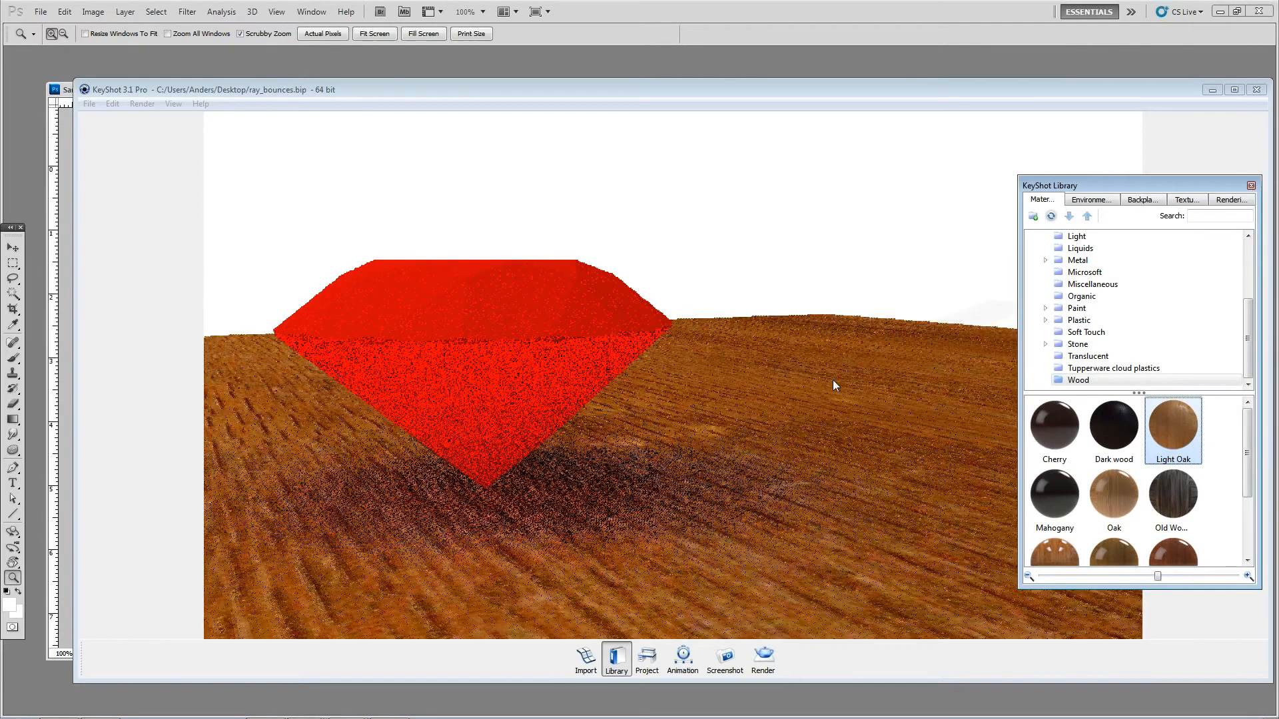
# Step: Set the color texture scale of the plane's Light Oak material to about 0.325 and close the project and library windows
pyautogui.doubleClick(747, 423)
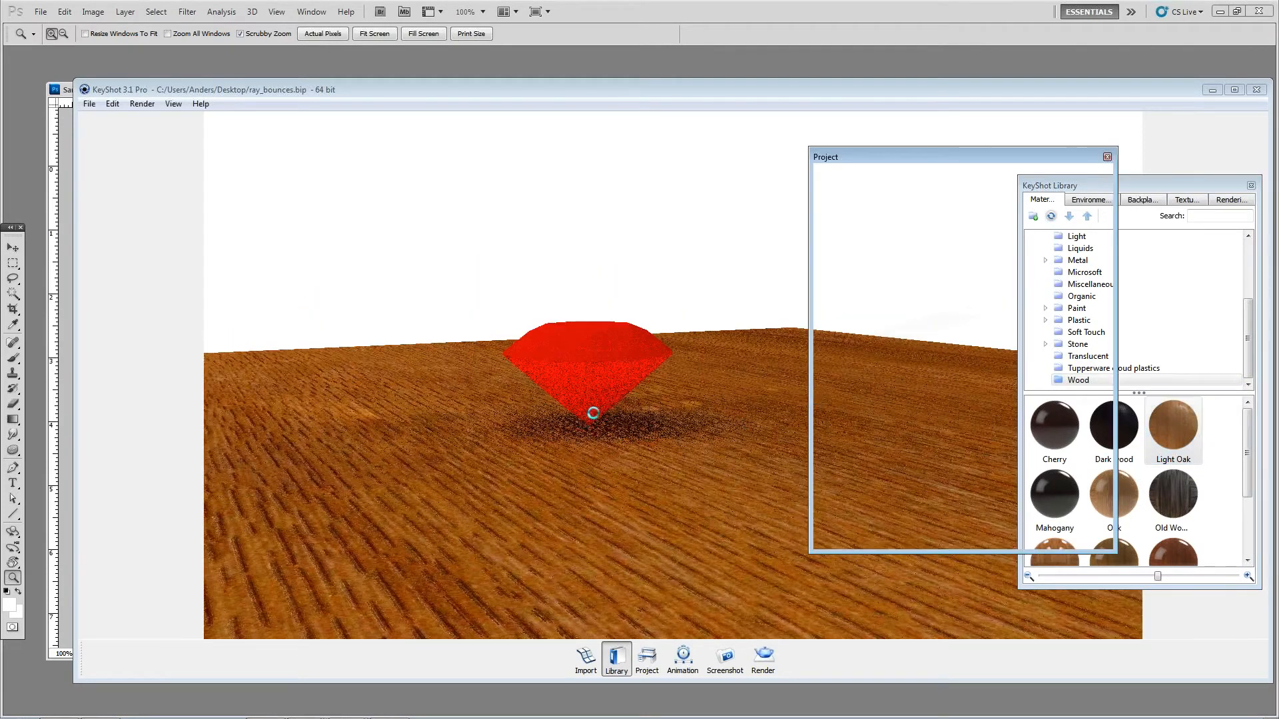
pyautogui.click(886, 255)
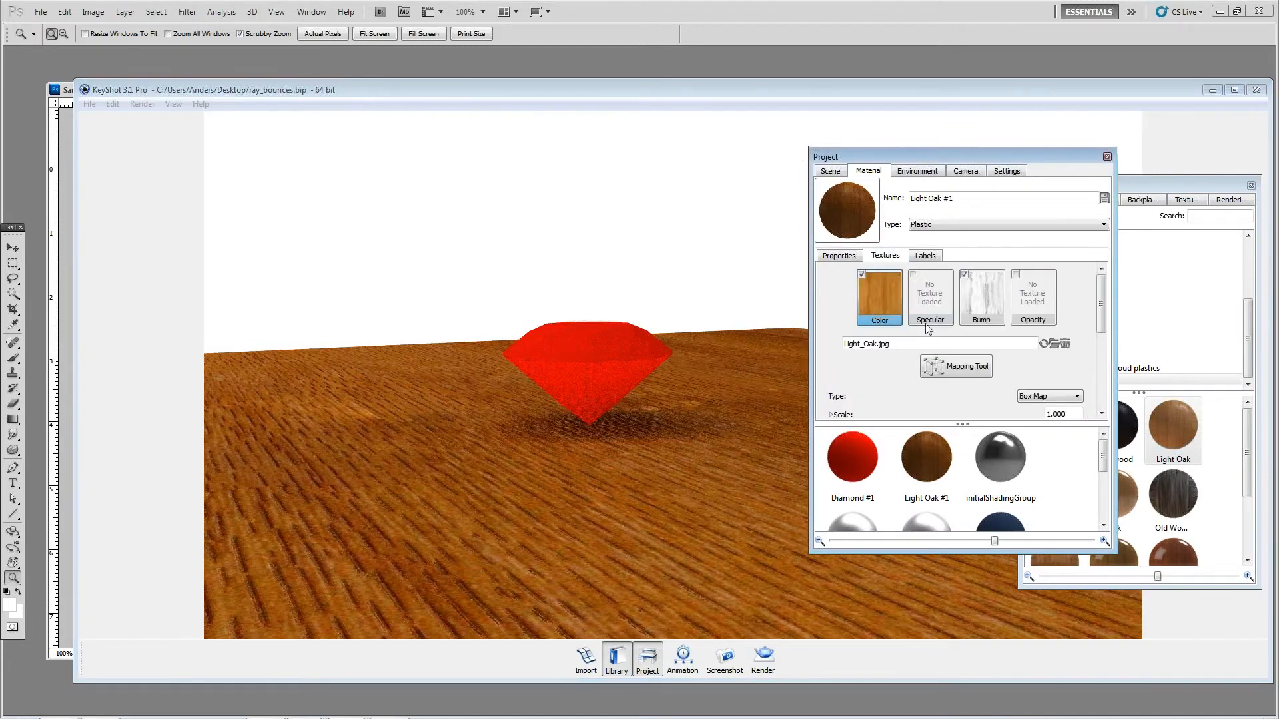
pyautogui.scroll(-3, 904, 344)
pyautogui.moveTo(881, 347); pyautogui.dragTo(833, 347)
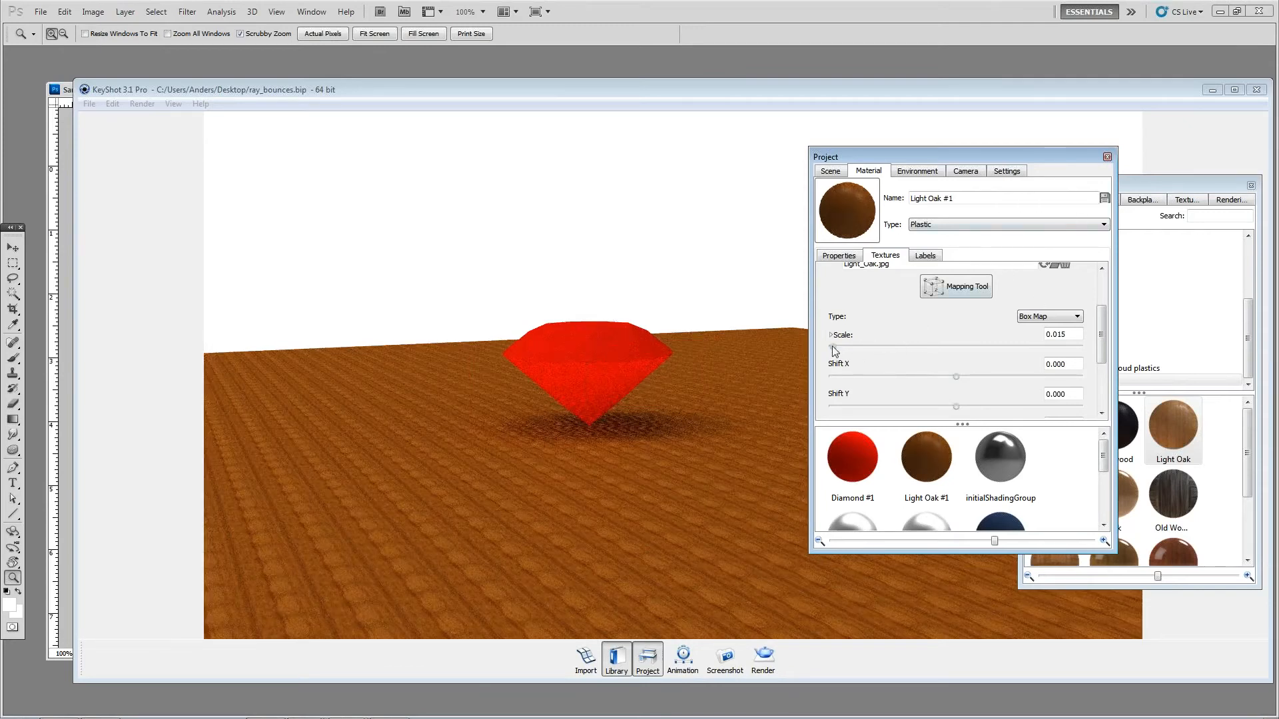
pyautogui.moveTo(843, 347); pyautogui.dragTo(848, 347)
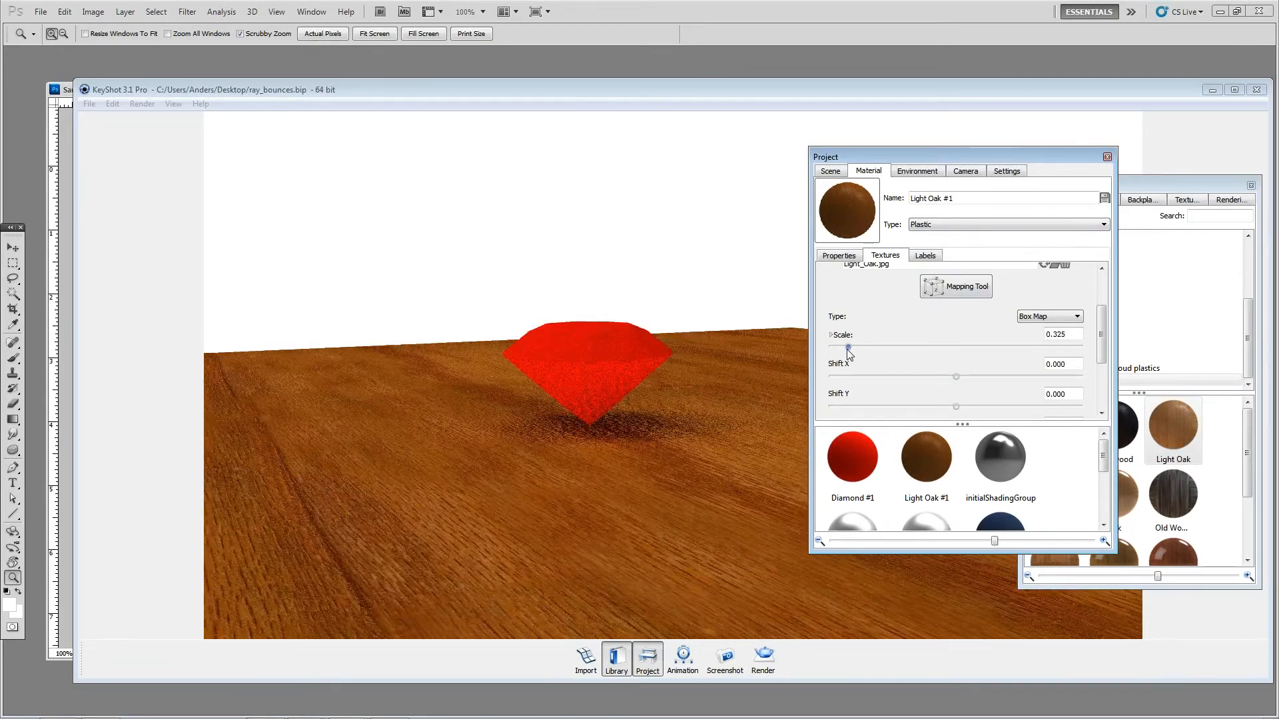
pyautogui.click(1108, 157)
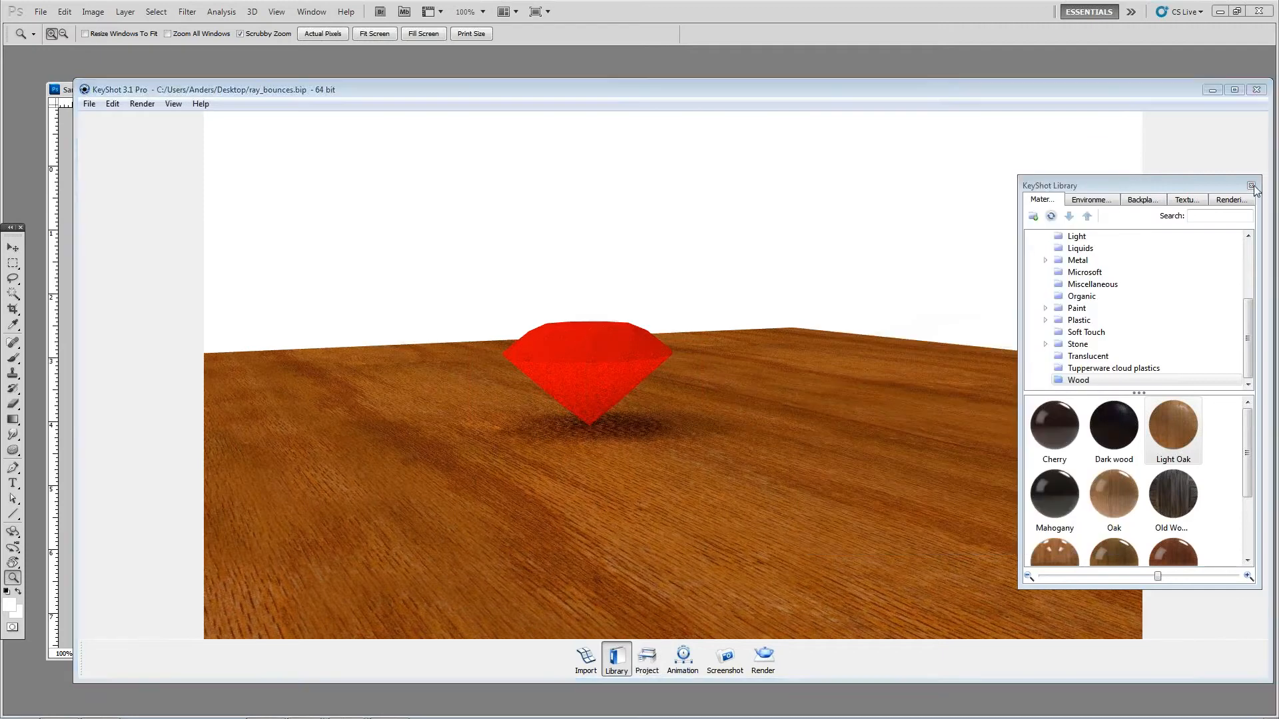
pyautogui.click(1252, 185)
# Step: Examine the plane's wood texture from above, nearly edge-on and at an oblique angle, checking the sharper texture filtering option
pyautogui.moveTo(823, 384); pyautogui.dragTo(779, 366)
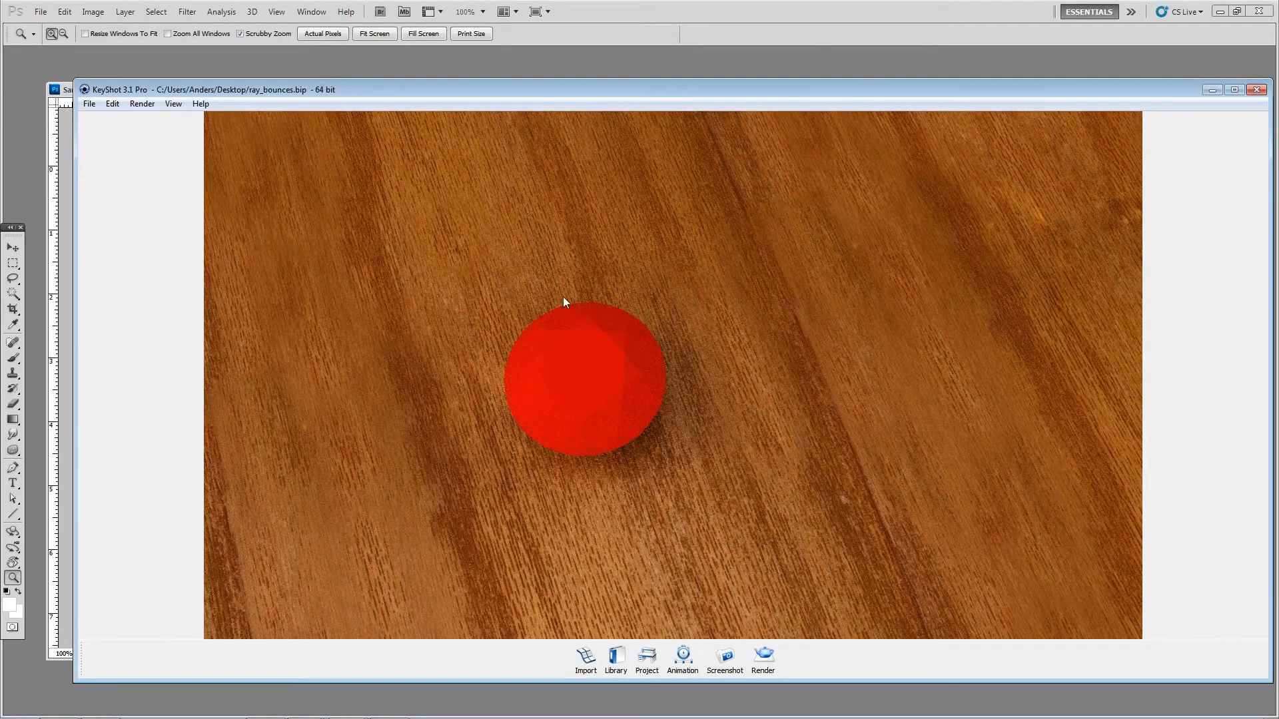
pyautogui.moveTo(645, 452); pyautogui.dragTo(677, 471)
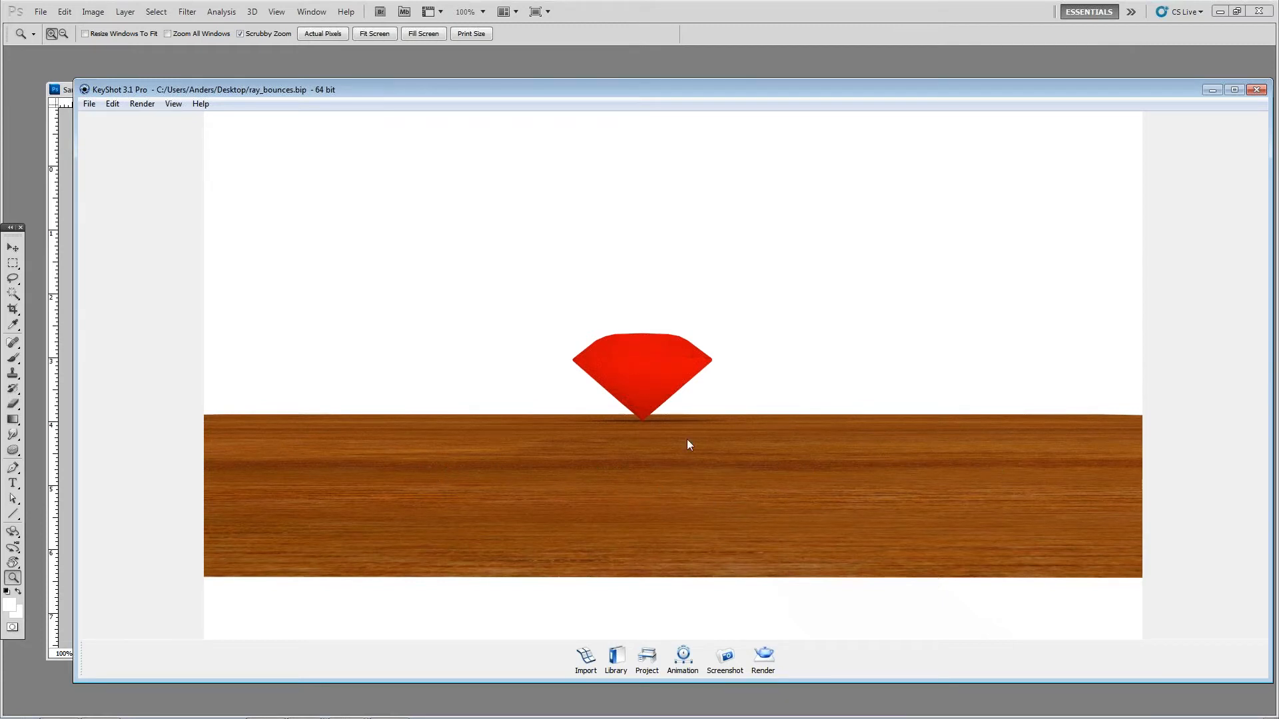
pyautogui.click(774, 655)
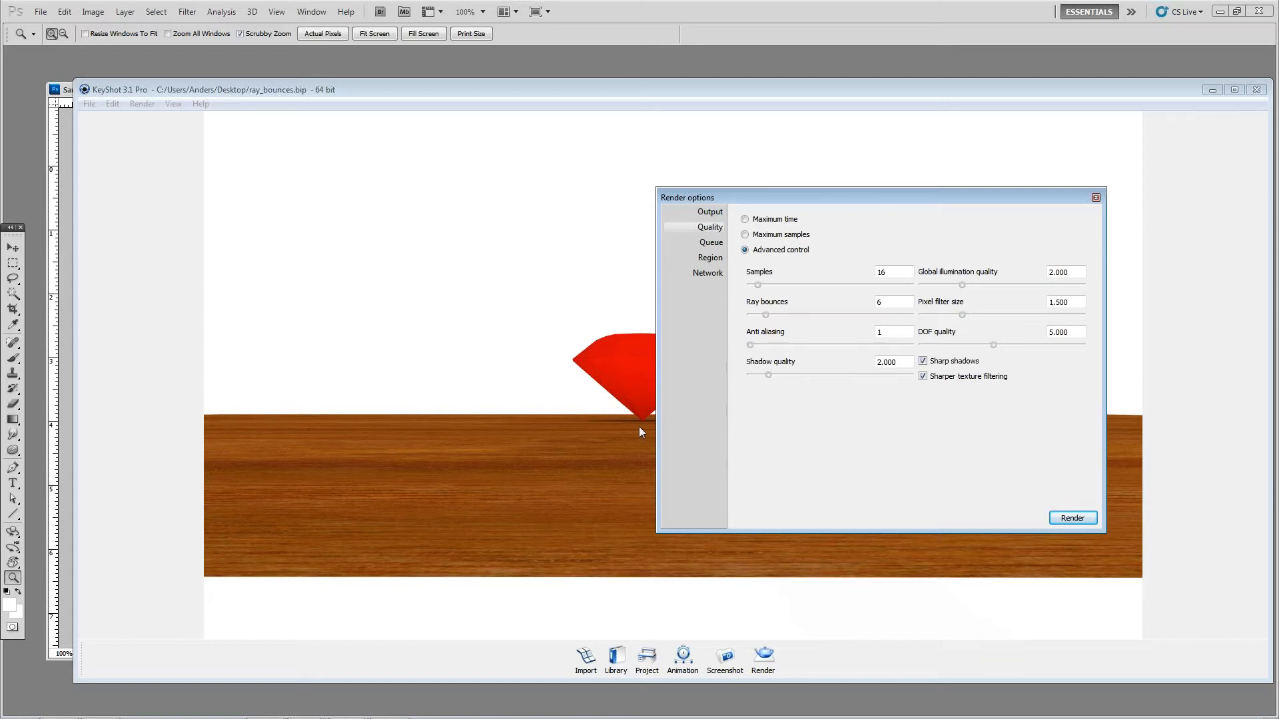
pyautogui.moveTo(970, 198); pyautogui.dragTo(906, 387)
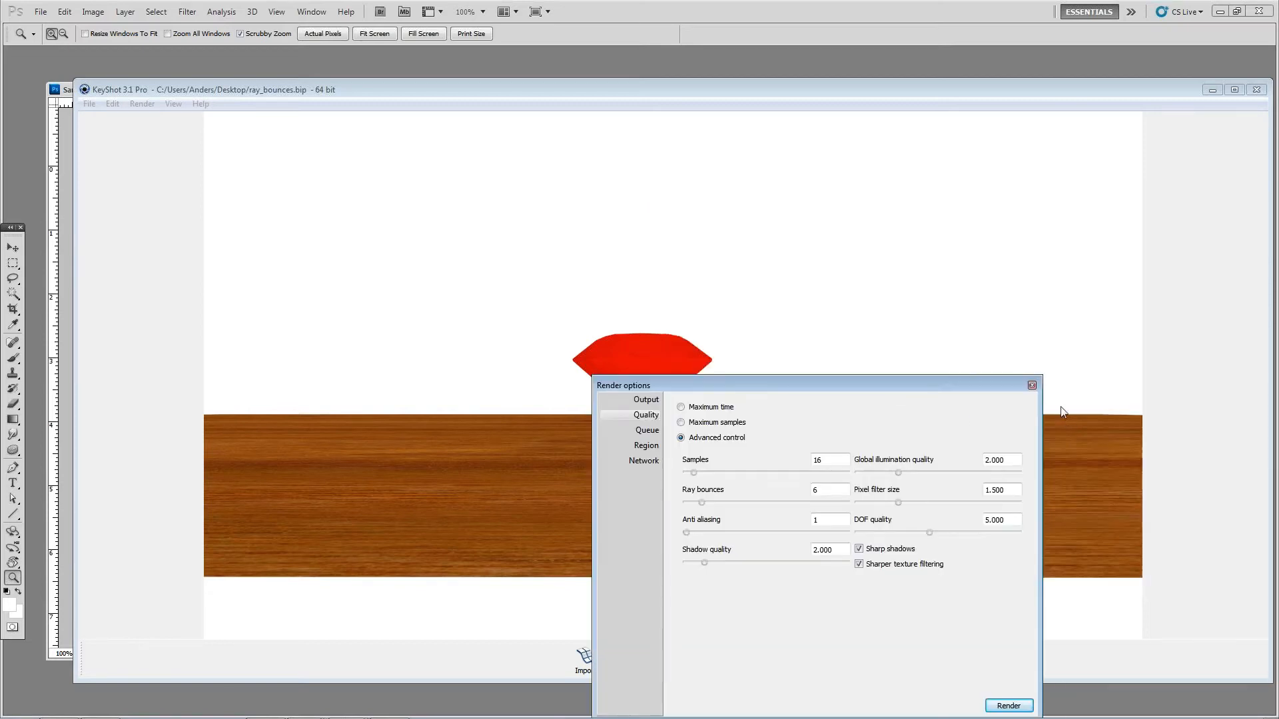
pyautogui.click(1032, 386)
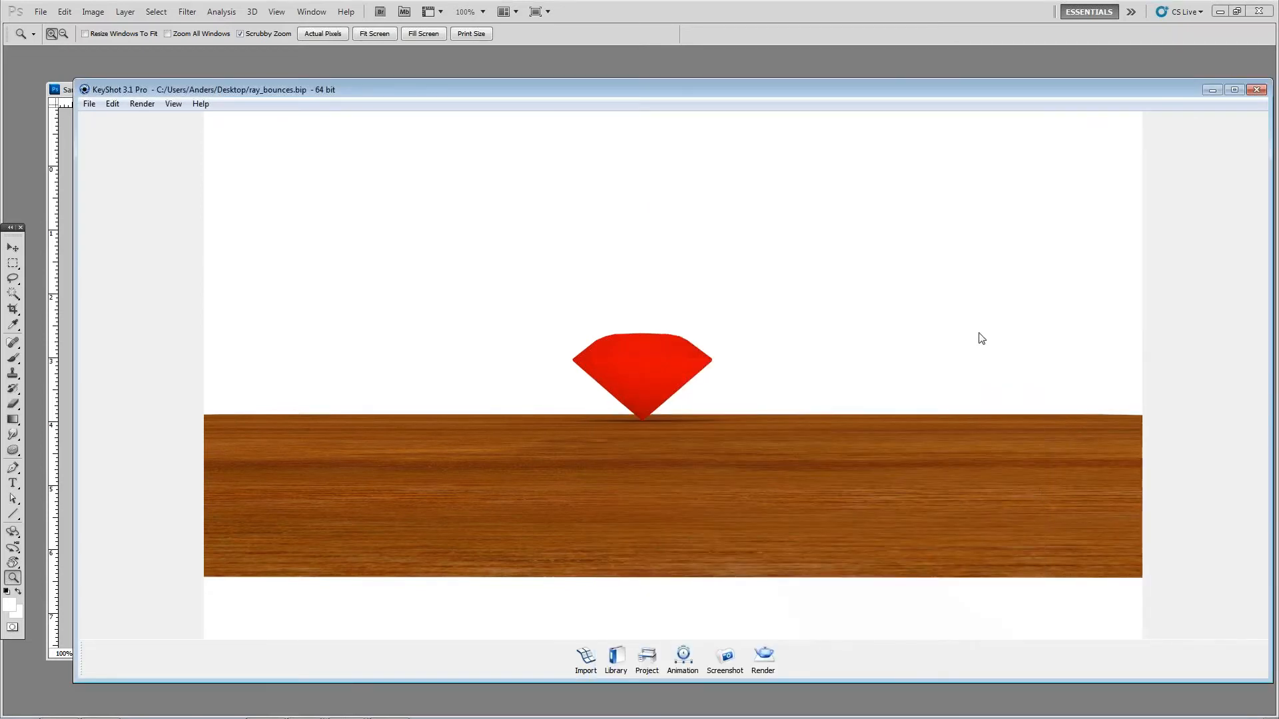
pyautogui.moveTo(987, 386); pyautogui.dragTo(676, 350)
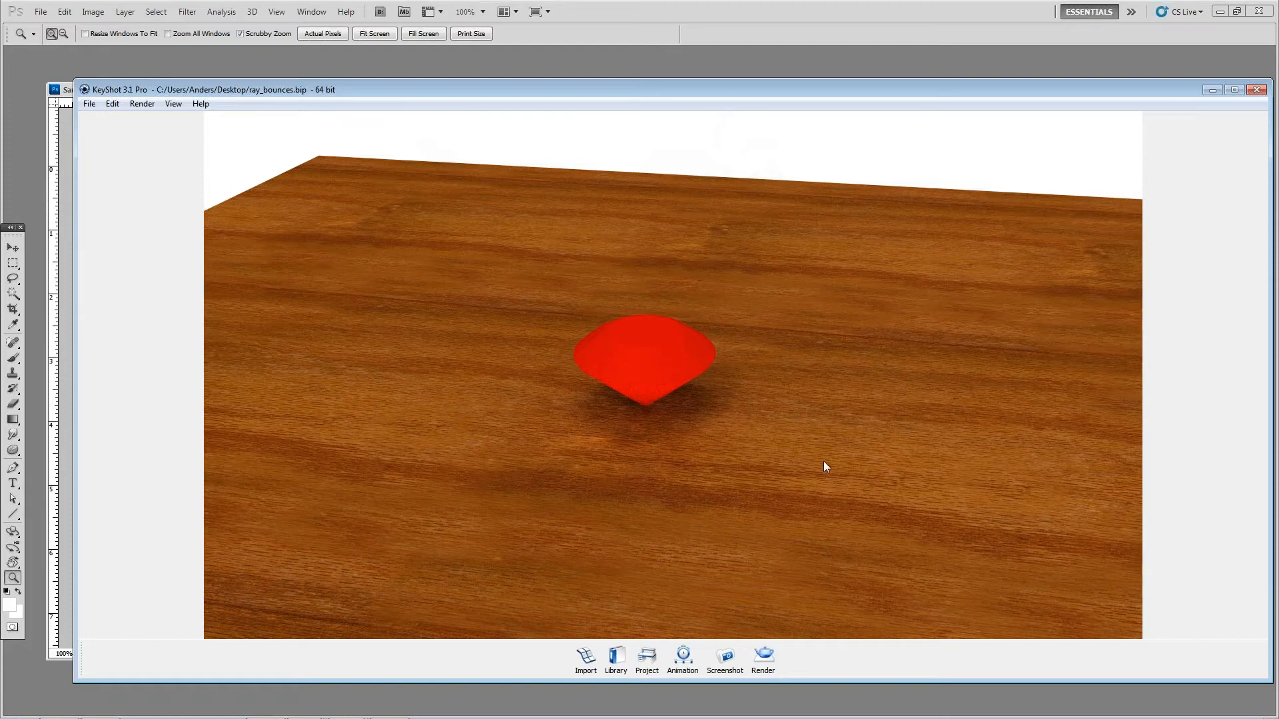
pyautogui.moveTo(823, 458); pyautogui.dragTo(660, 440)
# Step: Reopen the render options, place the dialog clear of the diamond, and select the samples value for editing
pyautogui.click(762, 658)
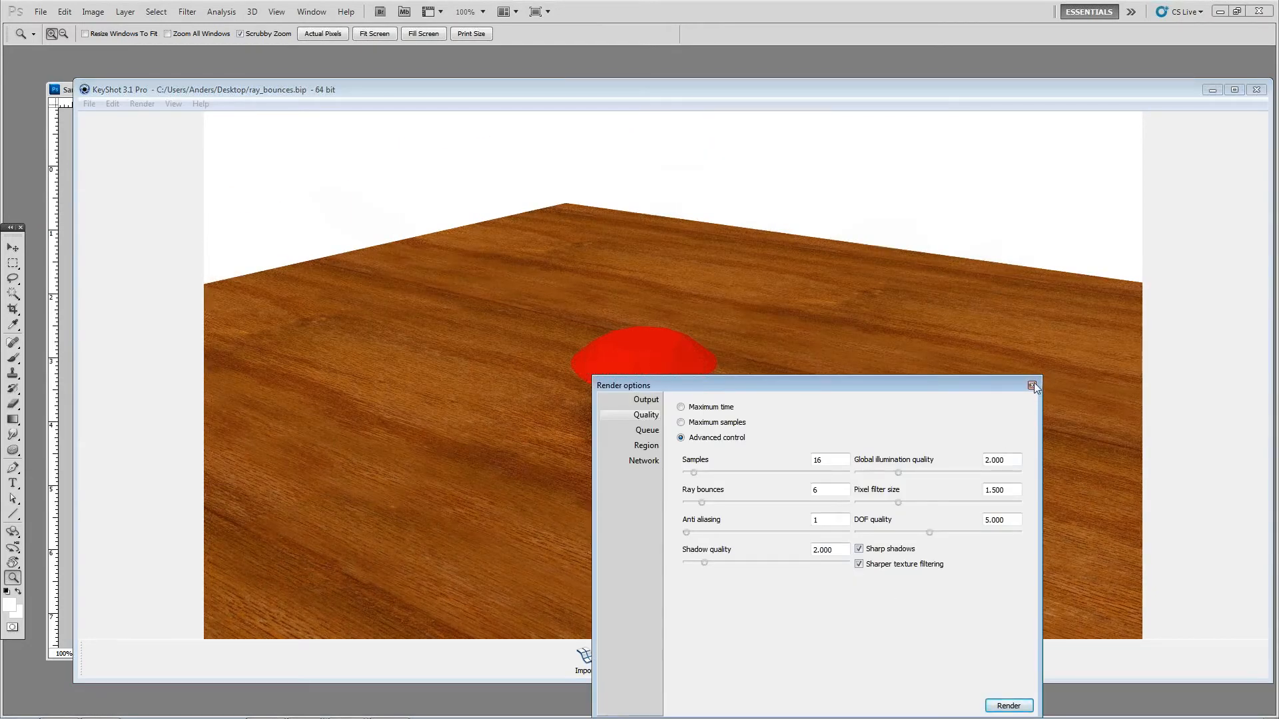
pyautogui.moveTo(845, 384); pyautogui.dragTo(1008, 209)
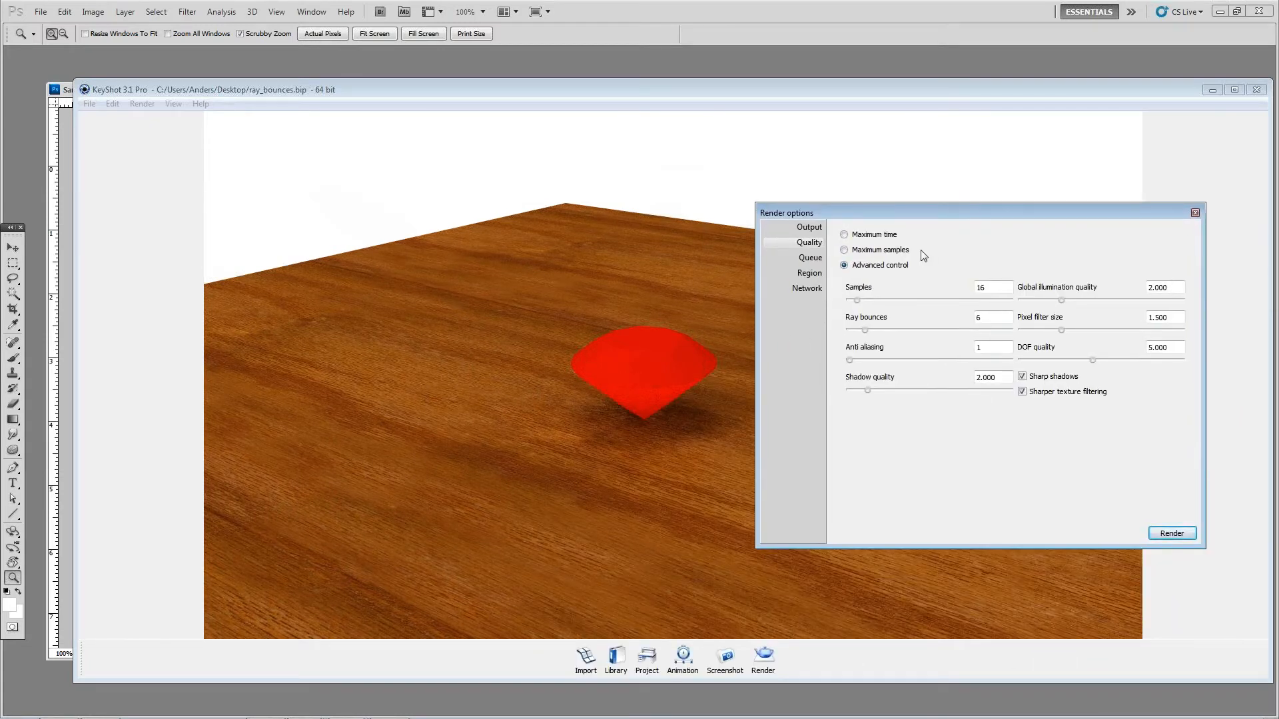
pyautogui.doubleClick(994, 288)
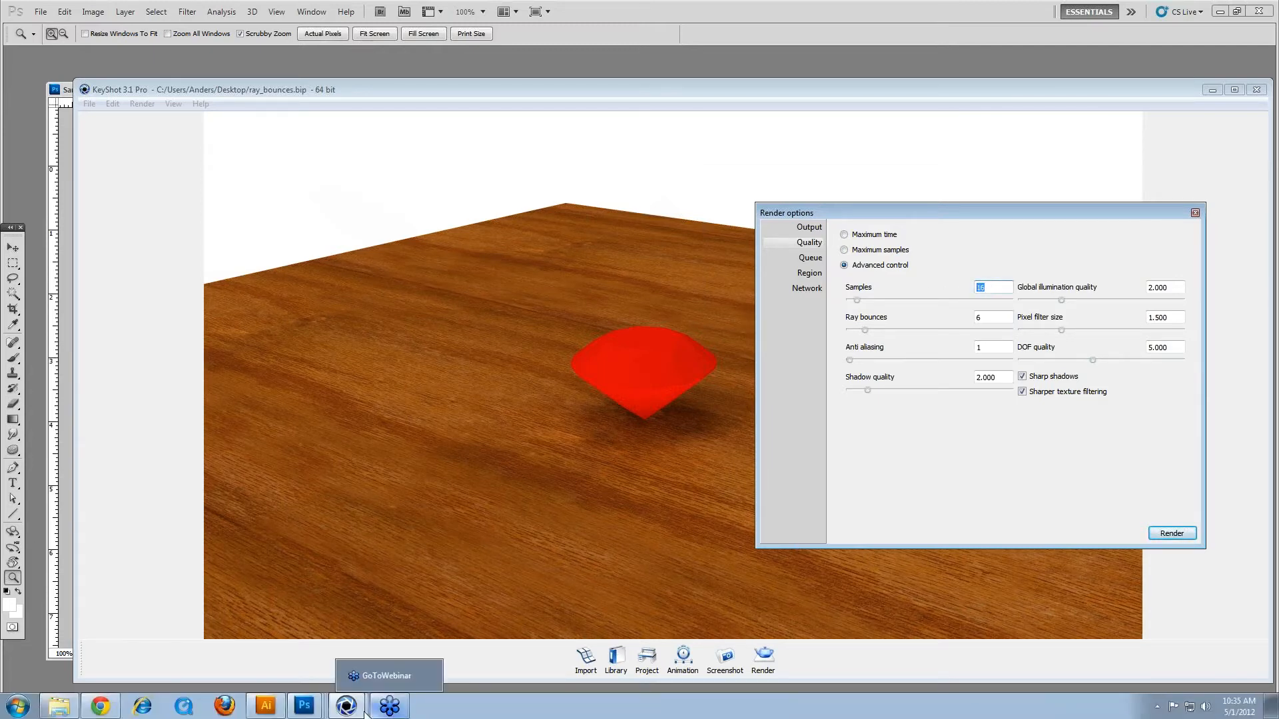
# Step: Switch to Samples.psd in Photoshop, show the arrow overlay layer "16", and return to the KeyShot scene
pyautogui.moveTo(283, 710)
pyautogui.click(294, 626)
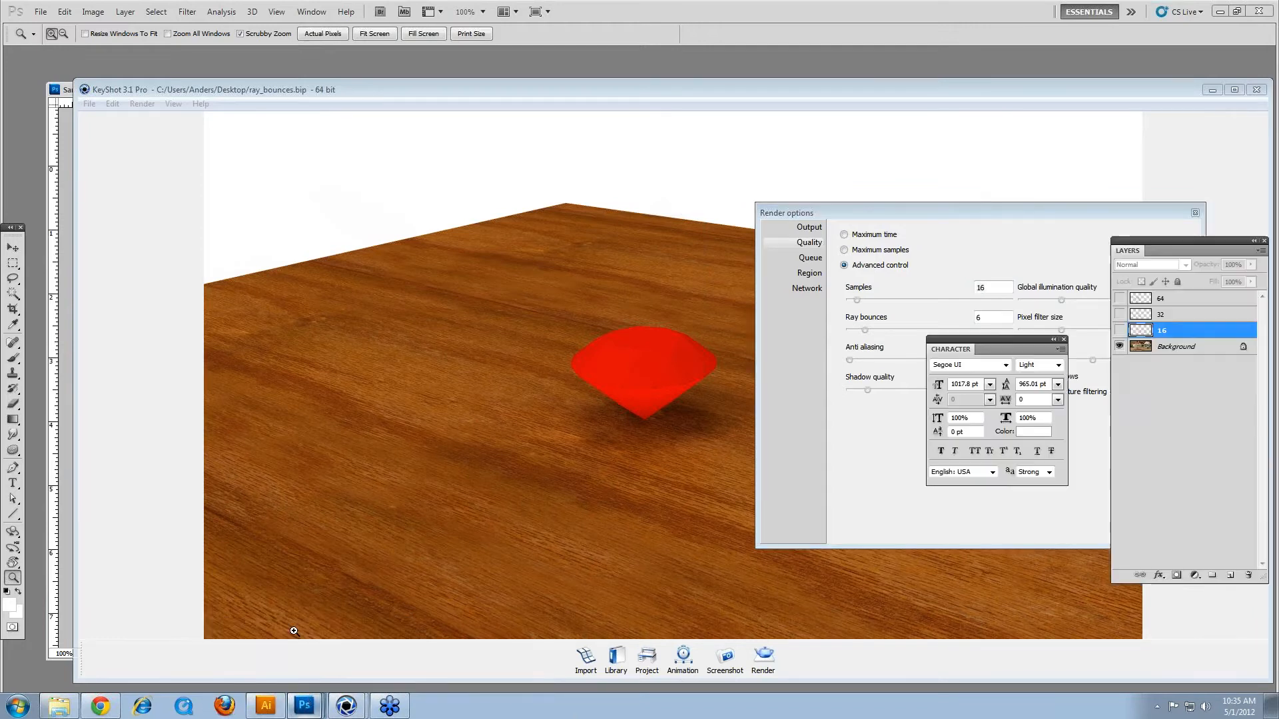
pyautogui.click(1123, 330)
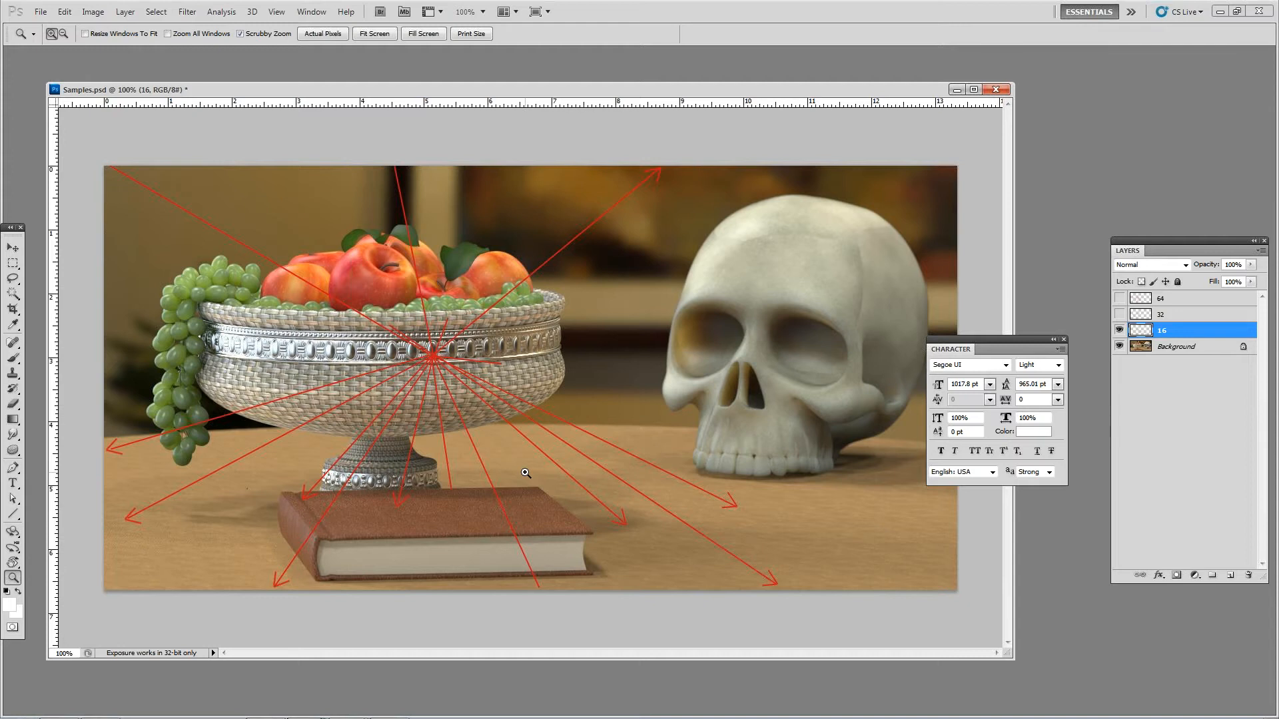
pyautogui.moveTo(444, 718)
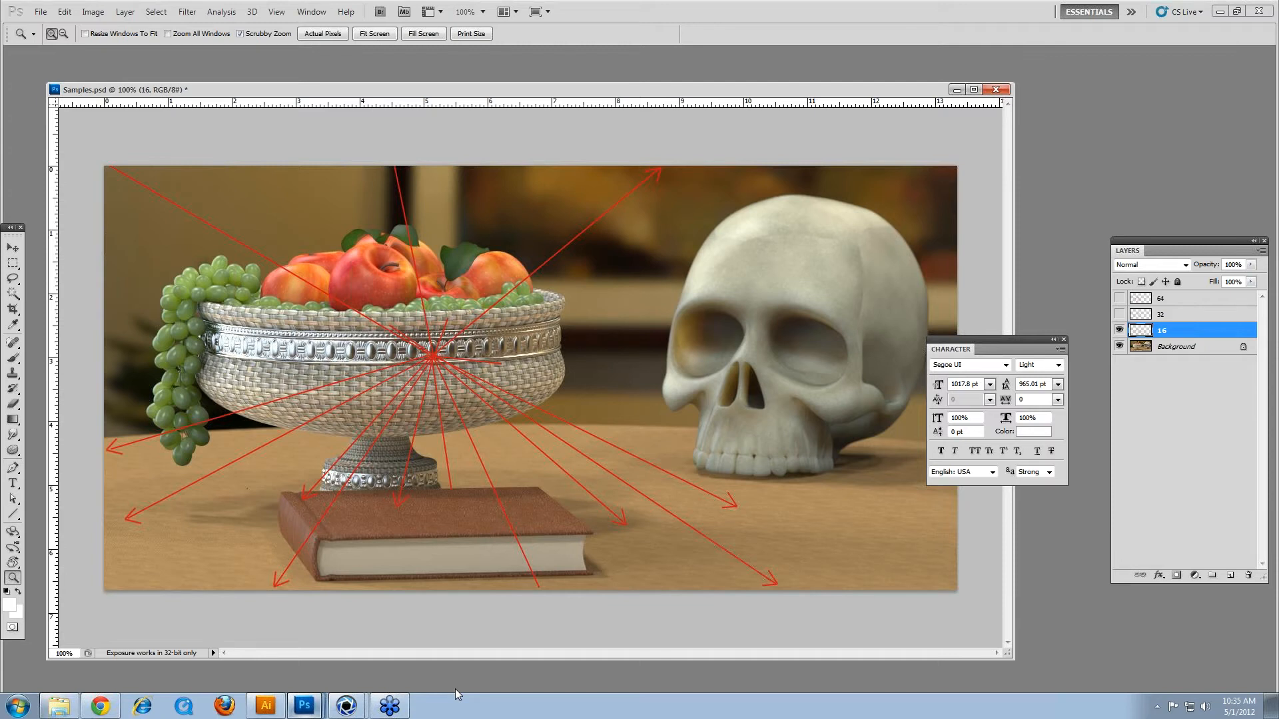
pyautogui.click(1221, 12)
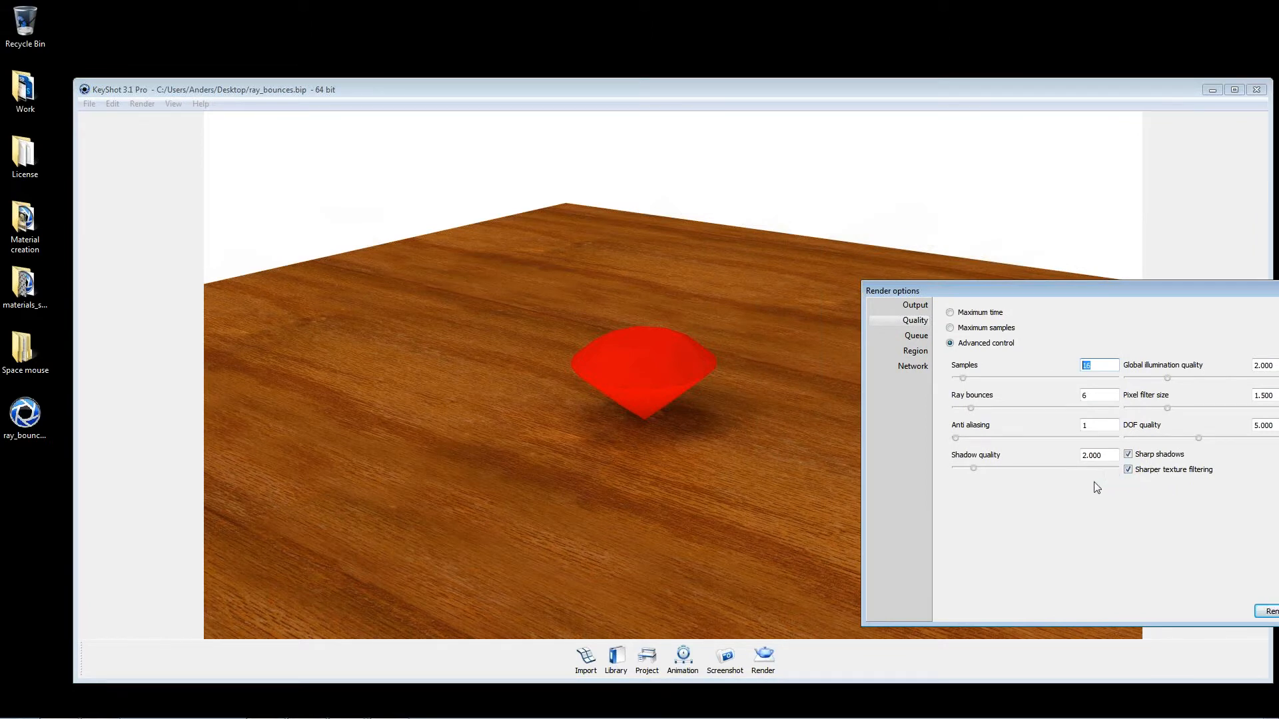
# Step: Set the render samples to 32 and turn off sharper texture filtering
pyautogui.write('32')
pyautogui.moveTo(931, 288); pyautogui.dragTo(645, 286)
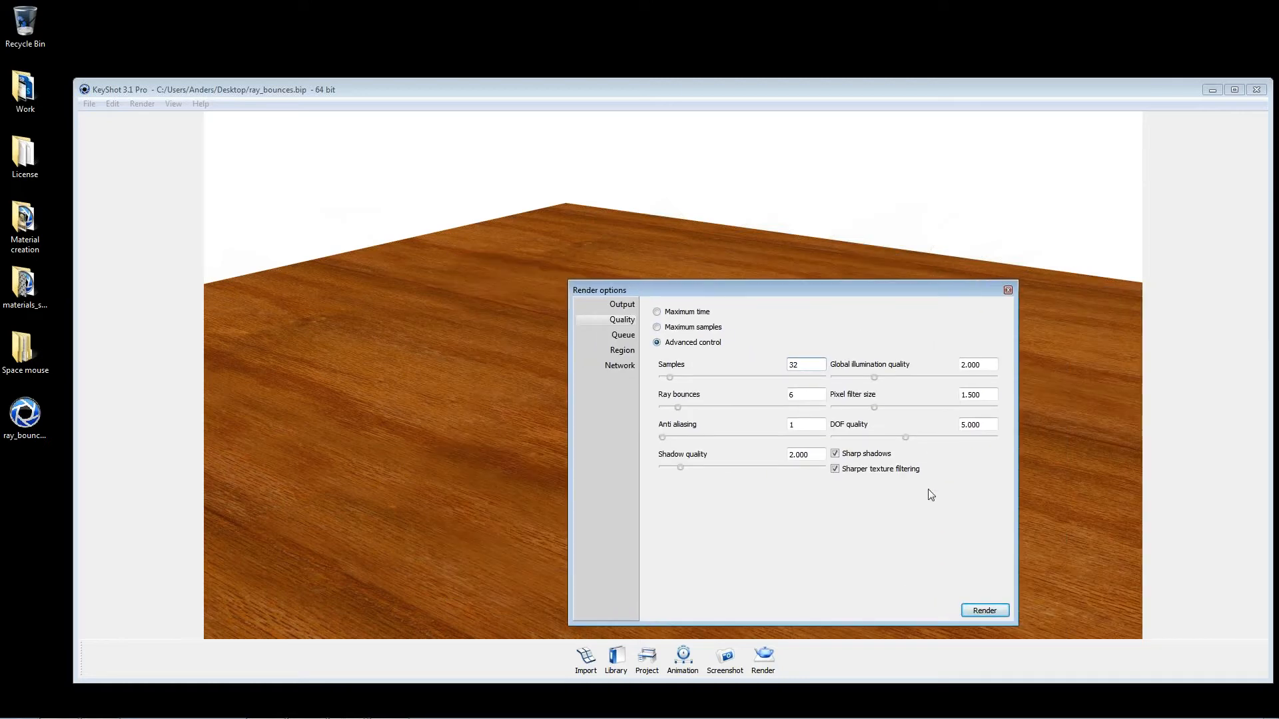
pyautogui.click(865, 468)
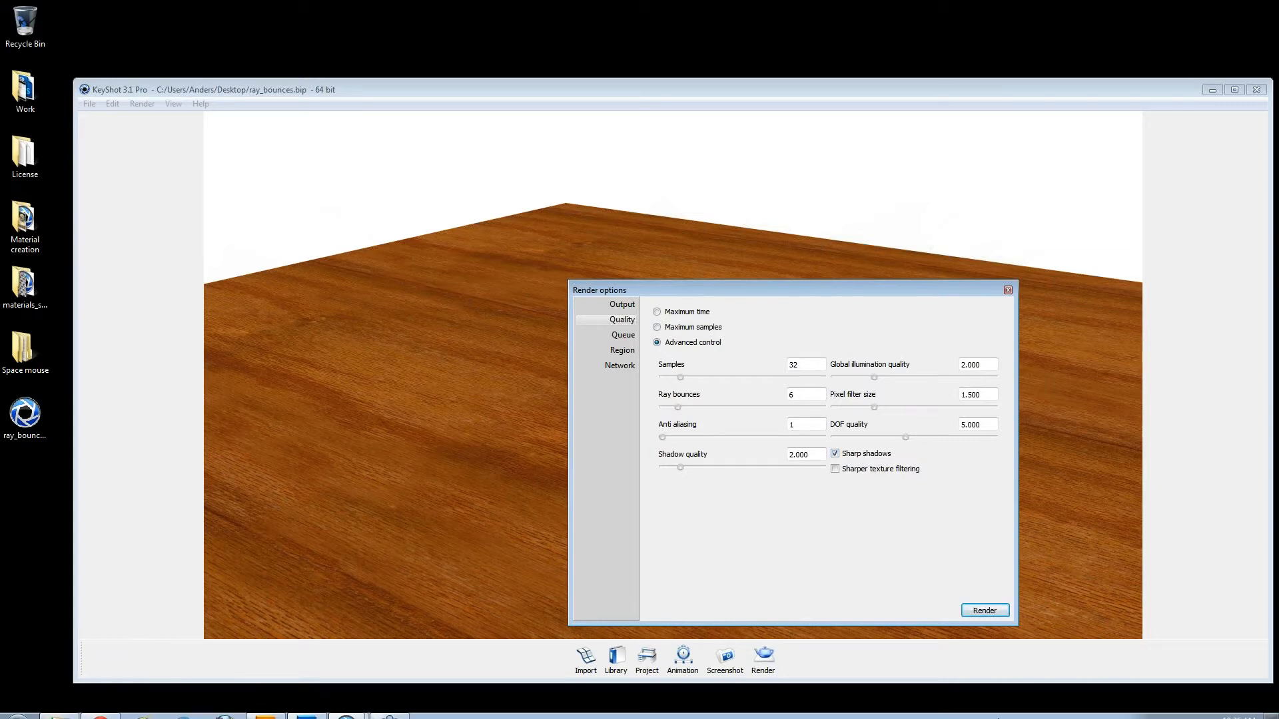
pyautogui.click(1136, 704)
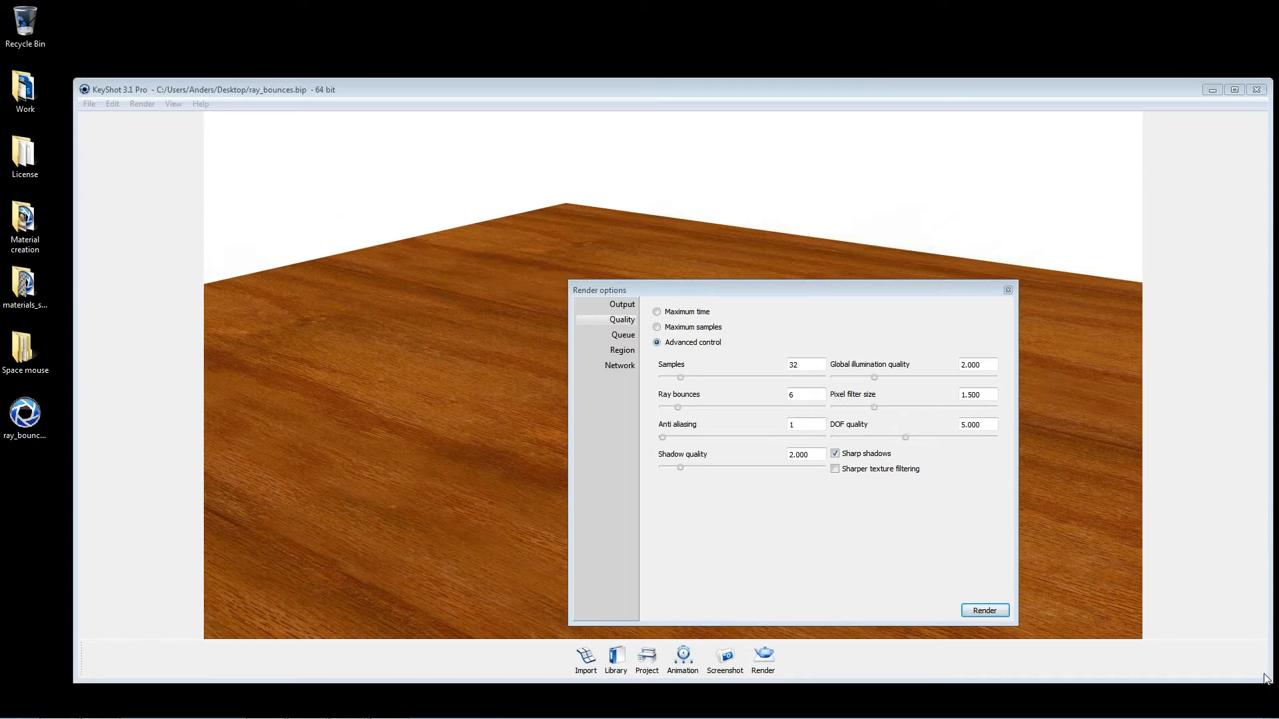
# Step: Open the project's image and quality settings and place that window beside the render options without overlap
pyautogui.click(647, 658)
pyautogui.click(1008, 172)
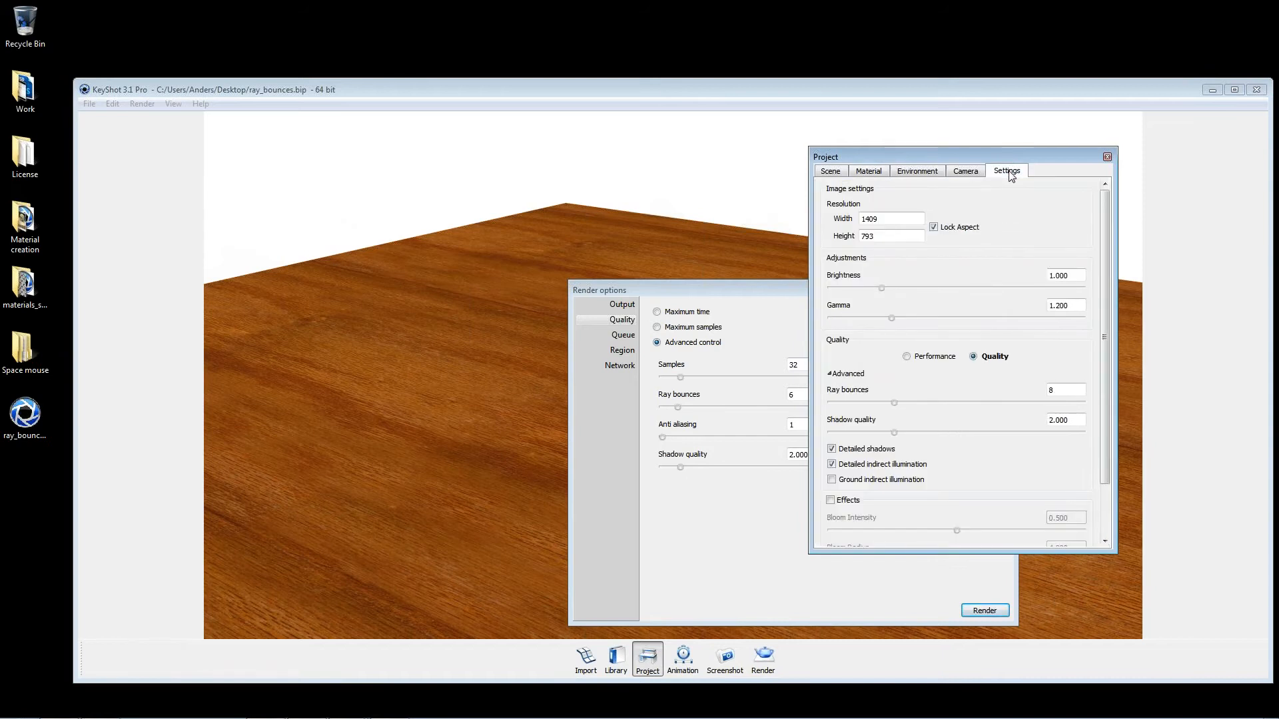
pyautogui.click(1184, 269)
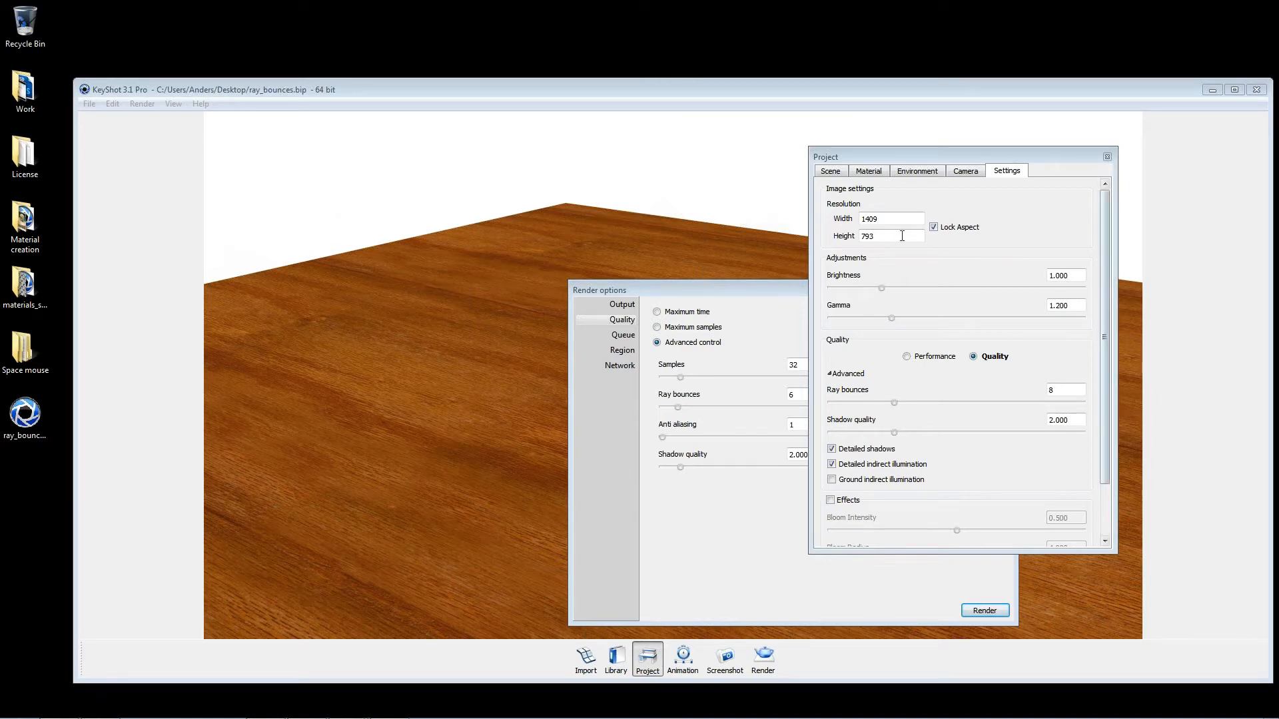
pyautogui.moveTo(765, 286); pyautogui.dragTo(399, 197)
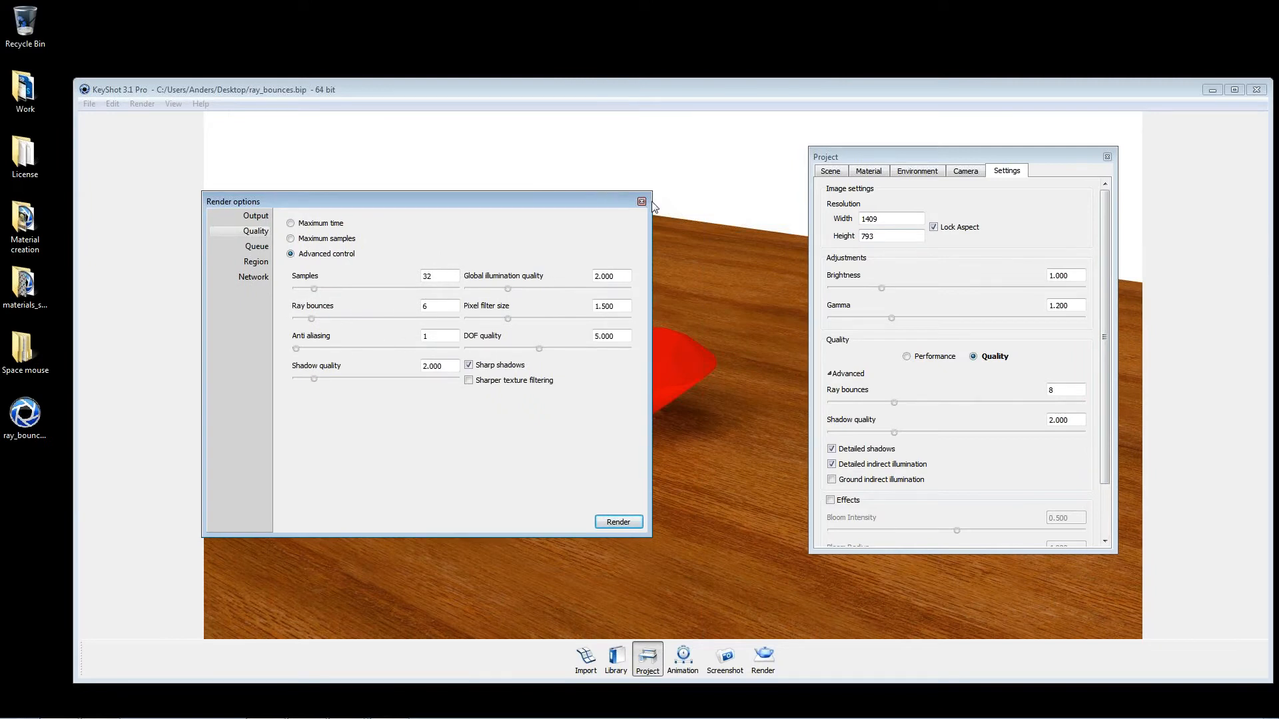
pyautogui.moveTo(617, 202); pyautogui.dragTo(593, 178)
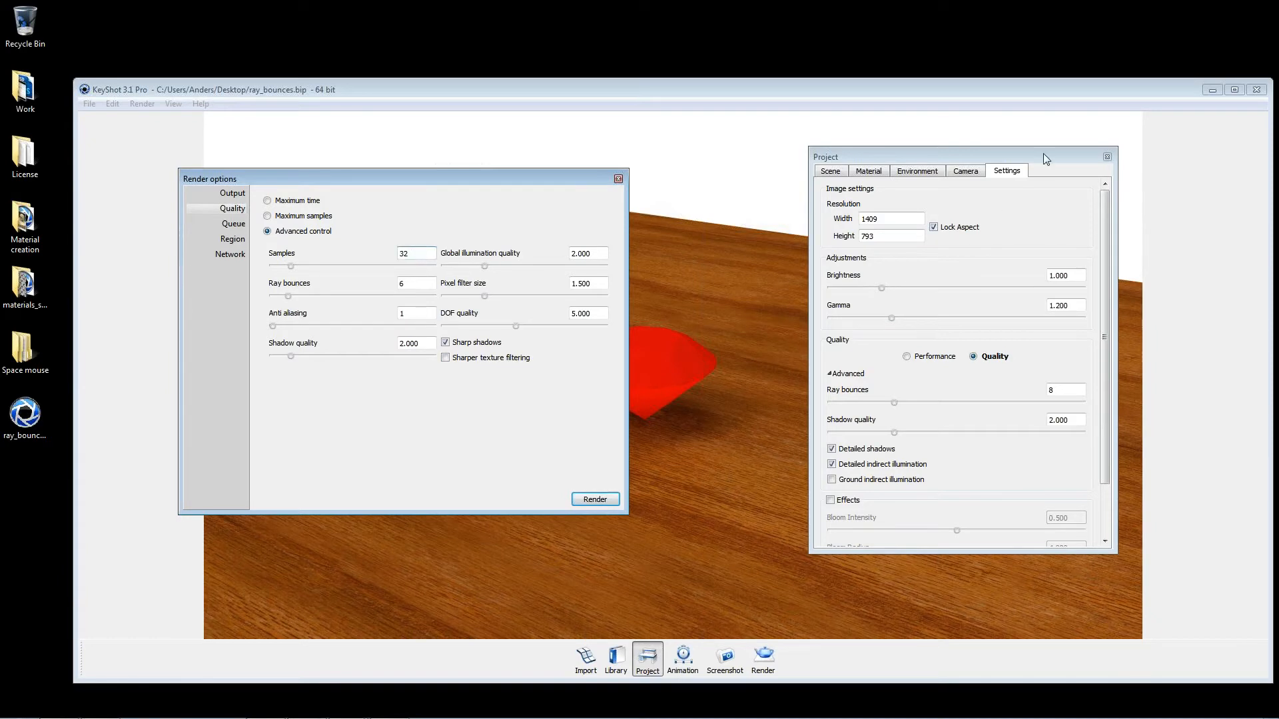
pyautogui.moveTo(1044, 153); pyautogui.dragTo(821, 133)
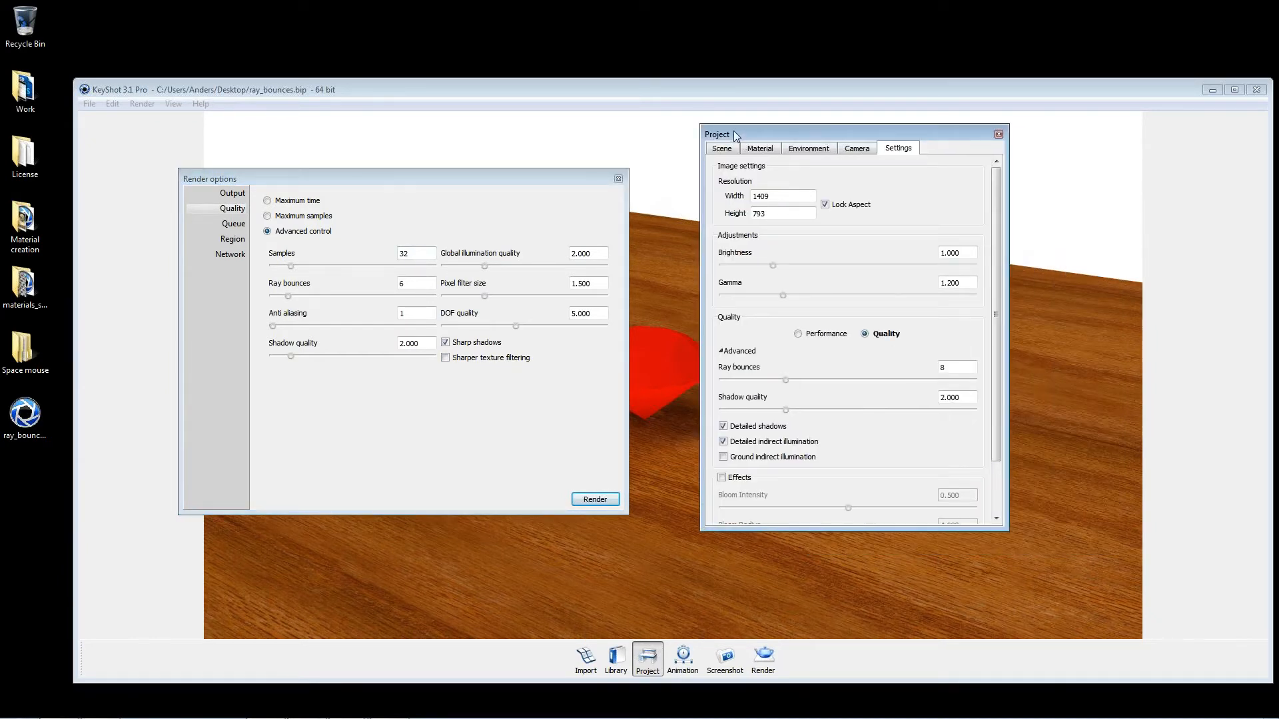
# Step: Try 15 ray bounces in the real-time view with the render options closed, set them to 6, and reopen the render options
pyautogui.moveTo(785, 380)
pyautogui.mouseDown()
pyautogui.moveTo(842, 390)
pyautogui.moveTo(749, 386)
pyautogui.moveTo(784, 390)
pyautogui.moveTo(768, 386)
pyautogui.mouseUp()
pyautogui.moveTo(768, 382); pyautogui.dragTo(840, 380)
pyautogui.click(619, 179)
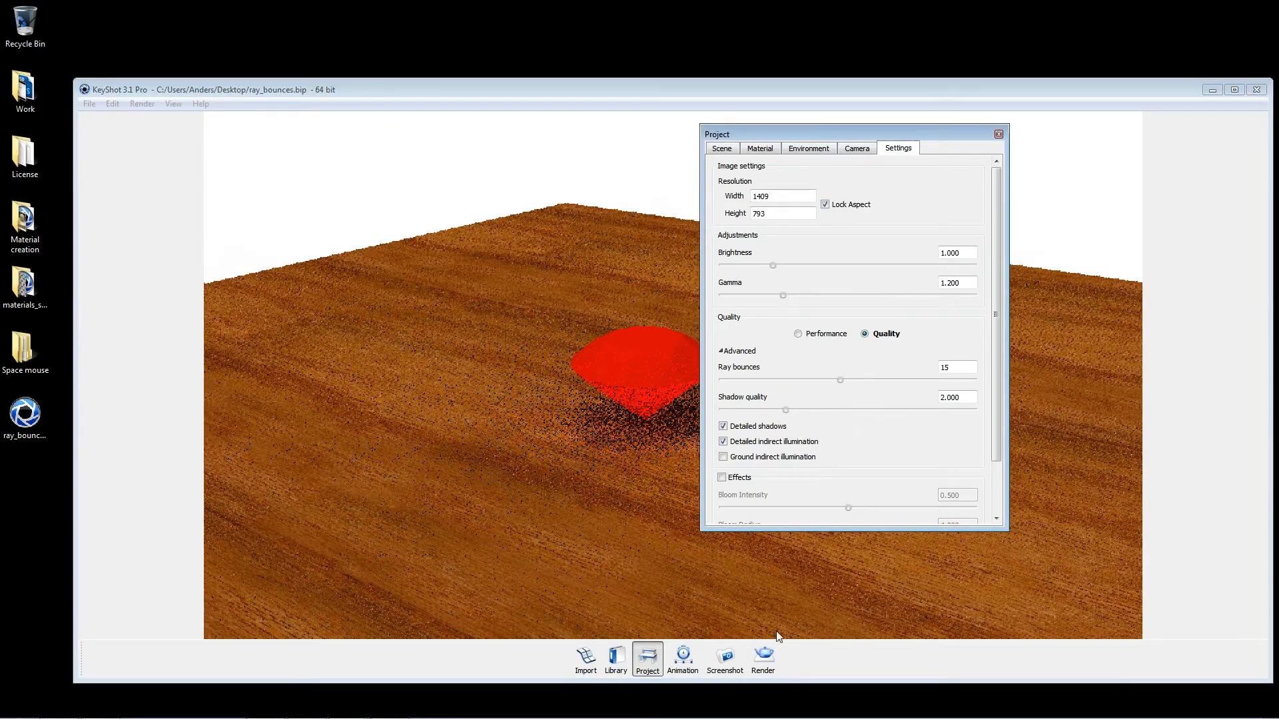
pyautogui.moveTo(957, 368); pyautogui.dragTo(931, 368)
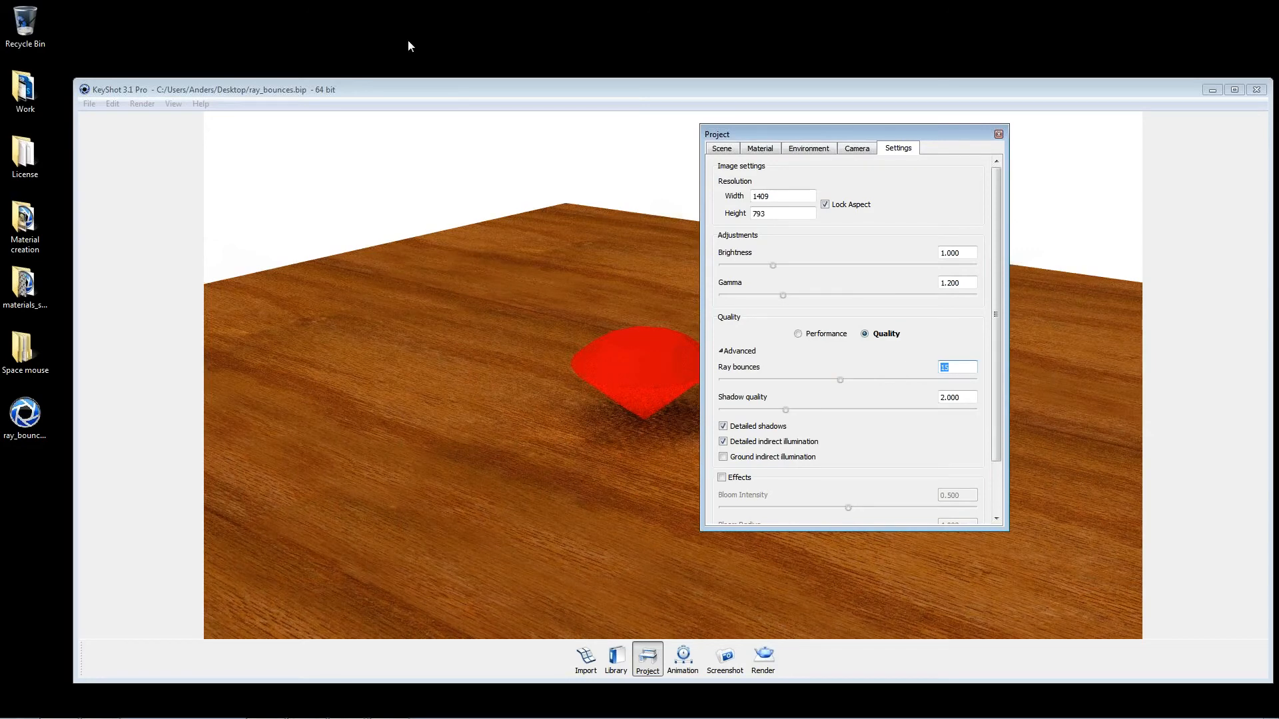
pyautogui.write('6')
pyautogui.press('Tab')
pyautogui.click(765, 660)
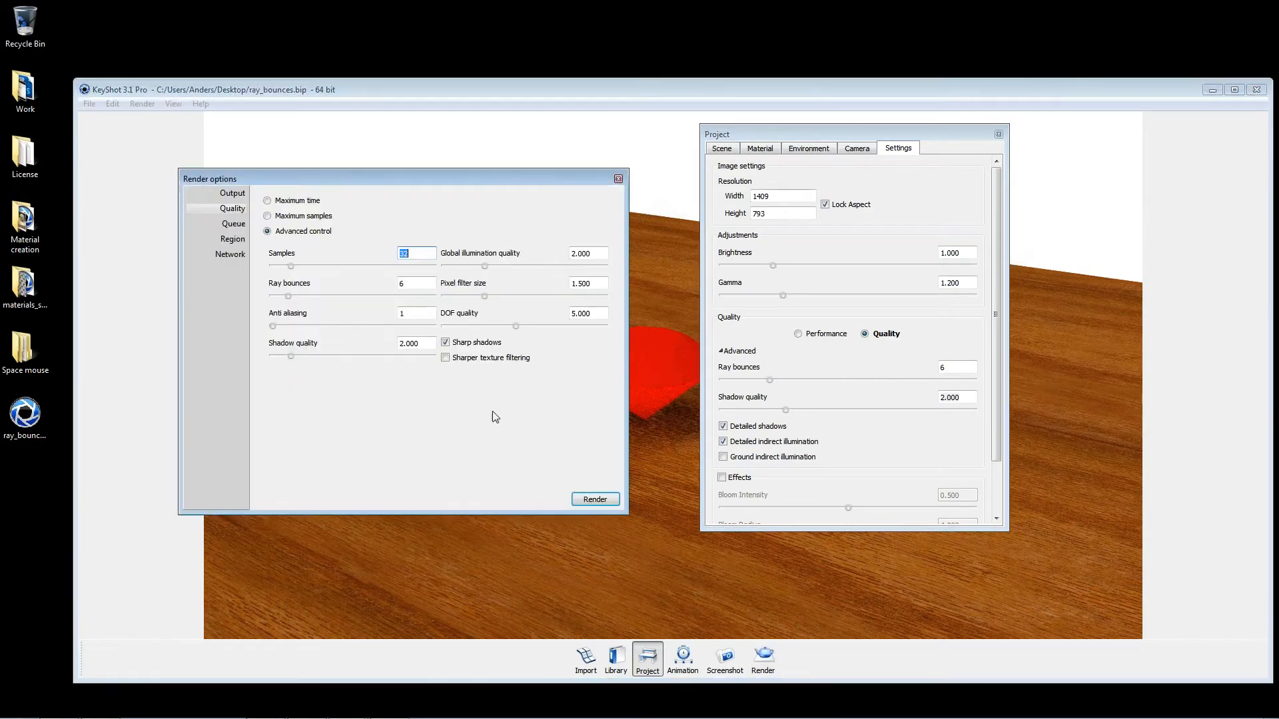
# Step: Raise the real-time ray bounces to 9 and then 15, comparing them with the render options' ray bounces
pyautogui.moveTo(770, 381); pyautogui.dragTo(792, 380)
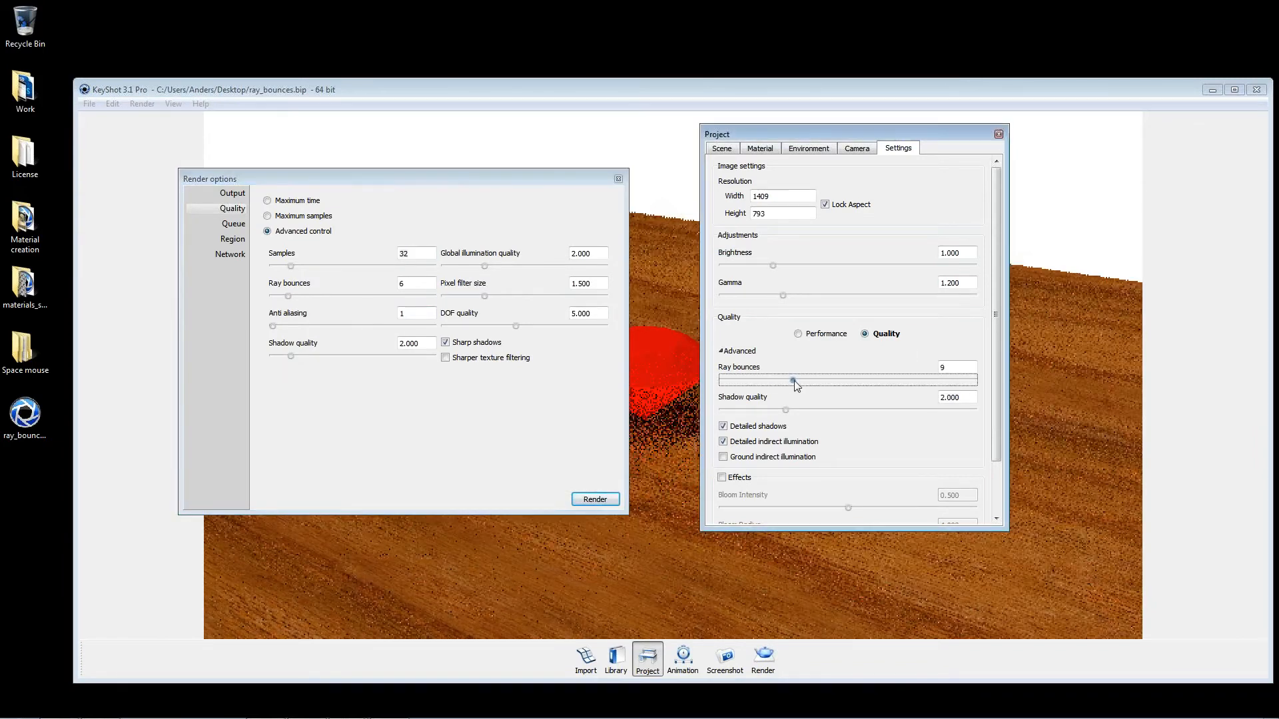
pyautogui.click(422, 282)
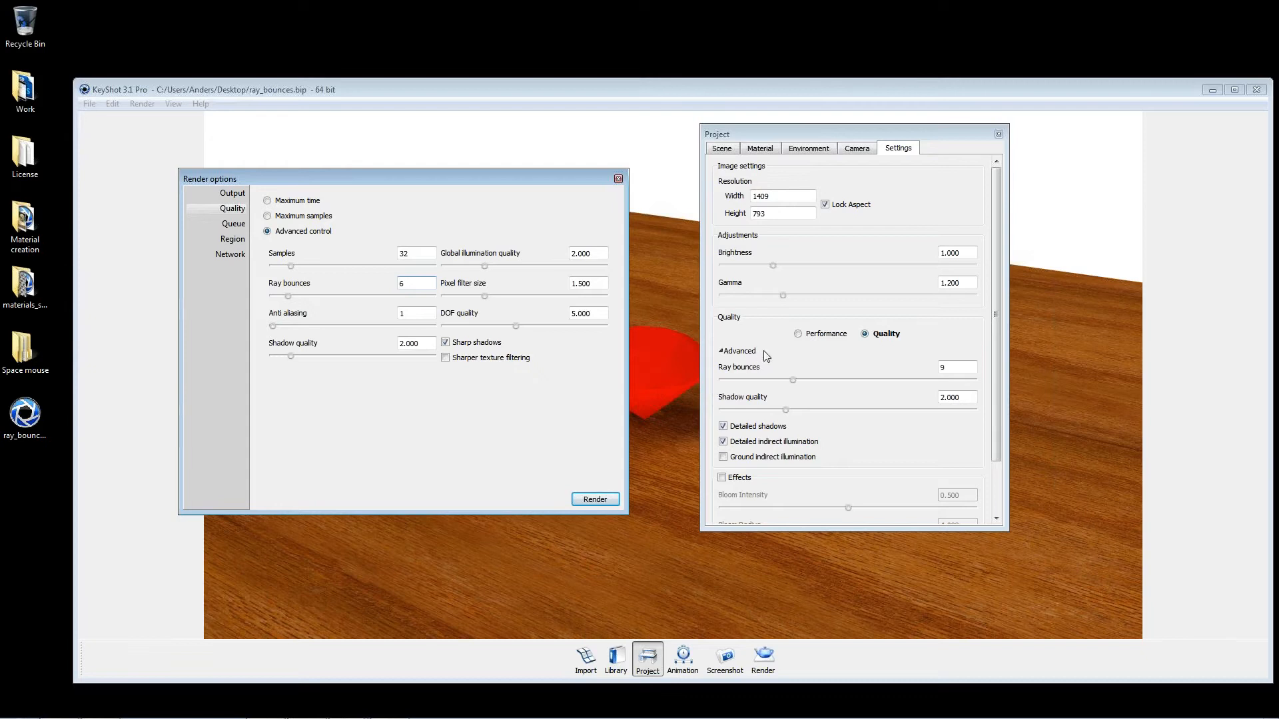
pyautogui.click(793, 380)
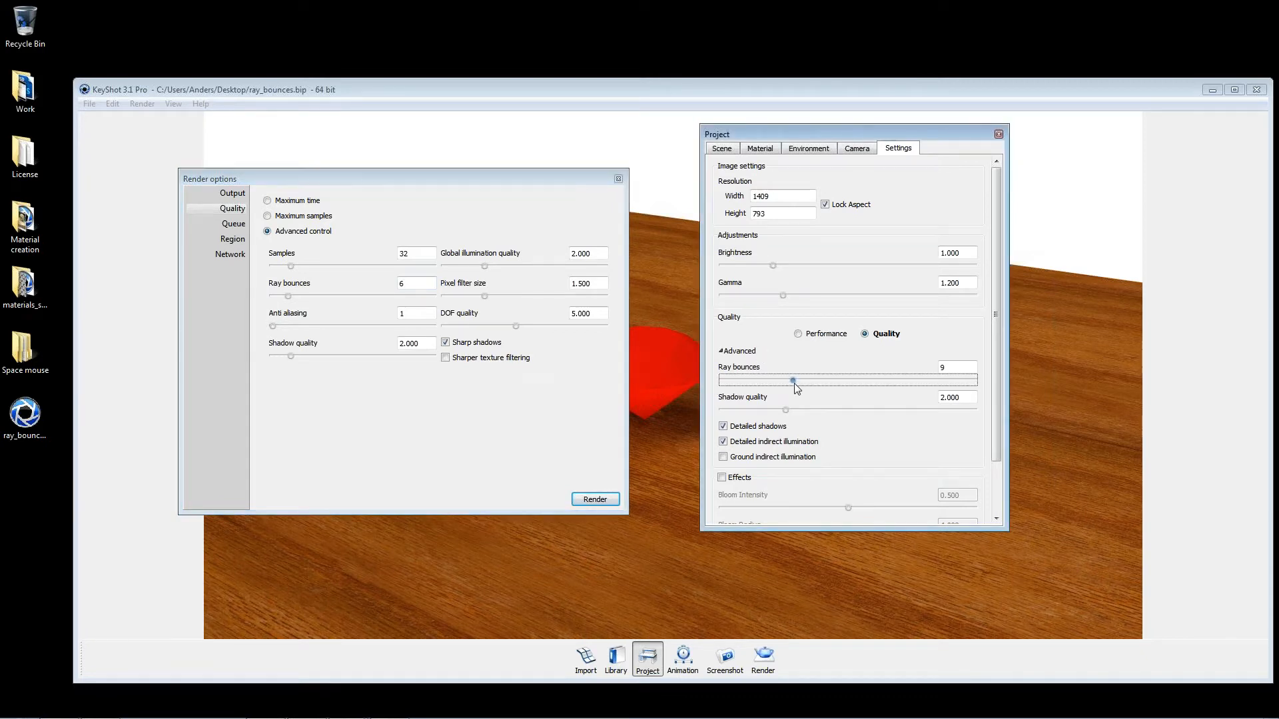
pyautogui.moveTo(794, 382); pyautogui.dragTo(841, 390)
pyautogui.doubleClick(946, 367)
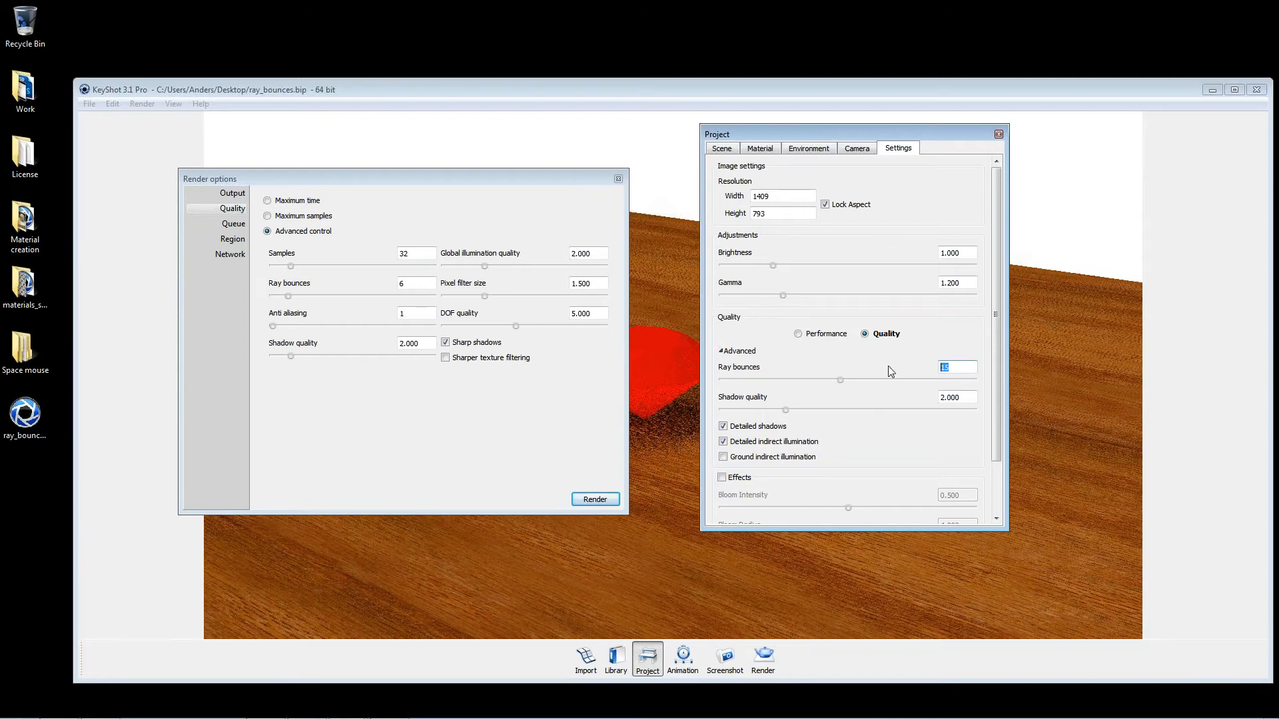
# Step: Set the ray bounces to 17 for the real-time view and 16 for the render output
pyautogui.doubleClick(432, 285)
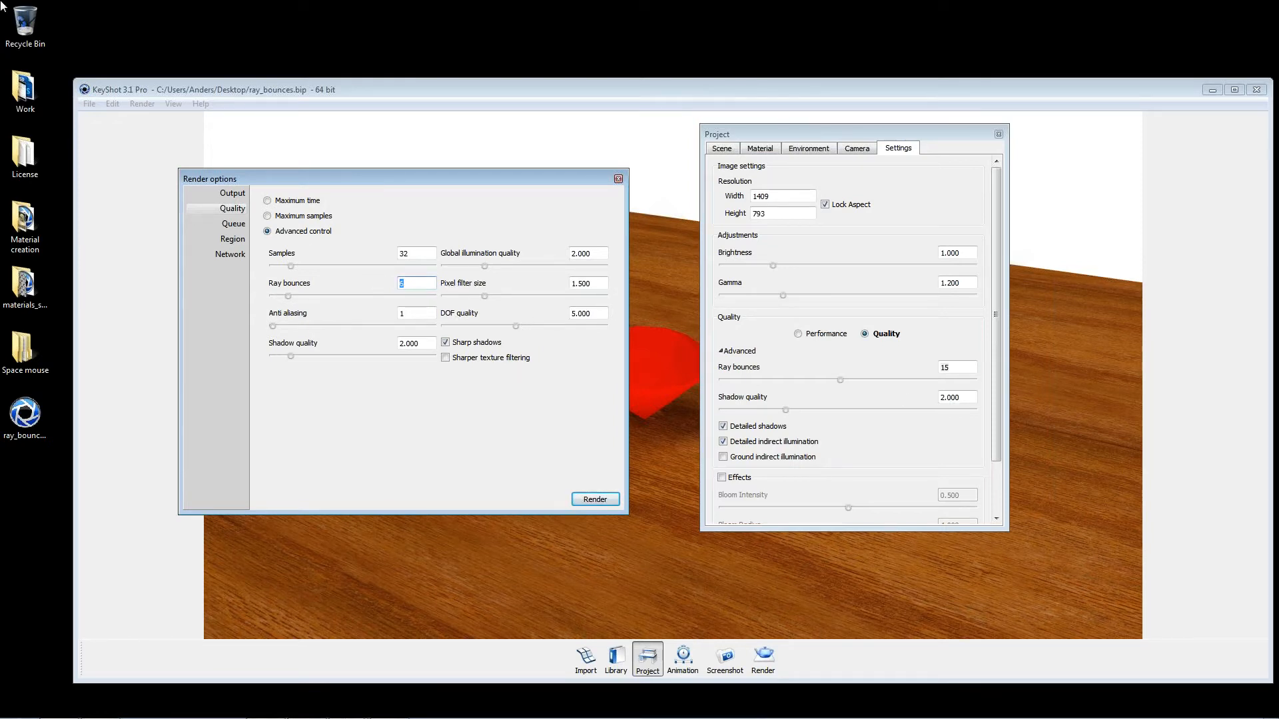
pyautogui.write('12')
pyautogui.click(840, 379)
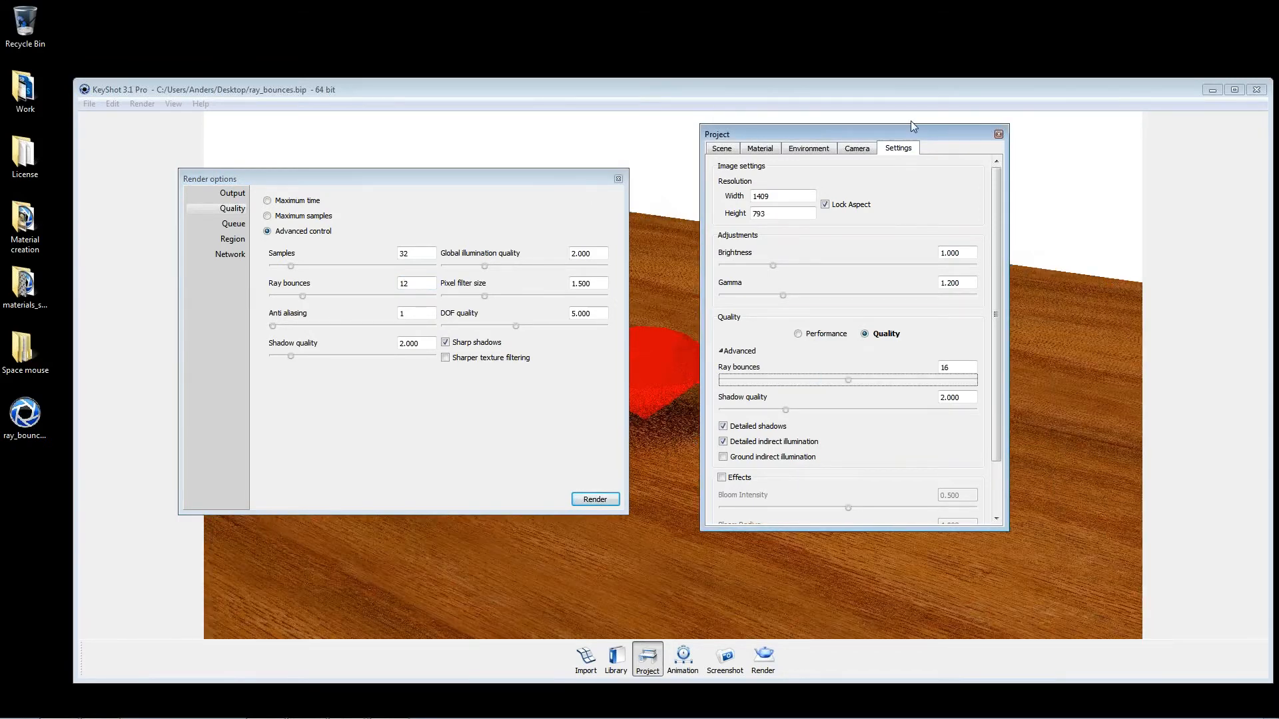
pyautogui.moveTo(910, 134); pyautogui.dragTo(970, 246)
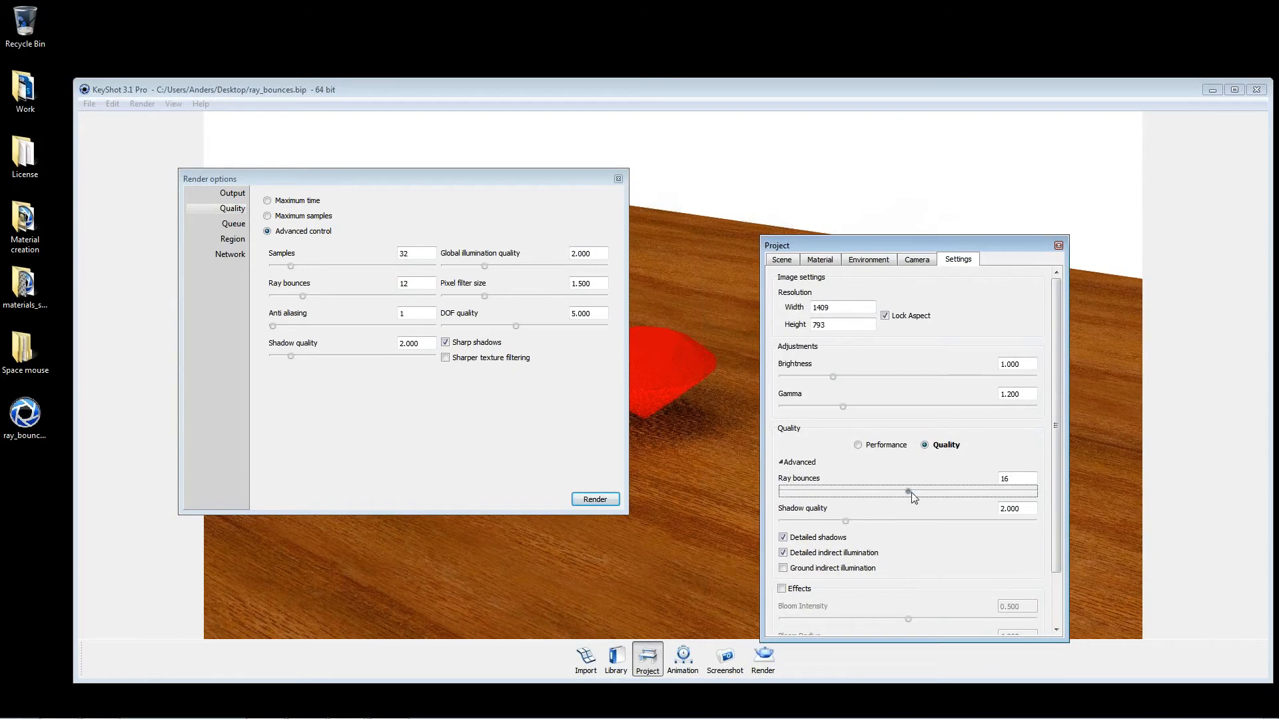
pyautogui.moveTo(873, 496); pyautogui.dragTo(918, 498)
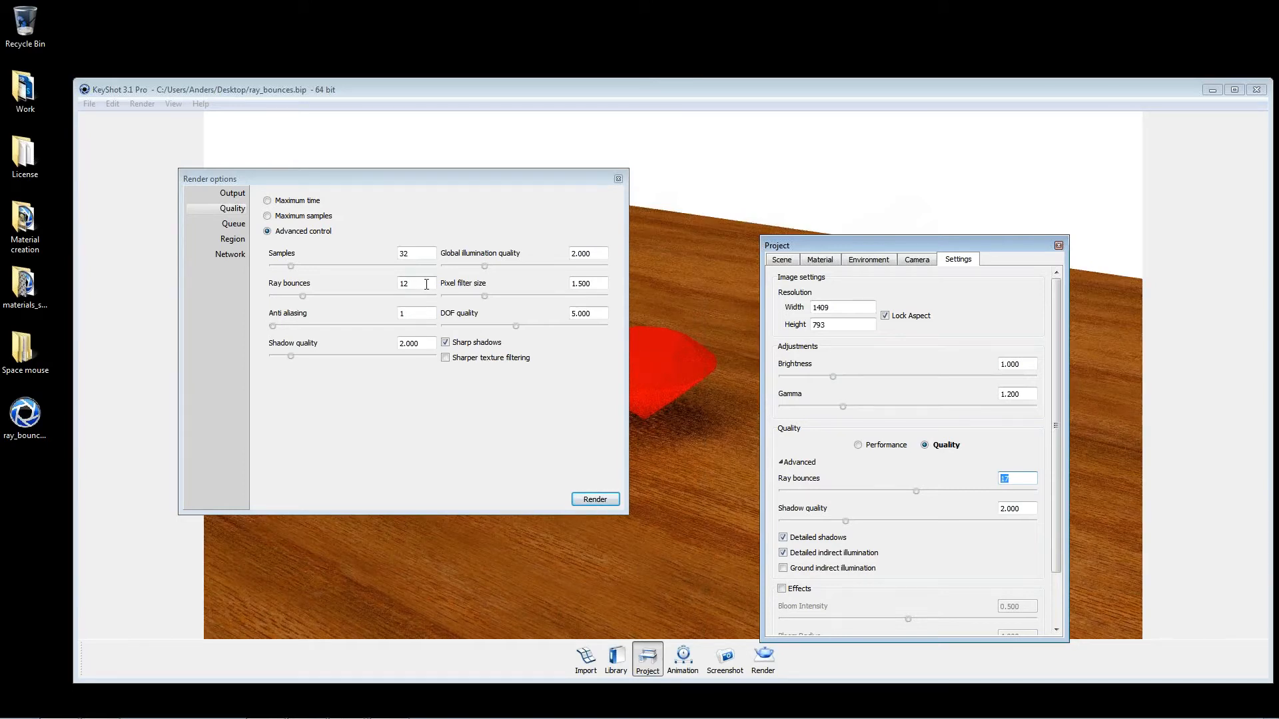
pyautogui.moveTo(427, 284); pyautogui.dragTo(2, 75)
pyautogui.write('16')
pyautogui.press('Tab')
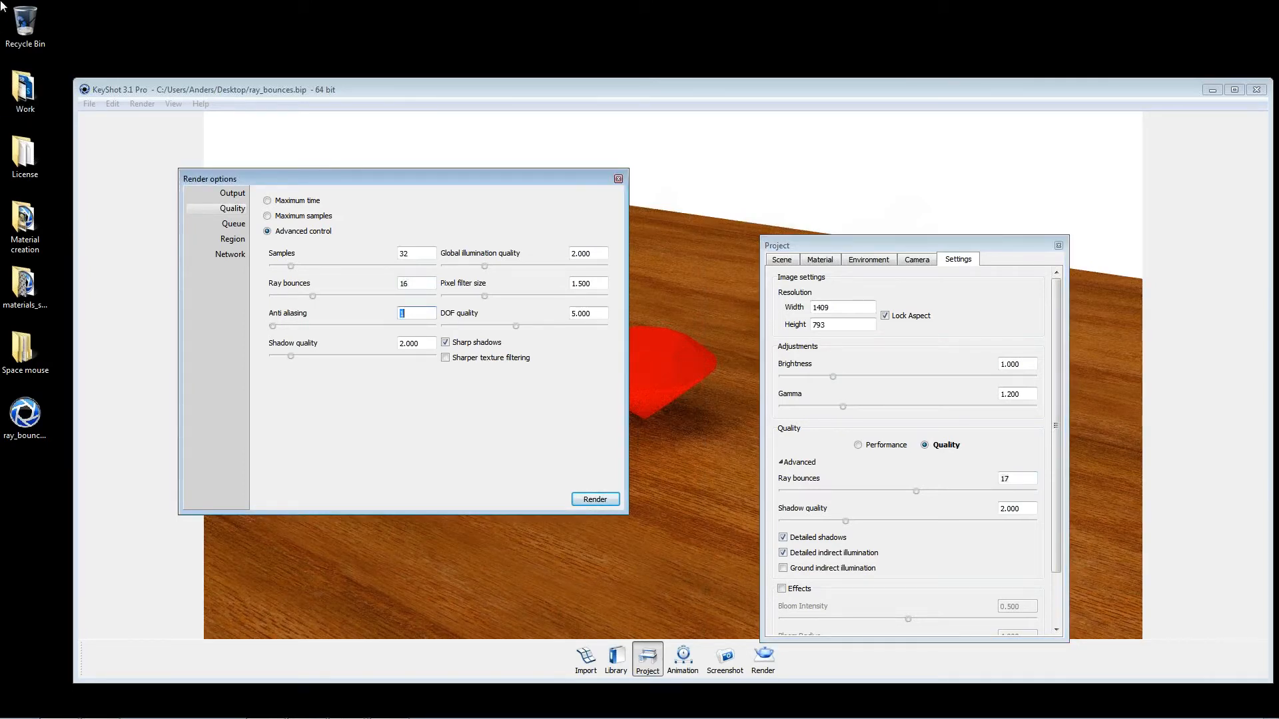
# Step: Set the real-time shadow quality to 4 in the project settings
pyautogui.click(846, 521)
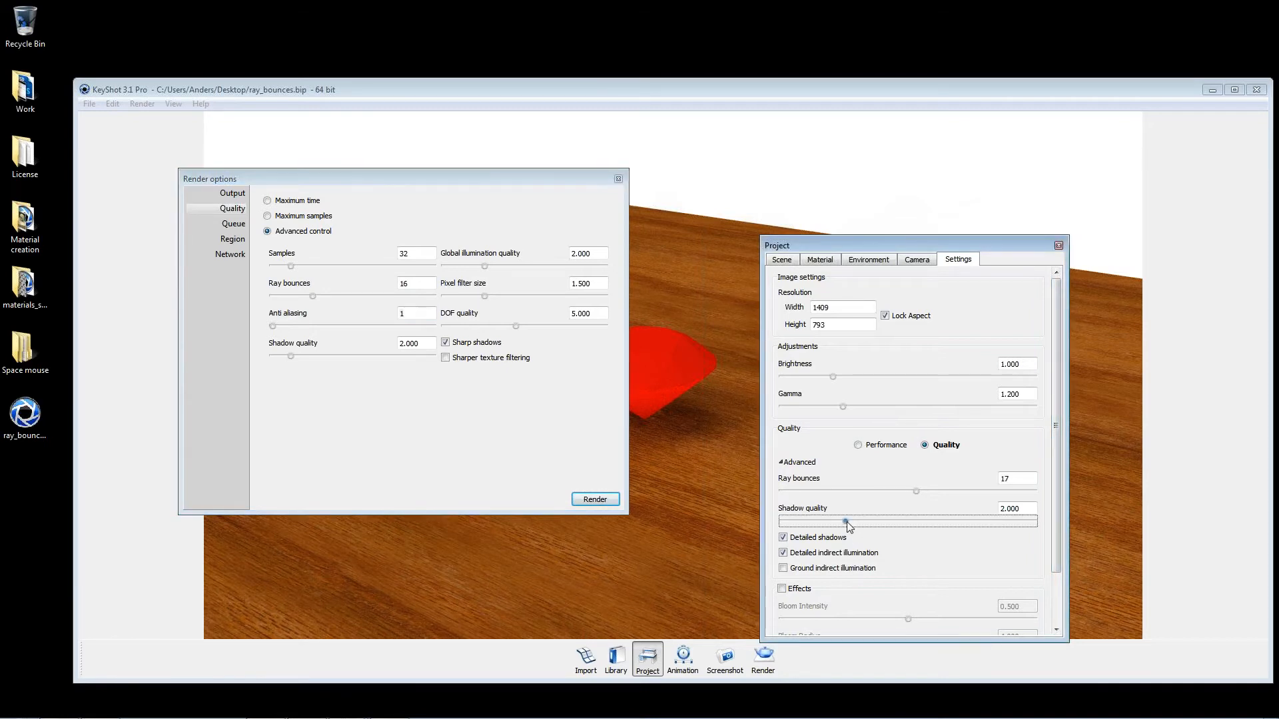
pyautogui.moveTo(1032, 511); pyautogui.dragTo(631, 331)
pyautogui.write('4')
pyautogui.press('Tab')
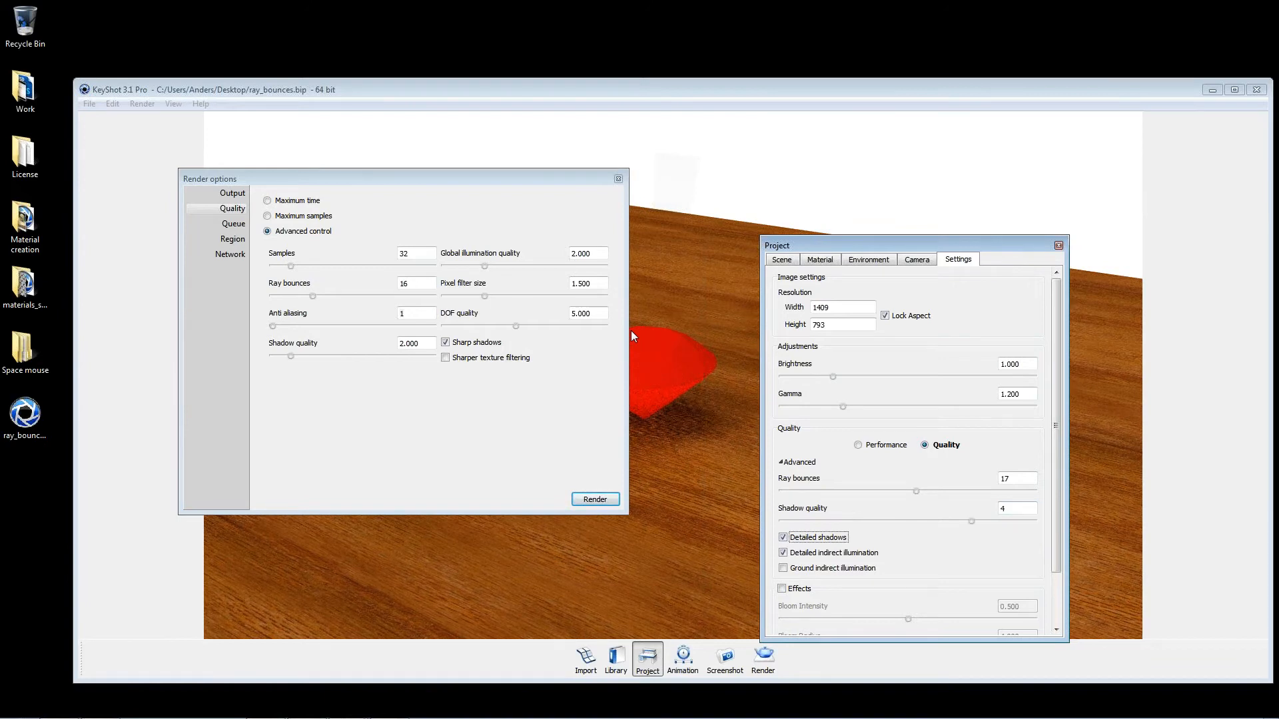
# Step: Set the render output's shadow quality to 4 and close the project and render options windows
pyautogui.moveTo(300, 178); pyautogui.dragTo(269, 190)
pyautogui.click(400, 354)
pyautogui.write('4')
pyautogui.press('Tab')
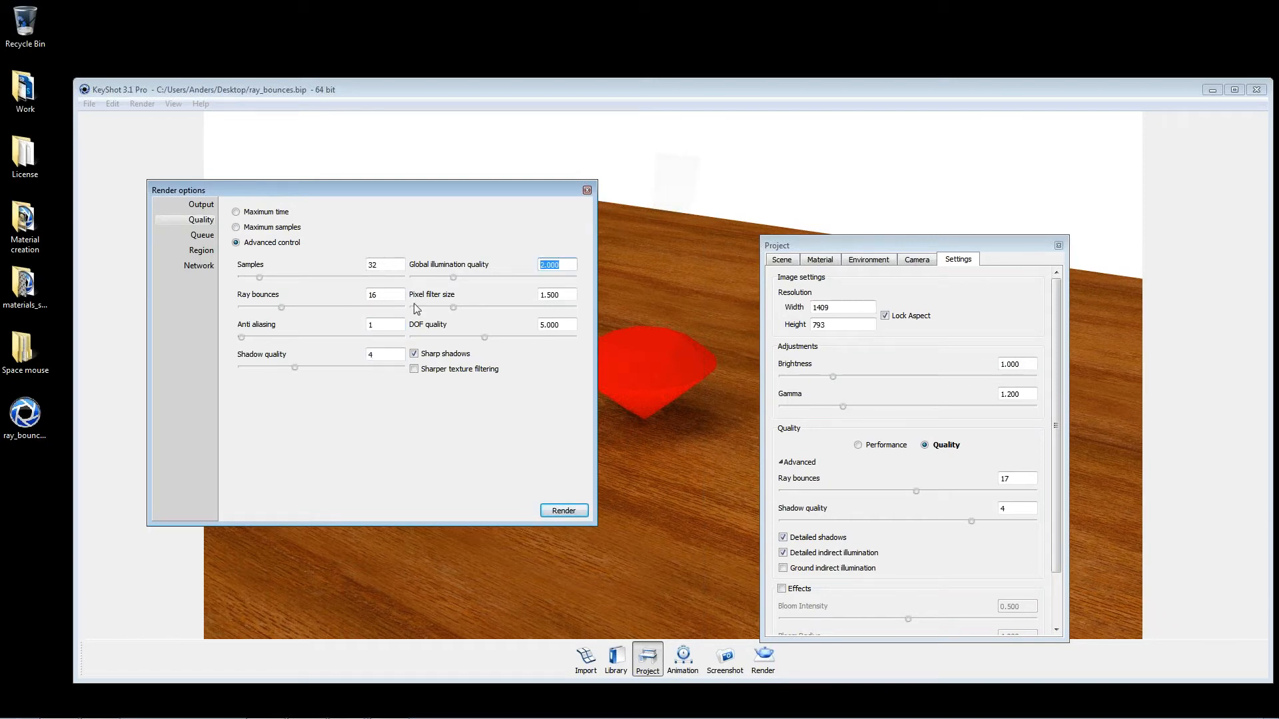
pyautogui.click(1059, 246)
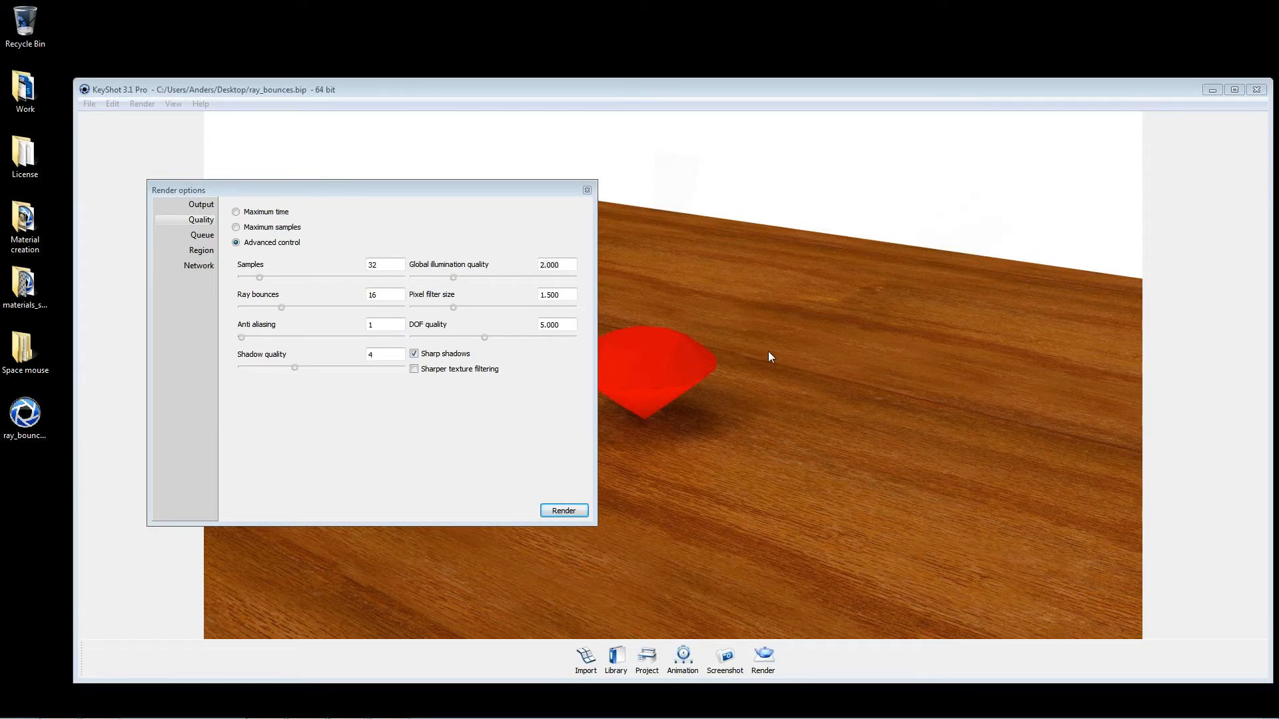
pyautogui.click(588, 188)
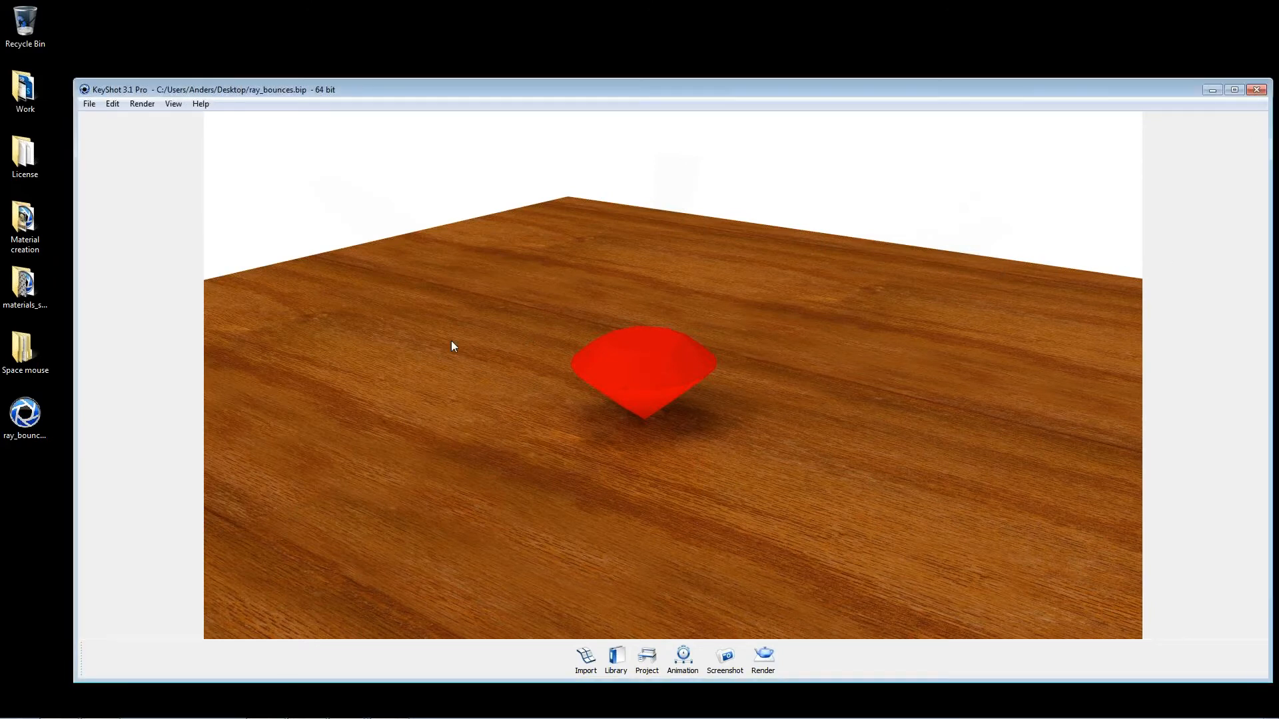
# Step: Try a color texture scale of 0.135 on the plane's Light Oak material, and set it to about 0.51
pyautogui.press('space')
pyautogui.moveTo(946, 247); pyautogui.dragTo(916, 149)
pyautogui.scroll(3, 796, 280)
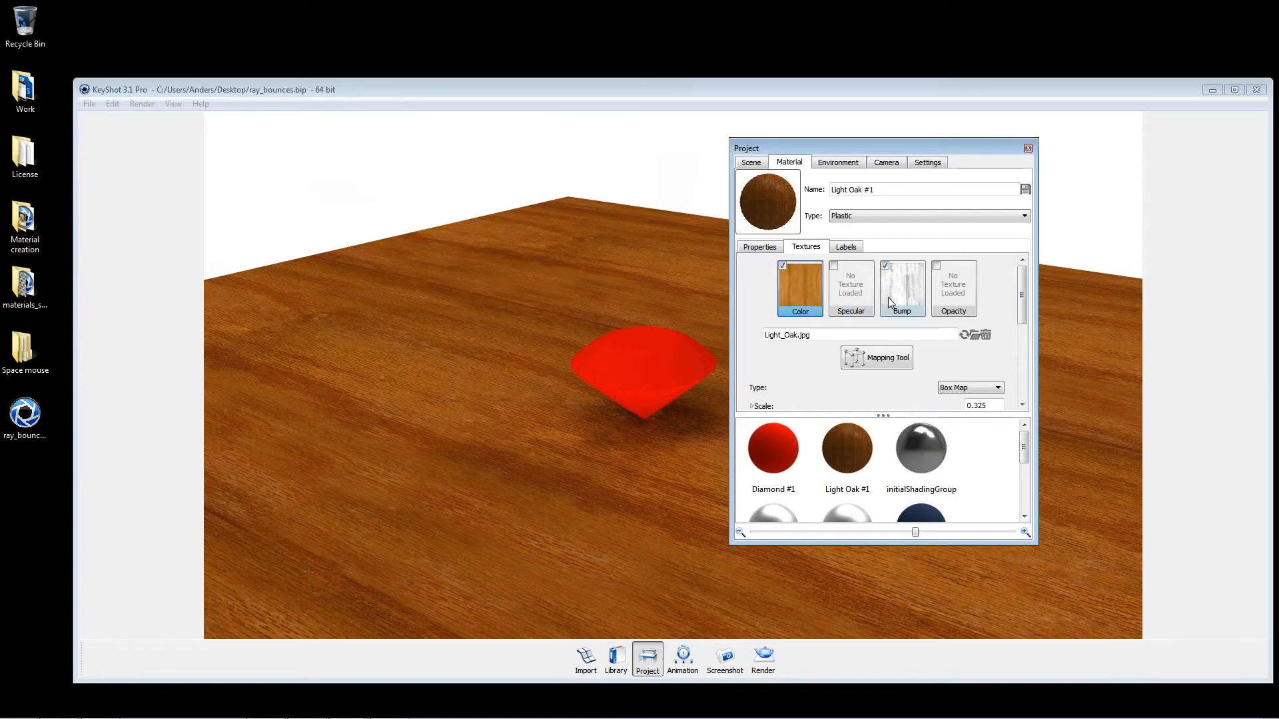
pyautogui.scroll(-2, 814, 298)
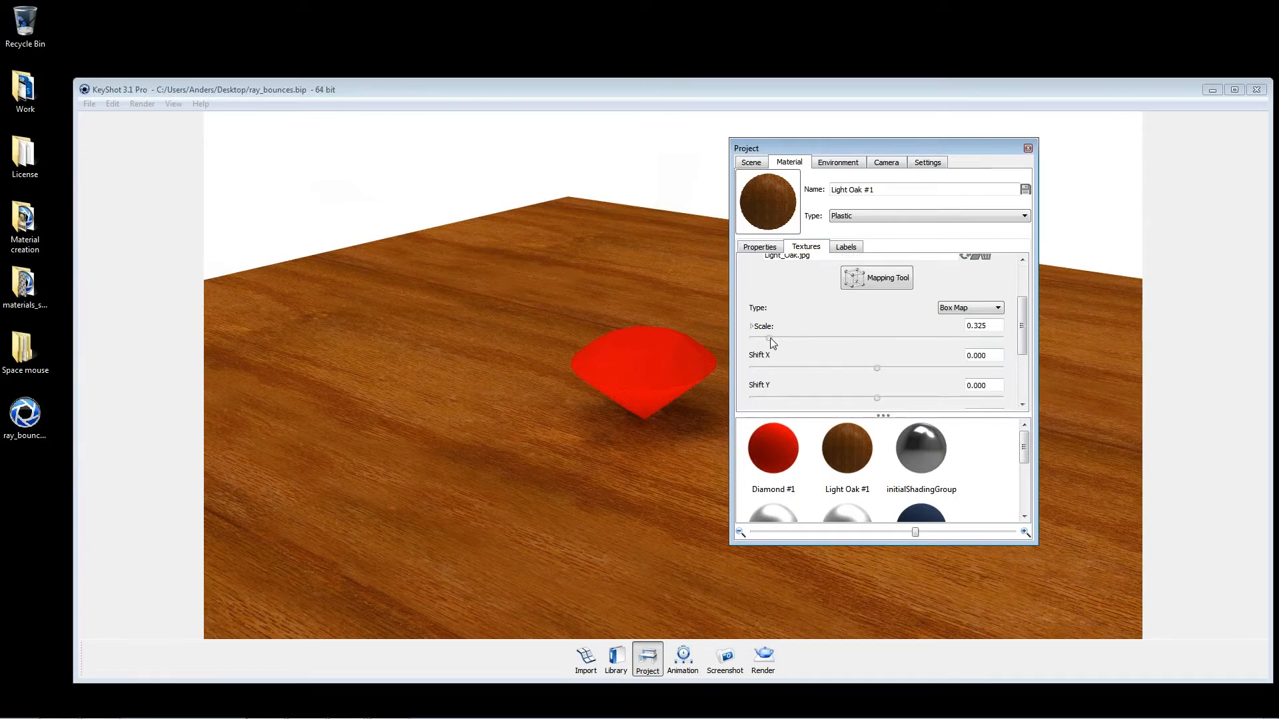
pyautogui.moveTo(774, 338)
pyautogui.mouseDown()
pyautogui.moveTo(785, 335)
pyautogui.moveTo(759, 338)
pyautogui.mouseUp()
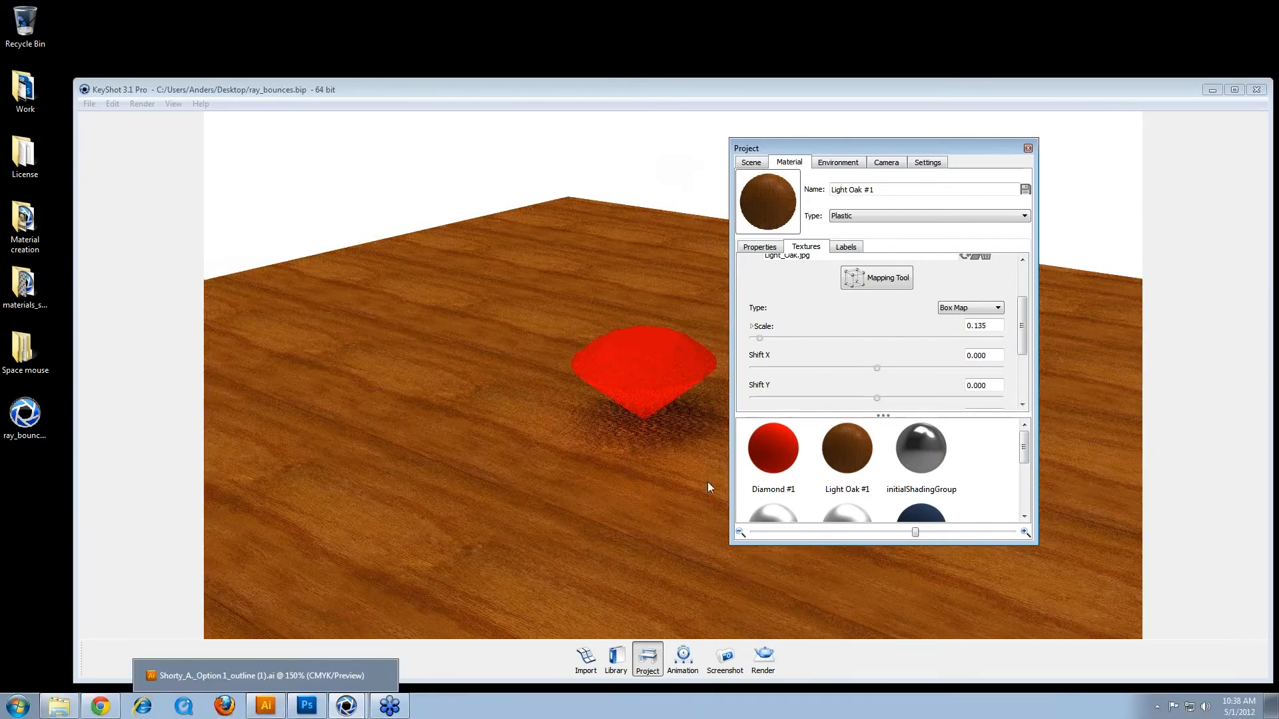
pyautogui.moveTo(756, 337); pyautogui.dragTo(778, 338)
# Step: Examine the diamond and its shadow on the wood plane from raised and low angles, with the real-time quality settings alongside
pyautogui.moveTo(529, 403); pyautogui.dragTo(518, 445)
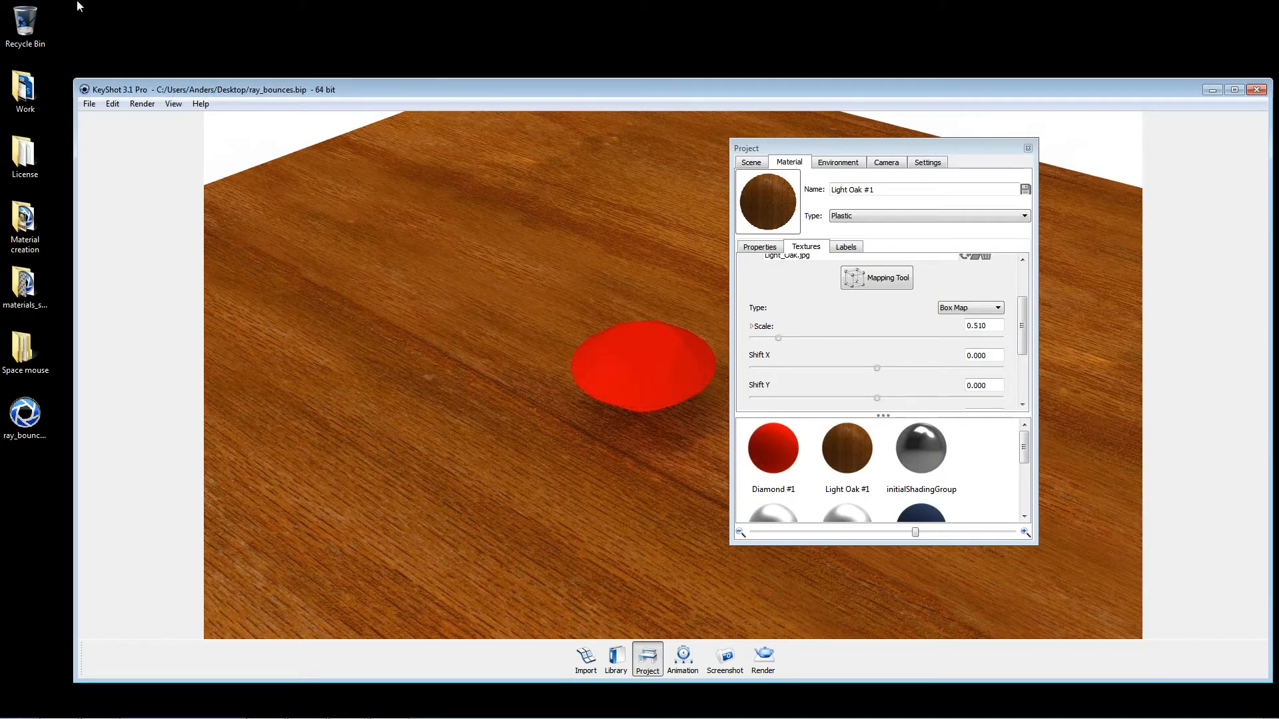
pyautogui.moveTo(462, 323); pyautogui.dragTo(527, 425)
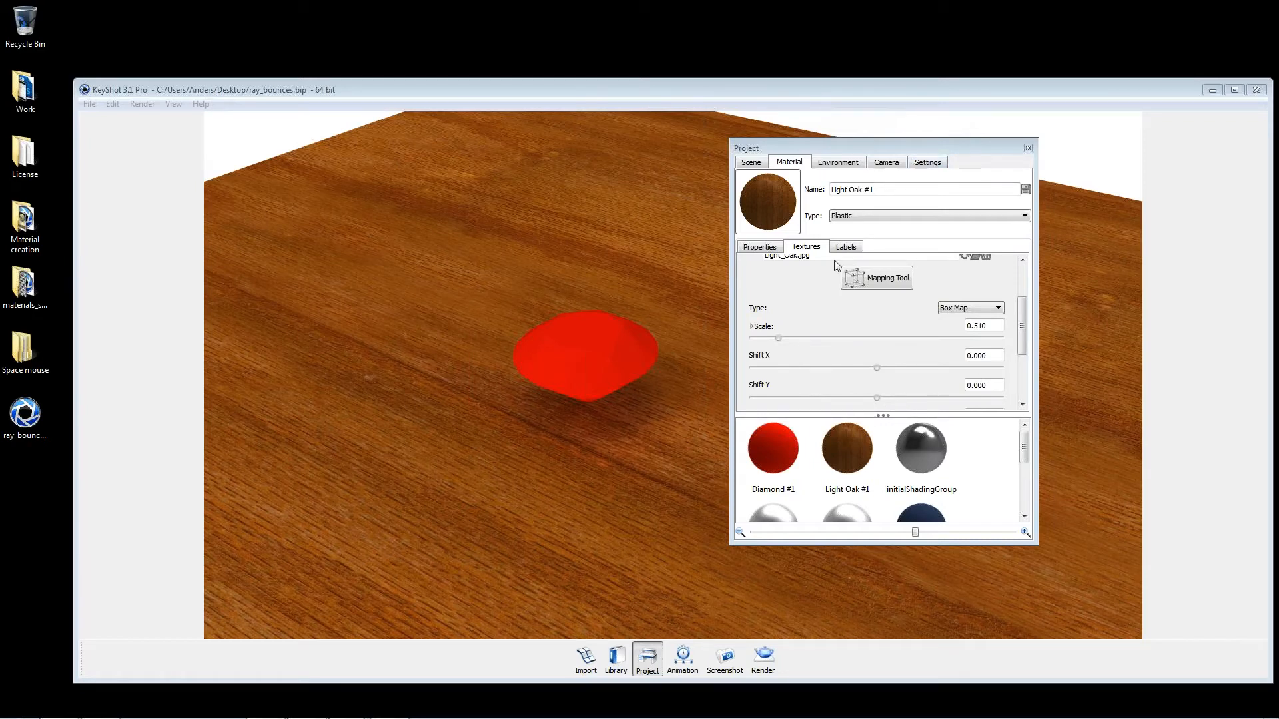
pyautogui.click(454, 342)
pyautogui.scroll(-1, 454, 342)
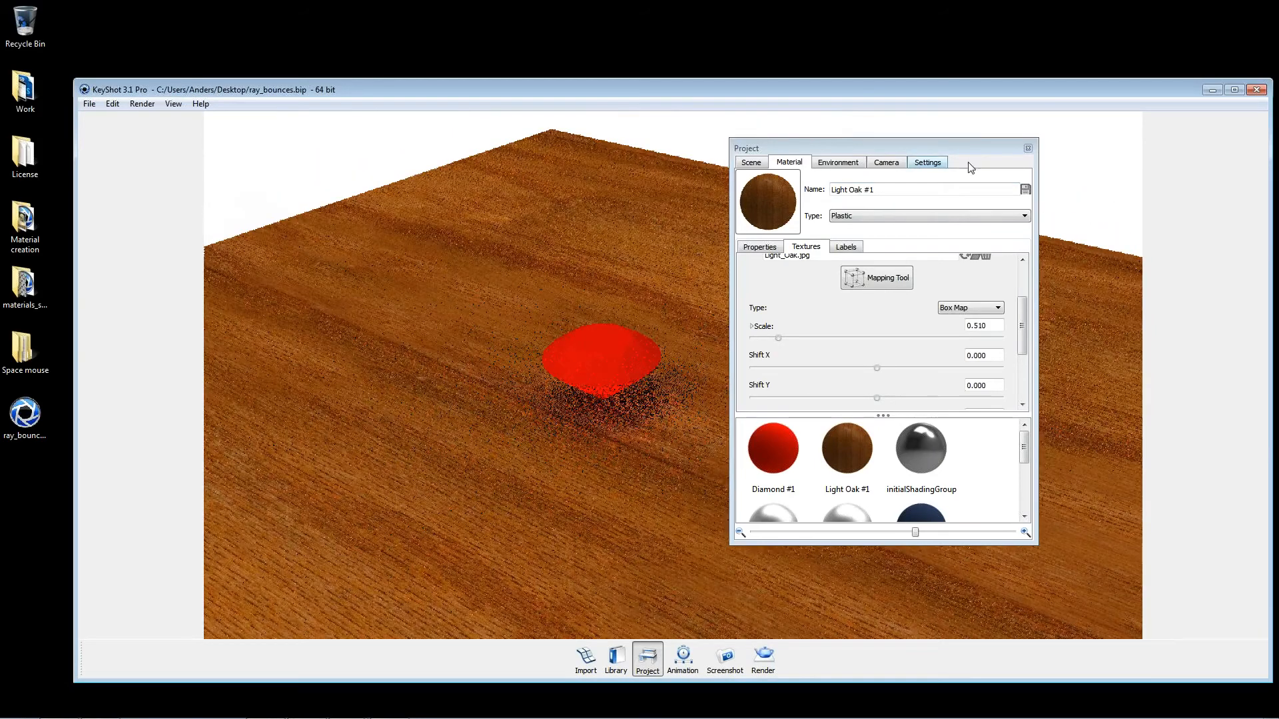
pyautogui.click(928, 163)
pyautogui.moveTo(922, 148); pyautogui.dragTo(298, 207)
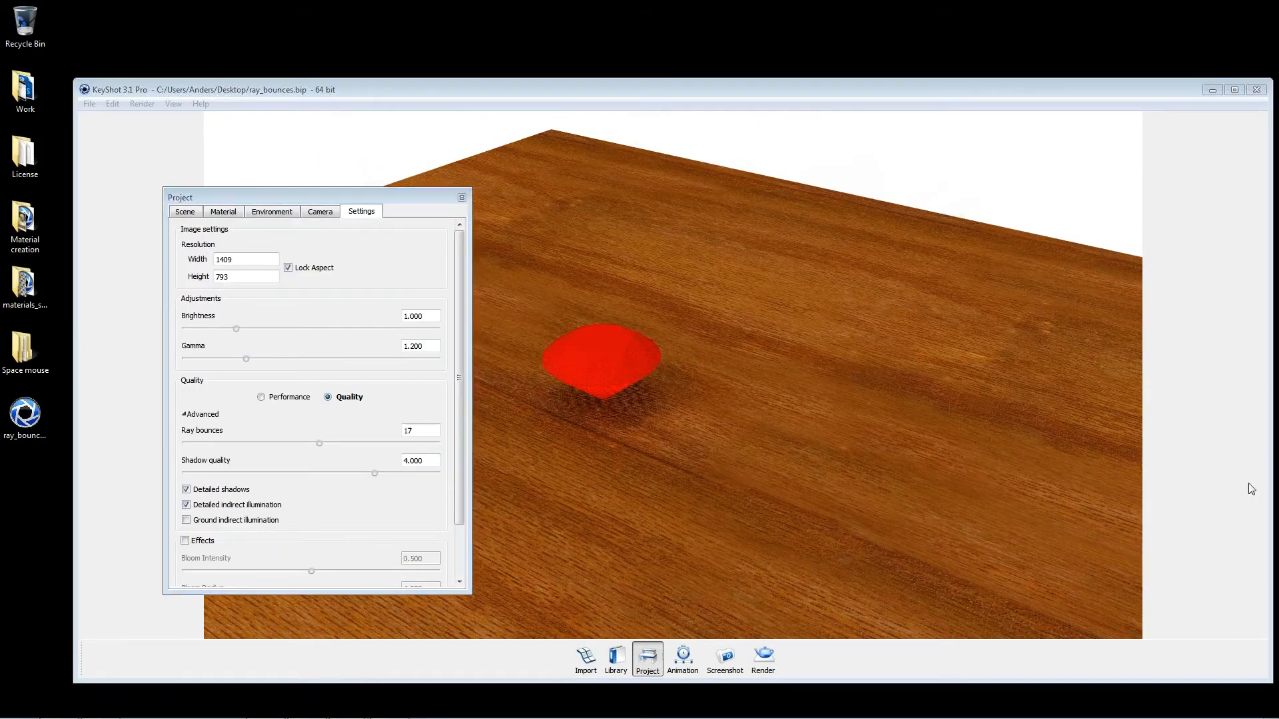
pyautogui.moveTo(999, 380); pyautogui.dragTo(751, 427)
pyautogui.moveTo(413, 197); pyautogui.dragTo(1063, 159)
# Step: Change the diamond's material type to Emissive and raise its intensity to about 34.6
pyautogui.doubleClick(634, 387)
pyautogui.moveTo(919, 159); pyautogui.dragTo(239, 154)
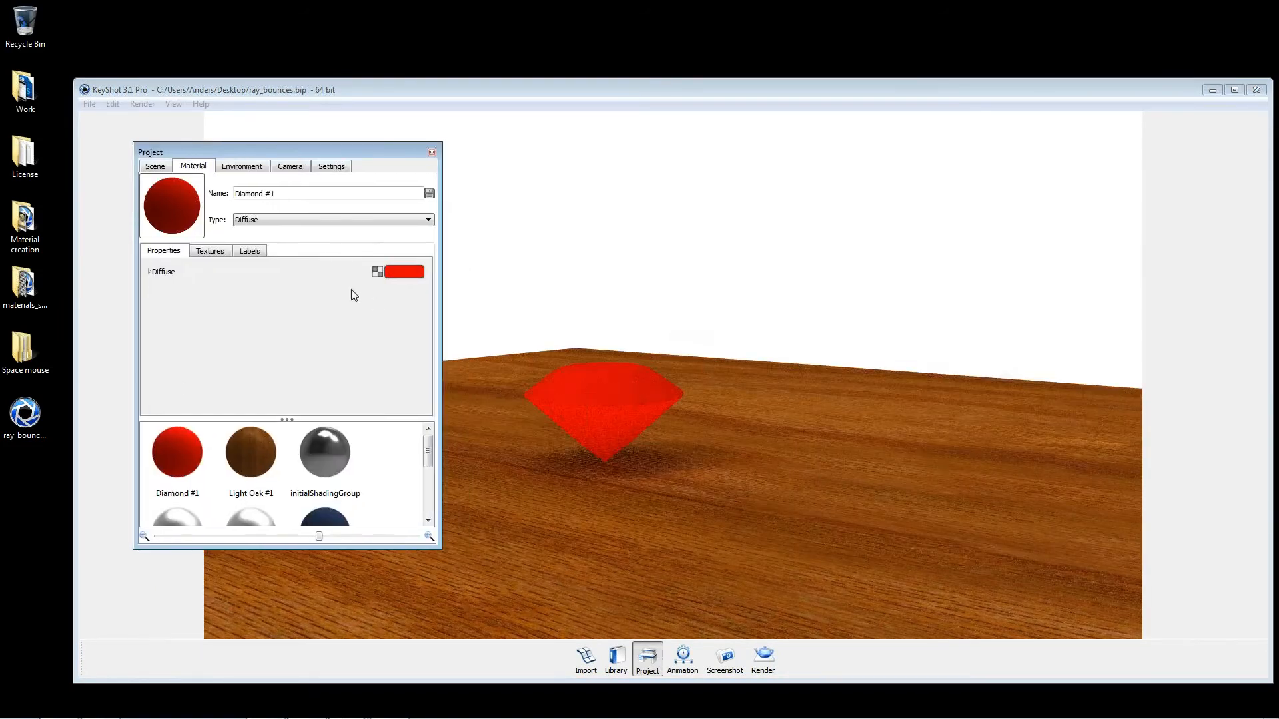
pyautogui.click(258, 213)
pyautogui.click(249, 266)
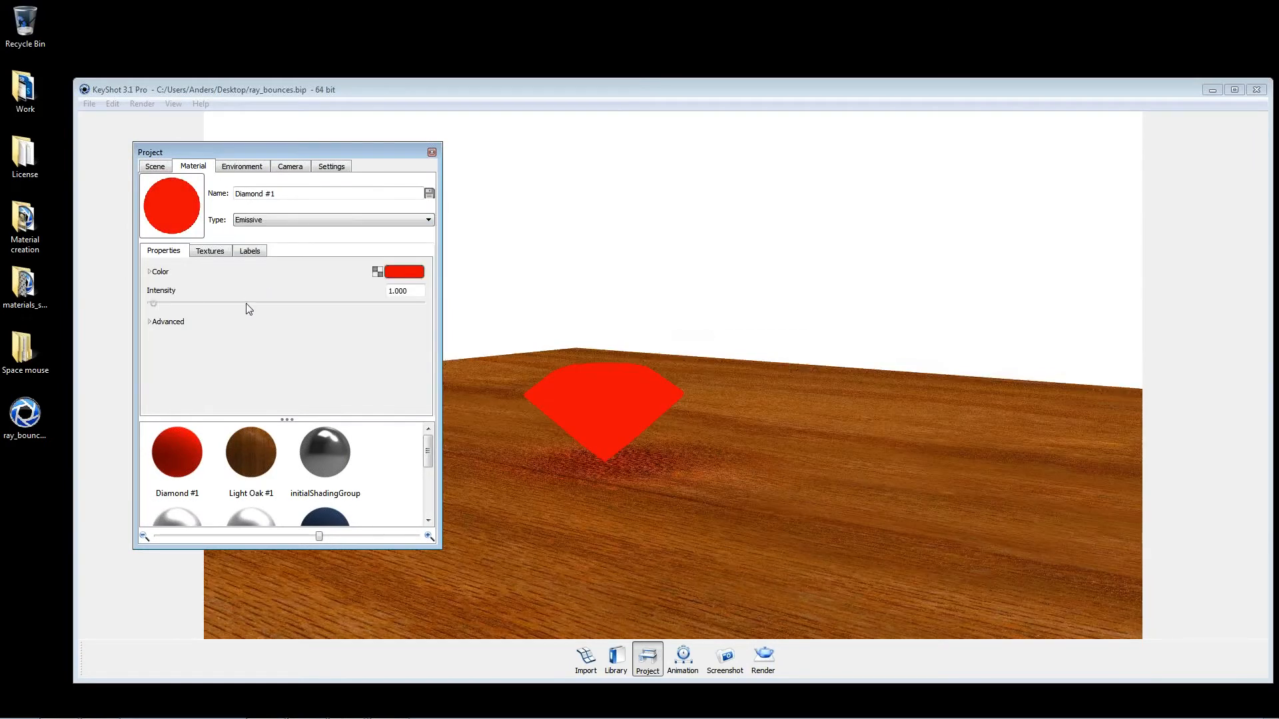
pyautogui.moveTo(185, 306); pyautogui.dragTo(248, 308)
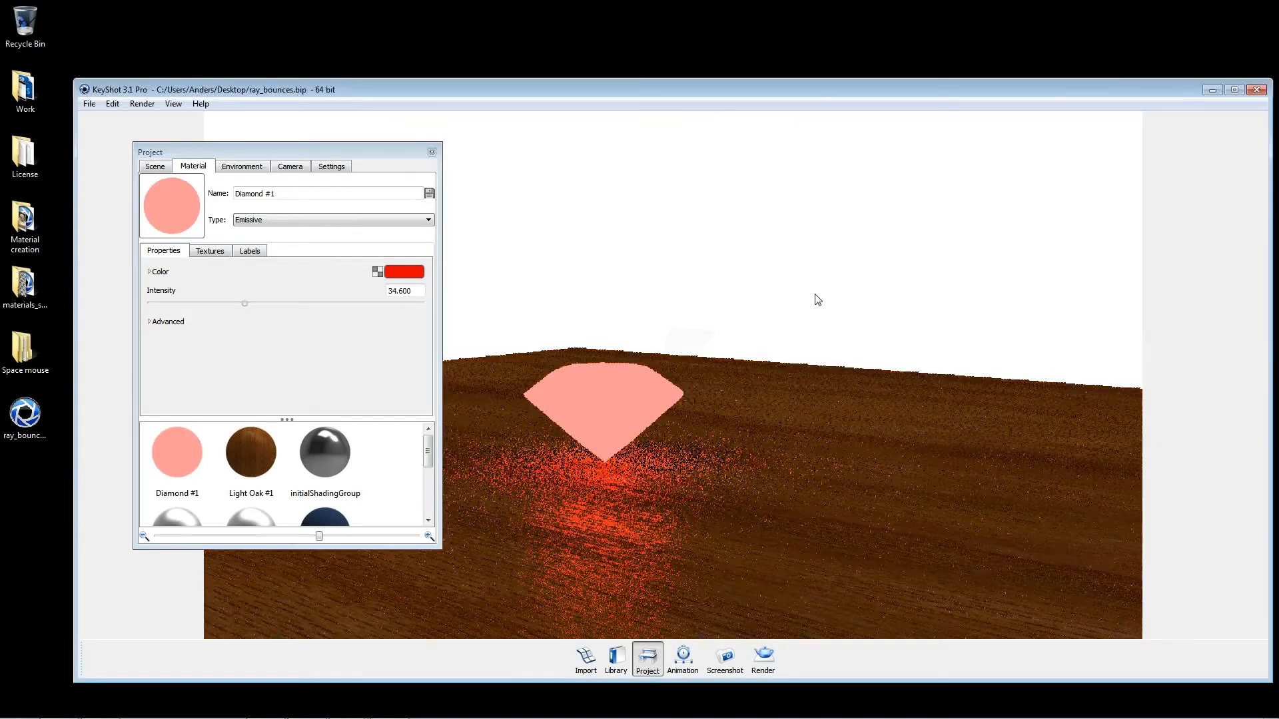
# Step: Set the environment's background color to black and close the project window
pyautogui.click(652, 656)
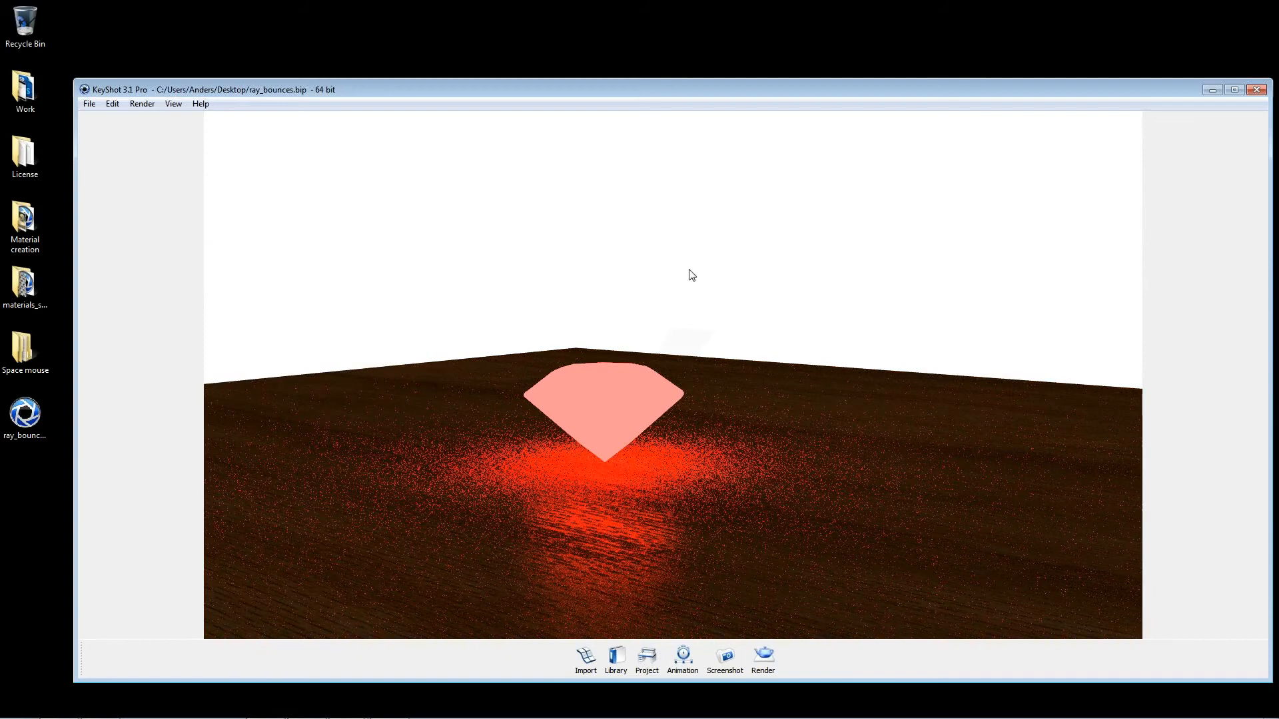
pyautogui.click(649, 658)
pyautogui.click(246, 168)
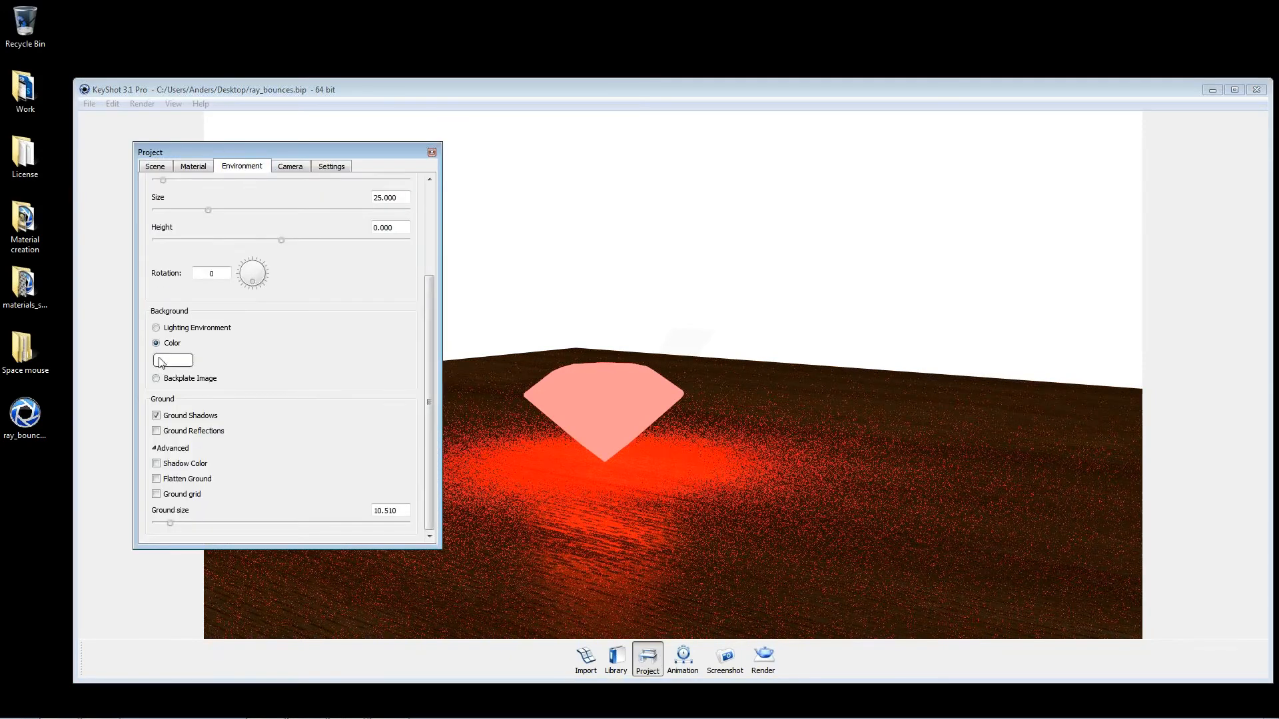
pyautogui.click(159, 360)
pyautogui.click(433, 374)
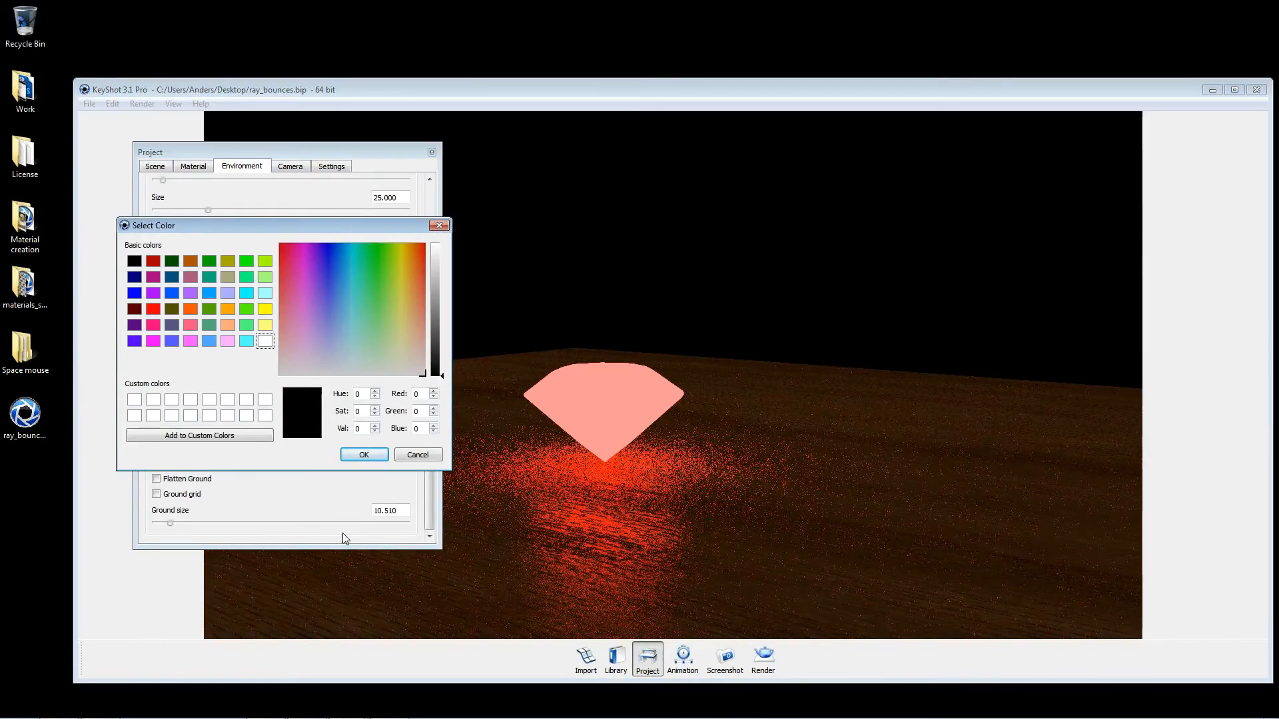
pyautogui.click(365, 454)
pyautogui.click(431, 152)
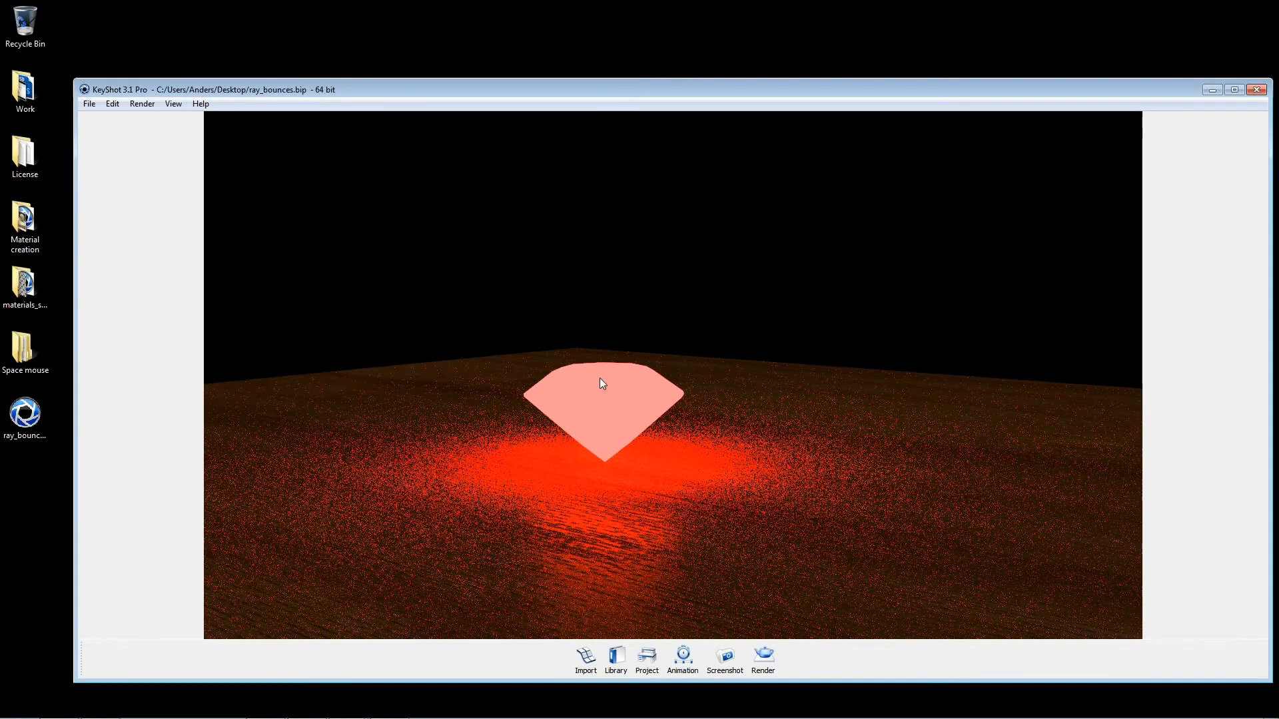
# Step: Enable the real-time effects and set the bloom radius to about 17.6 and the bloom intensity to about 0.153
pyautogui.click(647, 658)
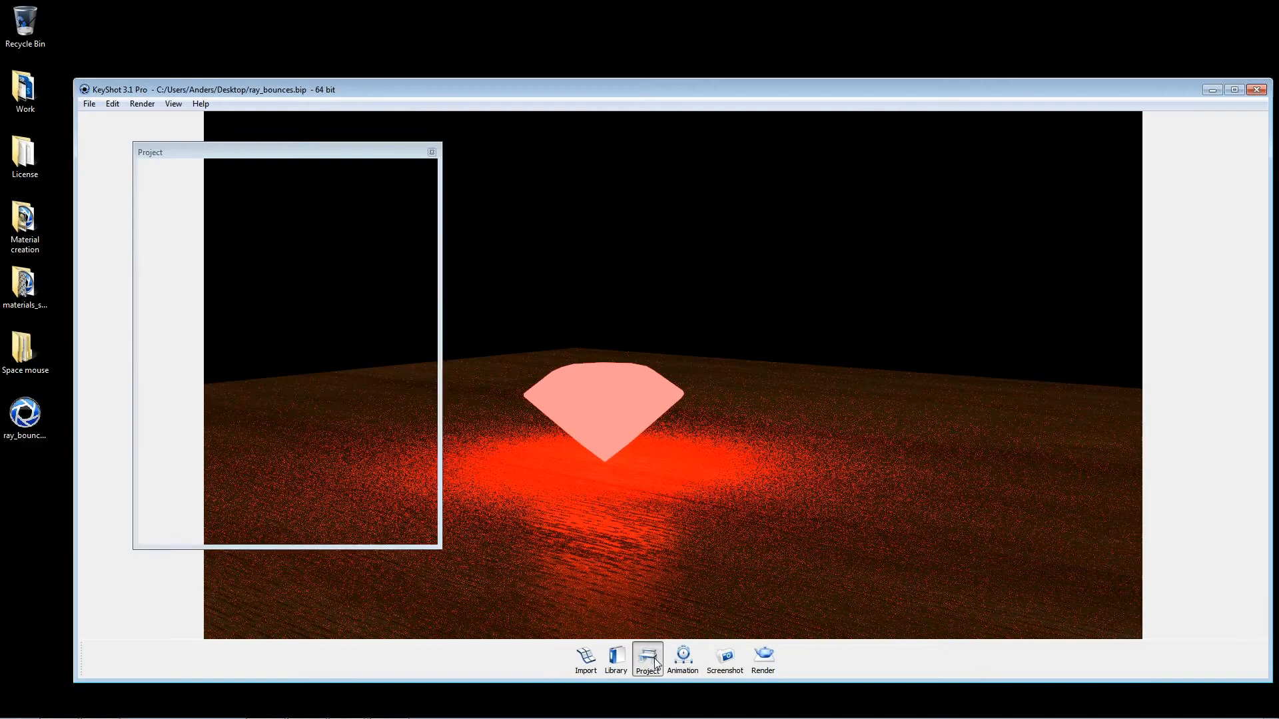
pyautogui.click(331, 166)
pyautogui.moveTo(321, 155); pyautogui.dragTo(956, 93)
pyautogui.scroll(-3, 815, 378)
pyautogui.click(791, 368)
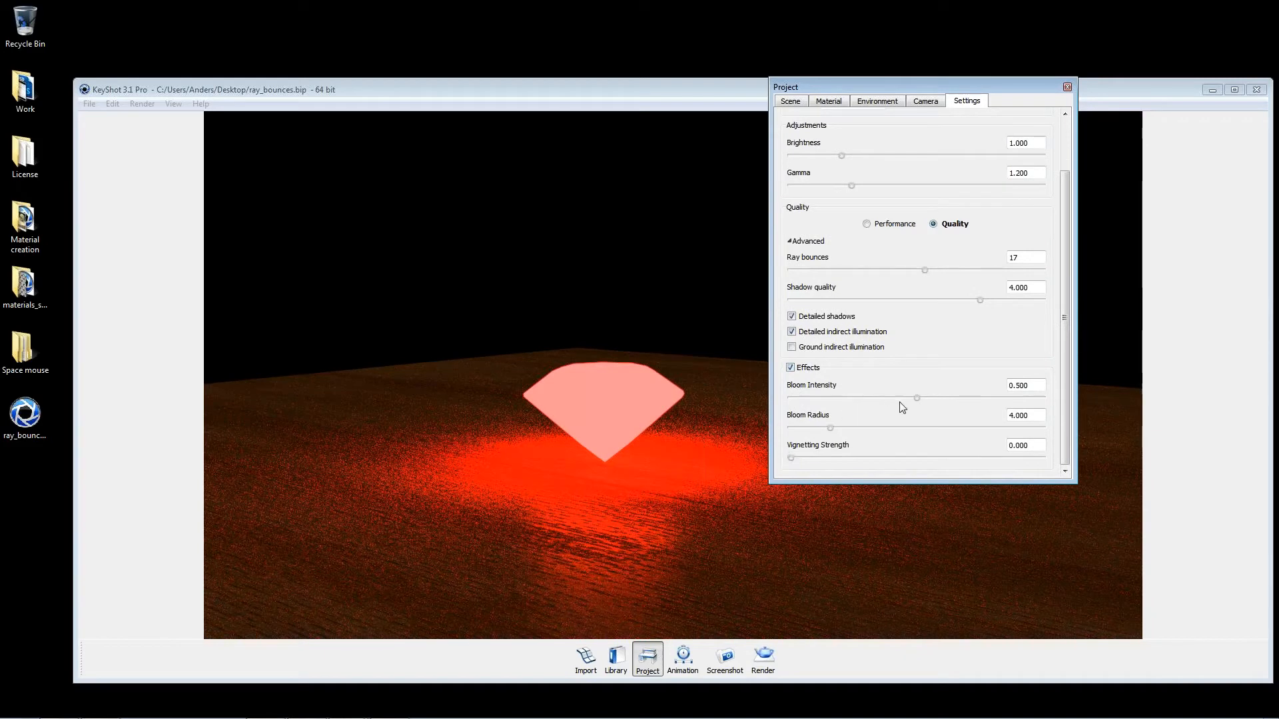
pyautogui.moveTo(918, 397); pyautogui.dragTo(1020, 450)
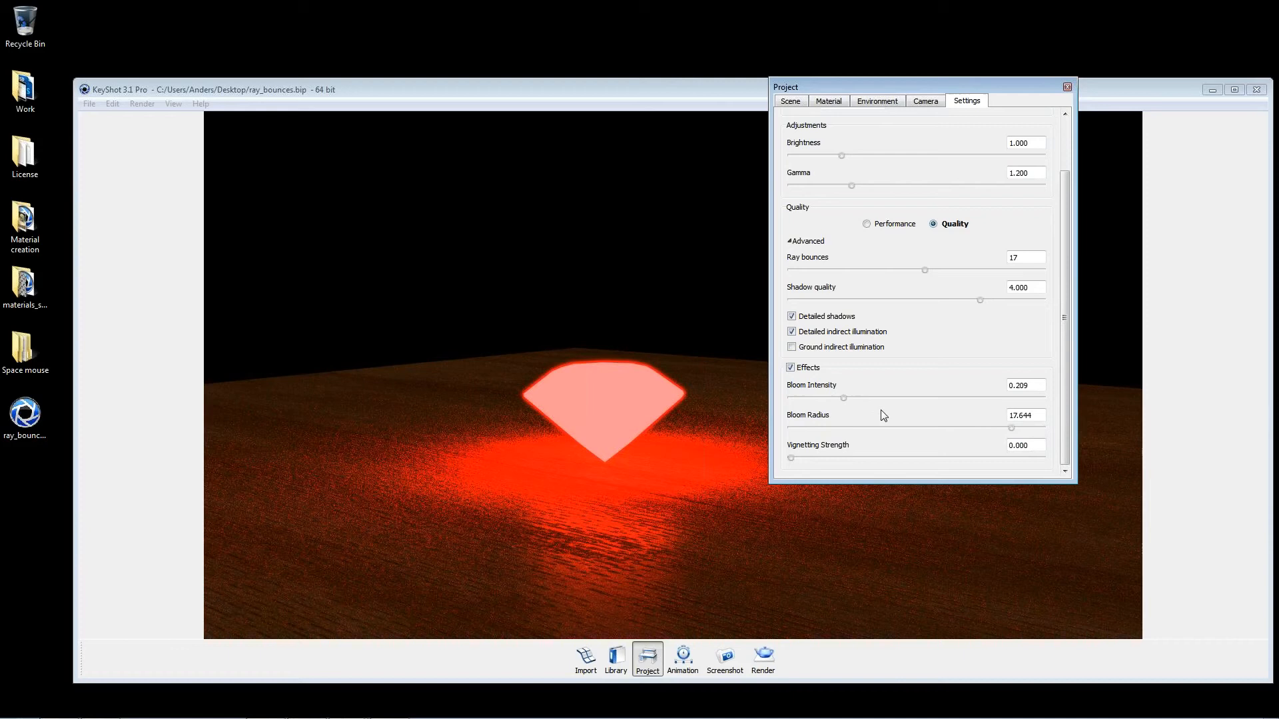
pyautogui.moveTo(846, 398)
pyautogui.mouseDown()
pyautogui.moveTo(957, 400)
pyautogui.moveTo(804, 400)
pyautogui.moveTo(832, 398)
pyautogui.mouseUp()
# Step: Raise the emissive intensity of the diamond's material and reduce the bloom intensity to about 0.077
pyautogui.click(644, 401)
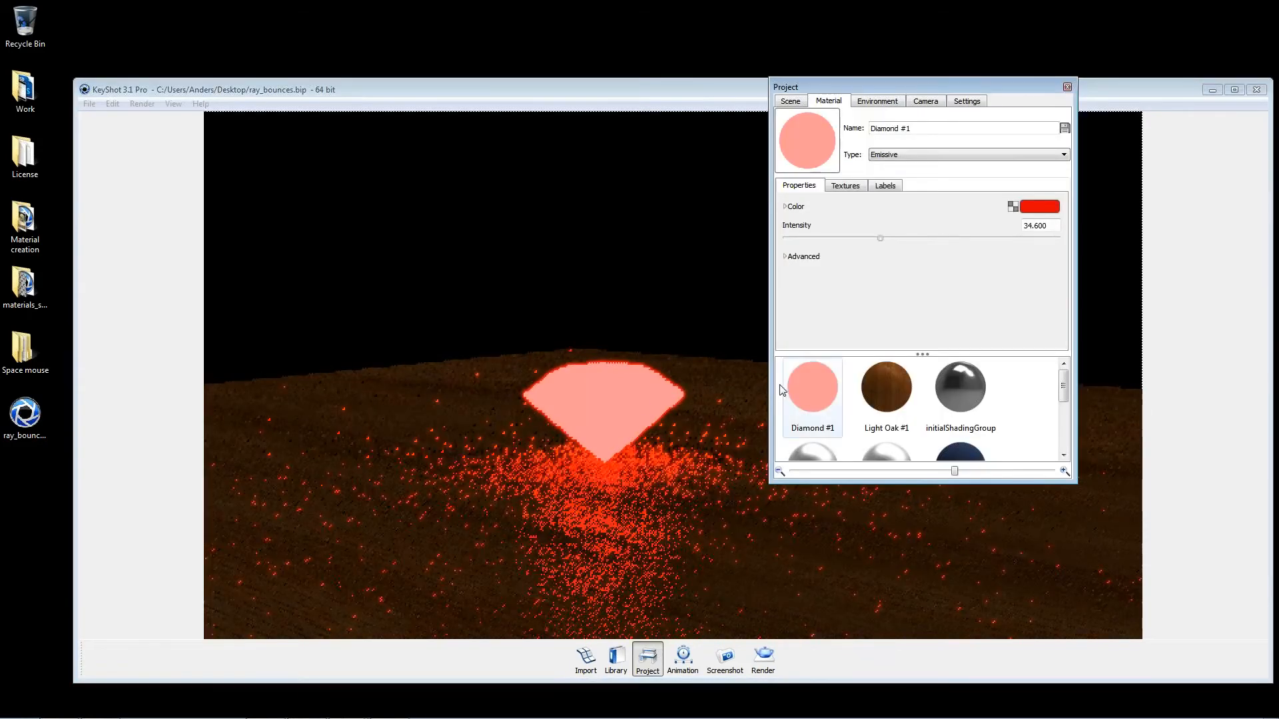
pyautogui.moveTo(880, 238); pyautogui.dragTo(922, 248)
pyautogui.click(964, 102)
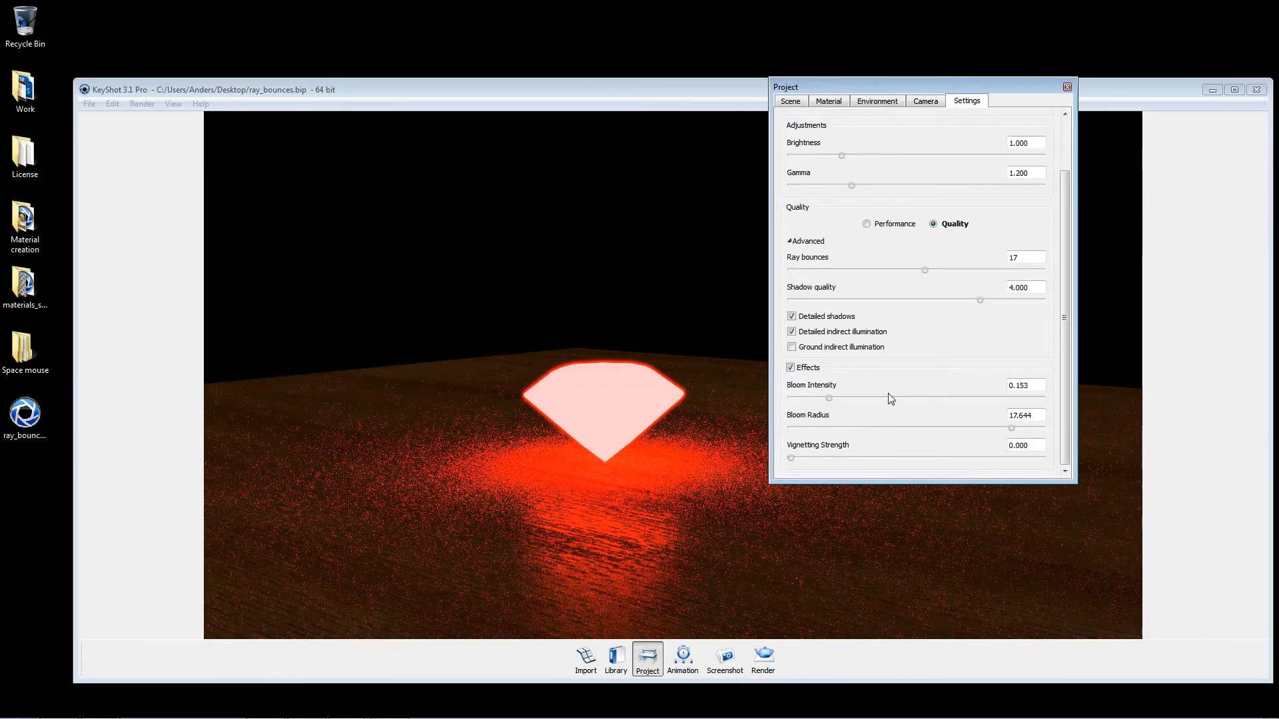
pyautogui.moveTo(832, 396)
pyautogui.mouseDown()
pyautogui.moveTo(780, 398)
pyautogui.moveTo(810, 398)
pyautogui.mouseUp()
# Step: Set the bloom radius to 50, raise it to 80, and try a bloom intensity of 0.373 before setting it to about 0.074
pyautogui.doubleClick(1039, 388)
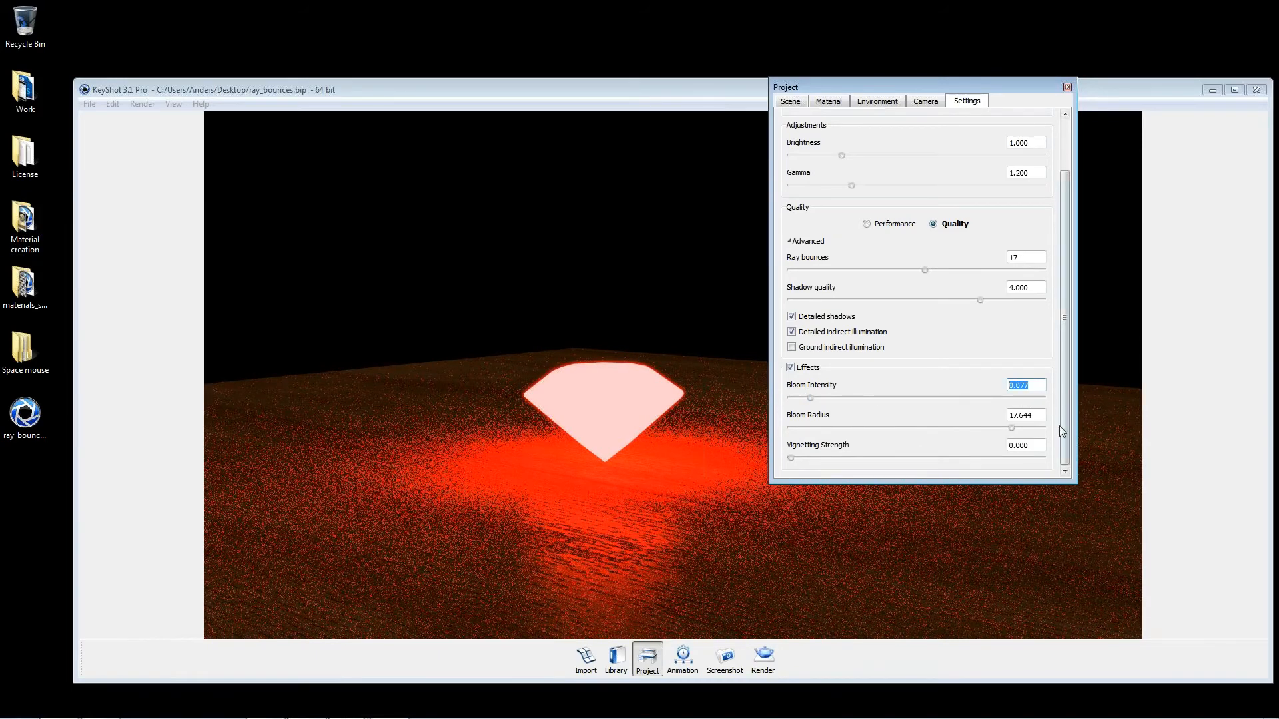
pyautogui.press('Tab')
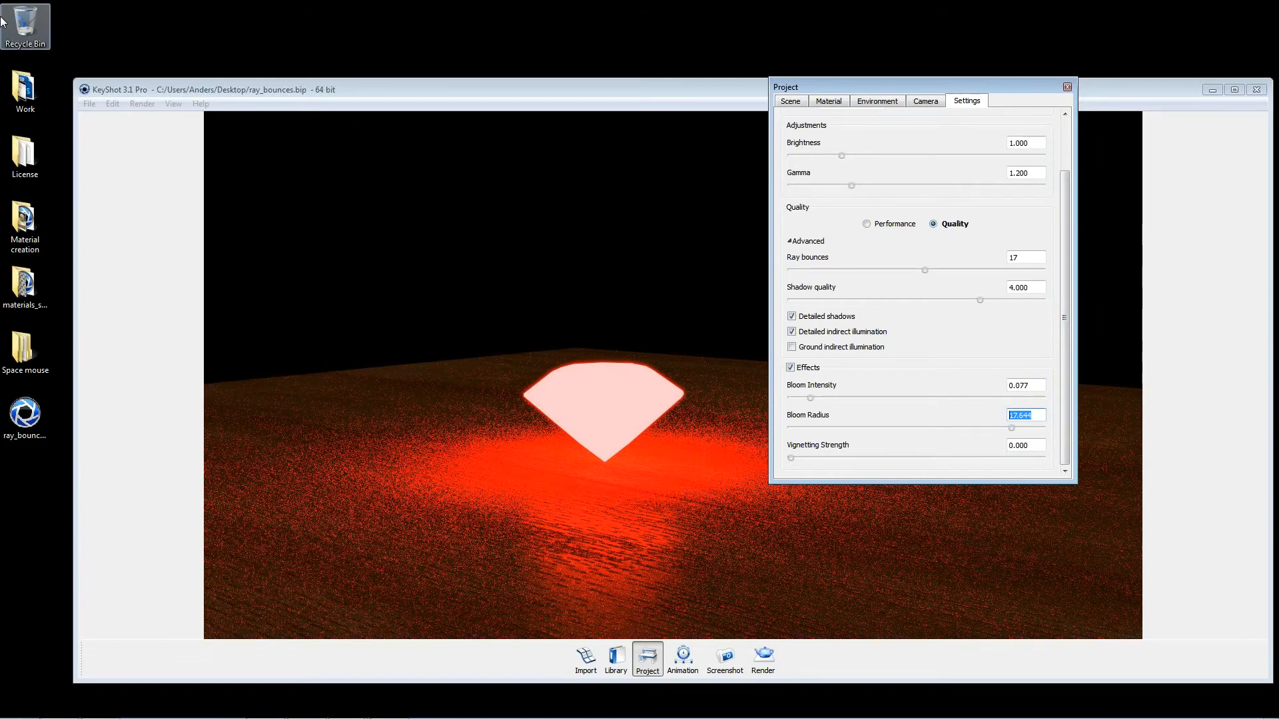
pyautogui.write('50')
pyautogui.press('Return')
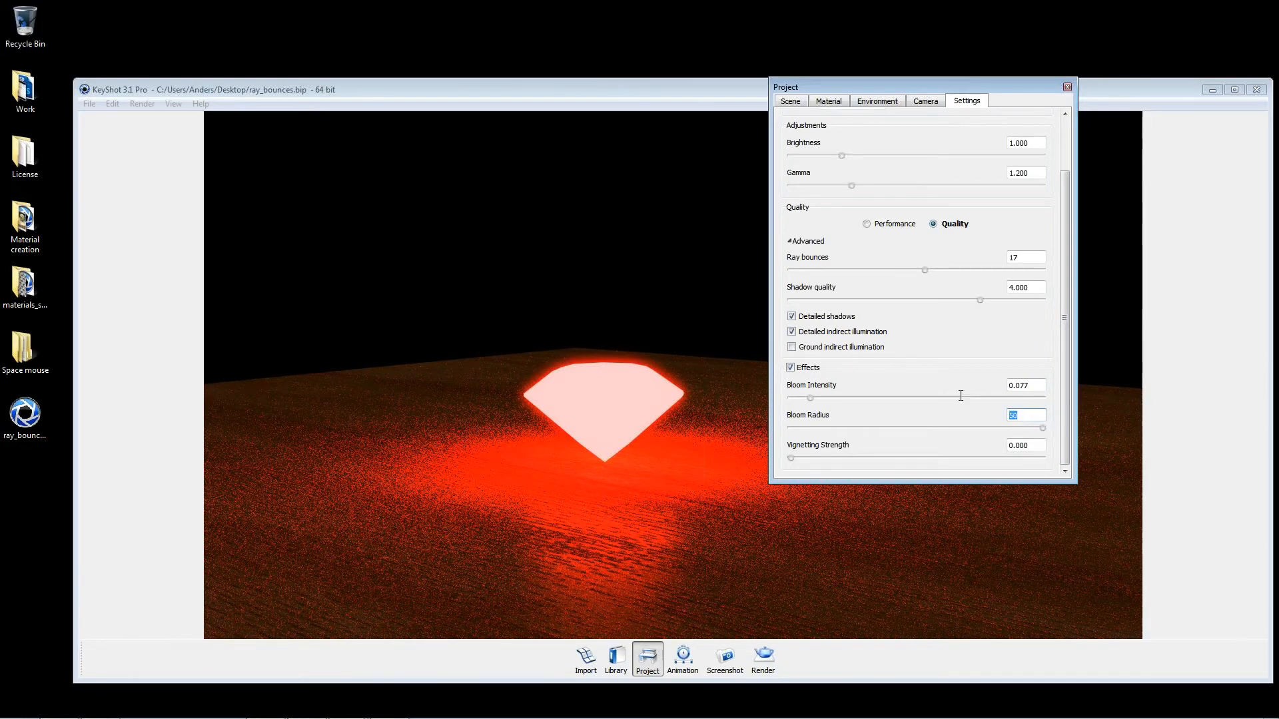
pyautogui.write('80')
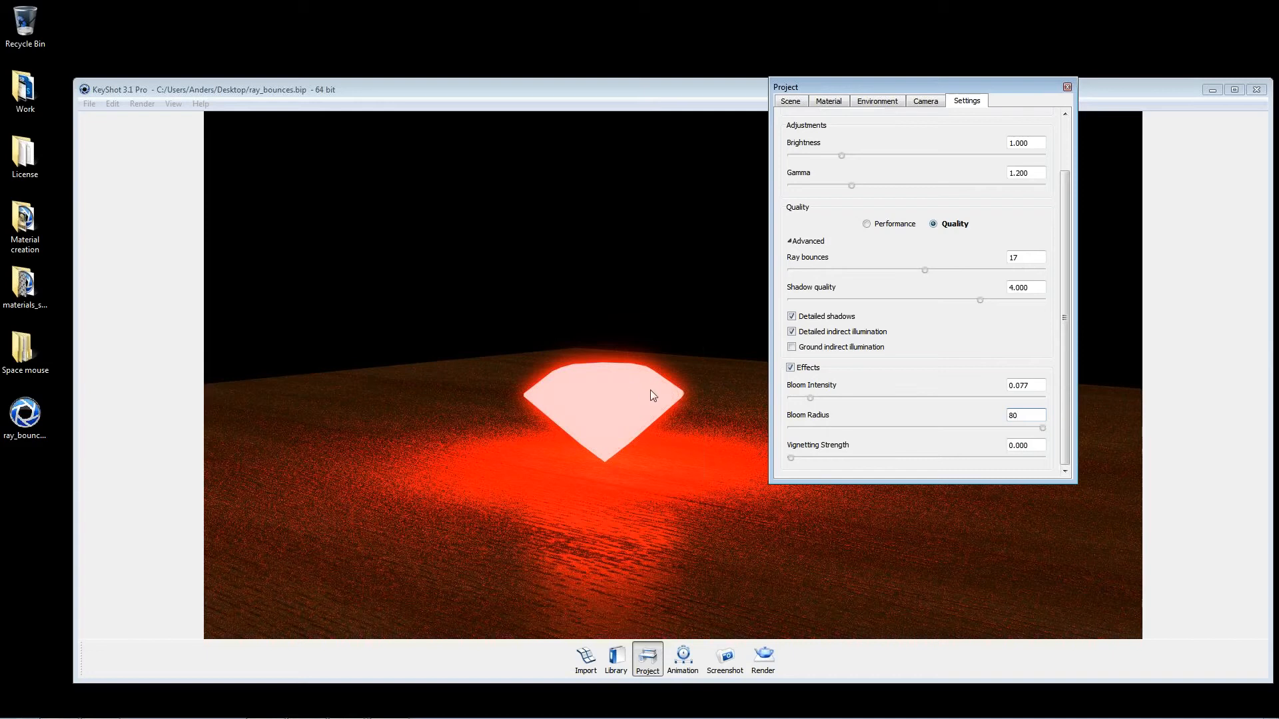
pyautogui.moveTo(810, 398); pyautogui.dragTo(884, 388)
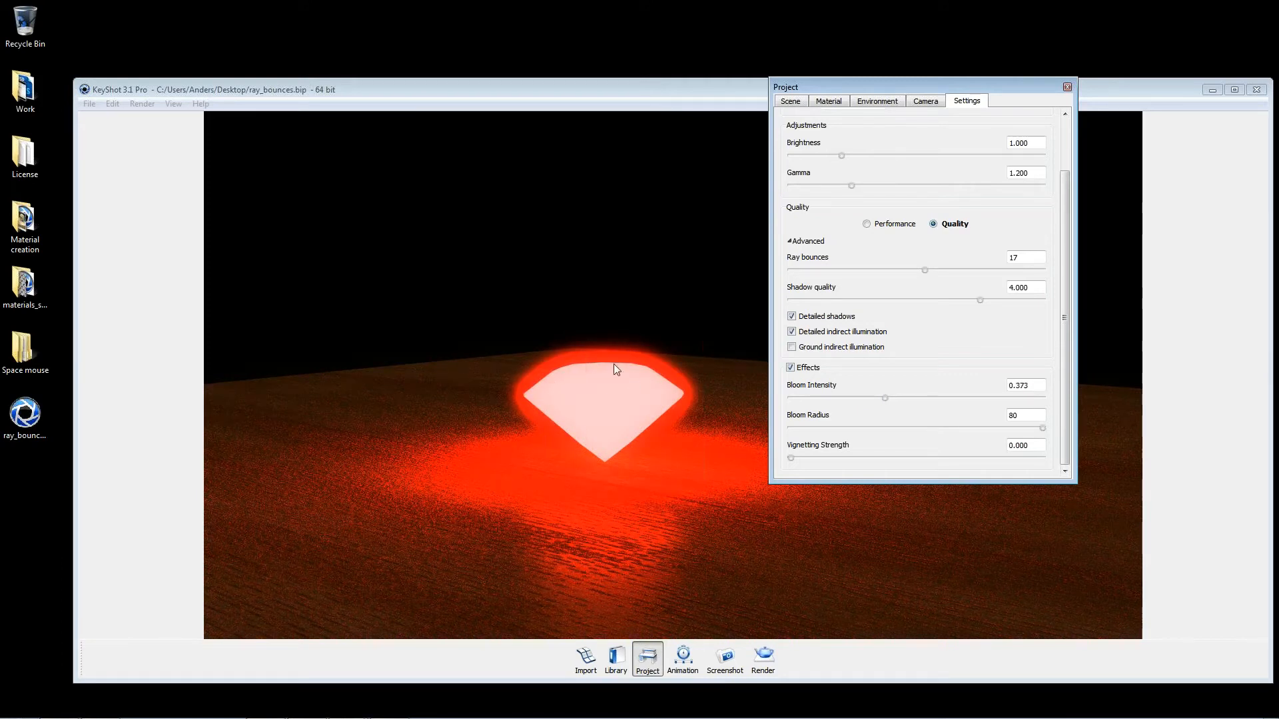
pyautogui.moveTo(884, 400); pyautogui.dragTo(808, 401)
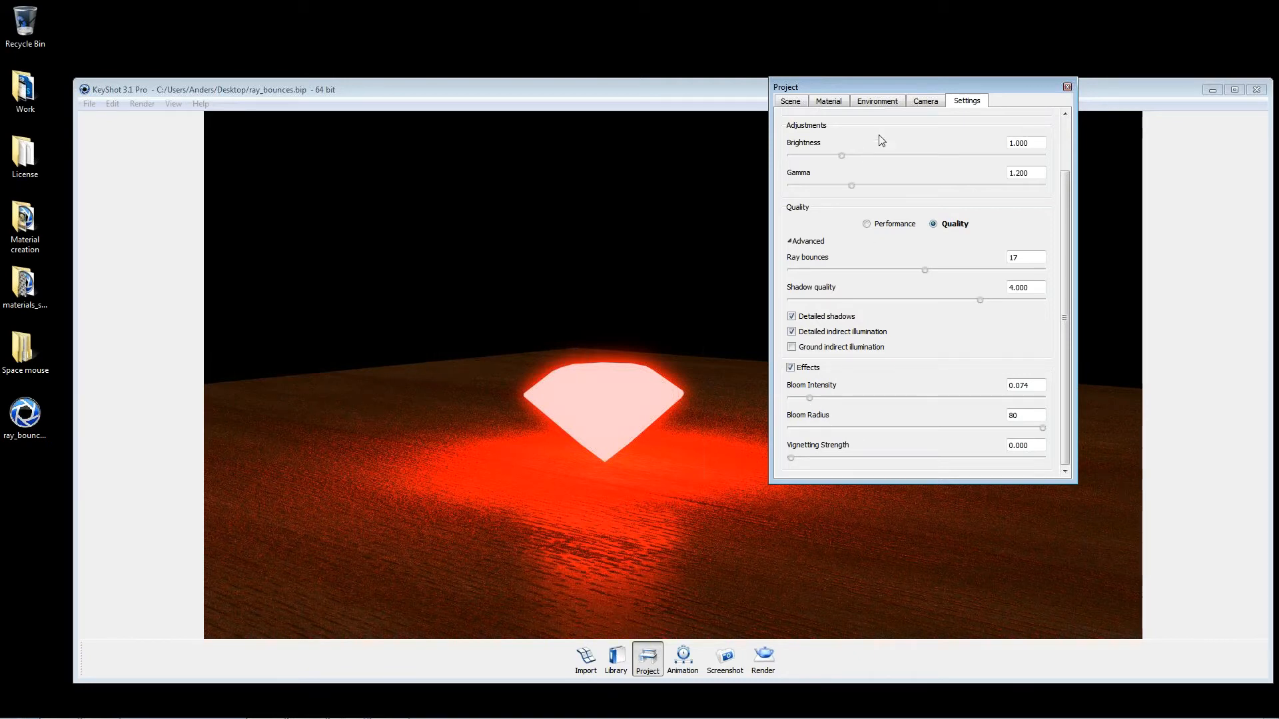
# Step: Turn the effects off to compare the diamond without bloom, check its material, and turn the effects back on
pyautogui.click(791, 367)
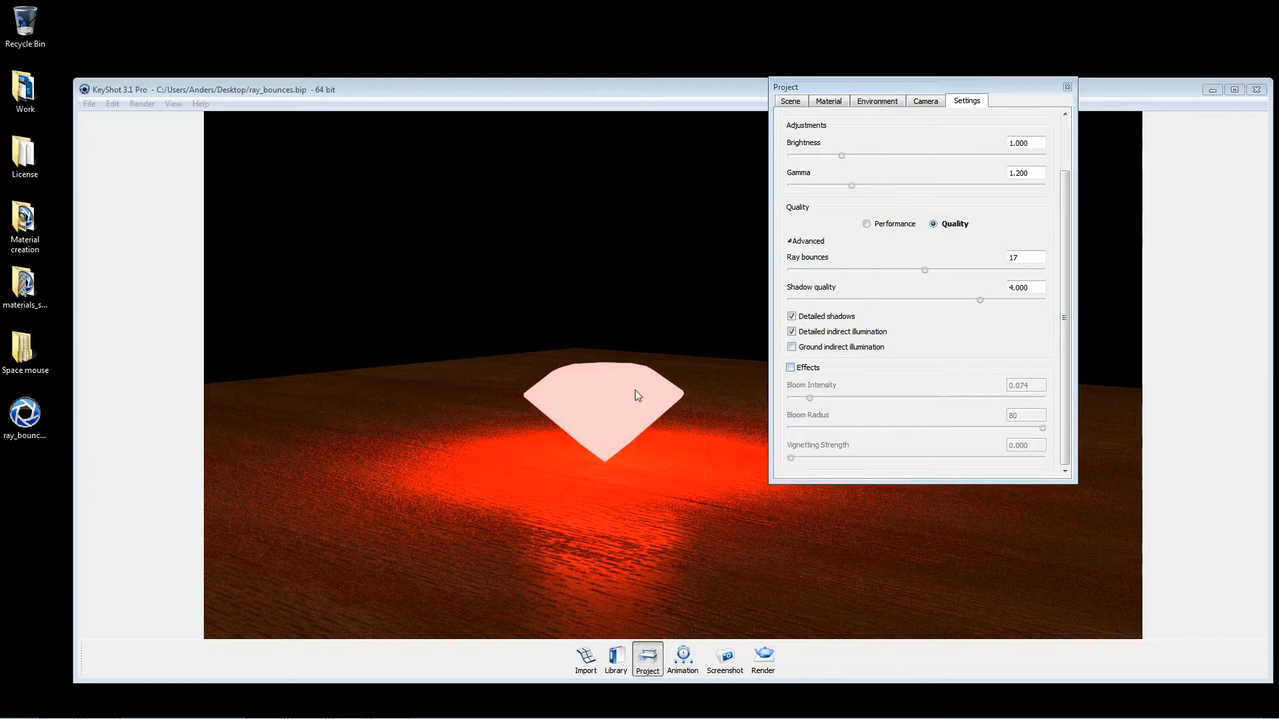
pyautogui.doubleClick(634, 389)
pyautogui.click(844, 186)
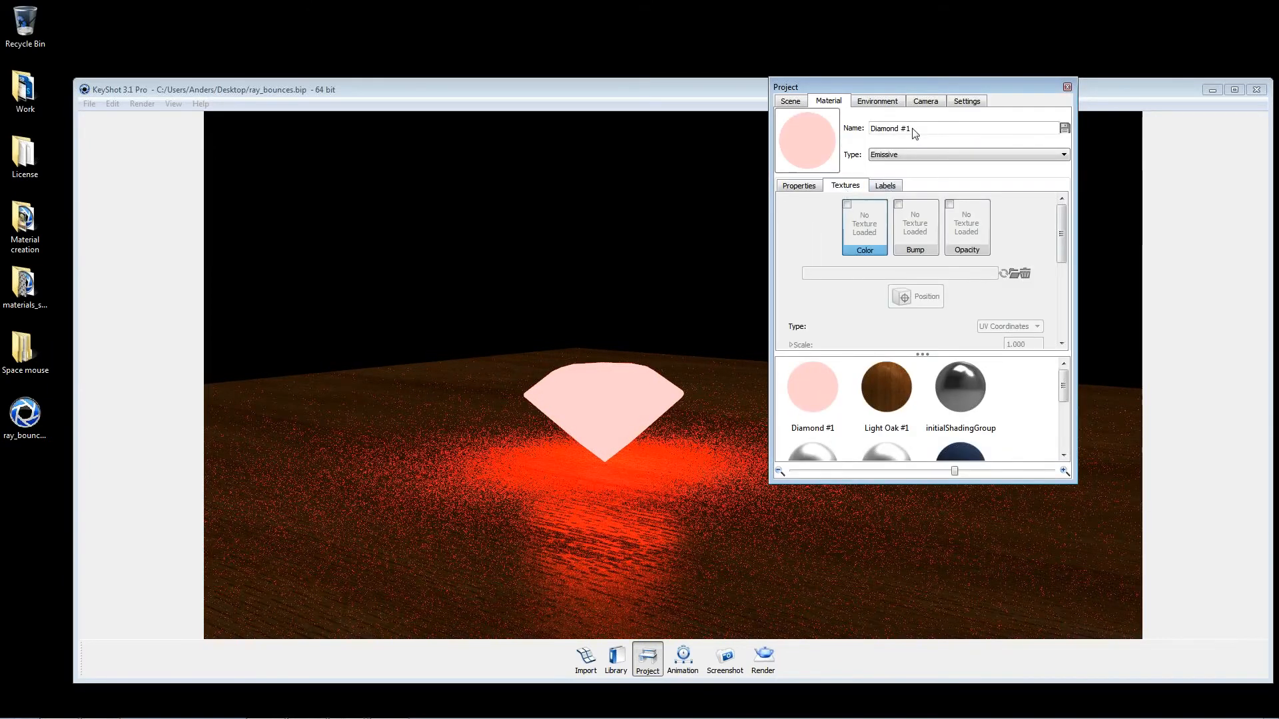
pyautogui.click(967, 101)
pyautogui.click(791, 368)
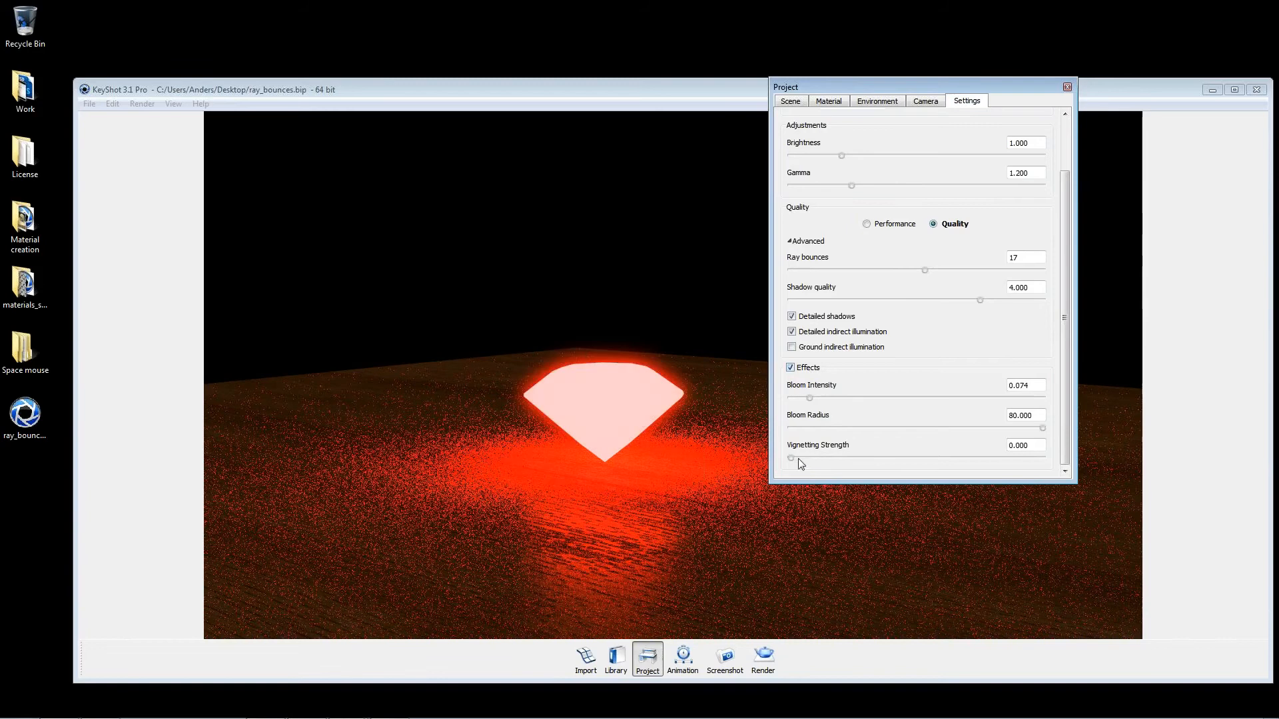
# Step: Set the environment's background color to white
pyautogui.click(878, 101)
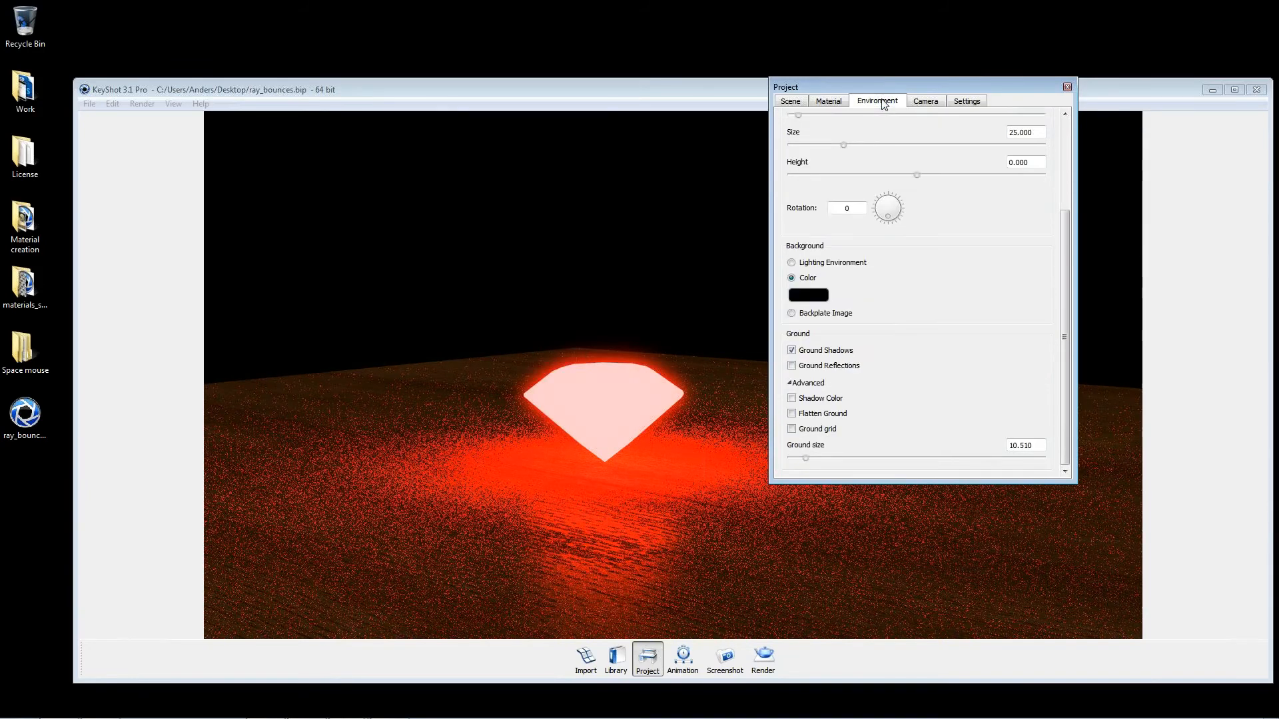
pyautogui.click(820, 298)
pyautogui.moveTo(1071, 287); pyautogui.dragTo(1070, 179)
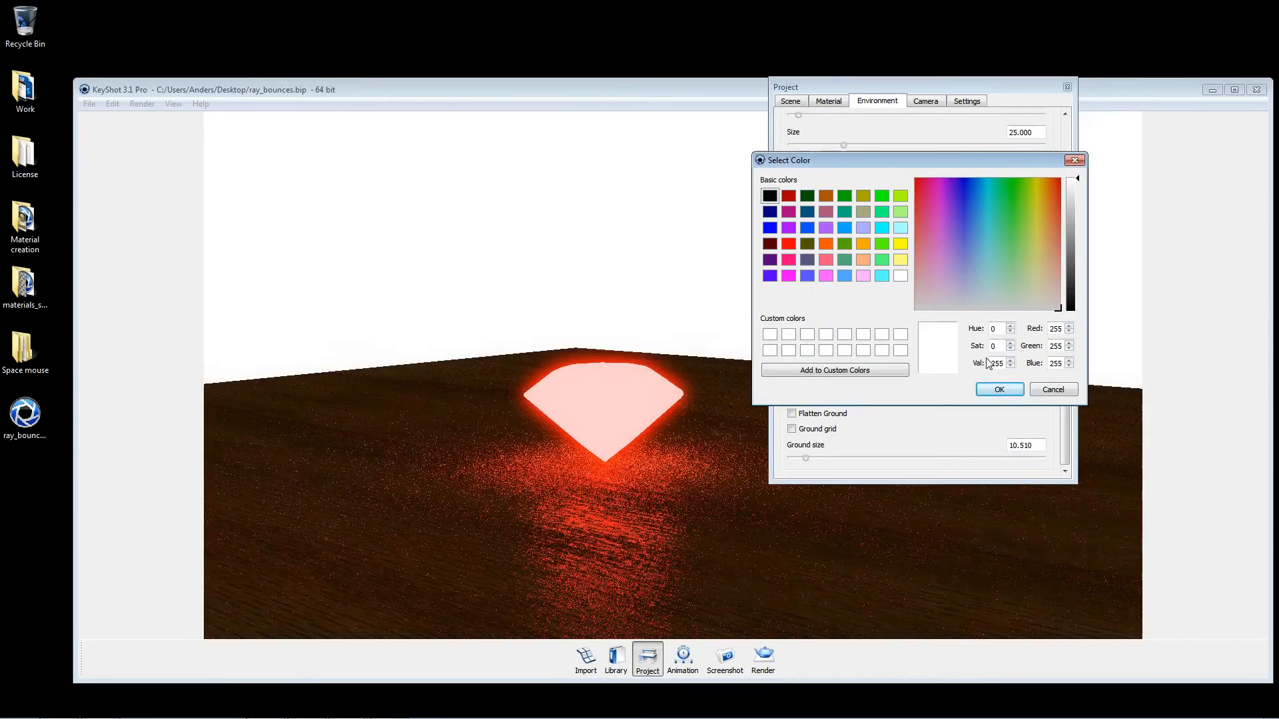
pyautogui.click(999, 390)
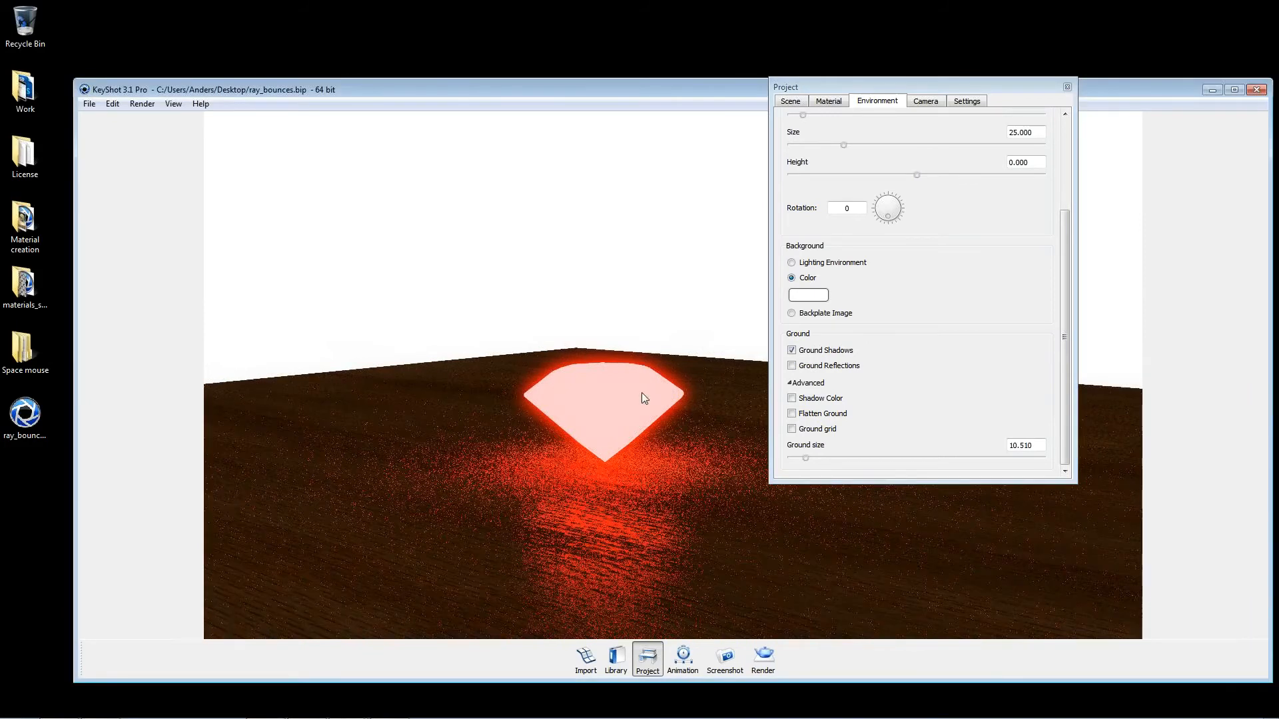
# Step: Try the Metal material type on the diamond and set its type to Gem
pyautogui.doubleClick(609, 408)
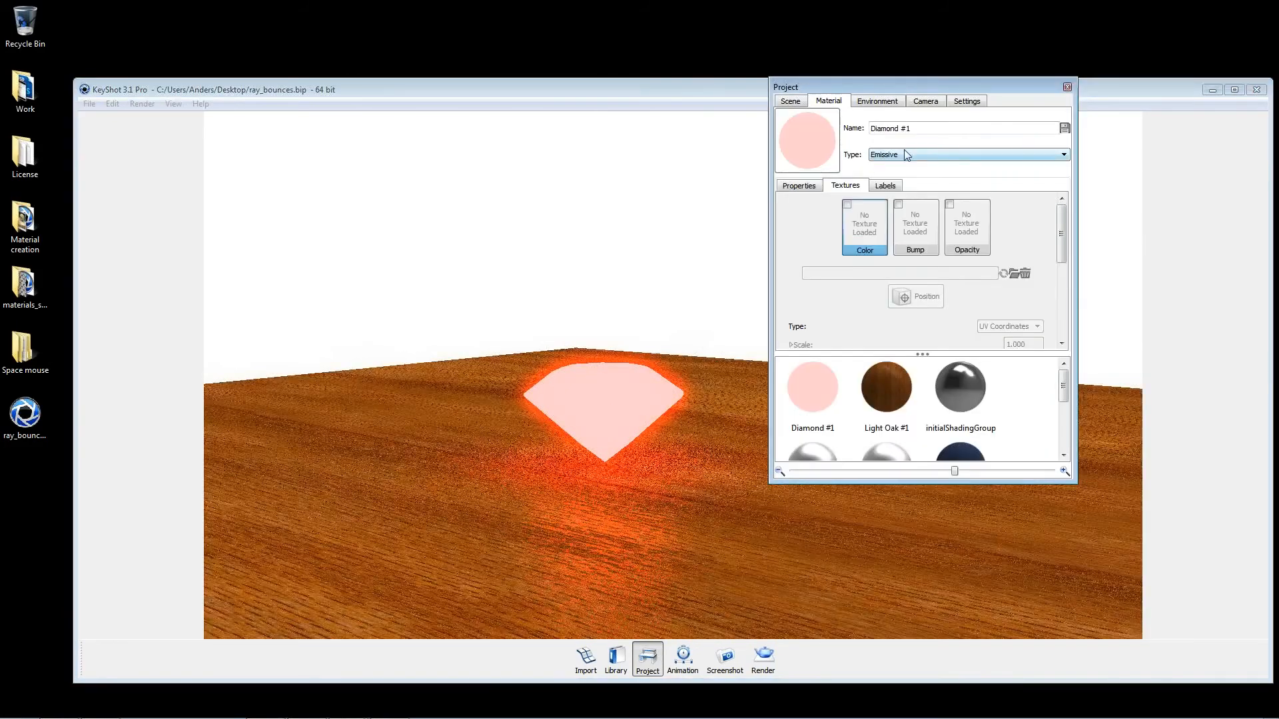
pyautogui.click(907, 155)
pyautogui.click(876, 267)
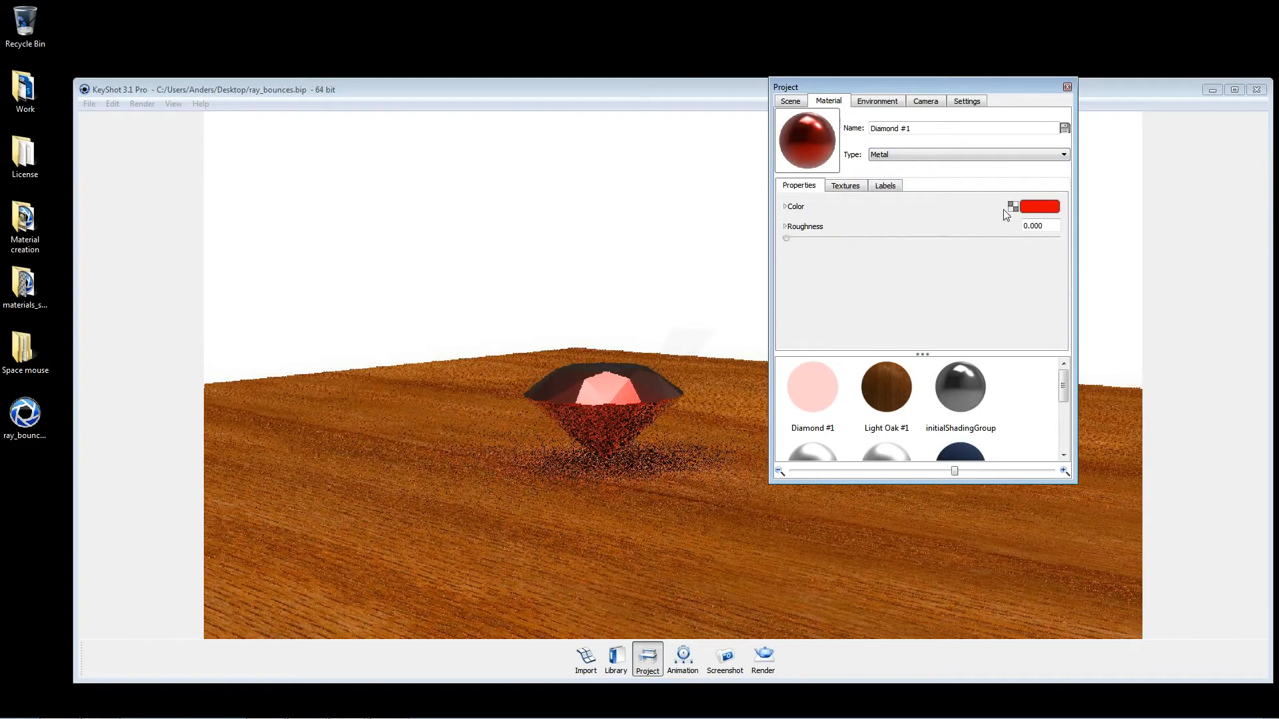
pyautogui.click(999, 155)
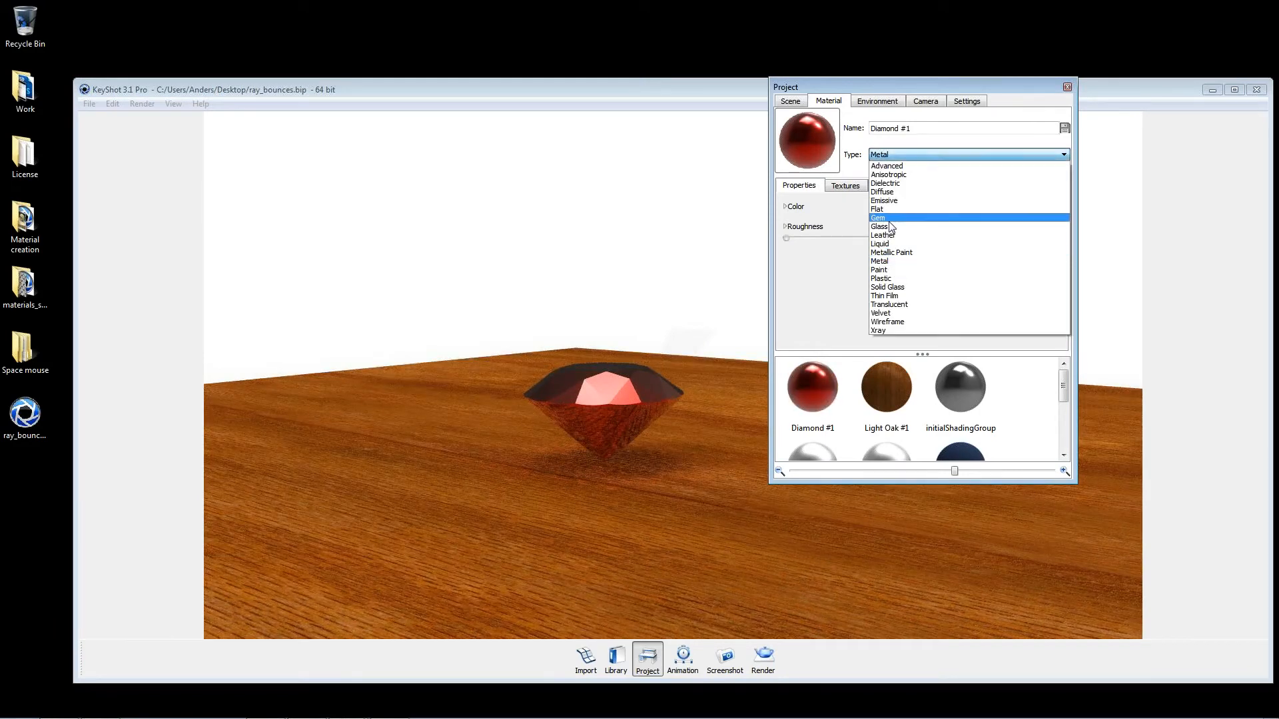
pyautogui.click(890, 218)
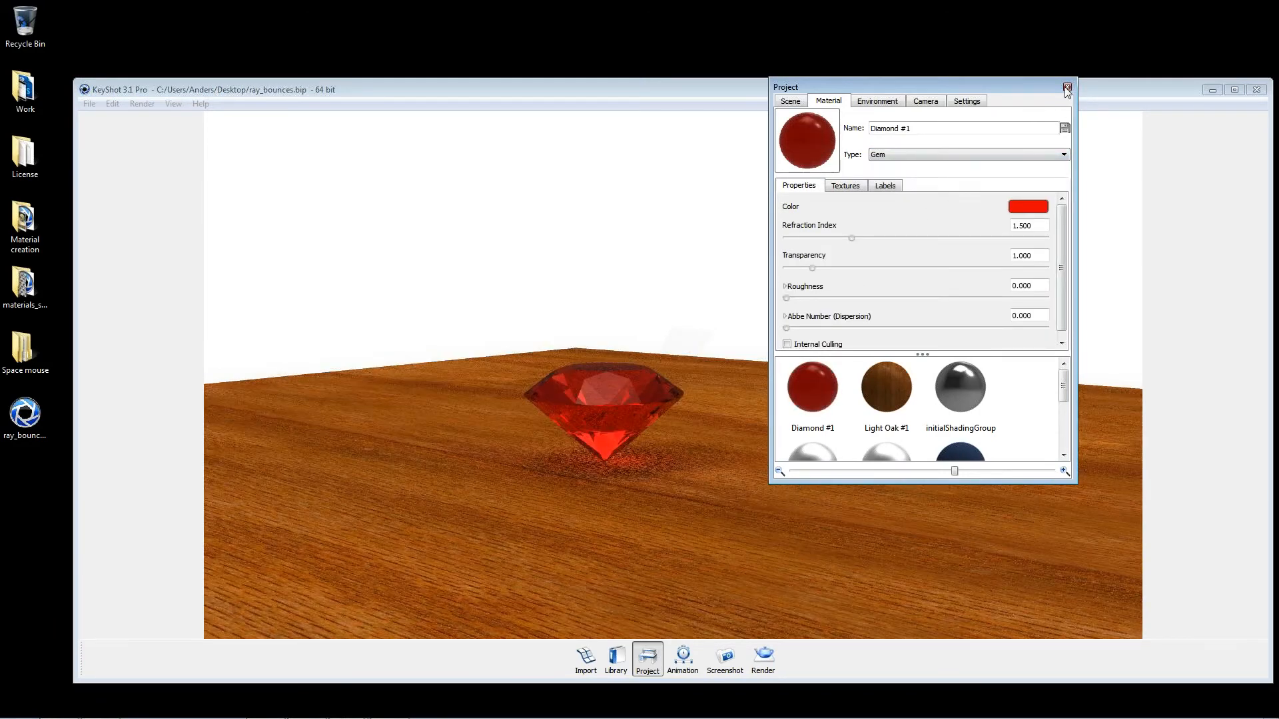
# Step: Close the project window and hide the wood plane under the diamond
pyautogui.click(1067, 89)
pyautogui.rightClick(858, 424)
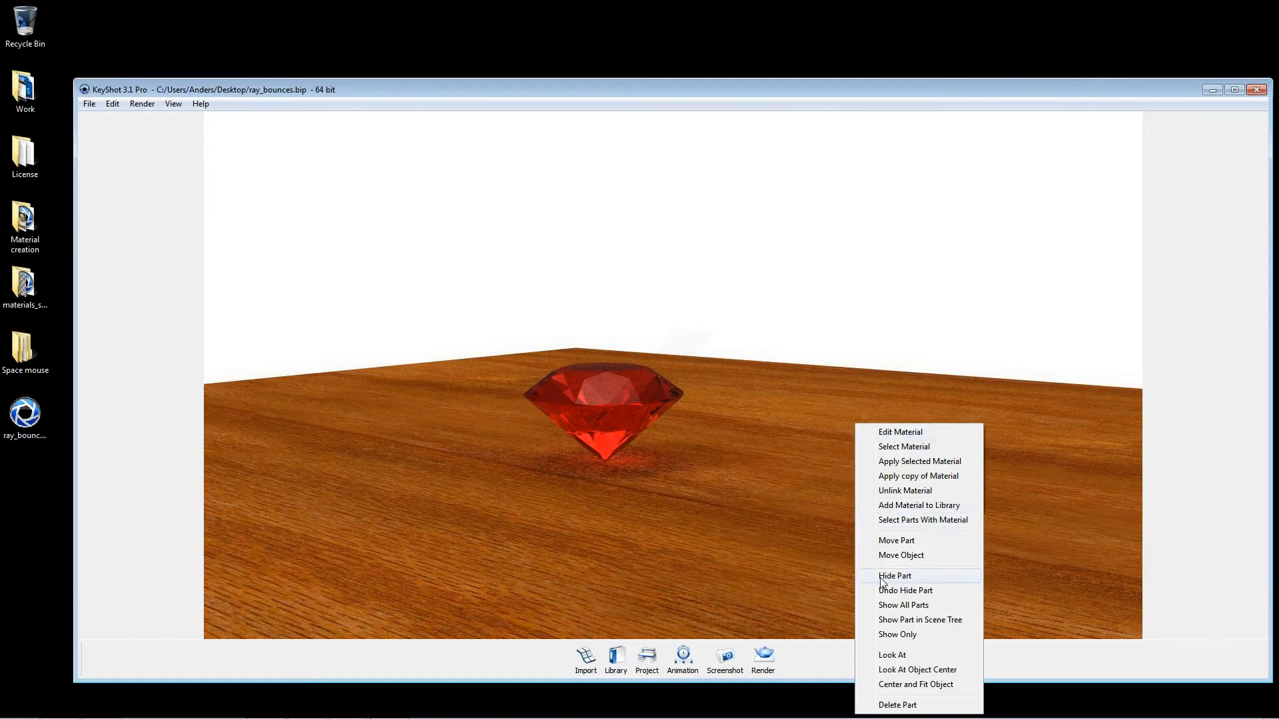
pyautogui.click(882, 578)
# Step: Set the vignetting strength to about 0.69, view the diamond from a raised angle, and turn the effects off
pyautogui.press('space')
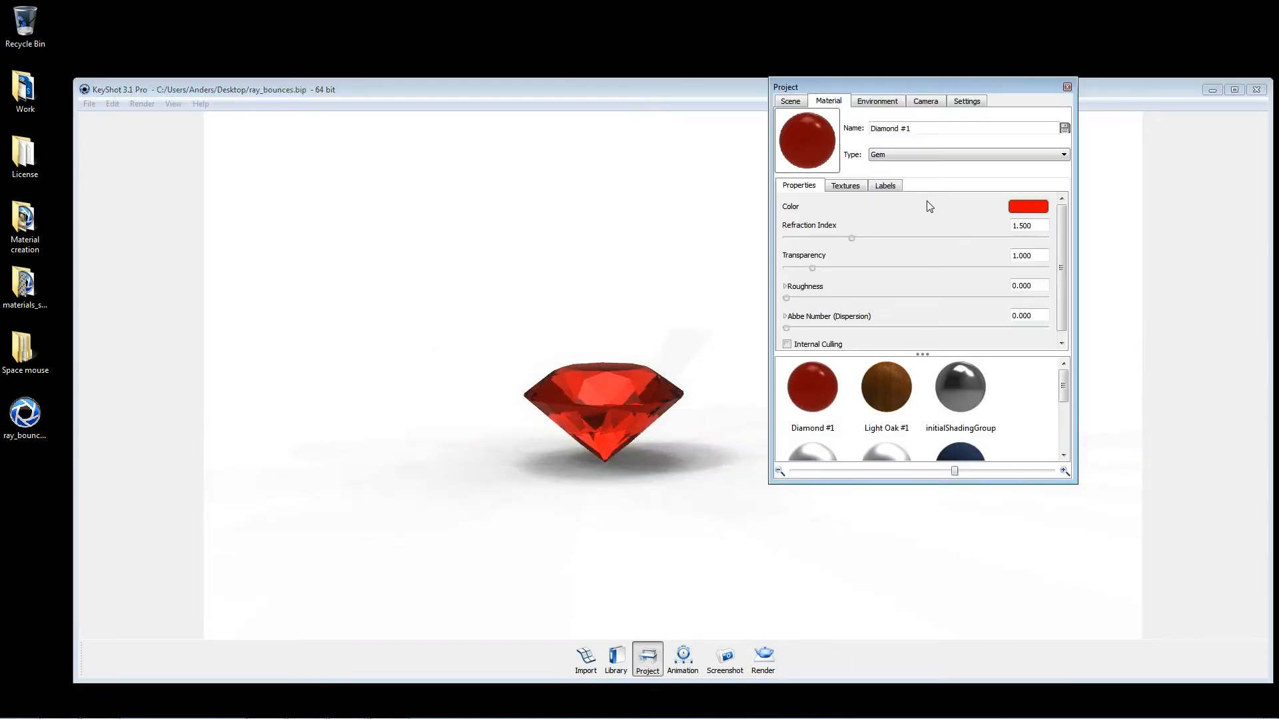
pyautogui.click(966, 102)
pyautogui.moveTo(790, 457); pyautogui.dragTo(998, 468)
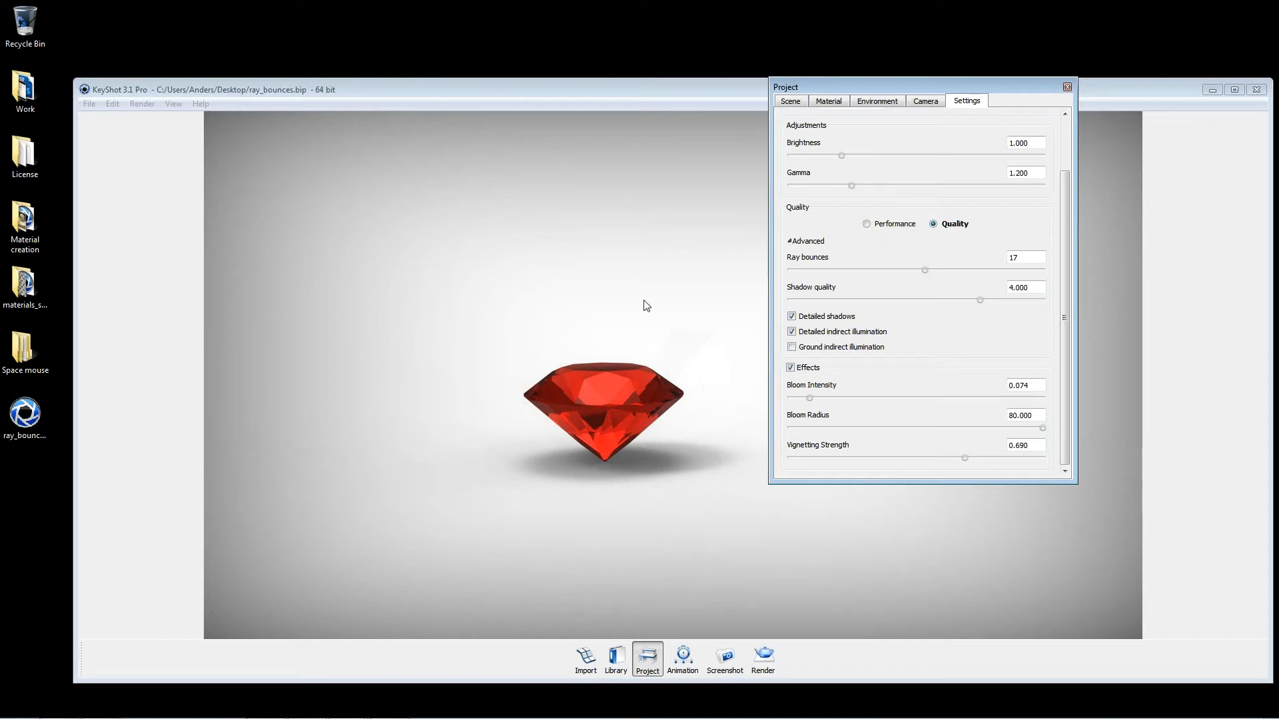
pyautogui.moveTo(532, 321); pyautogui.dragTo(666, 395)
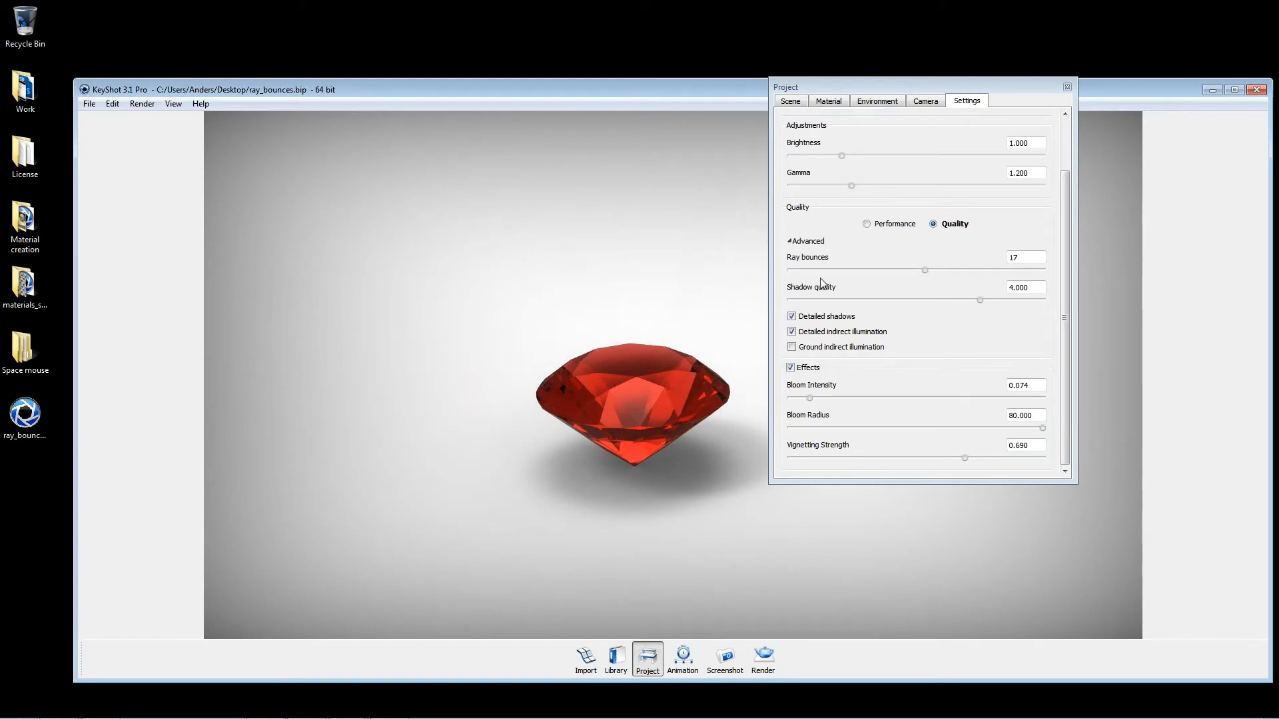
pyautogui.click(799, 370)
pyautogui.click(791, 368)
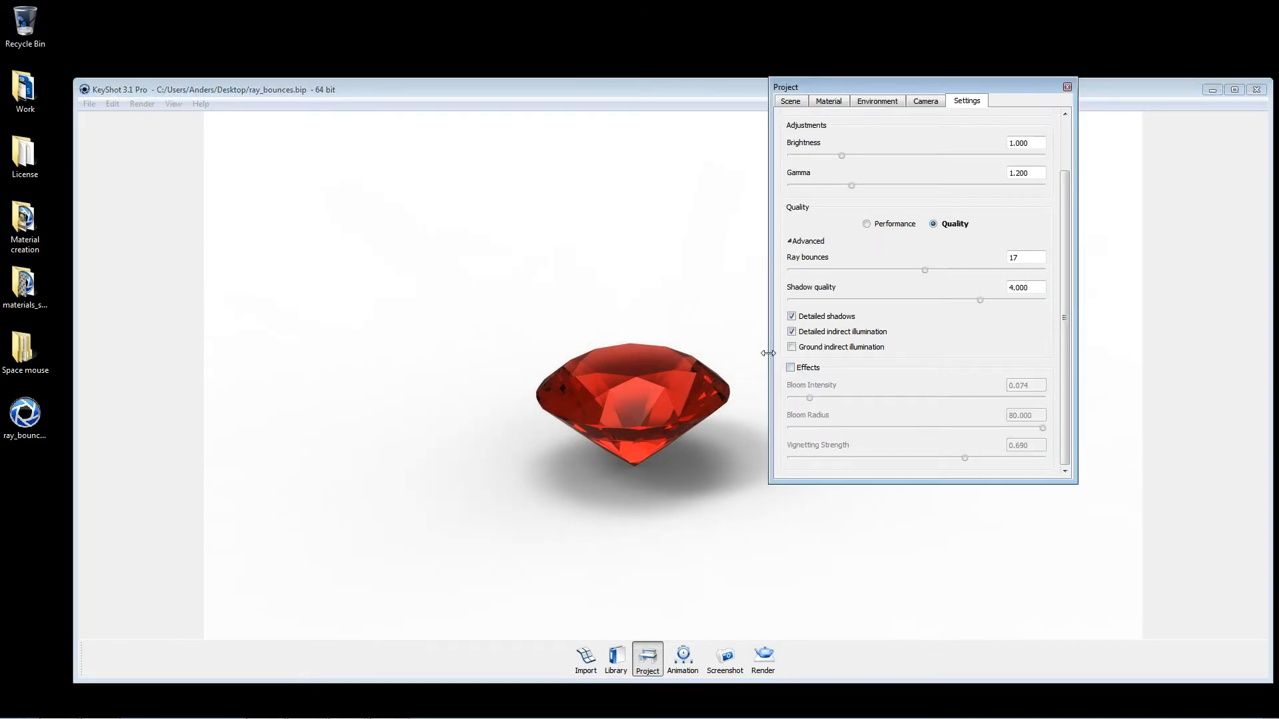
# Step: Look up the Enable GPU option in the advanced preferences and close them without saving
pyautogui.click(122, 105)
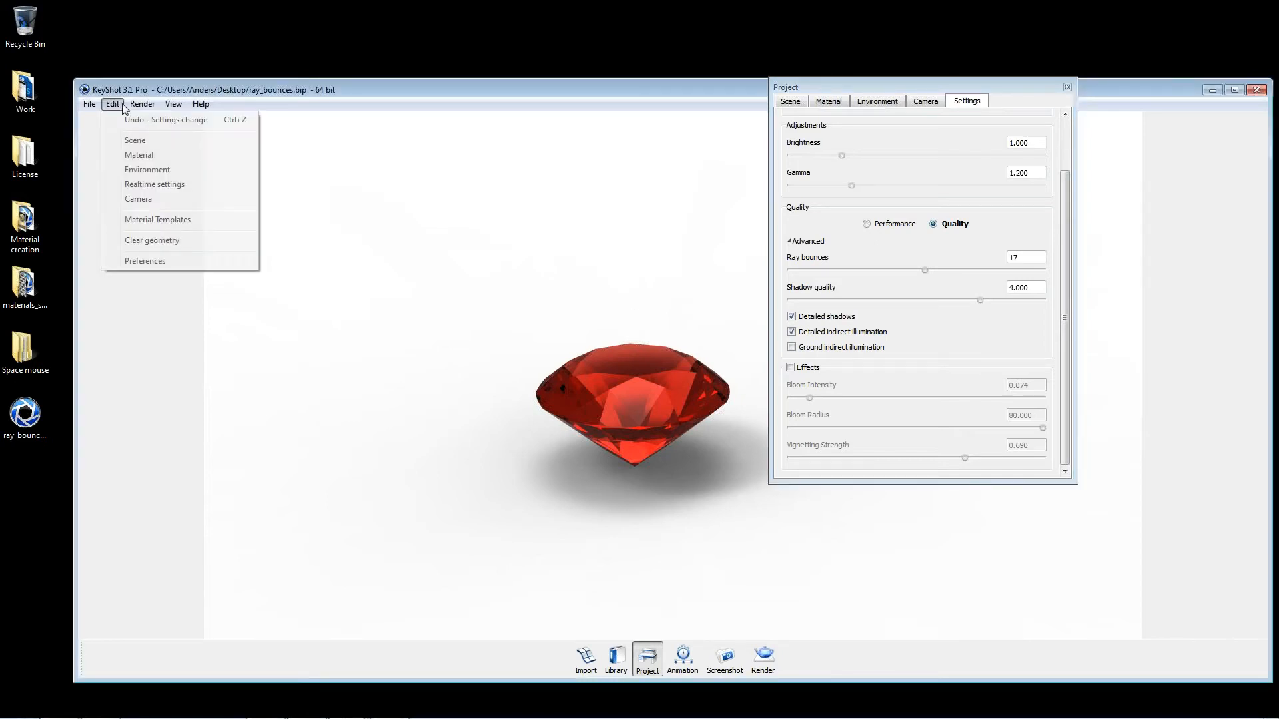
pyautogui.click(156, 261)
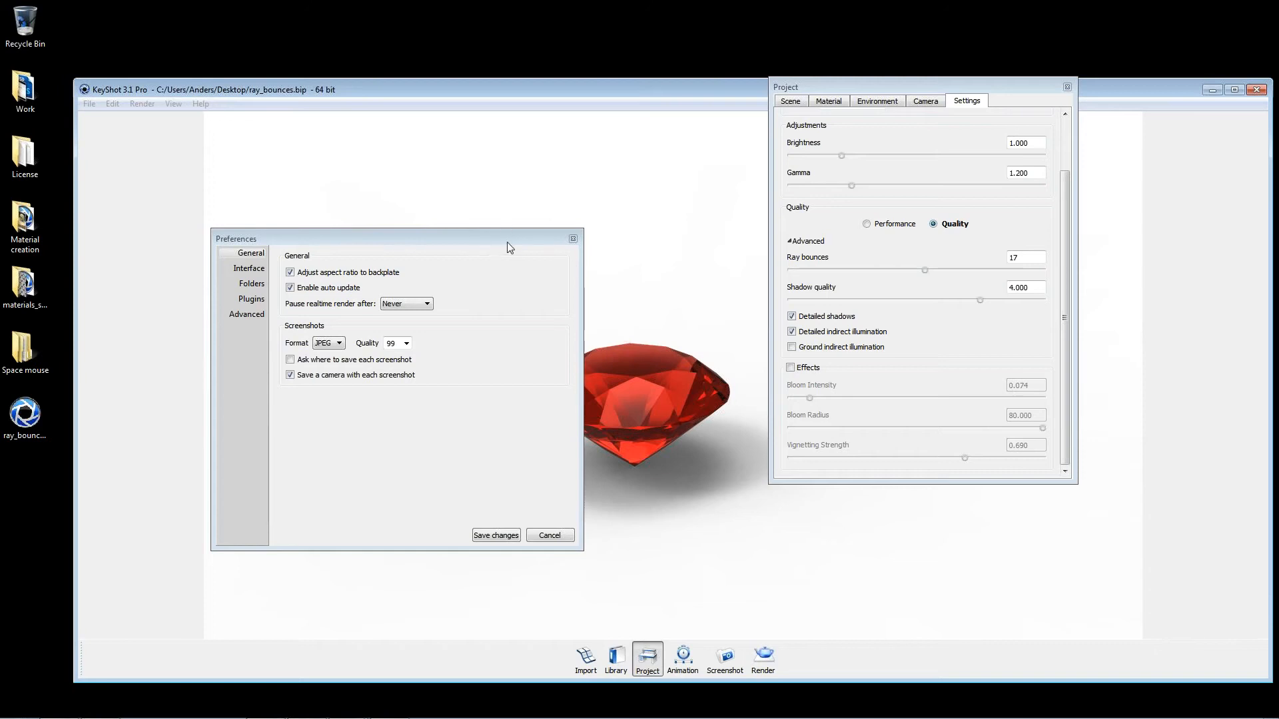
pyautogui.click(249, 269)
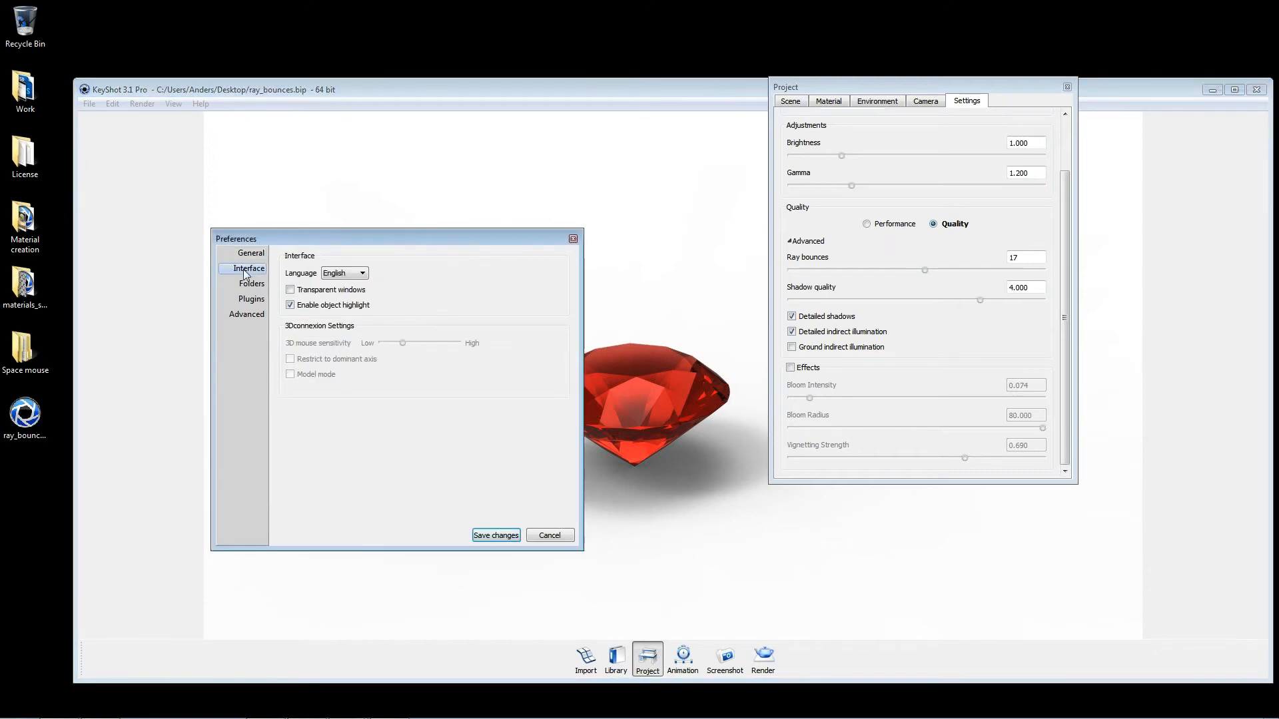
pyautogui.click(255, 315)
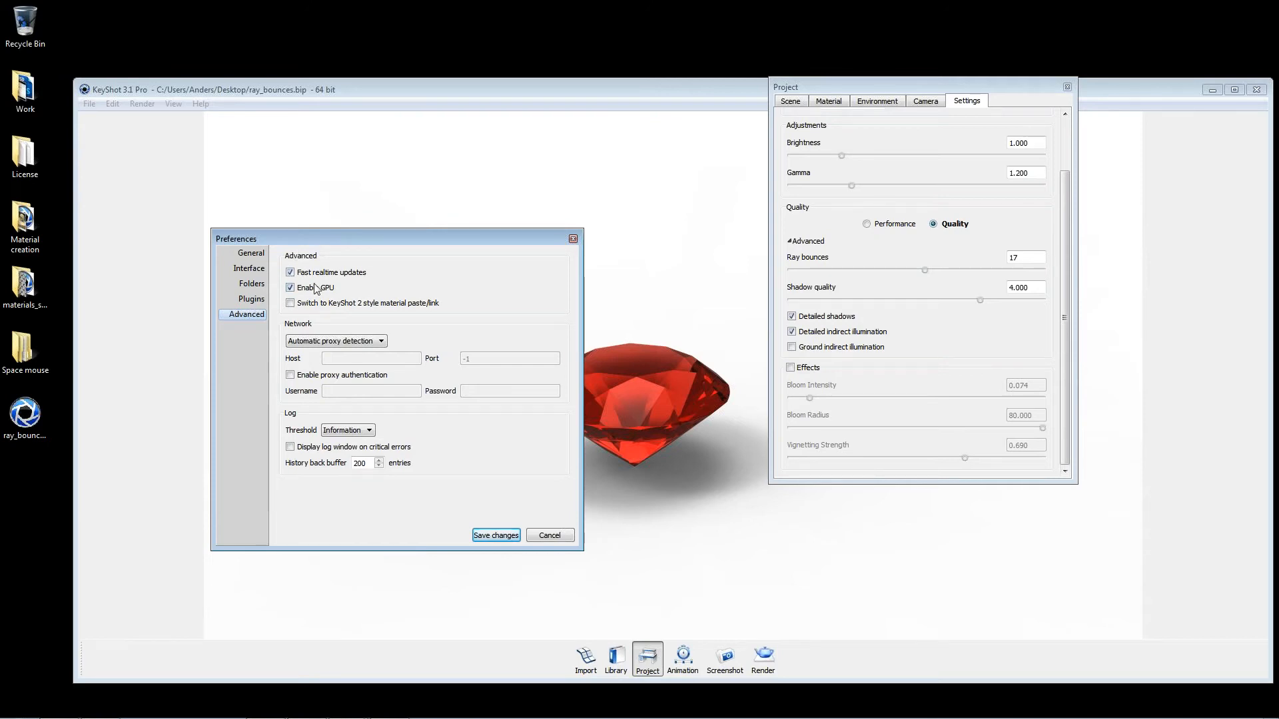
pyautogui.click(293, 289)
pyautogui.click(548, 537)
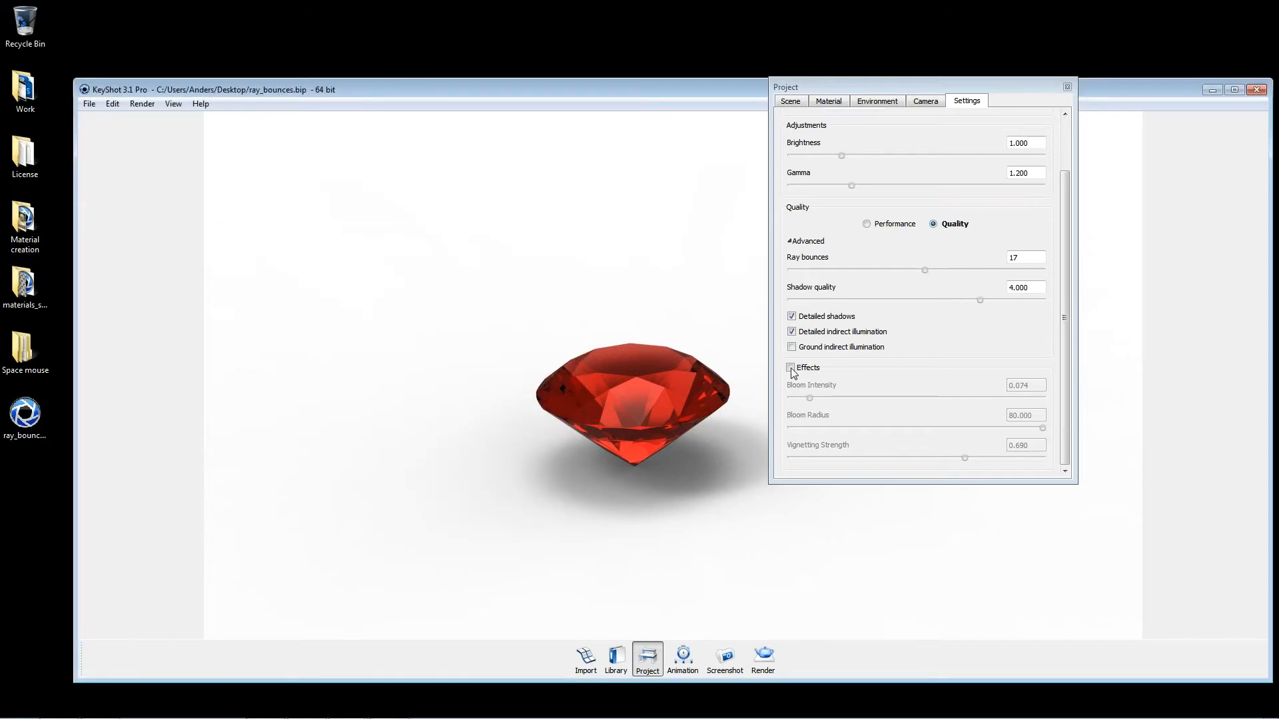
# Step: Close the project window and show all hidden parts of the scene
pyautogui.click(790, 368)
pyautogui.click(799, 370)
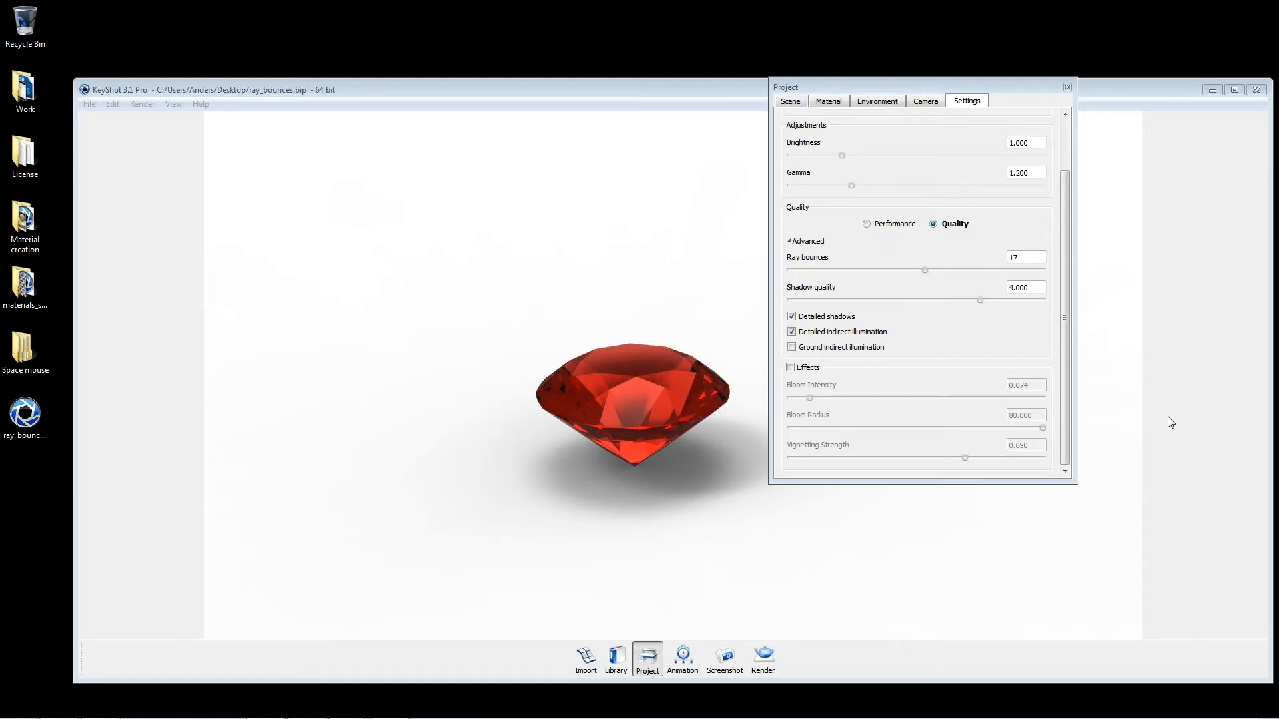
pyautogui.doubleClick(669, 405)
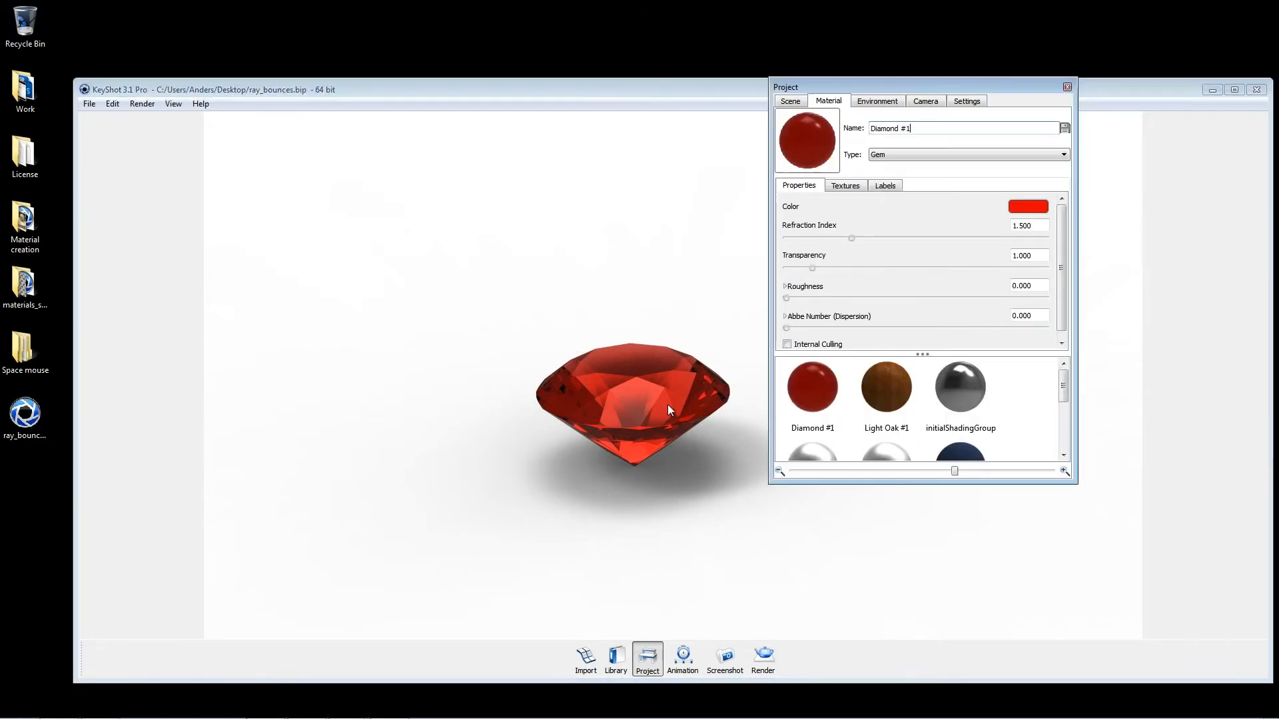
pyautogui.click(1068, 87)
pyautogui.scroll(-5, 603, 300)
pyautogui.rightClick(779, 396)
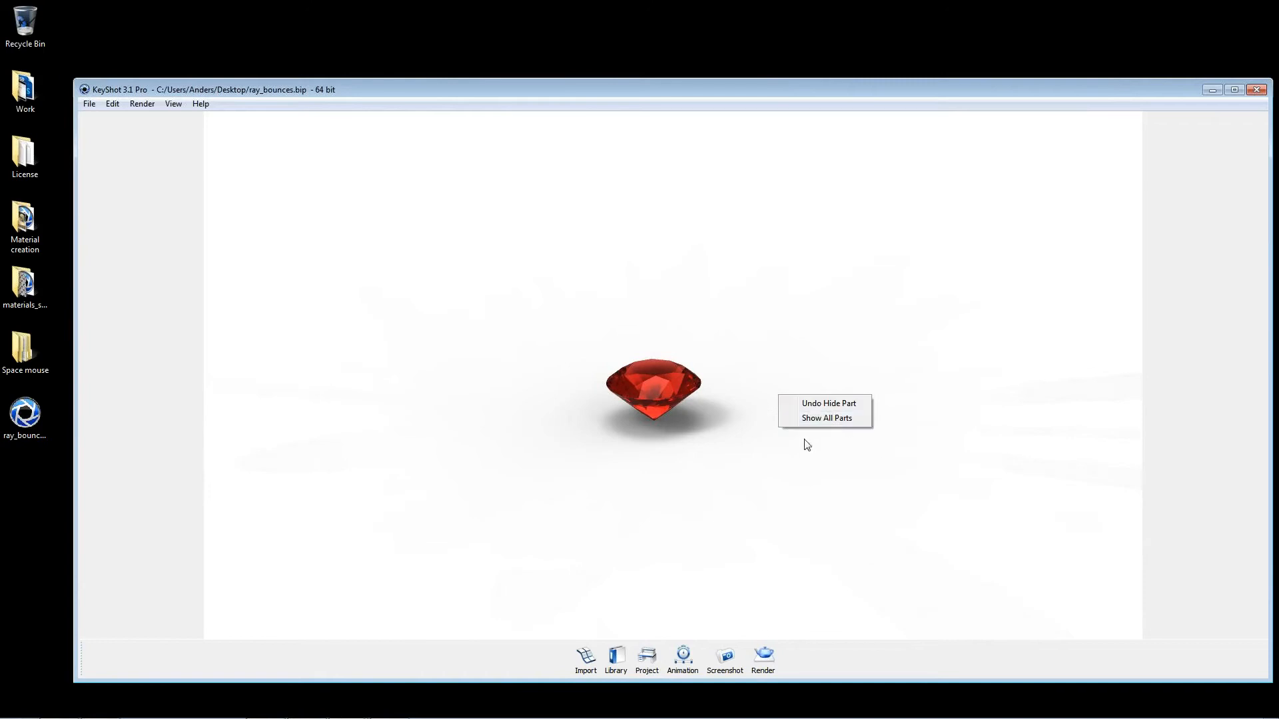
pyautogui.click(829, 418)
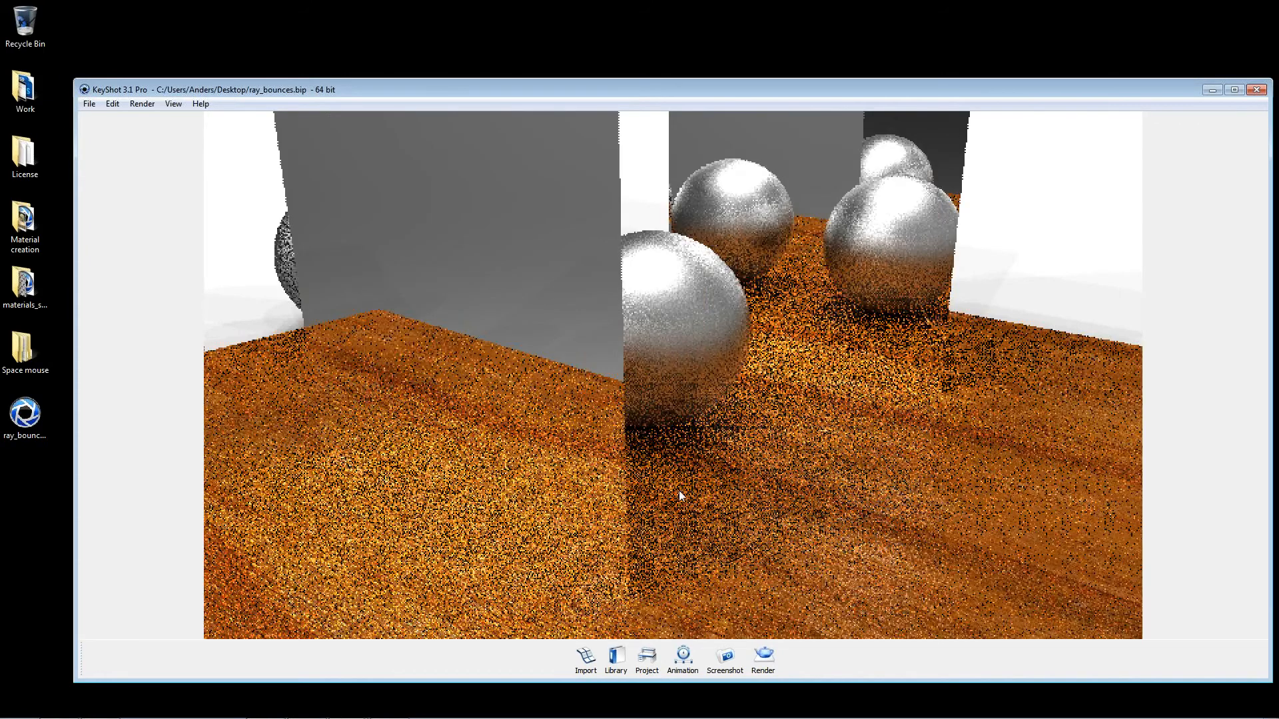
# Step: Hide the wood plane and the two front metal spheres, leaving the rear sphere and the diamond between the upright panels
pyautogui.rightClick(857, 505)
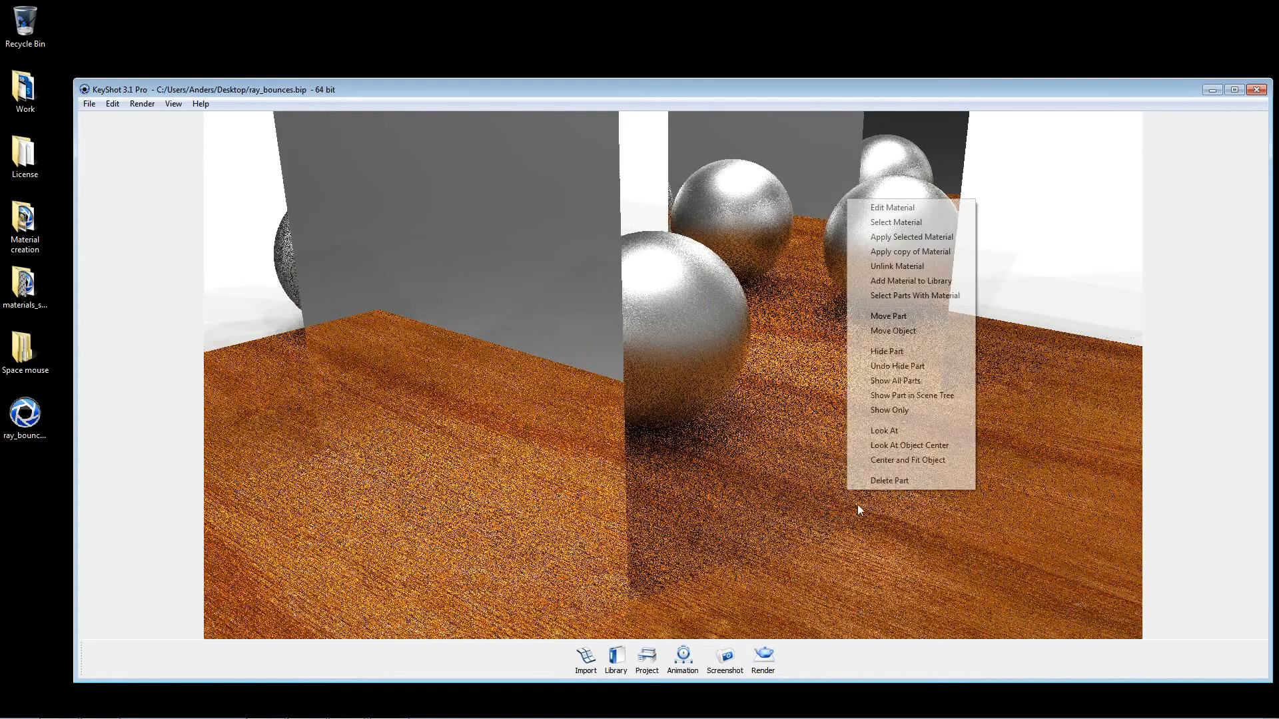
pyautogui.click(881, 351)
pyautogui.moveTo(873, 399); pyautogui.dragTo(690, 371)
pyautogui.rightClick(690, 333)
pyautogui.click(738, 485)
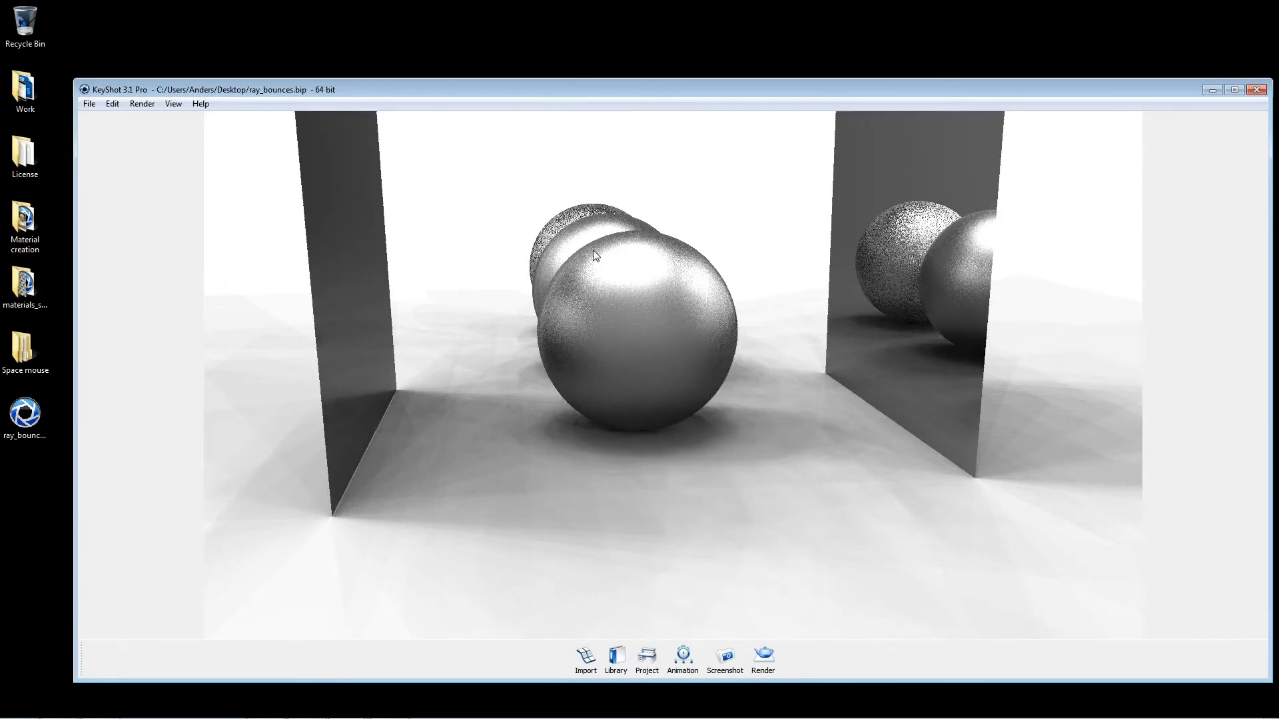
pyautogui.rightClick(585, 244)
pyautogui.click(632, 399)
pyautogui.rightClick(581, 228)
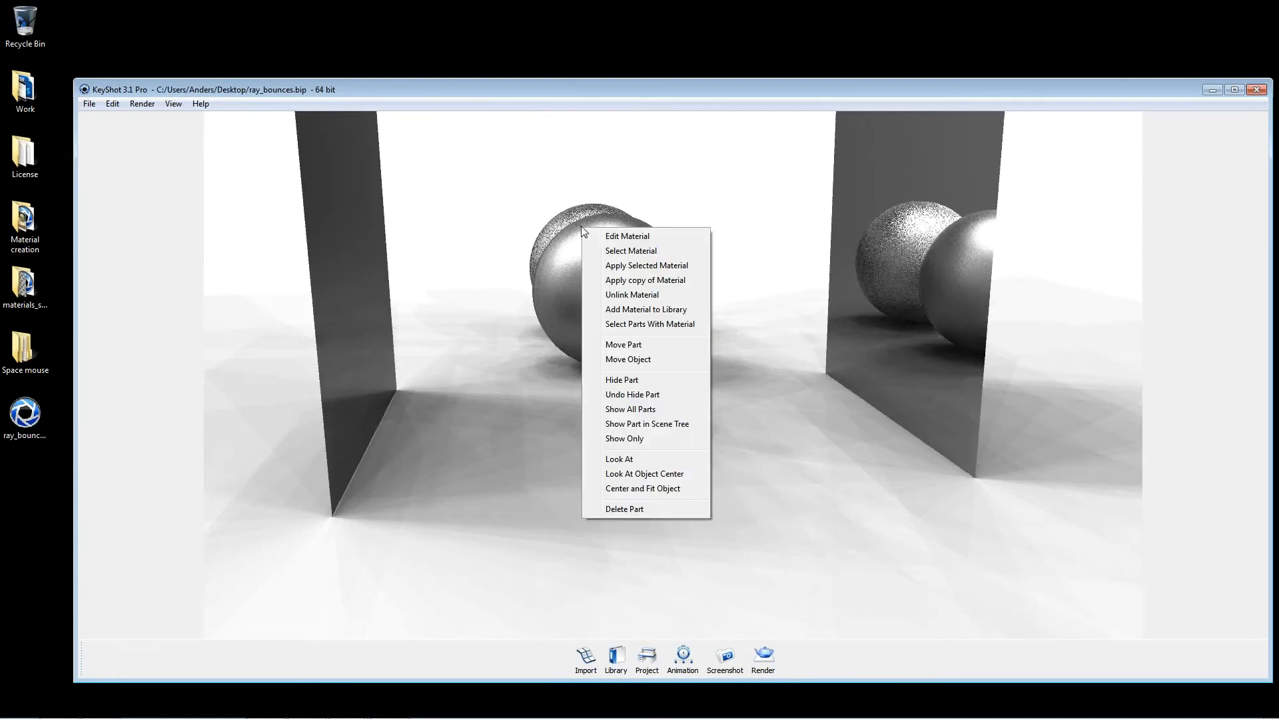
pyautogui.rightClick(563, 212)
pyautogui.click(603, 366)
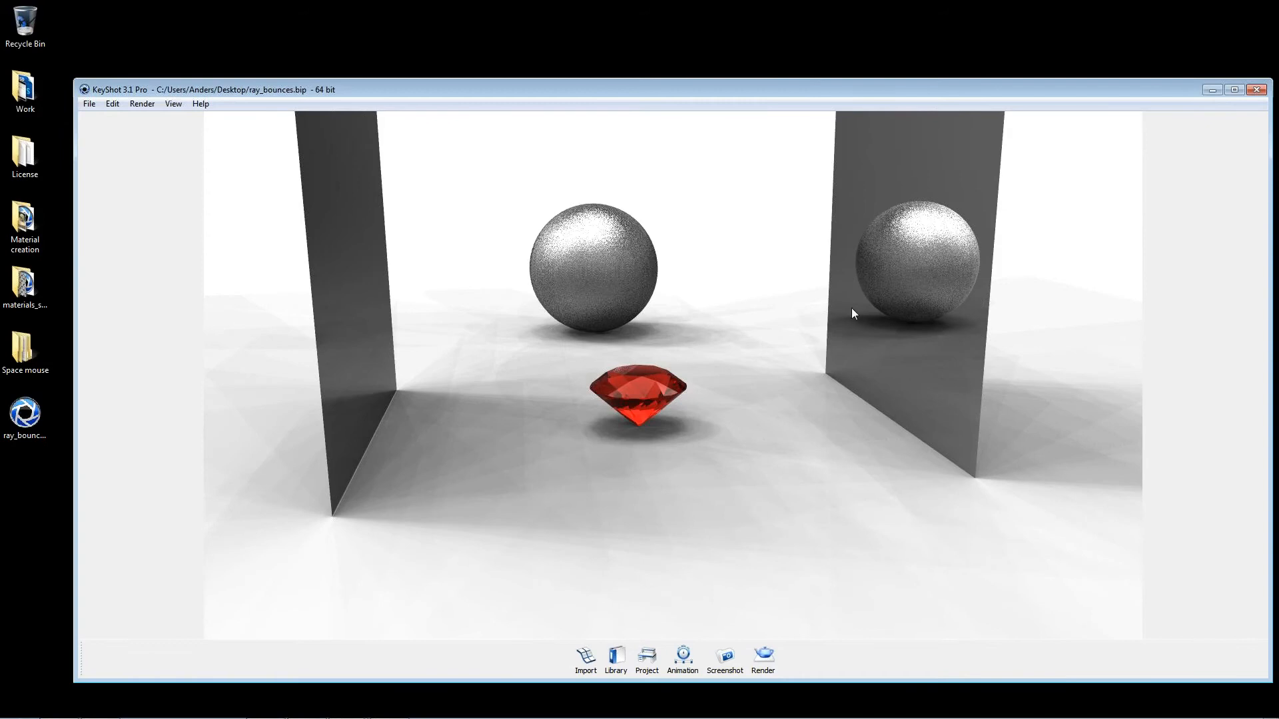
# Step: Change the material type of the reflective upright panels from Metal to Emissive
pyautogui.doubleClick(918, 297)
pyautogui.click(903, 155)
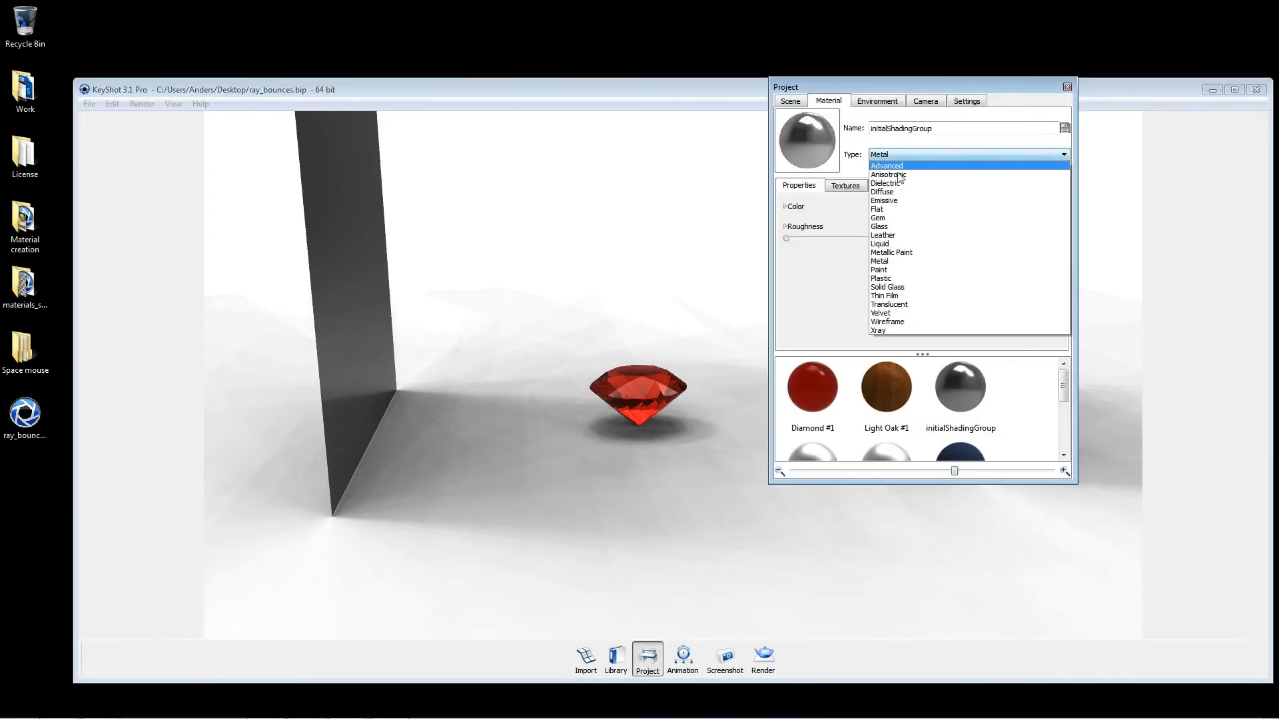
pyautogui.click(885, 201)
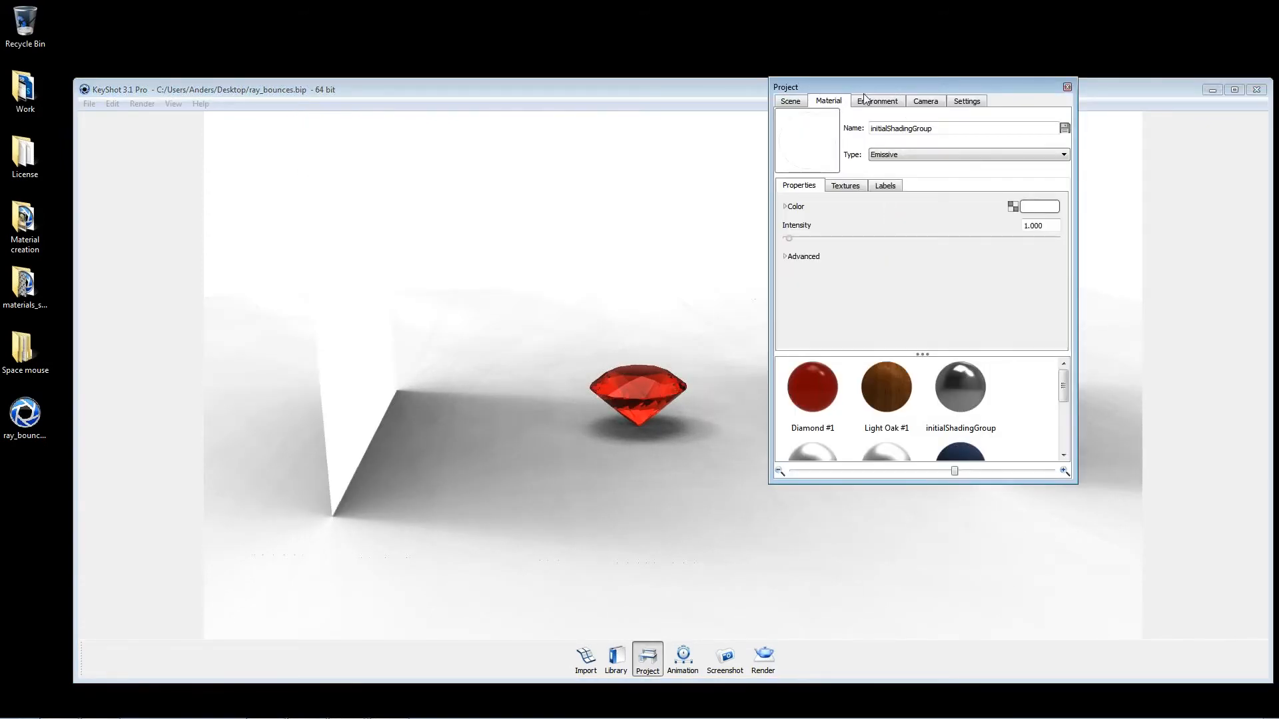
# Step: Move the project window clear of the diamond and enable ground indirect illumination in the quality settings
pyautogui.moveTo(874, 88); pyautogui.dragTo(891, 362)
pyautogui.click(984, 375)
pyautogui.moveTo(986, 360); pyautogui.dragTo(1068, 226)
pyautogui.moveTo(571, 445); pyautogui.dragTo(503, 378)
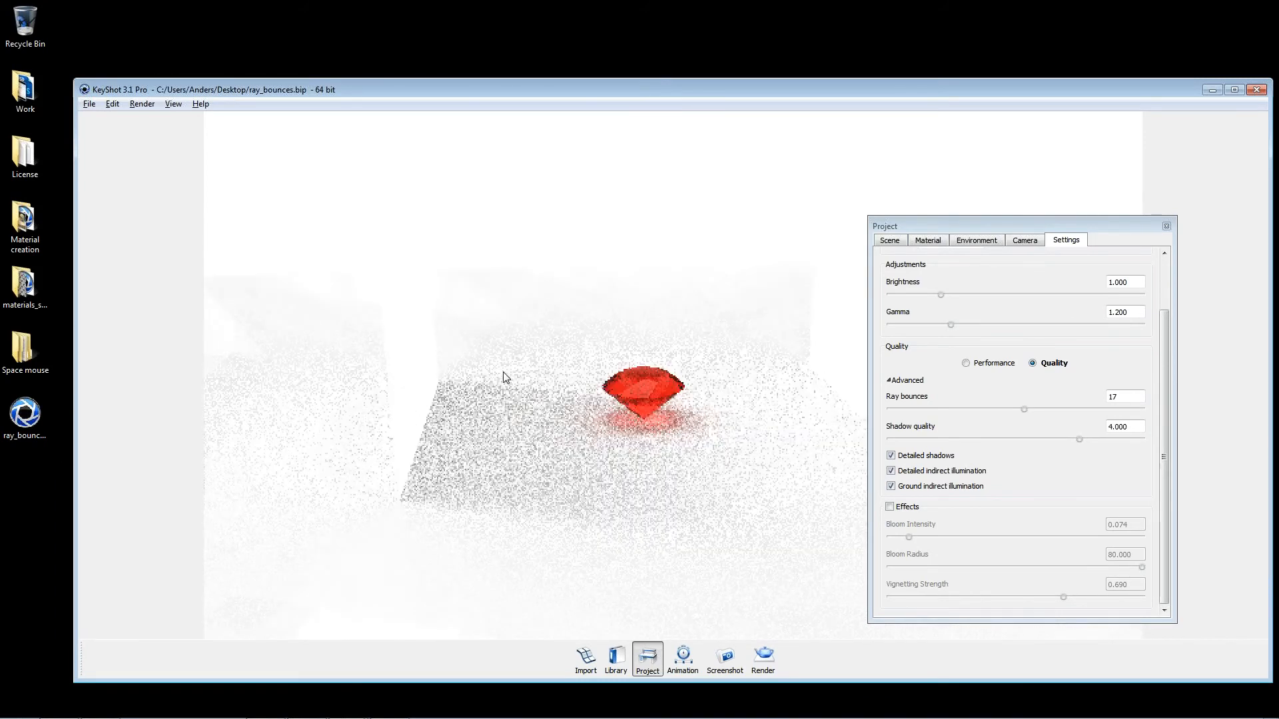
# Step: Try an intensity of 54.8 on the panels' emissive material, then reduce it to 3.4
pyautogui.doubleClick(428, 362)
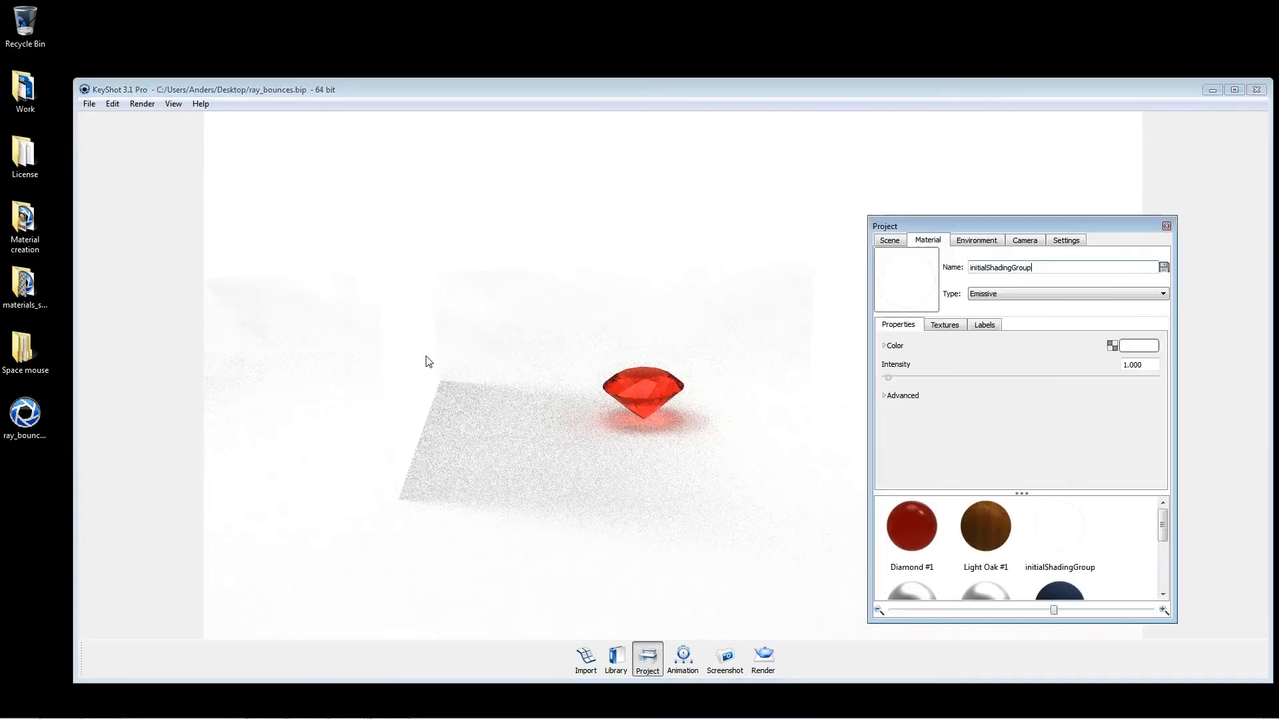
pyautogui.moveTo(888, 378); pyautogui.dragTo(1039, 399)
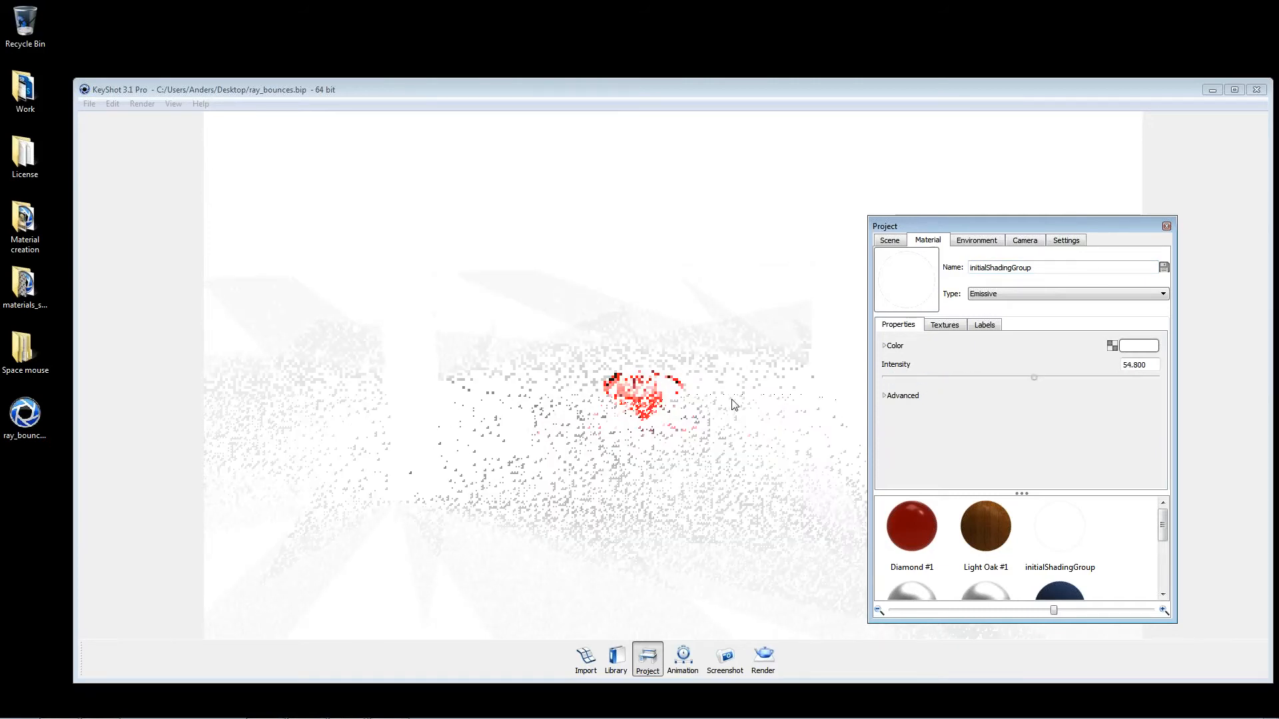
pyautogui.moveTo(1037, 377); pyautogui.dragTo(881, 381)
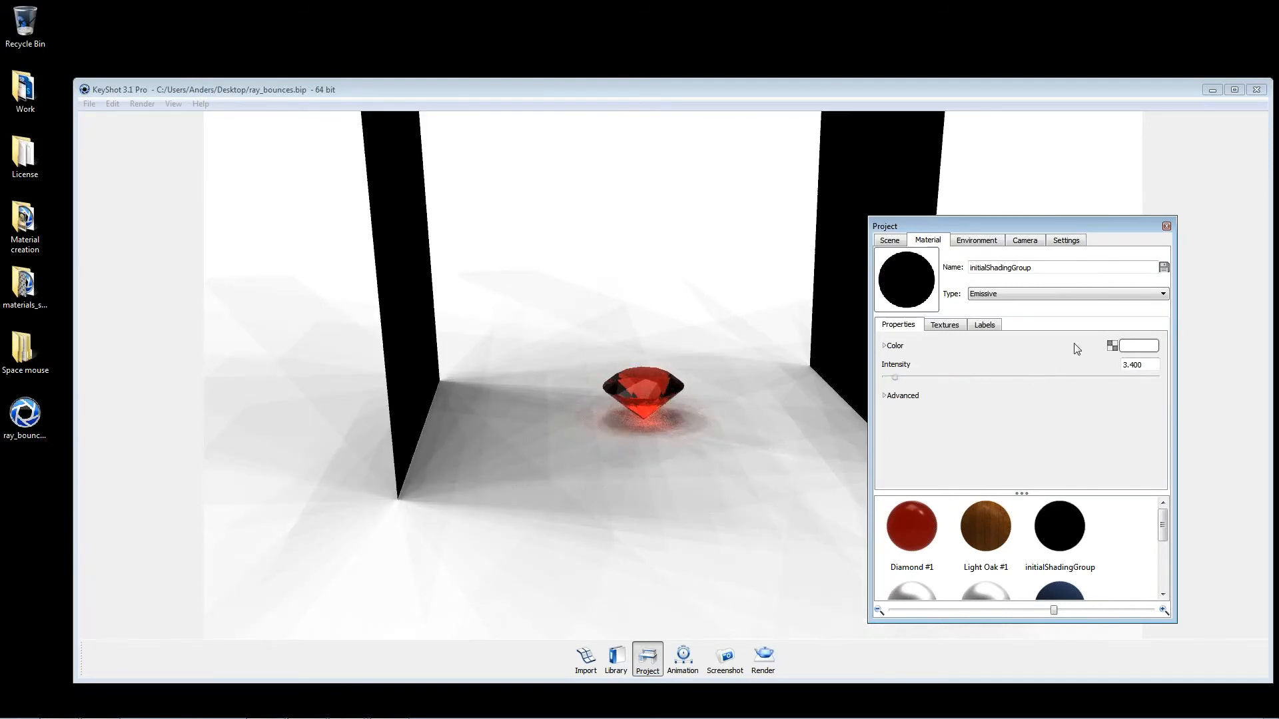
# Step: Set the panels' emissive color to a bright blue with hue 208, saturation 252 and value 255
pyautogui.click(1138, 346)
pyautogui.click(1085, 333)
pyautogui.click(1076, 321)
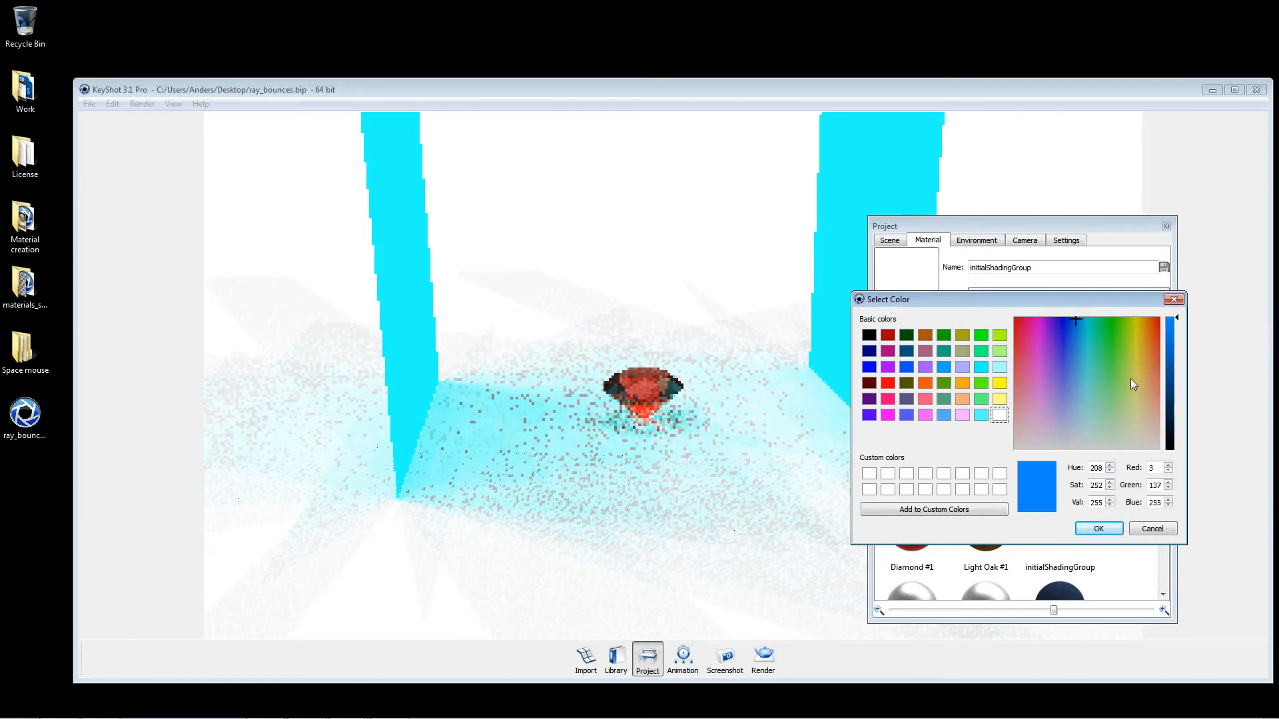
pyautogui.click(1100, 528)
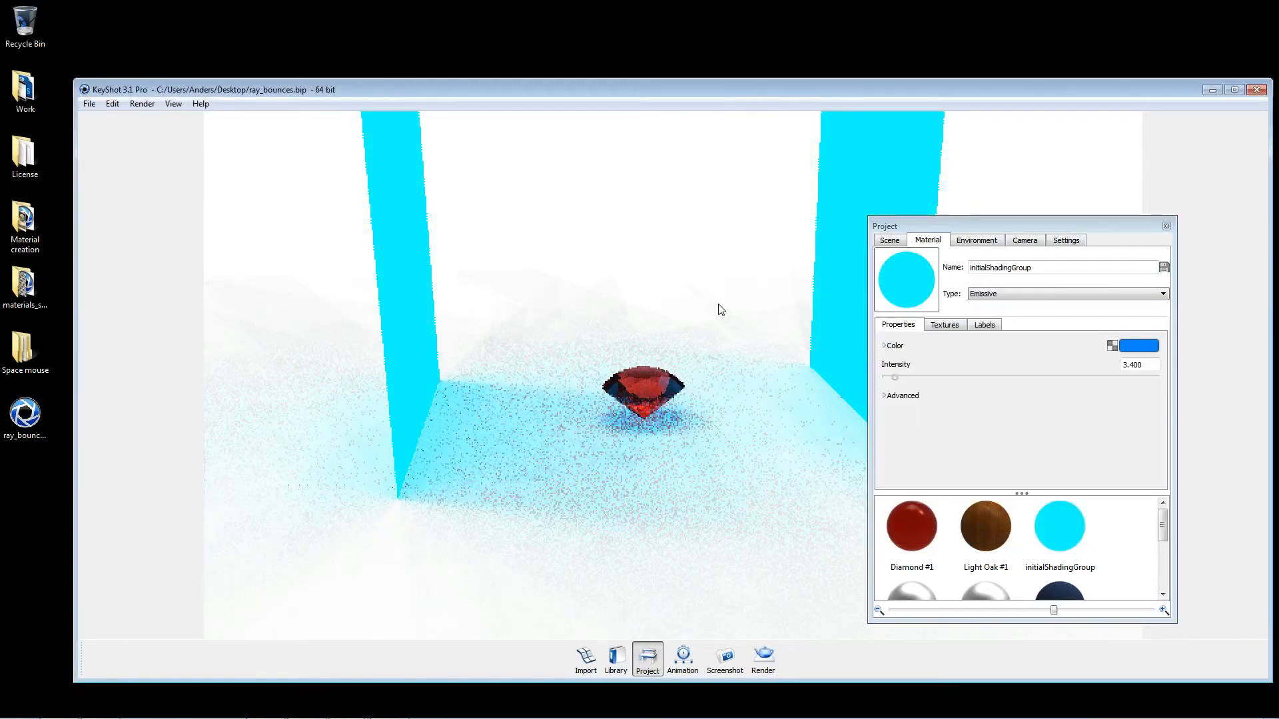
# Step: Set the environment's background color to black
pyautogui.click(976, 240)
pyautogui.click(924, 433)
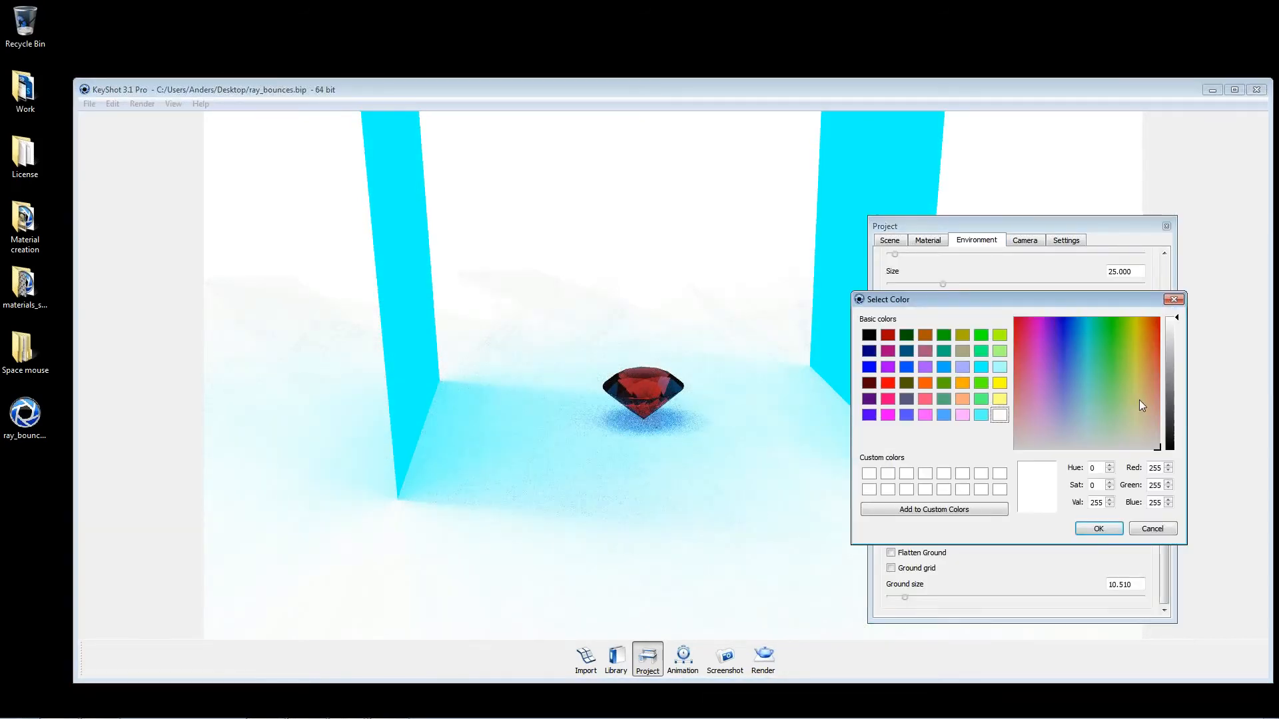
pyautogui.click(1176, 431)
pyautogui.click(1098, 529)
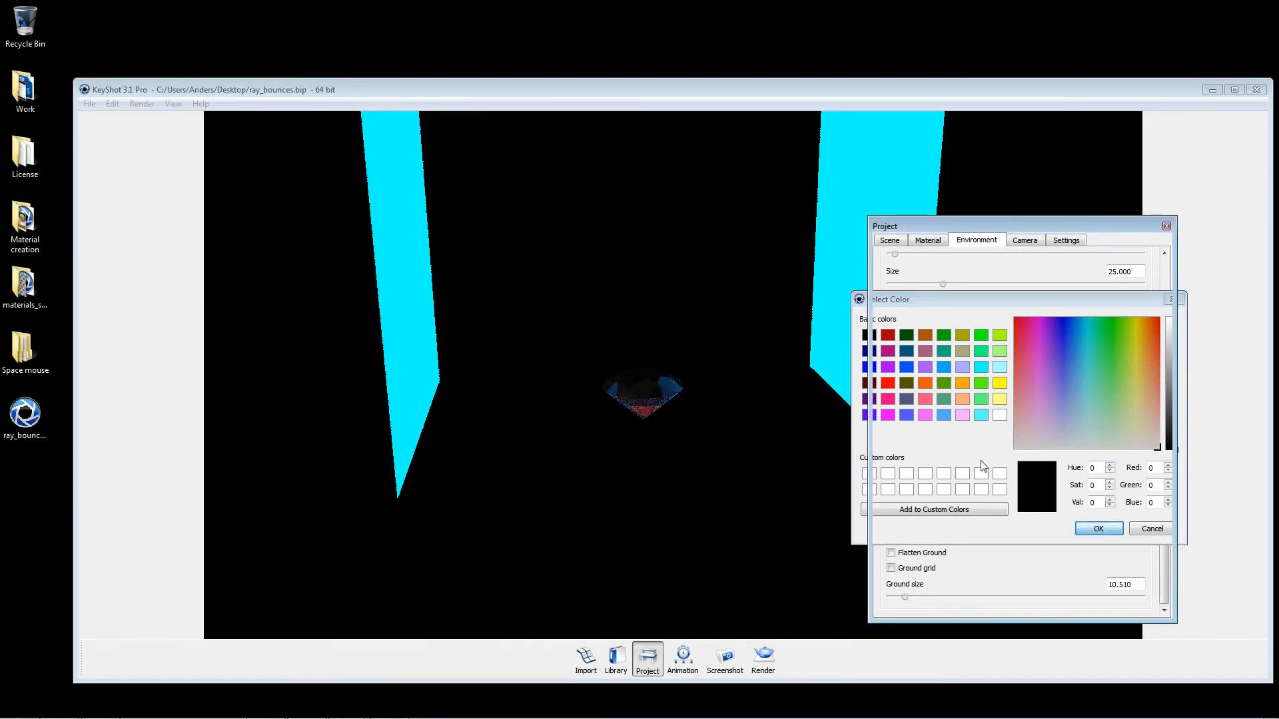
# Step: Turn off Visible in Shadows, Visible in Reflections and Visible to Camera for the panels' emissive material
pyautogui.doubleClick(845, 271)
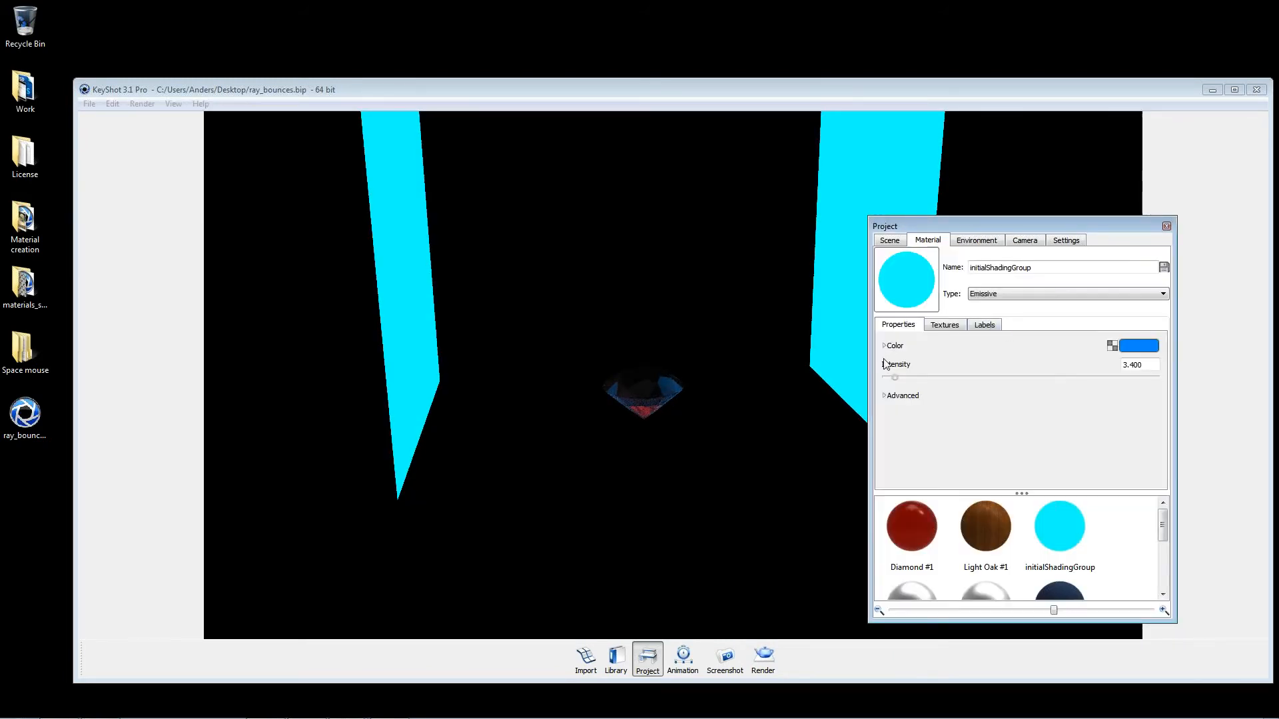
pyautogui.click(886, 396)
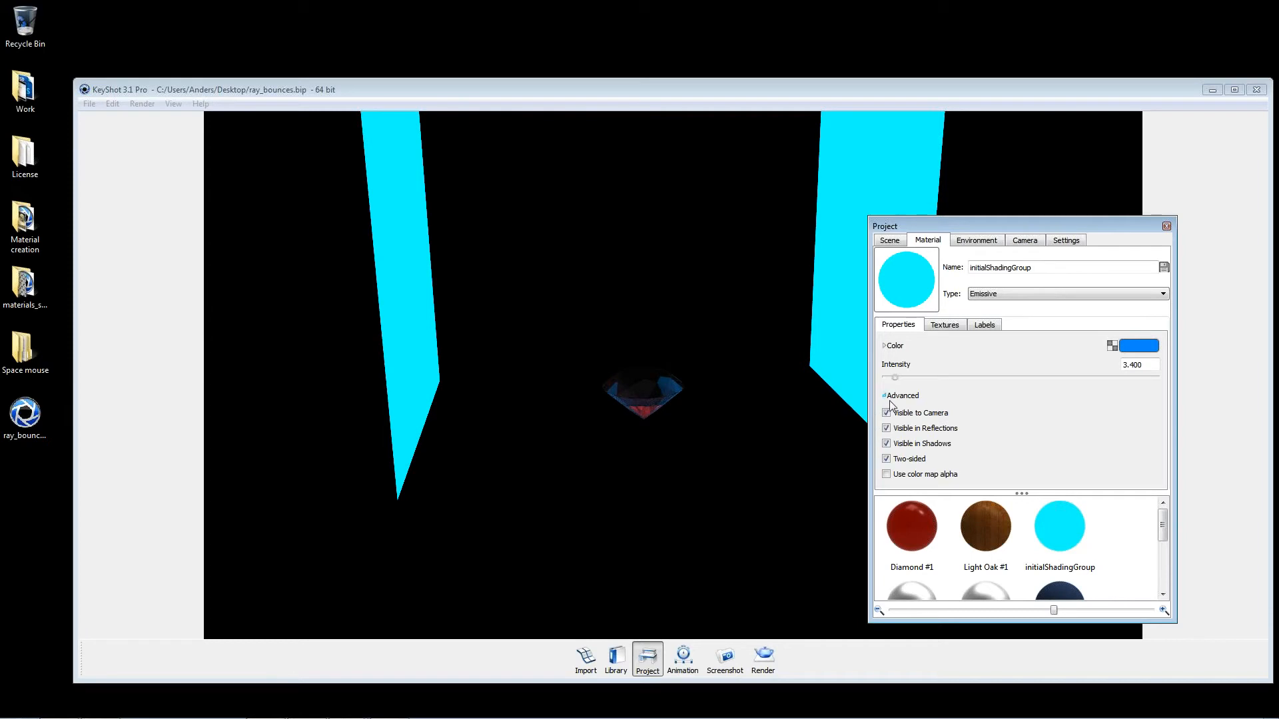
pyautogui.click(887, 444)
pyautogui.click(886, 428)
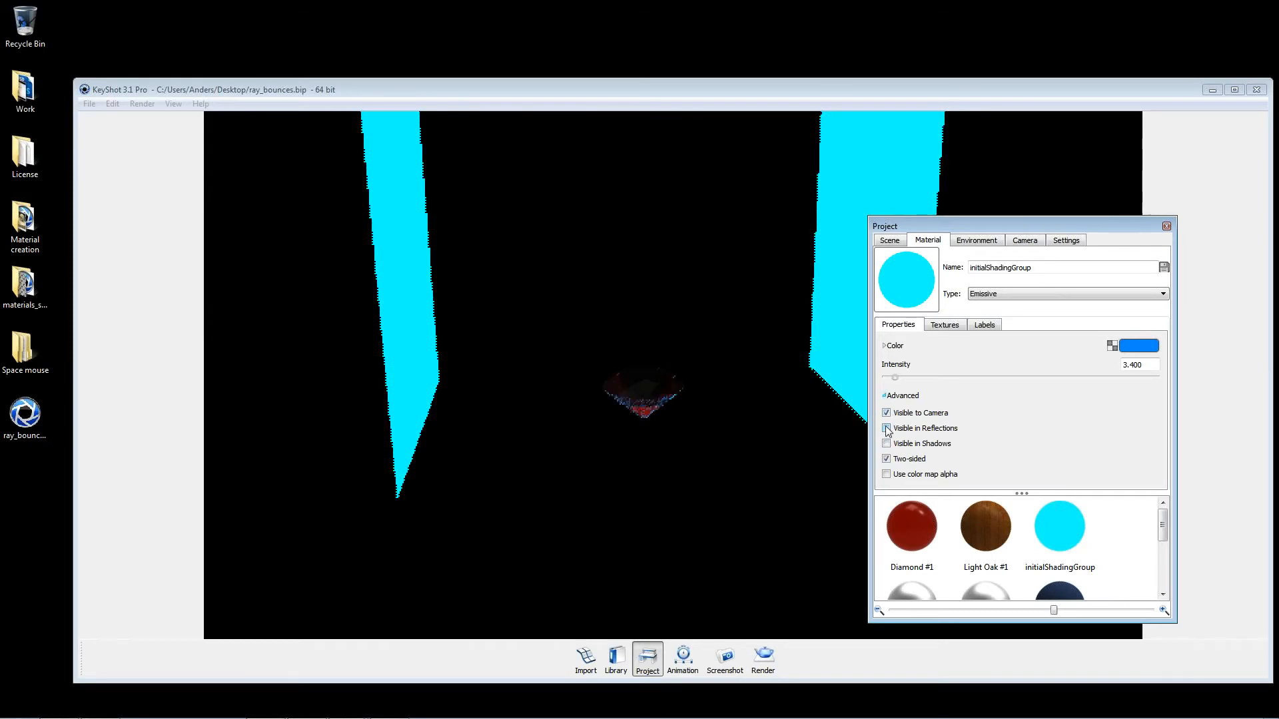
pyautogui.click(887, 413)
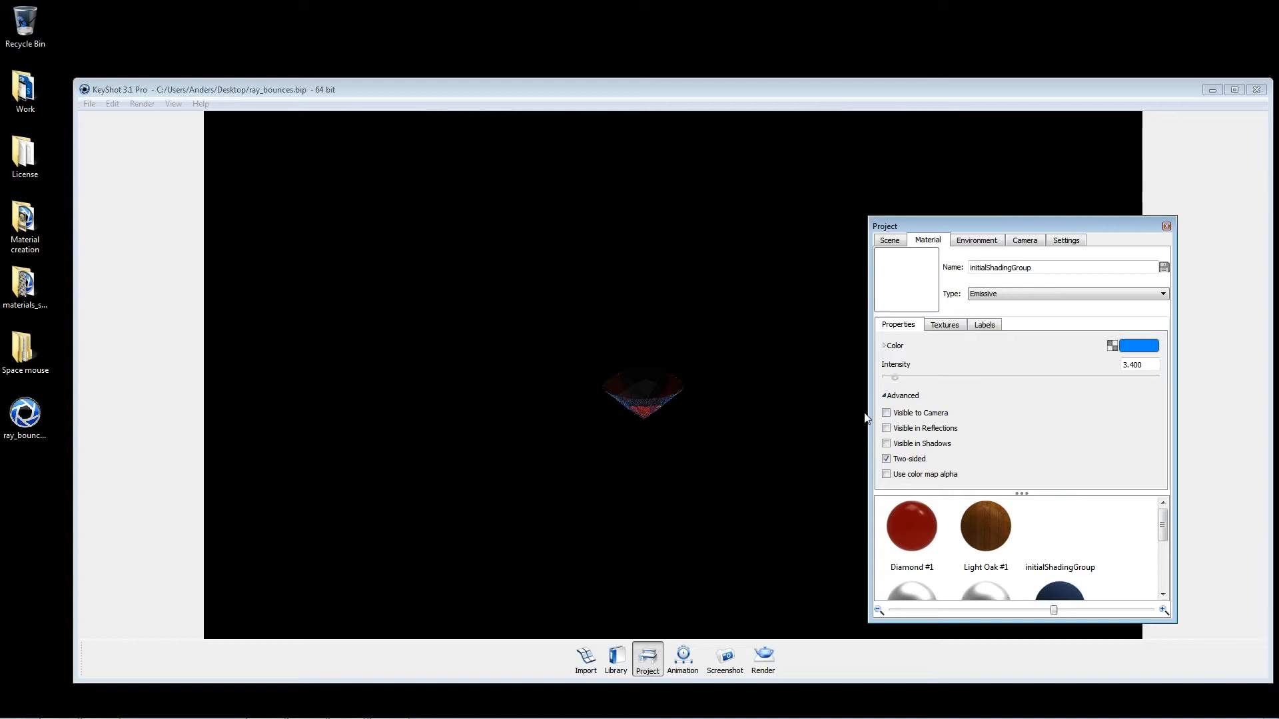
# Step: Turn the emissive material's camera, reflection and shadow visibility back on and set its intensity to 2.7
pyautogui.moveTo(924, 378)
pyautogui.mouseDown()
pyautogui.moveTo(944, 379)
pyautogui.moveTo(902, 379)
pyautogui.mouseUp()
pyautogui.click(886, 413)
pyautogui.click(886, 428)
pyautogui.click(886, 443)
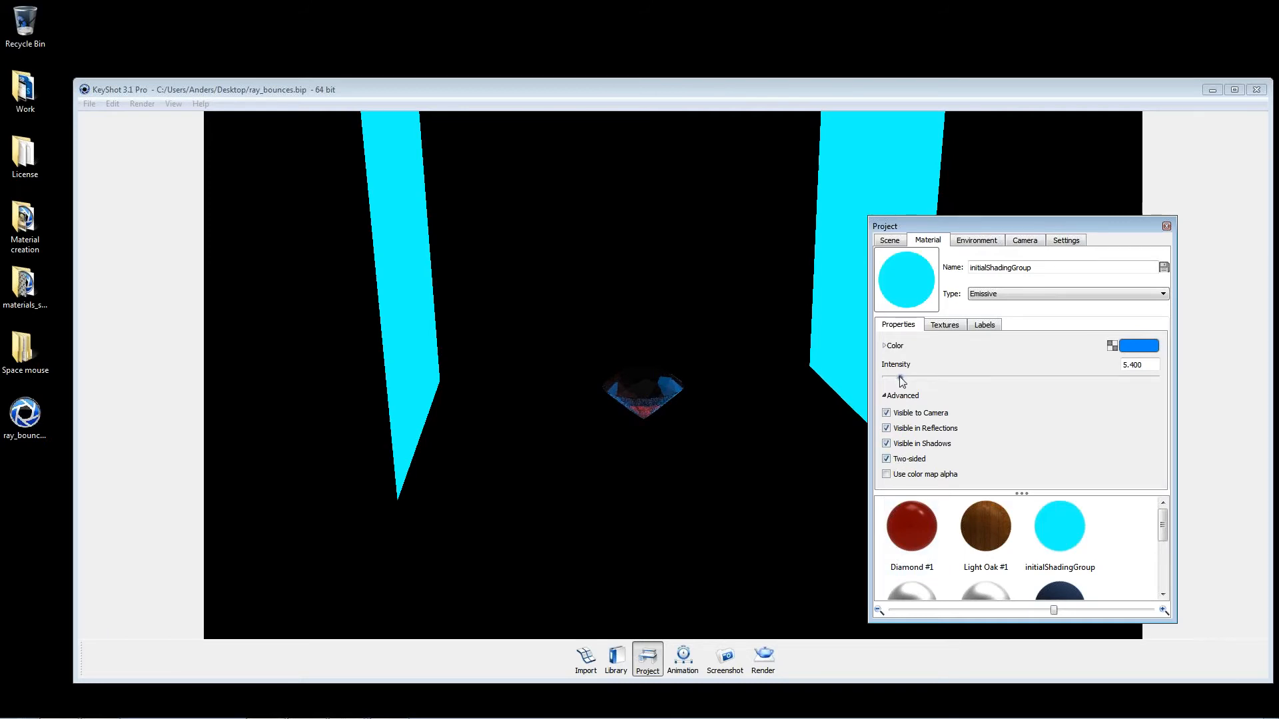
pyautogui.moveTo(900, 378)
pyautogui.mouseDown()
pyautogui.moveTo(873, 378)
pyautogui.moveTo(893, 382)
pyautogui.mouseUp()
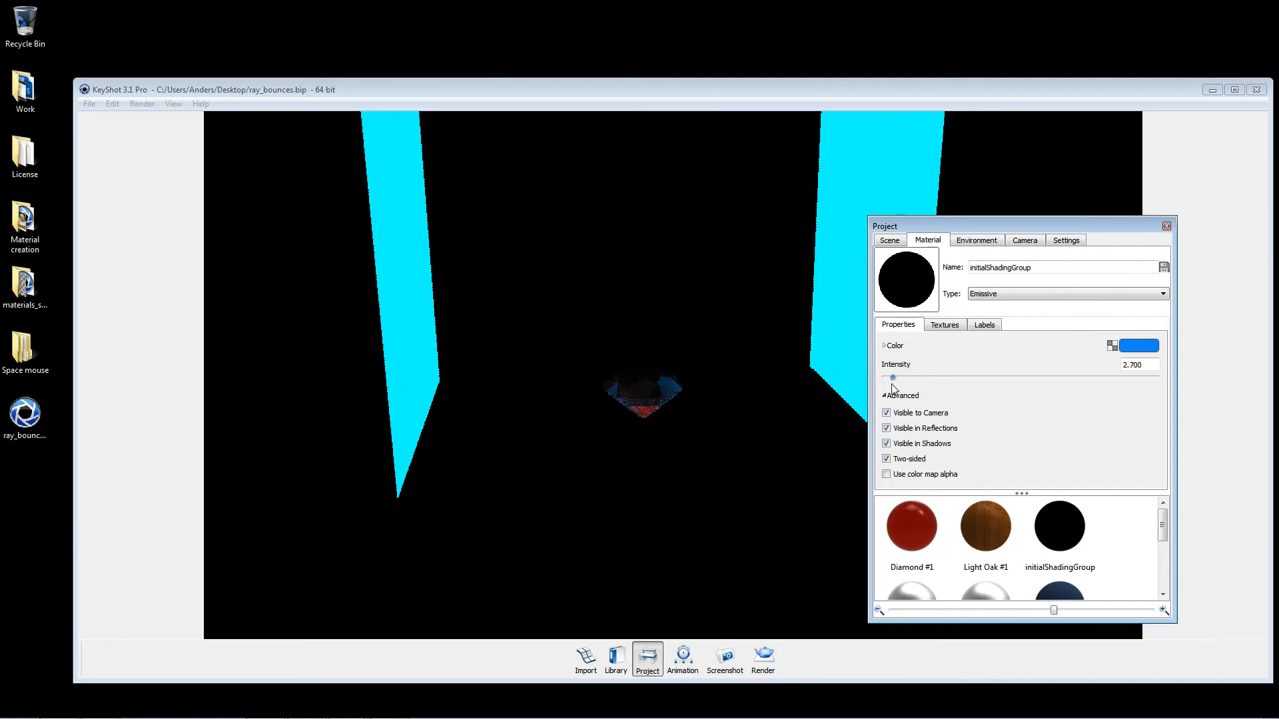
# Step: Set the environment's background color back to white
pyautogui.click(986, 248)
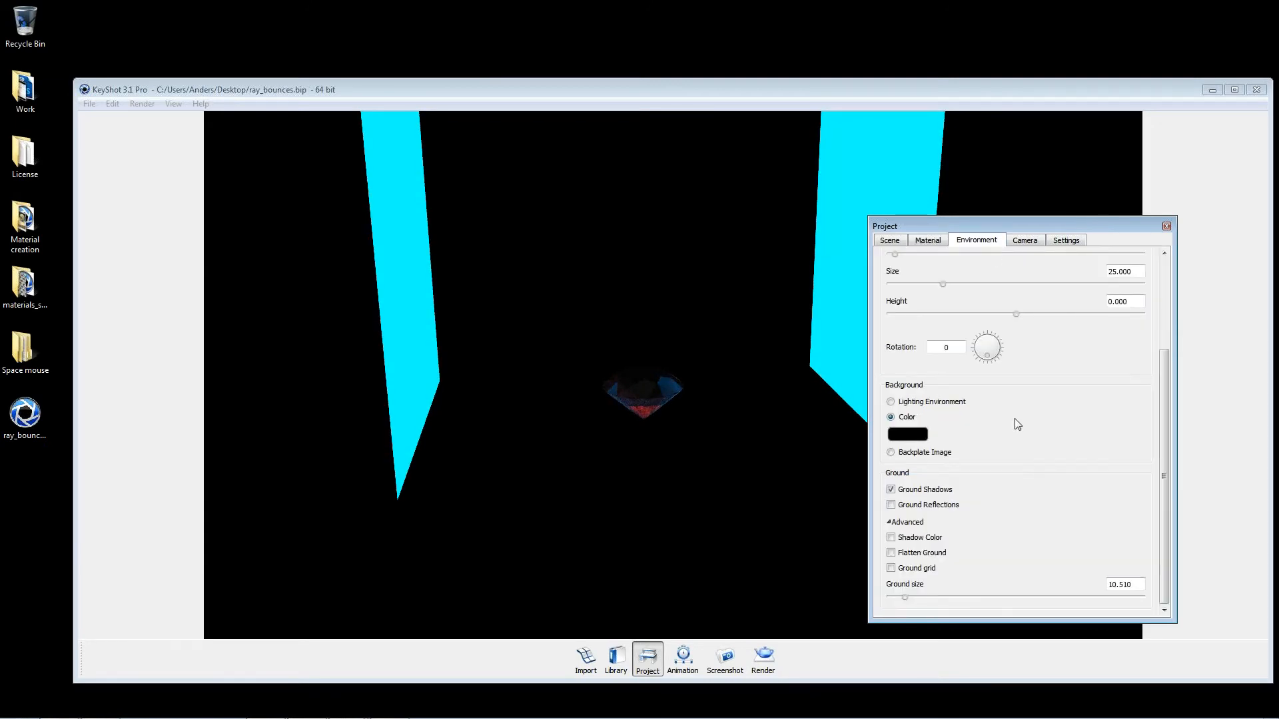
pyautogui.click(939, 437)
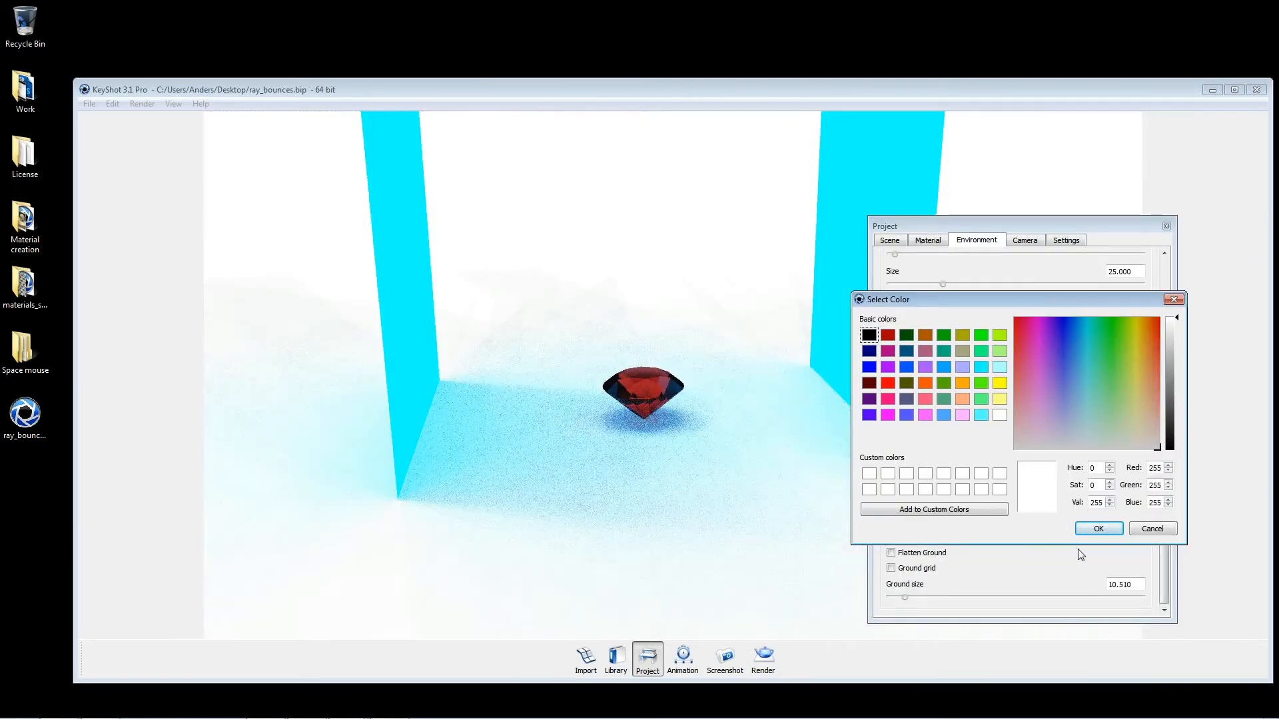
pyautogui.click(1096, 529)
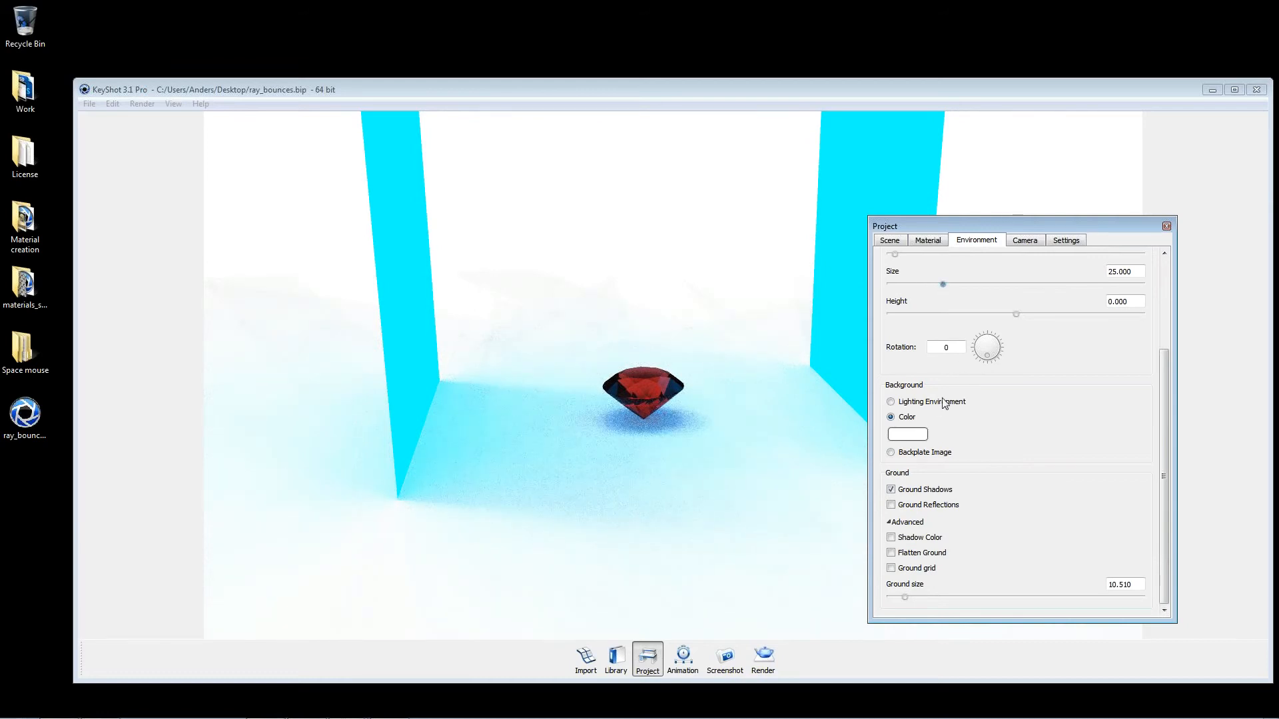
pyautogui.scroll(3, 926, 566)
# Step: Set the panels' emissive intensity to 0, make them invisible to the camera, and close the project window
pyautogui.click(929, 241)
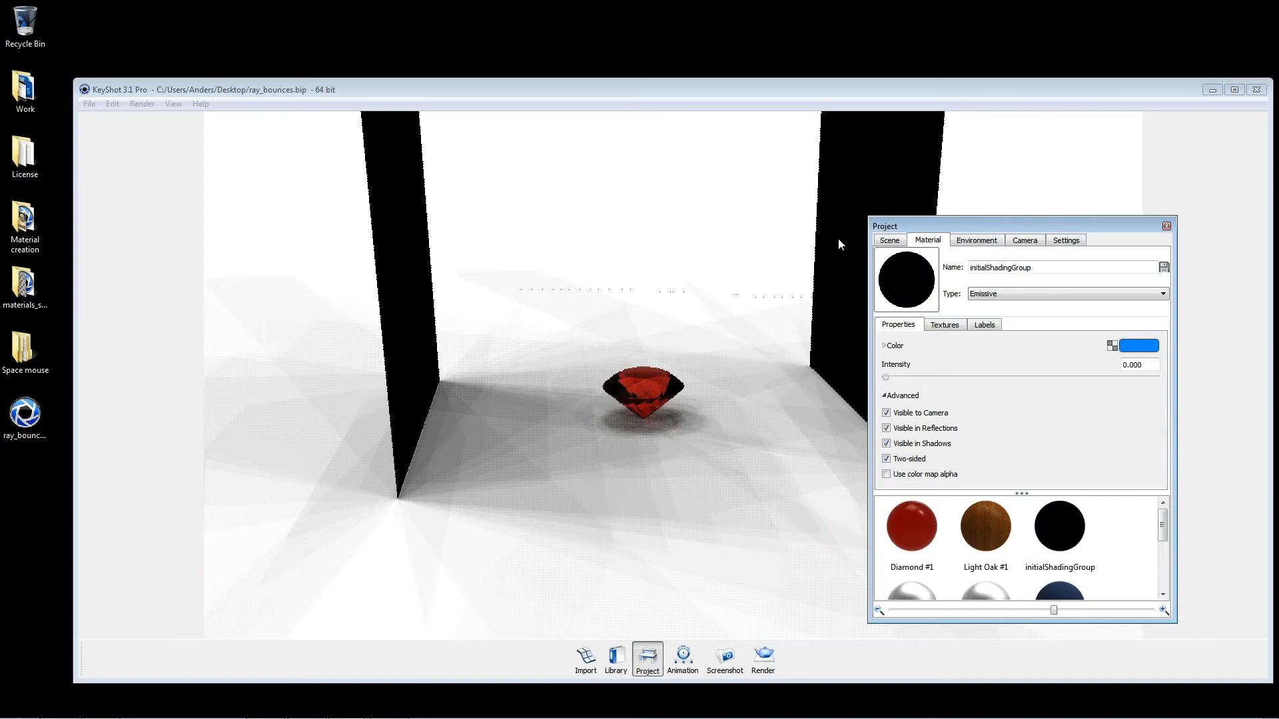
pyautogui.click(887, 413)
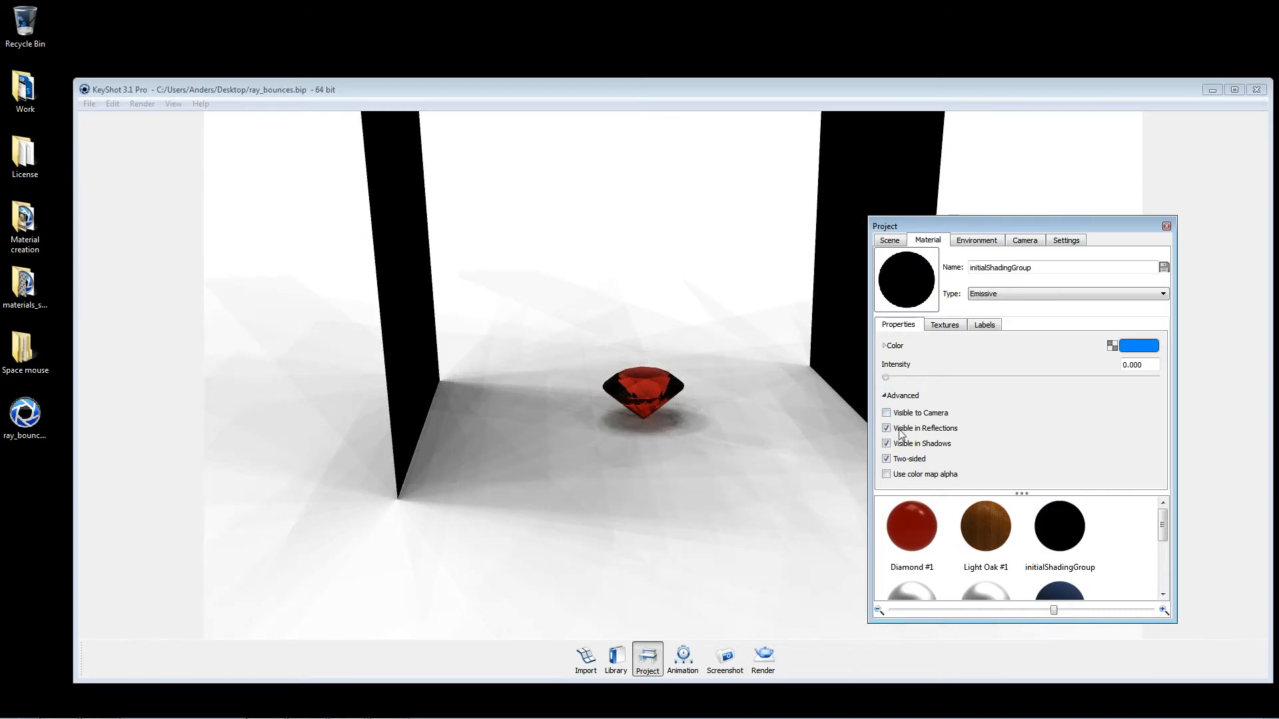
pyautogui.moveTo(480, 431); pyautogui.dragTo(625, 456)
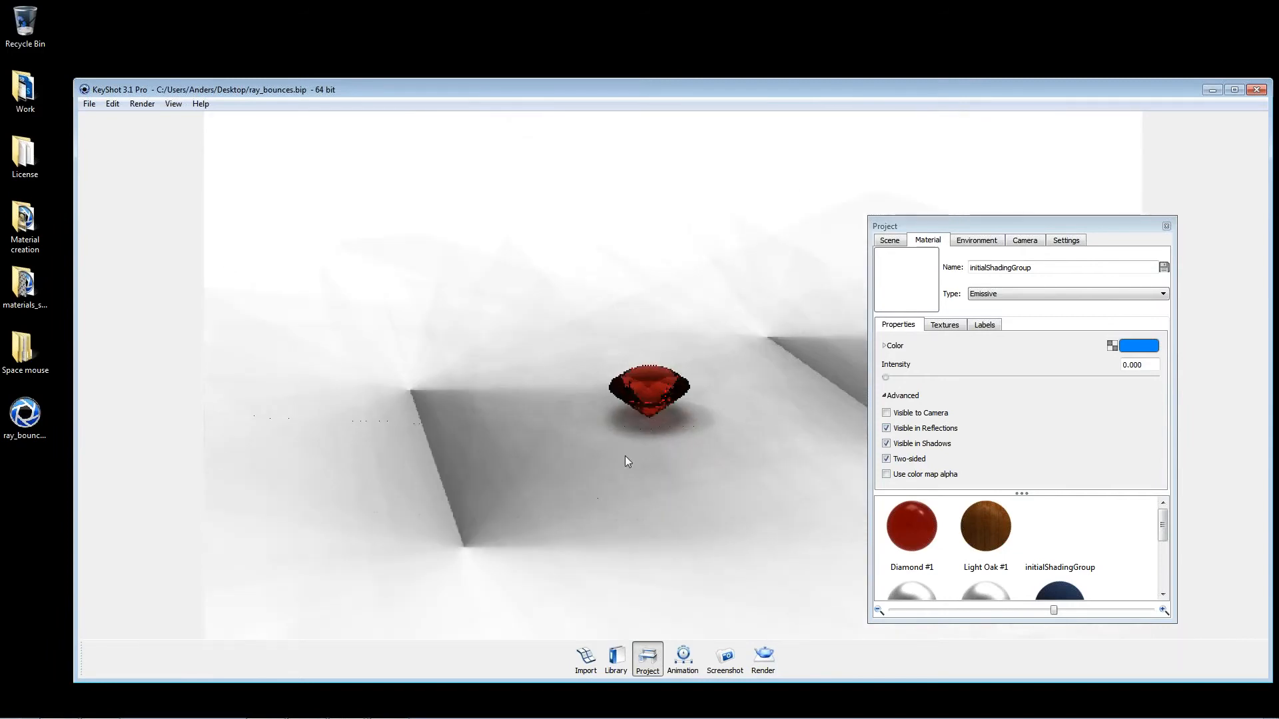
pyautogui.moveTo(571, 345); pyautogui.dragTo(686, 264)
pyautogui.click(1166, 225)
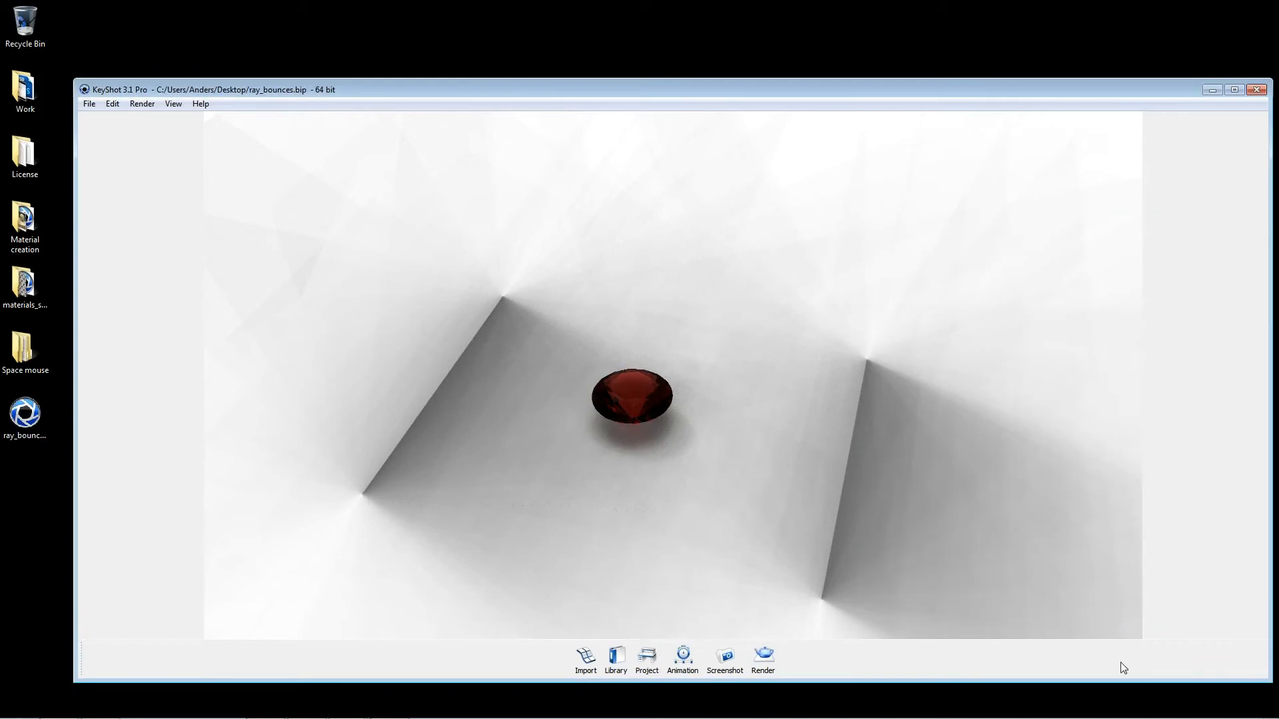
# Step: Show all hidden parts and view the spheres on the wood plane from a low angle
pyautogui.rightClick(809, 331)
pyautogui.click(1018, 478)
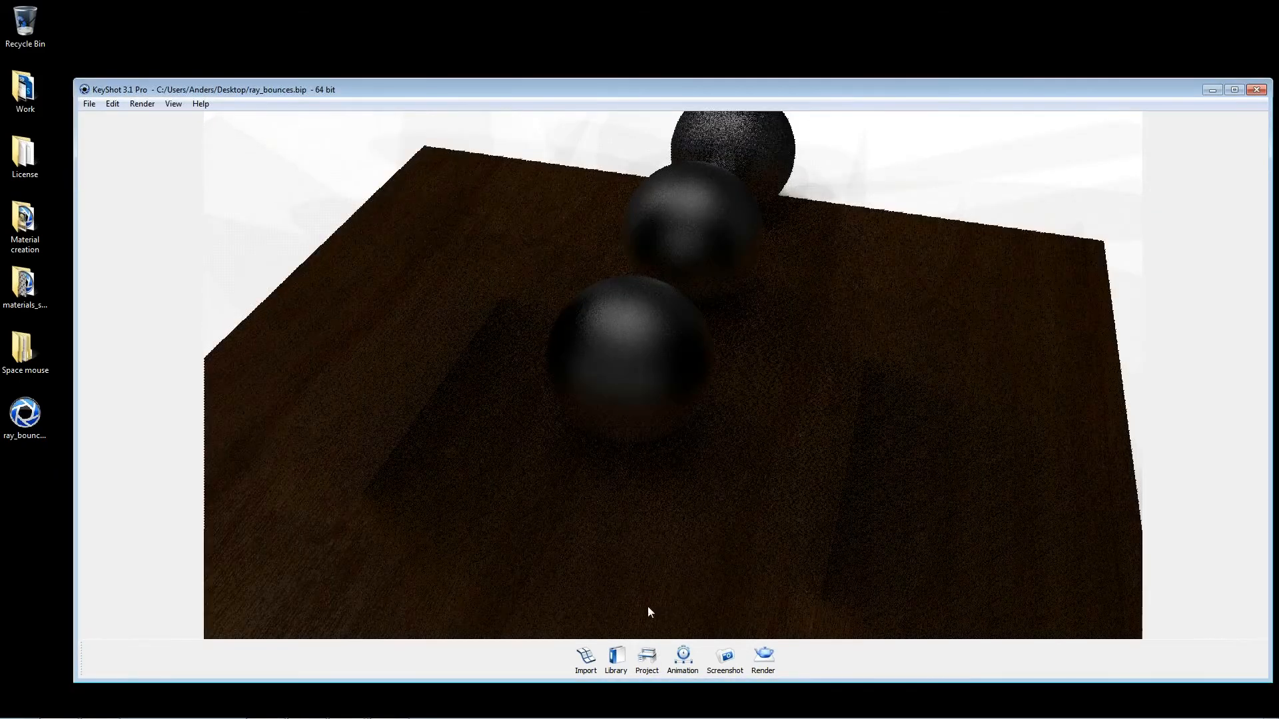
pyautogui.moveTo(650, 612); pyautogui.dragTo(714, 400)
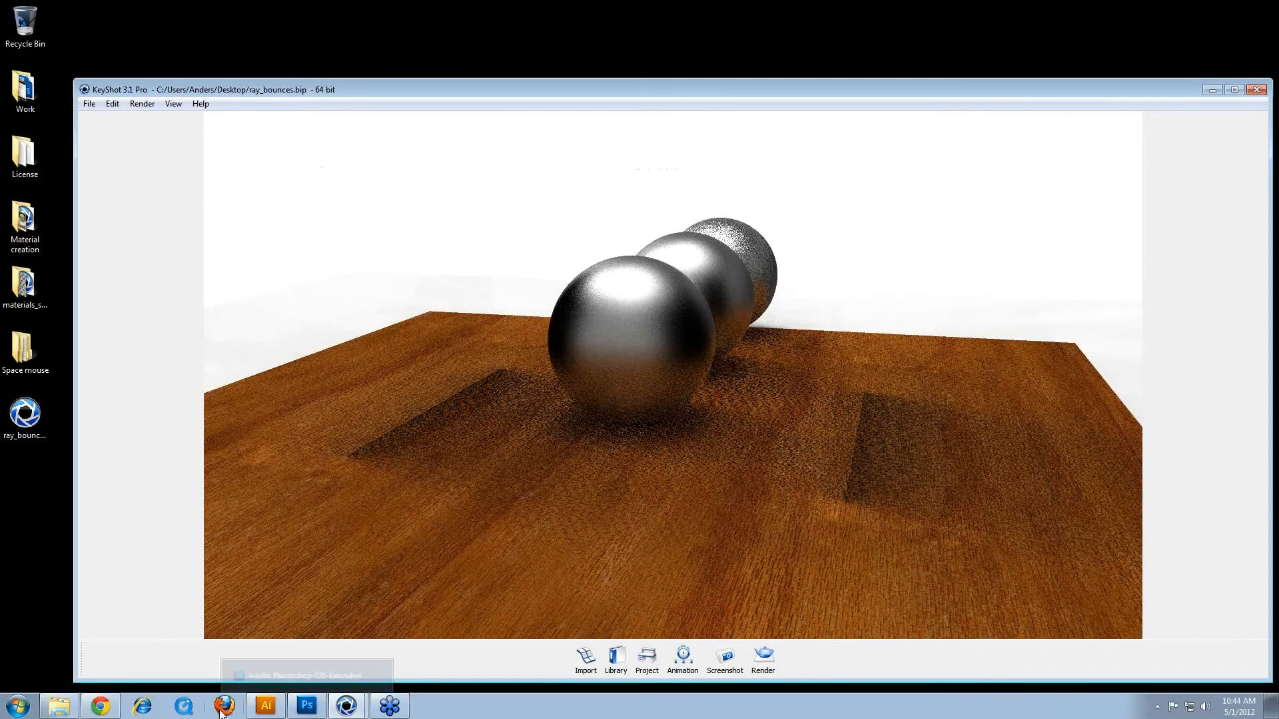
pyautogui.click(399, 711)
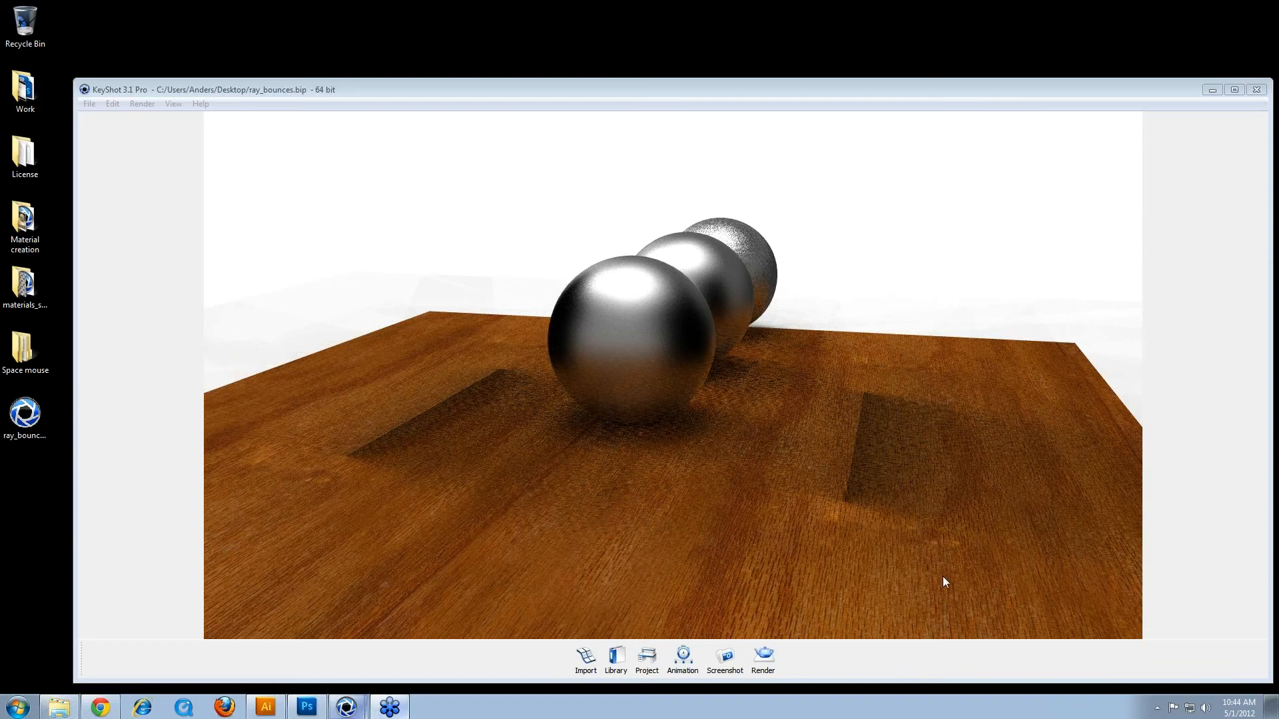
pyautogui.click(714, 438)
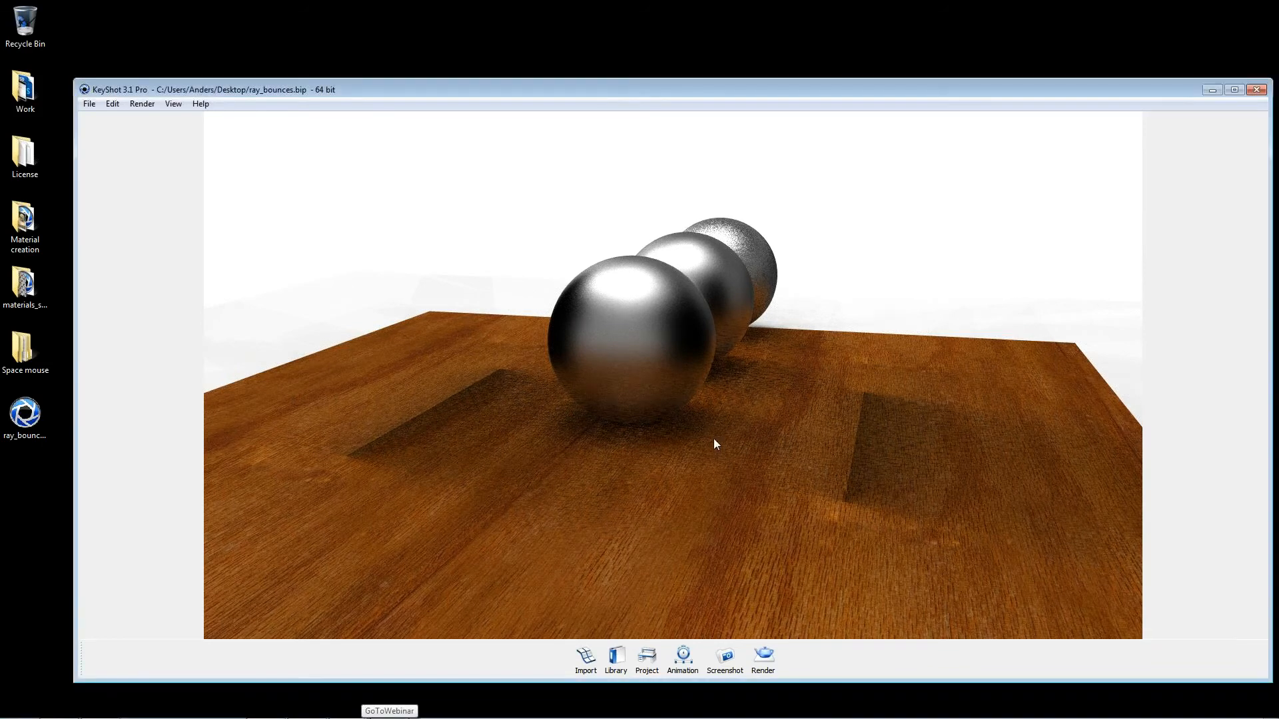
# Step: Open the render options and set the render quality mode to Maximum time
pyautogui.moveTo(714, 438); pyautogui.dragTo(749, 552)
pyautogui.click(773, 665)
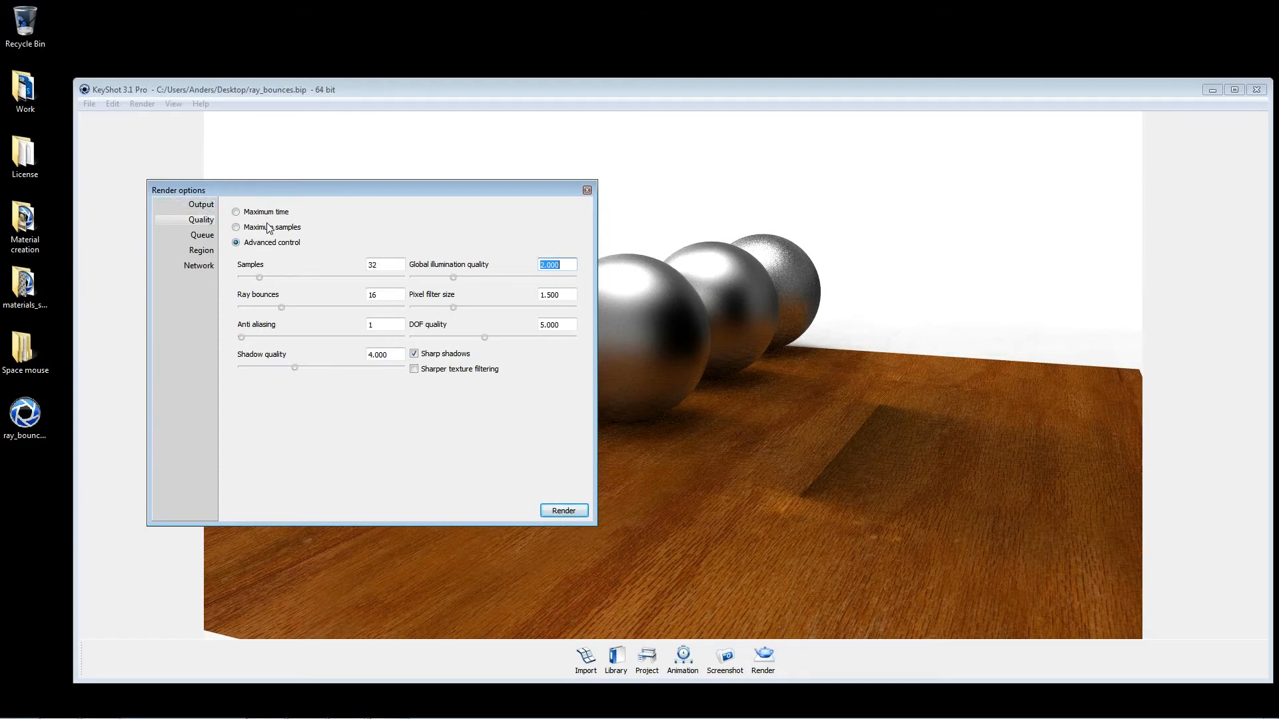
pyautogui.click(235, 212)
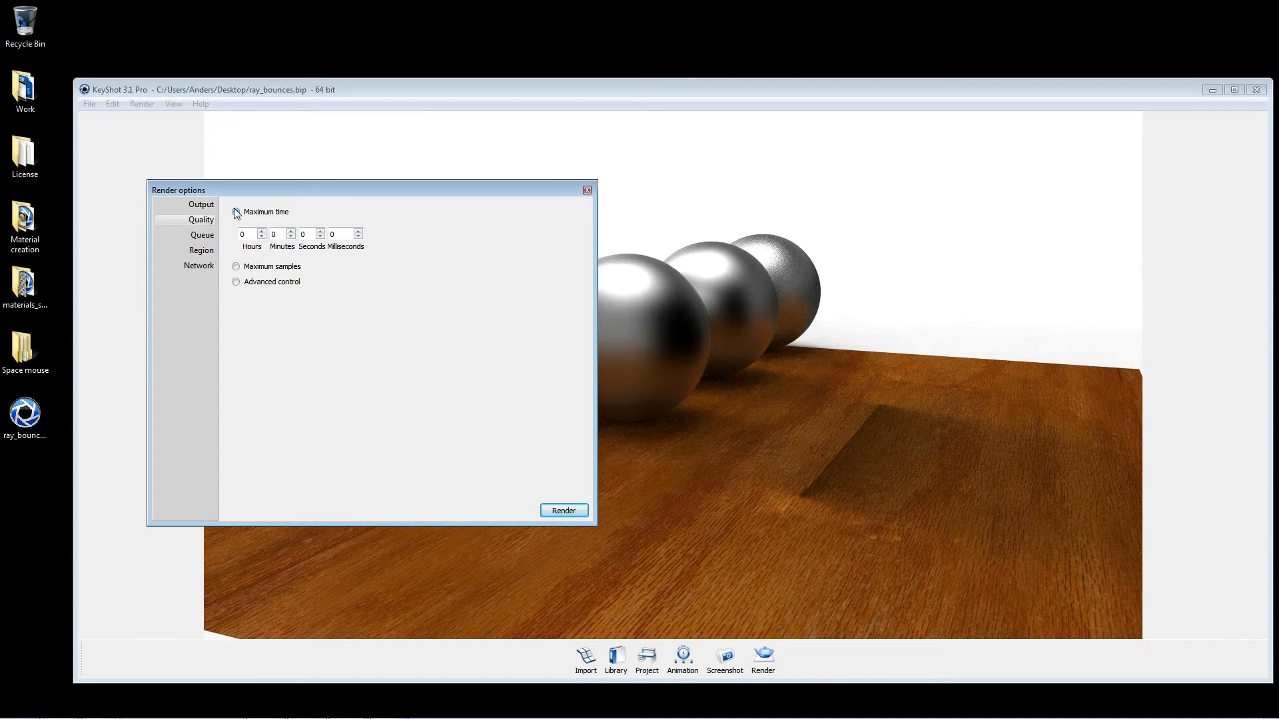
# Step: Set the maximum render time to 0 hours and 50 minutes
pyautogui.click(237, 213)
pyautogui.press('Tab')
pyautogui.press('Tab')
pyautogui.hotkey('shift', 'Tab')
pyautogui.write('0')
pyautogui.press('Tab')
pyautogui.write('50')
# Step: Open the project's real-time settings beside the render options and compare their quality values with the Advanced control and Maximum time modes
pyautogui.click(646, 658)
pyautogui.click(1066, 242)
pyautogui.moveTo(993, 230); pyautogui.dragTo(831, 132)
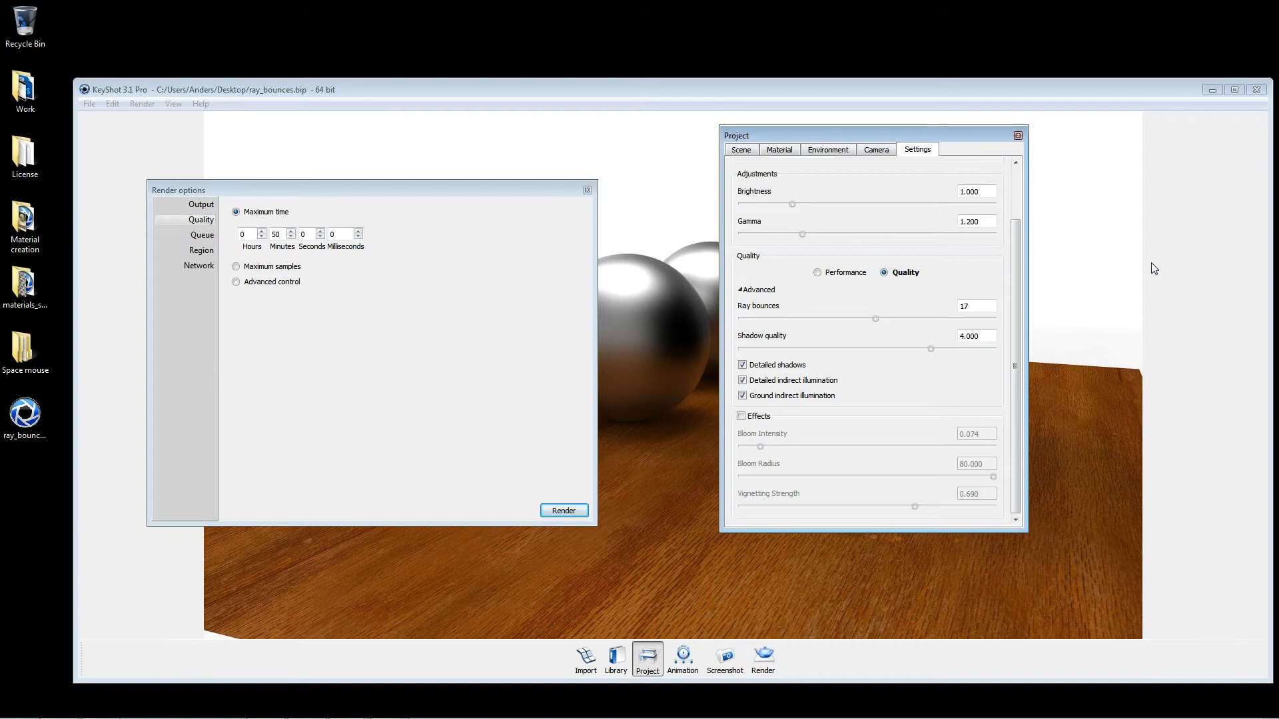
pyautogui.click(274, 283)
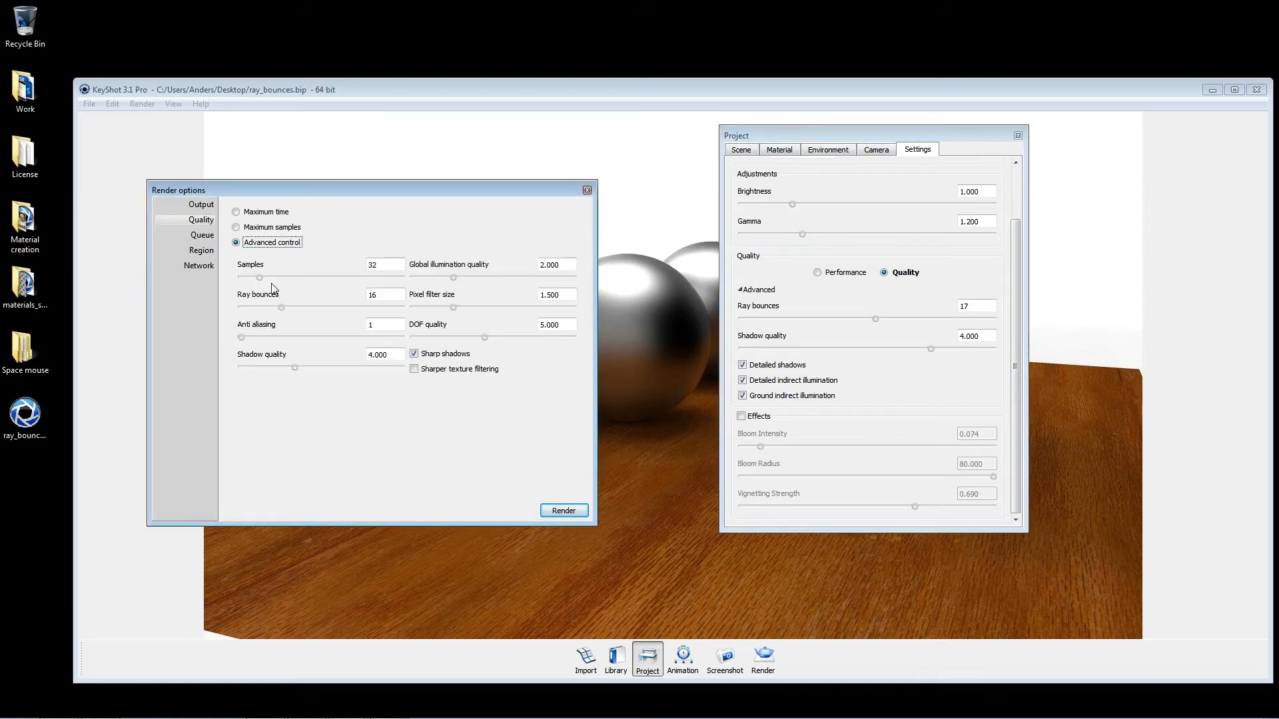
pyautogui.click(266, 212)
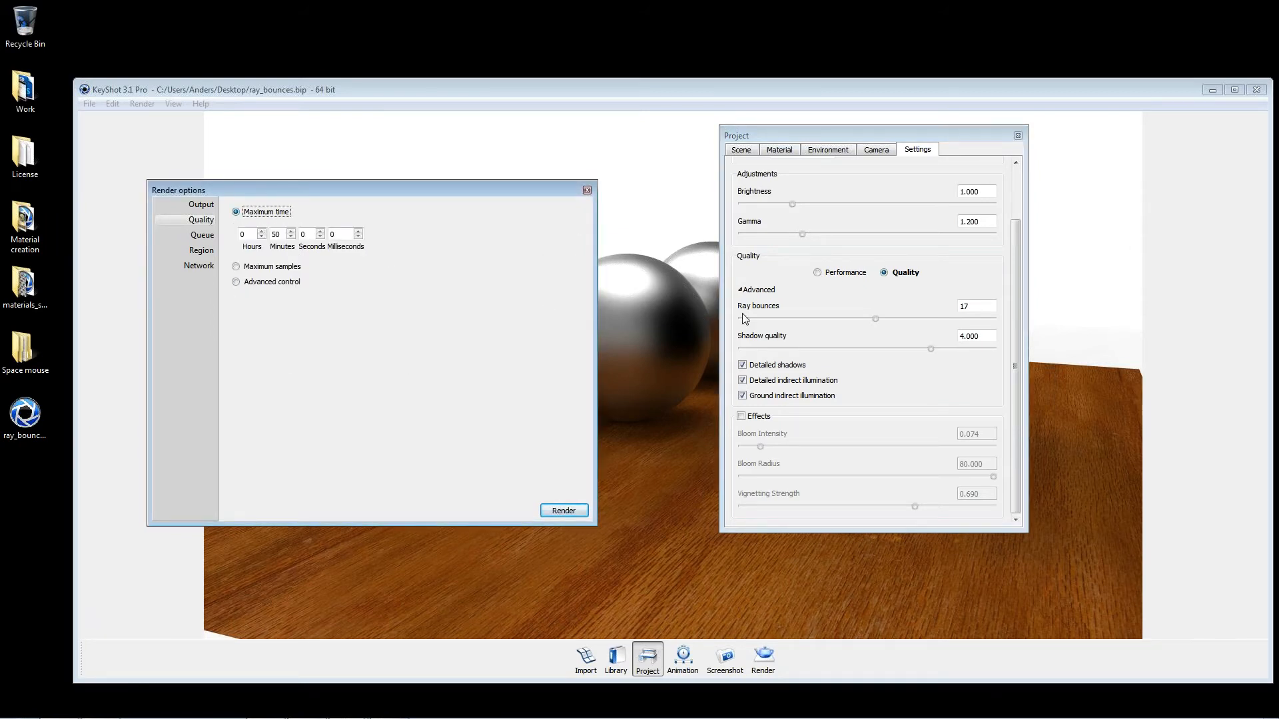
pyautogui.moveTo(1016, 273); pyautogui.dragTo(1017, 241)
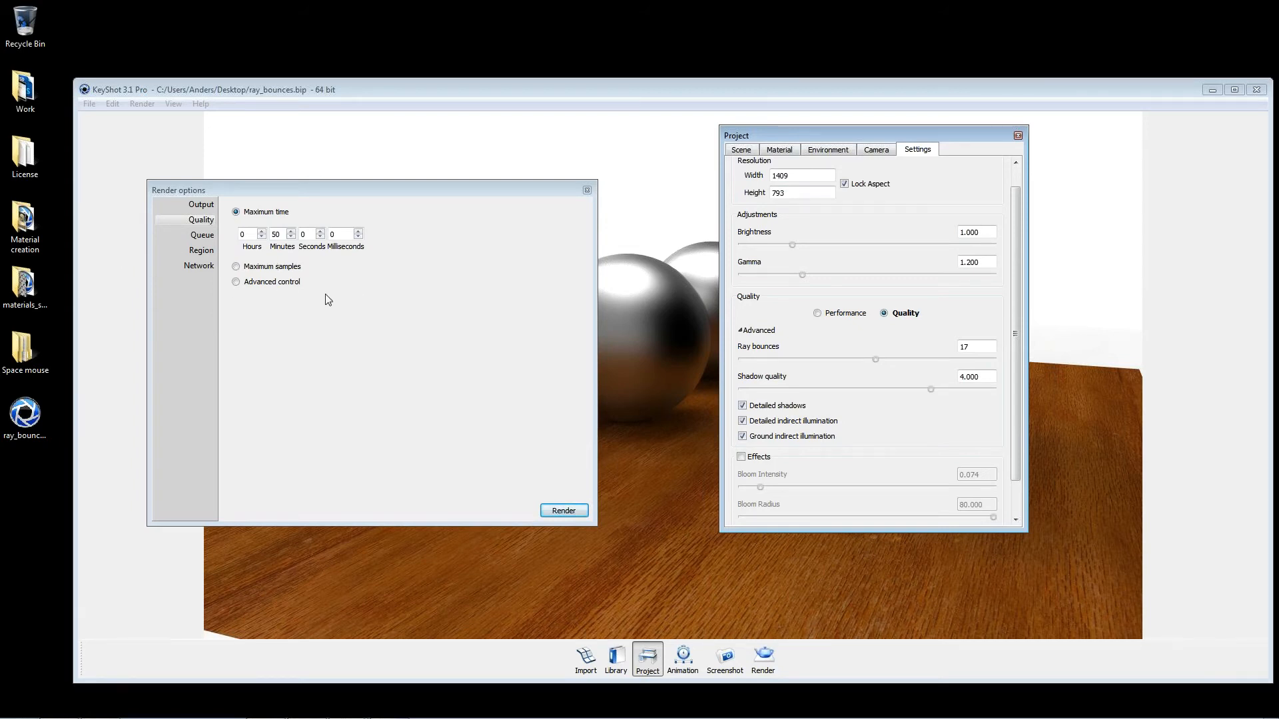
pyautogui.moveTo(282, 234); pyautogui.dragTo(107, 188)
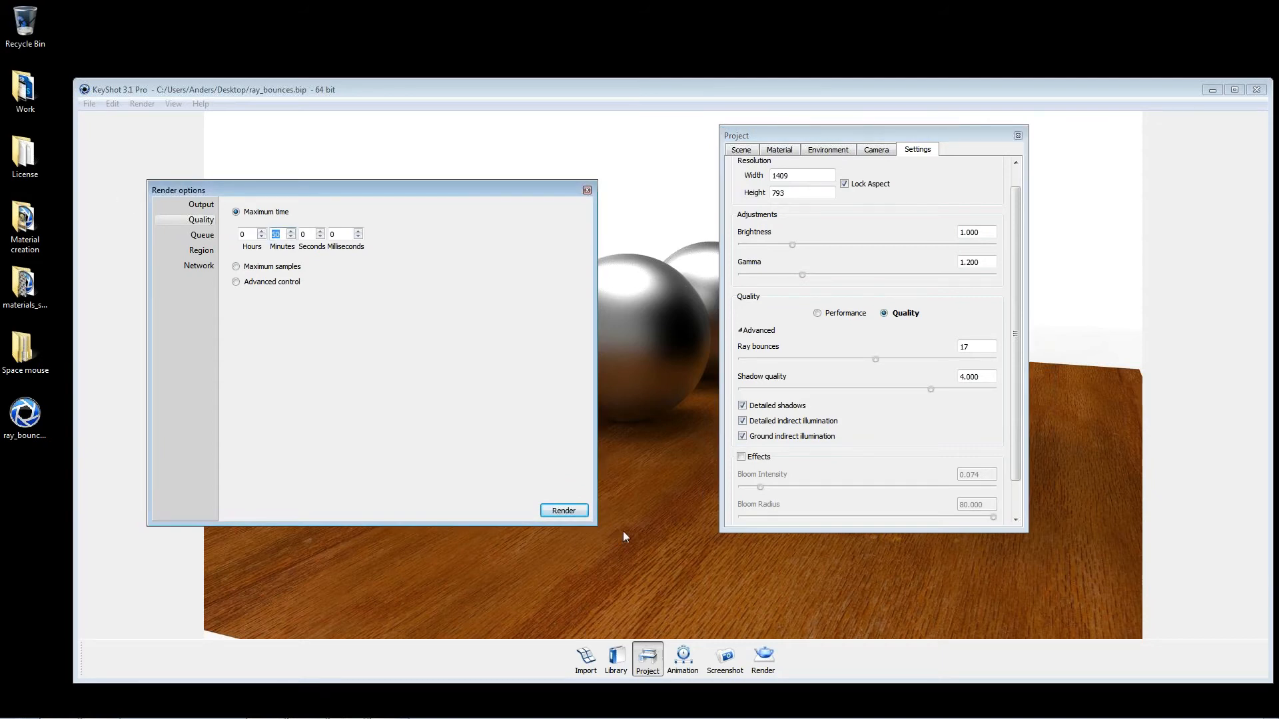
# Step: Start a render of the spheres scene with the Maximum time mode, reposition its output window, and stop the render
pyautogui.click(202, 205)
pyautogui.click(203, 223)
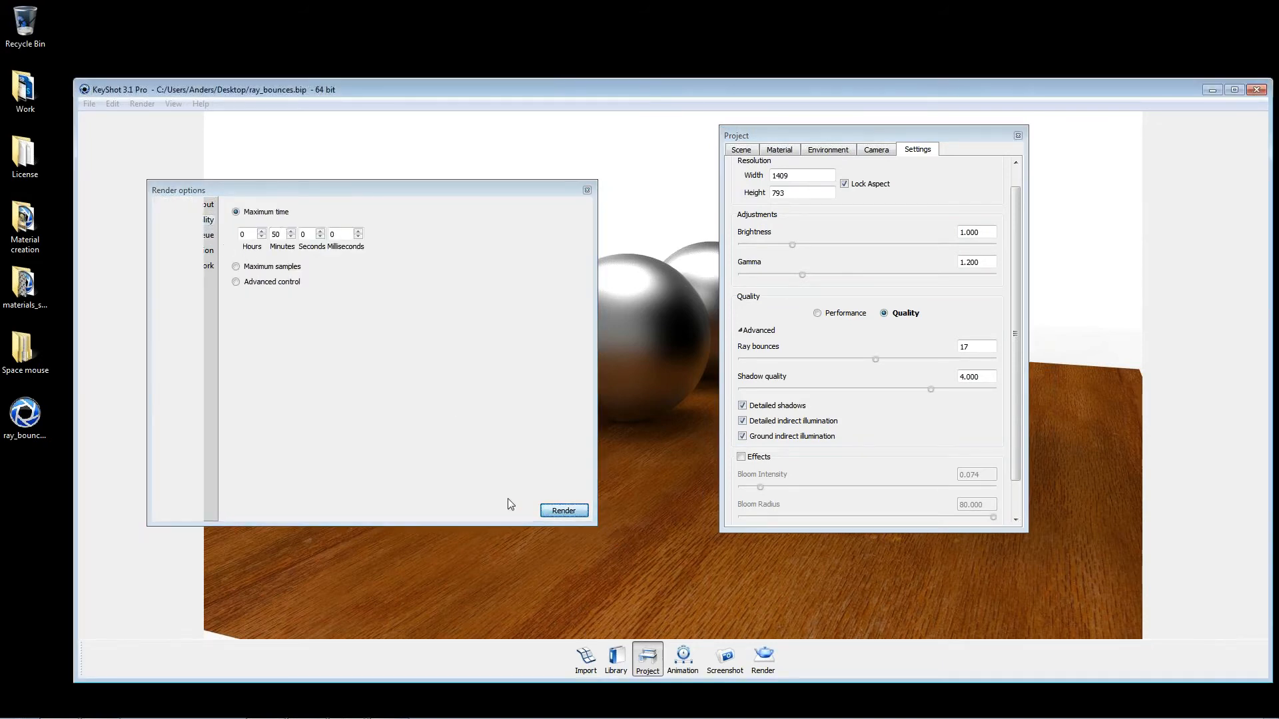
pyautogui.click(564, 511)
pyautogui.moveTo(345, 26); pyautogui.dragTo(619, 244)
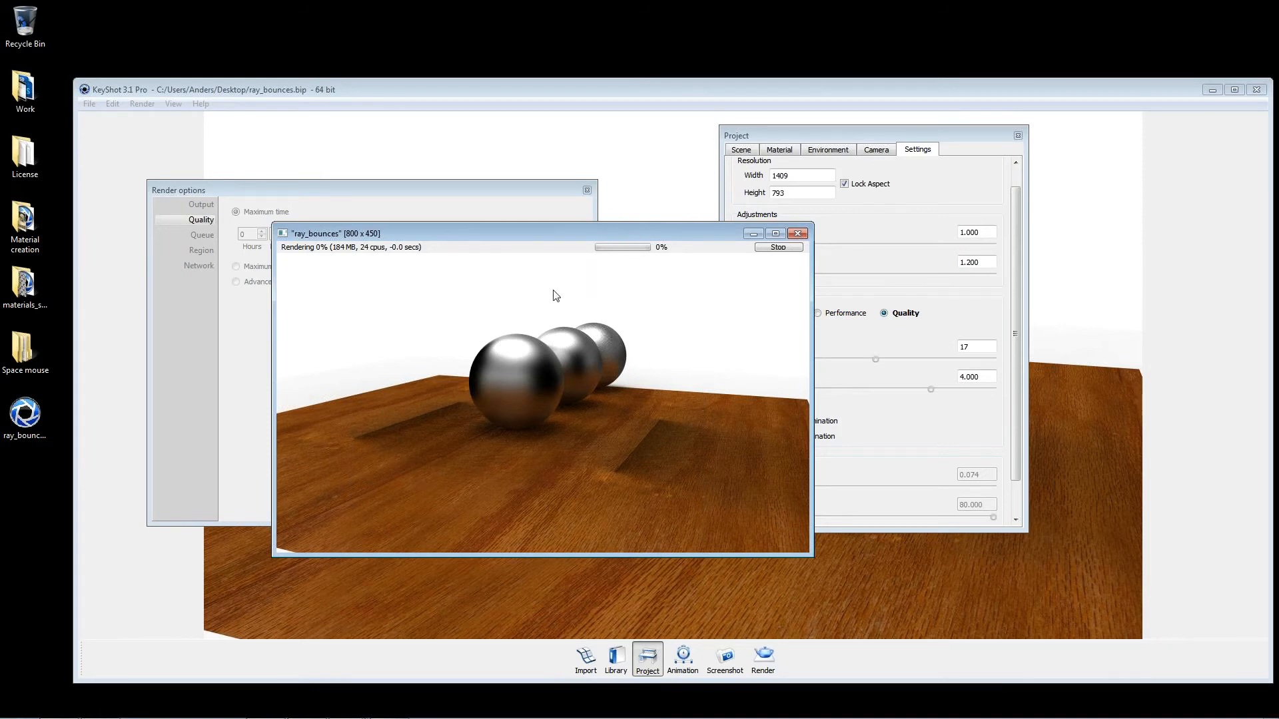
pyautogui.moveTo(577, 240); pyautogui.dragTo(607, 250)
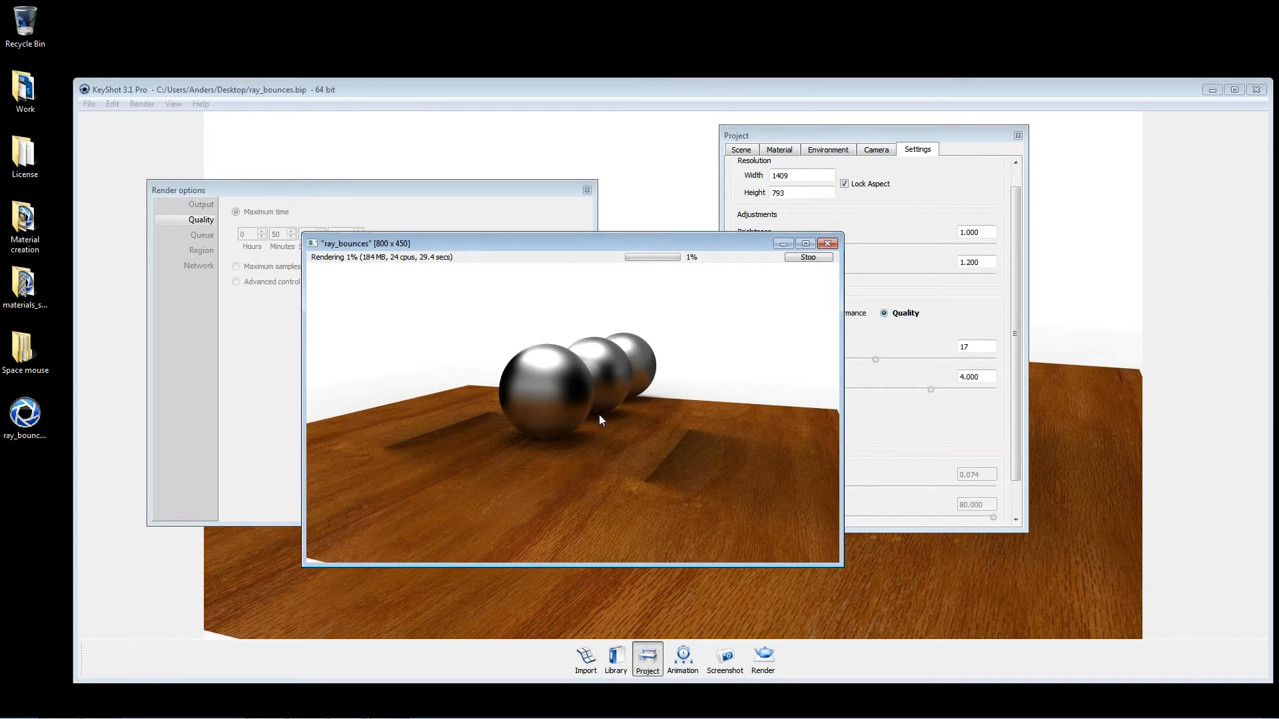
pyautogui.moveTo(667, 241); pyautogui.dragTo(582, 246)
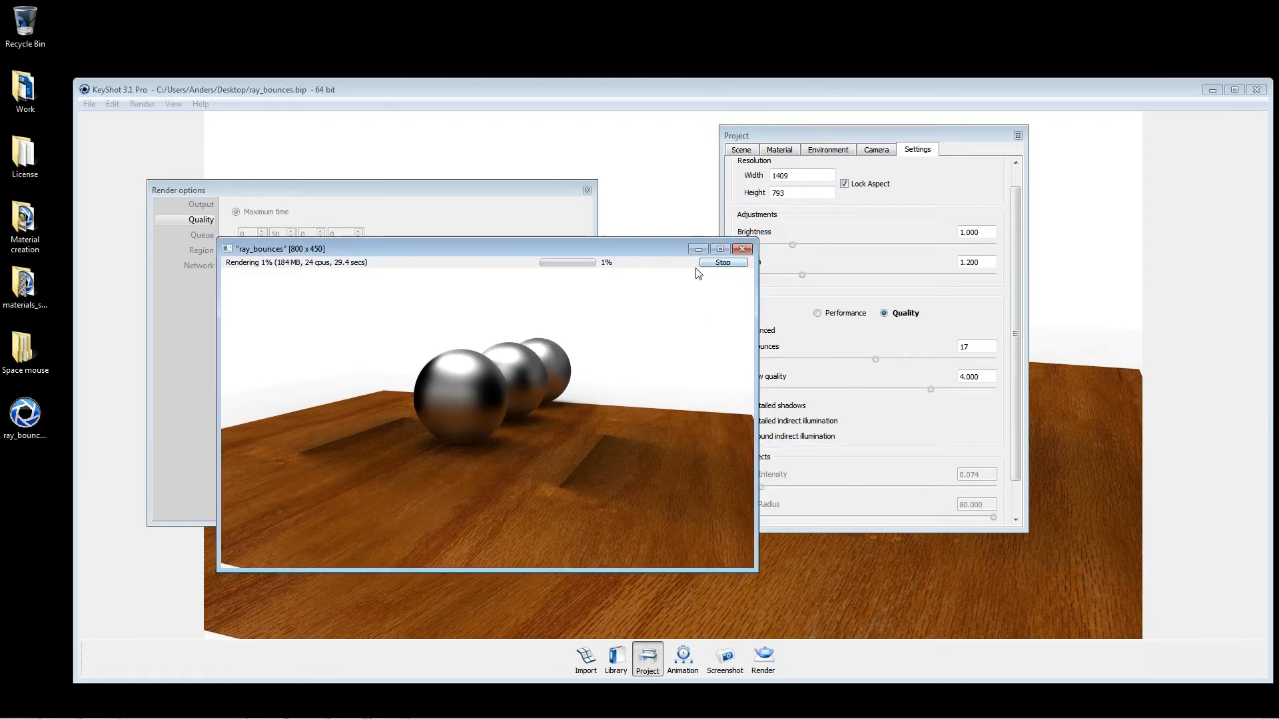
pyautogui.moveTo(603, 253); pyautogui.dragTo(600, 319)
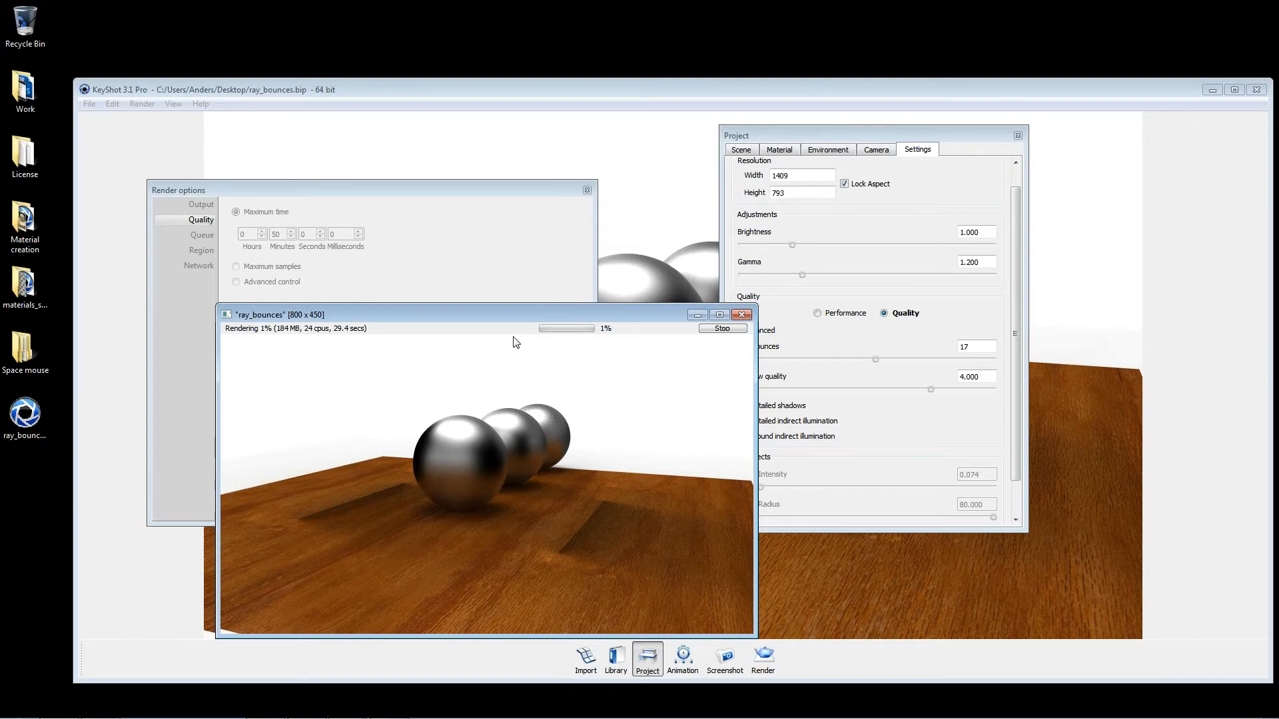
pyautogui.click(714, 328)
pyautogui.click(465, 500)
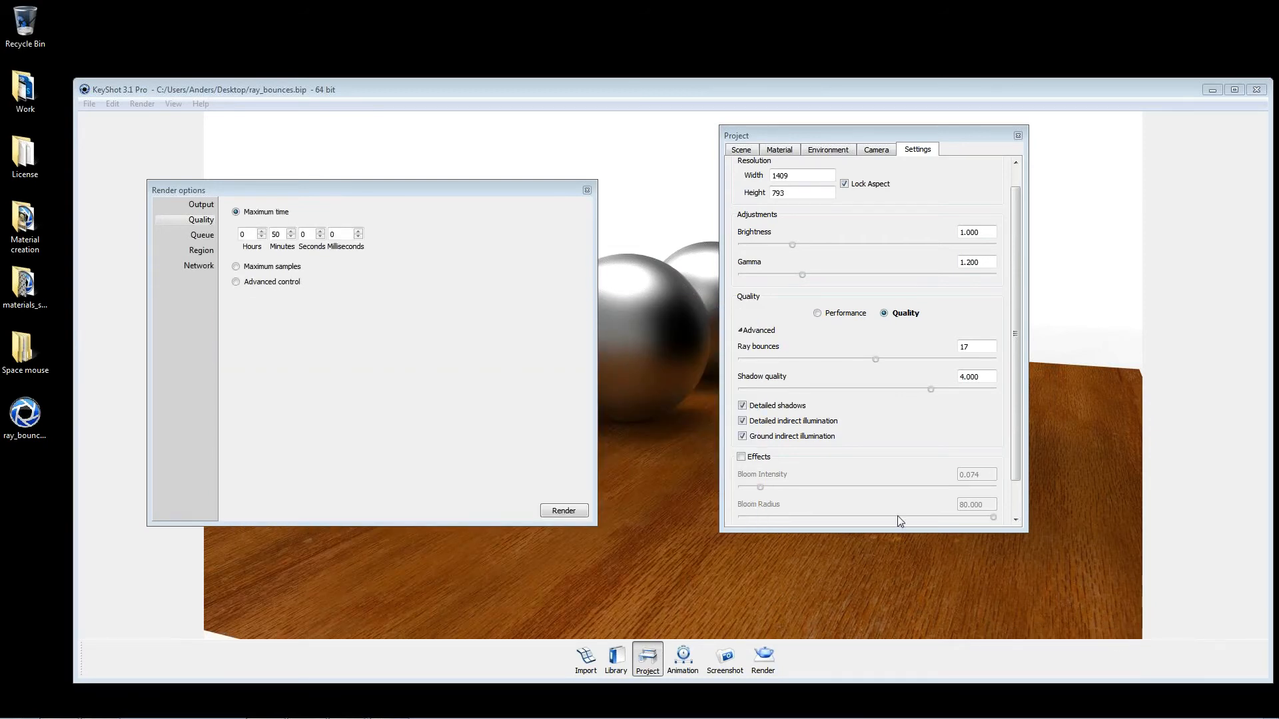
# Step: Check the render output settings, switch the quality mode to Maximum samples, and close the render options
pyautogui.click(198, 206)
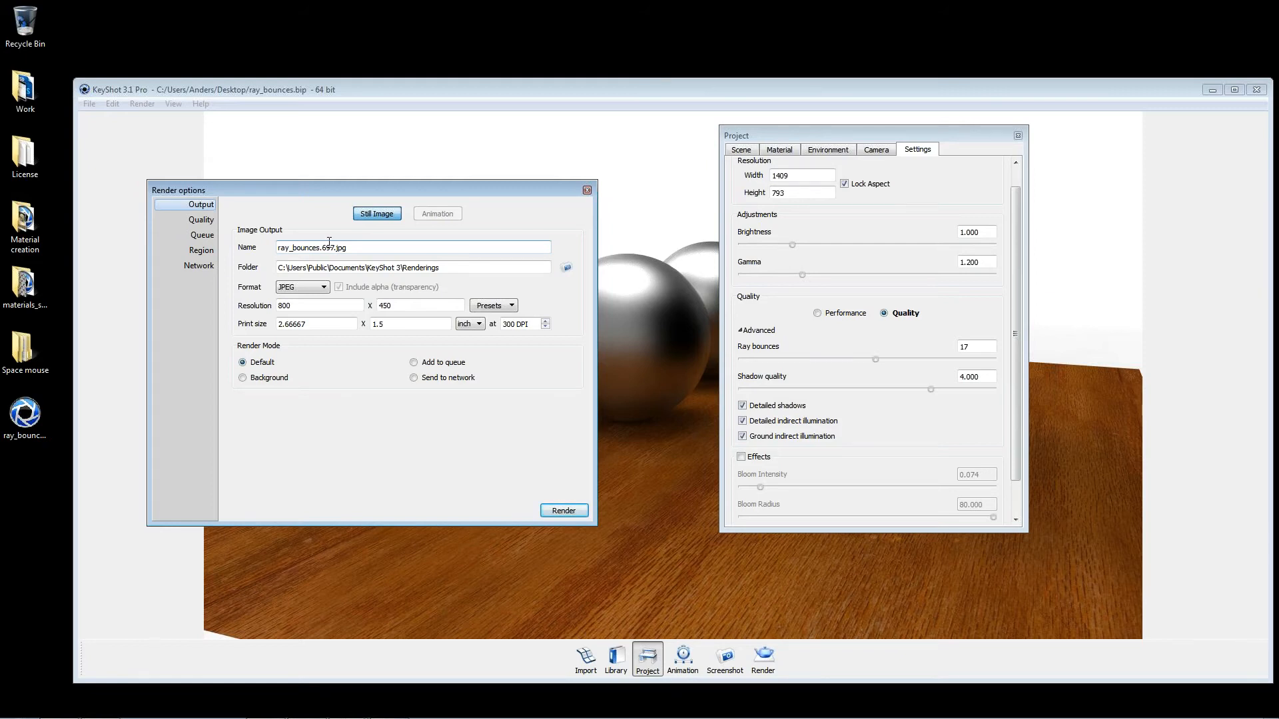
pyautogui.click(212, 219)
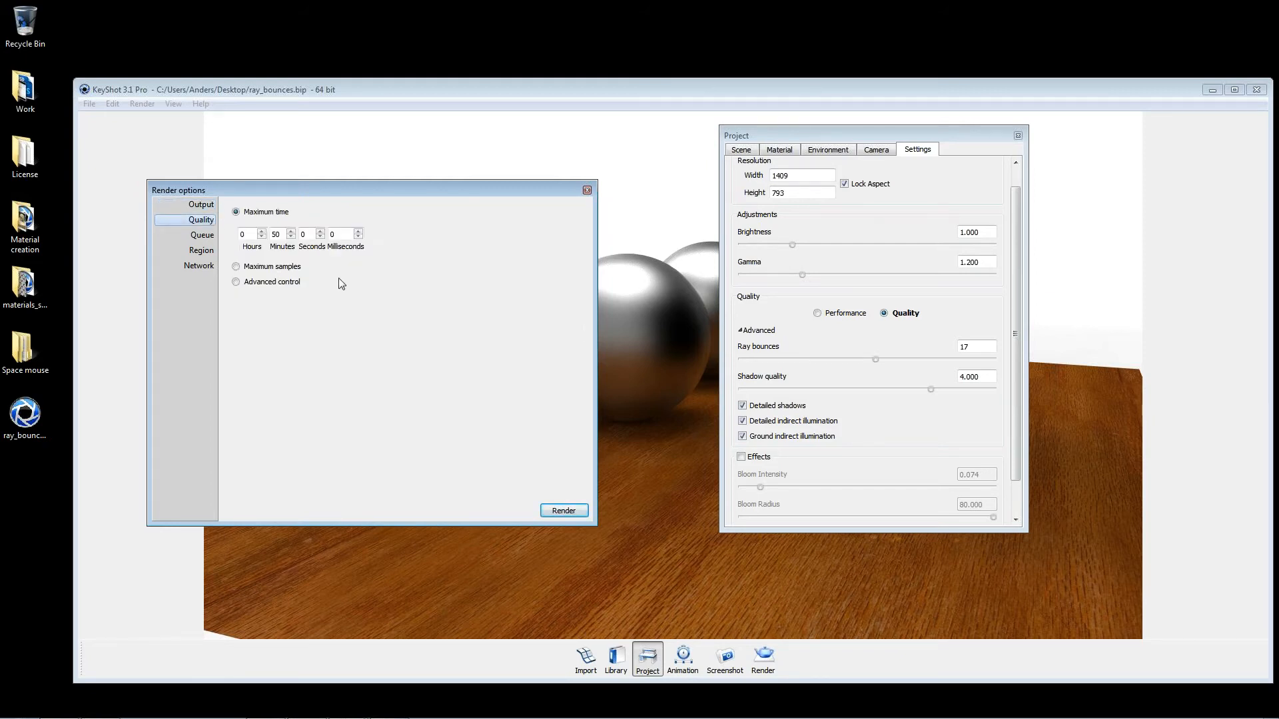
pyautogui.click(278, 267)
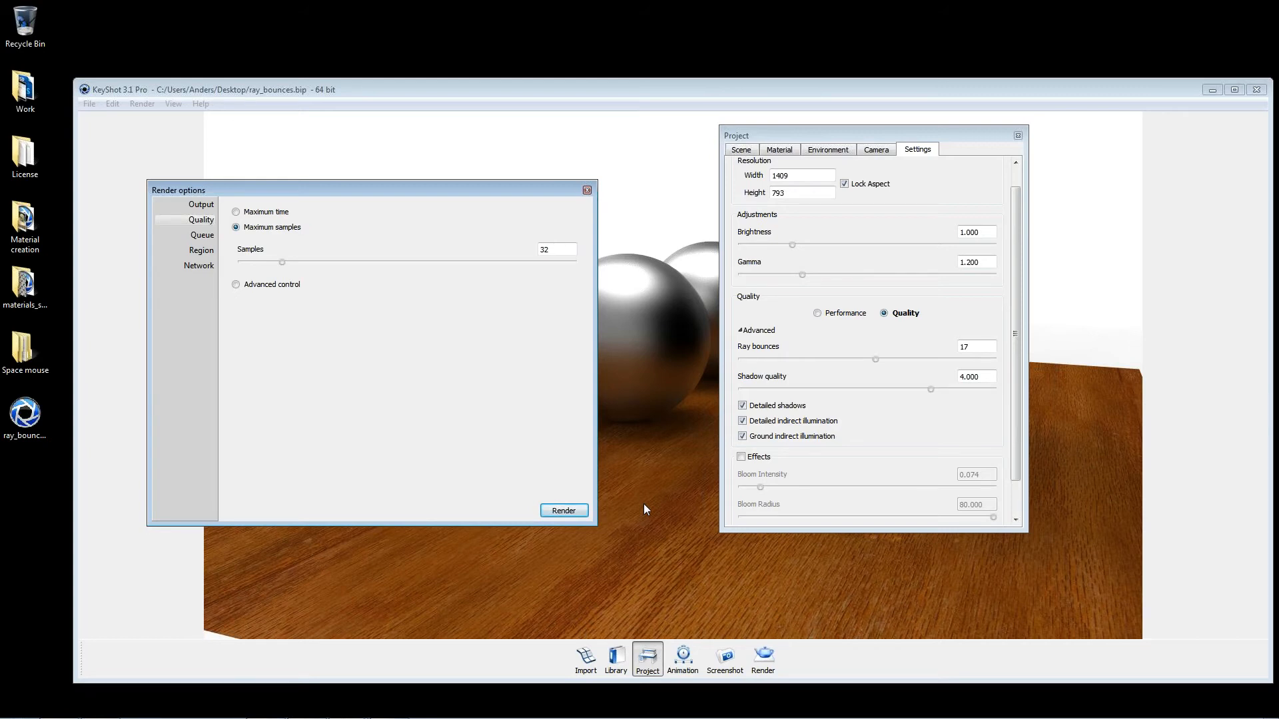
pyautogui.doubleClick(542, 250)
pyautogui.moveTo(545, 217); pyautogui.dragTo(389, 467)
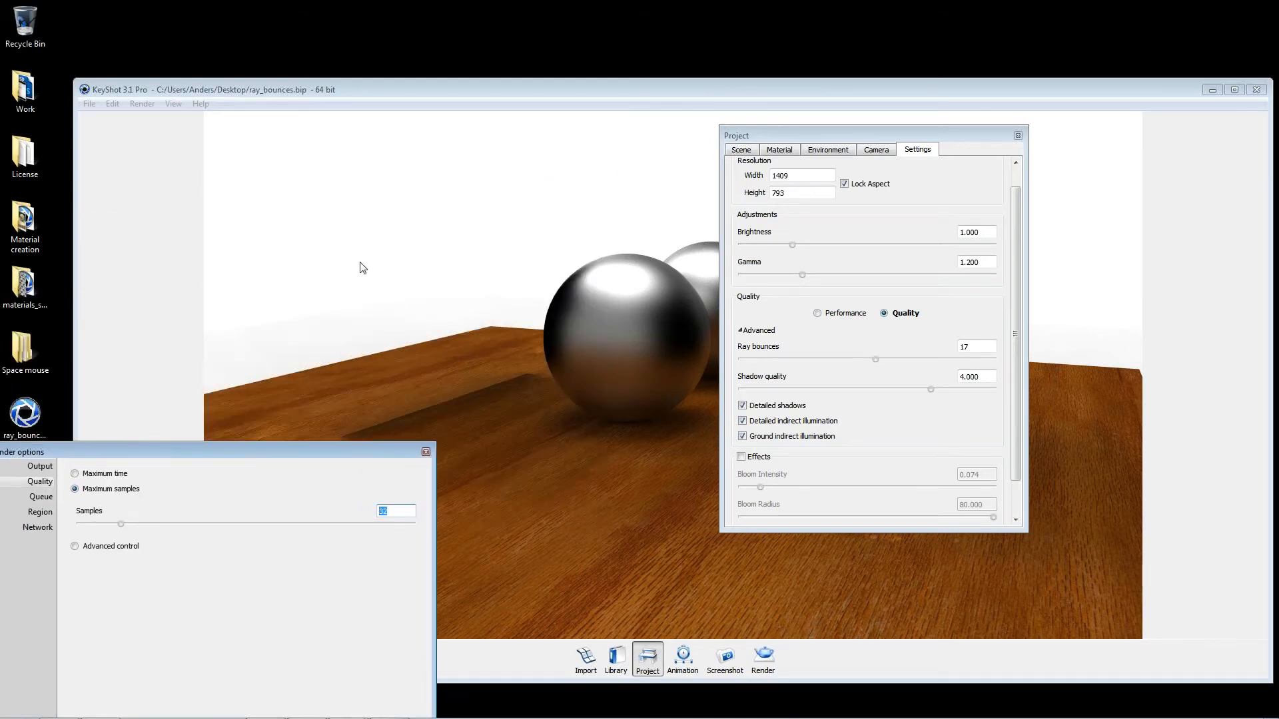
pyautogui.moveTo(373, 452); pyautogui.dragTo(583, 211)
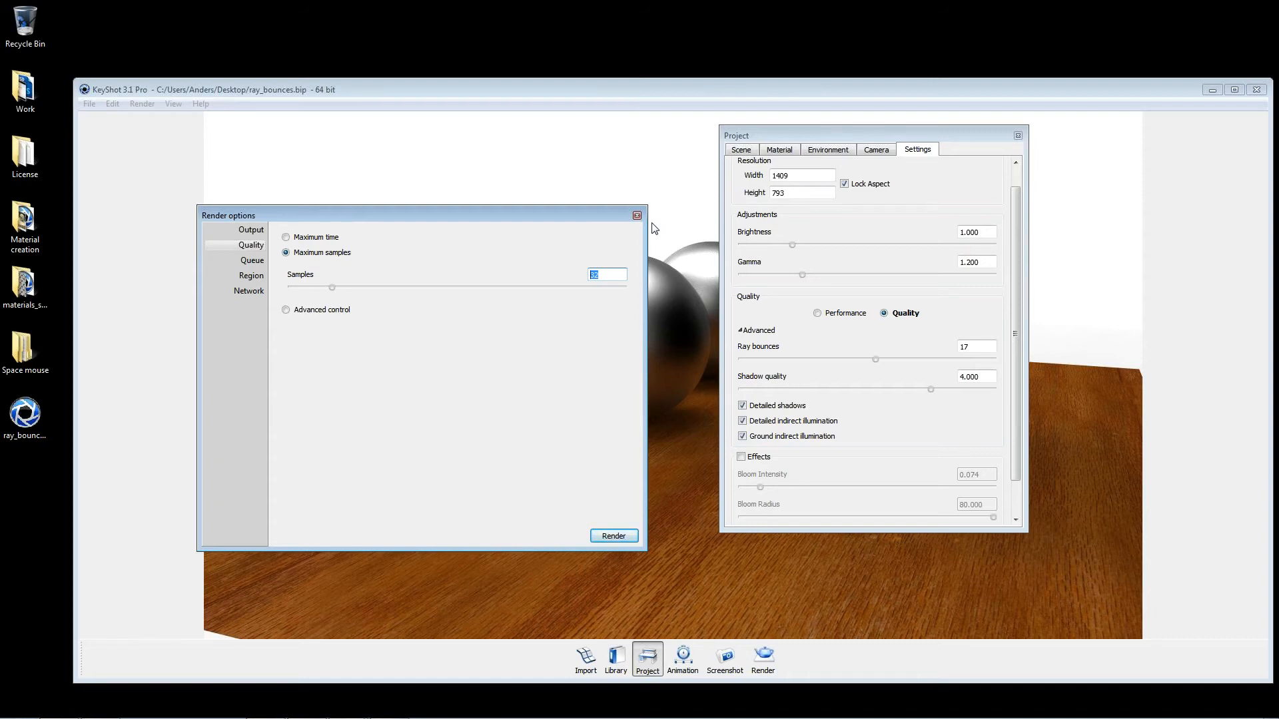
pyautogui.moveTo(1278, 718)
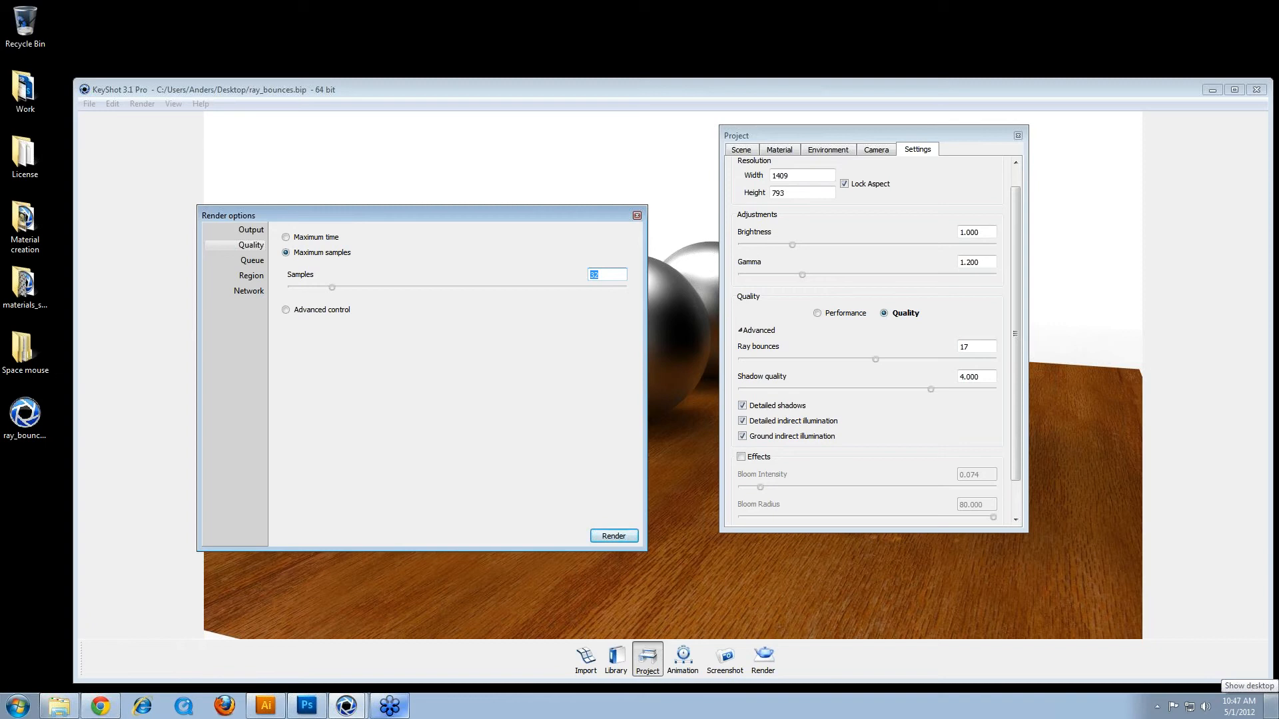
pyautogui.click(637, 215)
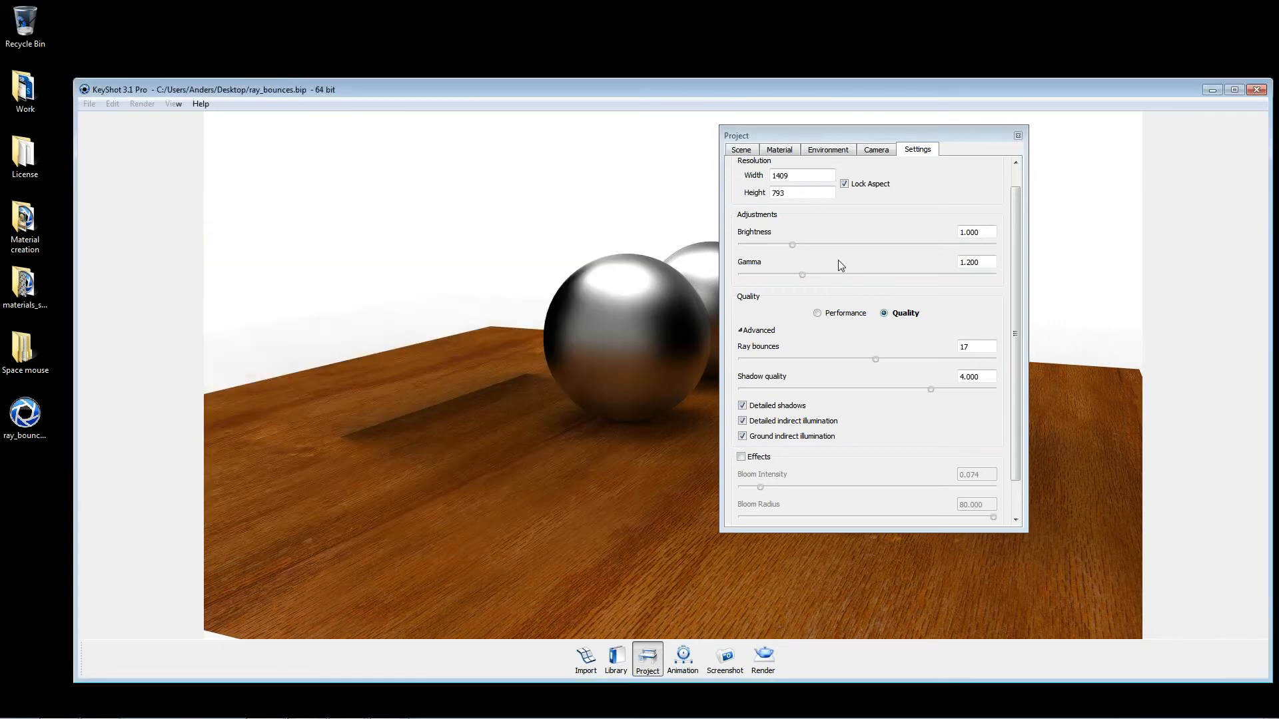
# Step: Expand the cameras in the project's scene list and activate the Ray bounce view camera
pyautogui.click(1018, 135)
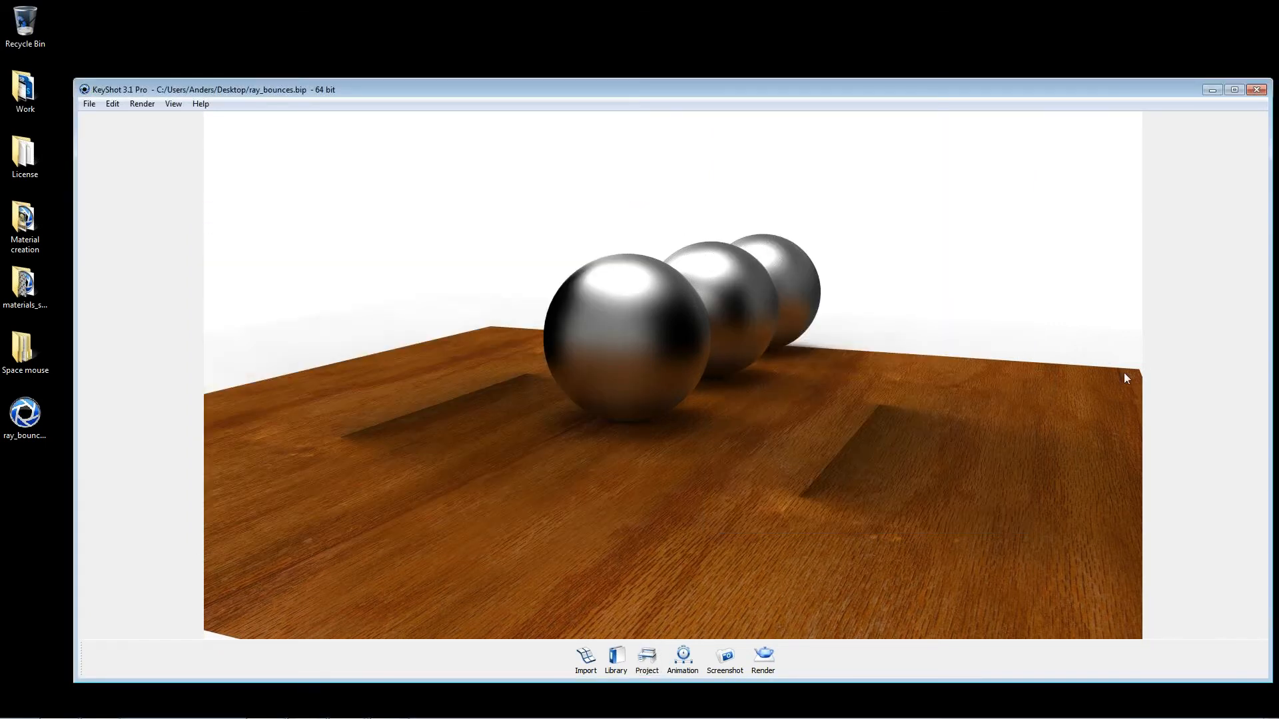
pyautogui.click(647, 660)
pyautogui.click(741, 150)
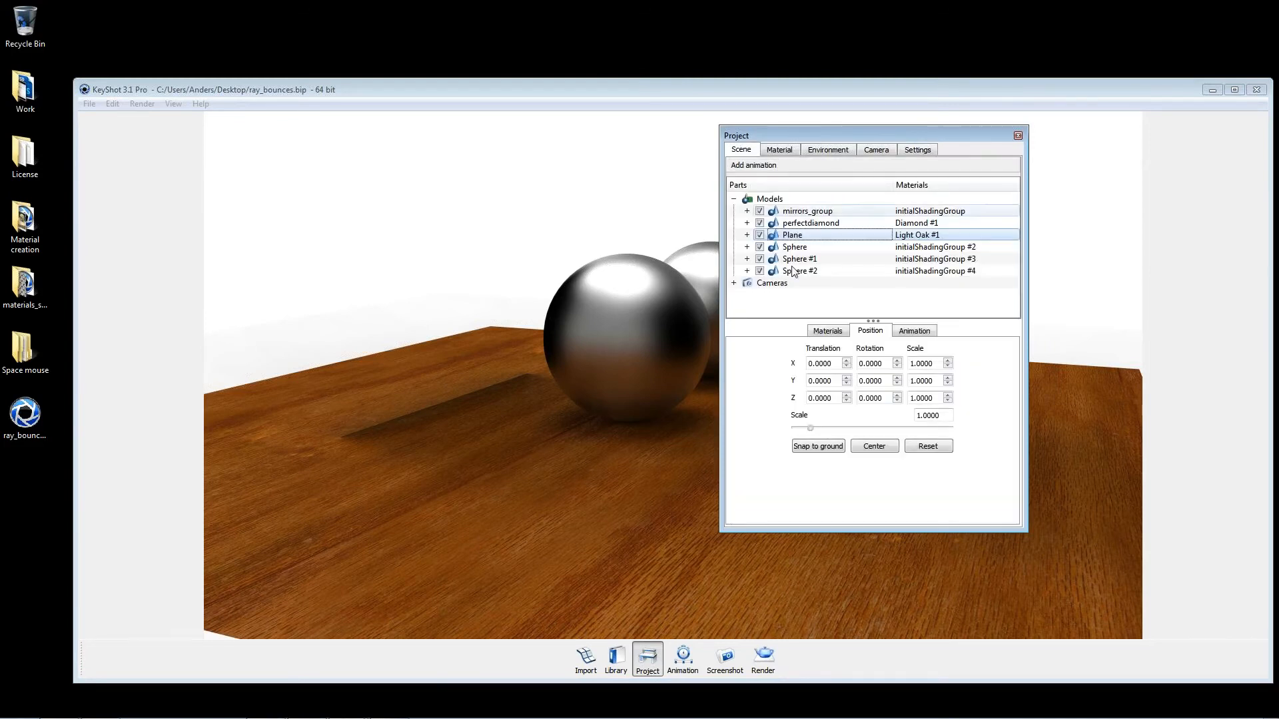
pyautogui.click(734, 283)
pyautogui.click(735, 284)
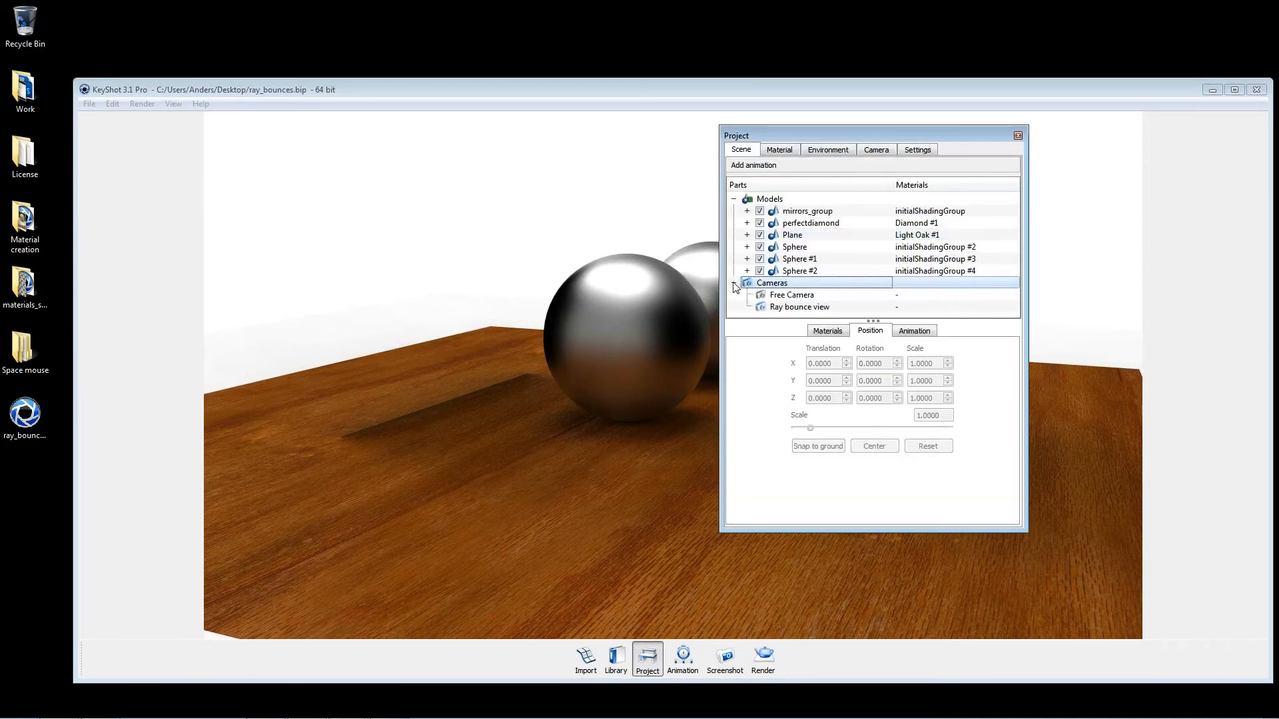
pyautogui.click(796, 307)
pyautogui.doubleClick(789, 308)
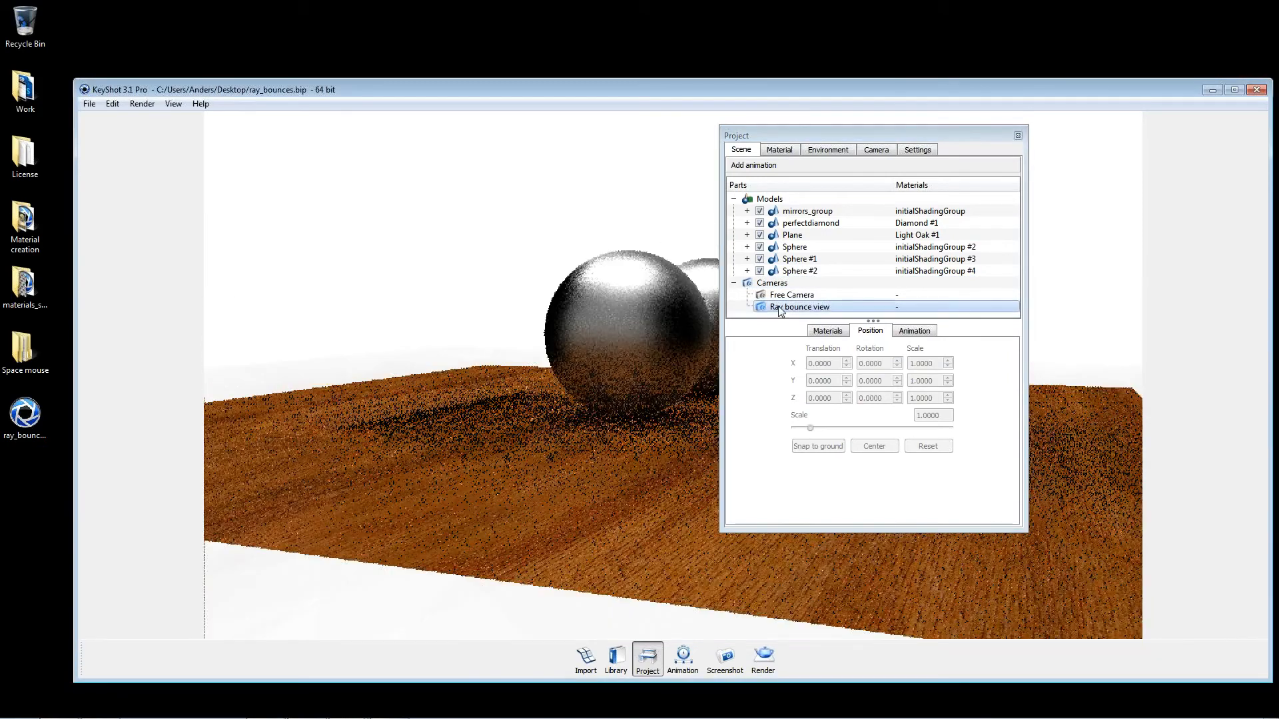
# Step: Add a translation animation to the Ray bounce view camera with Translate X set to 8 and Translate Y to 0
pyautogui.rightClick(780, 311)
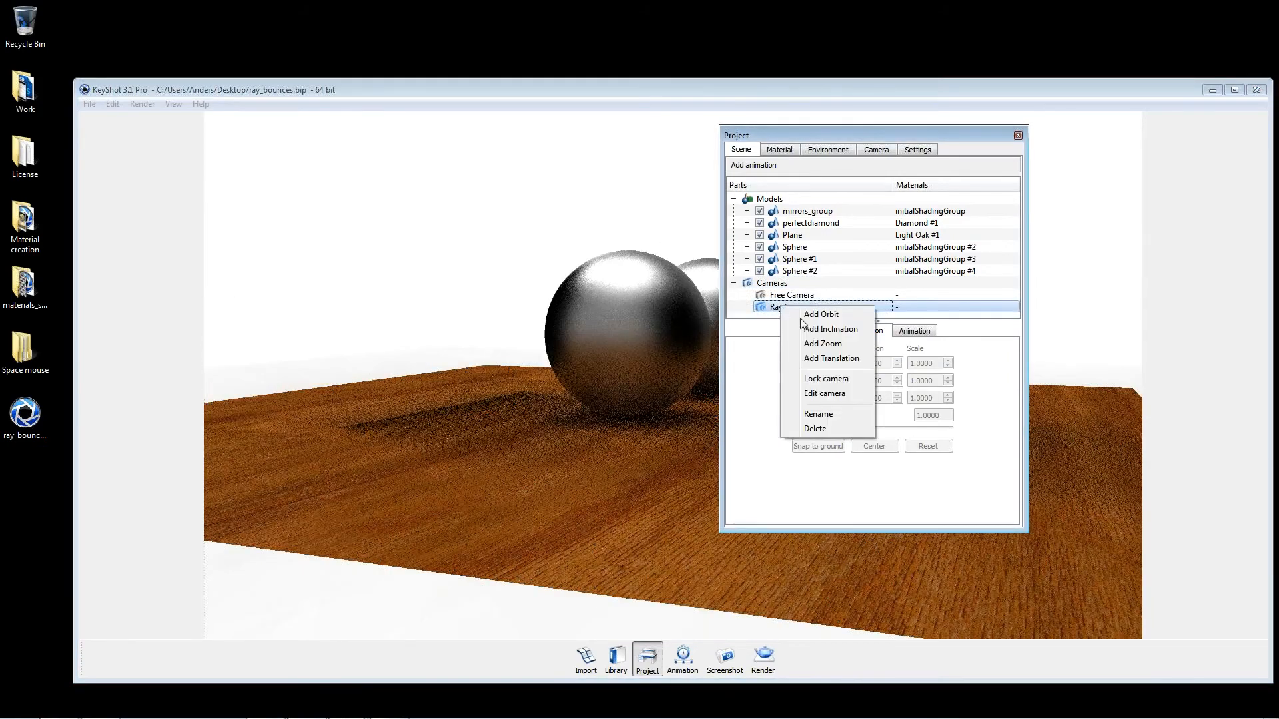
pyautogui.click(839, 357)
pyautogui.moveTo(225, 462); pyautogui.dragTo(261, 465)
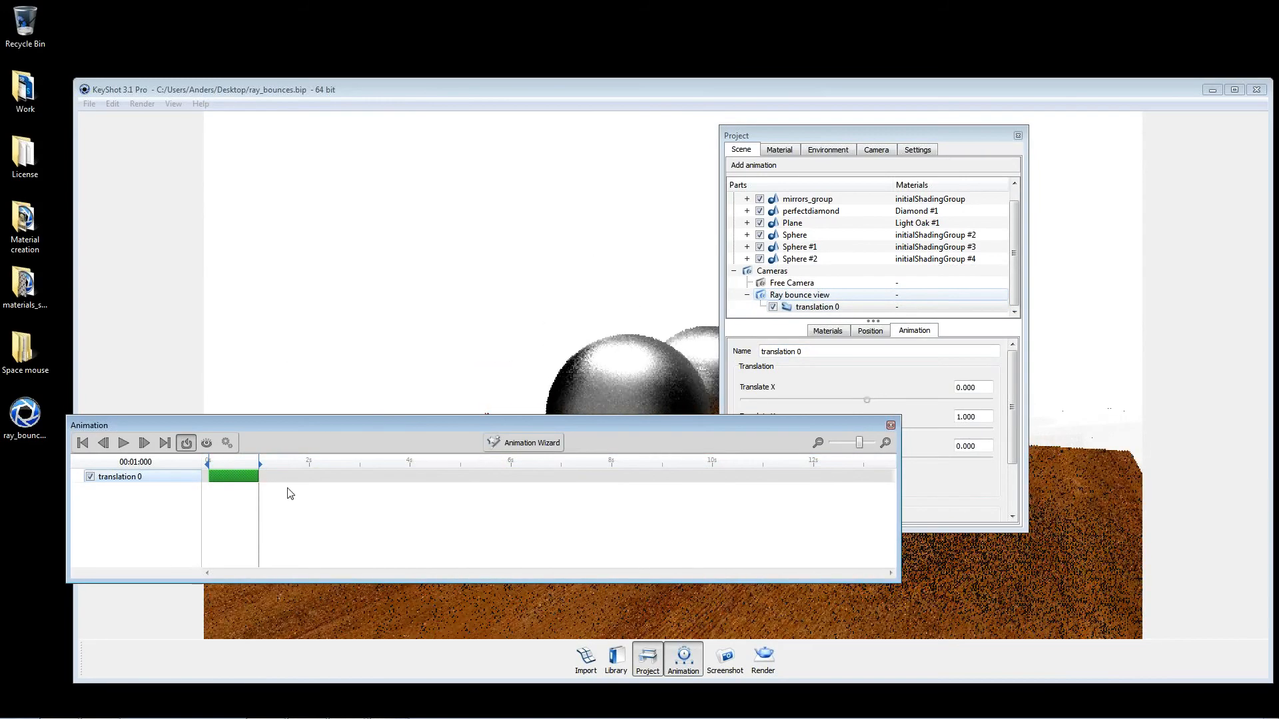
pyautogui.click(906, 367)
pyautogui.doubleClick(979, 414)
pyautogui.write('0')
pyautogui.press('Tab')
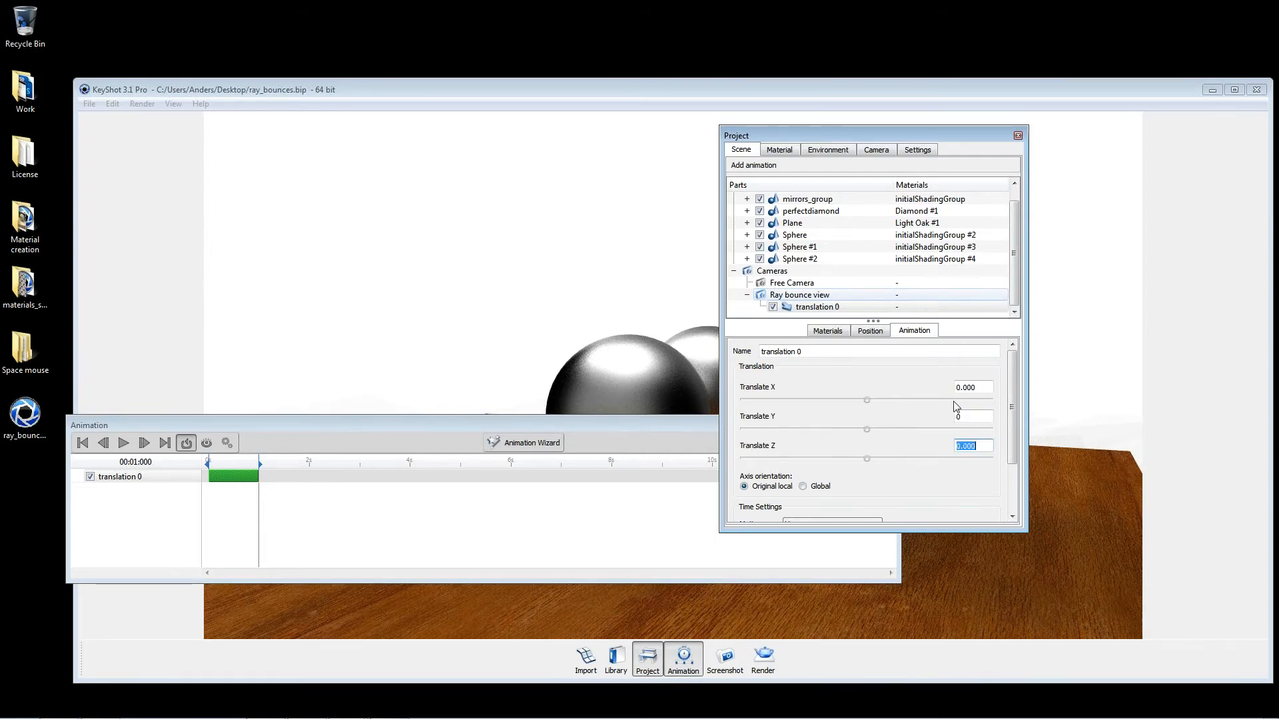
pyautogui.moveTo(978, 387); pyautogui.dragTo(650, 200)
pyautogui.write('8')
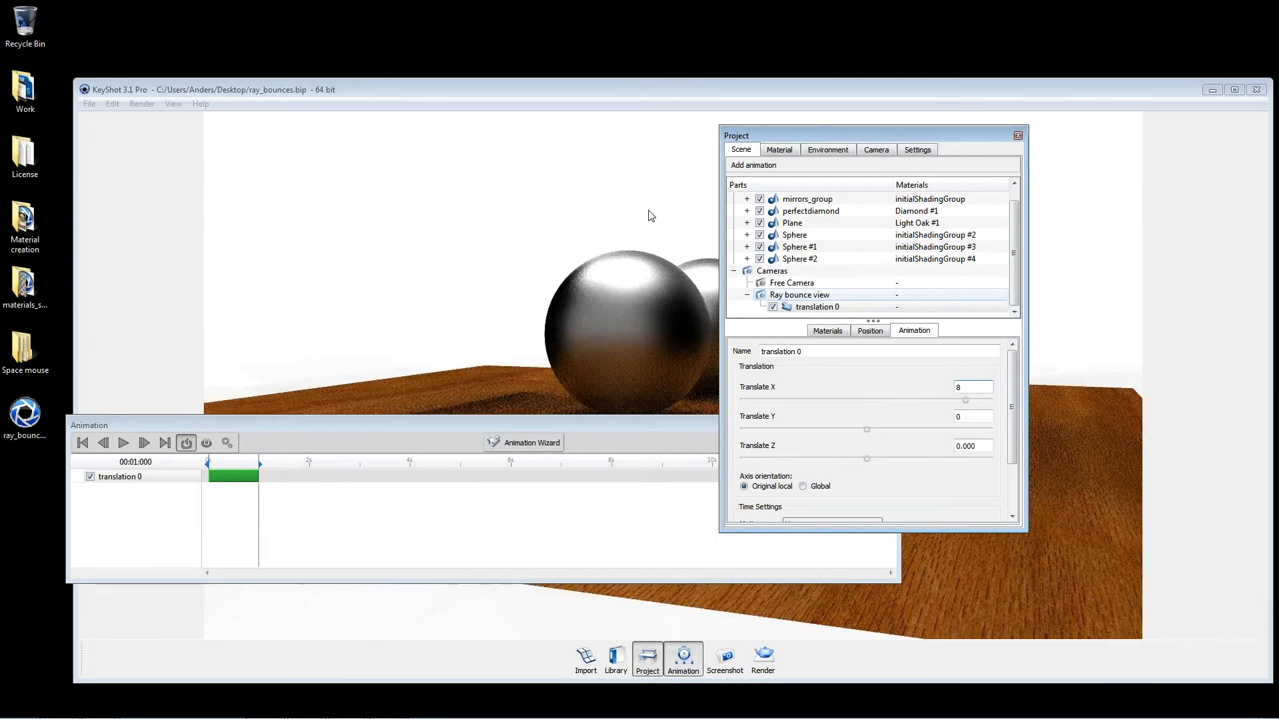
# Step: Extend the camera translation to about 4.9 seconds, close the project window, and scrub the animation to its end
pyautogui.moveTo(553, 274); pyautogui.dragTo(684, 293)
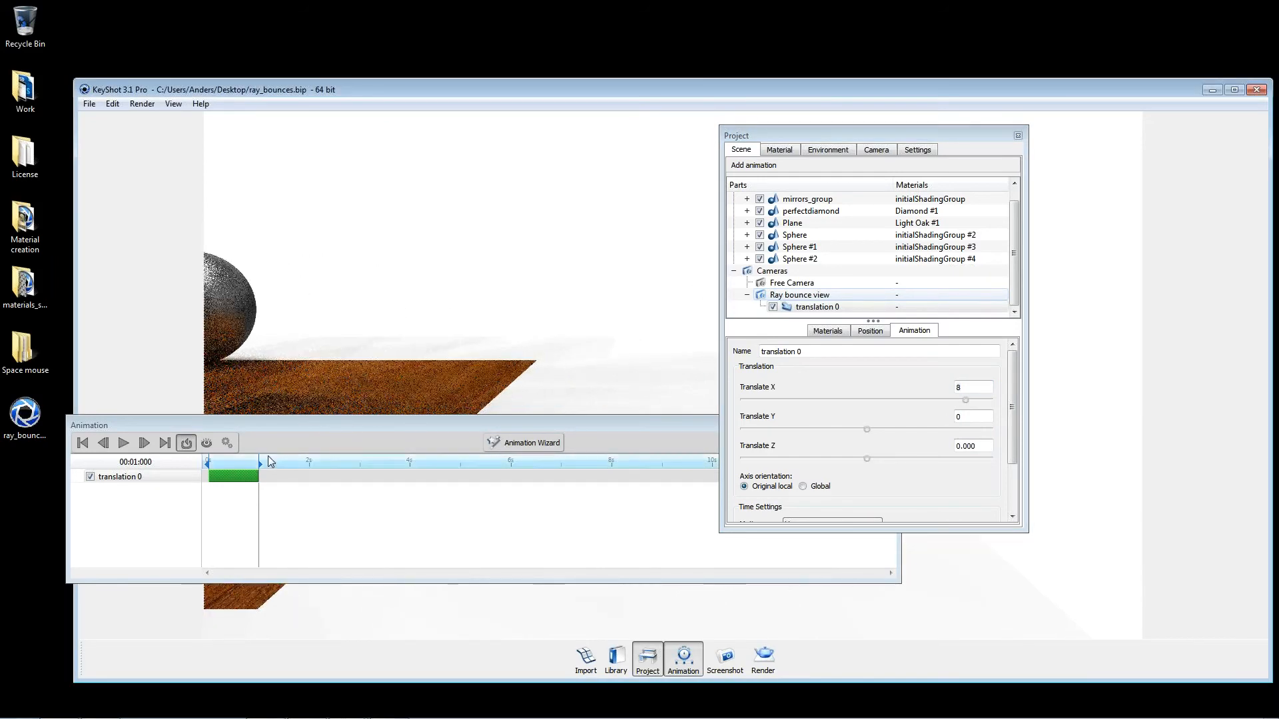
pyautogui.moveTo(259, 476); pyautogui.dragTo(291, 461)
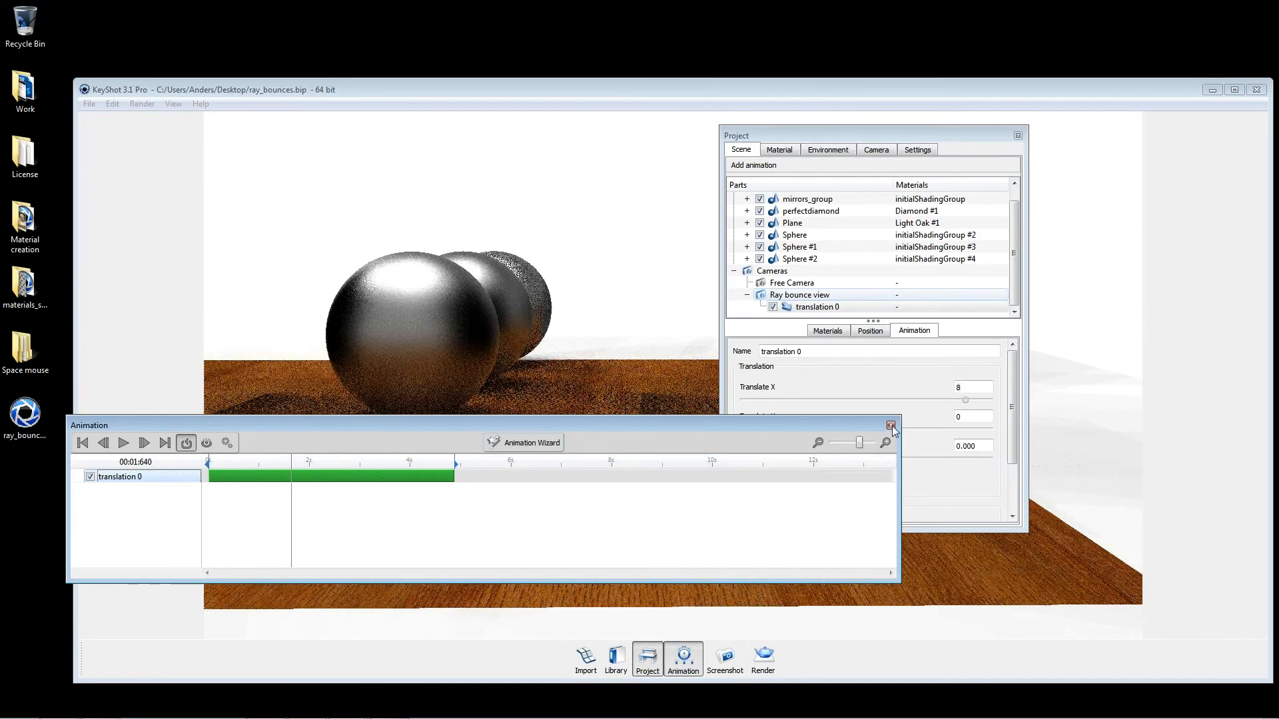
pyautogui.click(1018, 136)
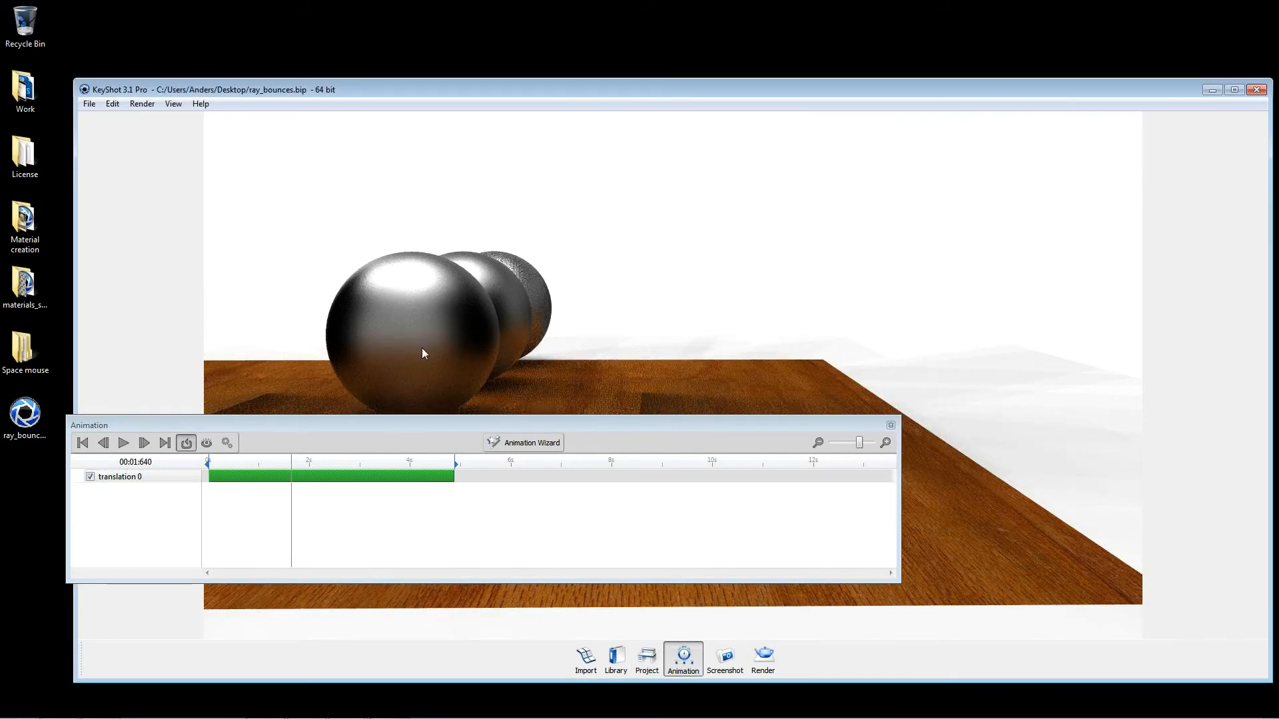
pyautogui.moveTo(529, 431); pyautogui.dragTo(731, 523)
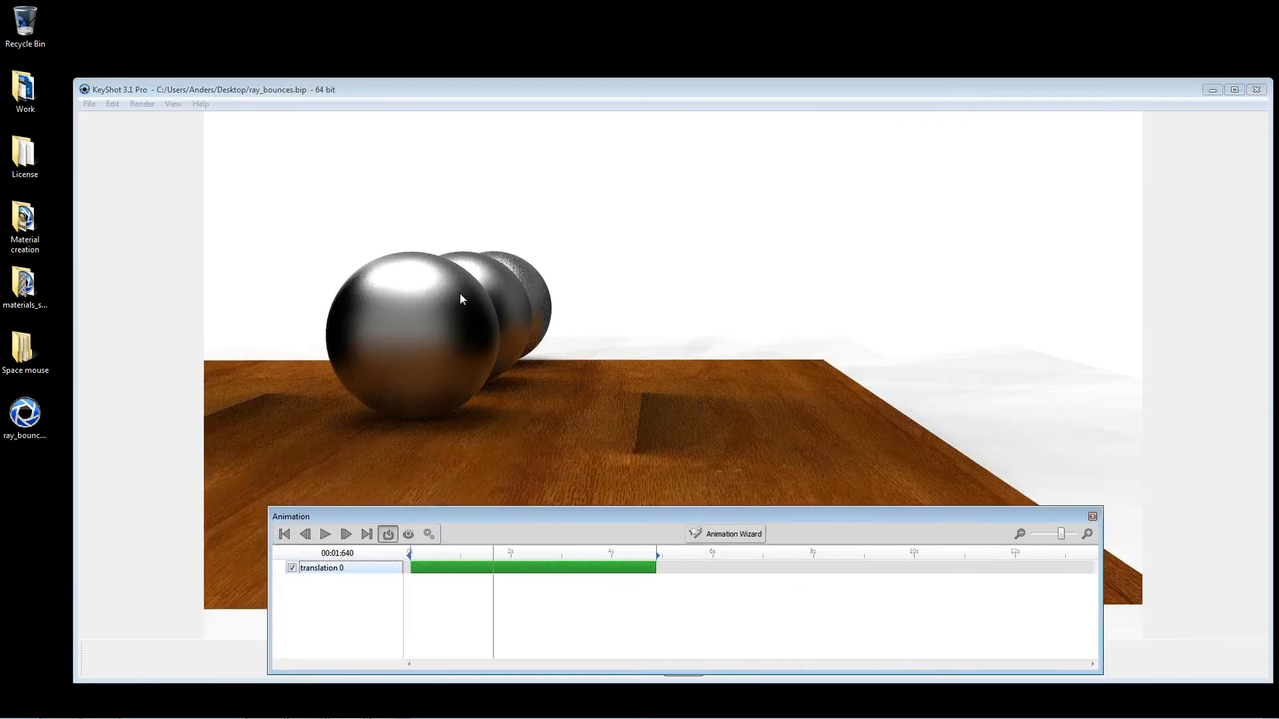
pyautogui.moveTo(490, 552); pyautogui.dragTo(732, 589)
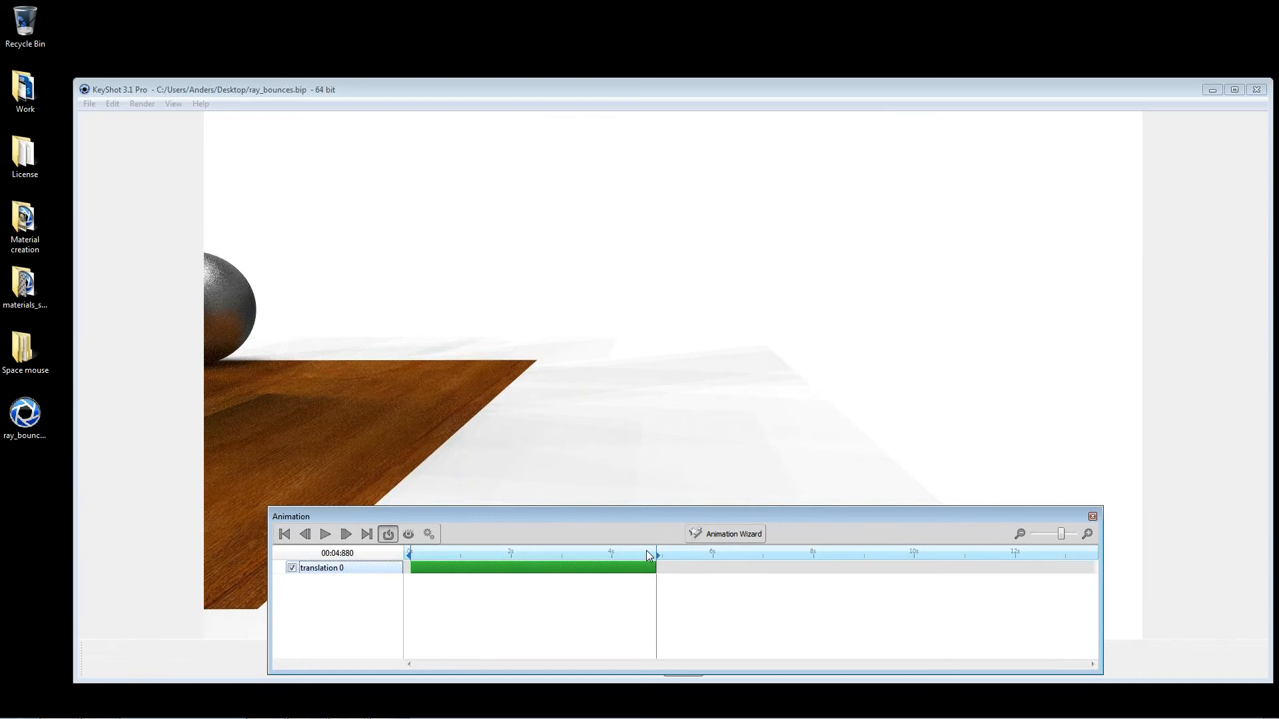
# Step: Open the render options alongside the animation timeline and scrub through the camera translation to its end again
pyautogui.moveTo(715, 517); pyautogui.dragTo(729, 369)
pyautogui.click(764, 658)
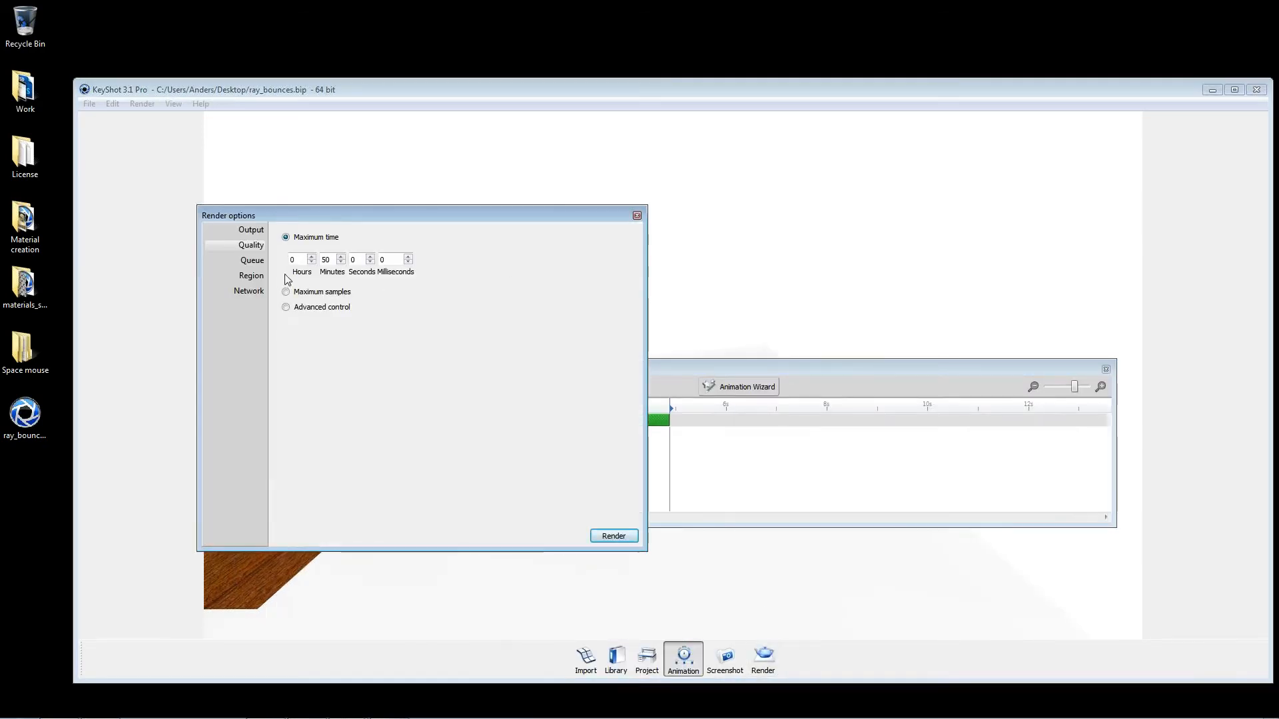
pyautogui.moveTo(342, 216); pyautogui.dragTo(640, 225)
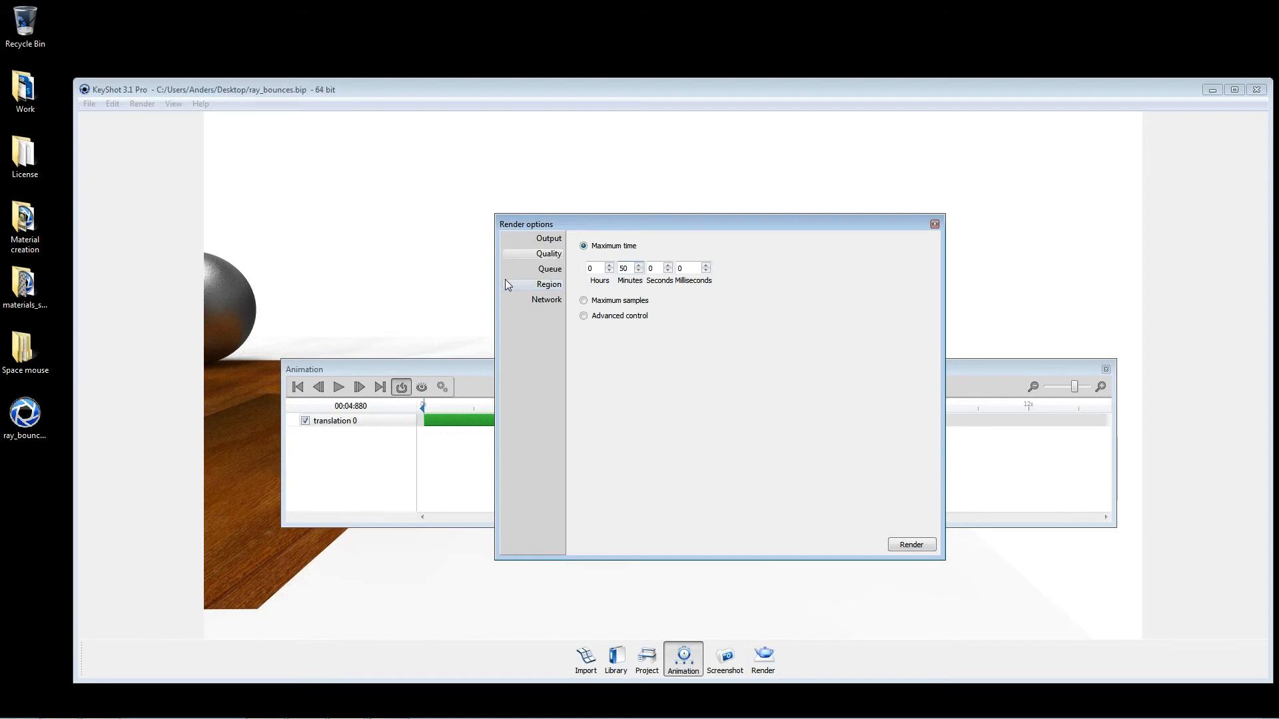
pyautogui.click(486, 405)
pyautogui.moveTo(497, 405); pyautogui.dragTo(670, 404)
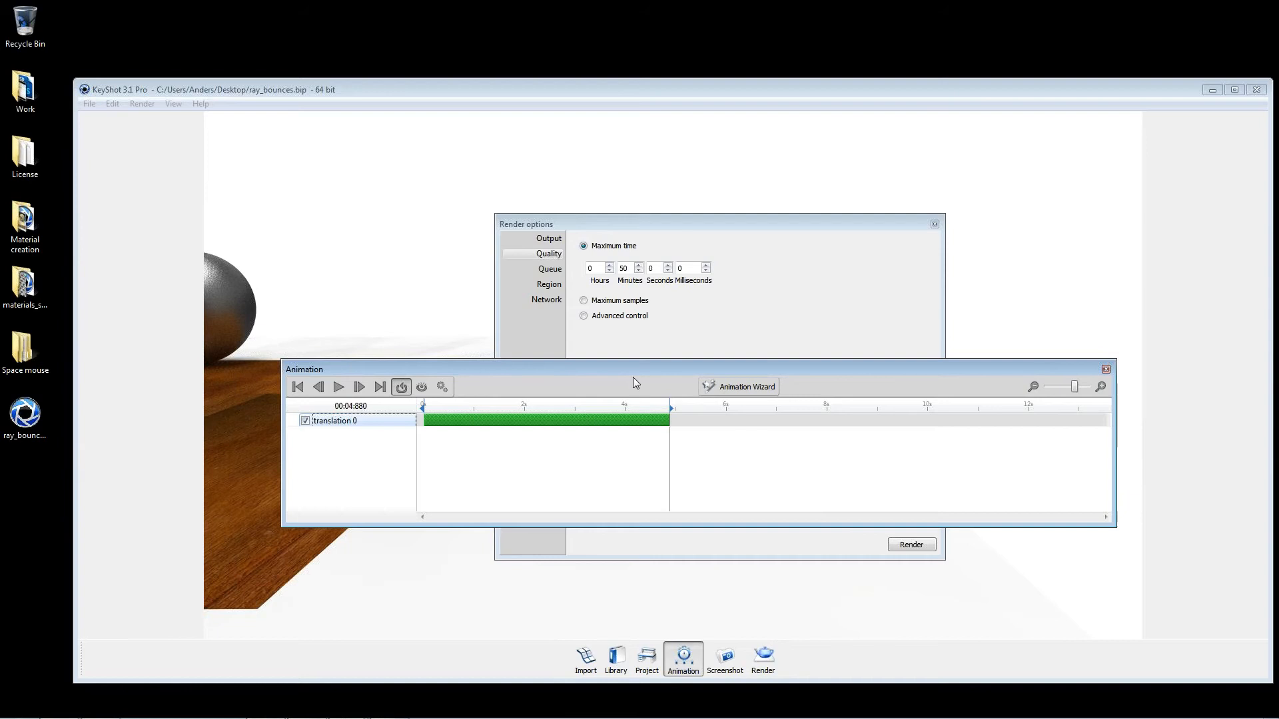
# Step: Switch the render quality to Maximum samples and scrub the camera animation from about 1.1 seconds to its end
pyautogui.moveTo(646, 404); pyautogui.dragTo(481, 409)
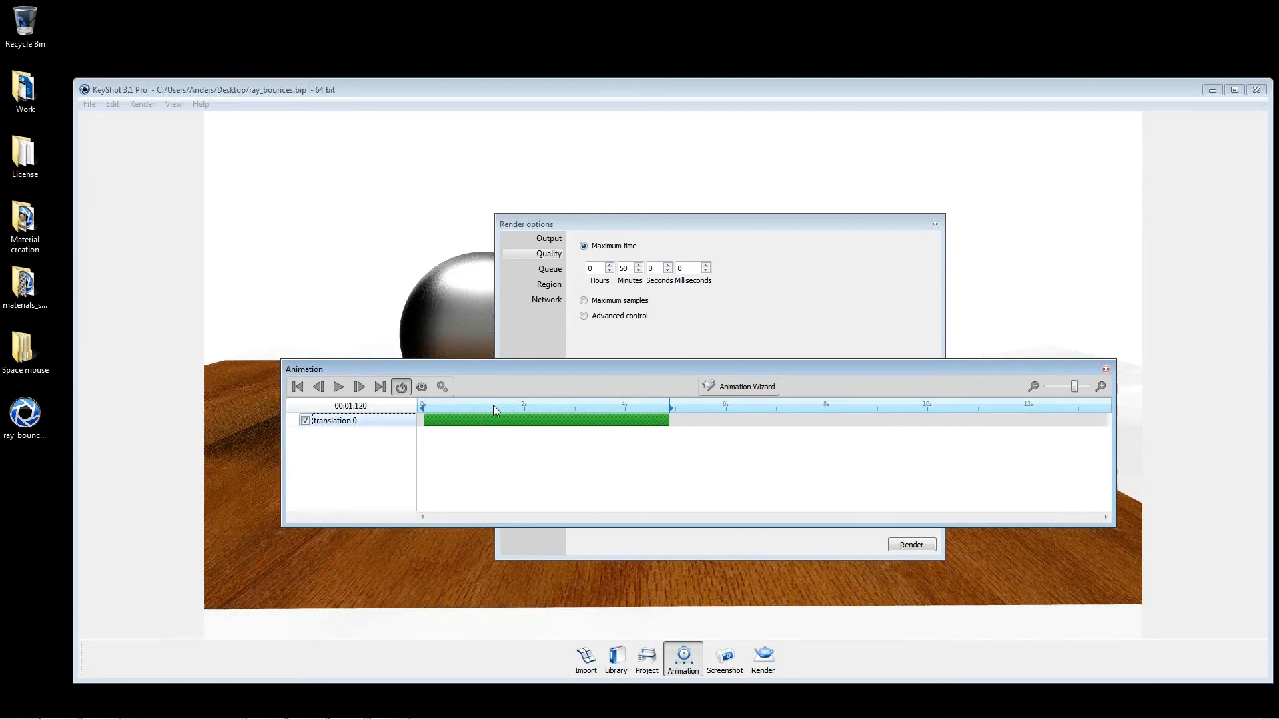
pyautogui.click(708, 322)
pyautogui.moveTo(680, 225); pyautogui.dragTo(844, 245)
pyautogui.click(780, 282)
pyautogui.click(1078, 304)
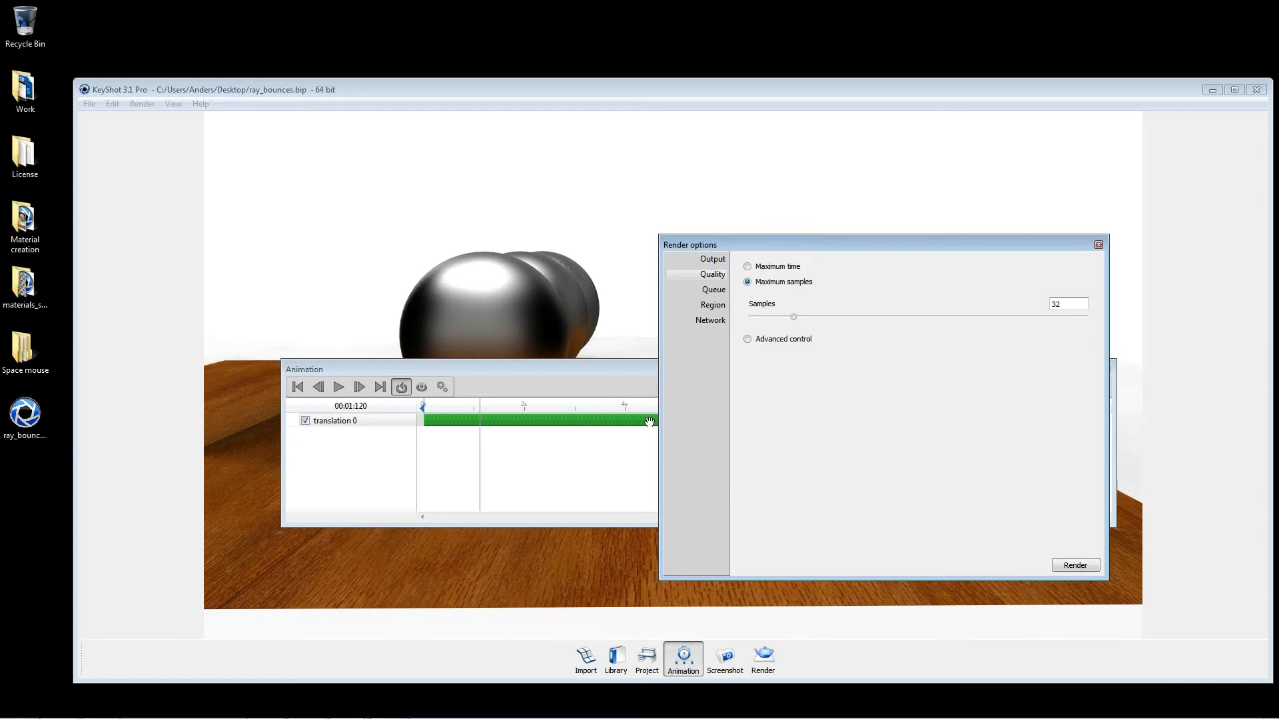
pyautogui.moveTo(481, 410); pyautogui.dragTo(668, 421)
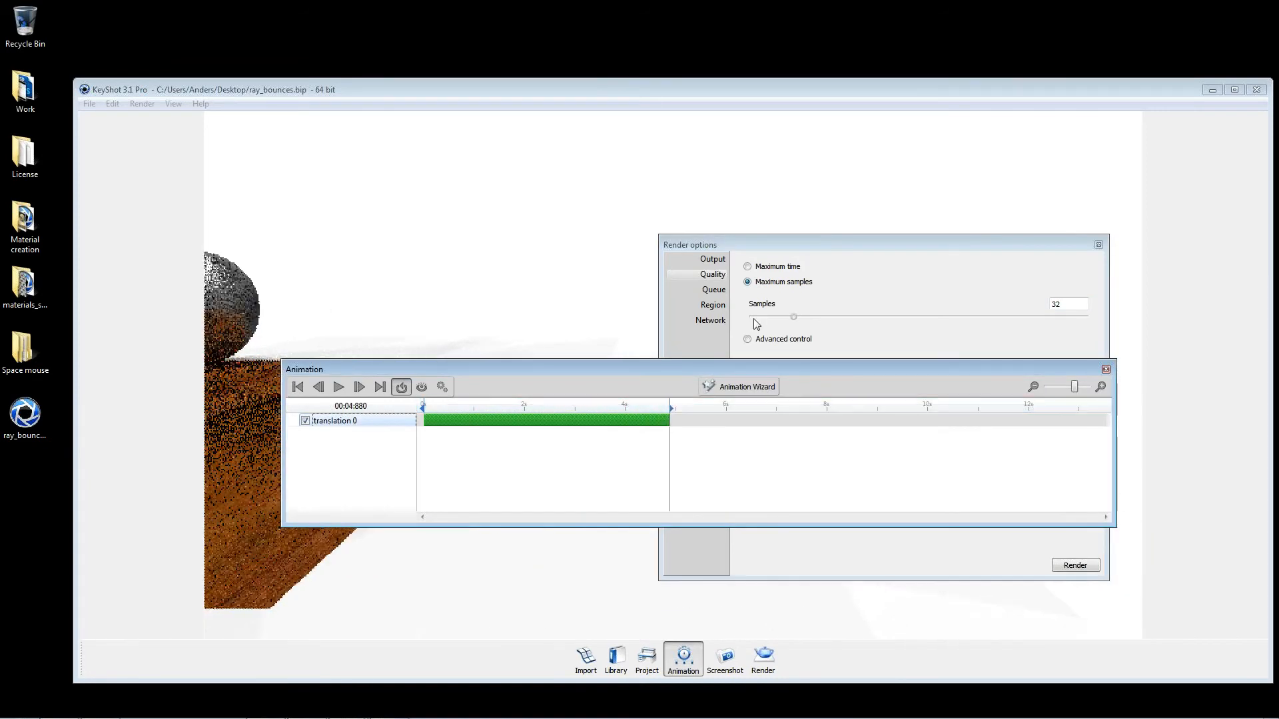
# Step: Compare the Maximum time and Maximum samples settings in the render quality options, ending on Maximum samples
pyautogui.click(773, 266)
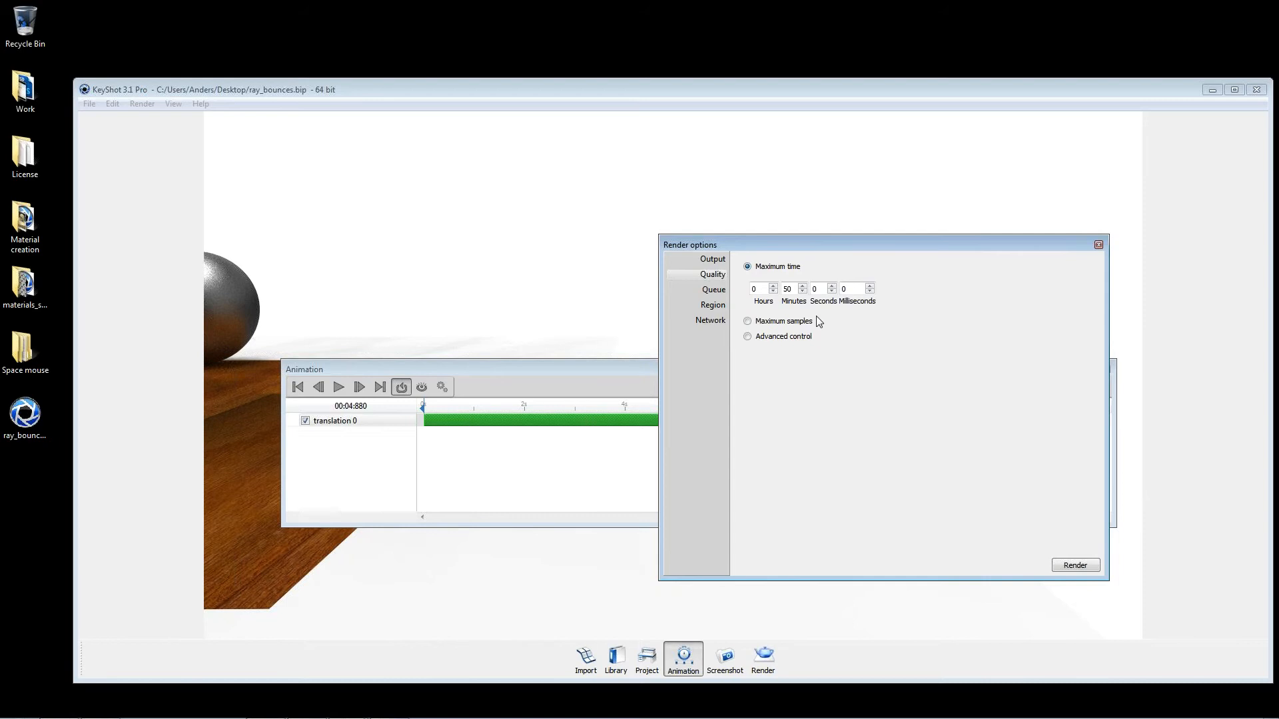
pyautogui.click(784, 325)
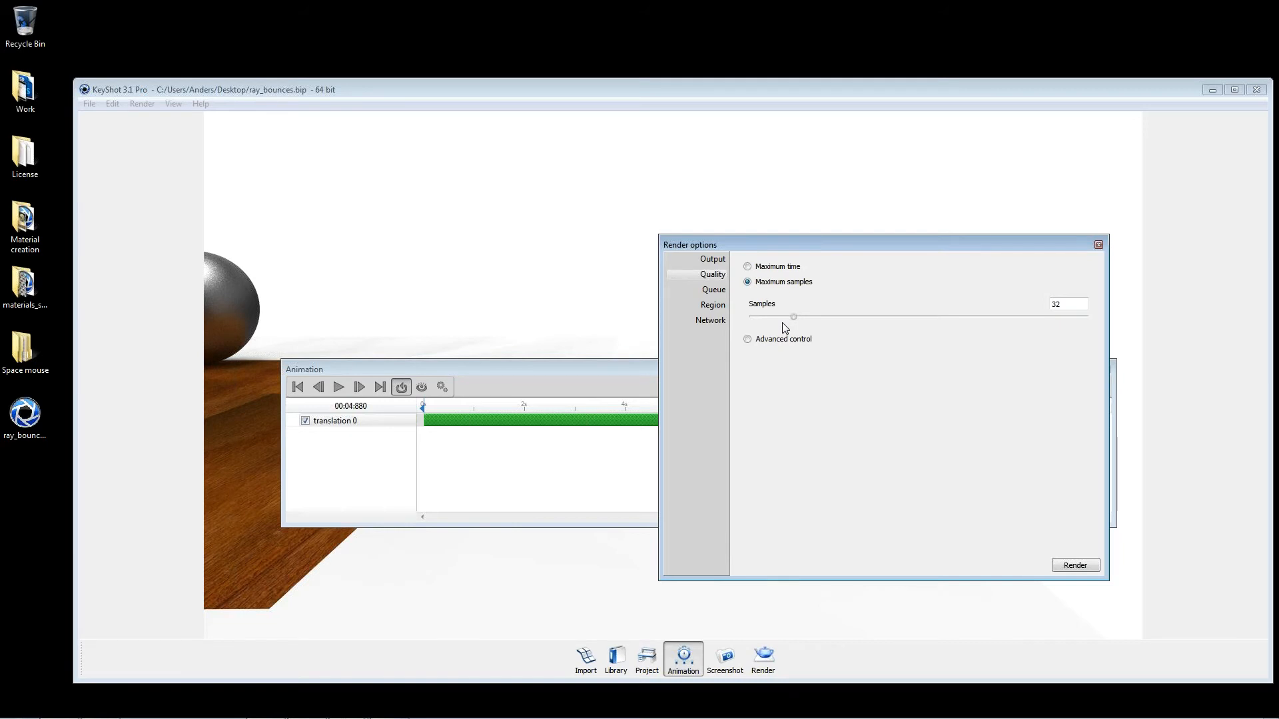
pyautogui.click(782, 268)
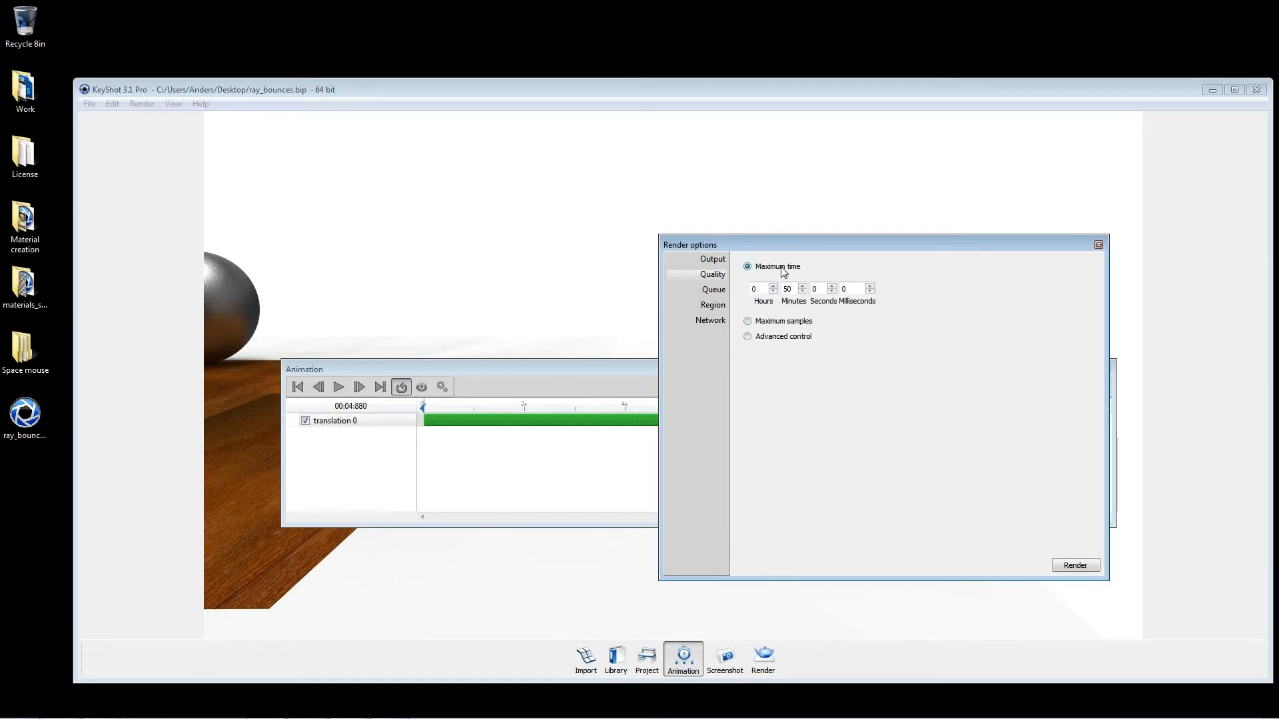
pyautogui.click(762, 321)
pyautogui.doubleClick(1061, 306)
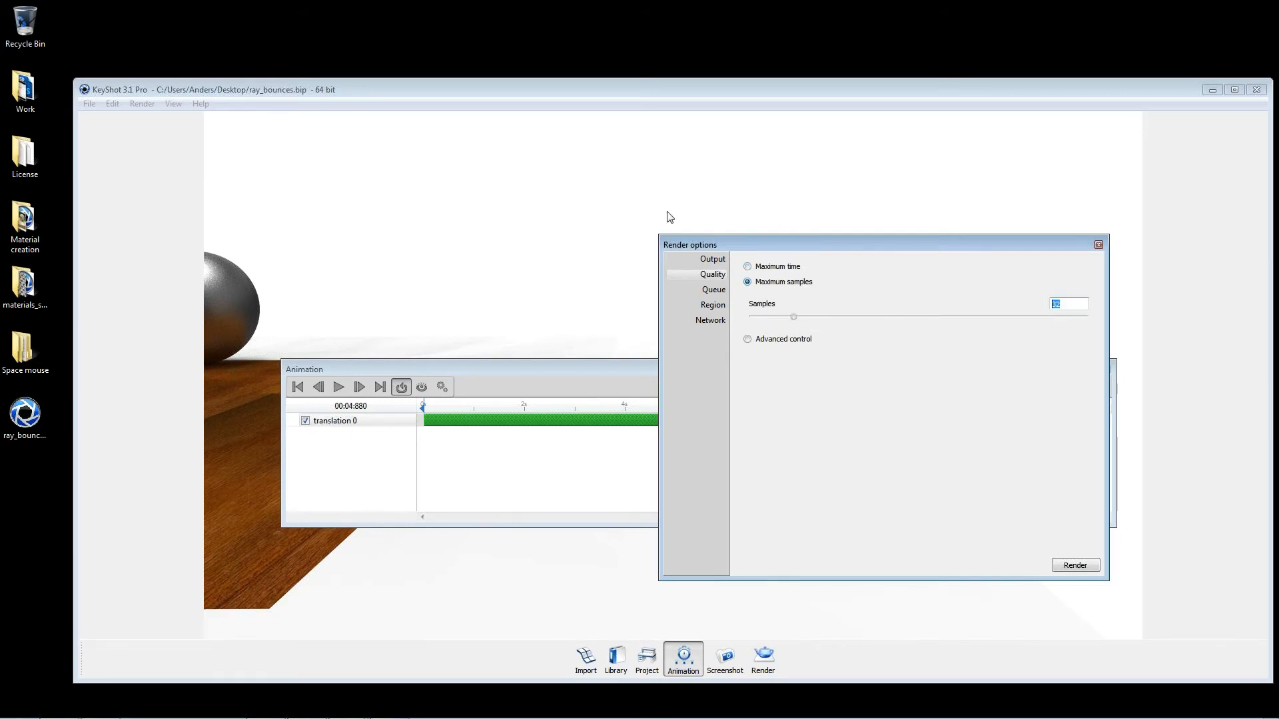
# Step: Start a test render of the animation's end frame with 32 maximum samples and stop it early
pyautogui.moveTo(1029, 248); pyautogui.dragTo(855, 228)
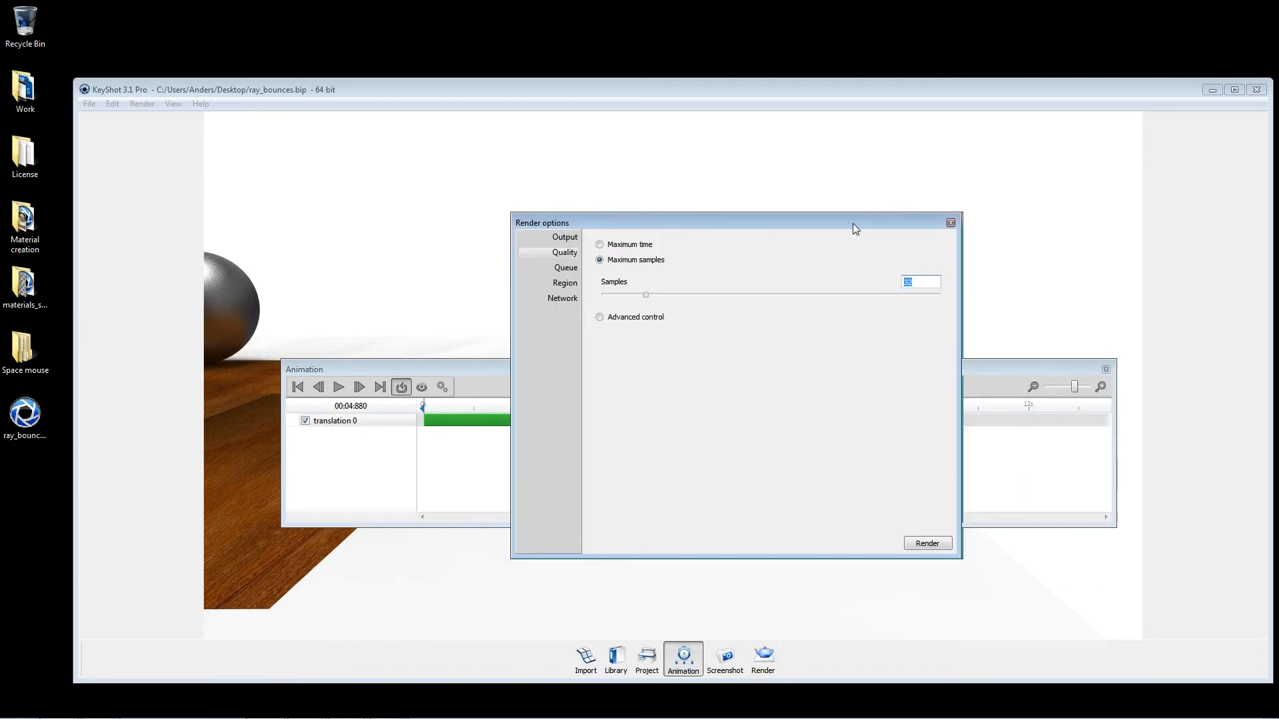
pyautogui.click(927, 543)
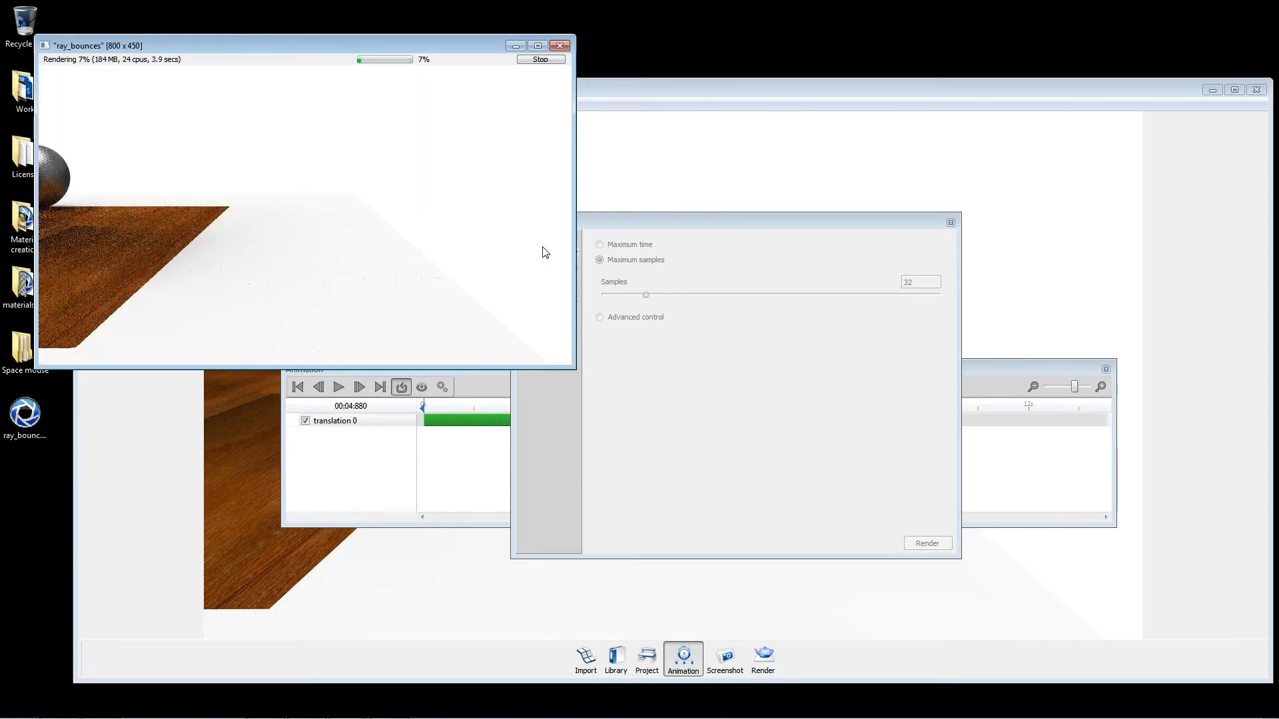
pyautogui.click(540, 59)
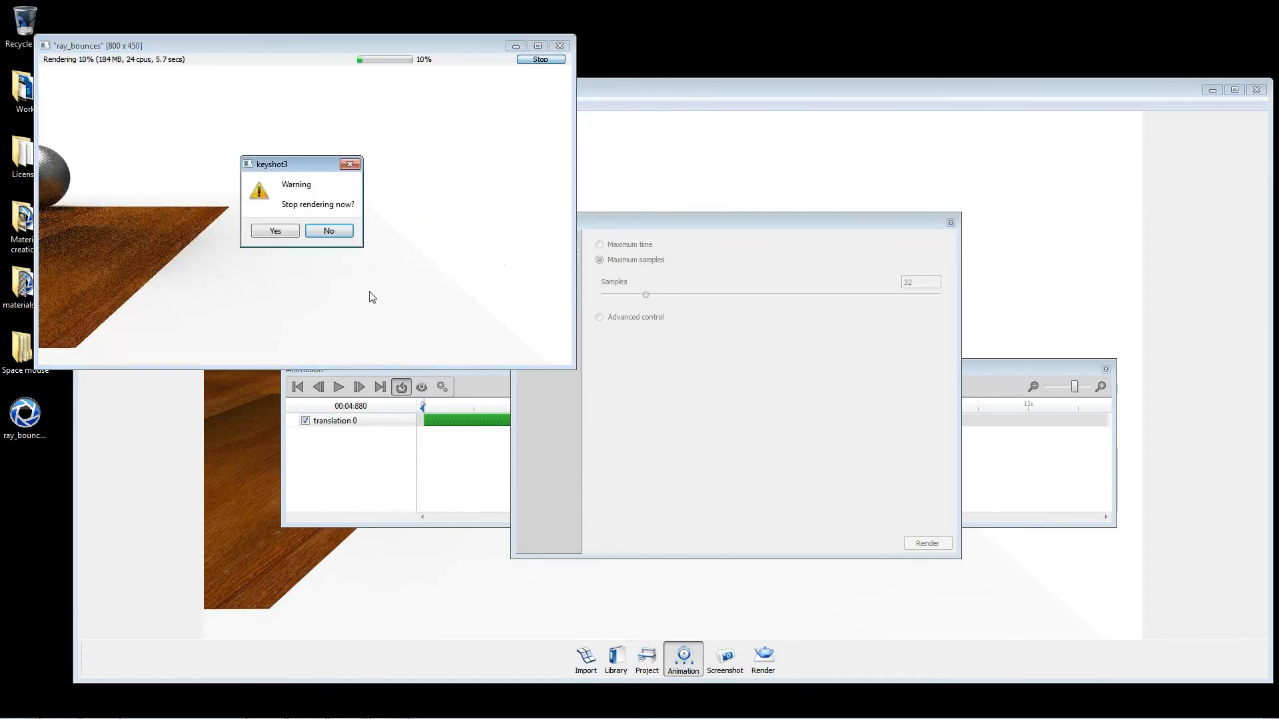
pyautogui.click(276, 231)
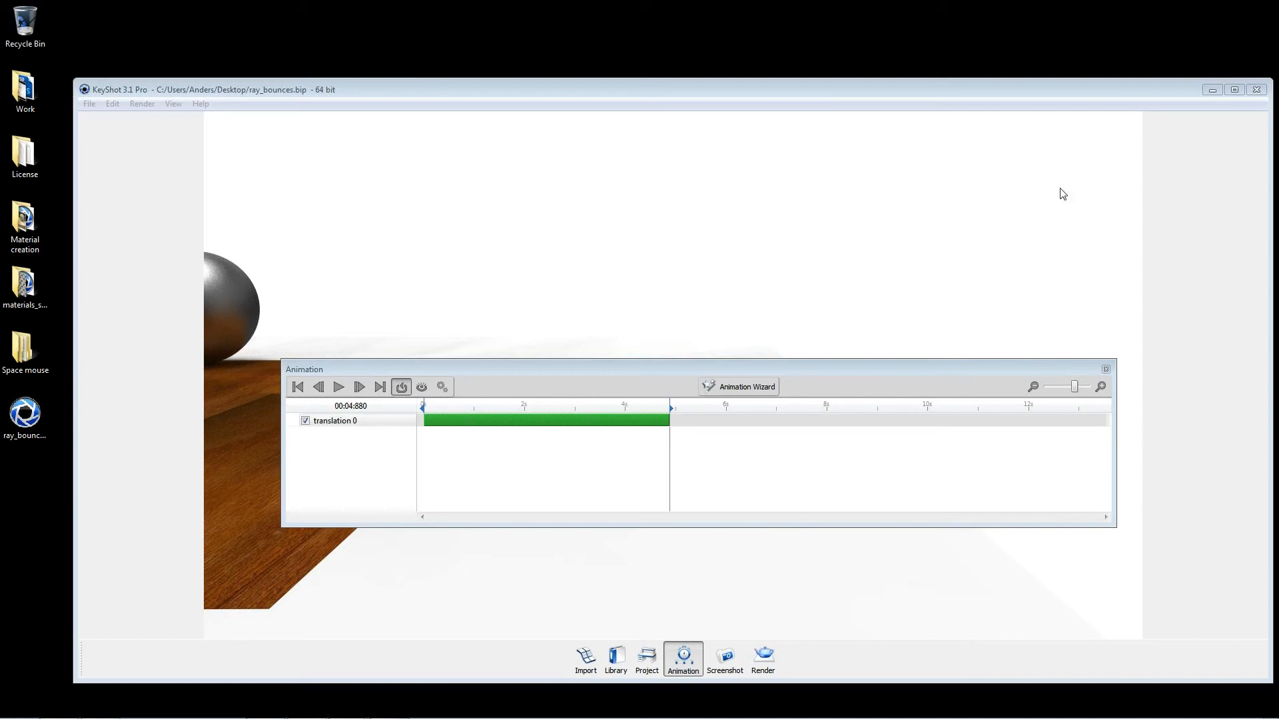
# Step: Reposition the main scene window and switch the render quality to Advanced control
pyautogui.click(1087, 85)
pyautogui.moveTo(1086, 90); pyautogui.dragTo(968, 22)
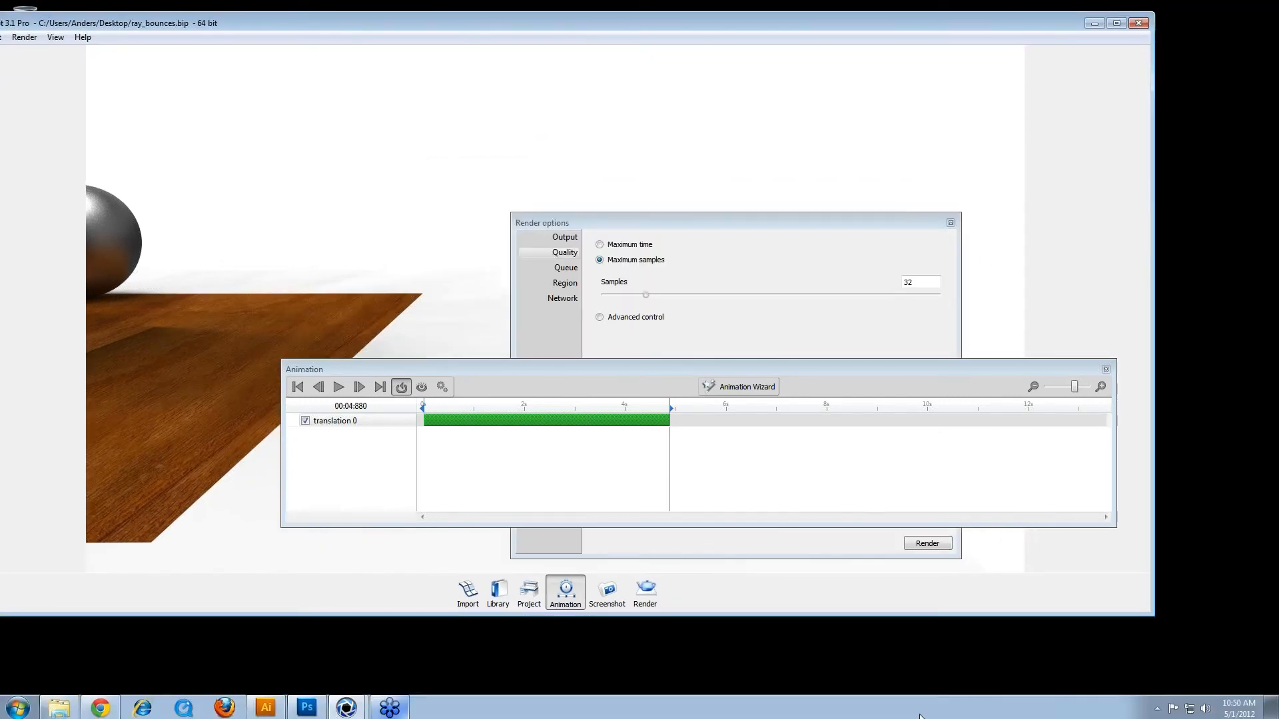
pyautogui.click(390, 714)
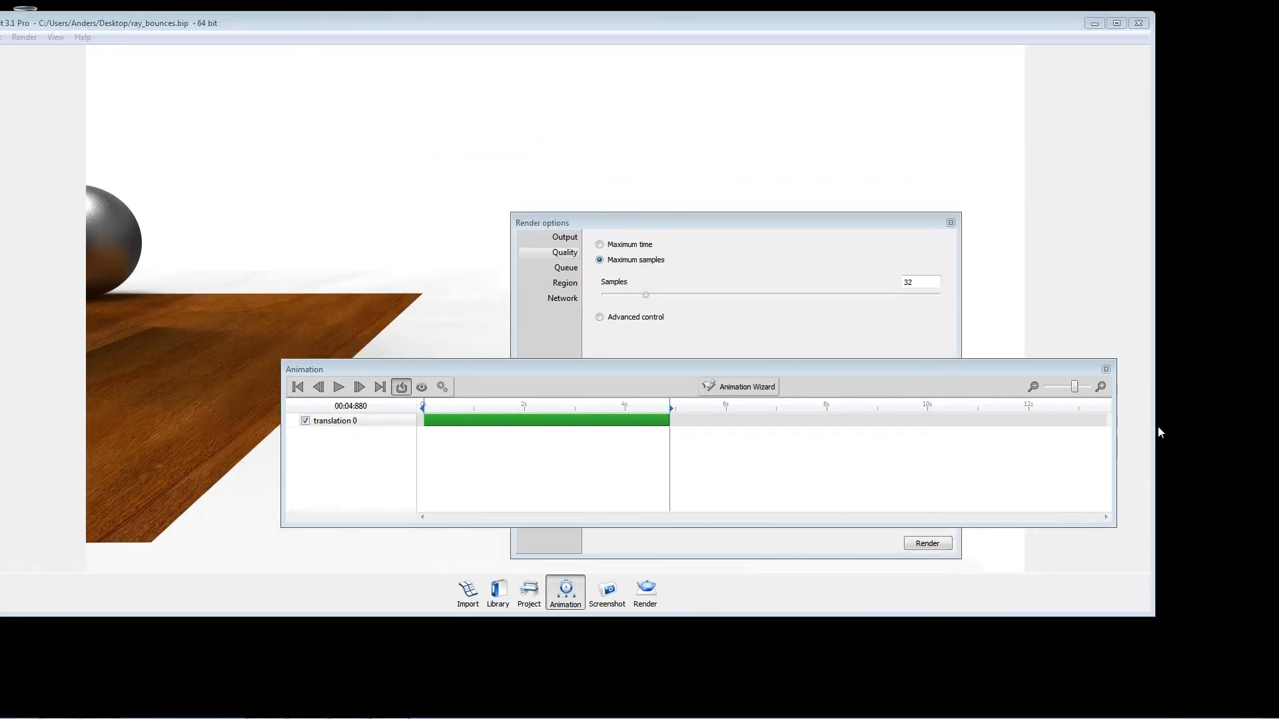
pyautogui.click(679, 320)
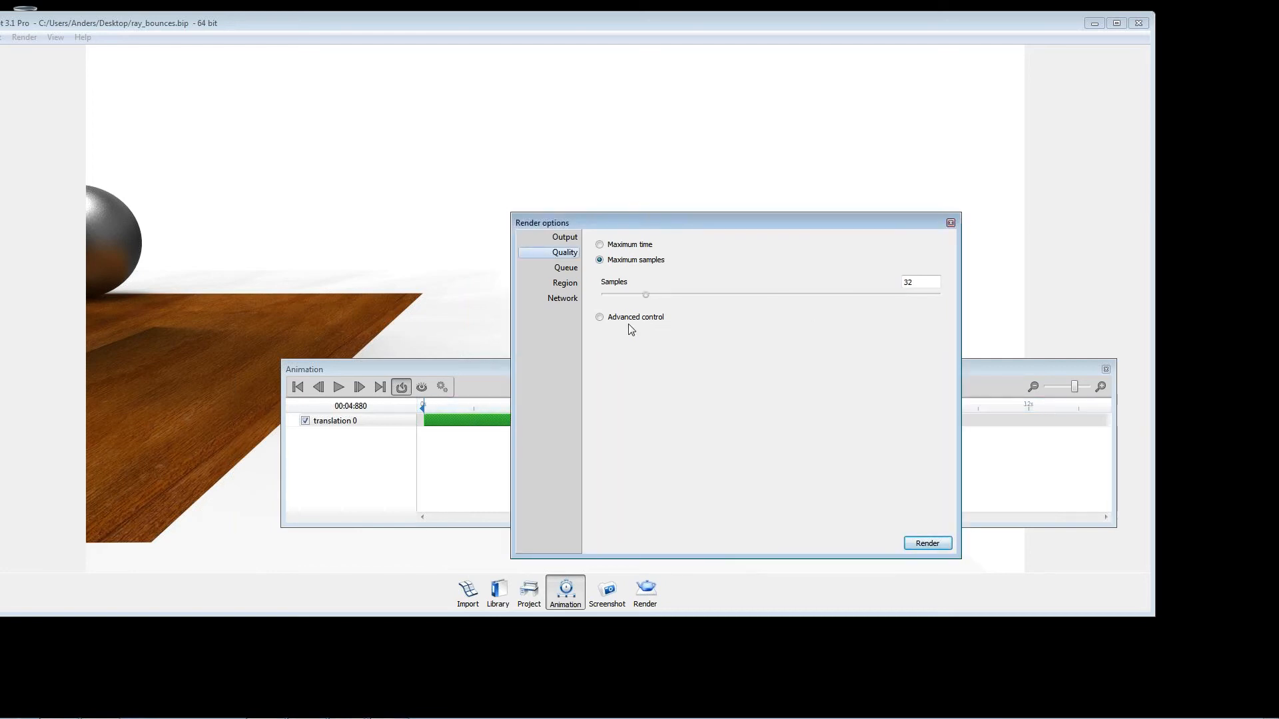
pyautogui.click(651, 317)
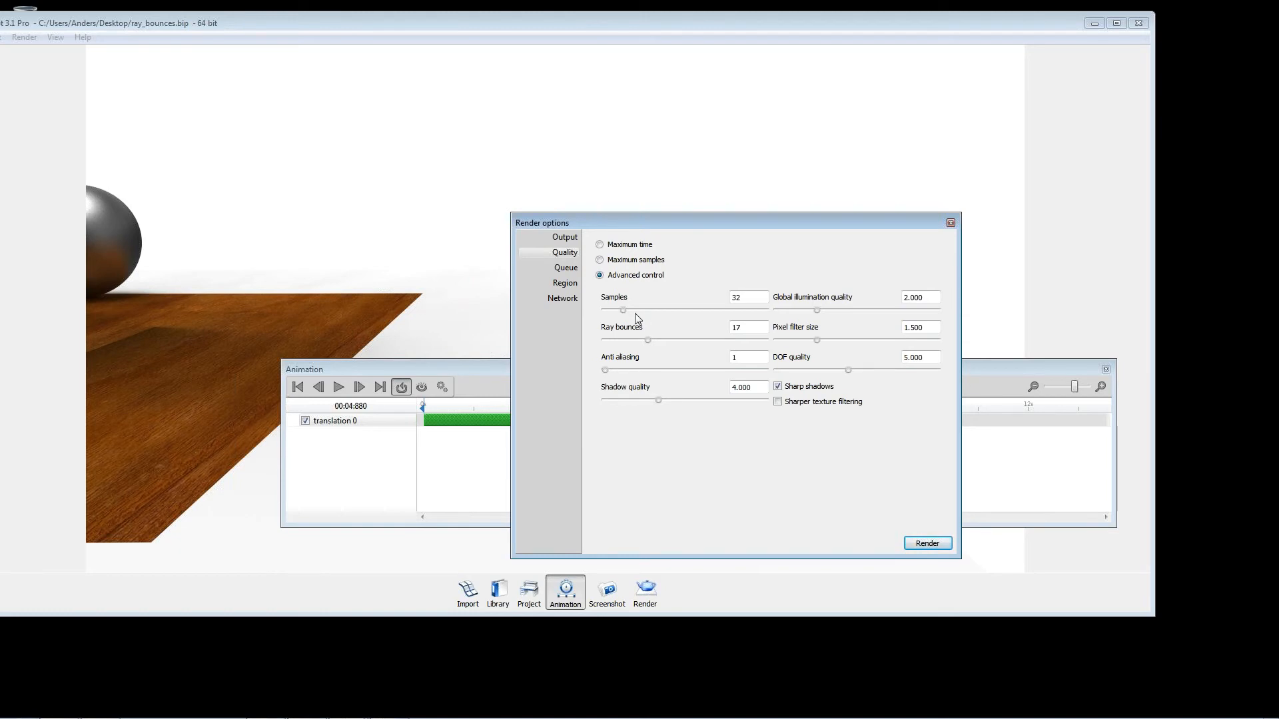
# Step: Switch to Chrome, go to keyshot.com in the new tab and look over the Webinars page under the learning resources
pyautogui.moveTo(106, 717)
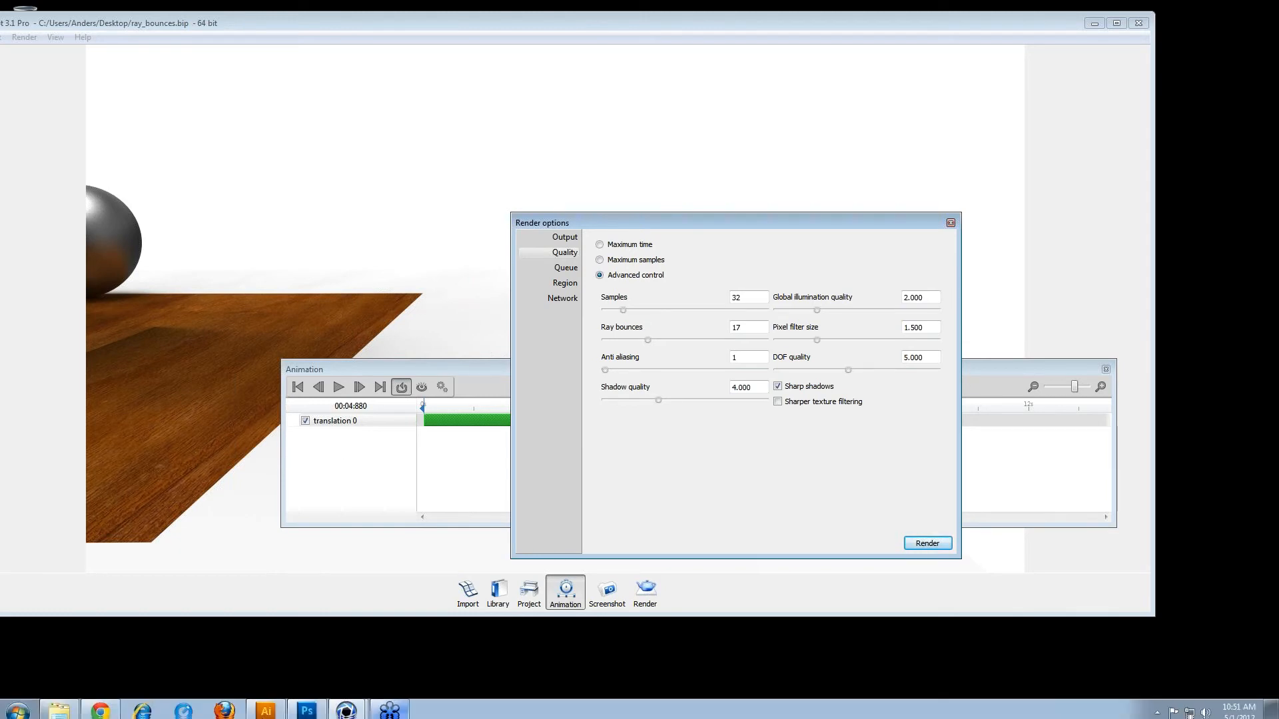
pyautogui.click(107, 710)
pyautogui.click(219, 67)
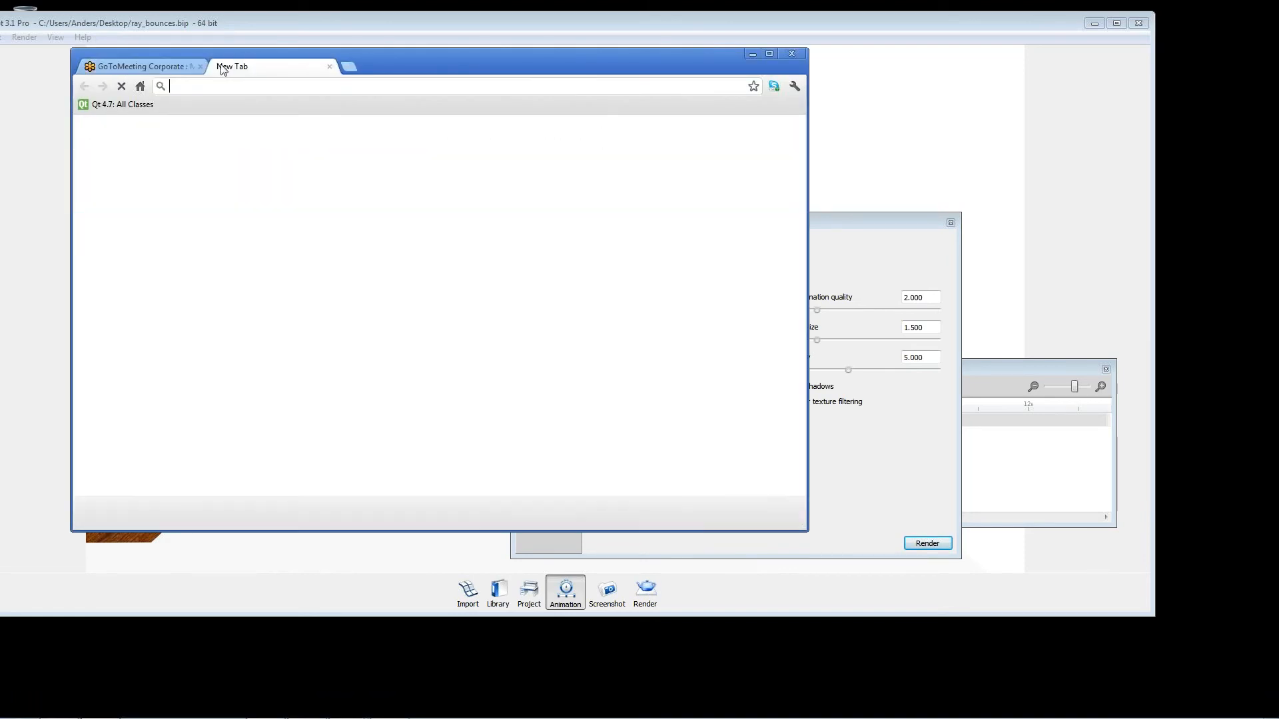
pyautogui.write('keyshot.com')
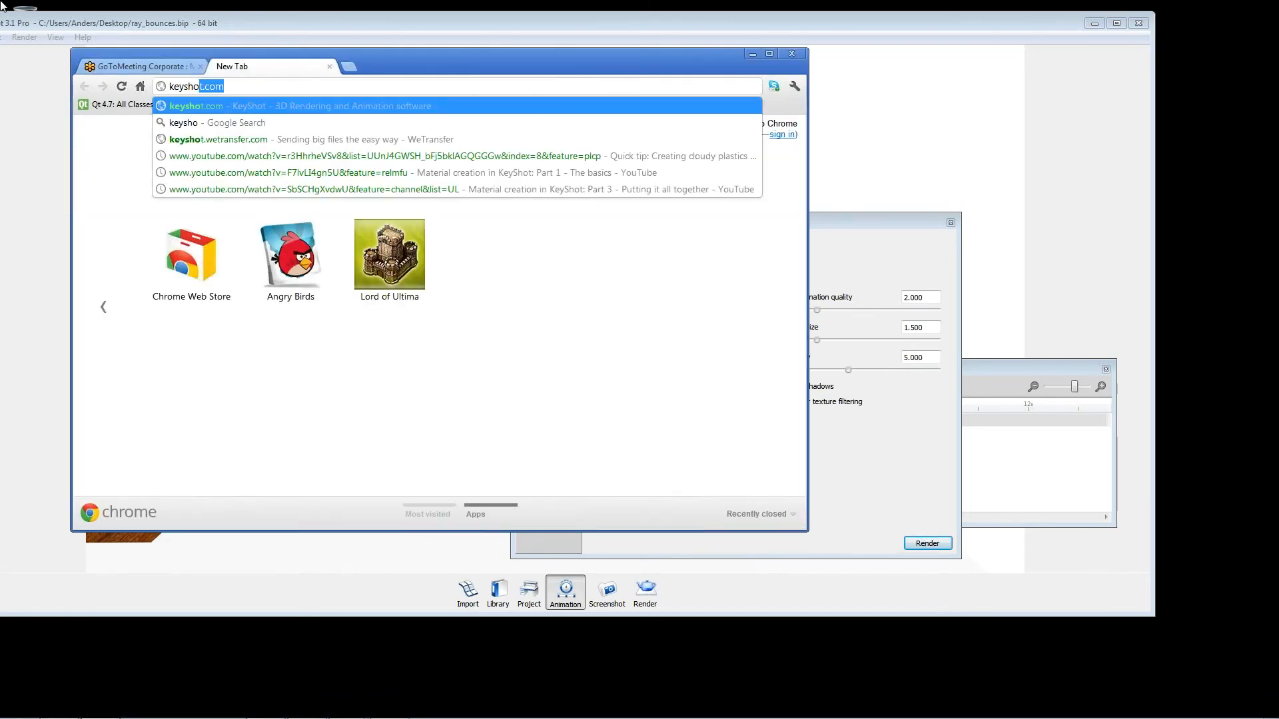
pyautogui.press('Return')
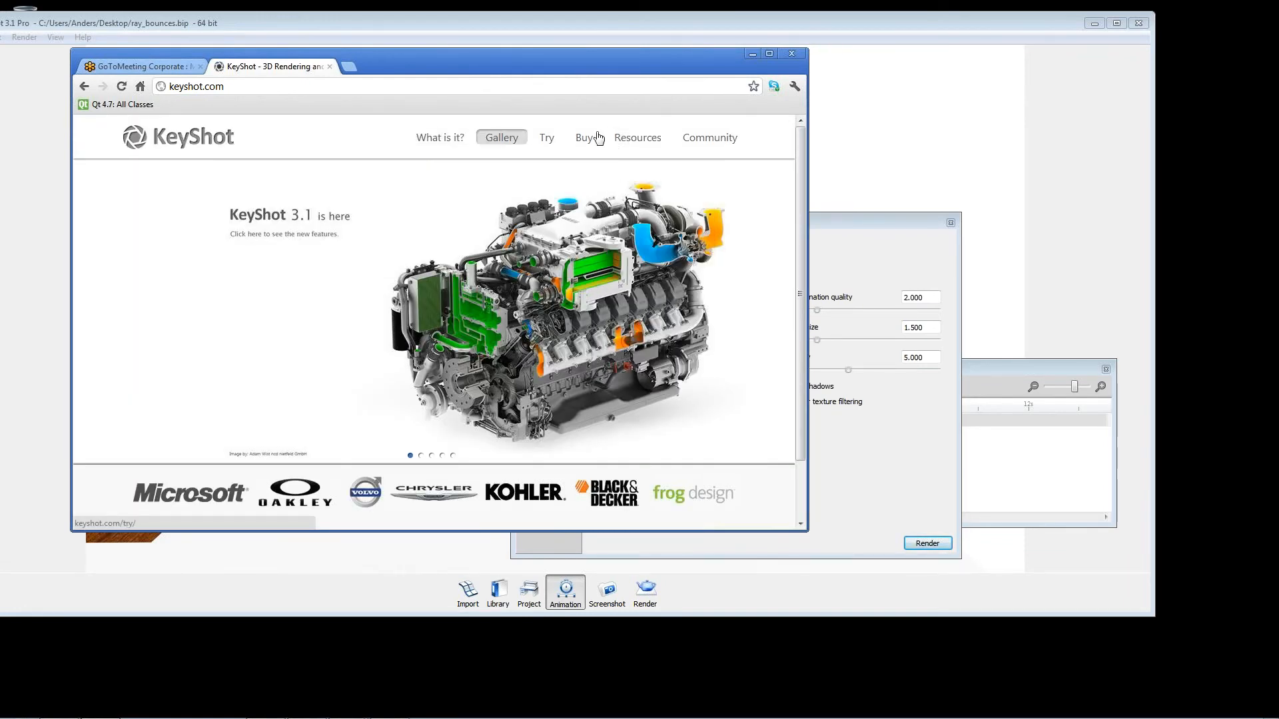
pyautogui.moveTo(641, 146)
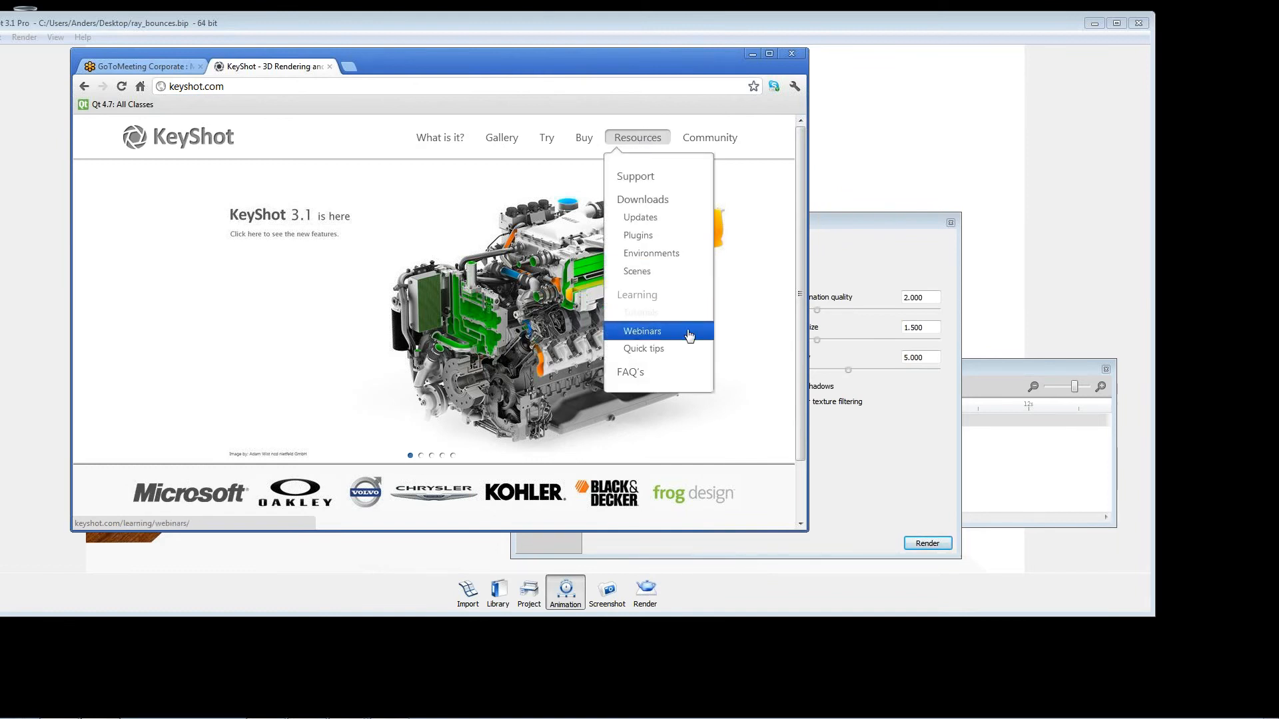
pyautogui.click(651, 331)
pyautogui.scroll(-1, 328, 220)
pyautogui.scroll(1, 320, 260)
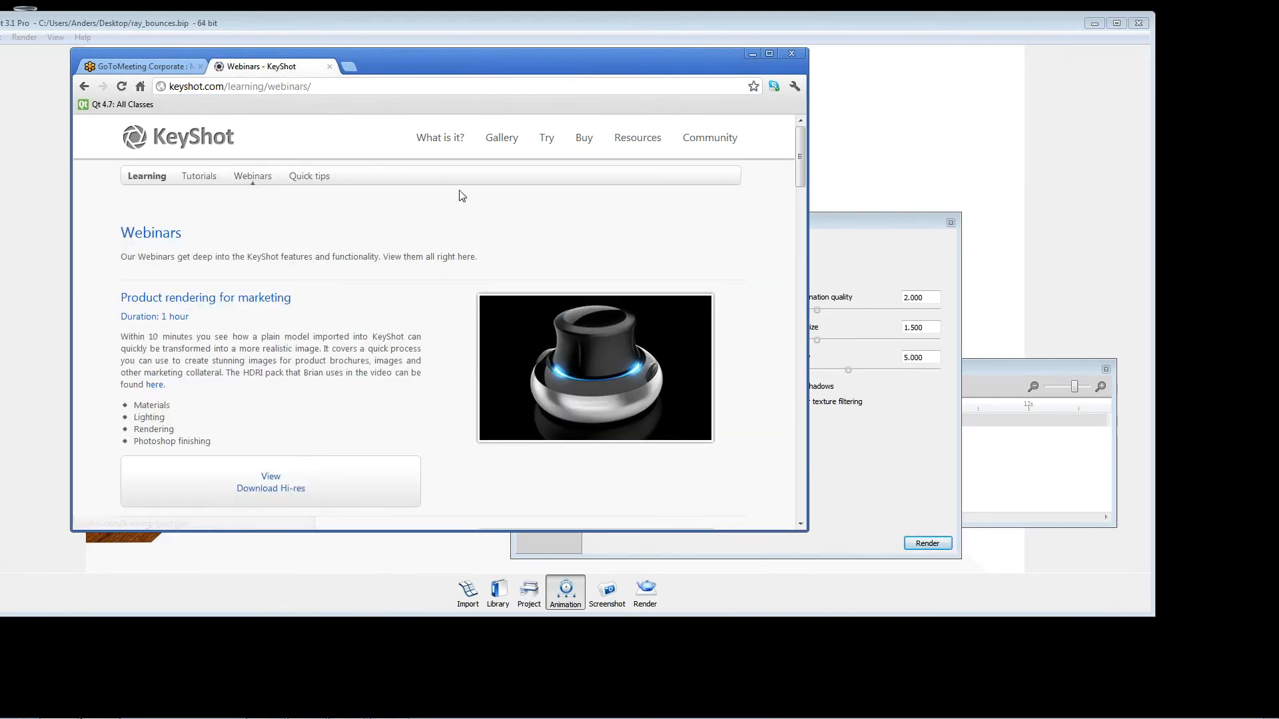
# Step: Open the Tutorials page of the KeyShot site and look at the Material Creation lessons
pyautogui.moveTo(635, 140)
pyautogui.click(665, 313)
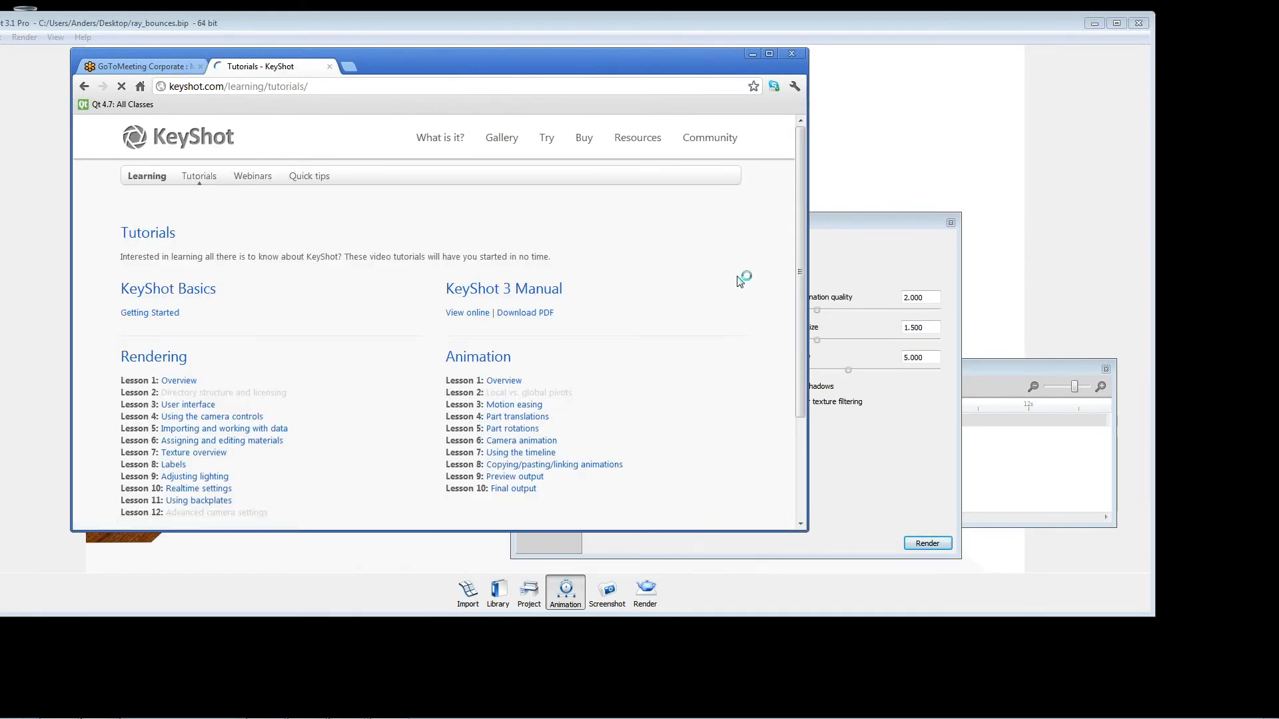
pyautogui.scroll(-3, 726, 306)
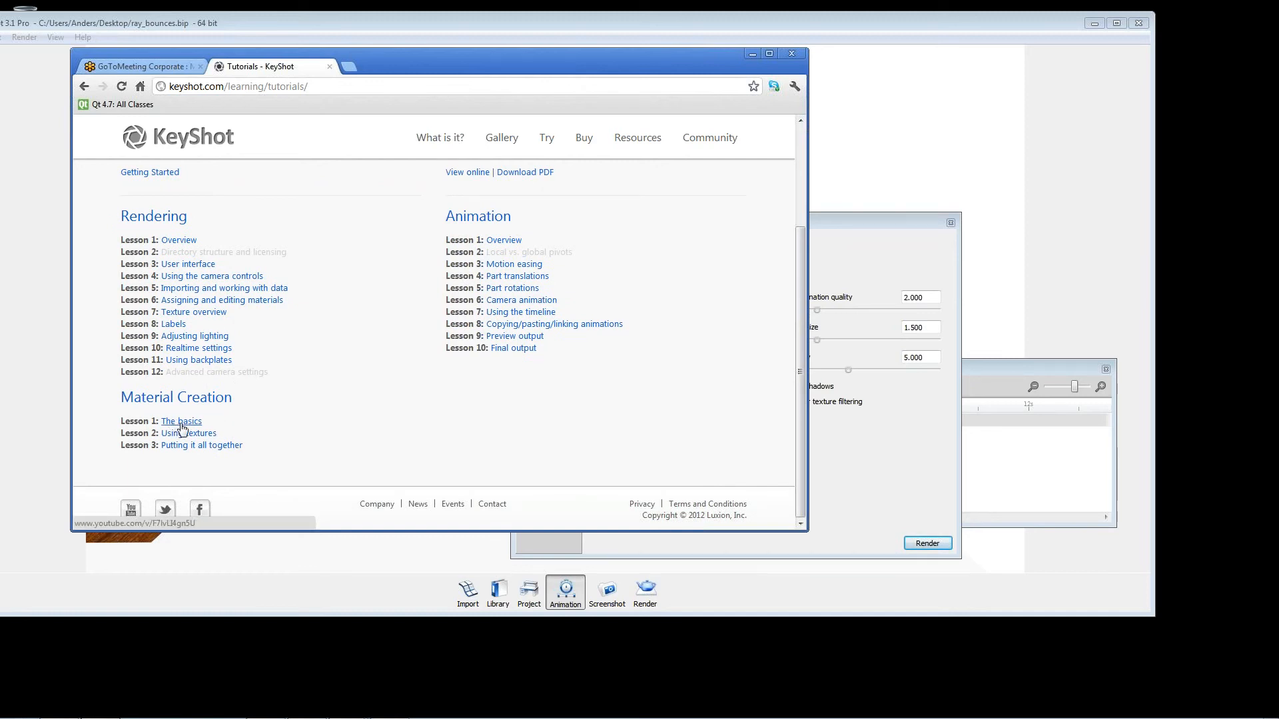
pyautogui.moveTo(634, 140)
# Step: Switch to Photoshop, hide layer 16 with the red arrows in Samples.psd, and minimize Photoshop
pyautogui.moveTo(255, 714)
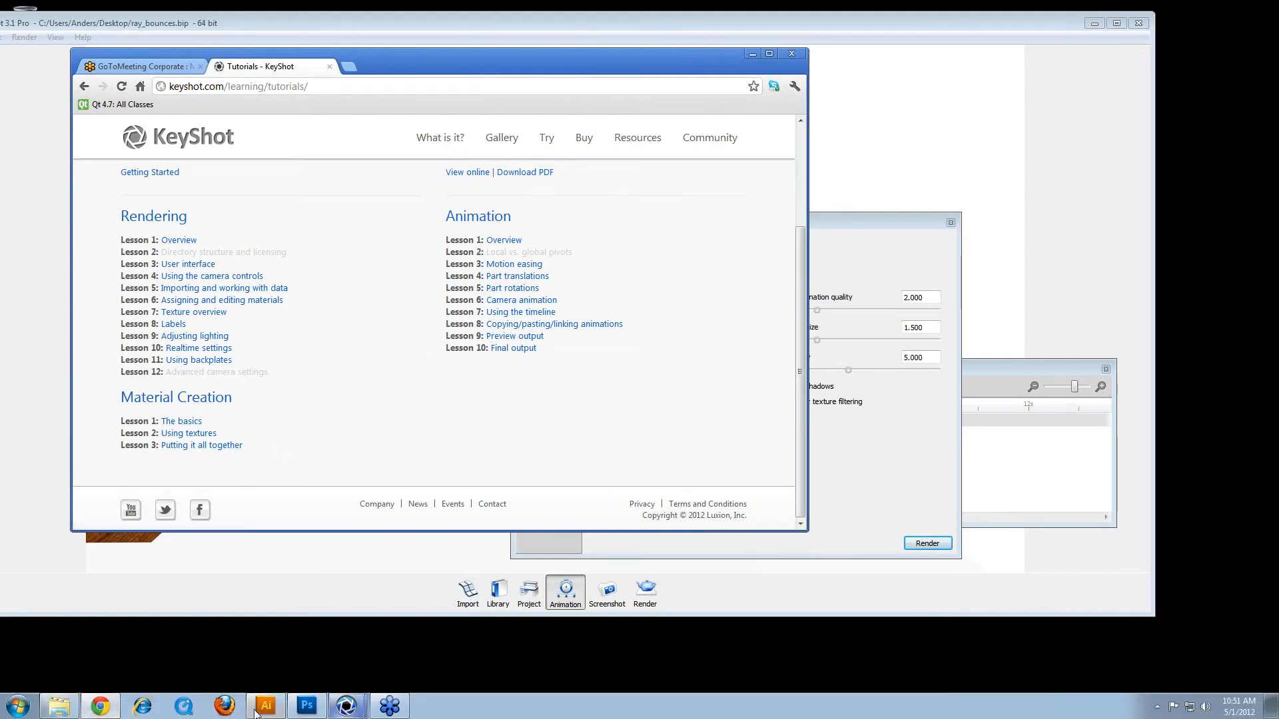
pyautogui.click(306, 706)
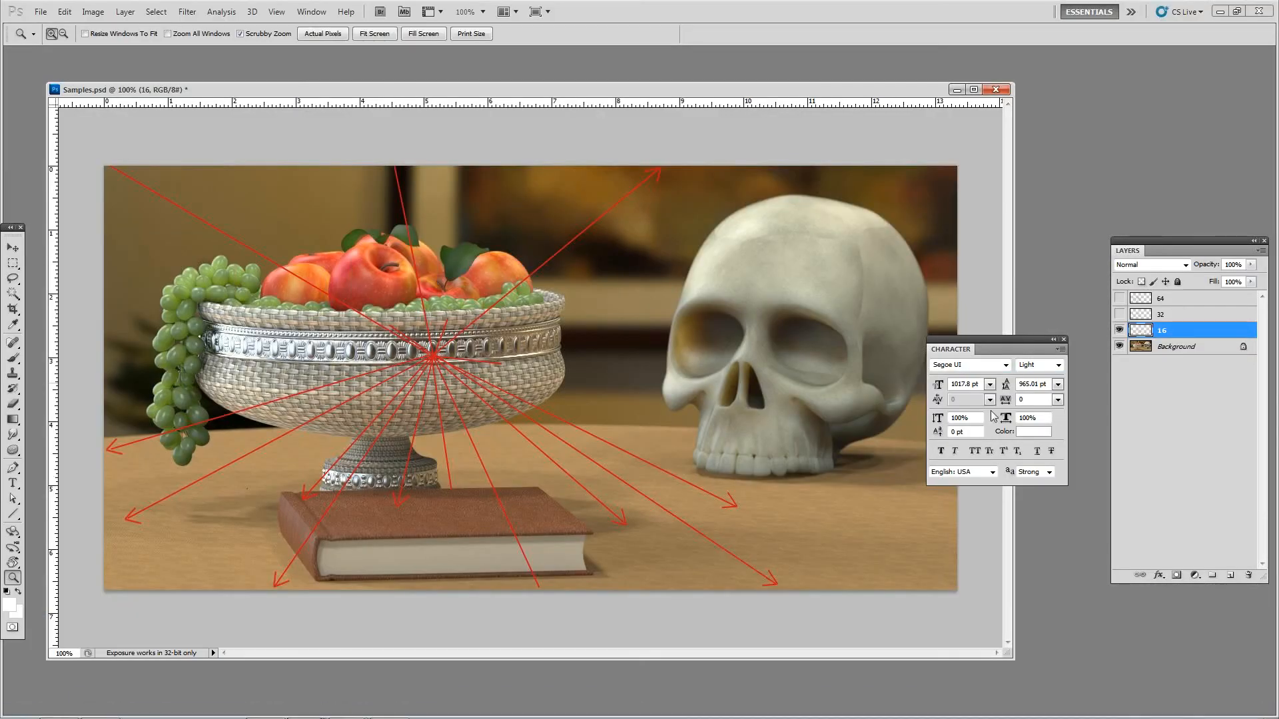
pyautogui.click(1172, 473)
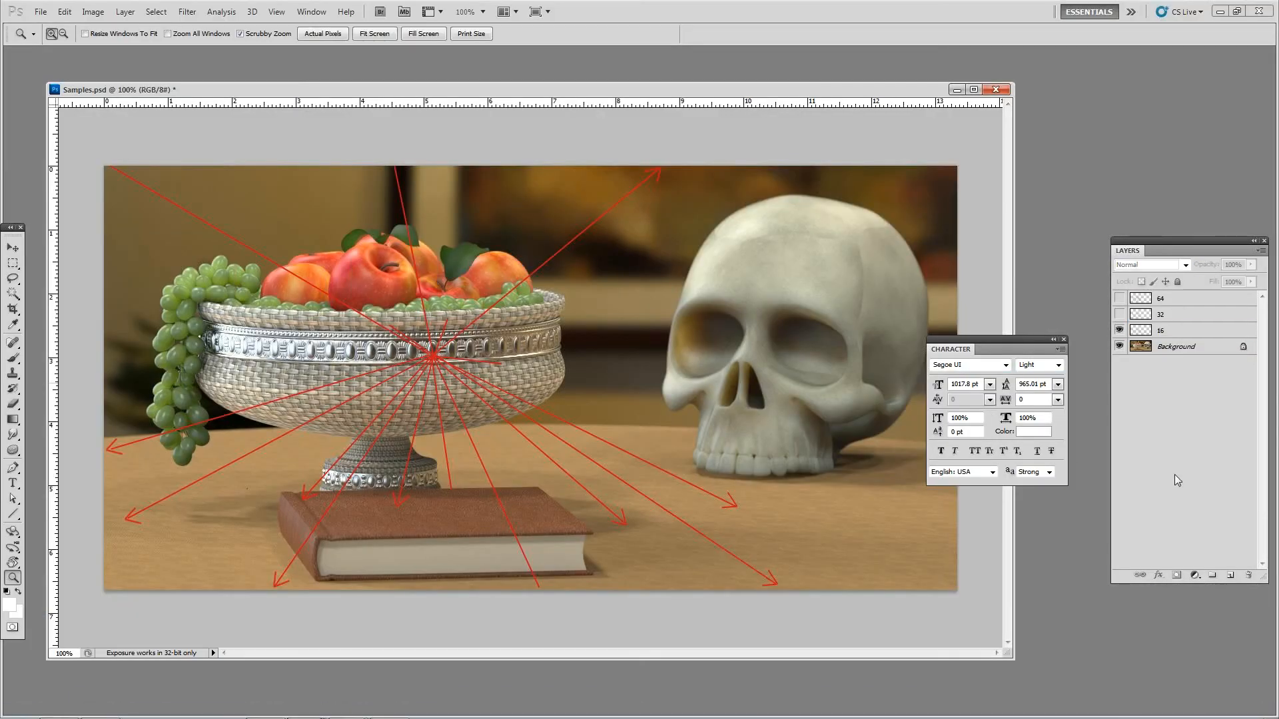
pyautogui.click(1119, 330)
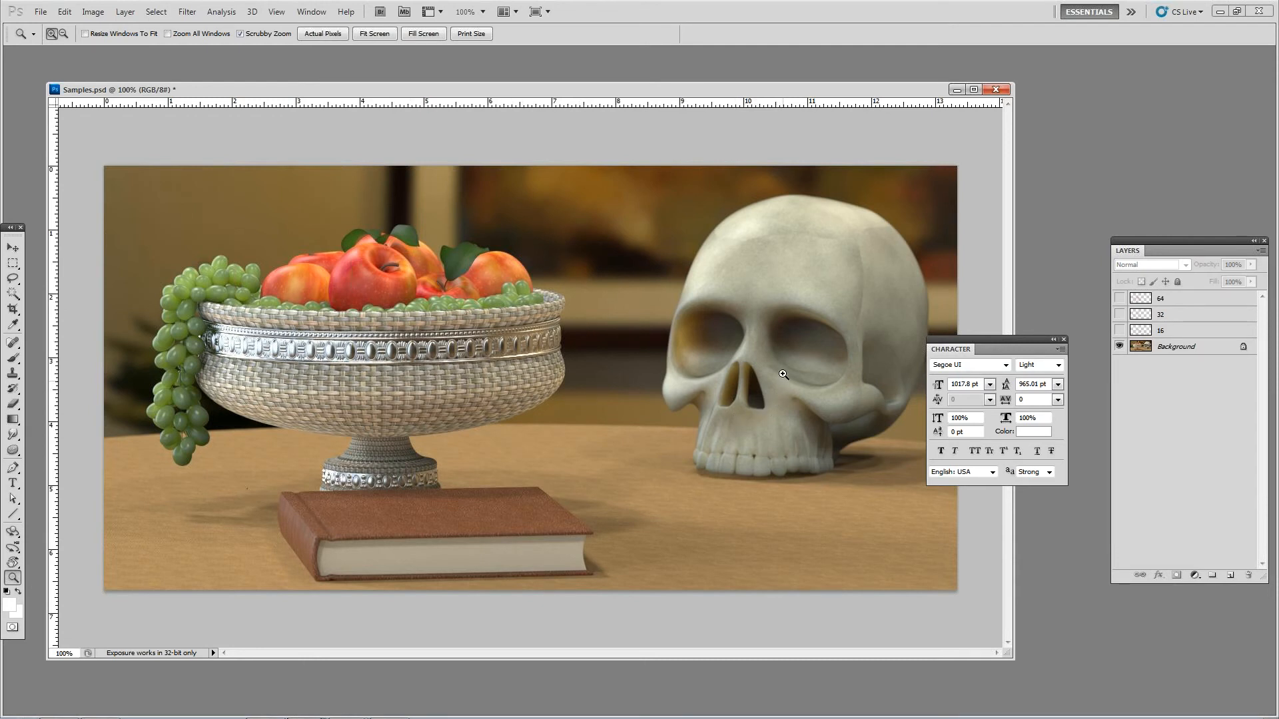
pyautogui.click(1220, 13)
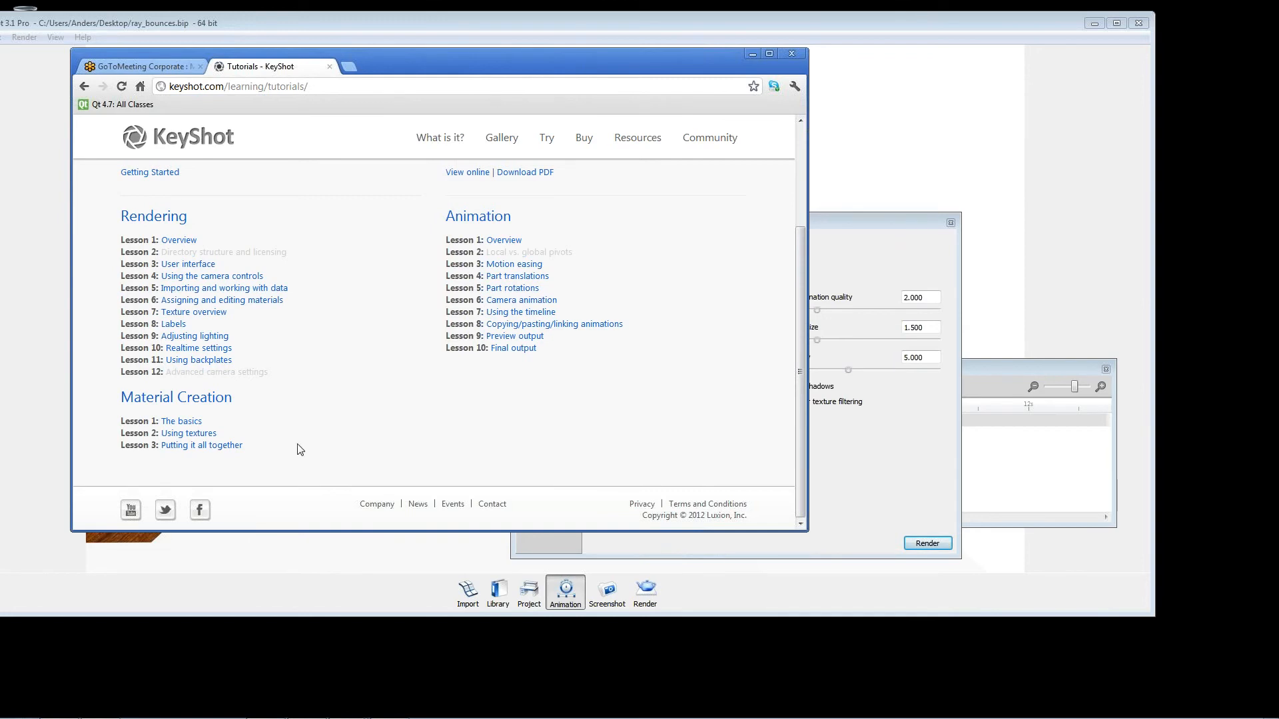
# Step: Return to the ray_bounces.bip scene in KeyShot and close the render options and animation windows
pyautogui.moveTo(465, 718)
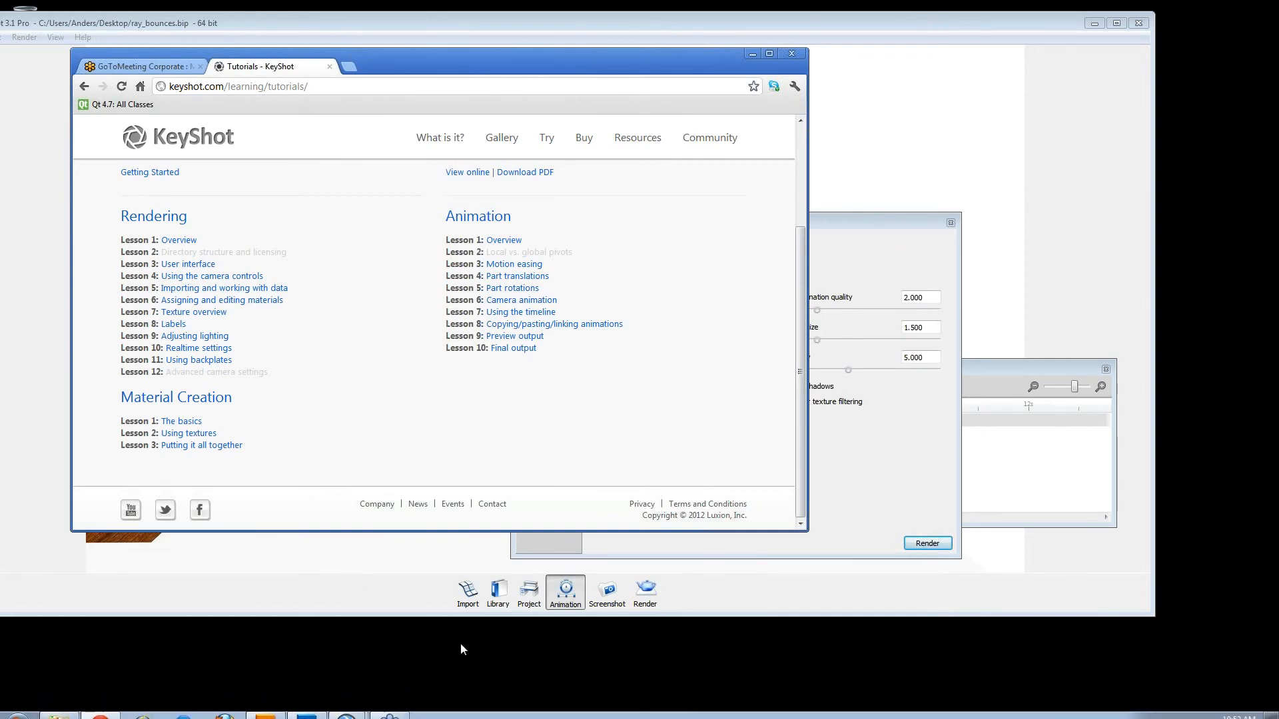
pyautogui.click(346, 708)
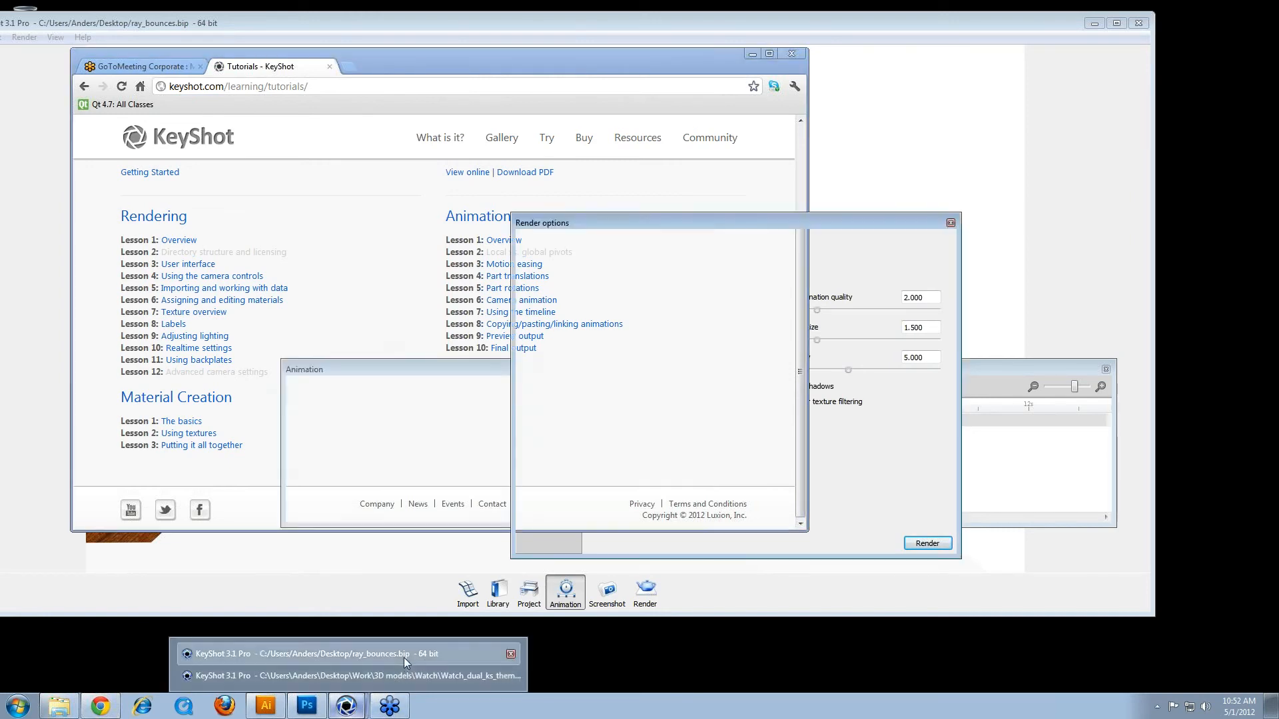
pyautogui.click(404, 656)
pyautogui.click(951, 222)
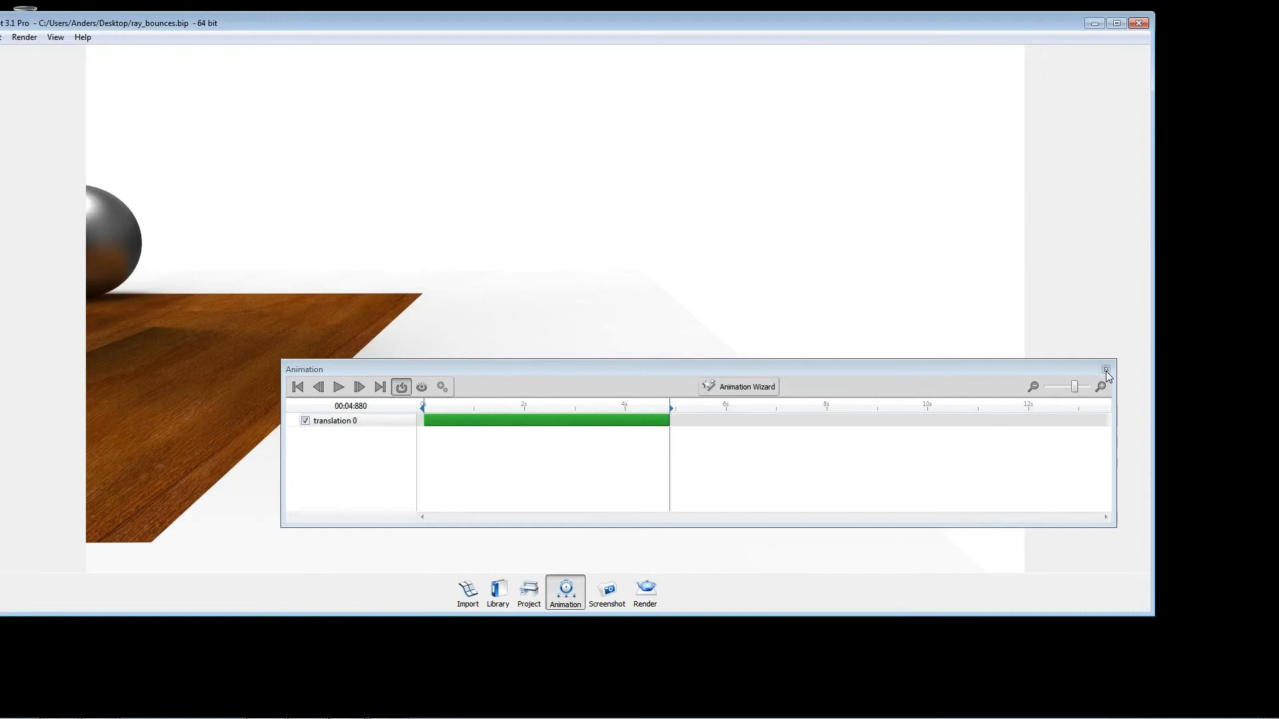
pyautogui.click(1106, 369)
# Step: Hide the wooden floor beneath the three metal spheres
pyautogui.moveTo(384, 394); pyautogui.dragTo(1253, 393)
pyautogui.moveTo(787, 296); pyautogui.dragTo(822, 198, button='middle')
pyautogui.moveTo(822, 197); pyautogui.dragTo(782, 230)
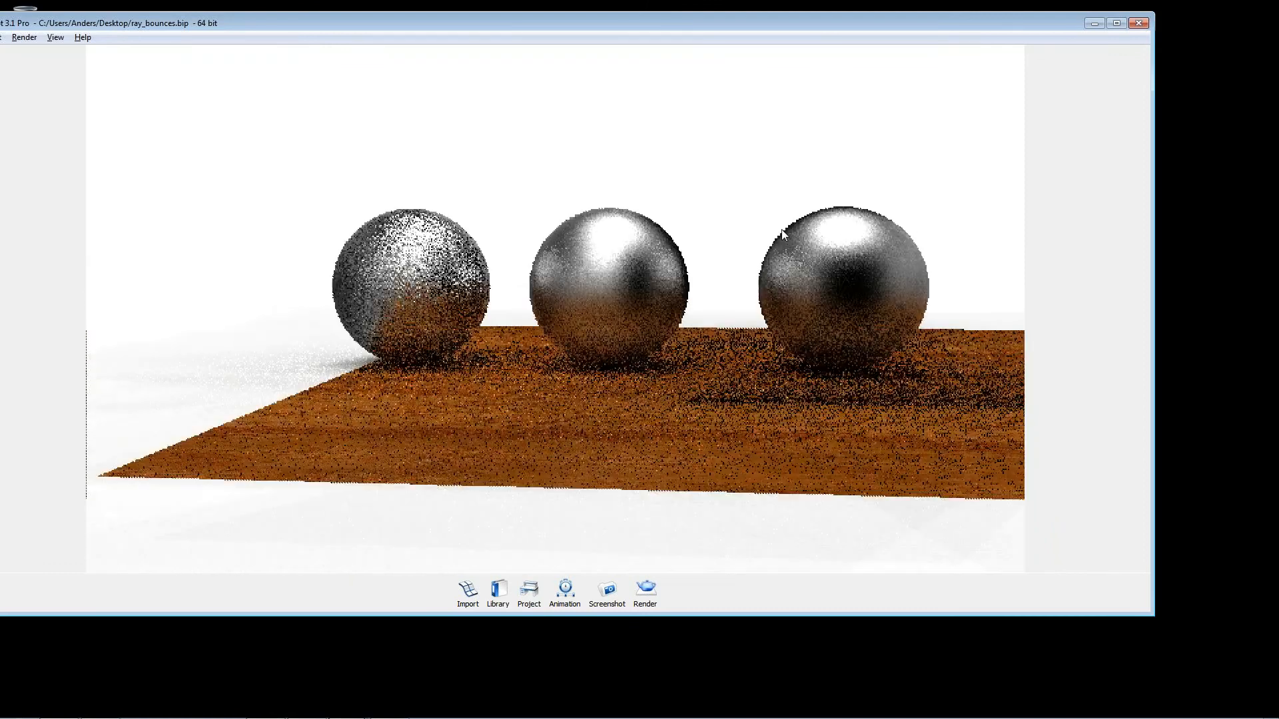
pyautogui.rightClick(756, 407)
pyautogui.click(796, 560)
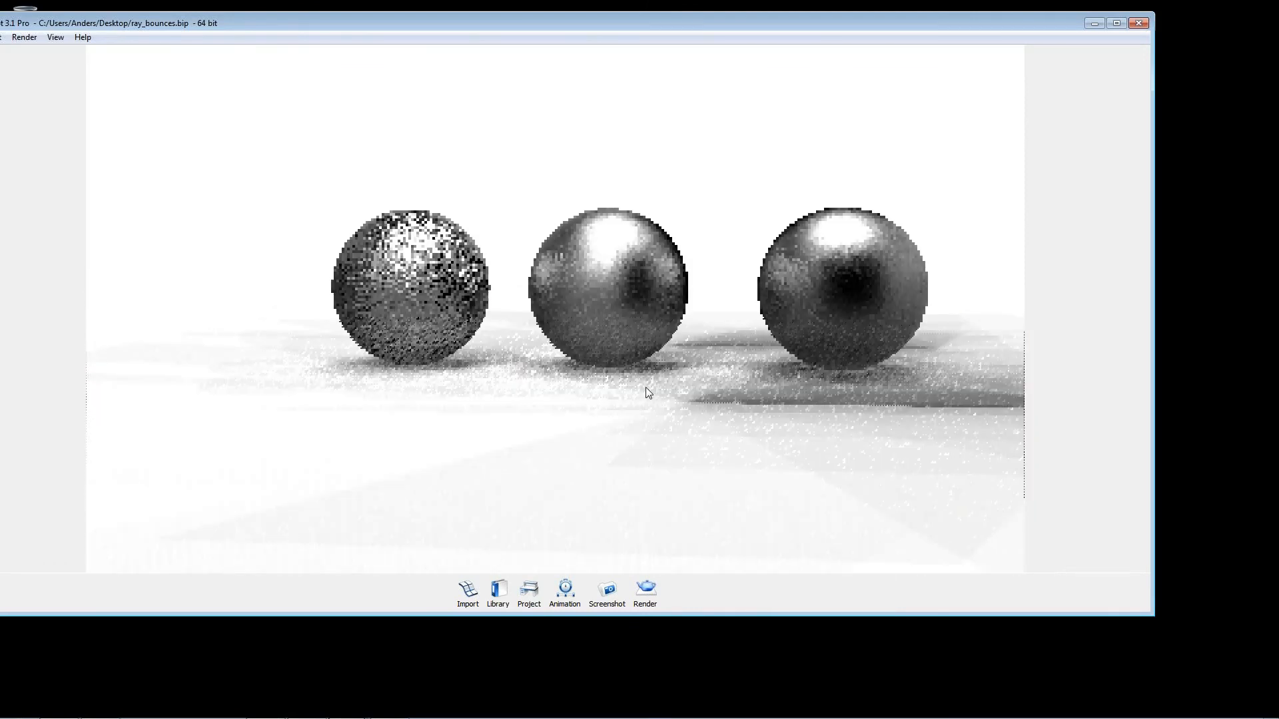
pyautogui.rightClick(852, 387)
pyautogui.click(893, 667)
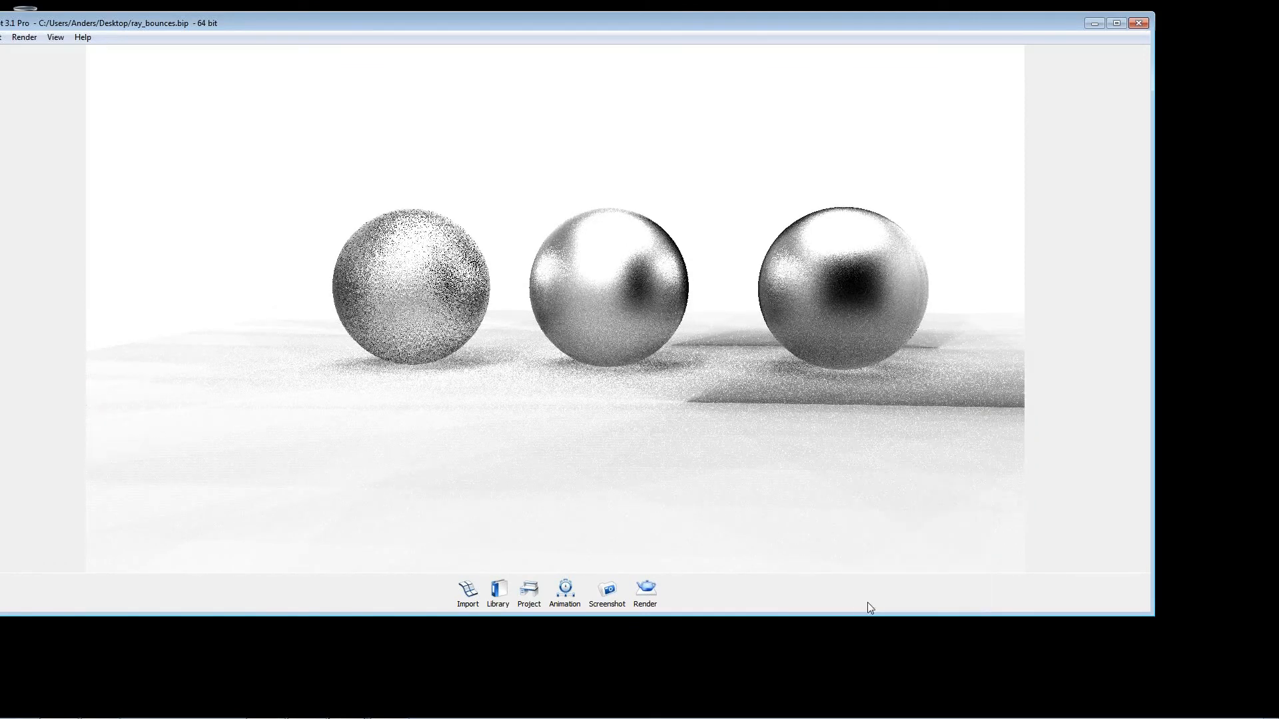
pyautogui.moveTo(686, 334); pyautogui.dragTo(717, 404)
pyautogui.keyDown('alt'); pyautogui.moveTo(716, 401); pyautogui.dragTo(755, 440, button='right'); pyautogui.keyUp('alt')
pyautogui.moveTo(755, 440); pyautogui.dragTo(773, 298, button='middle')
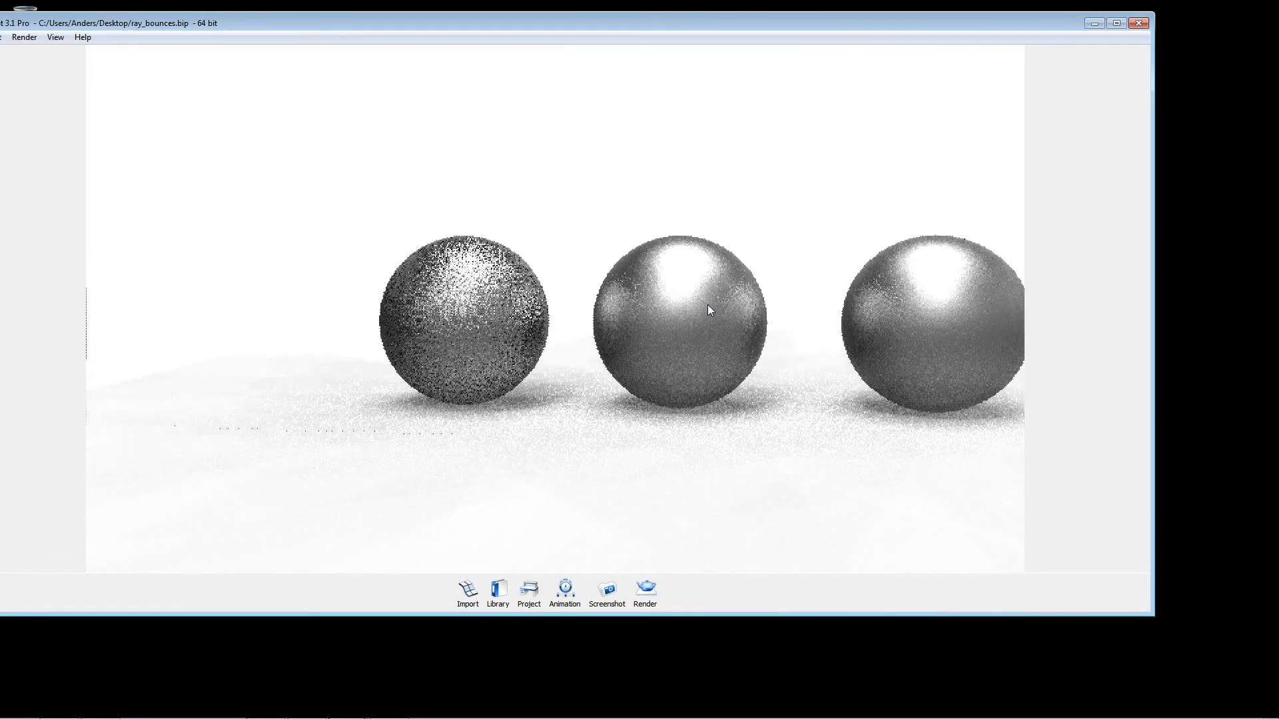
# Step: Set the roughness samples of the middle sphere's metal material to 16 and close the Project window
pyautogui.doubleClick(708, 307)
pyautogui.click(736, 274)
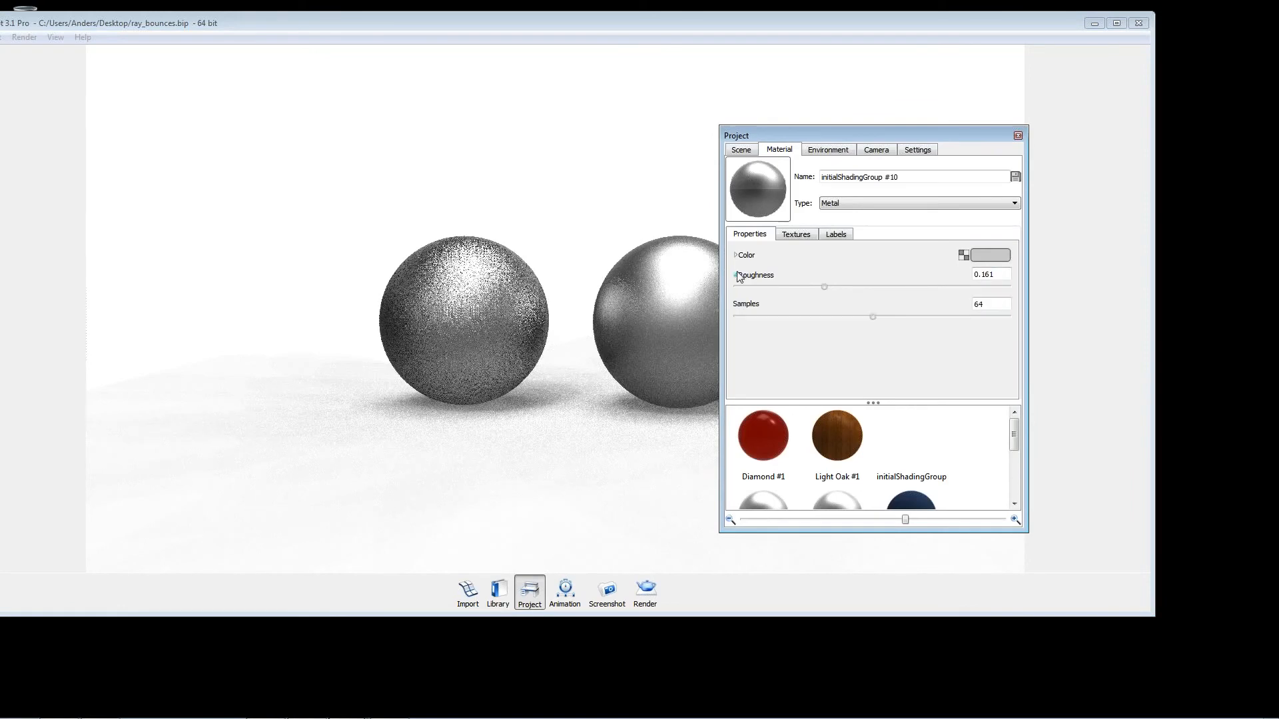
pyautogui.write('16')
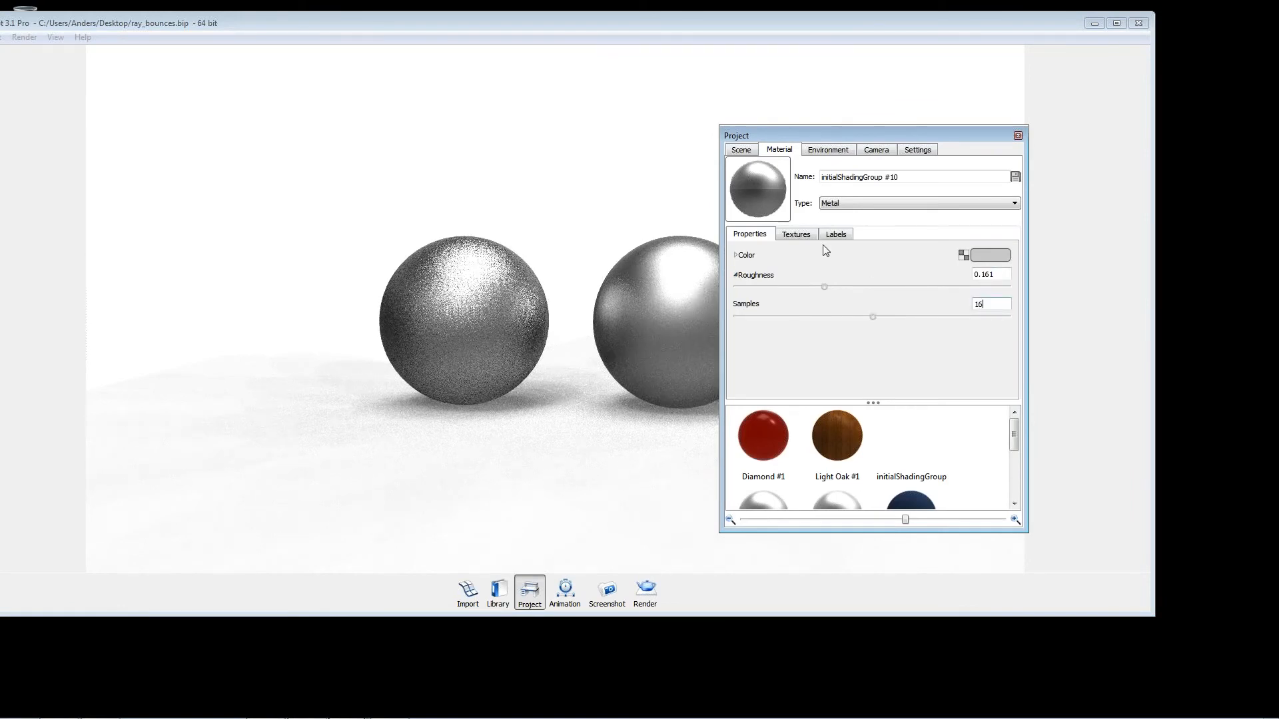
pyautogui.click(1018, 135)
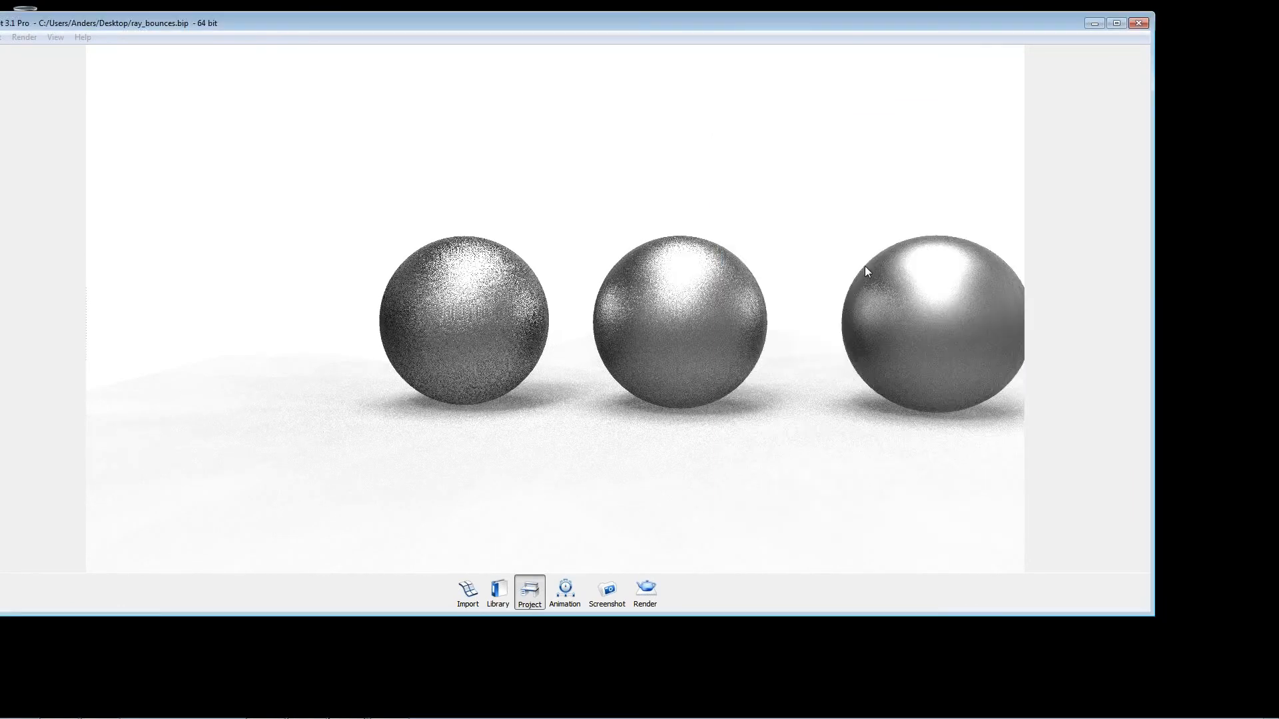
# Step: Check the roughness samples of the rightmost sphere's metal material and reframe the view around all three spheres
pyautogui.rightClick(914, 323)
pyautogui.click(505, 360)
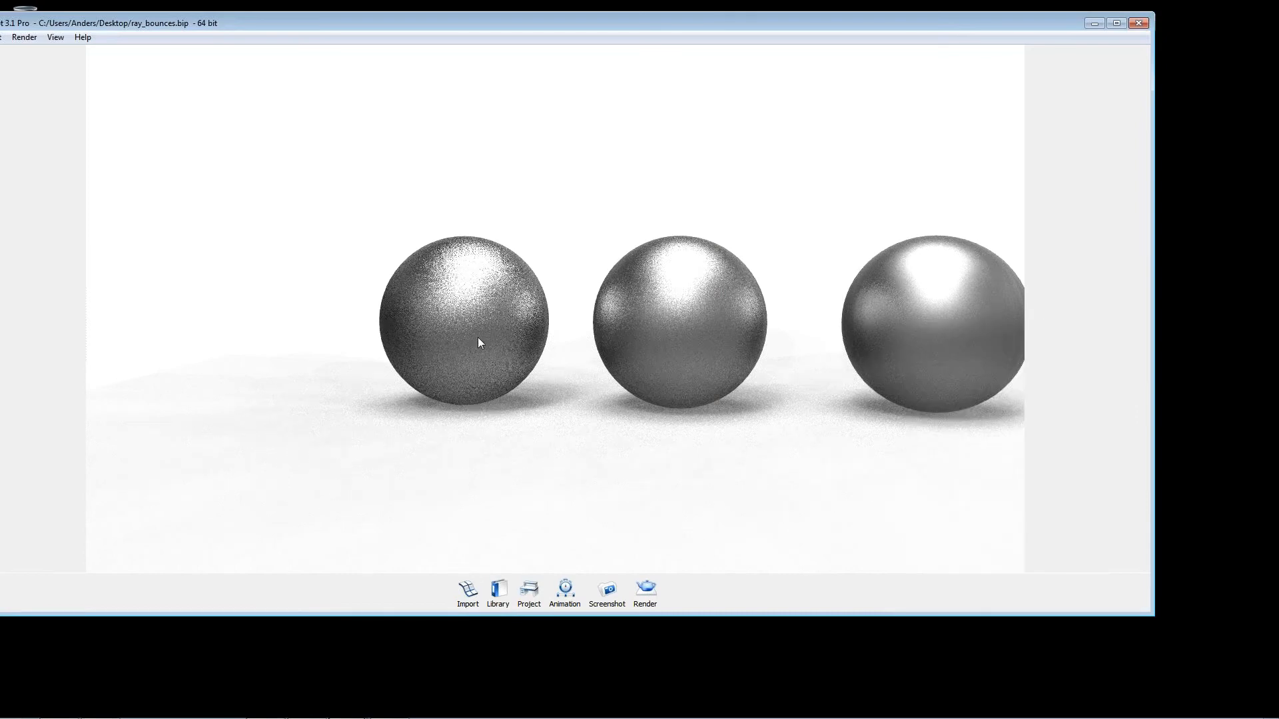
pyautogui.doubleClick(957, 305)
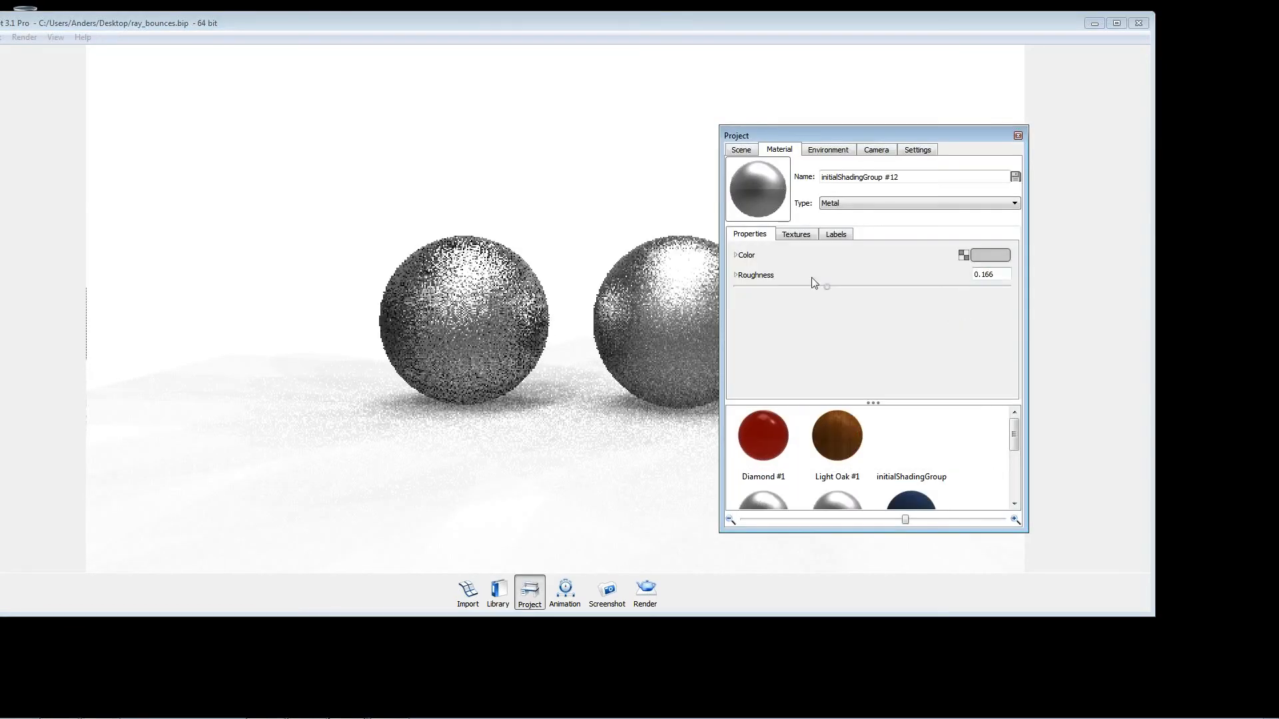
pyautogui.click(737, 275)
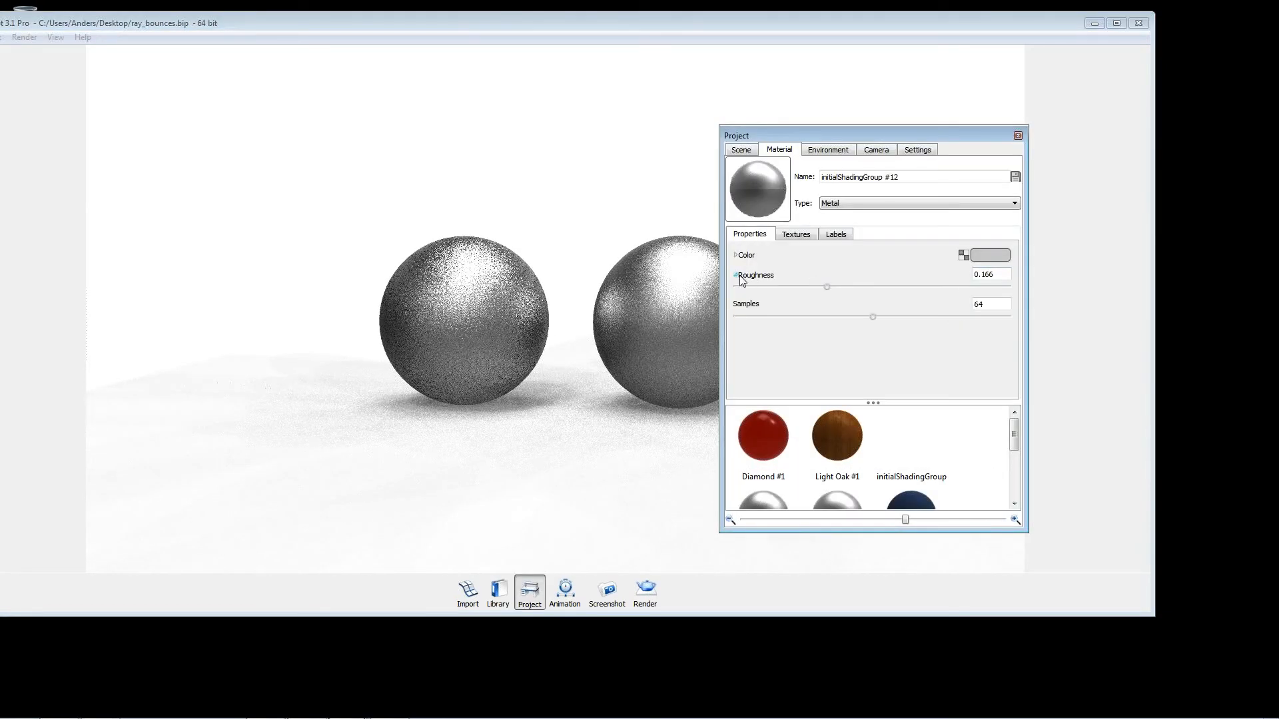
pyautogui.click(1018, 135)
pyautogui.moveTo(637, 169); pyautogui.dragTo(564, 167, button='middle')
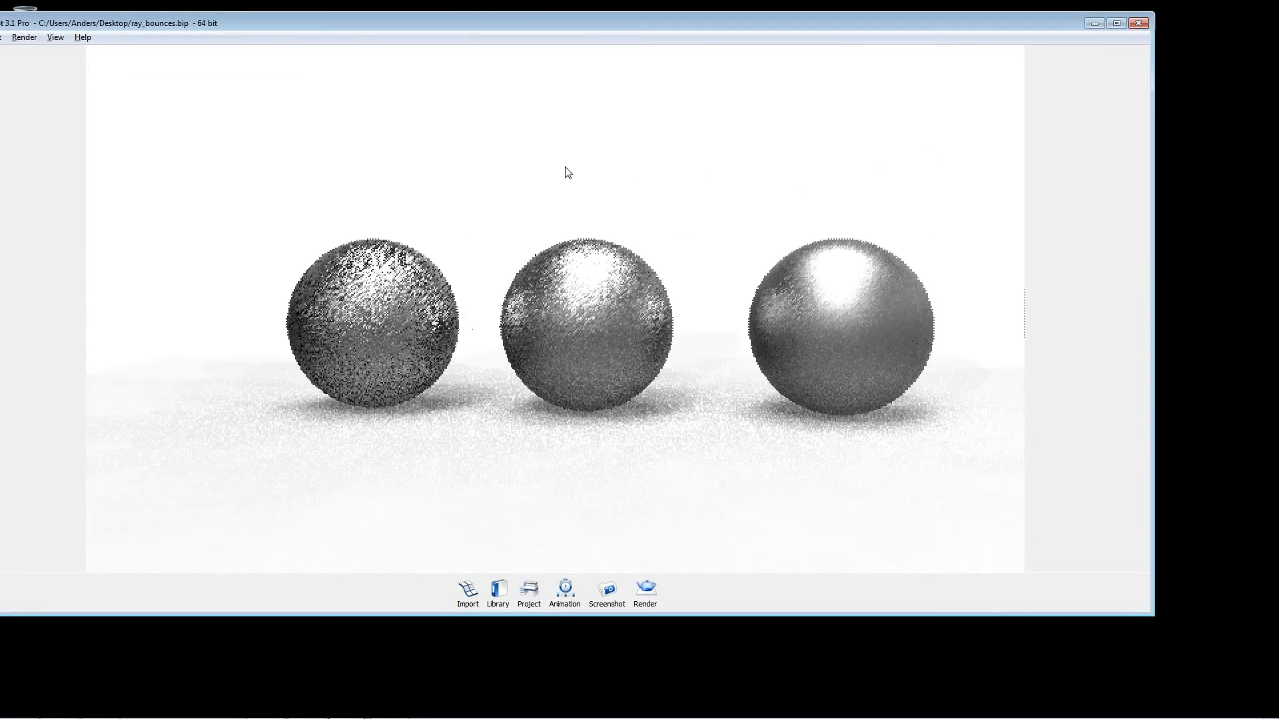
pyautogui.moveTo(564, 167); pyautogui.dragTo(658, 181)
pyautogui.moveTo(630, 179); pyautogui.dragTo(605, 151, button='middle')
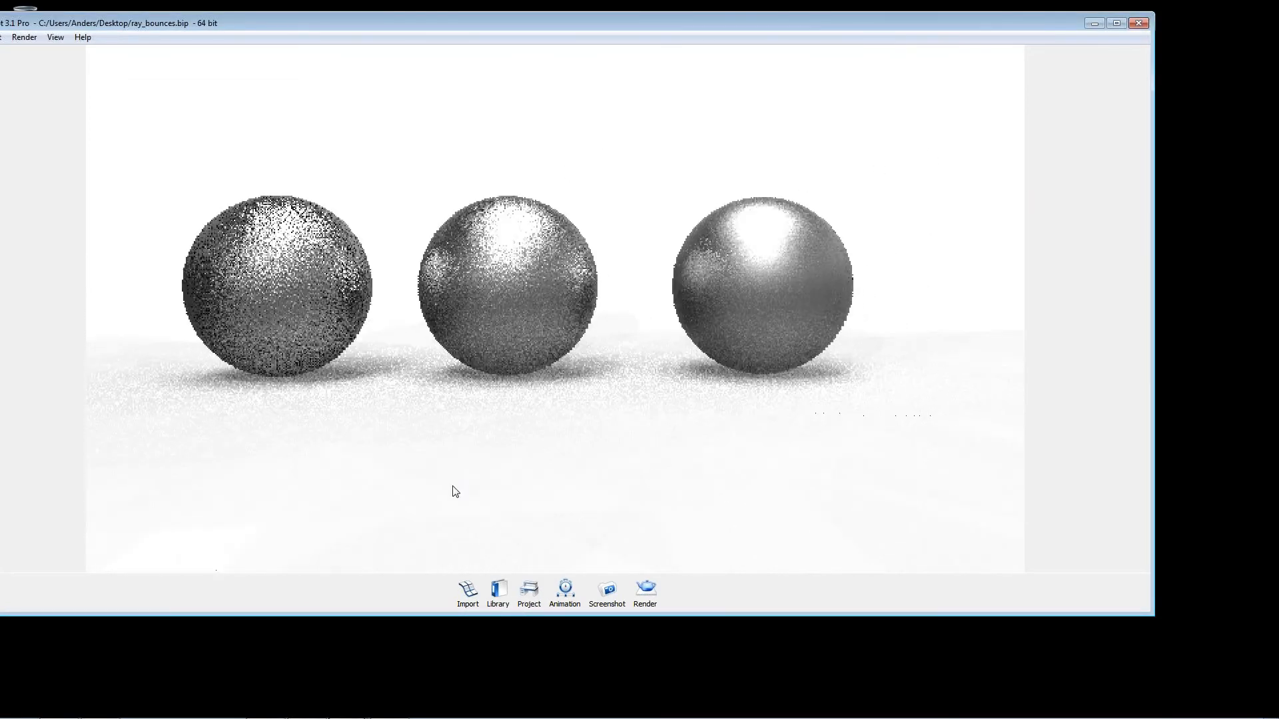
# Step: Switch to Samples.psd in Photoshop and show the arrow layers 16, 32 and 64 one after another, ending with layer 32 selected
pyautogui.click(304, 703)
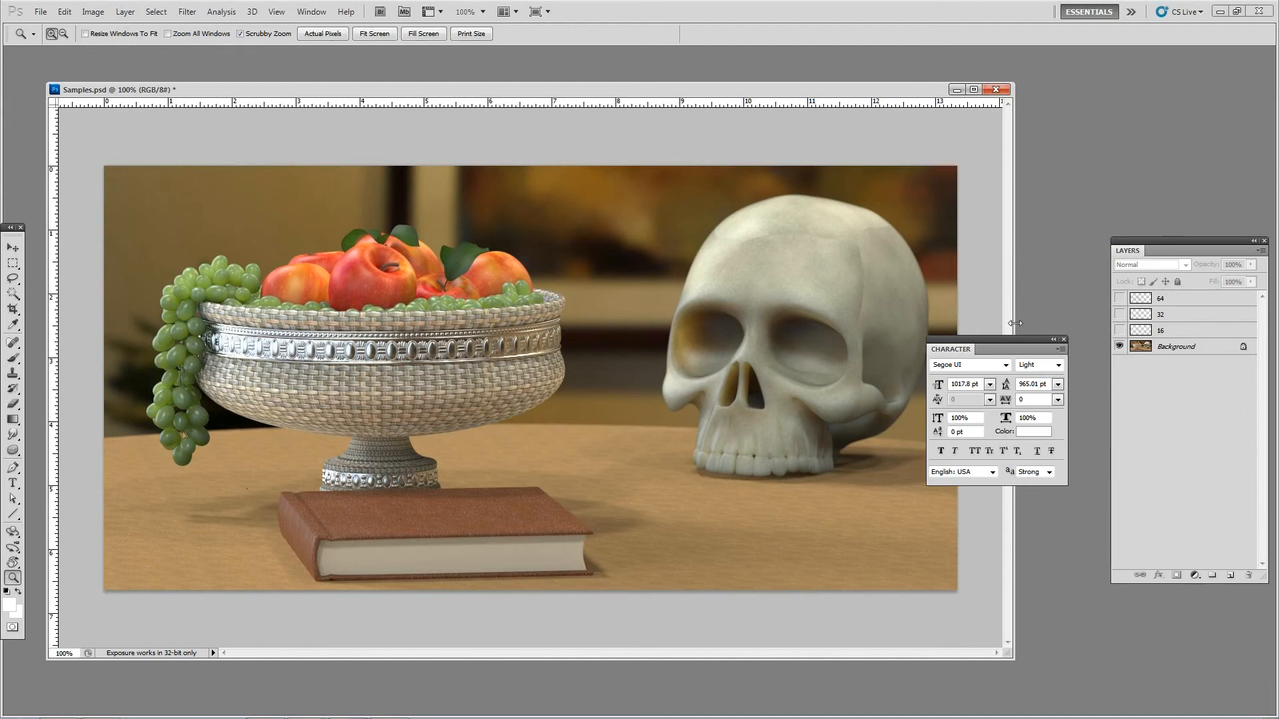
pyautogui.click(1163, 330)
pyautogui.click(1119, 330)
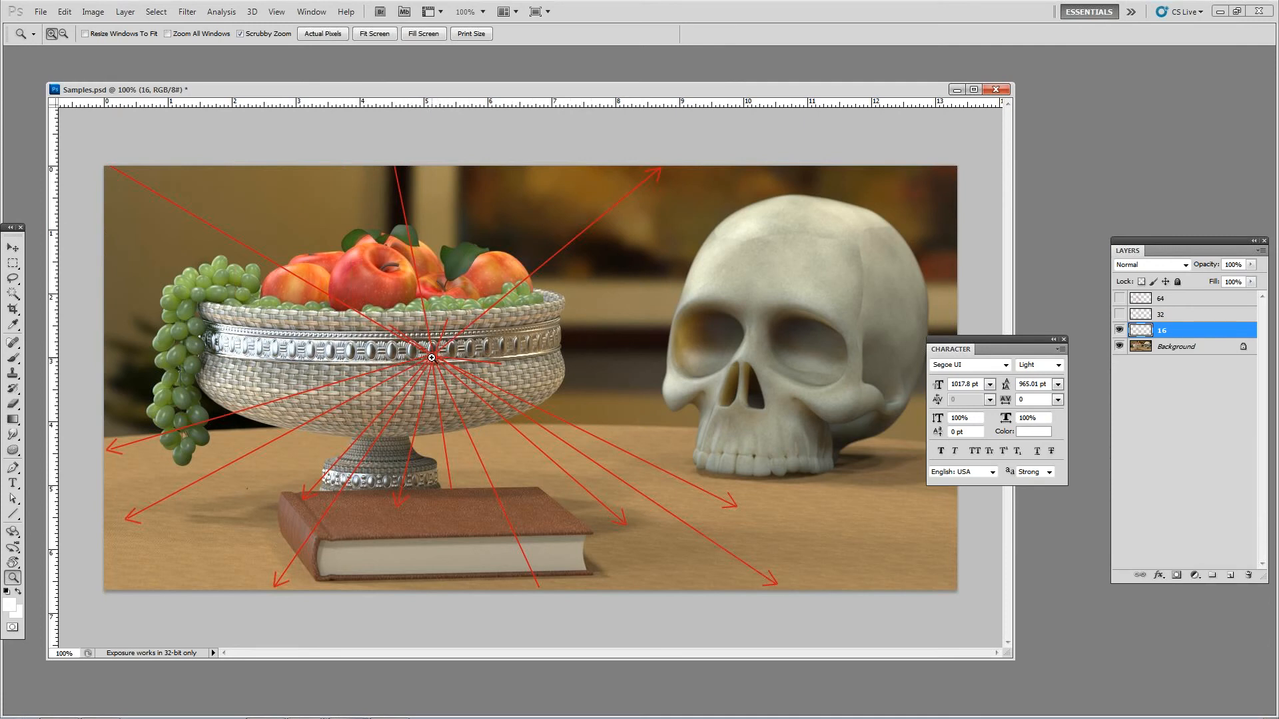
pyautogui.click(1119, 314)
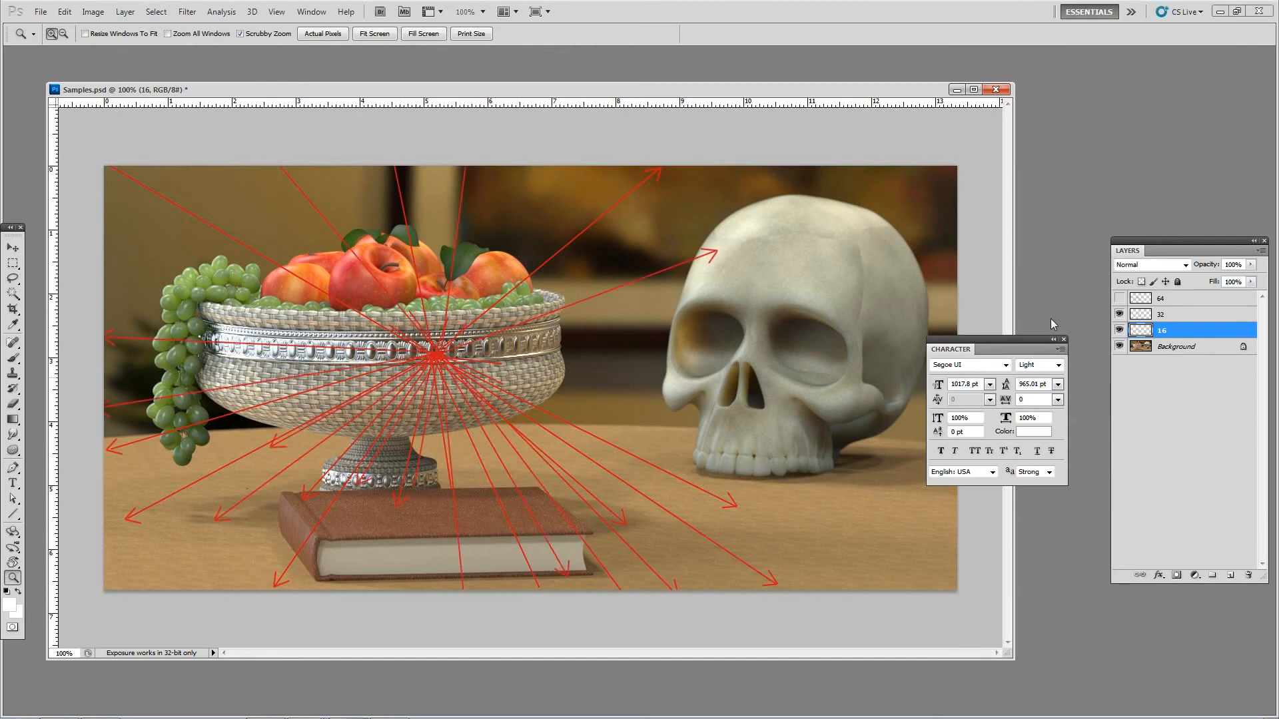
pyautogui.click(1119, 298)
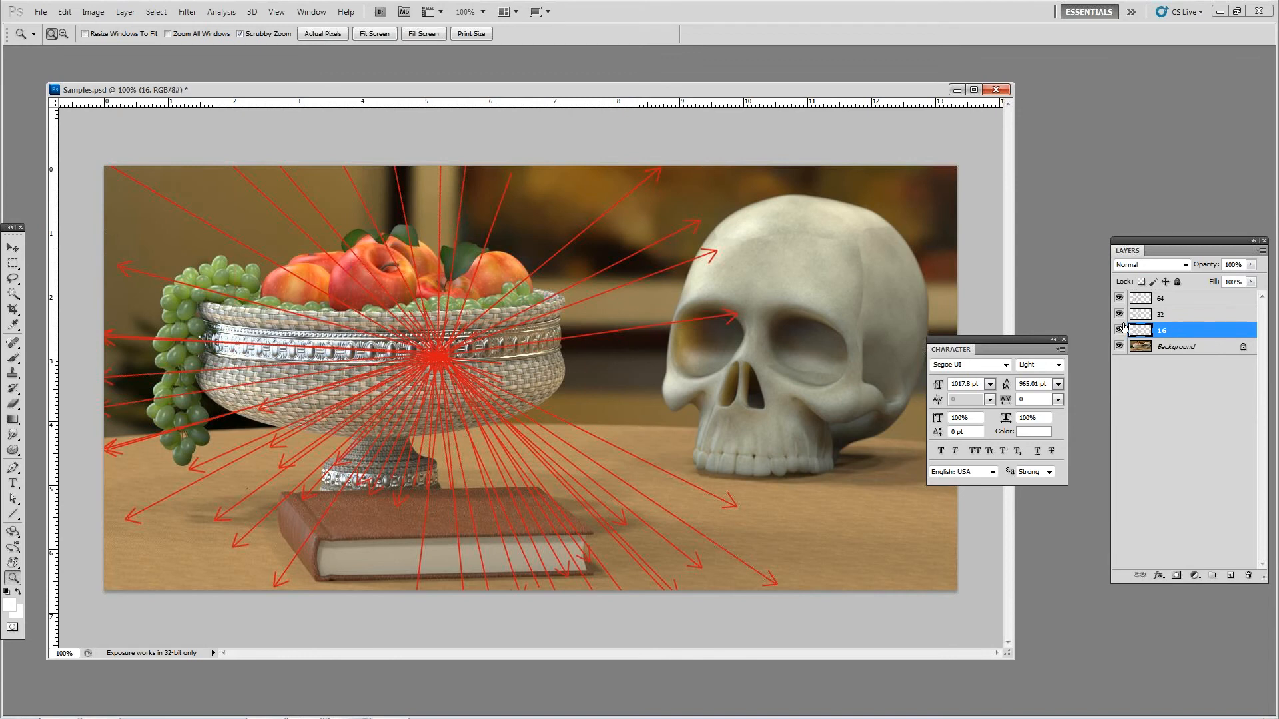
pyautogui.click(1152, 316)
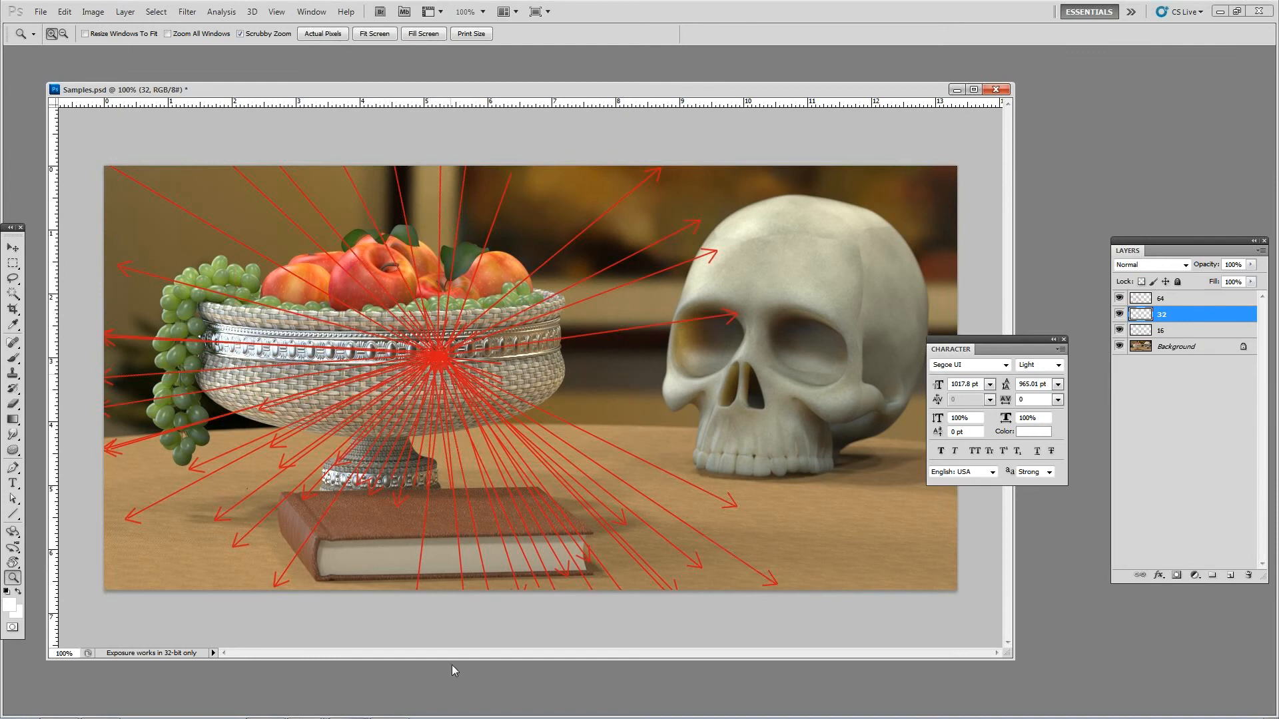
# Step: Switch back to the ray_bounces.bip scene in KeyShot and view the three metal spheres from different angles
pyautogui.moveTo(413, 703)
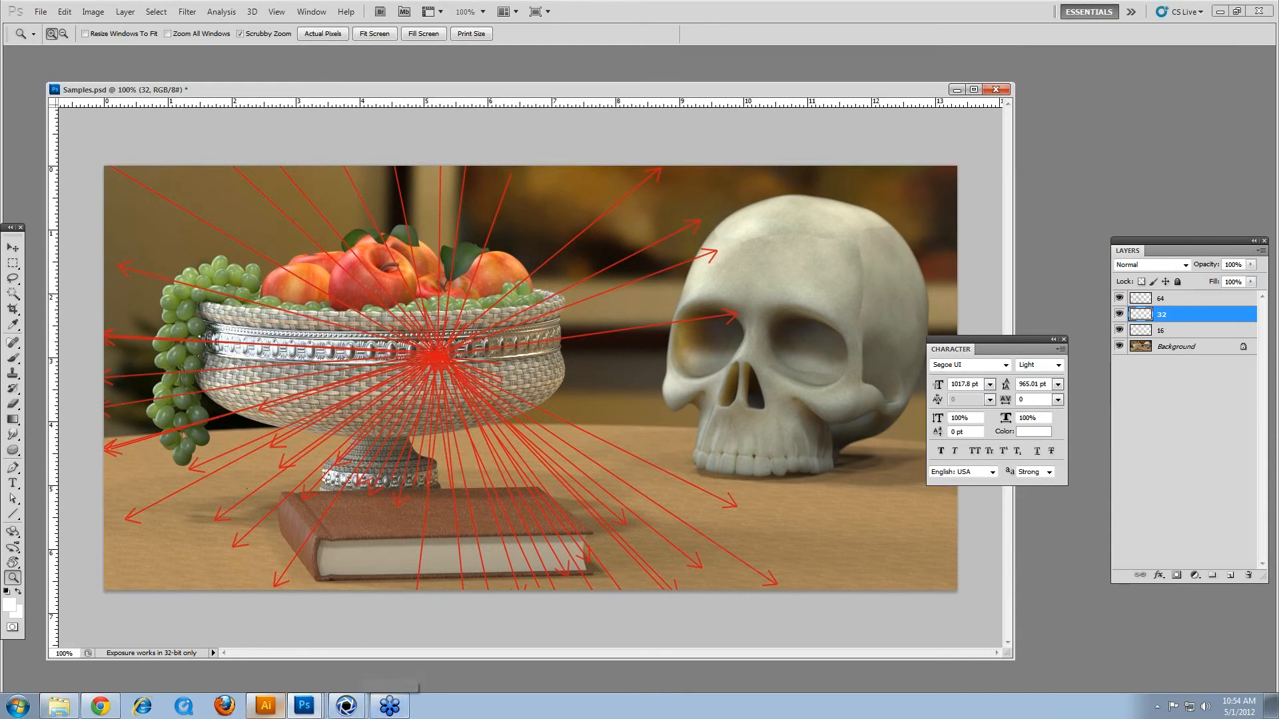
pyautogui.moveTo(347, 706)
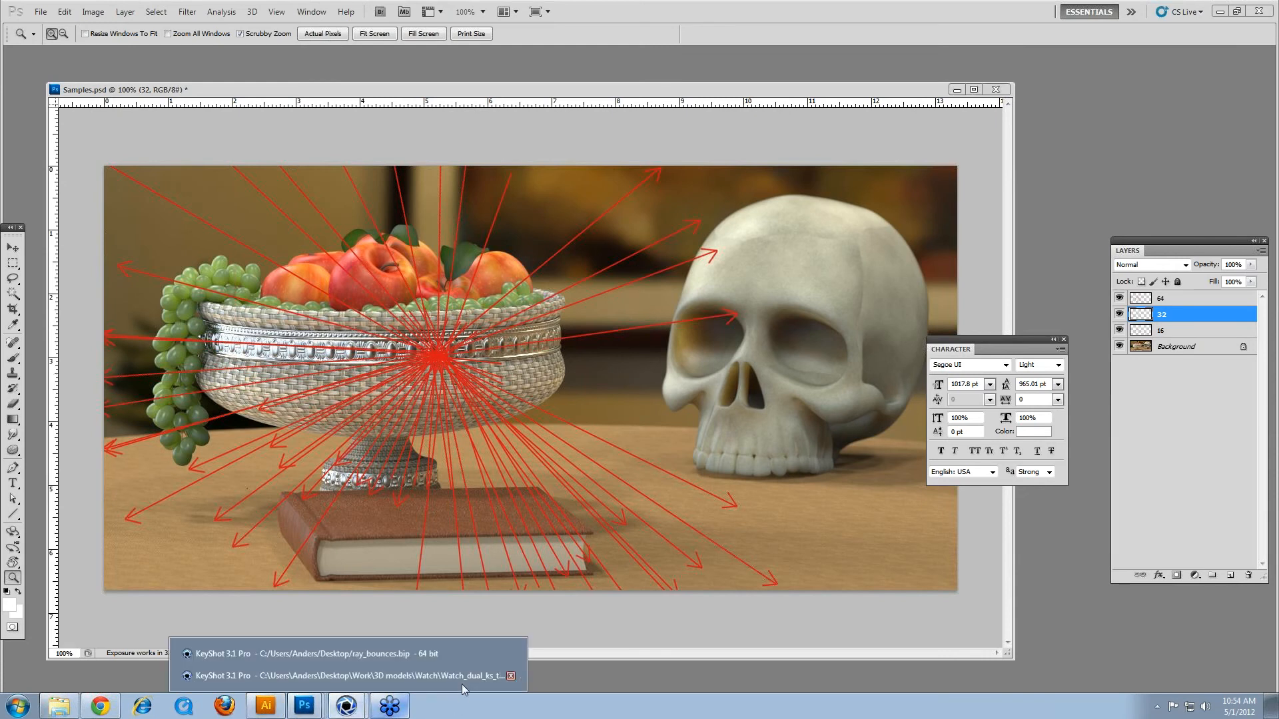
pyautogui.click(413, 660)
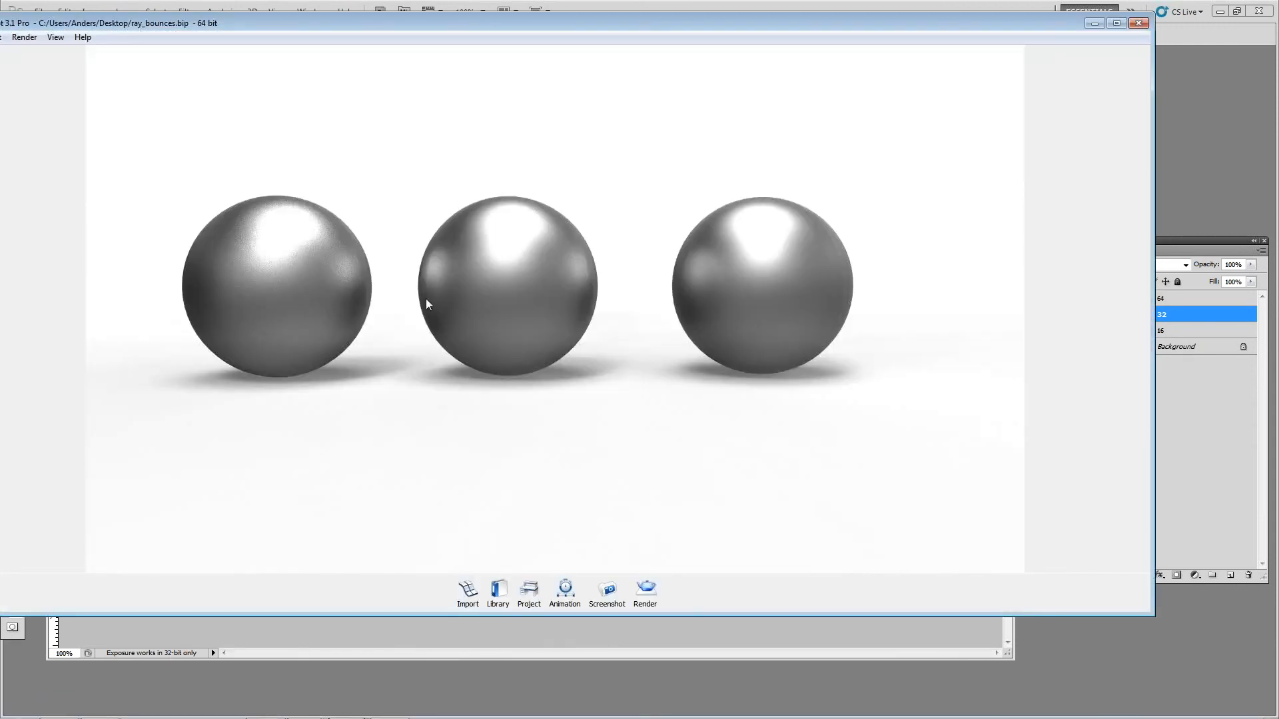
pyautogui.moveTo(450, 259); pyautogui.dragTo(562, 229, button='middle')
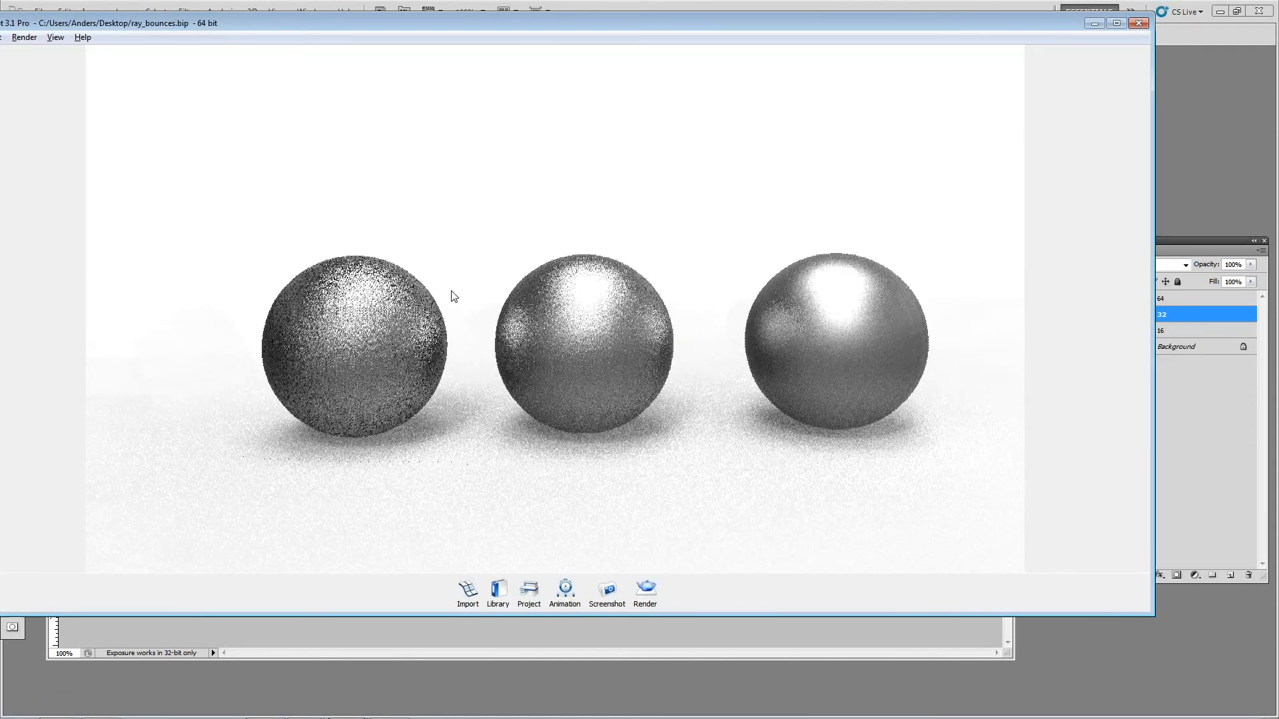
pyautogui.scroll(1, 467, 291)
pyautogui.moveTo(626, 309); pyautogui.dragTo(422, 314)
pyautogui.moveTo(423, 314); pyautogui.dragTo(431, 405, button='middle')
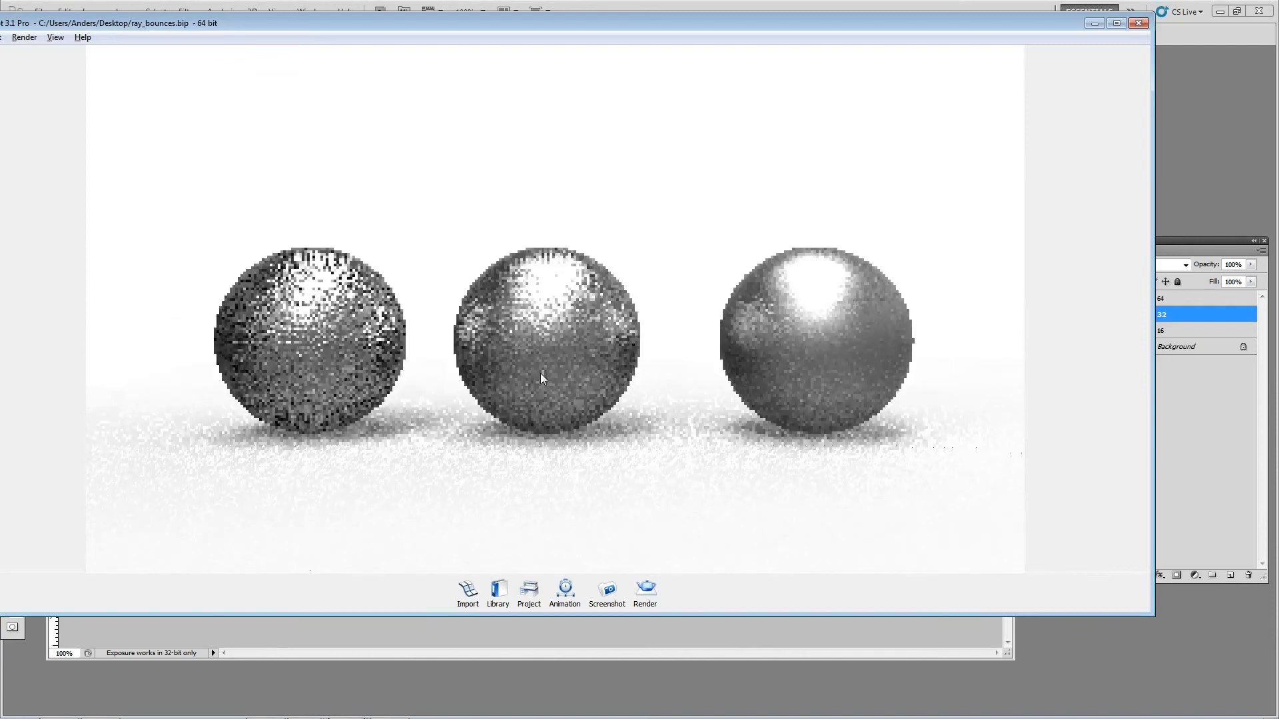
# Step: Examine the roughness samples of the left, middle and right spheres' metal materials in turn and compare their noise in the real-time view
pyautogui.press('space')
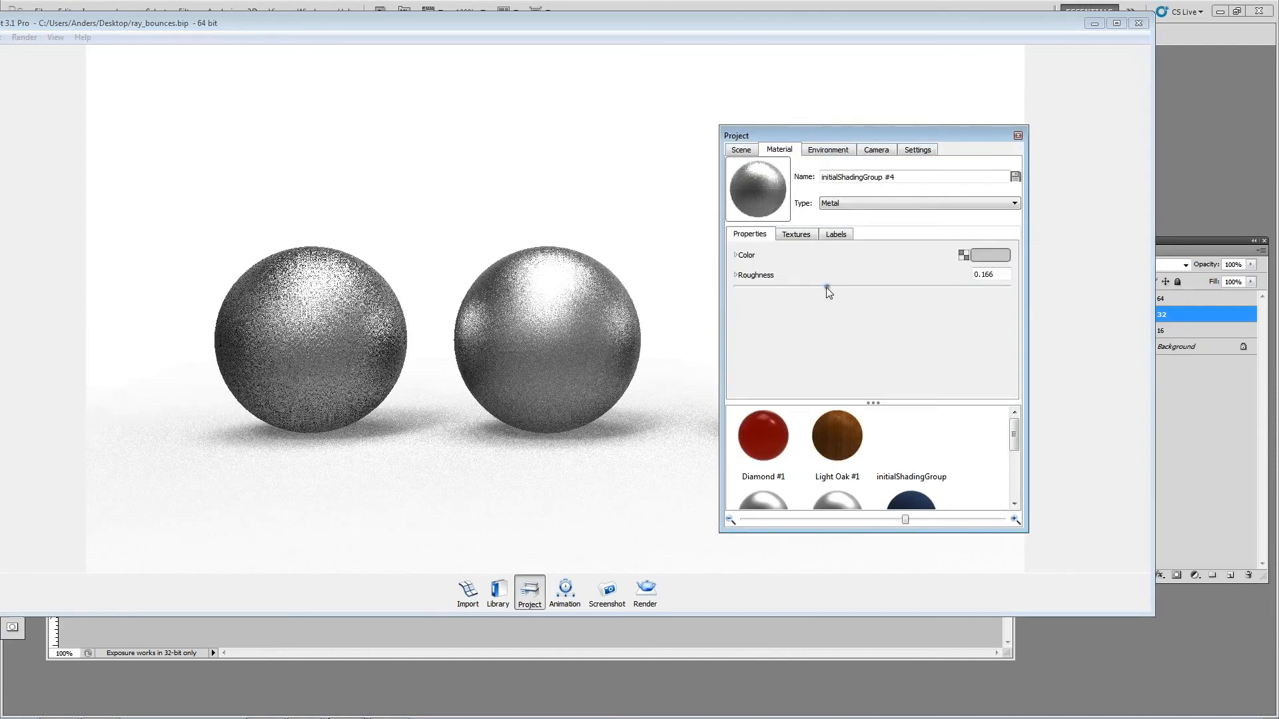
pyautogui.click(1017, 136)
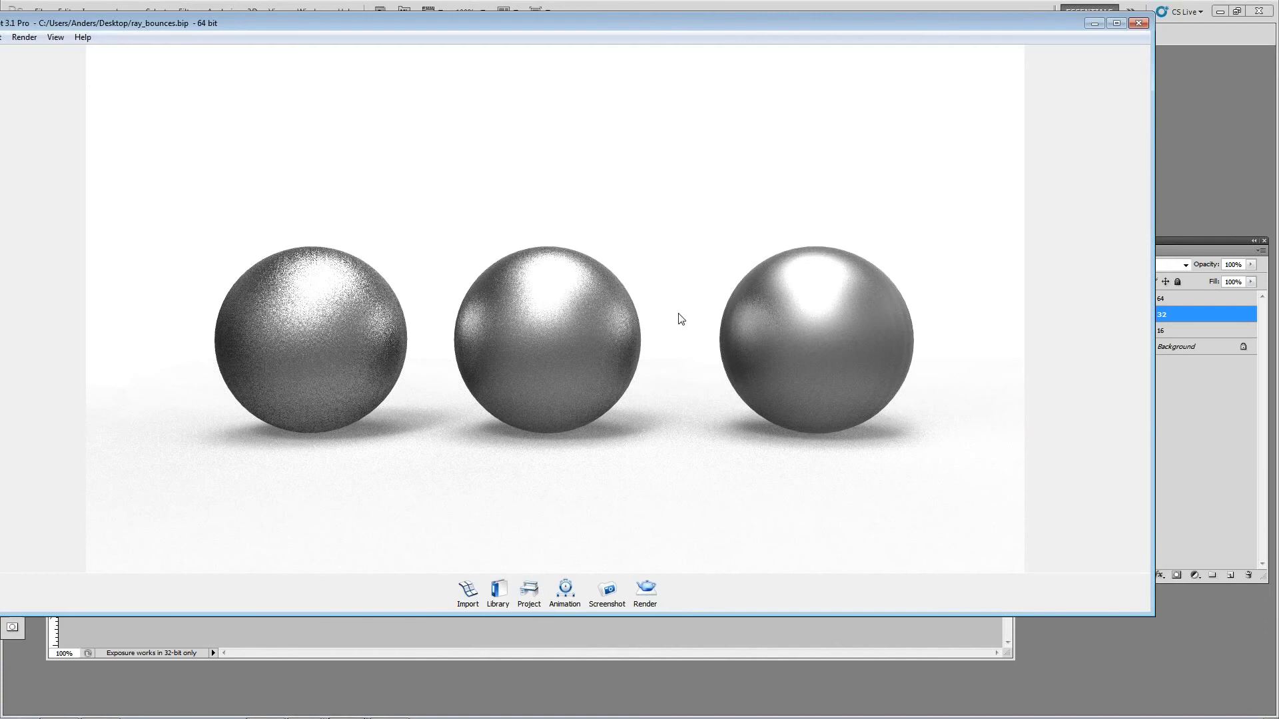
pyautogui.doubleClick(327, 337)
pyautogui.click(756, 275)
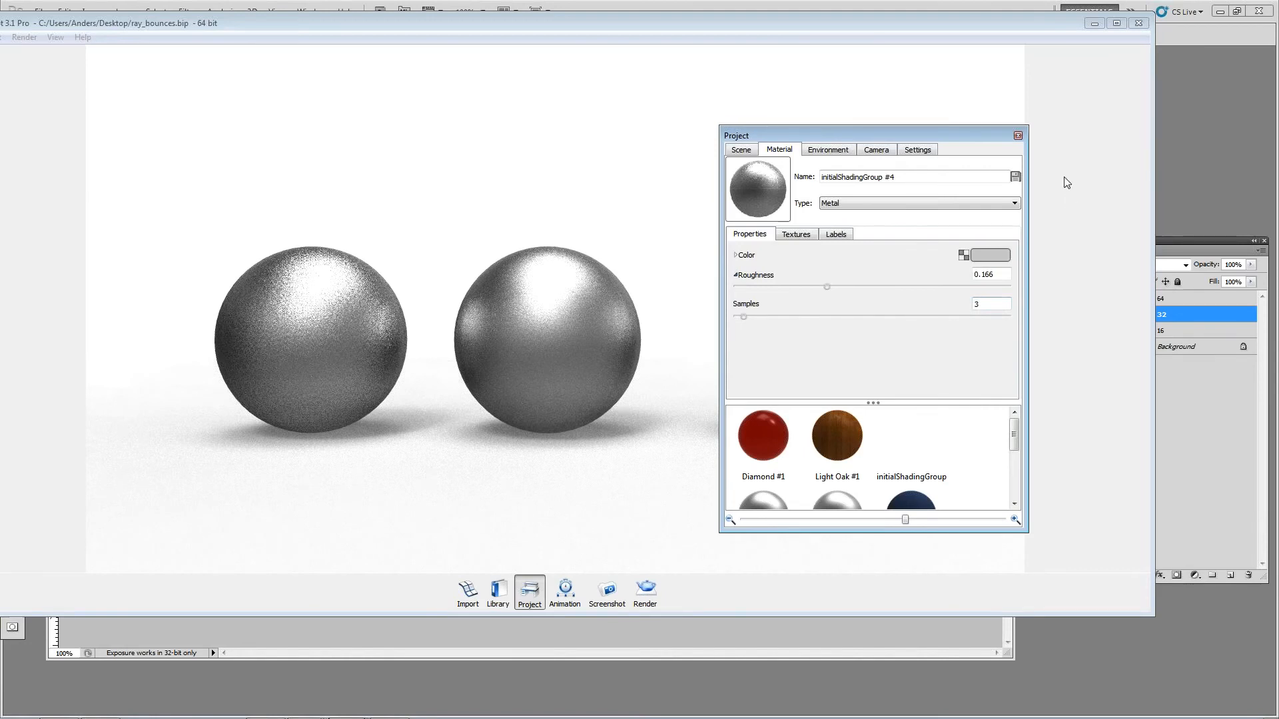
pyautogui.click(1017, 136)
pyautogui.doubleClick(595, 289)
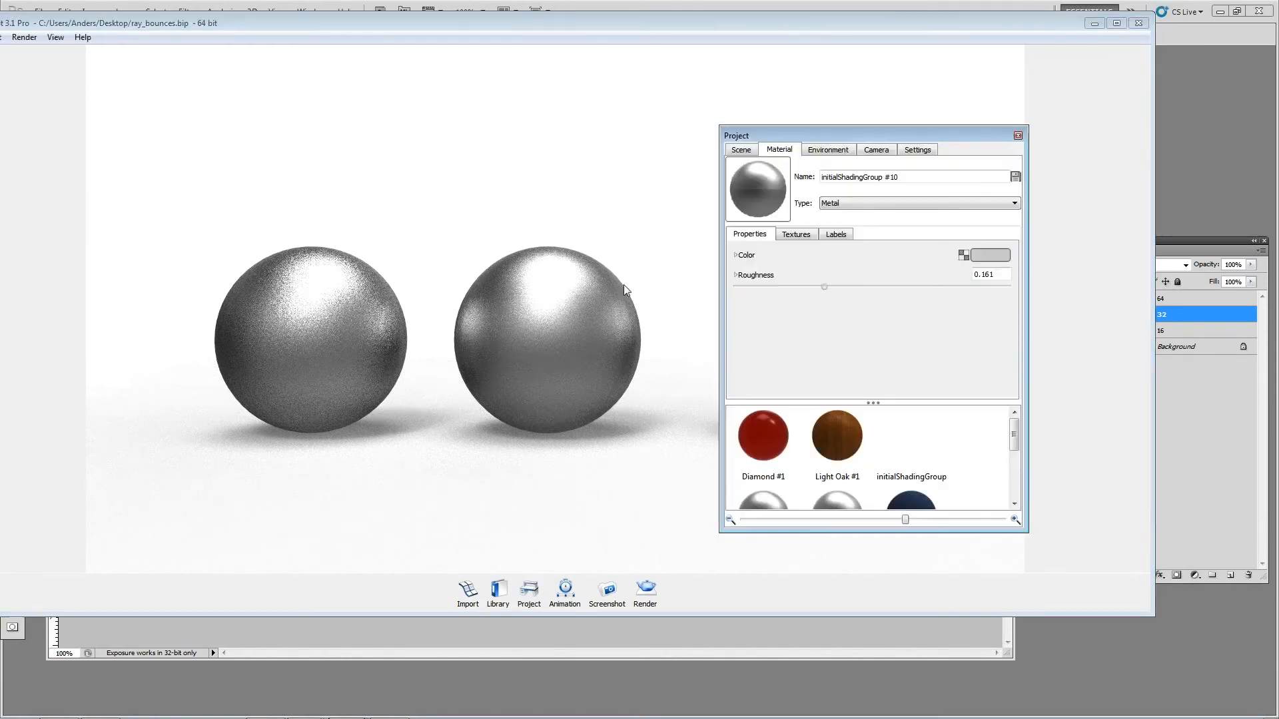
pyautogui.click(734, 275)
pyautogui.click(1018, 136)
pyautogui.doubleClick(838, 305)
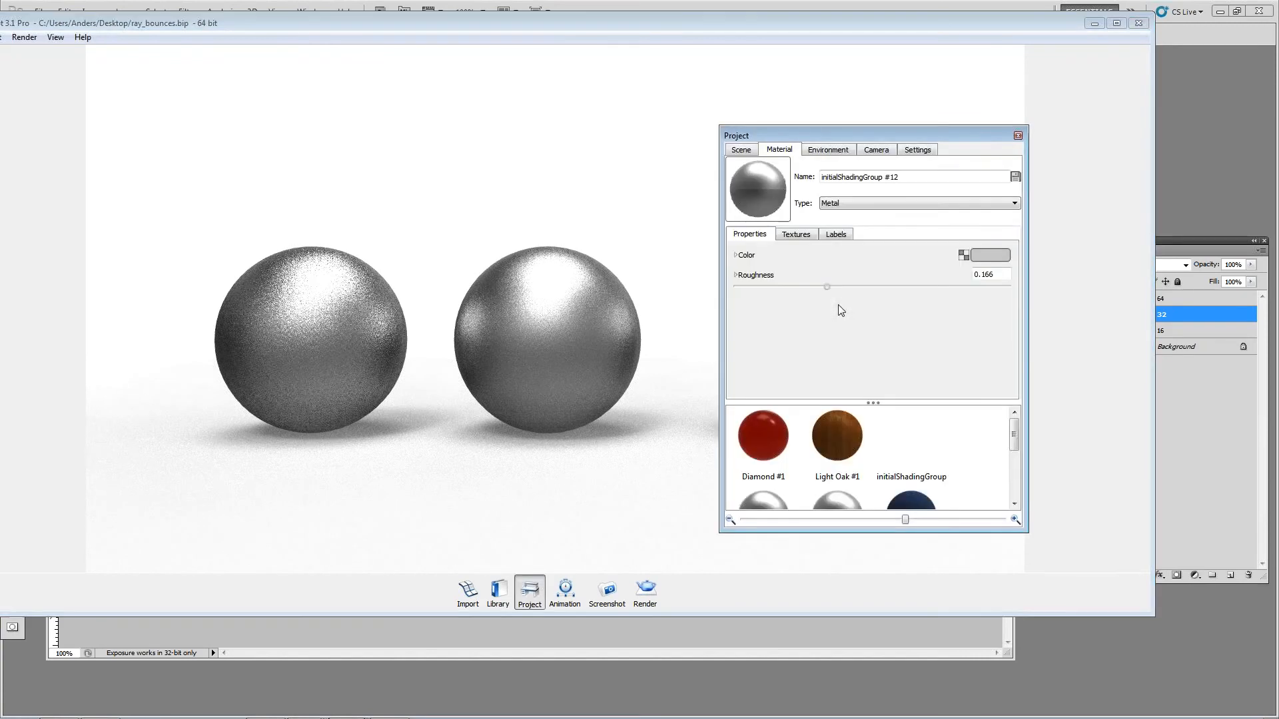
pyautogui.click(1018, 136)
pyautogui.moveTo(758, 174)
pyautogui.mouseDown()
pyautogui.moveTo(740, 231)
pyautogui.moveTo(766, 150)
pyautogui.mouseUp()
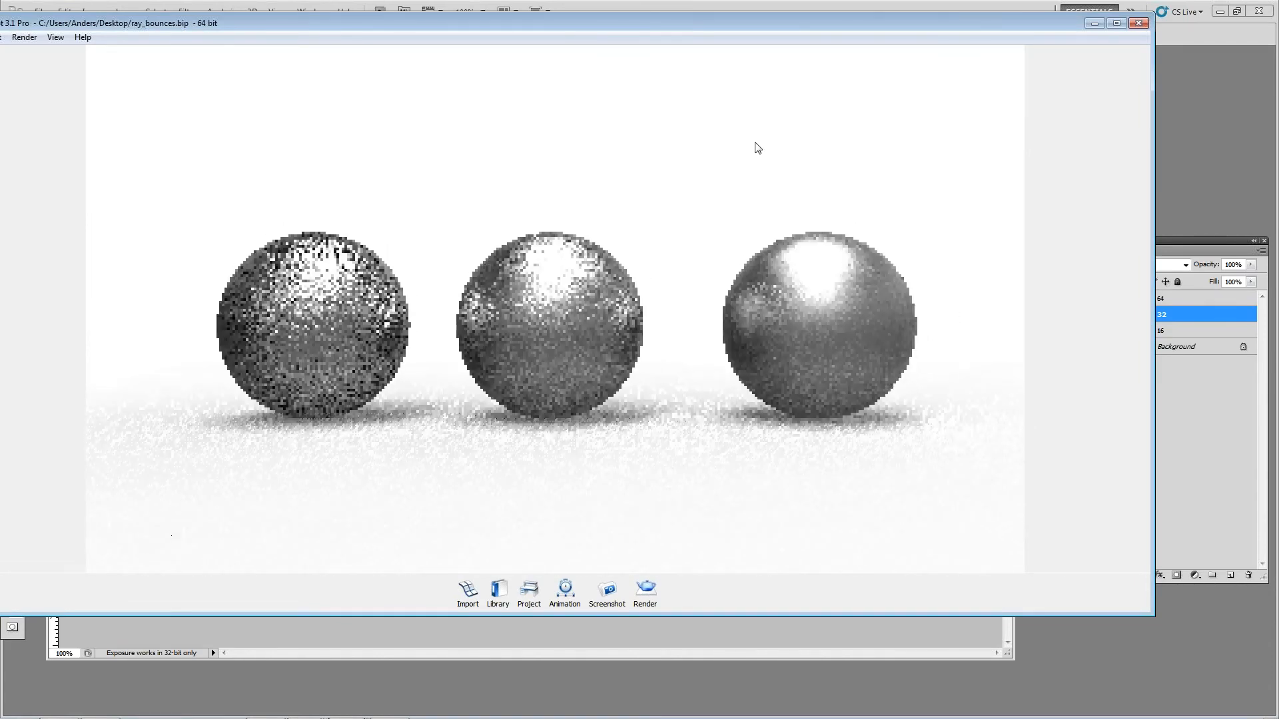
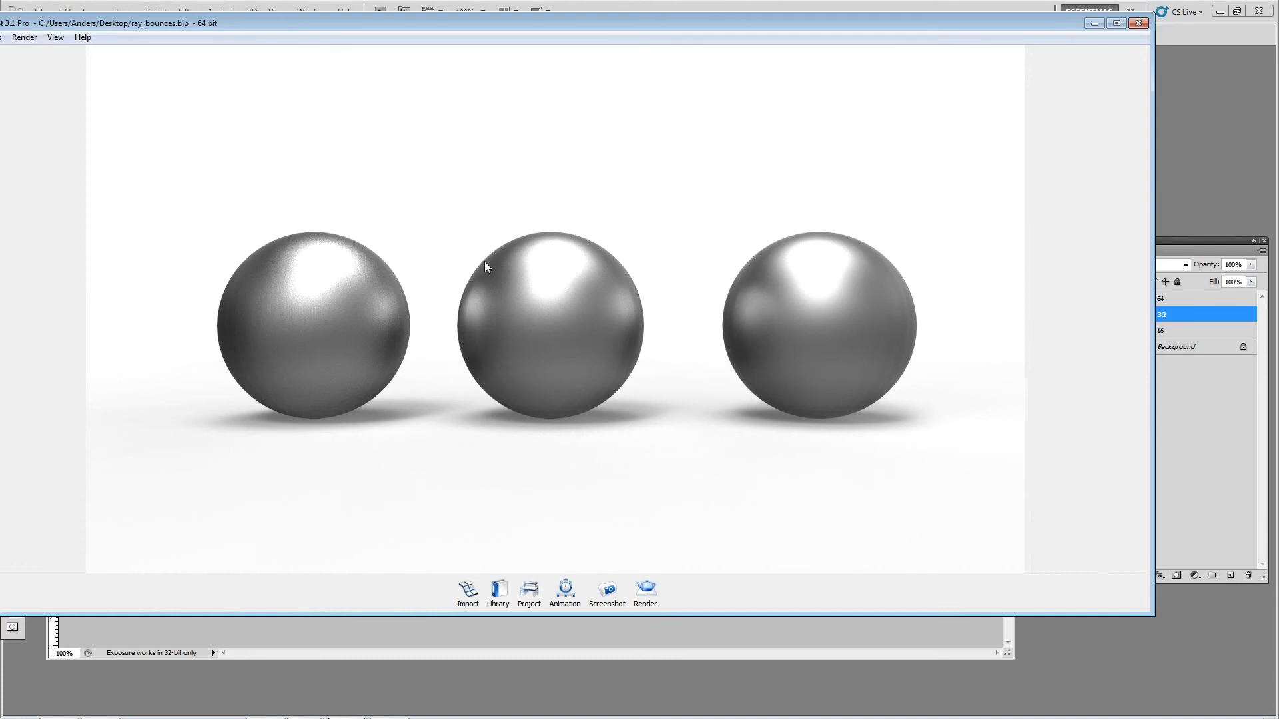
# Step: Show all hidden parts and change the middle sphere's material to Diffuse with a red color of RGB 199, 8, 8
pyautogui.rightClick(686, 443)
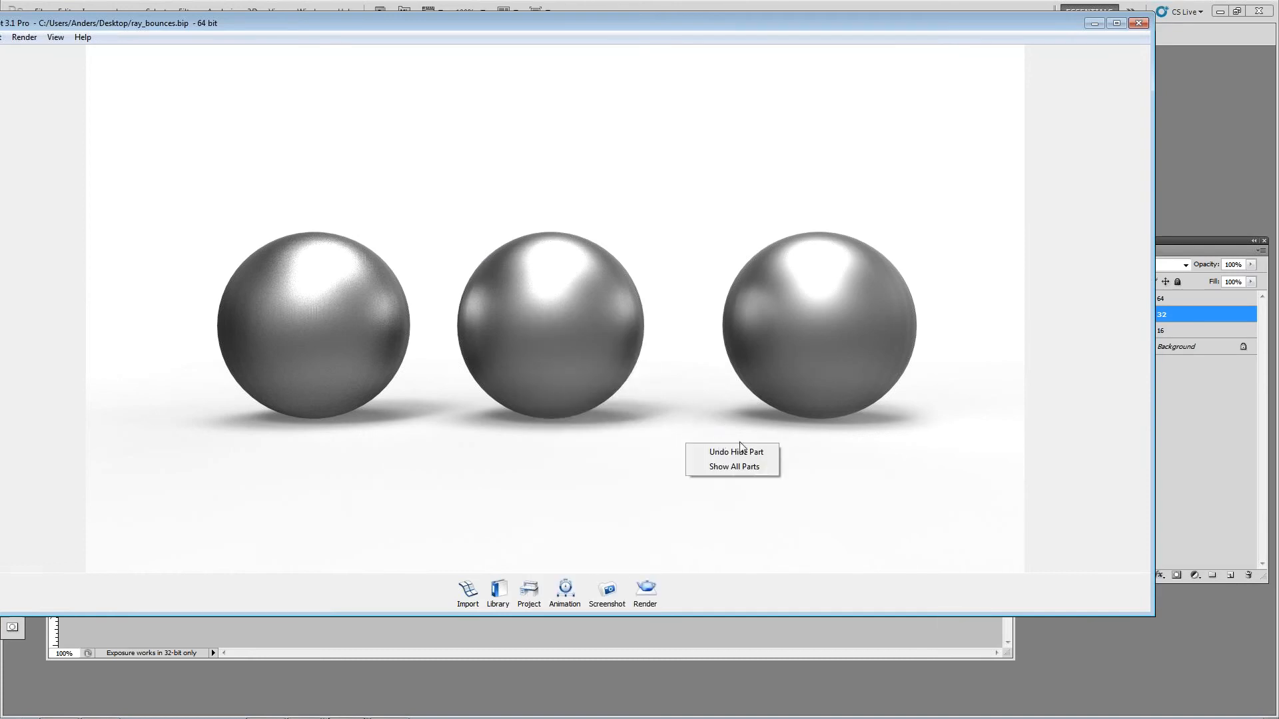
pyautogui.click(745, 468)
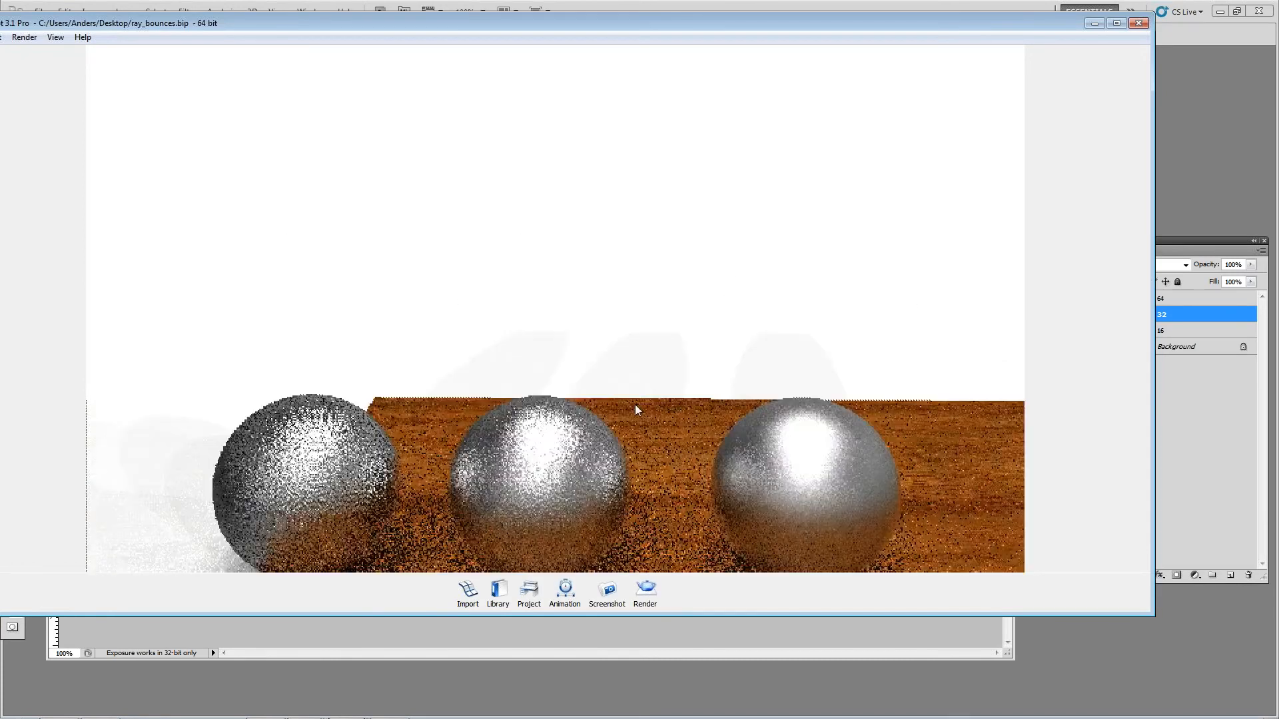
pyautogui.click(529, 590)
pyautogui.click(845, 203)
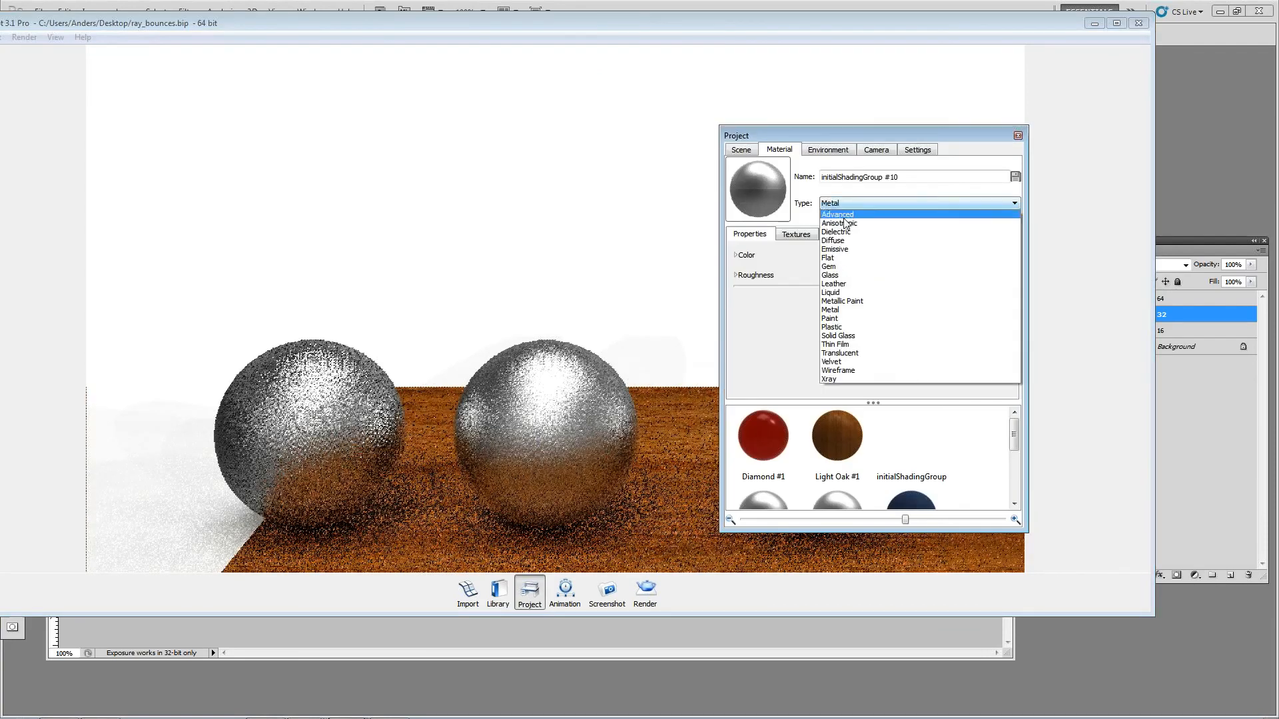
pyautogui.click(833, 241)
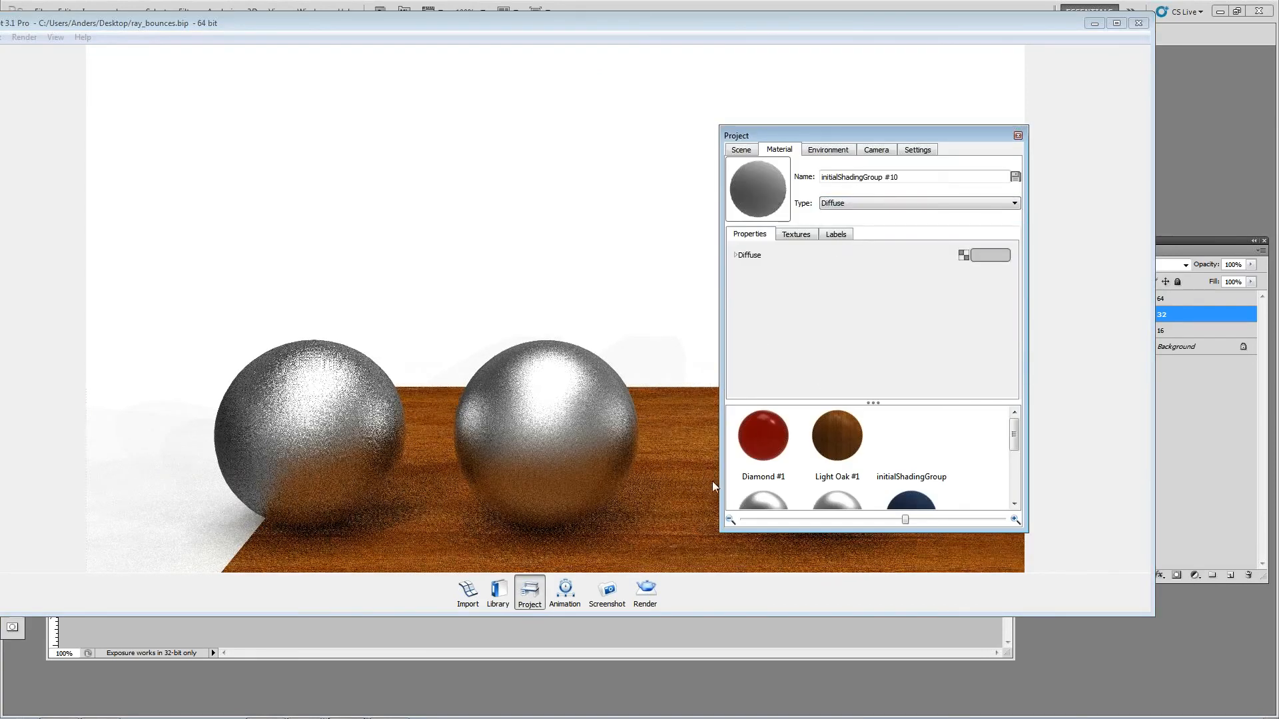
pyautogui.click(1003, 258)
pyautogui.click(1019, 234)
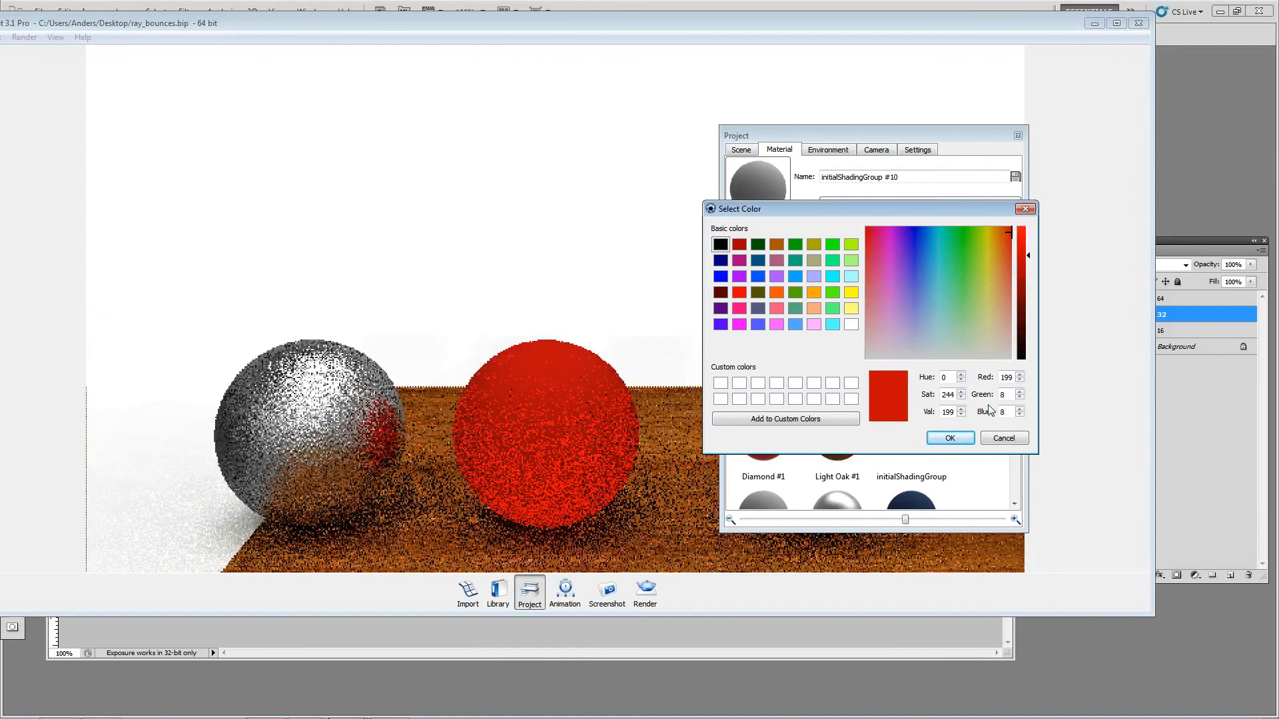
pyautogui.click(950, 438)
pyautogui.click(1017, 135)
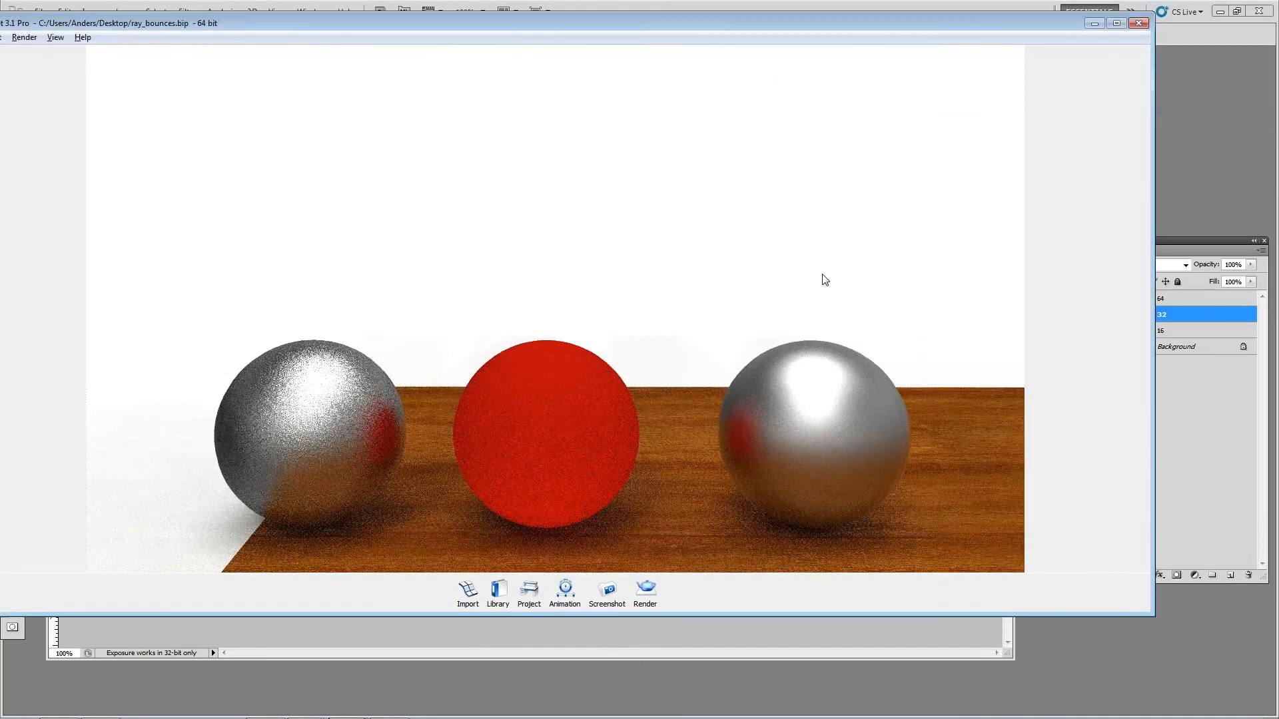
# Step: Open the wooden plane's Light Oak material for editing and remove its bump texture
pyautogui.moveTo(825, 280); pyautogui.dragTo(841, 347)
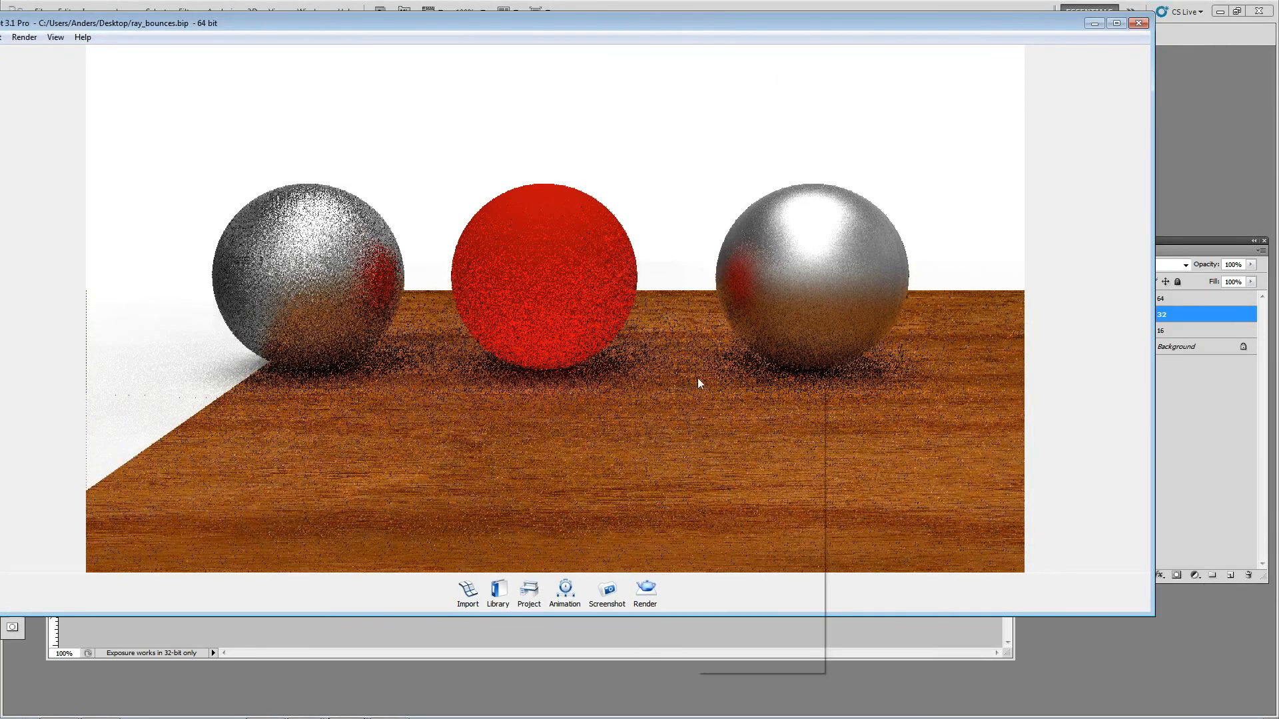
pyautogui.rightClick(699, 378)
pyautogui.click(620, 469)
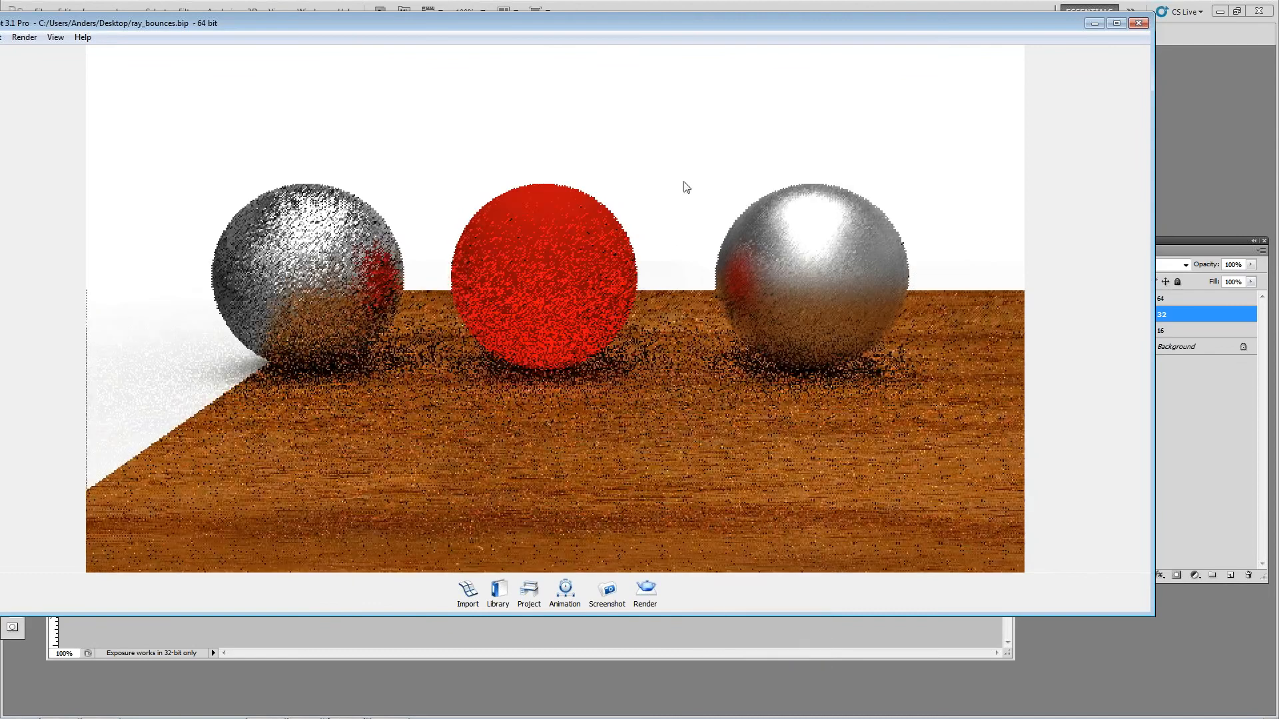
pyautogui.press('space')
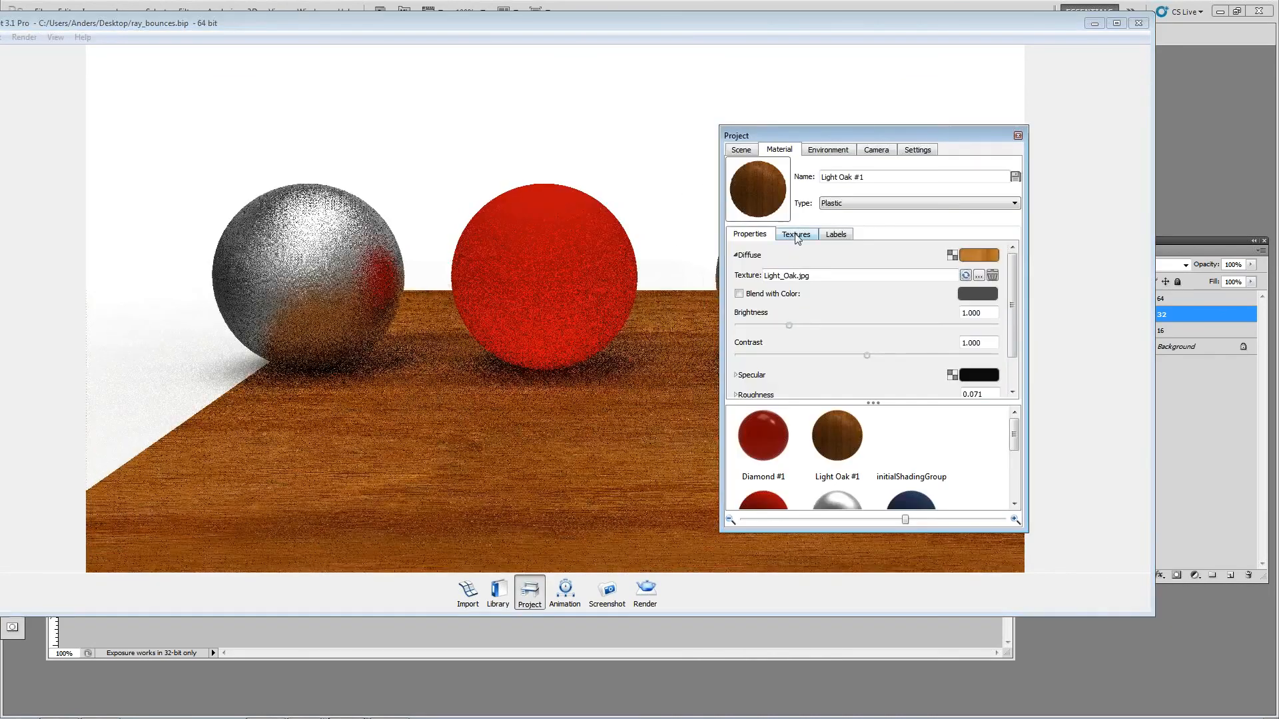
pyautogui.click(796, 235)
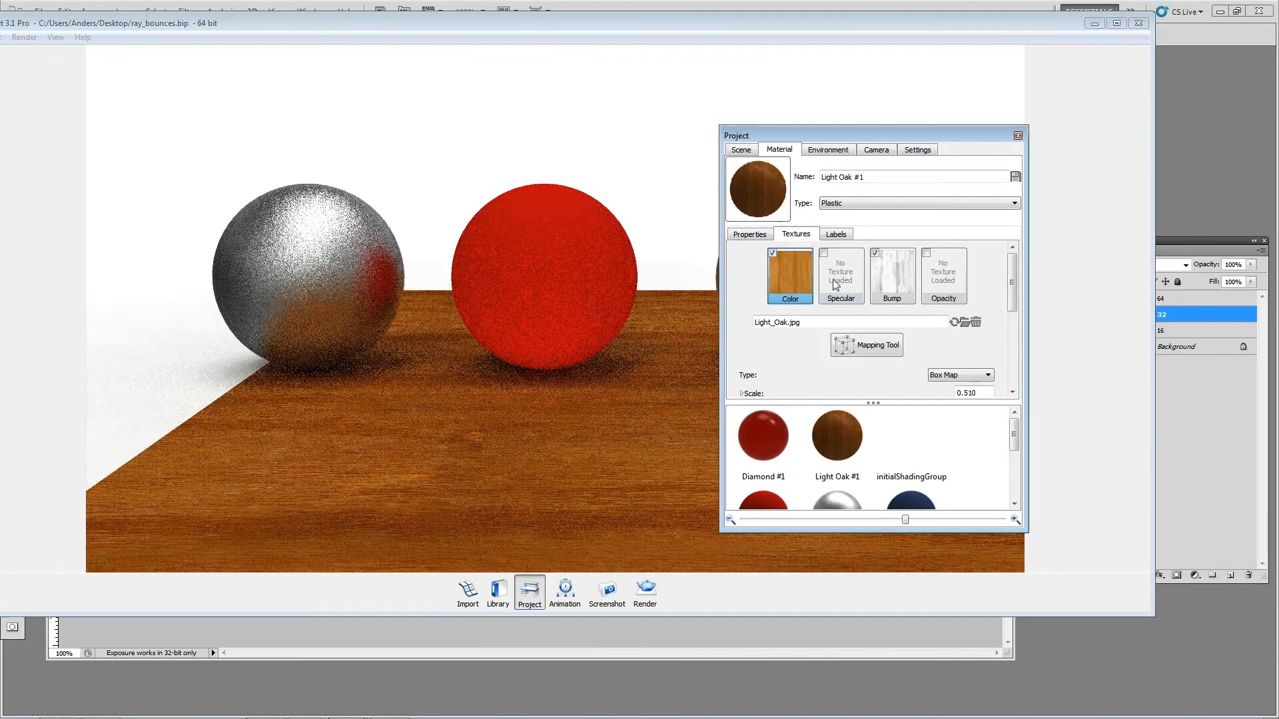
pyautogui.click(886, 278)
pyautogui.click(976, 321)
# Step: Remove the wood texture from the plane's diffuse channel and set its diffuse color to light grey, RGB 209, 209, 209
pyautogui.click(749, 234)
pyautogui.click(962, 261)
pyautogui.moveTo(1030, 277); pyautogui.dragTo(1030, 254)
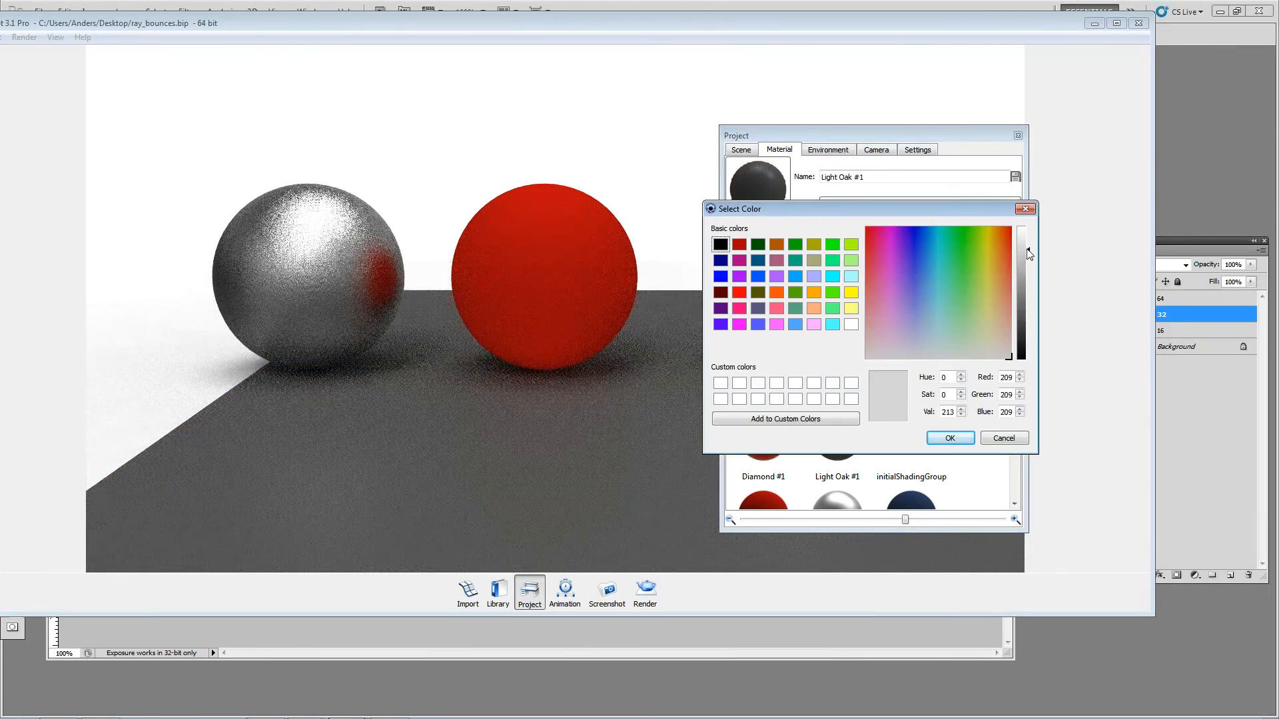
pyautogui.click(950, 437)
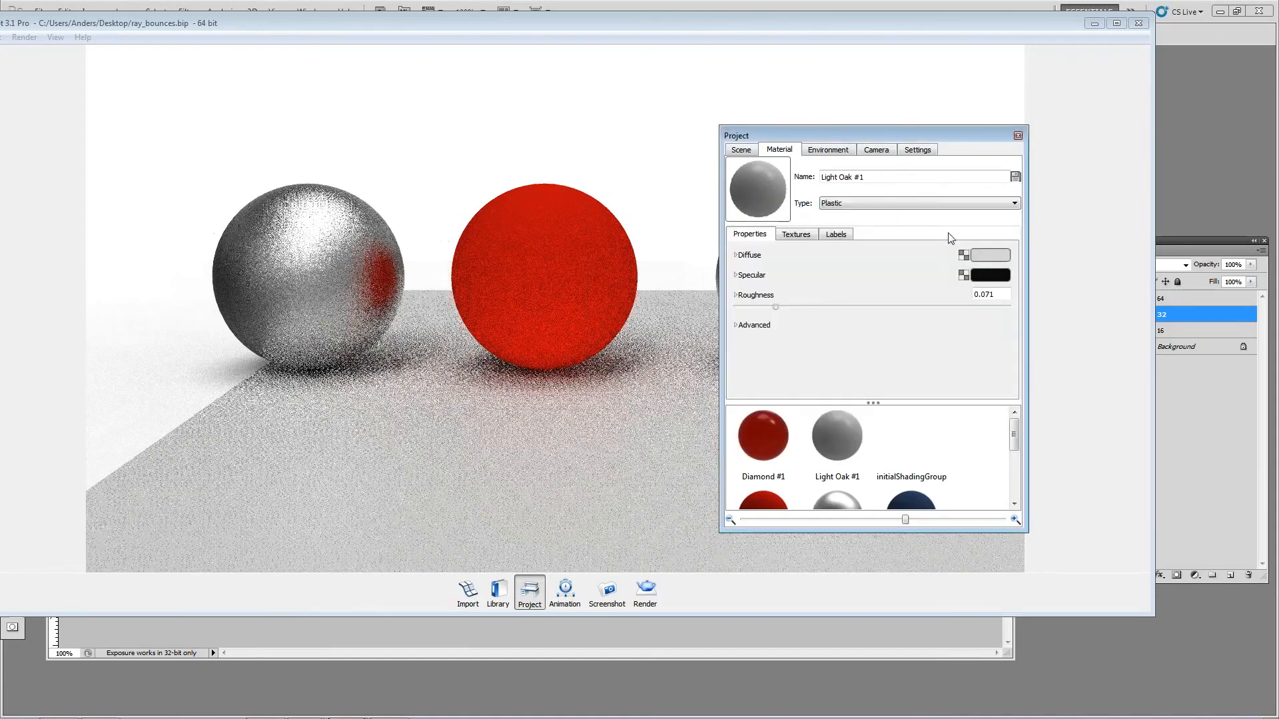
# Step: Lower the real-time ray bounces to 1 and to 0, and view the spheres on the grey plane closer up
pyautogui.click(924, 151)
pyautogui.moveTo(863, 365); pyautogui.dragTo(756, 366)
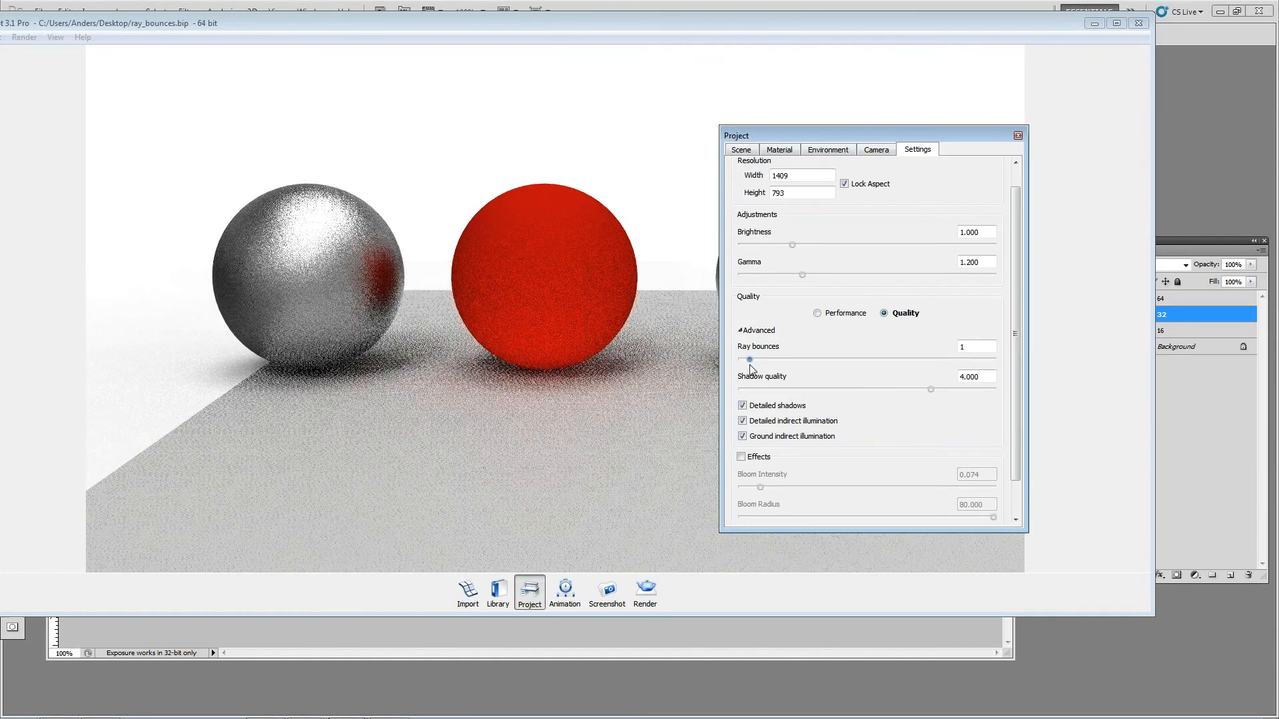
pyautogui.moveTo(756, 365); pyautogui.dragTo(745, 368)
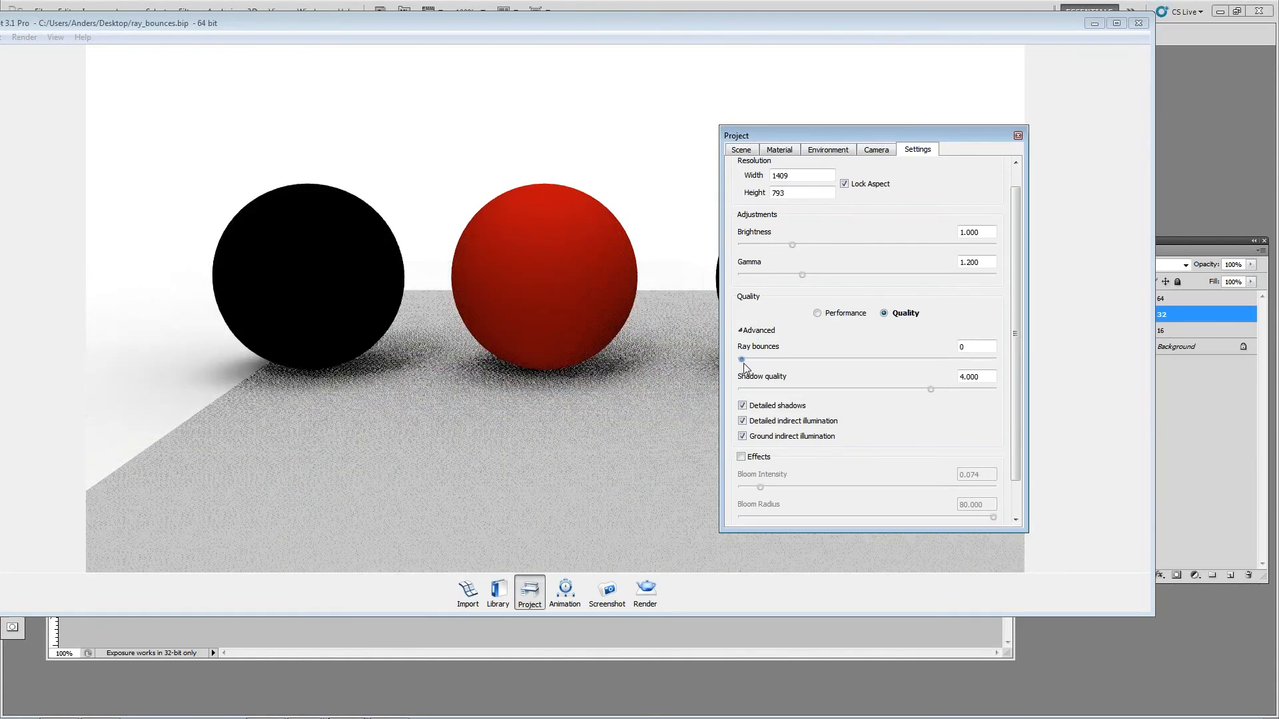
pyautogui.click(484, 358)
pyautogui.moveTo(483, 358); pyautogui.dragTo(643, 326)
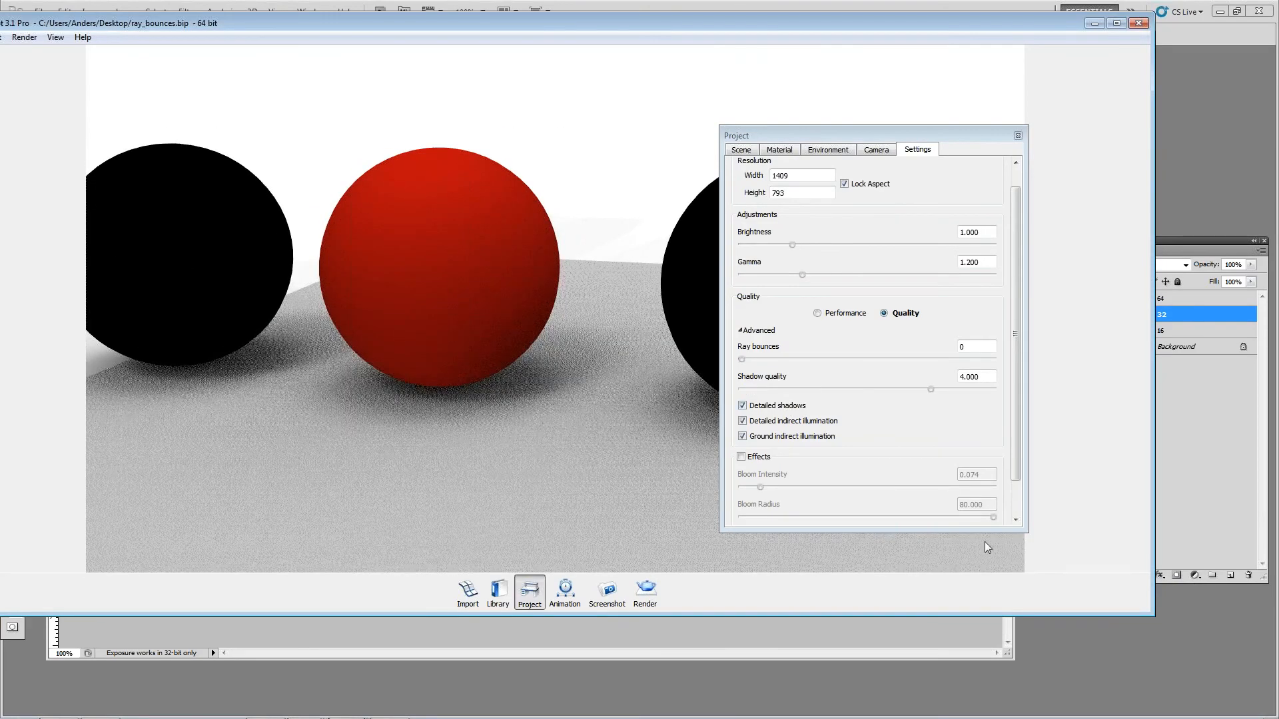
# Step: Examine the advanced quality settings in the render options, including samples and global illumination quality, and compare them with the real-time view
pyautogui.click(644, 587)
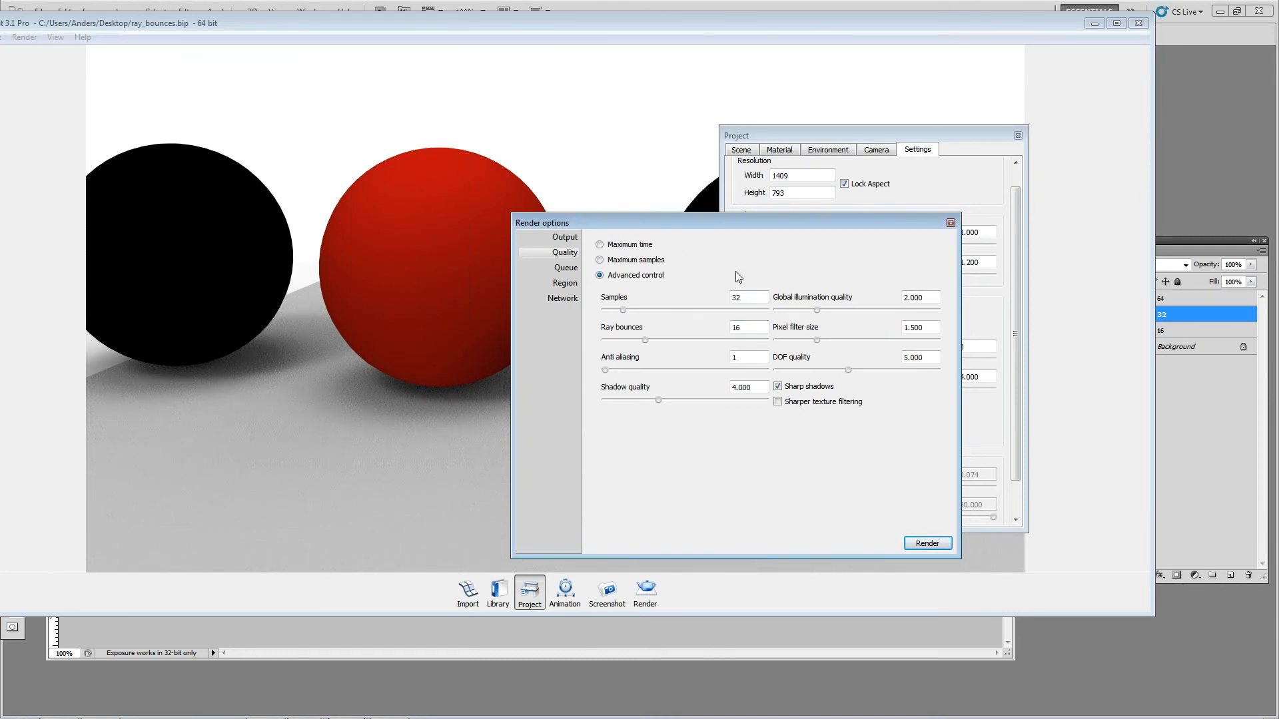
pyautogui.doubleClick(922, 297)
pyautogui.moveTo(739, 223); pyautogui.dragTo(741, 260)
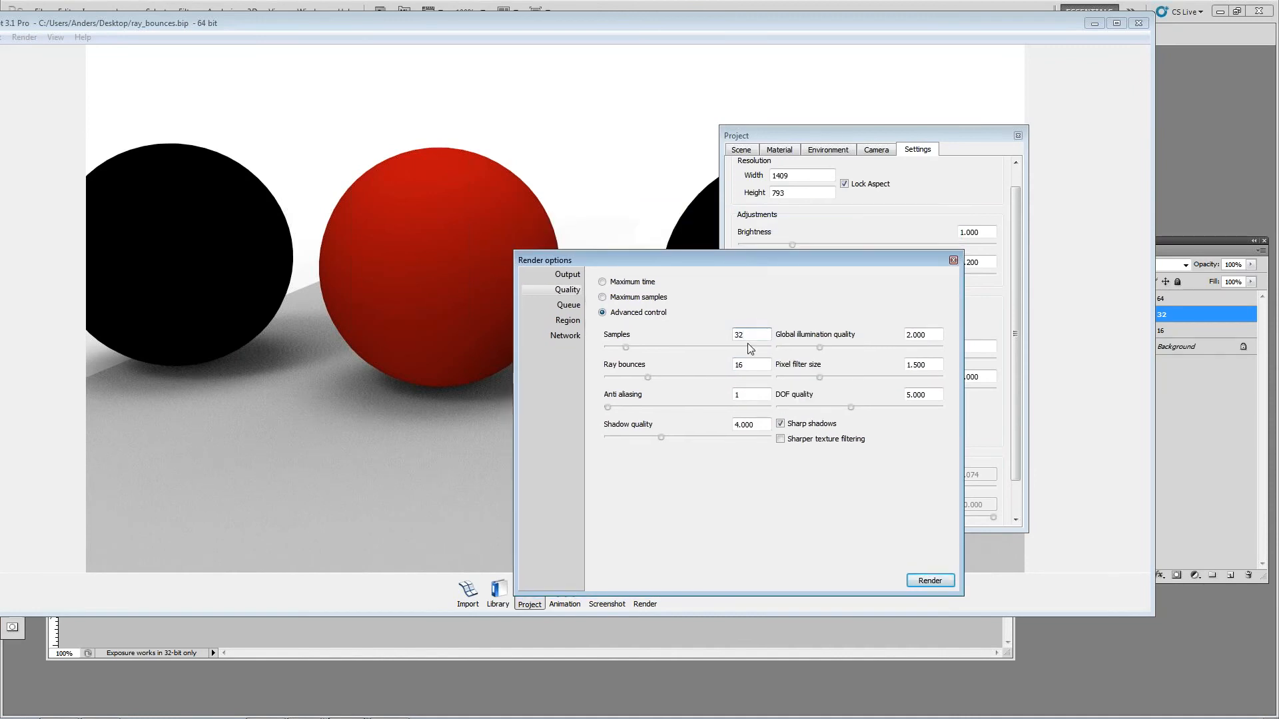
pyautogui.moveTo(740, 334); pyautogui.dragTo(718, 338)
pyautogui.moveTo(435, 431); pyautogui.dragTo(439, 384)
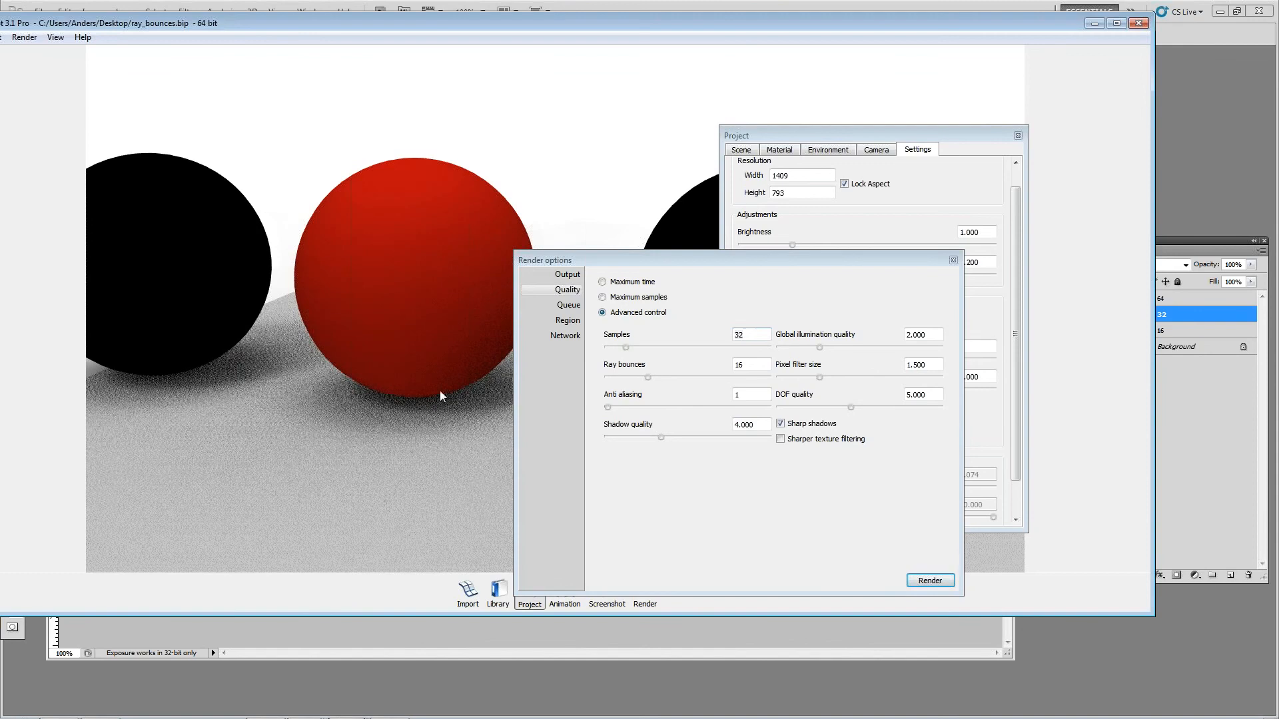
pyautogui.moveTo(447, 458); pyautogui.dragTo(460, 421)
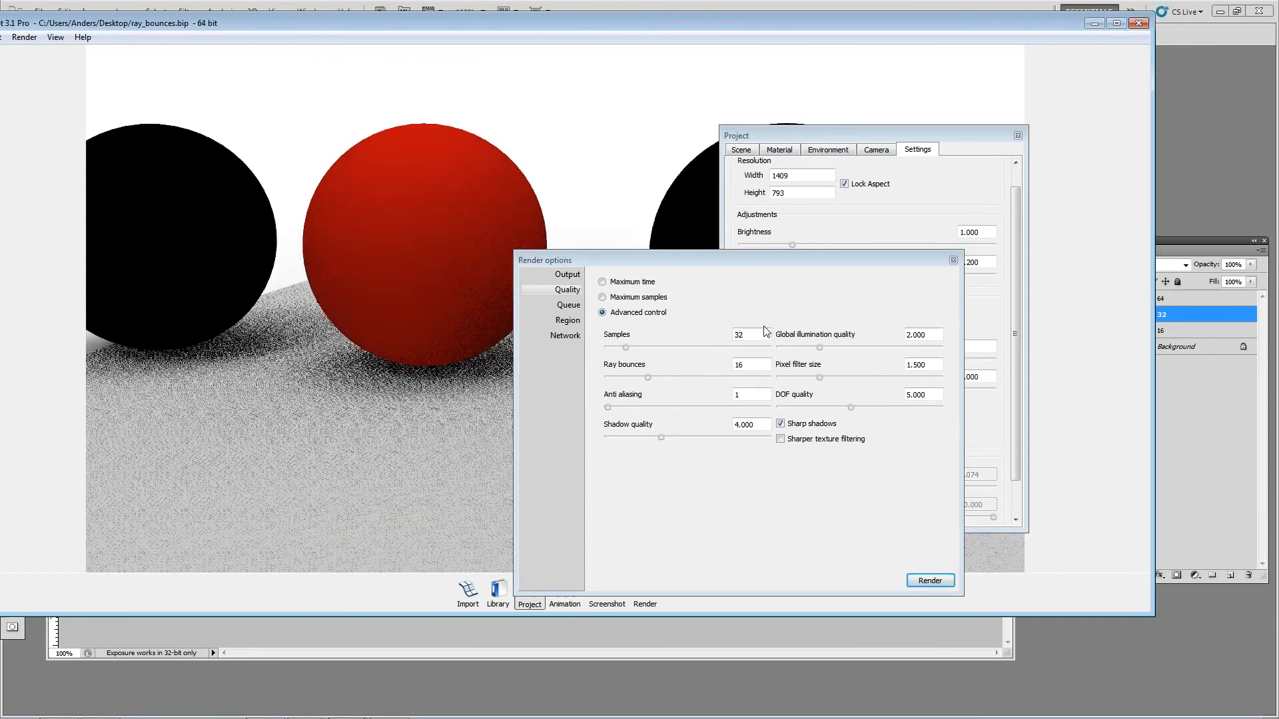
pyautogui.moveTo(765, 334); pyautogui.dragTo(607, 314)
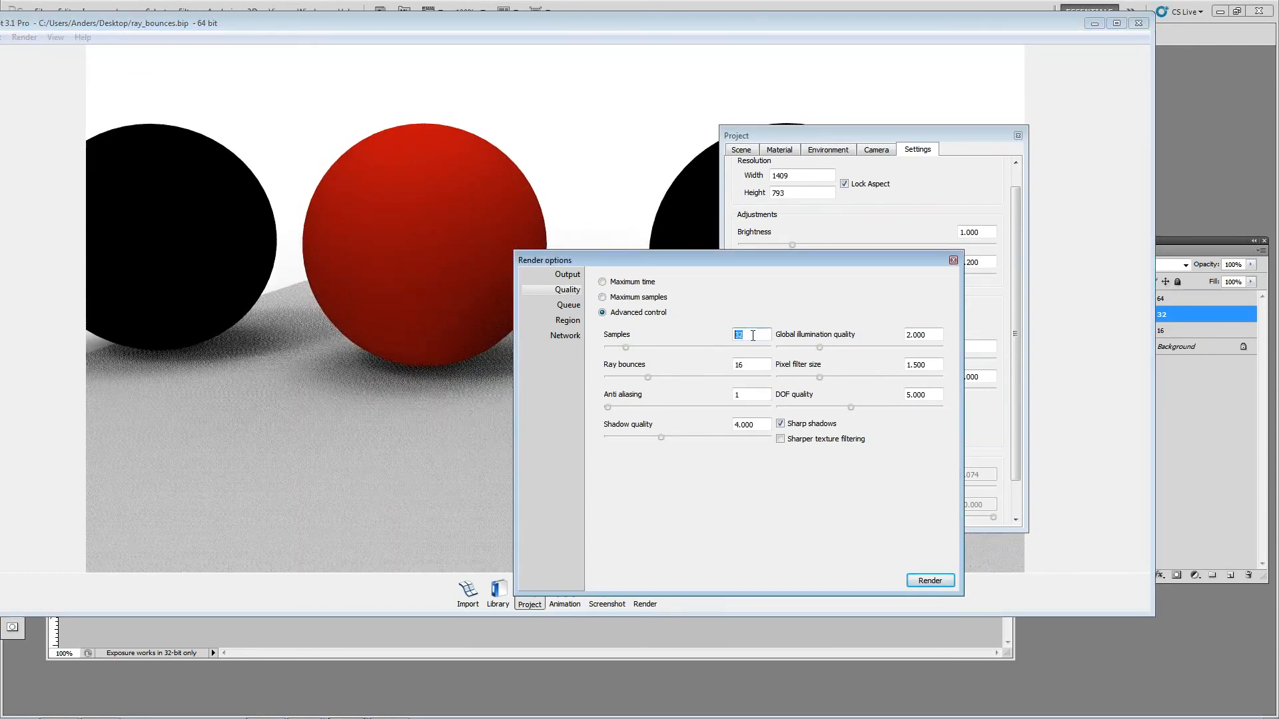
pyautogui.click(919, 170)
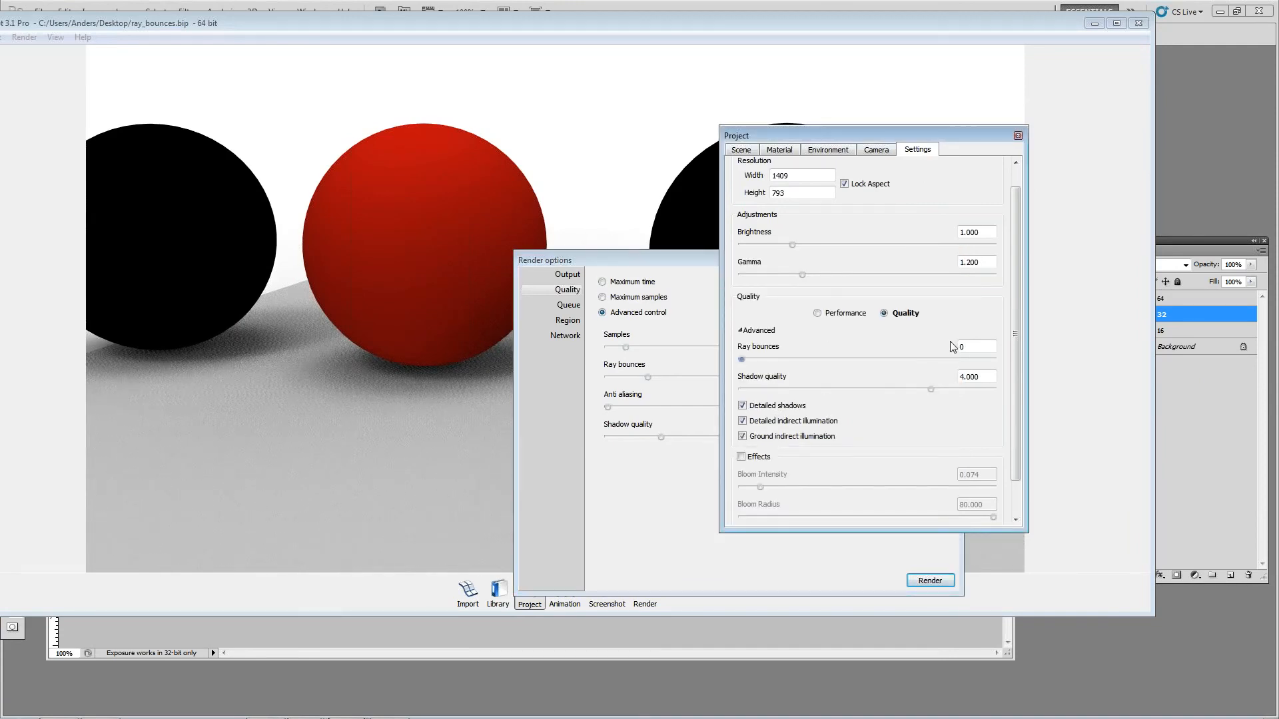
pyautogui.moveTo(668, 260); pyautogui.dragTo(378, 411)
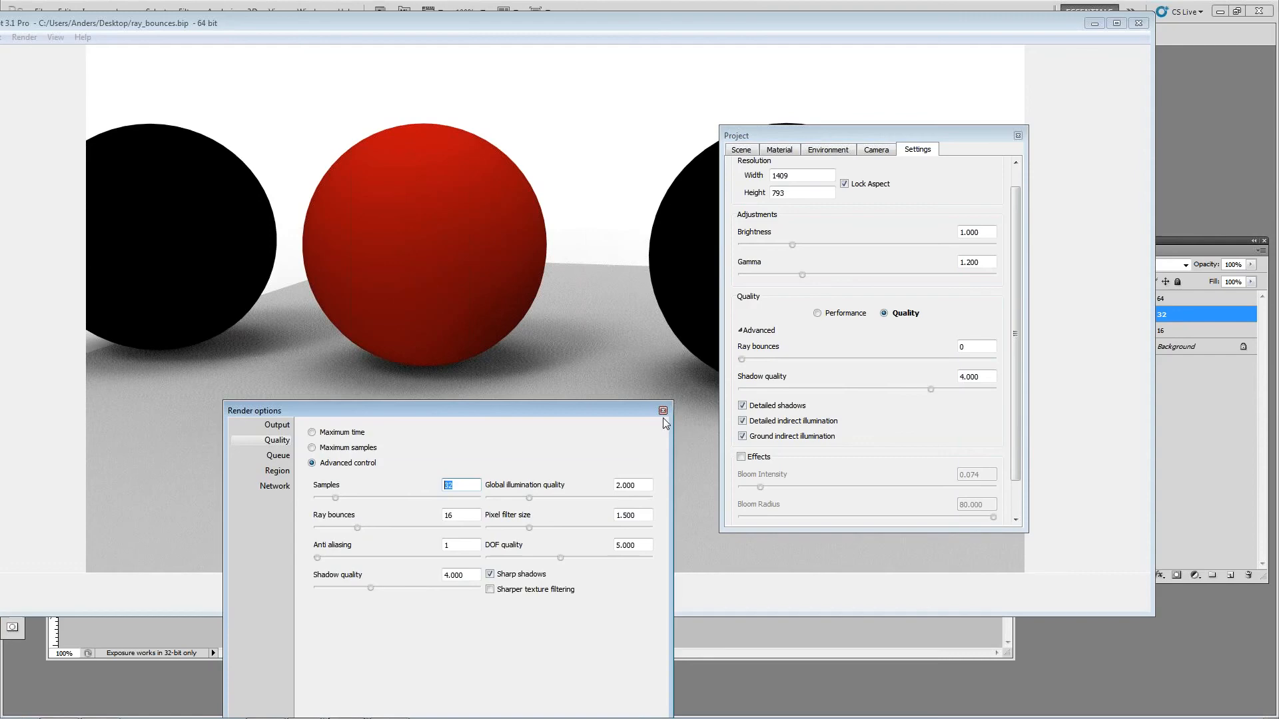
pyautogui.click(663, 411)
# Step: Raise the real-time ray bounces stepwise to 1, 2 and 3 for a close-up of the red sphere, and check the render quality options
pyautogui.scroll(3, 442, 394)
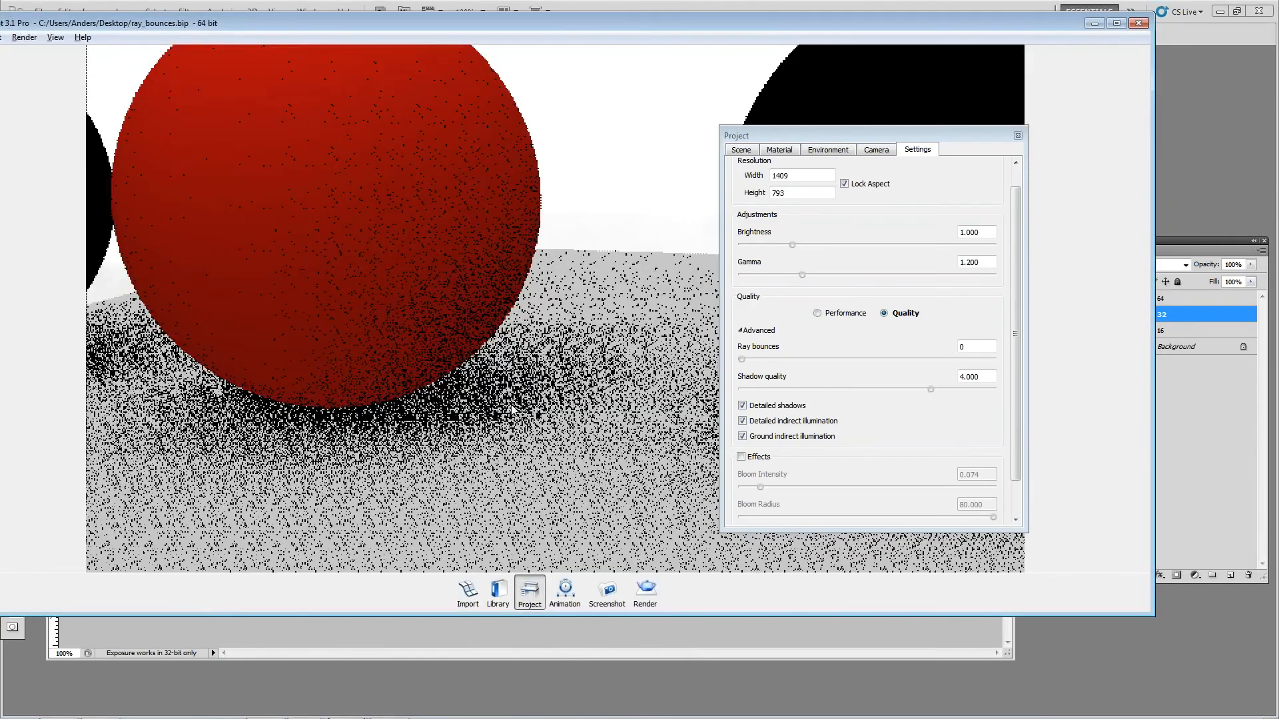
pyautogui.moveTo(975, 347); pyautogui.dragTo(861, 355)
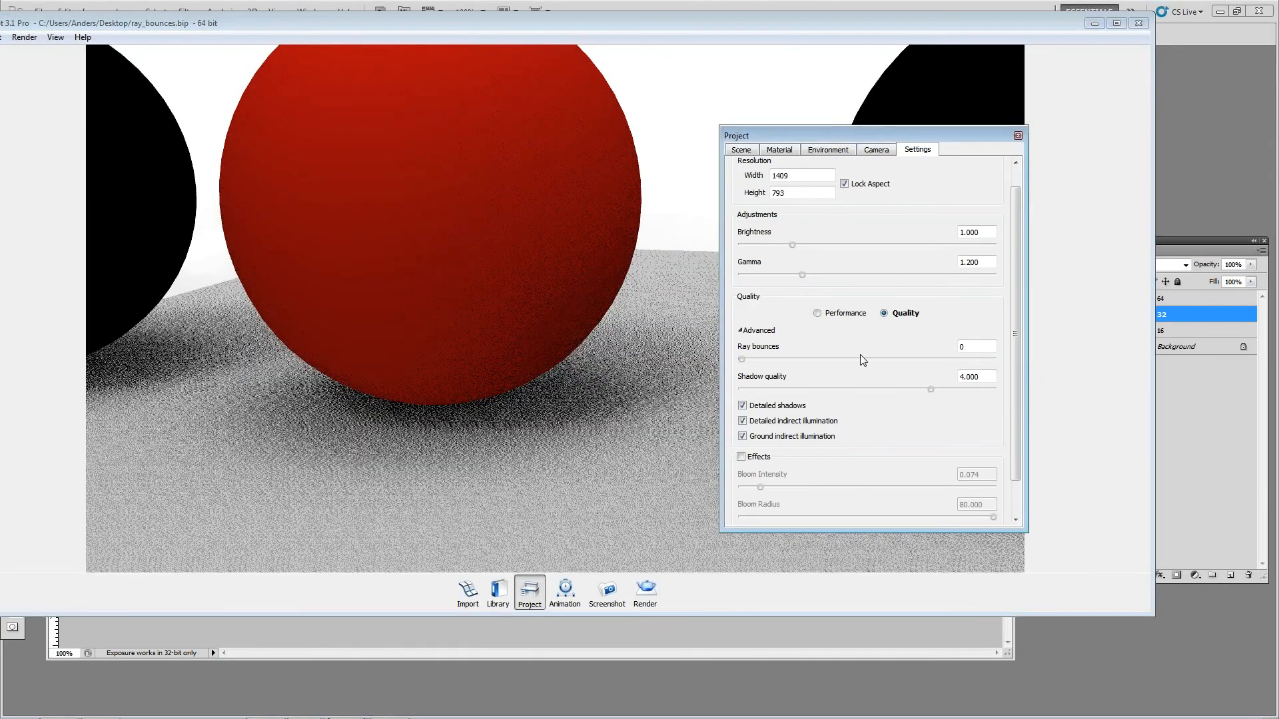
pyautogui.moveTo(740, 361); pyautogui.dragTo(749, 364)
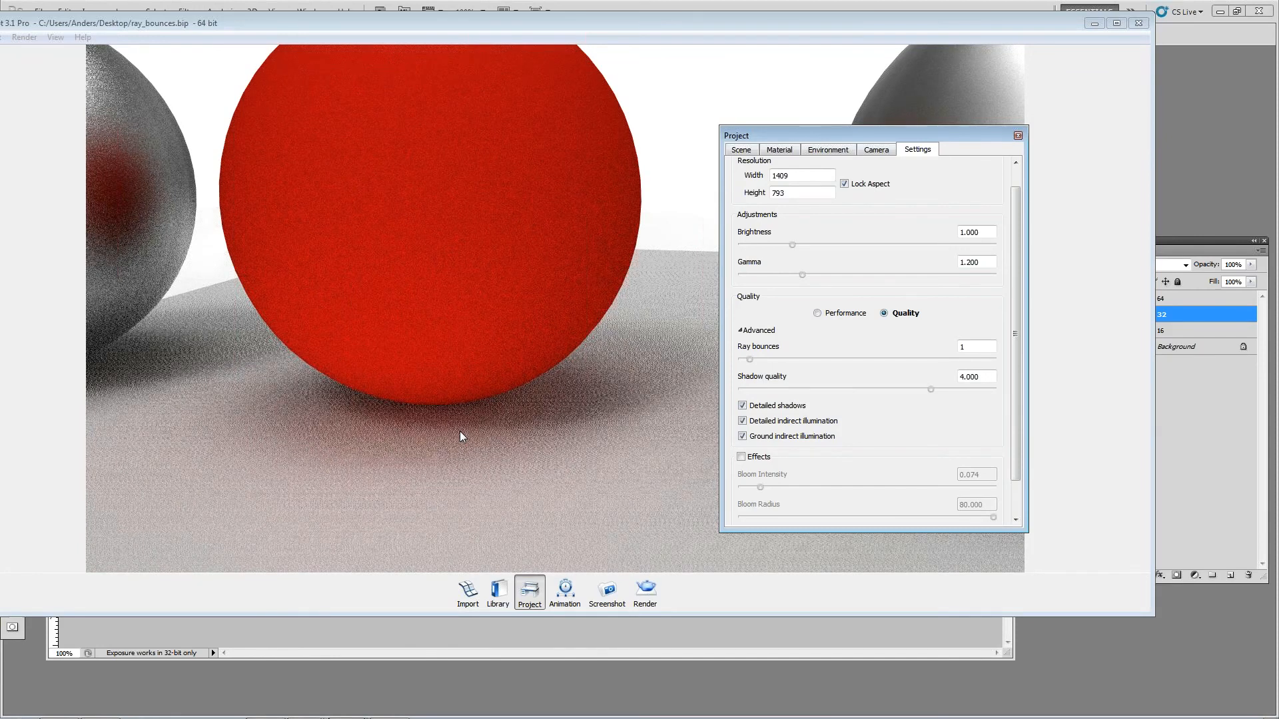
pyautogui.moveTo(751, 360); pyautogui.dragTo(758, 360)
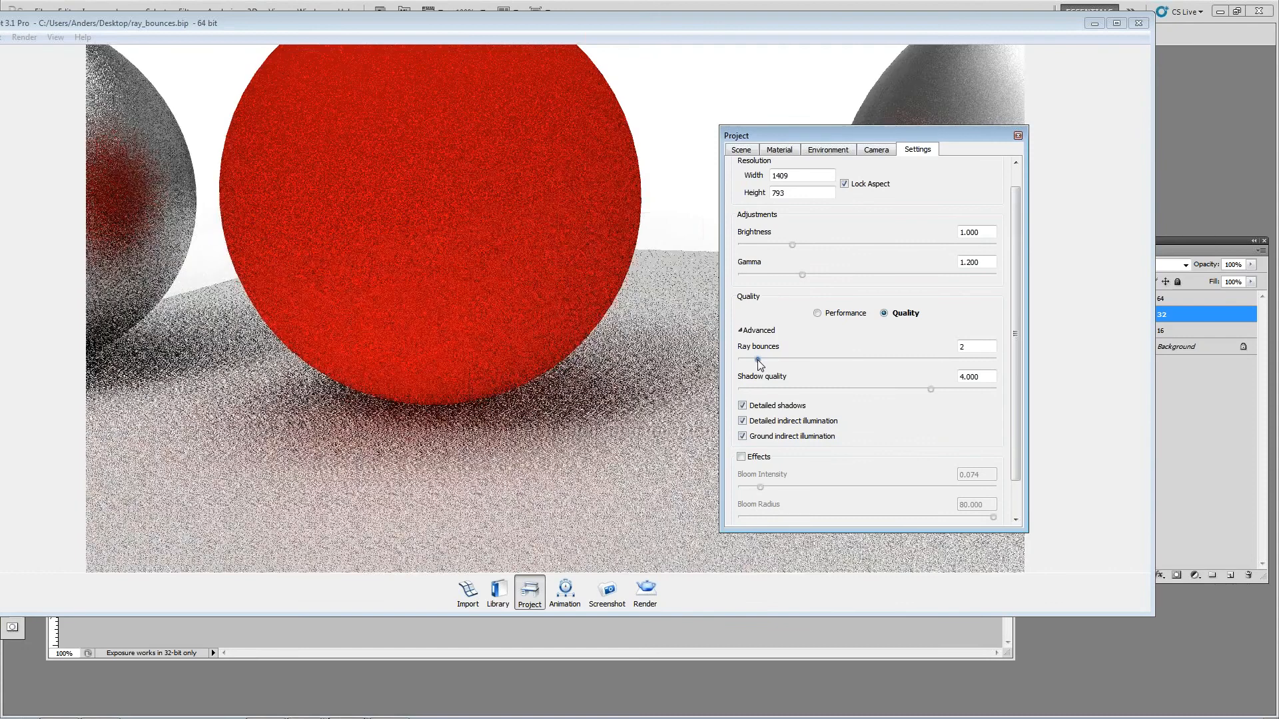
pyautogui.moveTo(758, 360); pyautogui.dragTo(769, 361)
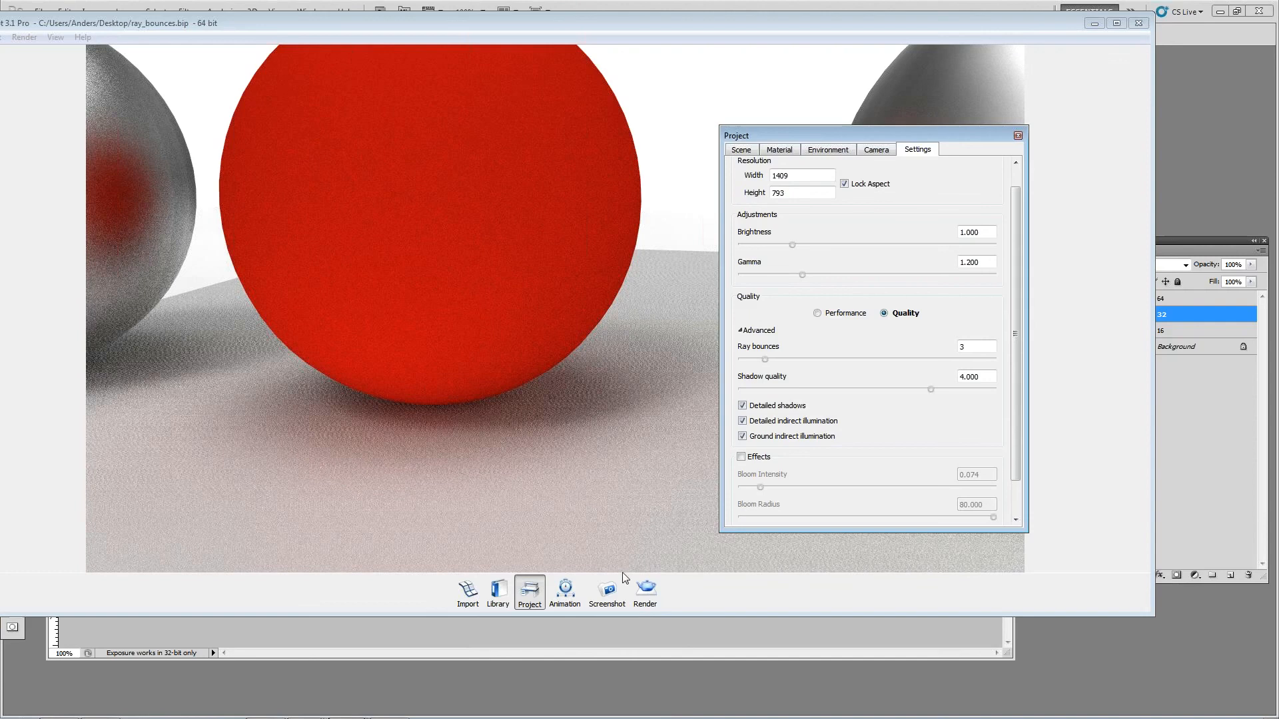
pyautogui.click(644, 589)
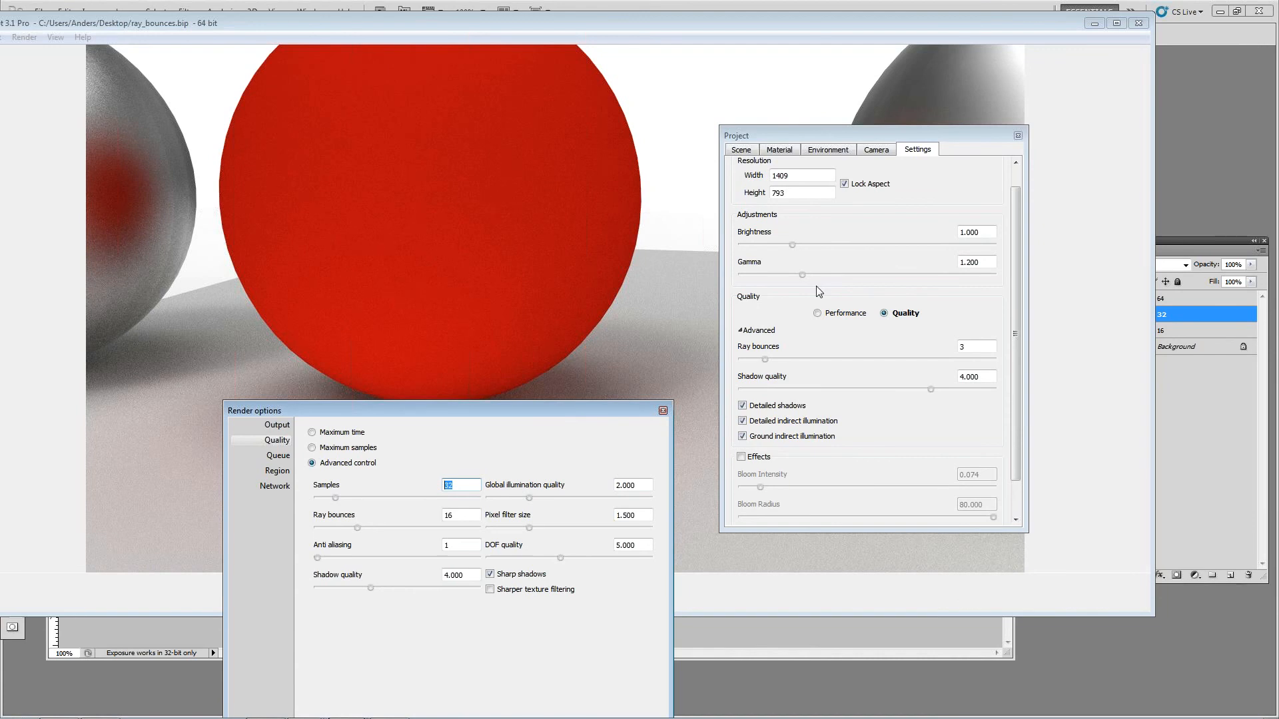
pyautogui.click(662, 410)
# Step: Minimize Photoshop, close the project settings and enlarge the KeyShot window to show all three spheres on the grey plane
pyautogui.click(1220, 12)
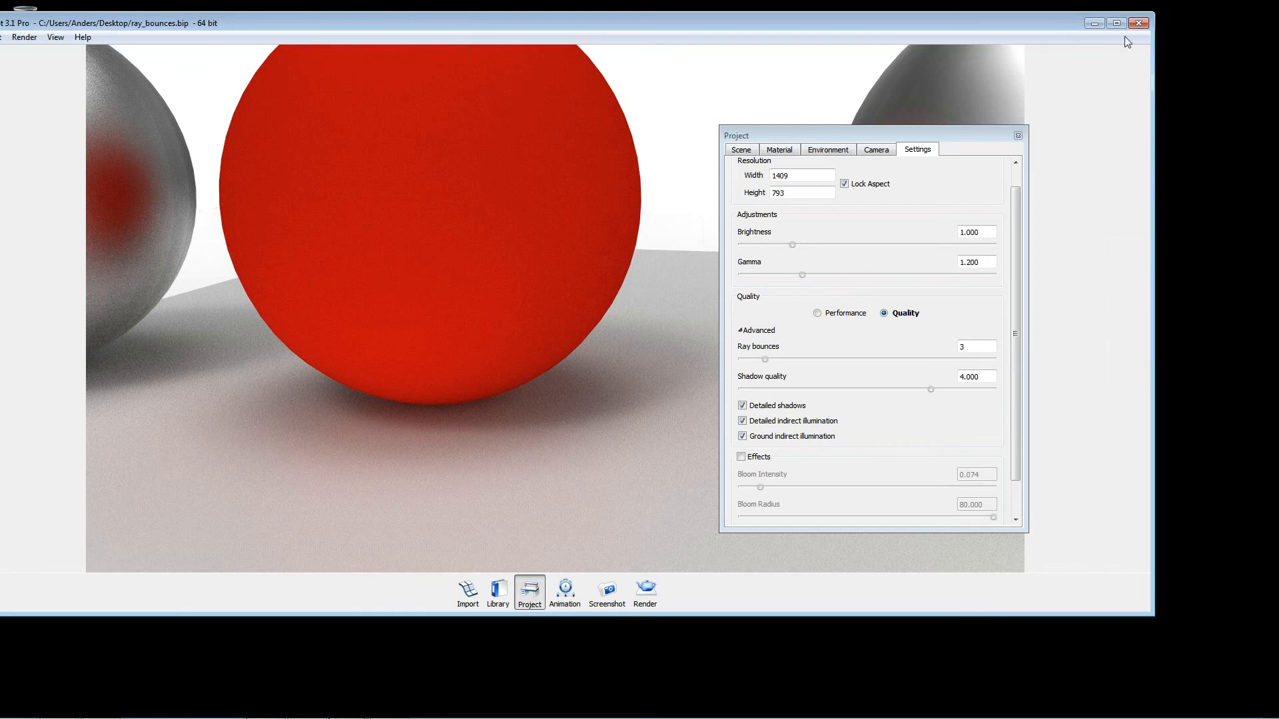
pyautogui.click(1018, 136)
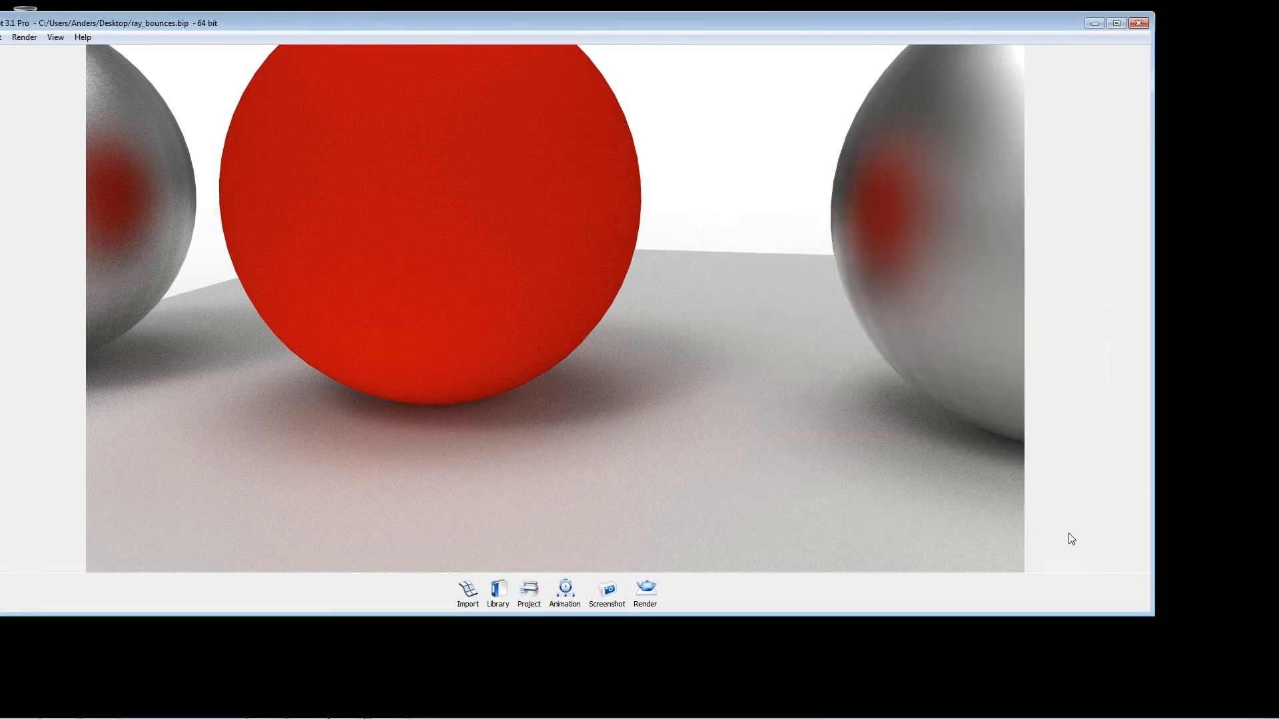
pyautogui.click(1192, 509)
pyautogui.moveTo(1147, 614); pyautogui.dragTo(1272, 714)
pyautogui.scroll(-10, 302, 246)
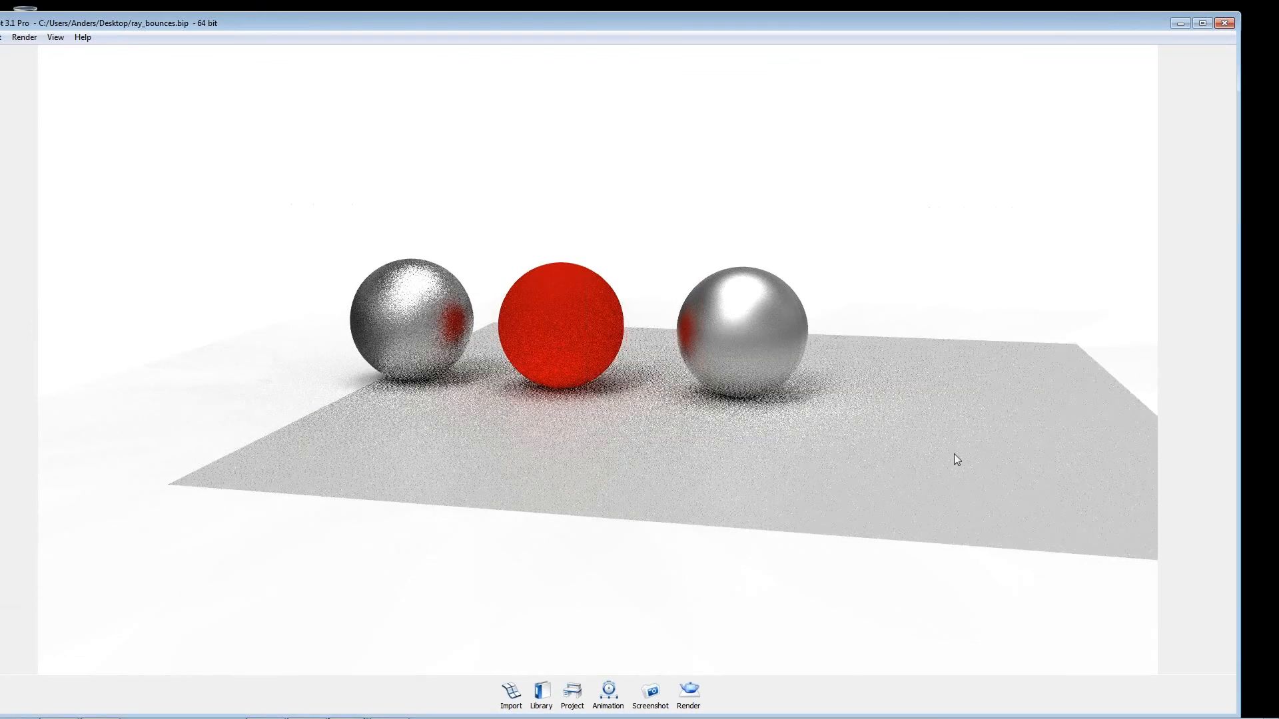
pyautogui.moveTo(657, 329); pyautogui.dragTo(626, 341)
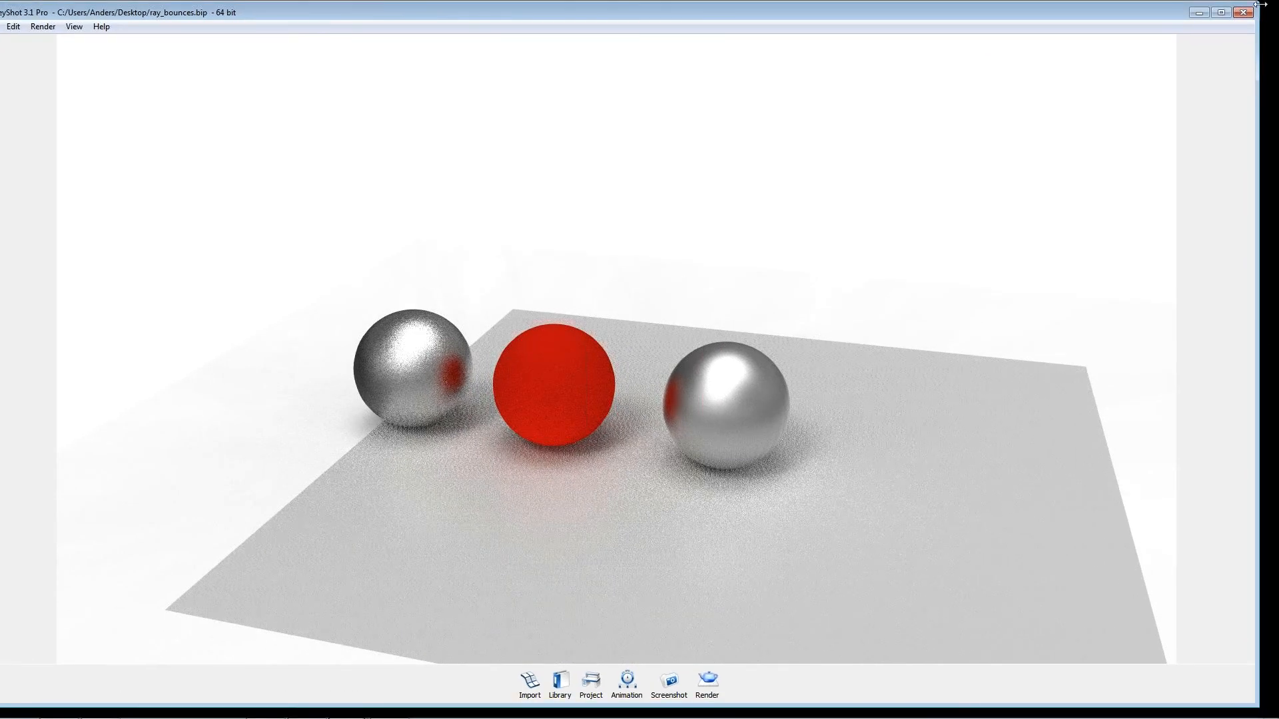
# Step: Shrink the KeyShot window and place it in front of the KeyShot tutorials web page
pyautogui.click(1221, 12)
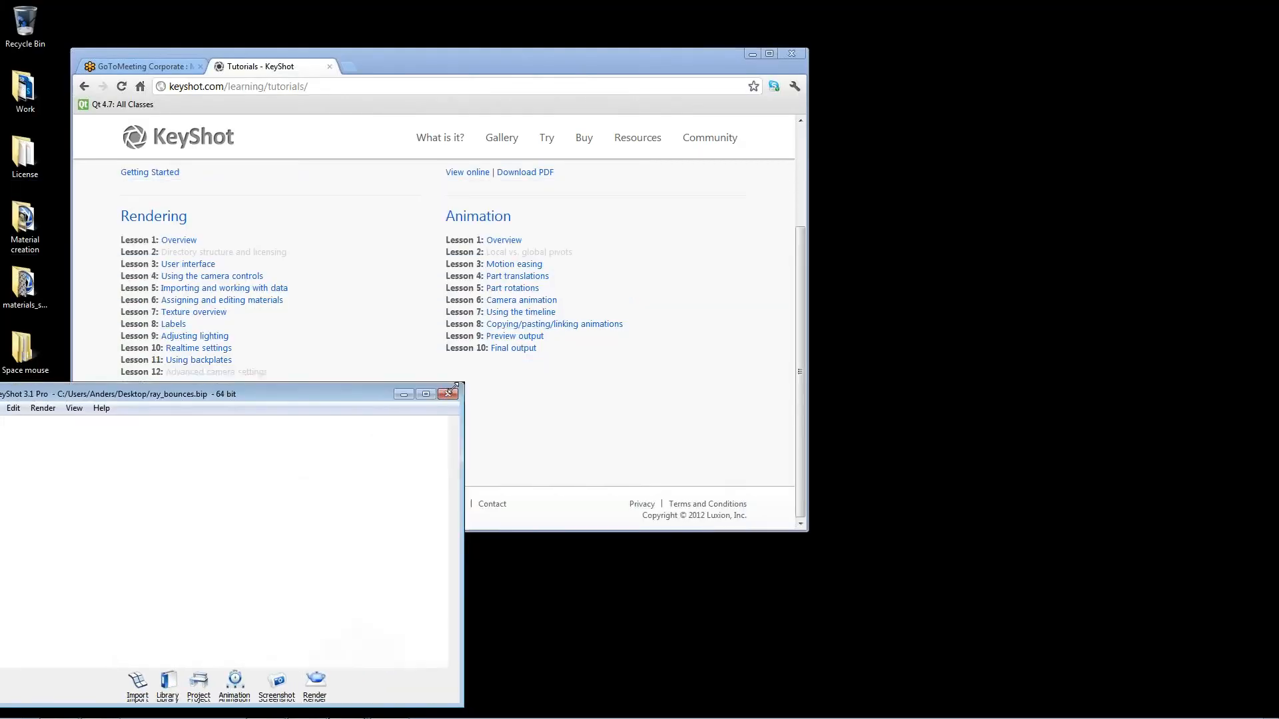
pyautogui.moveTo(304, 424); pyautogui.dragTo(685, 306)
pyautogui.moveTo(371, 291); pyautogui.dragTo(284, 236)
# Step: Reframe the view around the three spheres and set the real-time ray bounces to 1
pyautogui.scroll(5, 526, 406)
pyautogui.moveTo(557, 408)
pyautogui.mouseDown()
pyautogui.moveTo(517, 418)
pyautogui.moveTo(538, 417)
pyautogui.mouseUp()
pyautogui.moveTo(538, 417); pyautogui.dragTo(631, 337, button='middle')
pyautogui.moveTo(631, 336); pyautogui.dragTo(473, 381)
pyautogui.moveTo(397, 403); pyautogui.dragTo(538, 361)
pyautogui.click(529, 582)
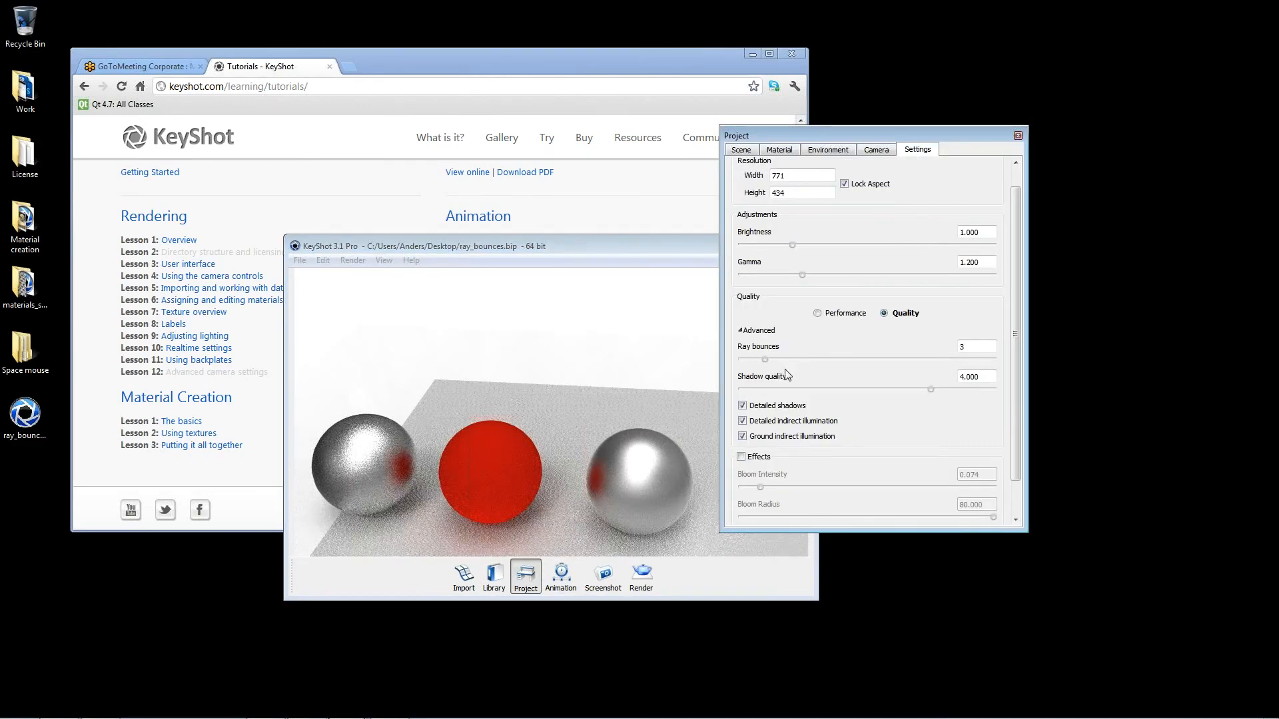
pyautogui.moveTo(766, 359); pyautogui.dragTo(751, 361)
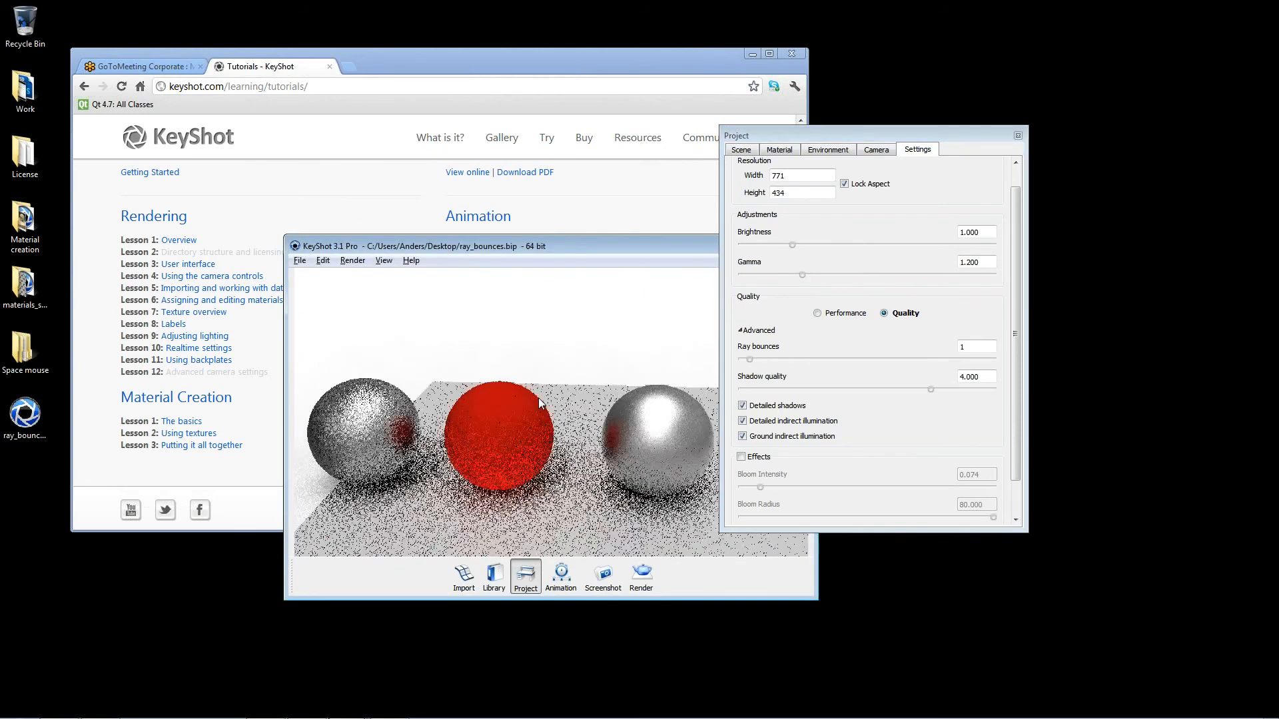
# Step: Lower the real-time shadow quality to 1 and switch the real-time view of the spheres to Performance mode
pyautogui.moveTo(932, 390); pyautogui.dragTo(689, 394)
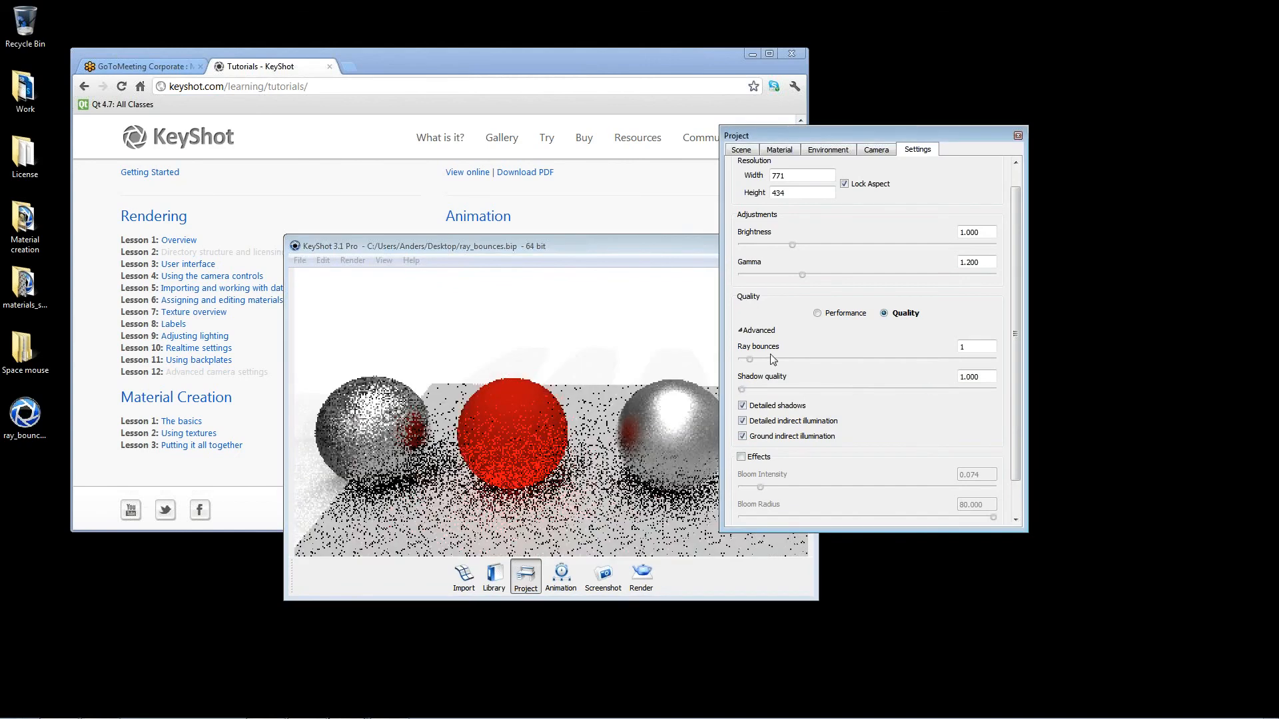
pyautogui.click(601, 247)
pyautogui.moveTo(600, 246); pyautogui.dragTo(453, 263)
pyautogui.hotkey('alt', 'p')
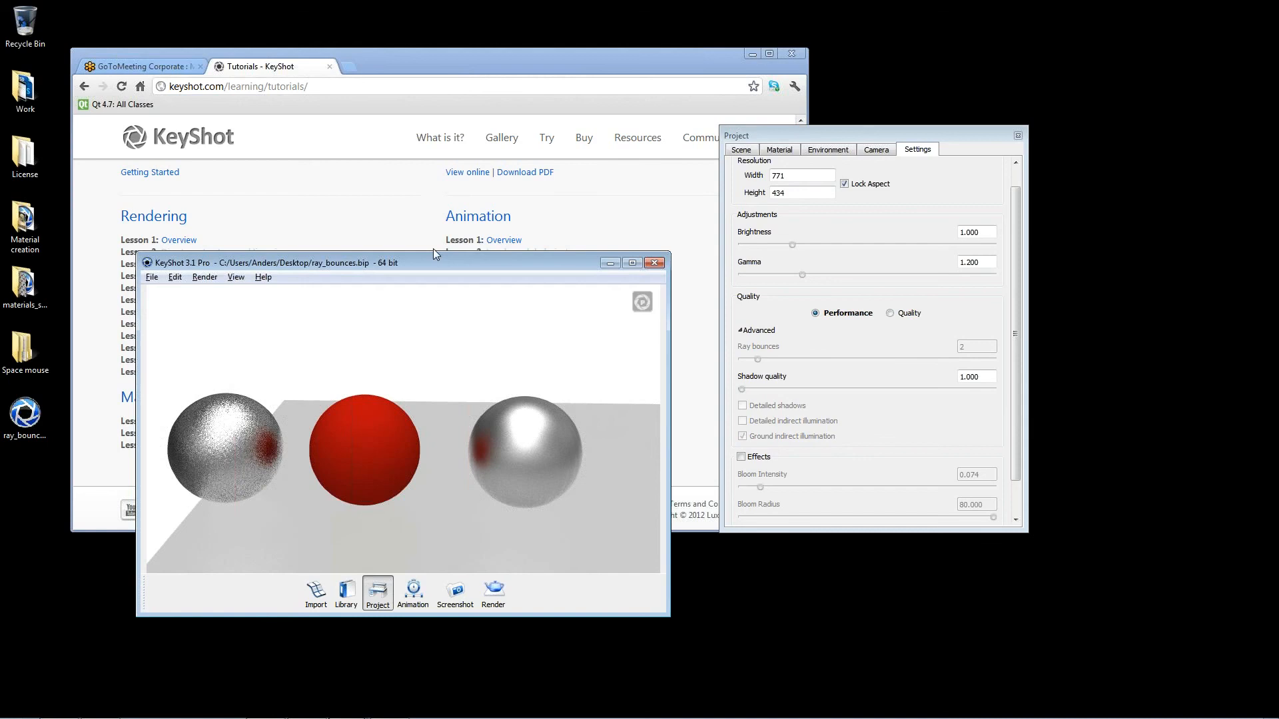
pyautogui.moveTo(584, 349); pyautogui.dragTo(528, 353)
pyautogui.moveTo(422, 478); pyautogui.dragTo(487, 466)
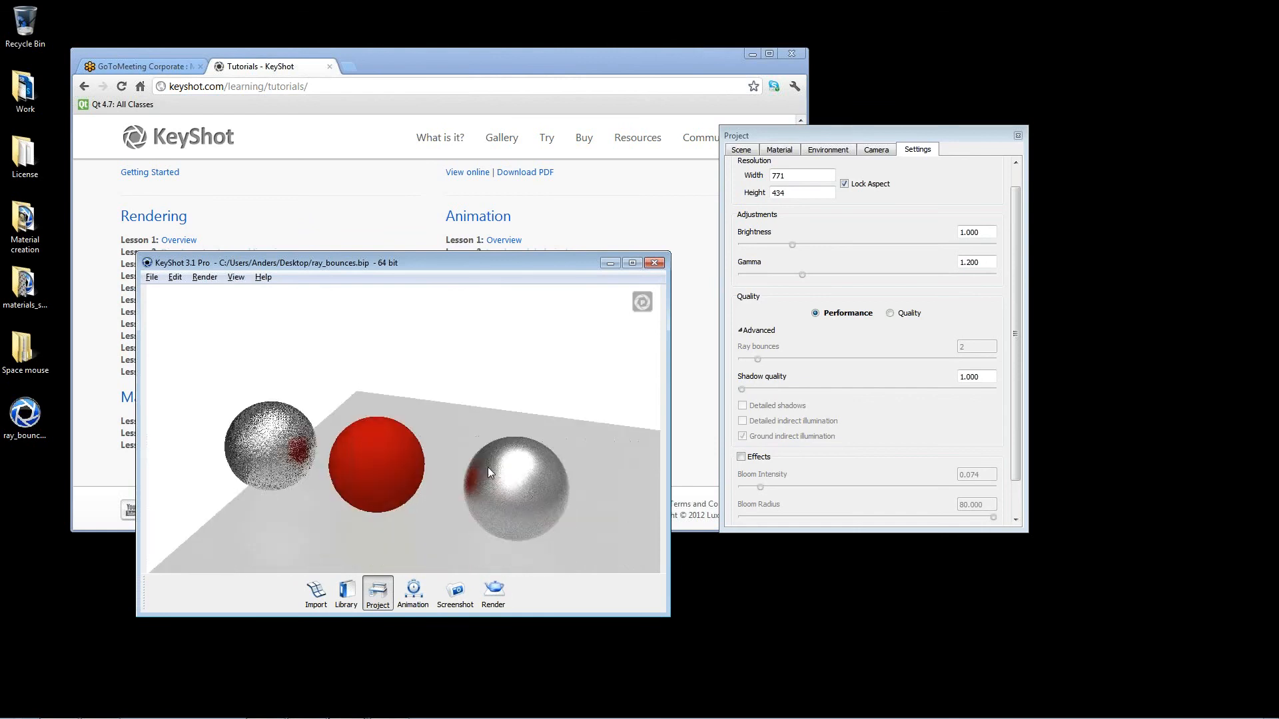
# Step: Open the render quality options and arrange them beside the spheres view, with the project settings moved out of the way
pyautogui.click(493, 592)
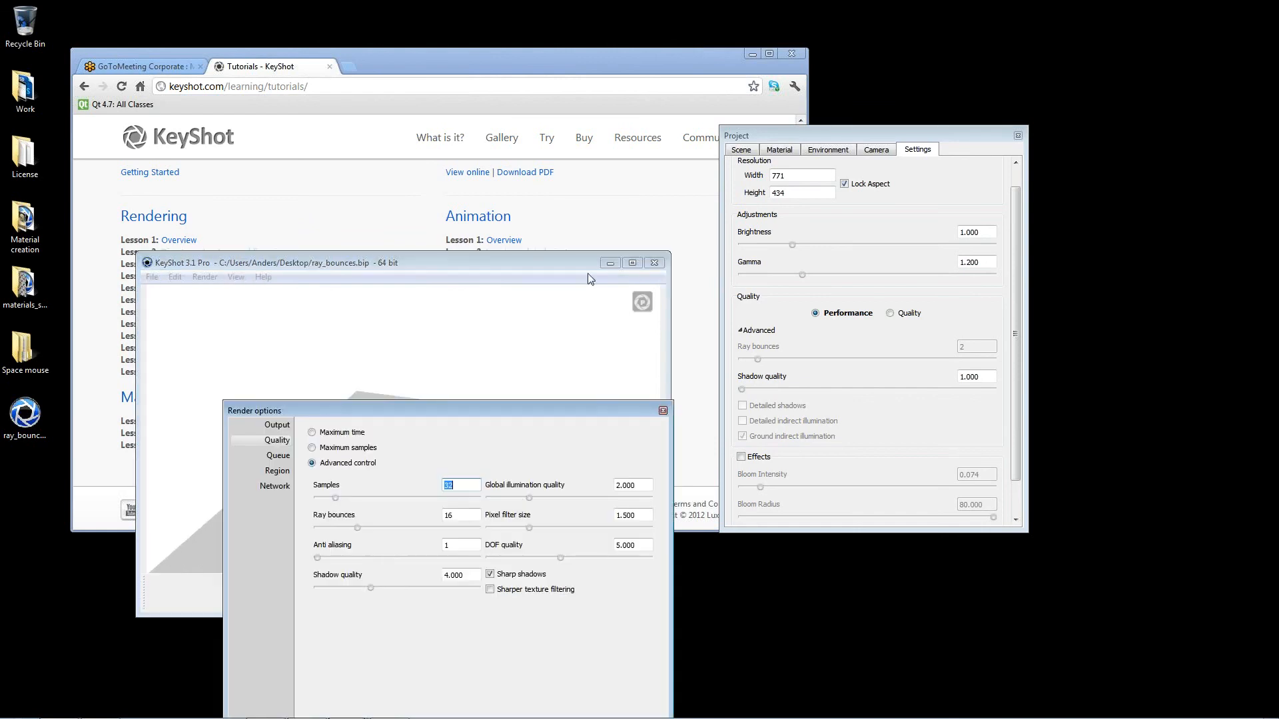
pyautogui.moveTo(573, 416); pyautogui.dragTo(783, 414)
pyautogui.moveTo(947, 139); pyautogui.dragTo(1036, 153)
pyautogui.moveTo(650, 407); pyautogui.dragTo(861, 254)
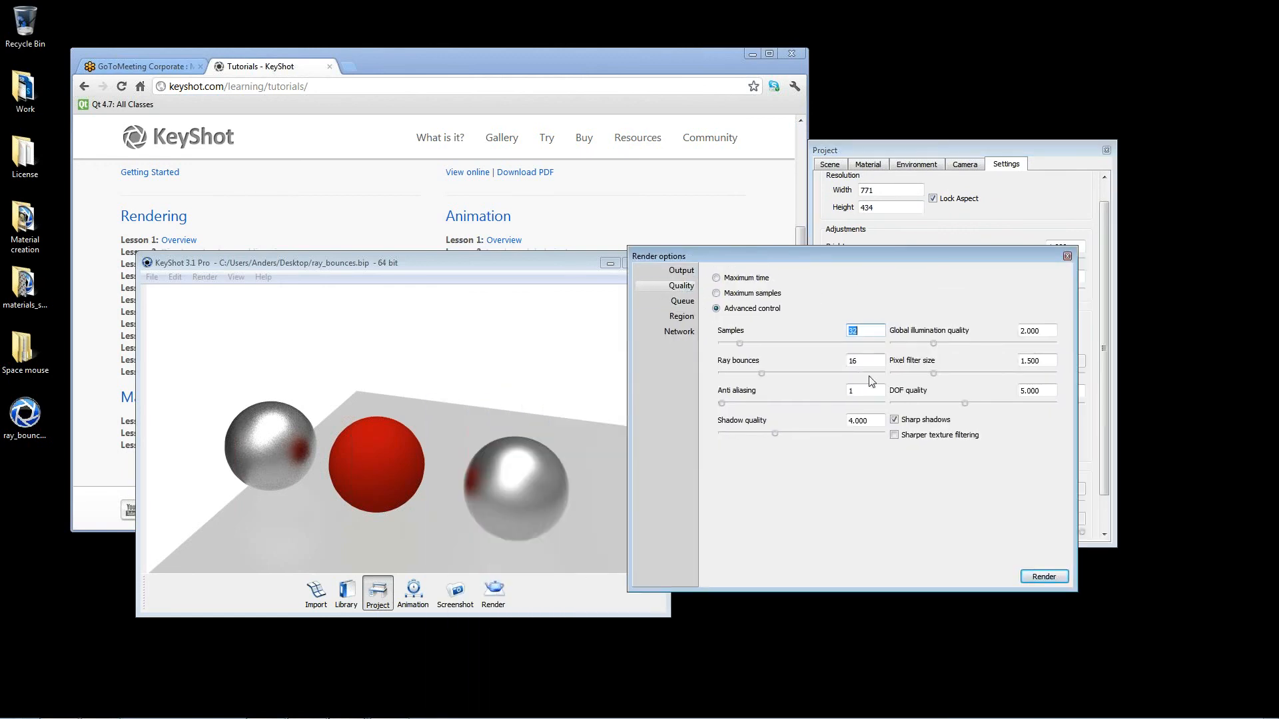
pyautogui.moveTo(575, 263); pyautogui.dragTo(549, 255)
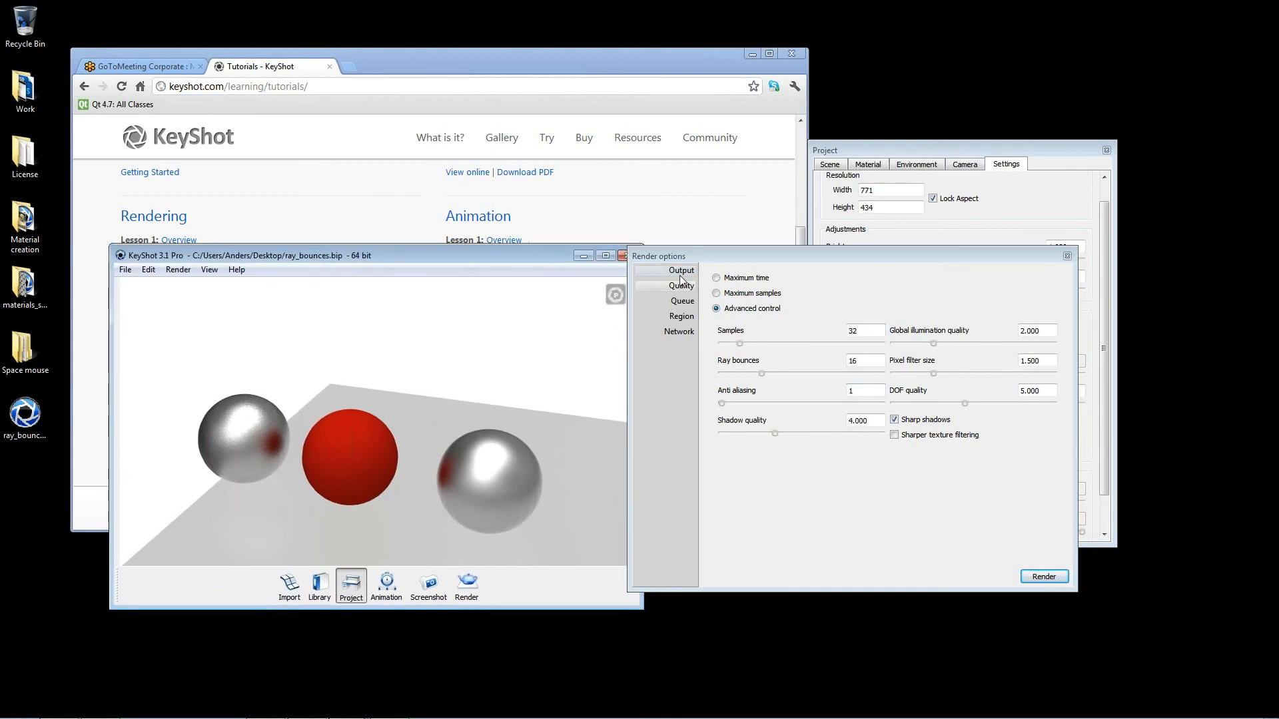
# Step: Enlarge the KeyShot window to fill most of the desktop and reframe the spheres from a slightly different angle
pyautogui.moveTo(643, 247); pyautogui.dragTo(1246, 31)
pyautogui.moveTo(1250, 610); pyautogui.dragTo(1273, 714)
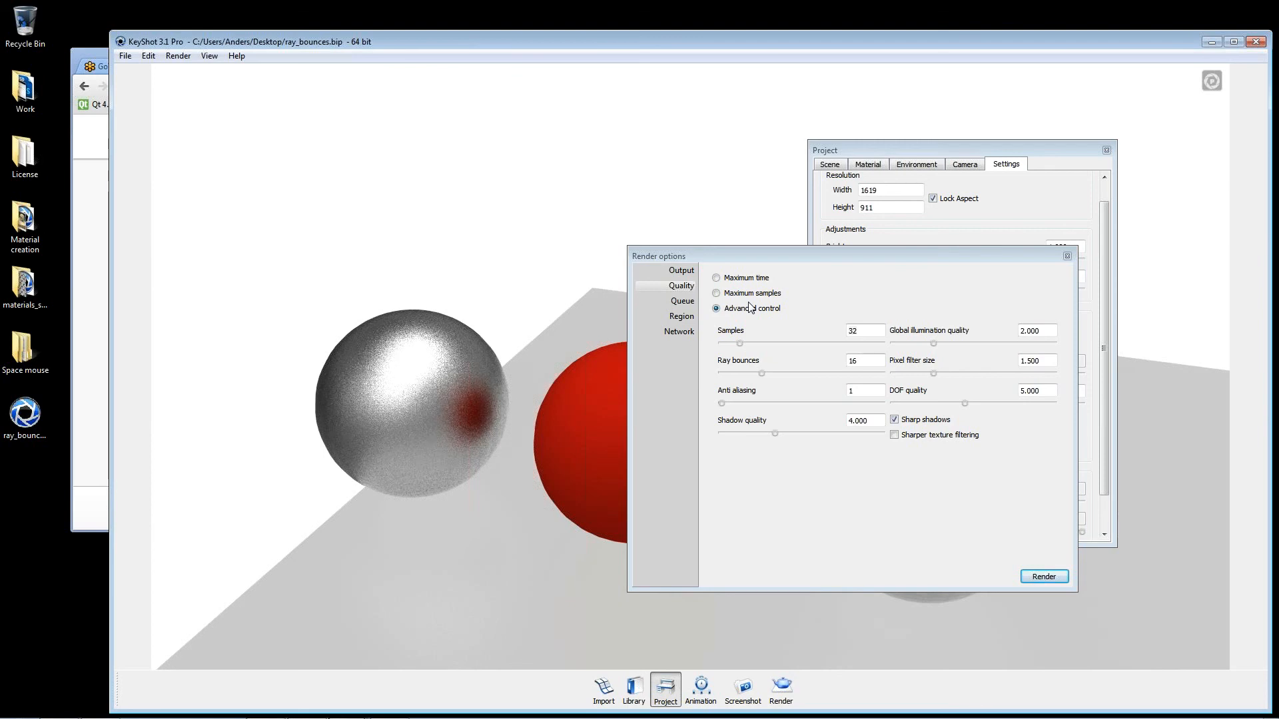
pyautogui.moveTo(489, 325); pyautogui.dragTo(472, 309)
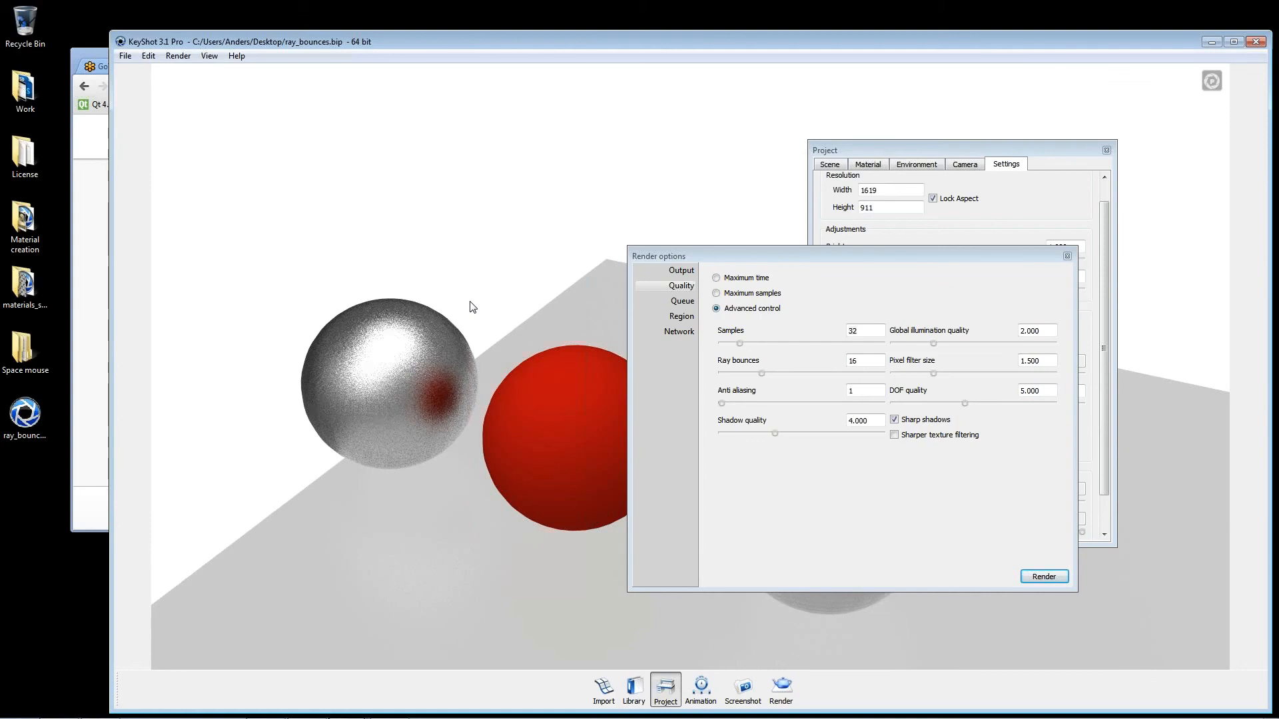
# Step: Close the render options and project settings, and switch the real-time view back to Quality mode
pyautogui.click(1068, 256)
pyautogui.click(1106, 149)
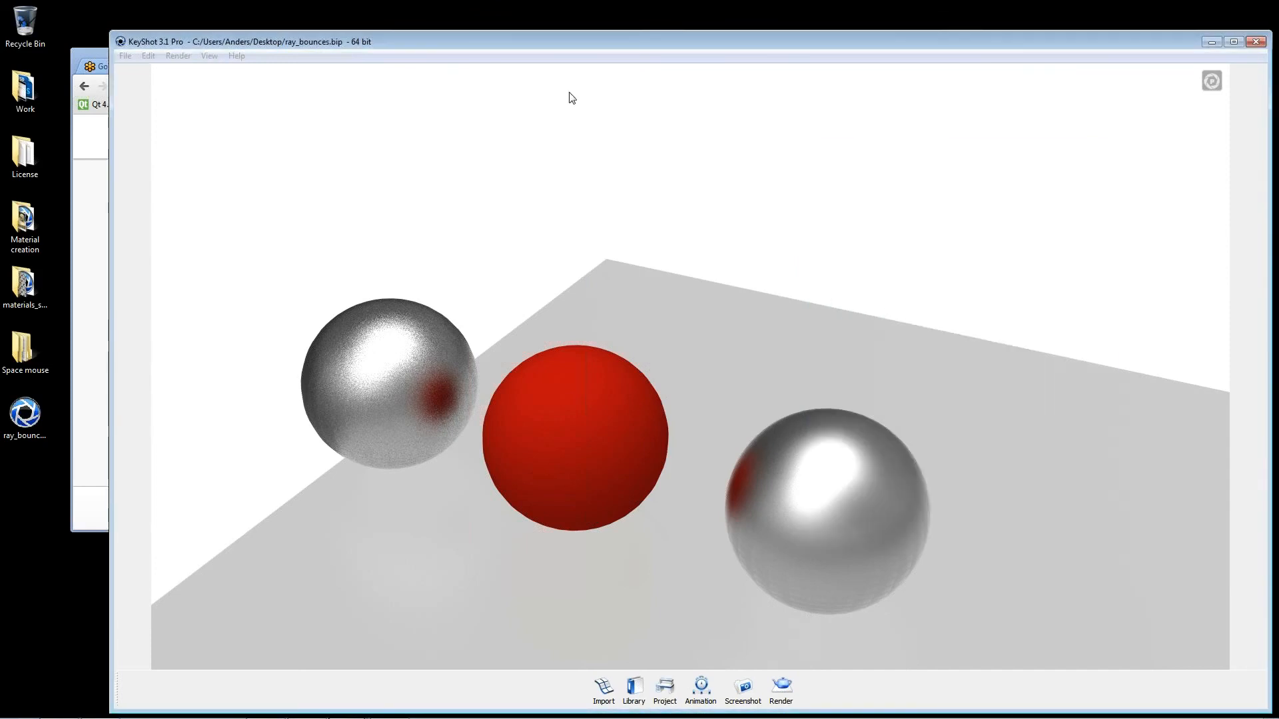
pyautogui.hotkey('alt', 'p')
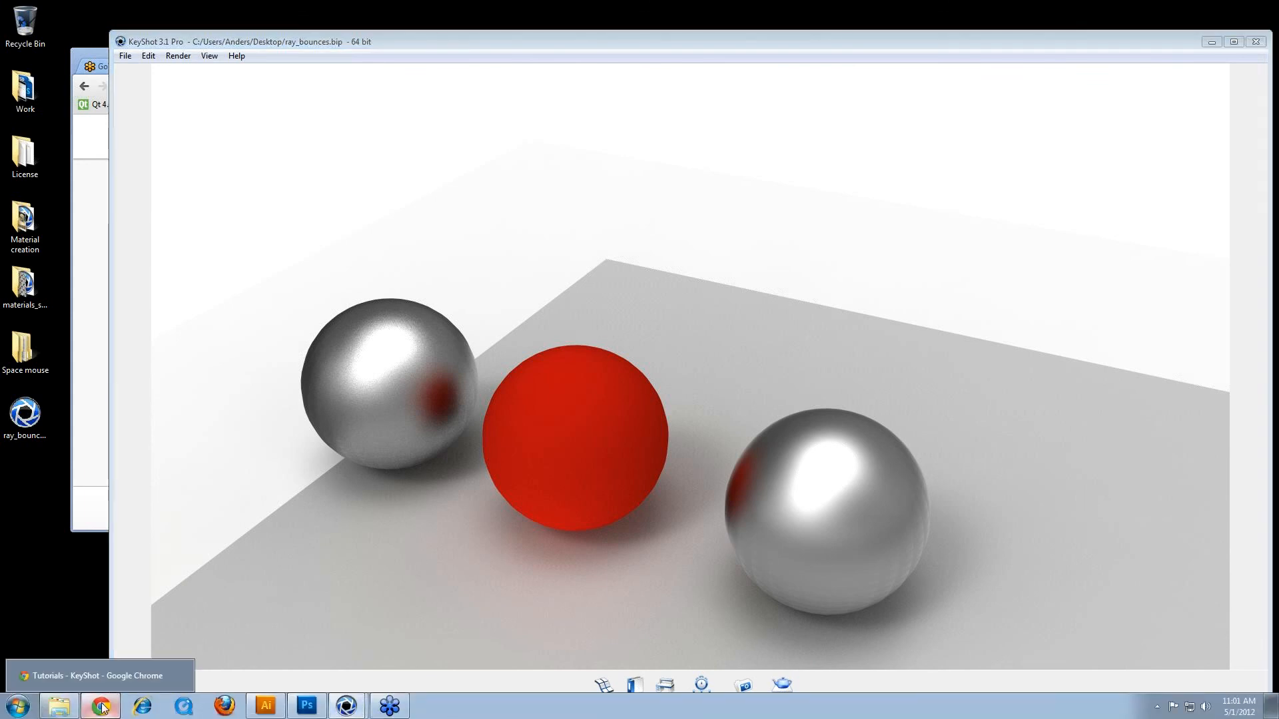
# Step: Switch to Chrome, open the KeyShot community forum, look through its boards and move the browser window lower over the scene
pyautogui.click(100, 711)
pyautogui.moveTo(714, 150)
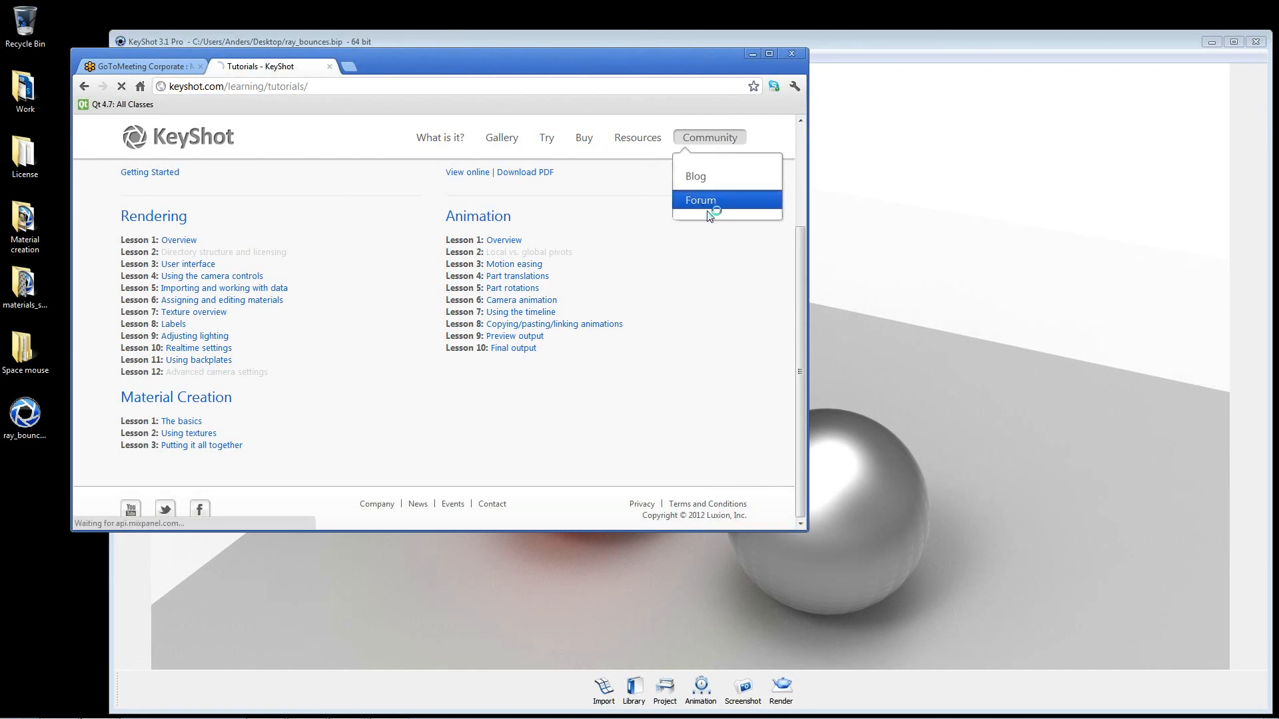
pyautogui.click(711, 204)
pyautogui.scroll(-1, 270, 406)
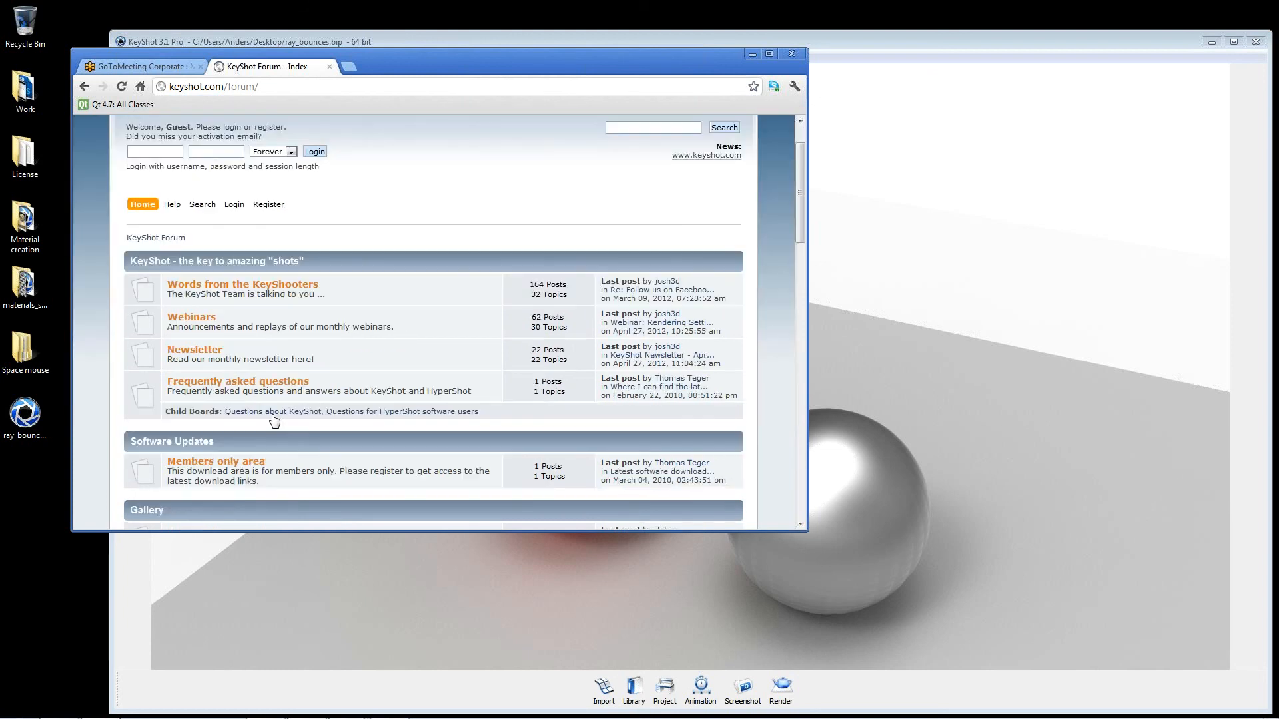
pyautogui.scroll(-2, 255, 437)
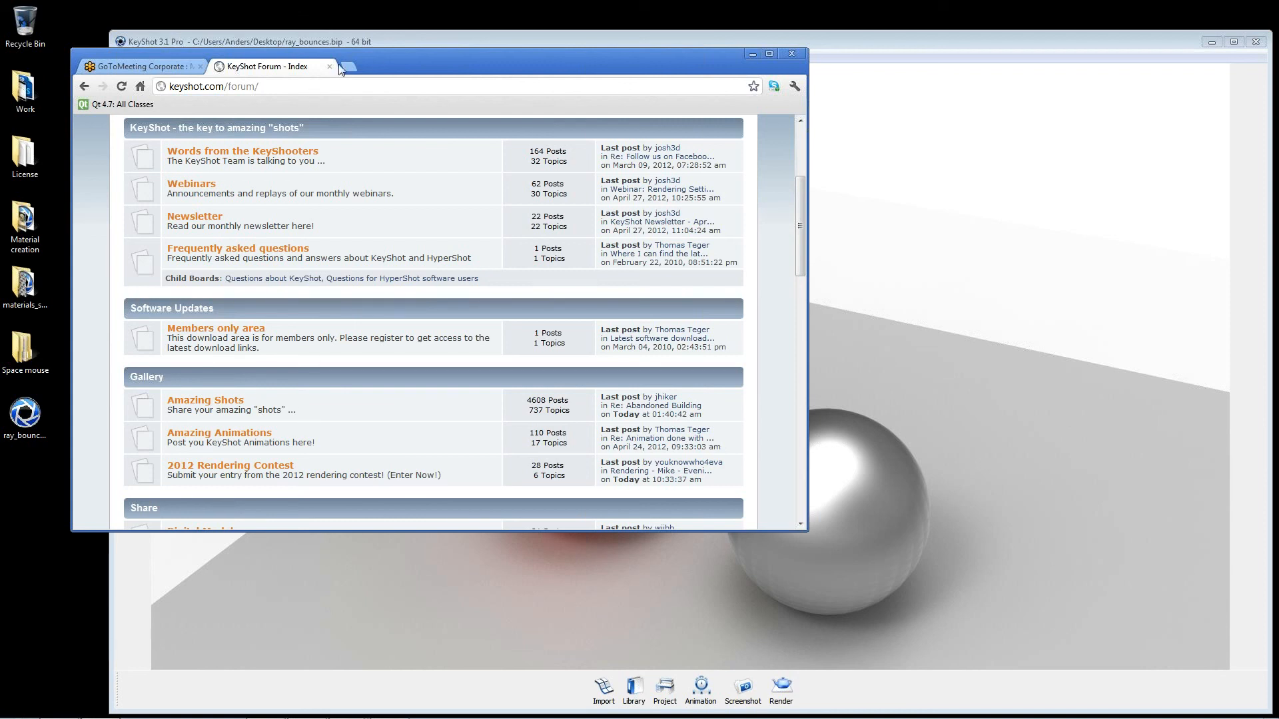
pyautogui.moveTo(394, 61); pyautogui.dragTo(429, 340)
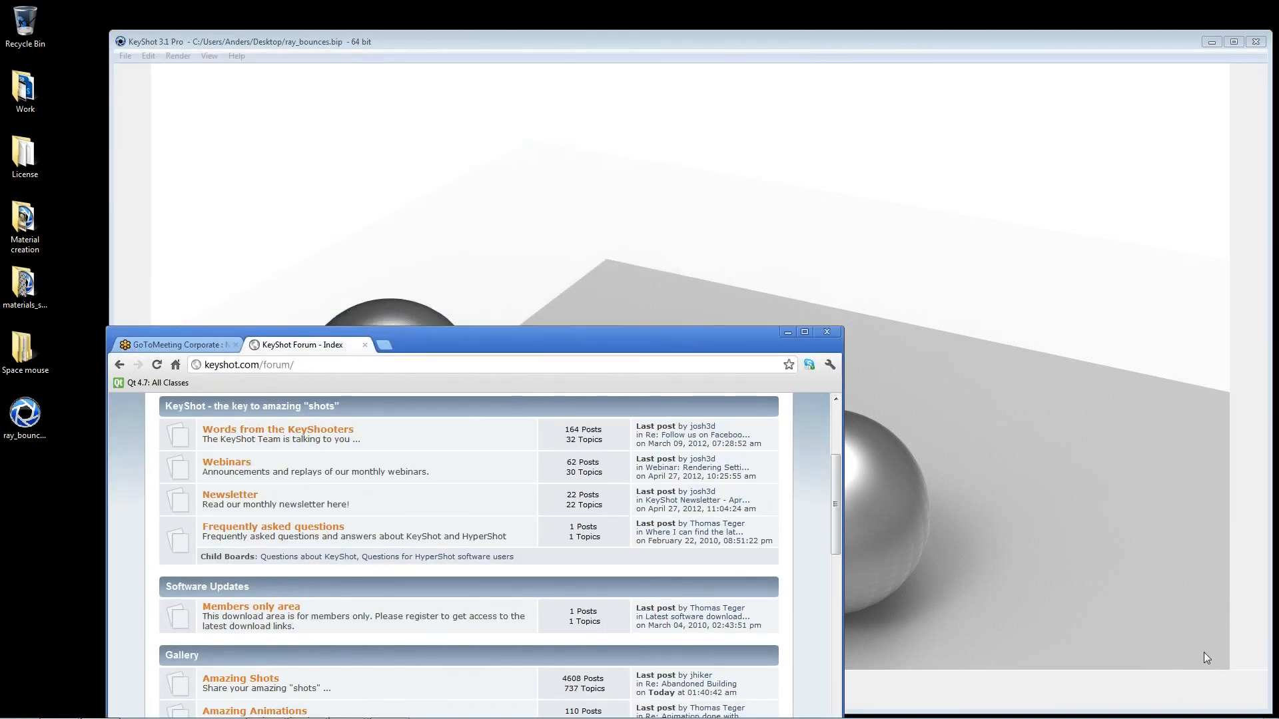